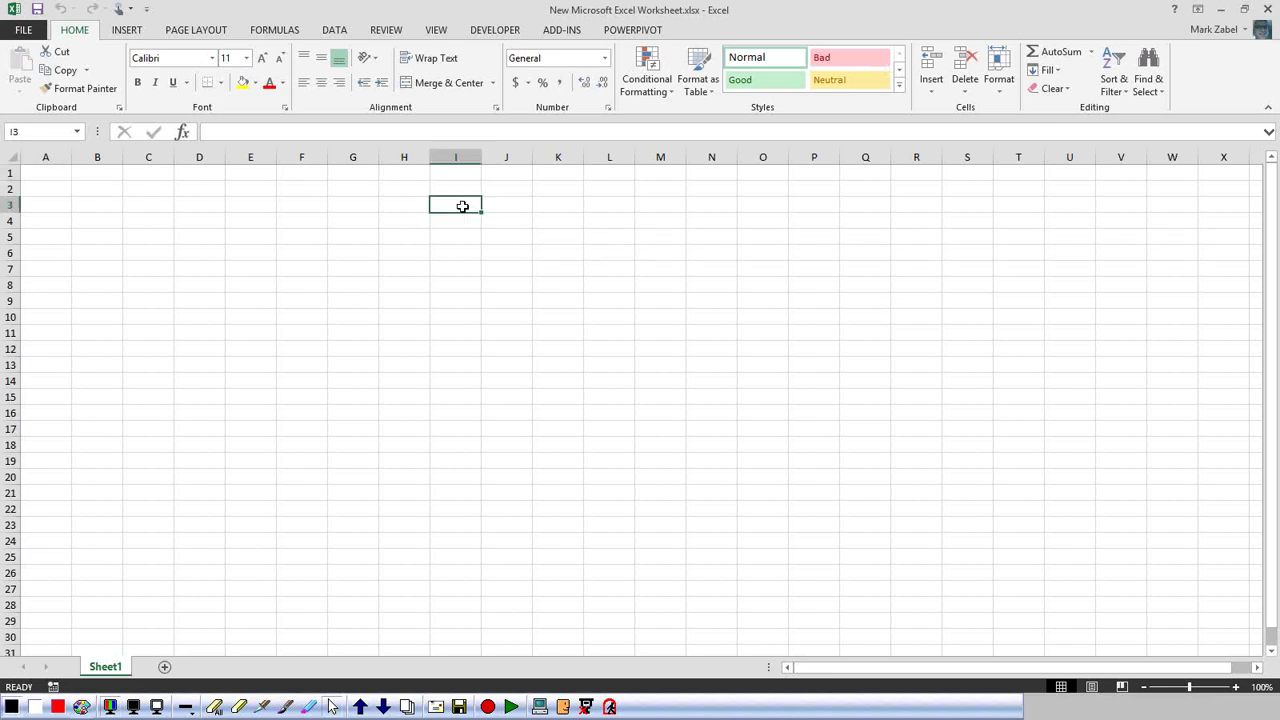
# - Enter the row label "BB Project" in cell C4 and auto-fit column C to its text
pyautogui.click(192, 206)
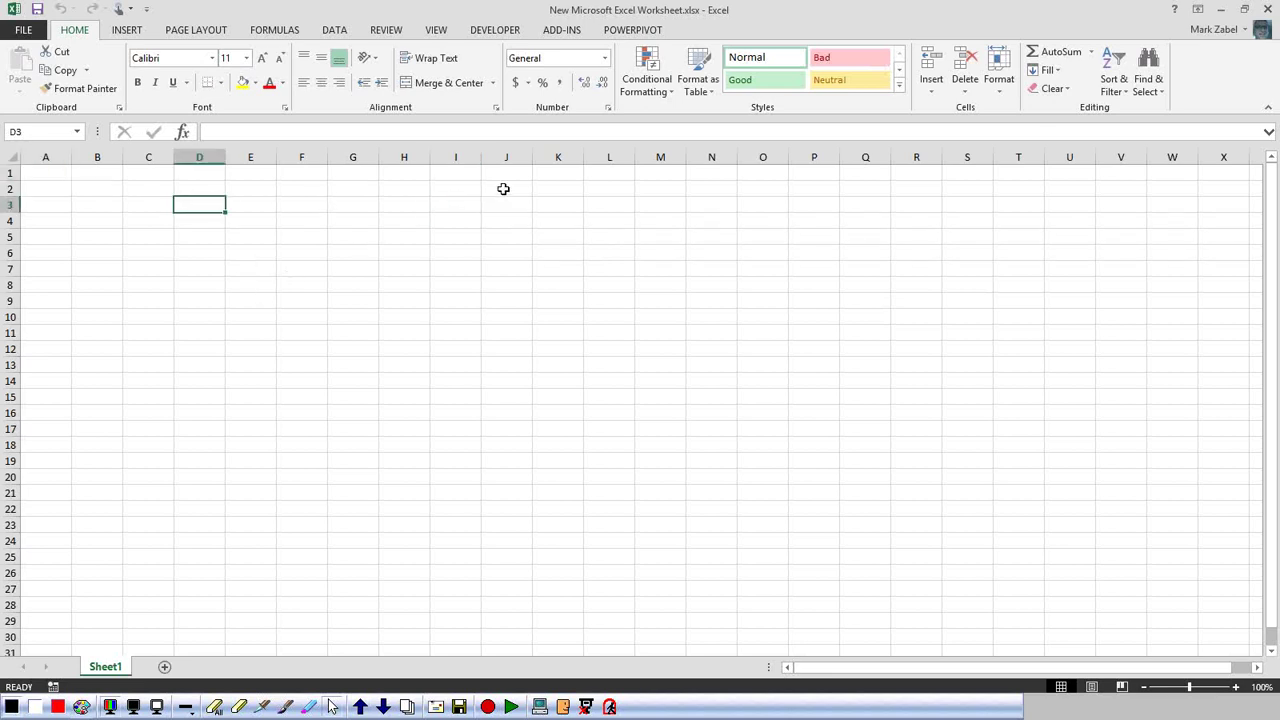
pyautogui.press('Left')
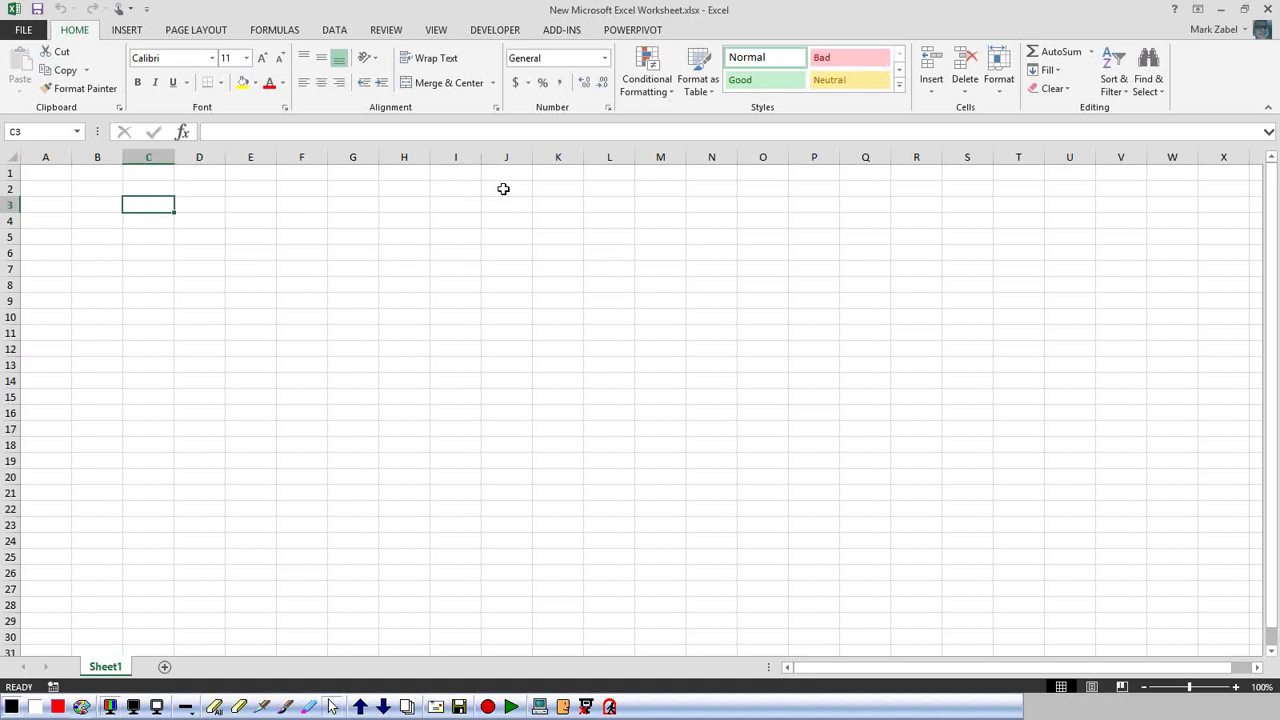
pyautogui.press('Down')
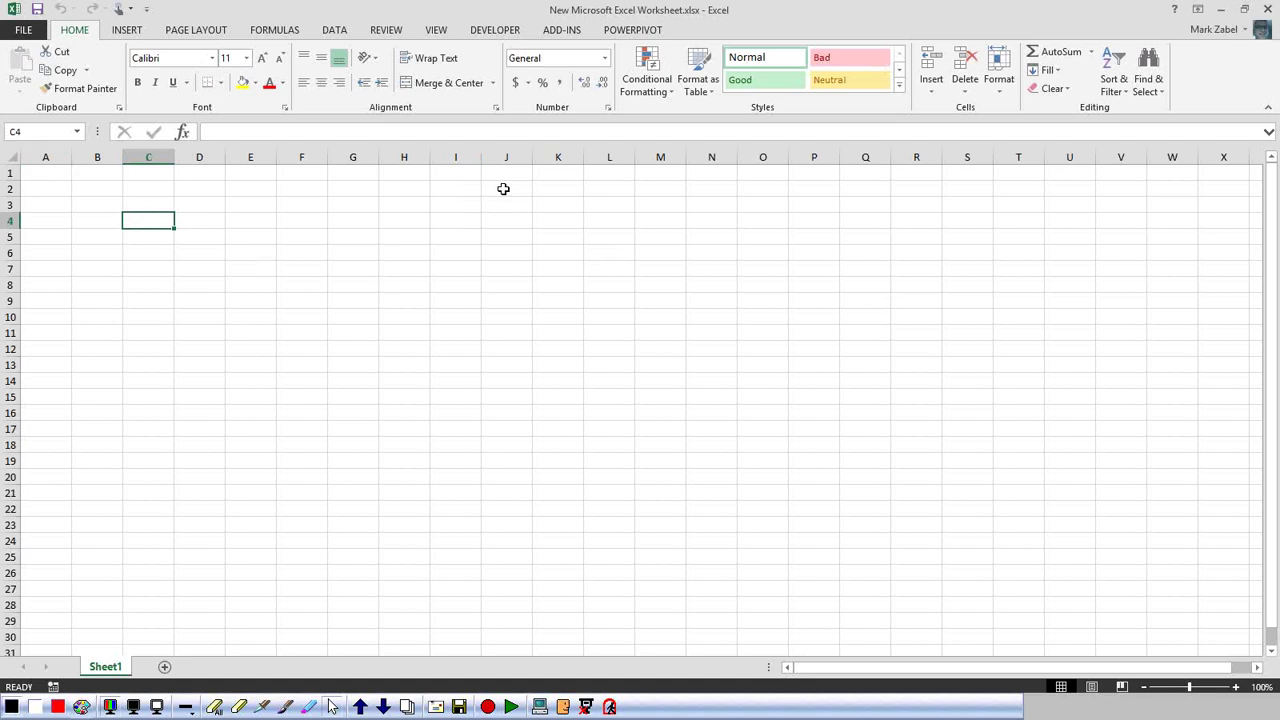
pyautogui.write('BB Project')
pyautogui.press('Tab')
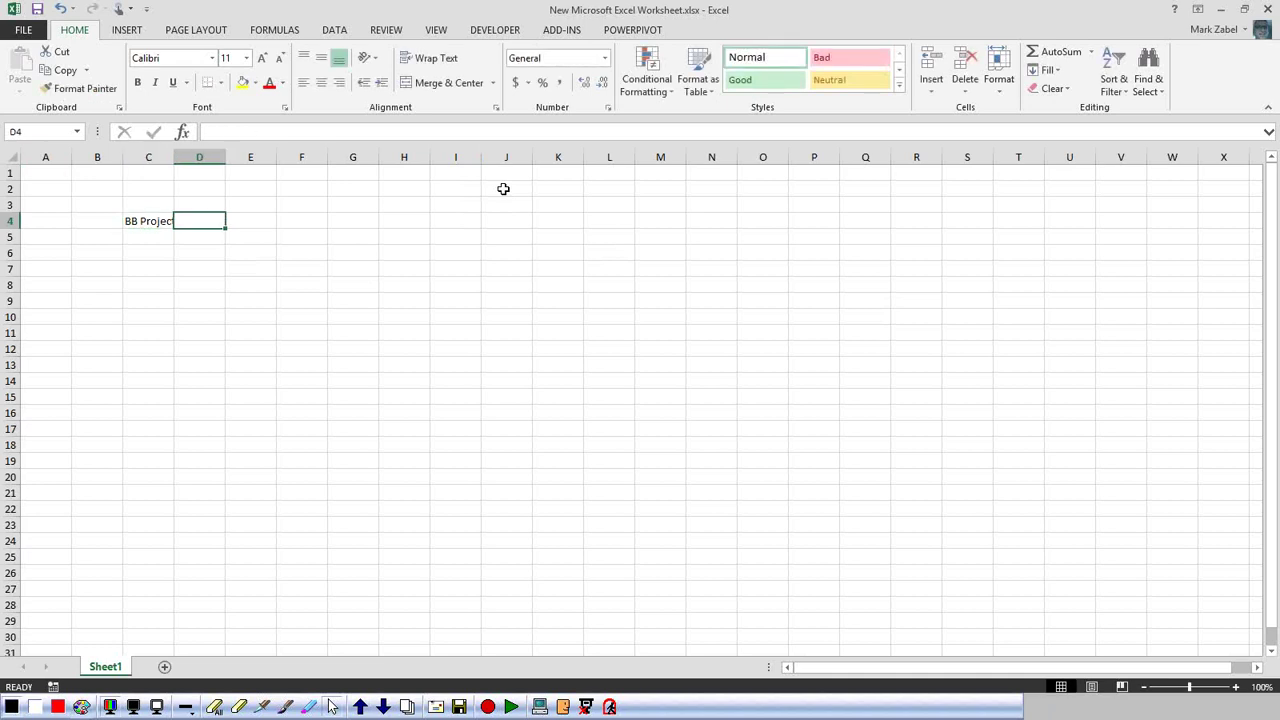
pyautogui.doubleClick(174, 157)
# - Enter the heading "Upfront cost" in cell D3 and auto-fit column D to its text
pyautogui.click(238, 205)
pyautogui.write('Upfront cost')
pyautogui.press('Tab')
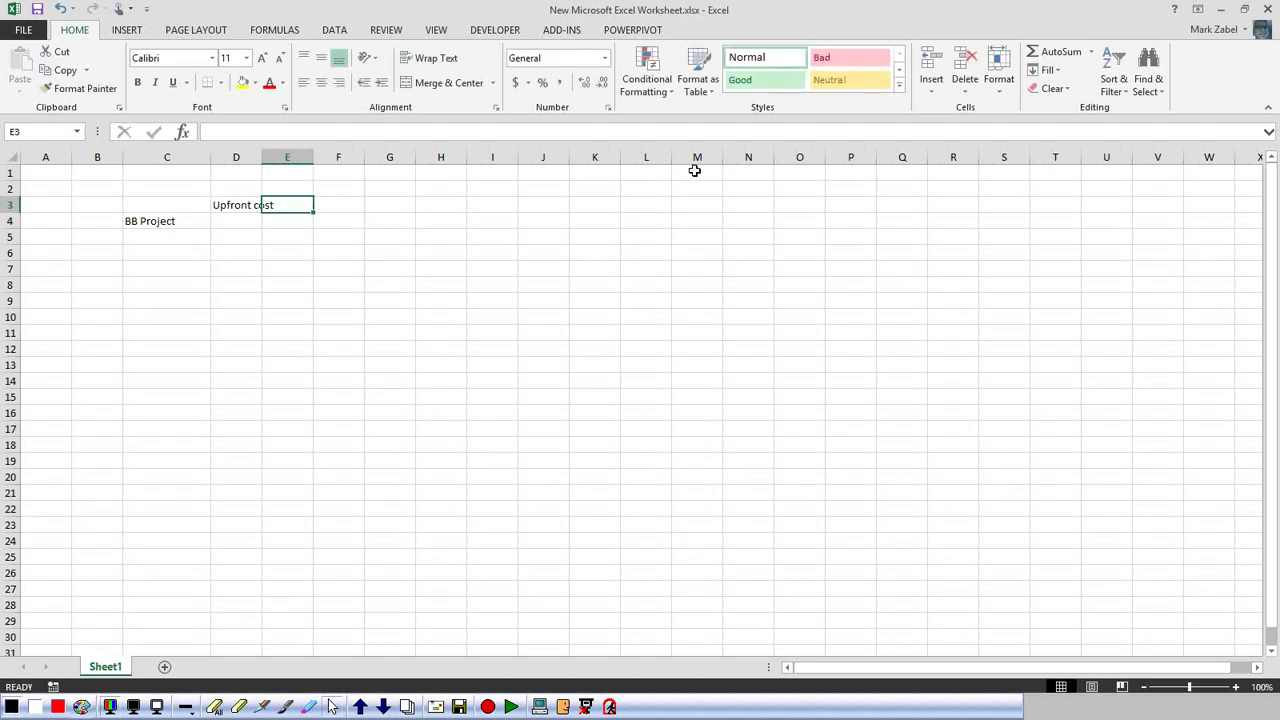
pyautogui.doubleClick(262, 157)
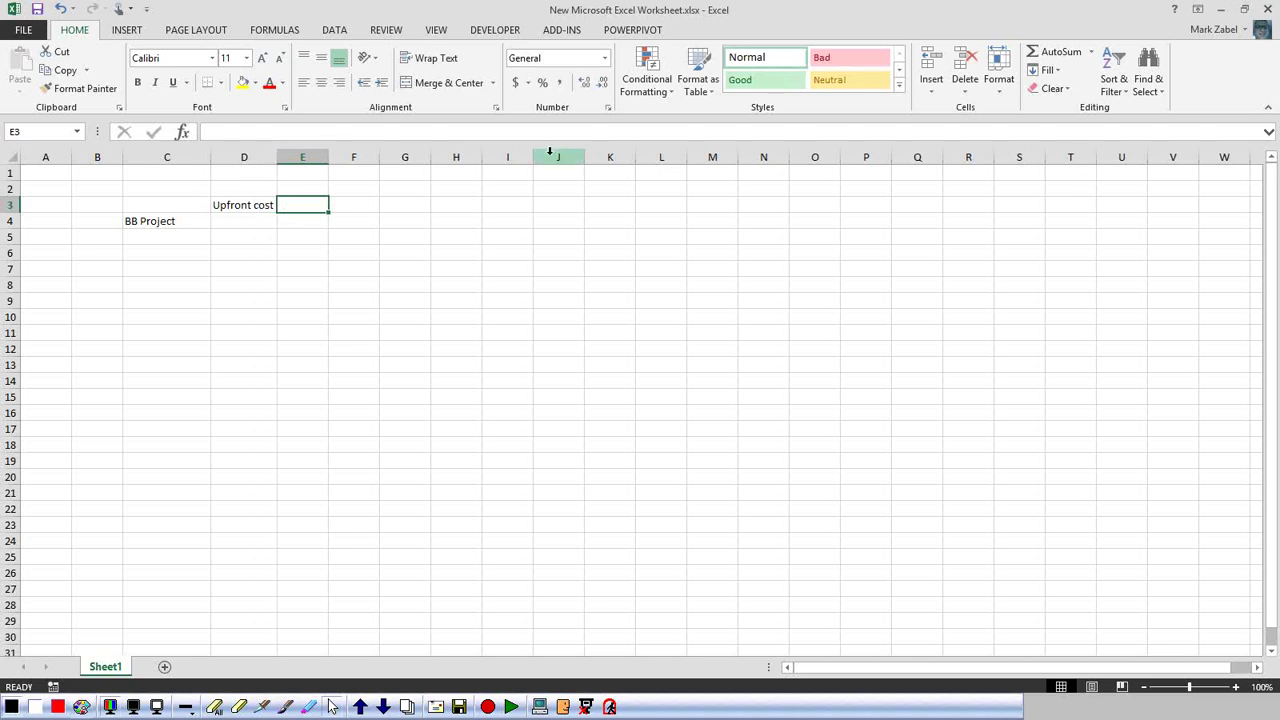
# - Enter "Y1" in cell E3 and fill the series across to G3 to create the Y1 to Y3 headings
pyautogui.write('Y1')
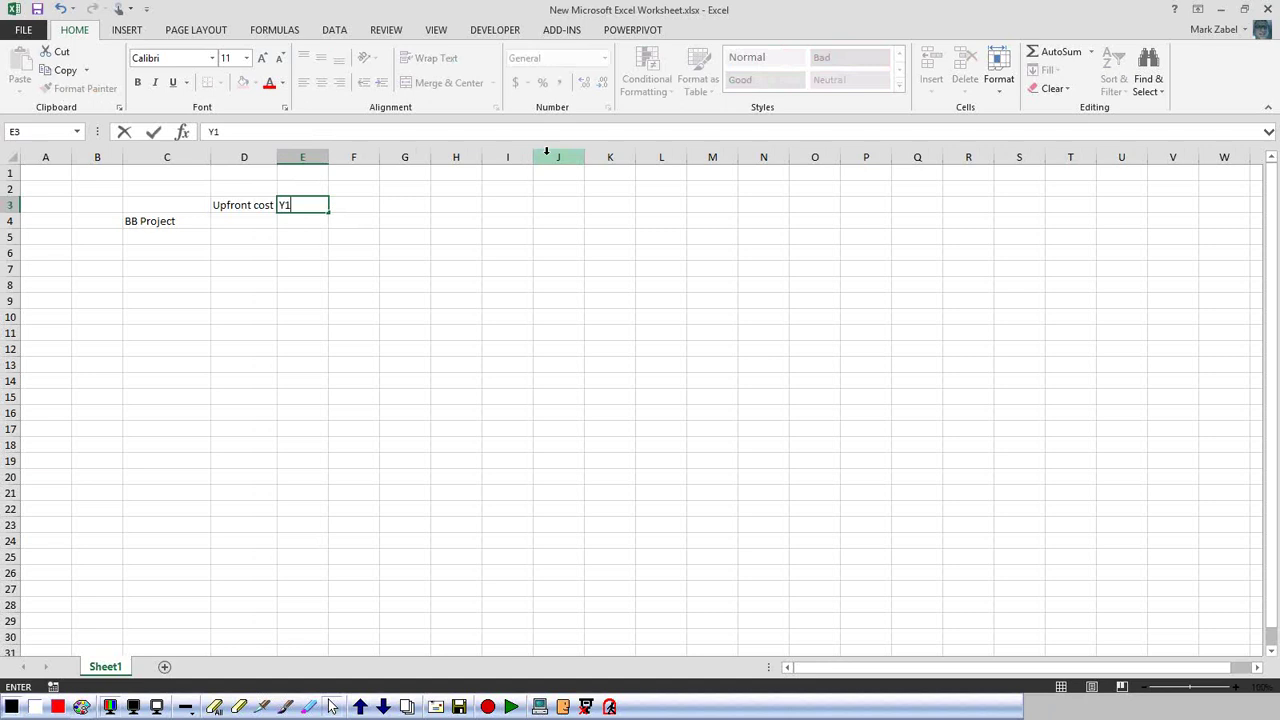
pyautogui.press('Return')
pyautogui.click(284, 208)
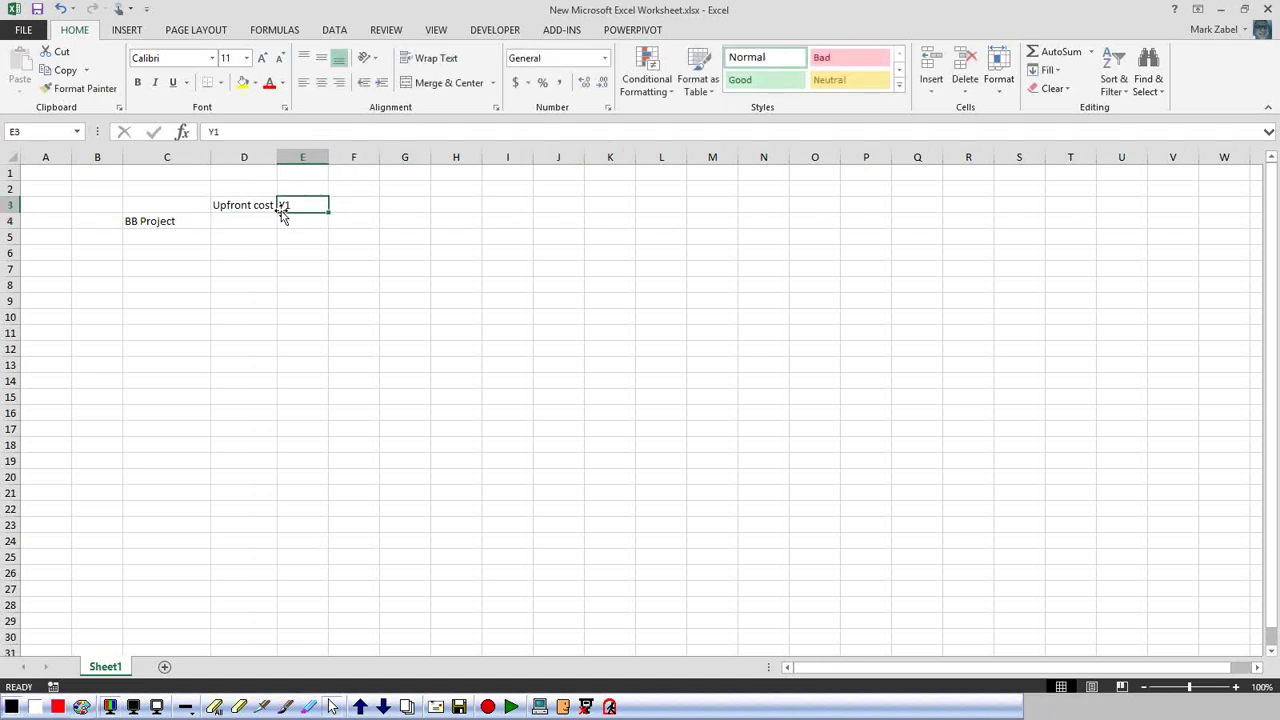
pyautogui.moveTo(329, 211); pyautogui.dragTo(436, 214)
pyautogui.click(417, 220)
pyautogui.click(238, 222)
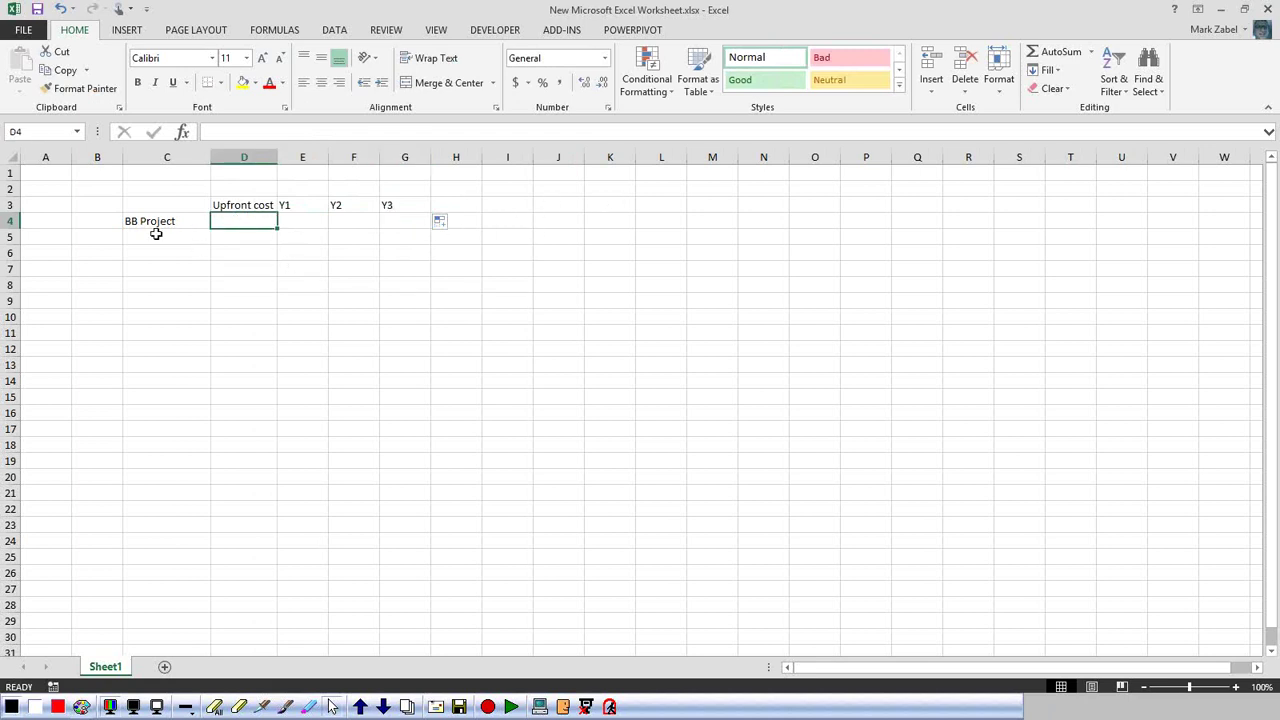
# - Enter -100 as the BB Project's upfront cost in cell D4 and widen column D
pyautogui.moveTo(278, 158); pyautogui.dragTo(293, 158)
pyautogui.moveTo(319, 205); pyautogui.dragTo(414, 217)
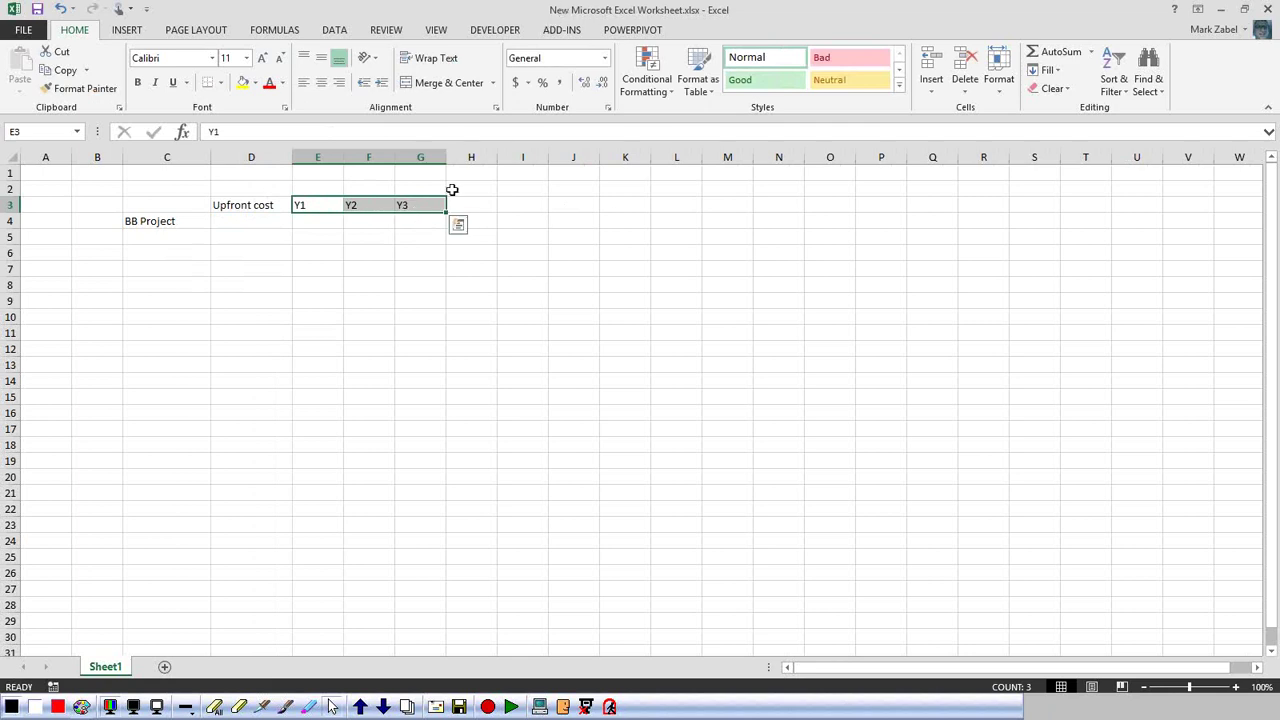
pyautogui.click(230, 236)
pyautogui.click(243, 220)
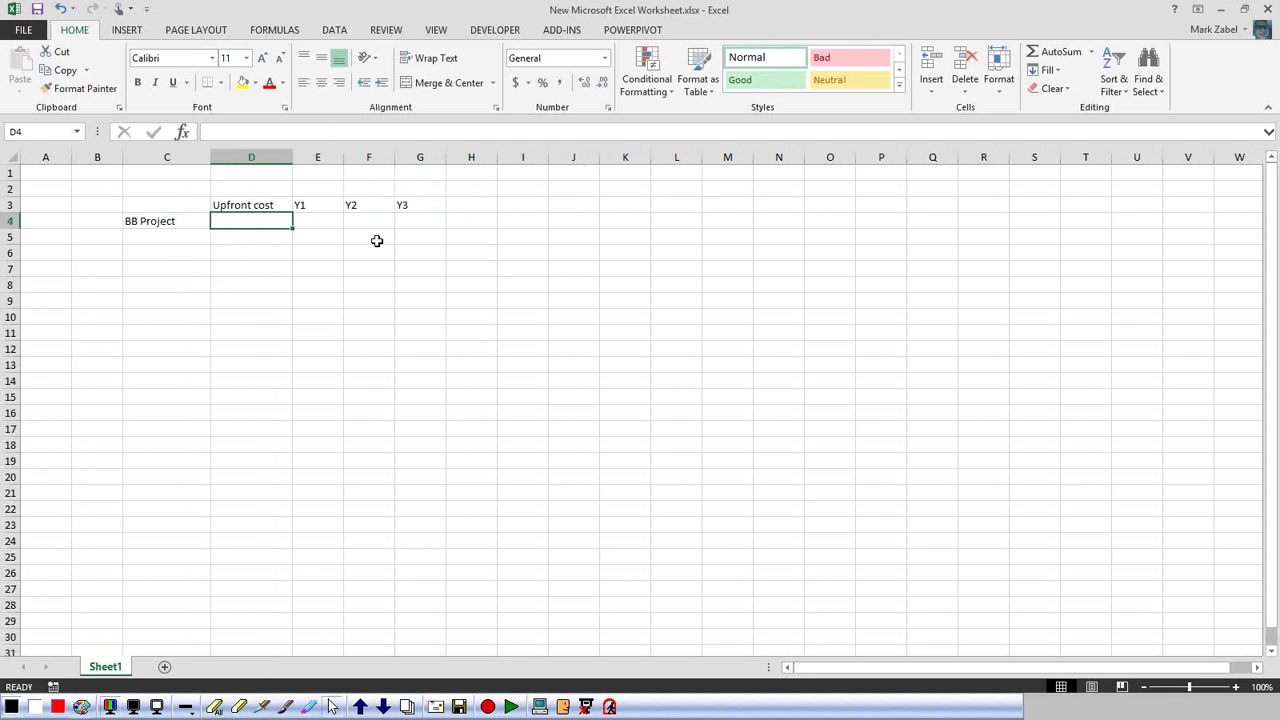
pyautogui.write('-100')
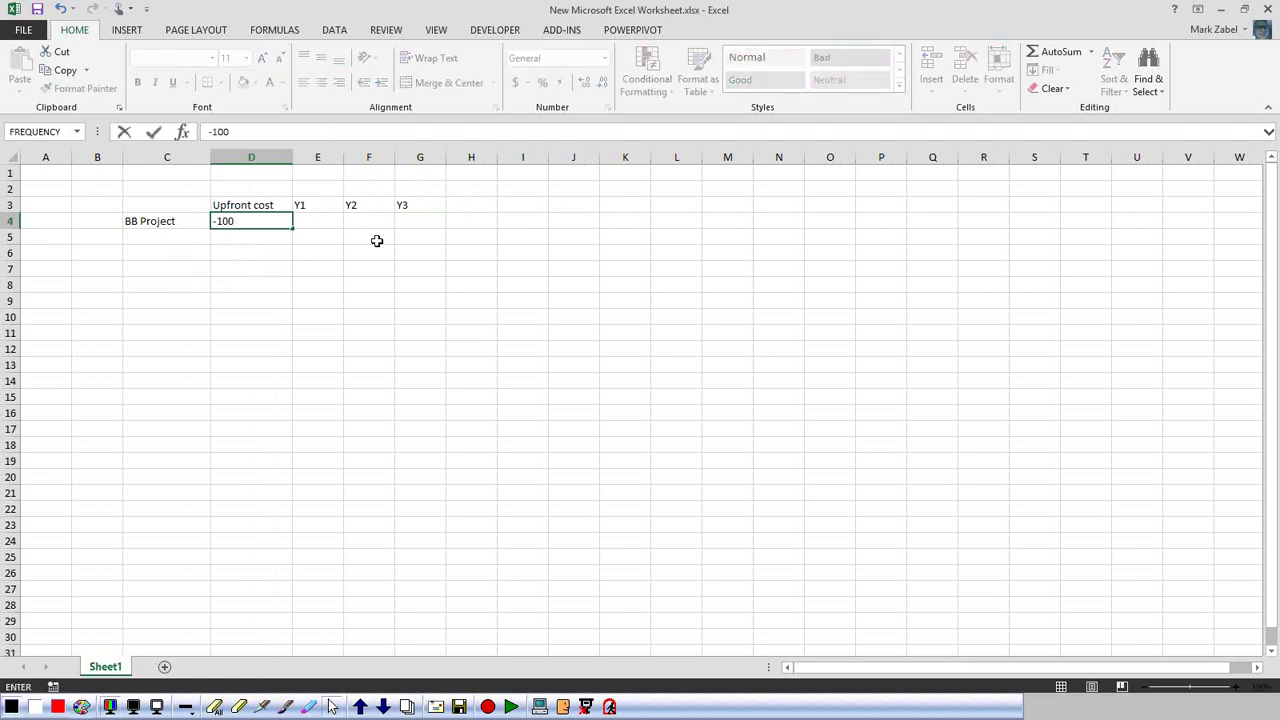
pyautogui.press('Return')
pyautogui.click(277, 224)
pyautogui.moveTo(288, 157); pyautogui.dragTo(305, 157)
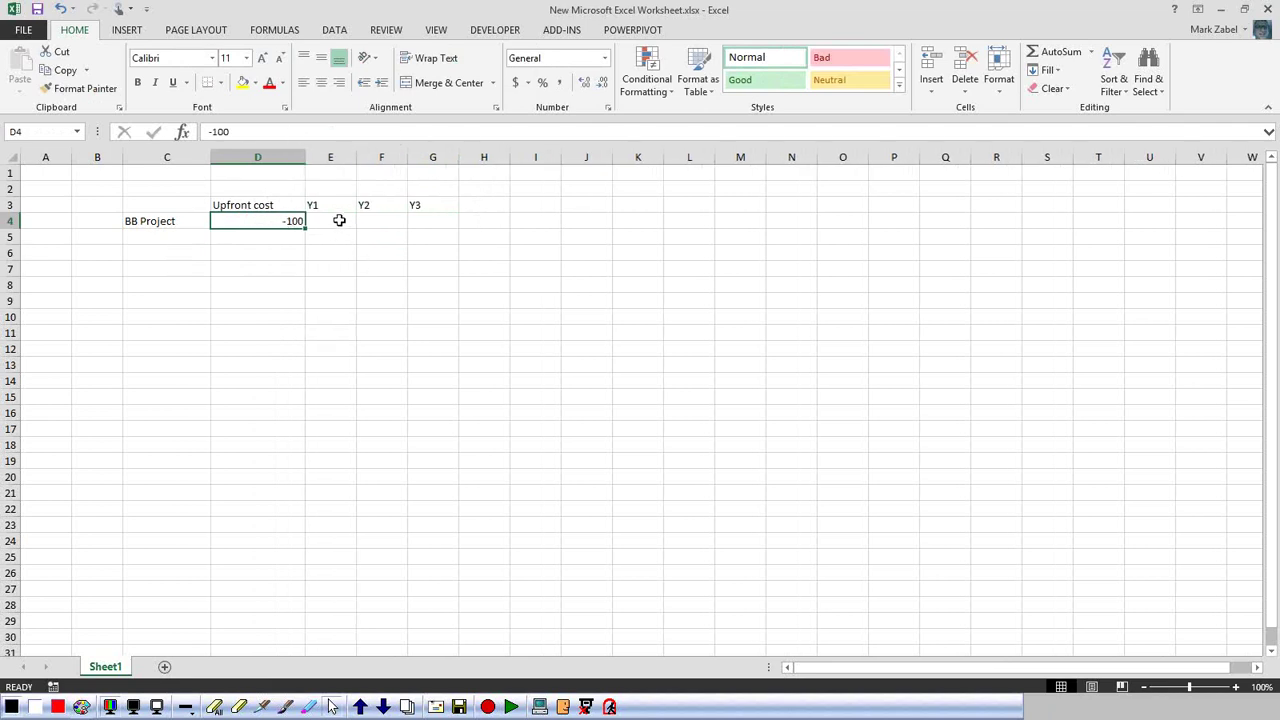
# - Widen column E, enter 150 in cell E4 and copy it across to G4 for all three years
pyautogui.click(337, 220)
pyautogui.moveTo(357, 157); pyautogui.dragTo(380, 156)
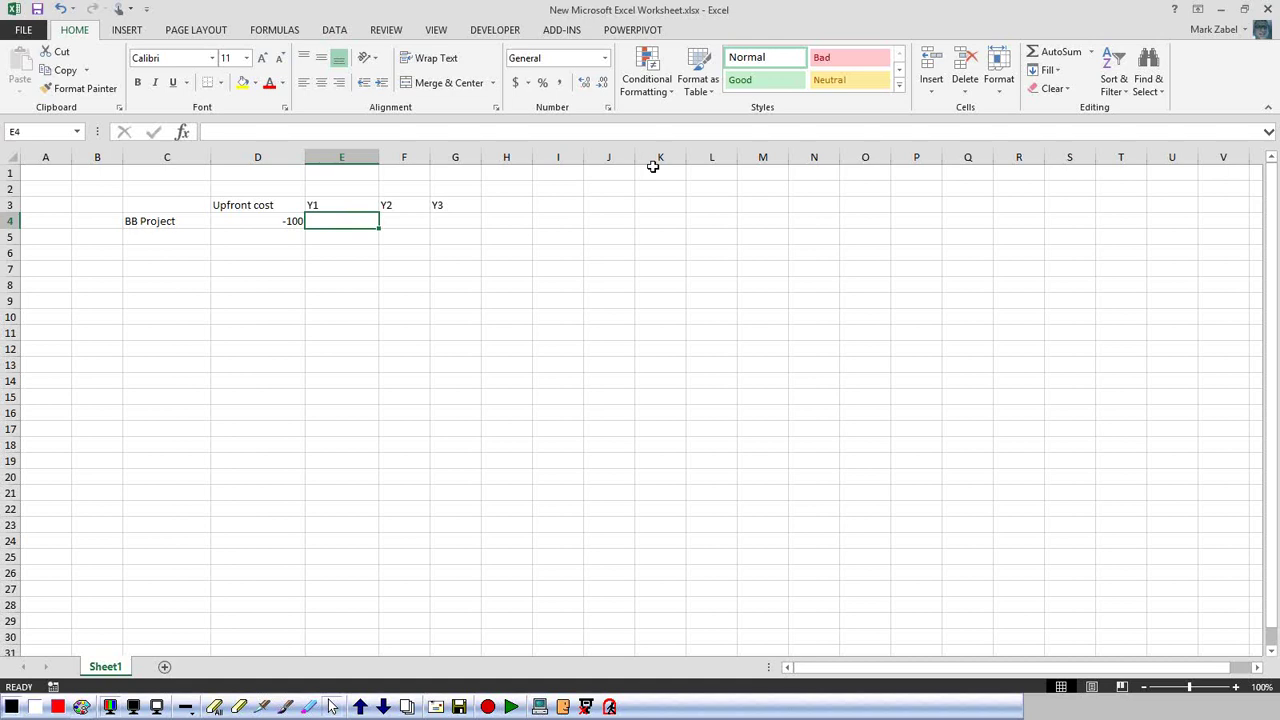
pyautogui.write('150')
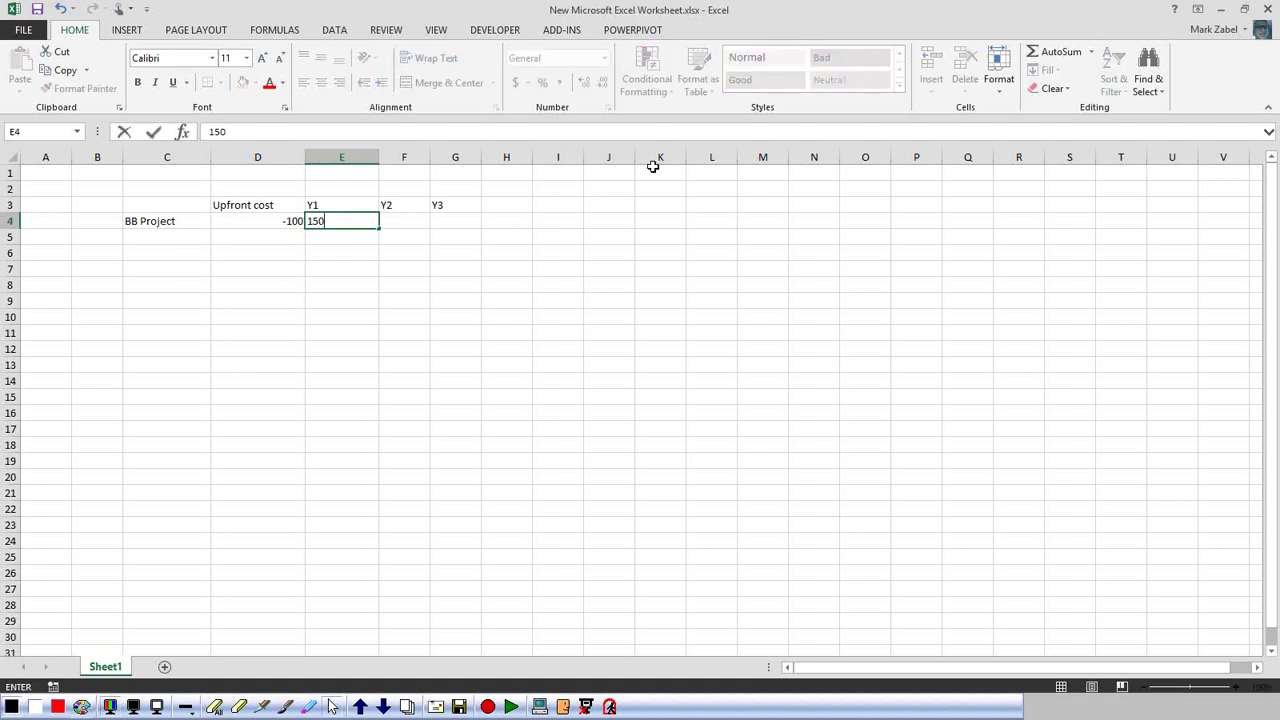
pyautogui.press('Return')
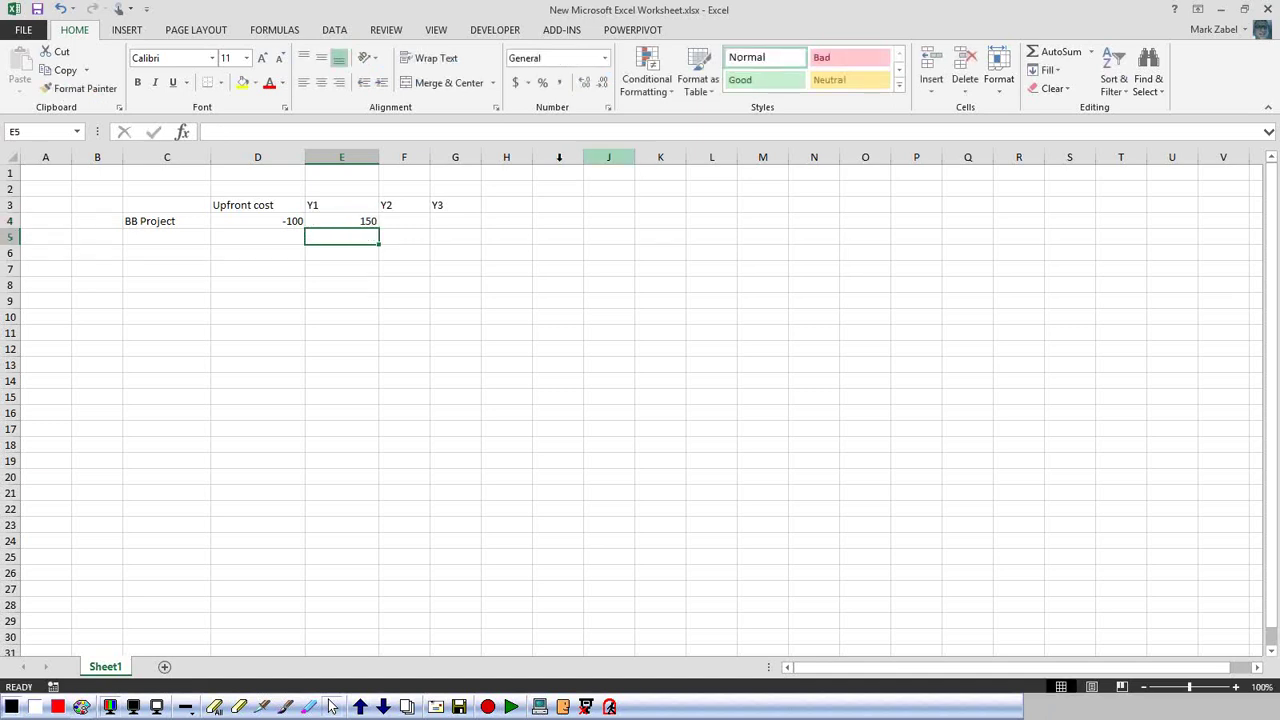
pyautogui.click(343, 222)
pyautogui.moveTo(380, 232); pyautogui.dragTo(476, 230)
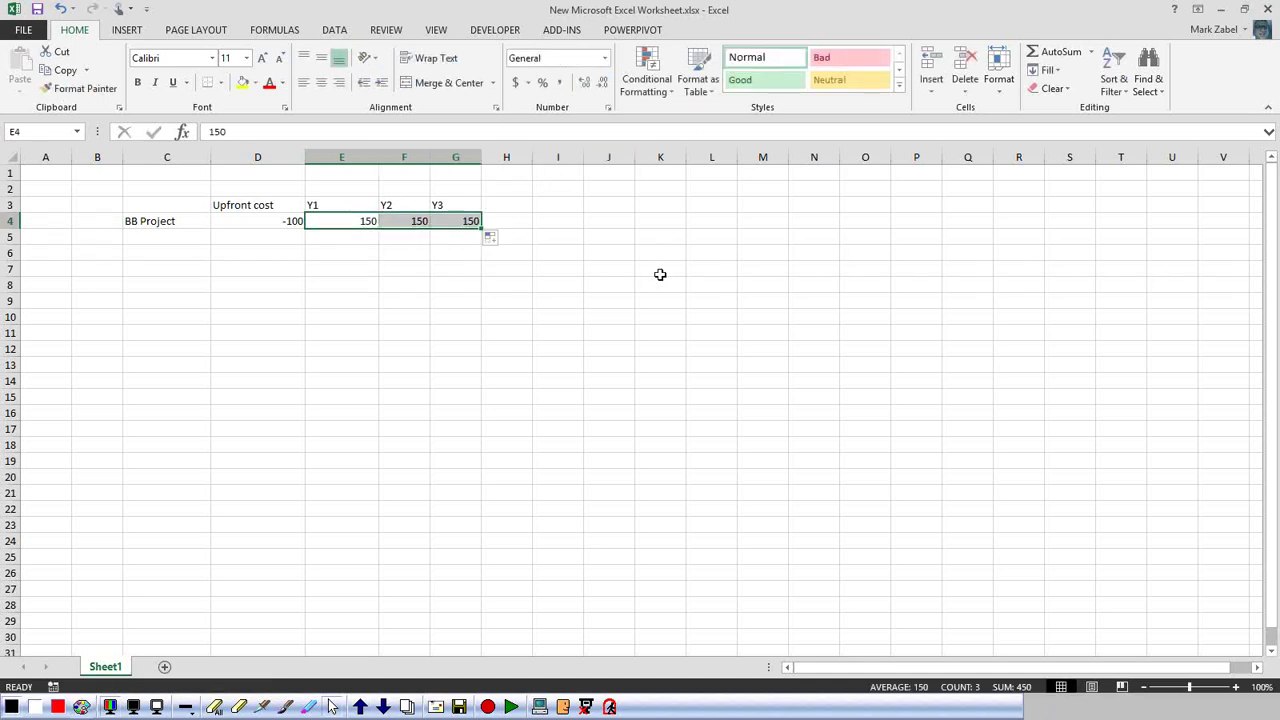
pyautogui.click(660, 270)
# - Center the Y1, Y2 and Y3 headings in cells E3:G3
pyautogui.moveTo(326, 207); pyautogui.dragTo(443, 203)
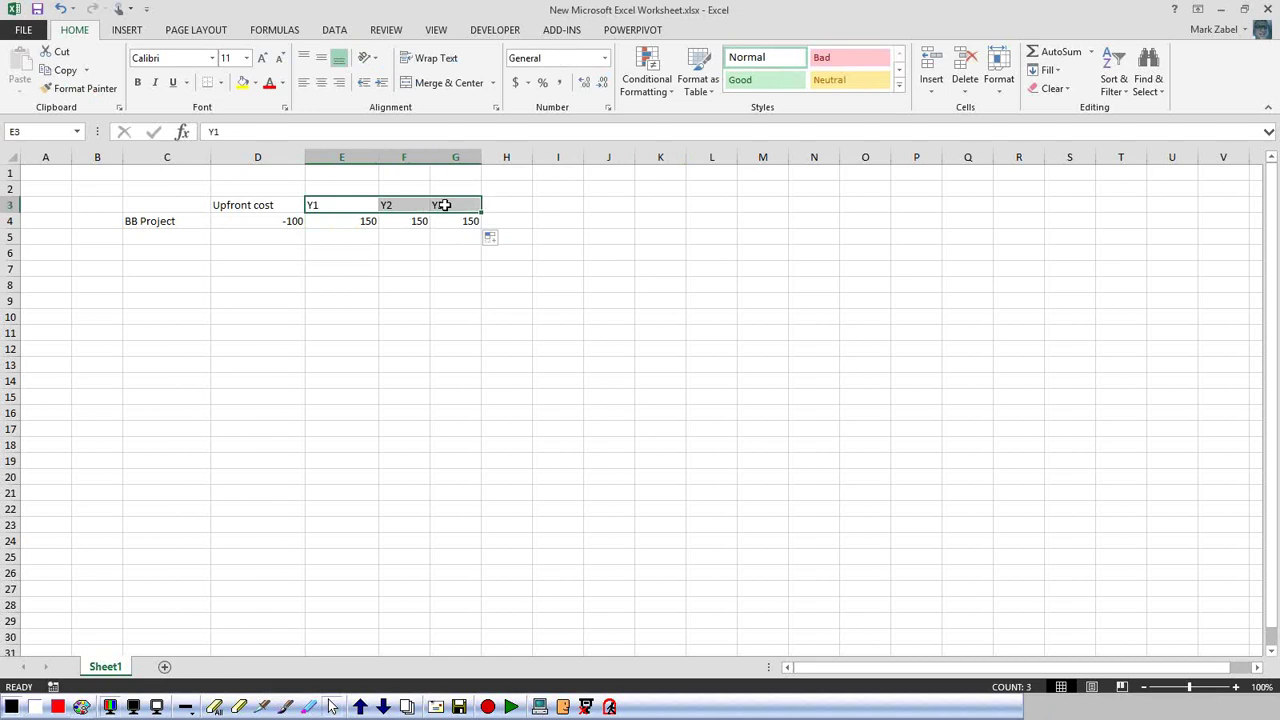
pyautogui.click(321, 84)
pyautogui.click(600, 268)
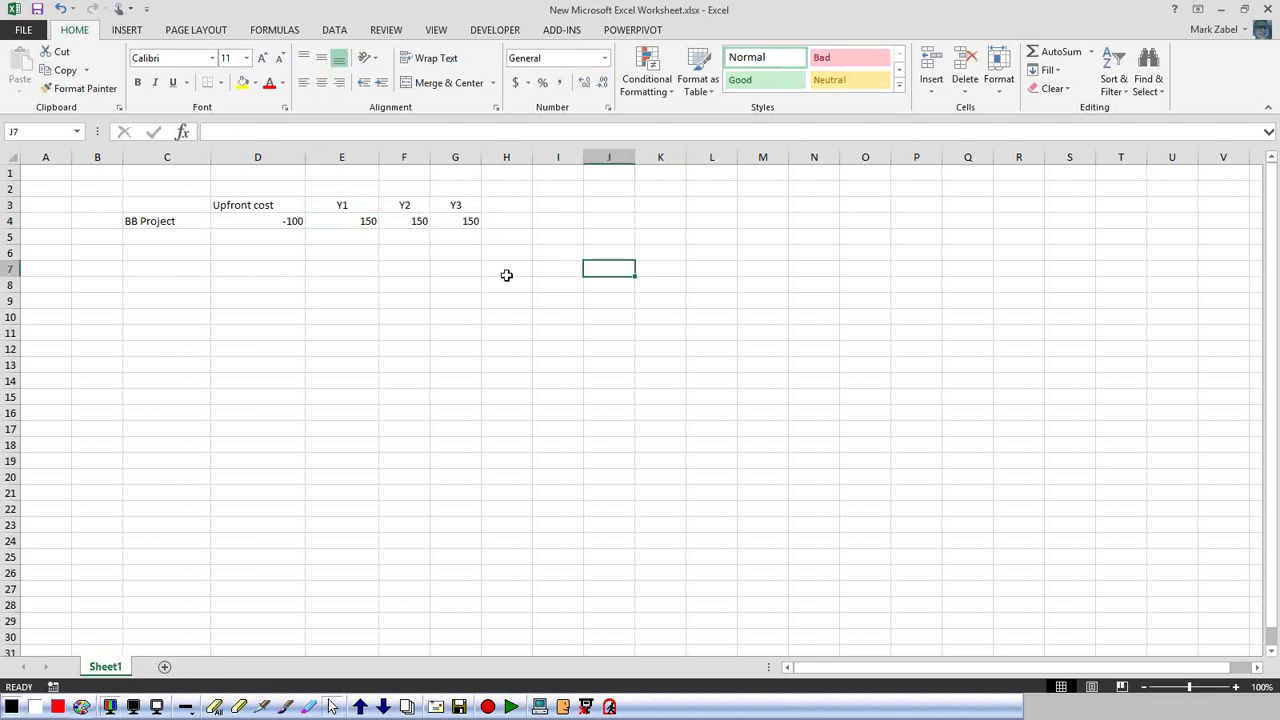
pyautogui.click(333, 240)
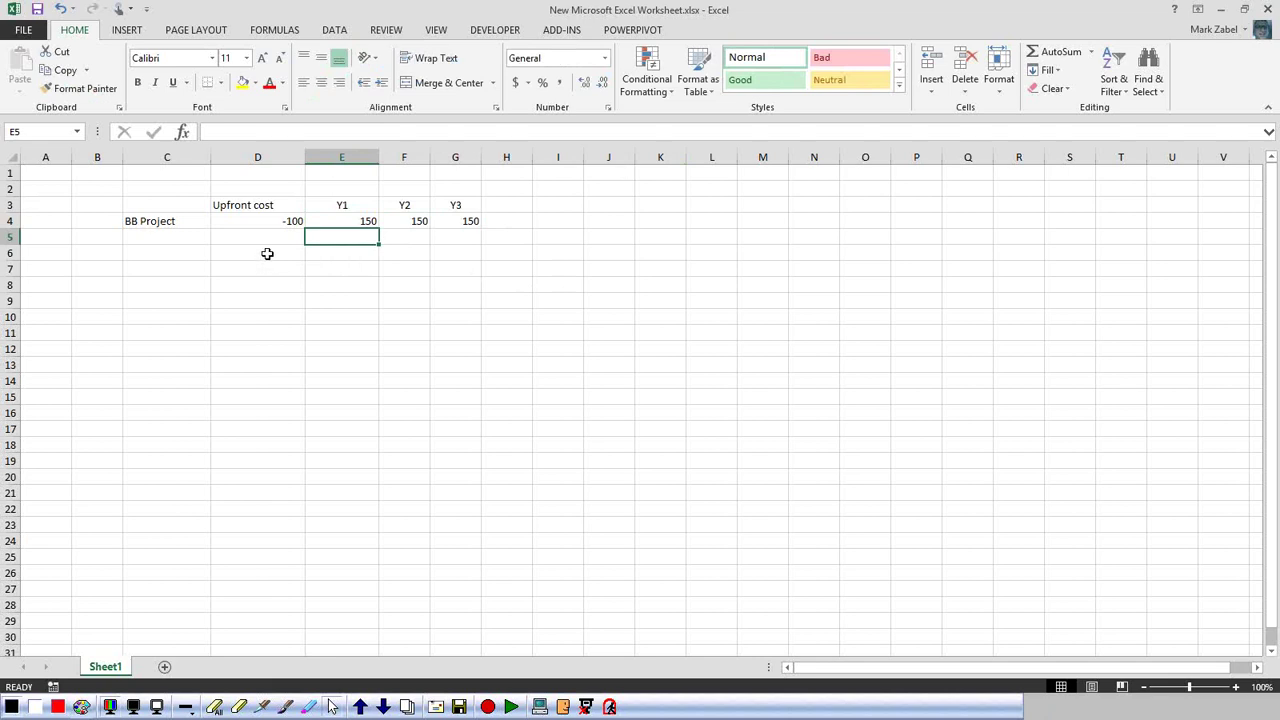
pyautogui.click(266, 244)
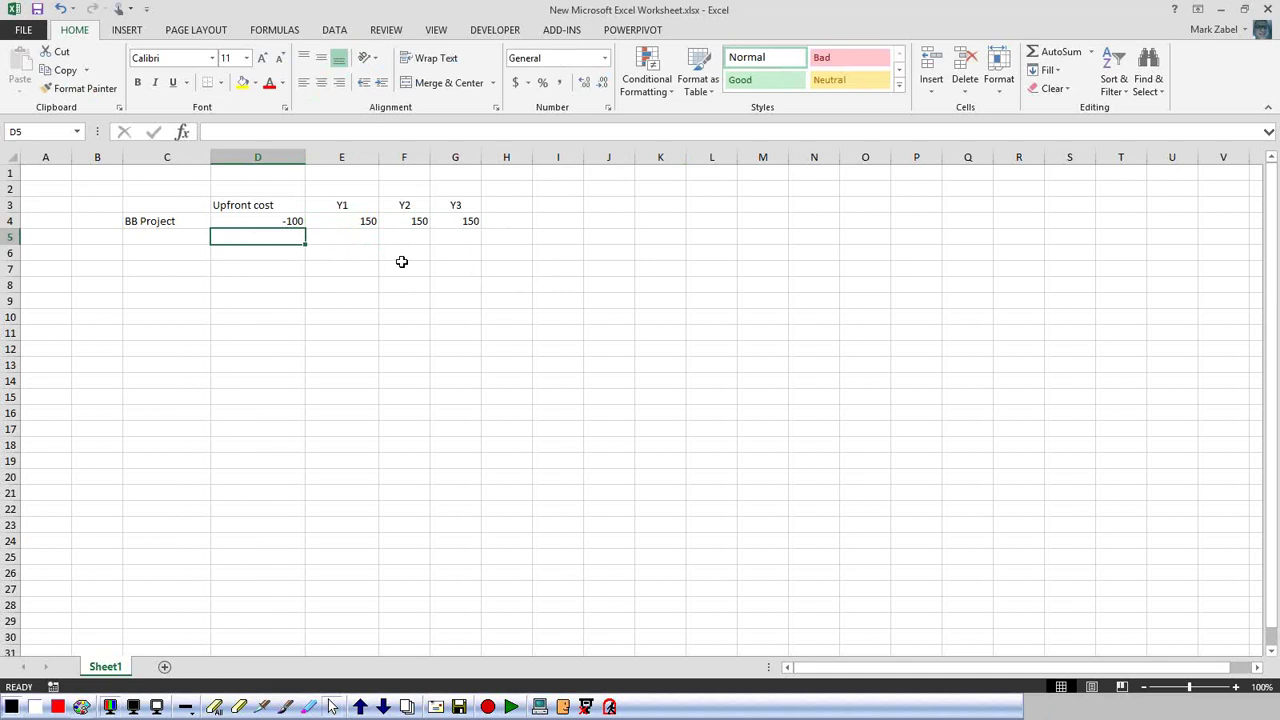
pyautogui.click(368, 242)
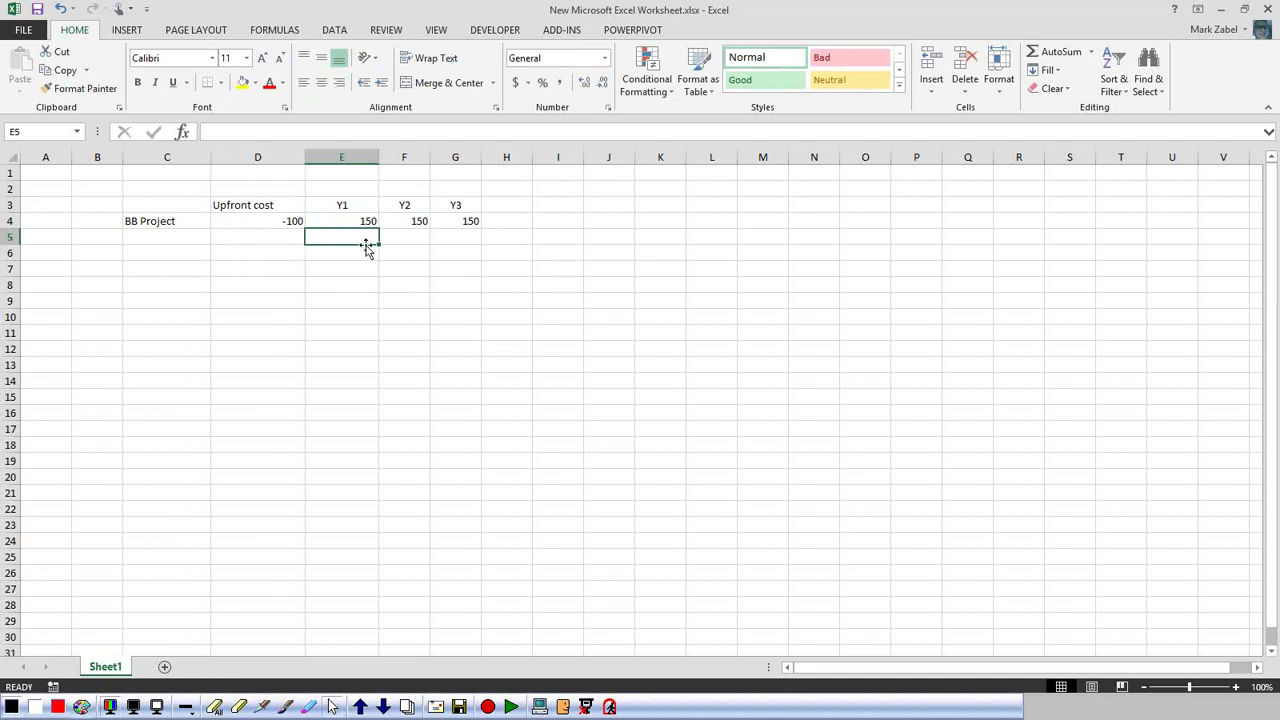
pyautogui.click(257, 250)
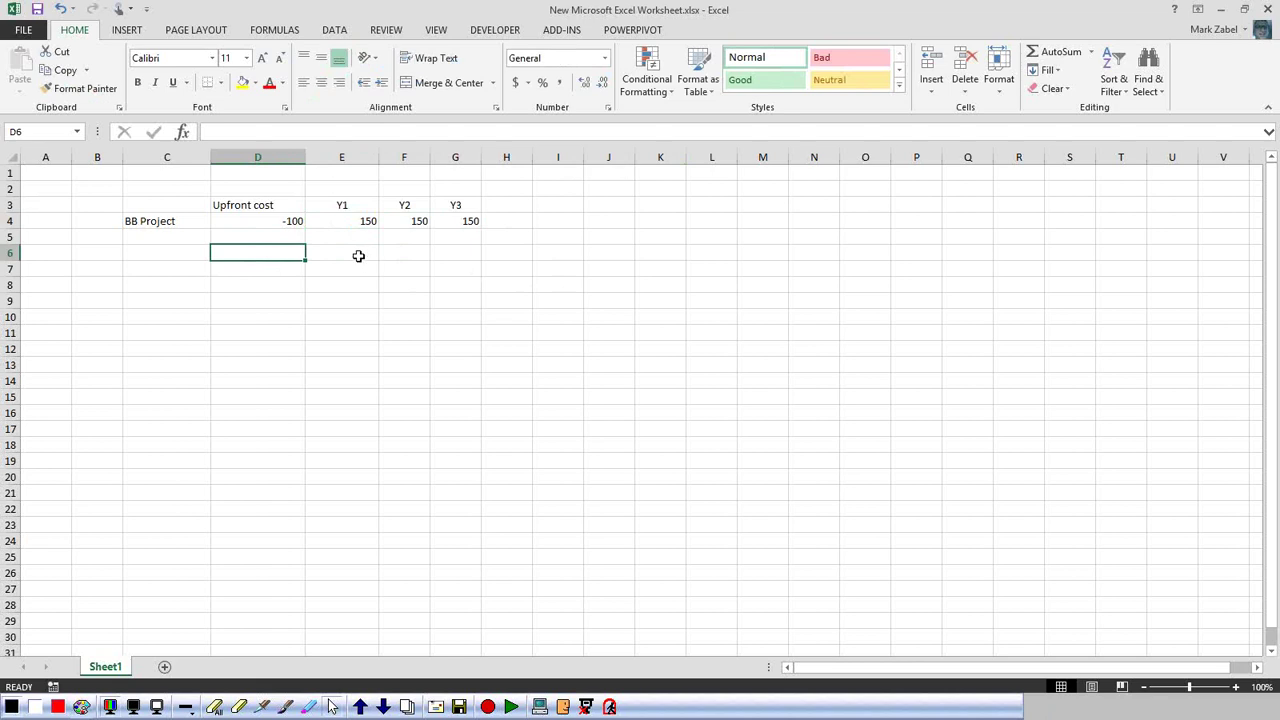
pyautogui.click(268, 237)
pyautogui.click(269, 221)
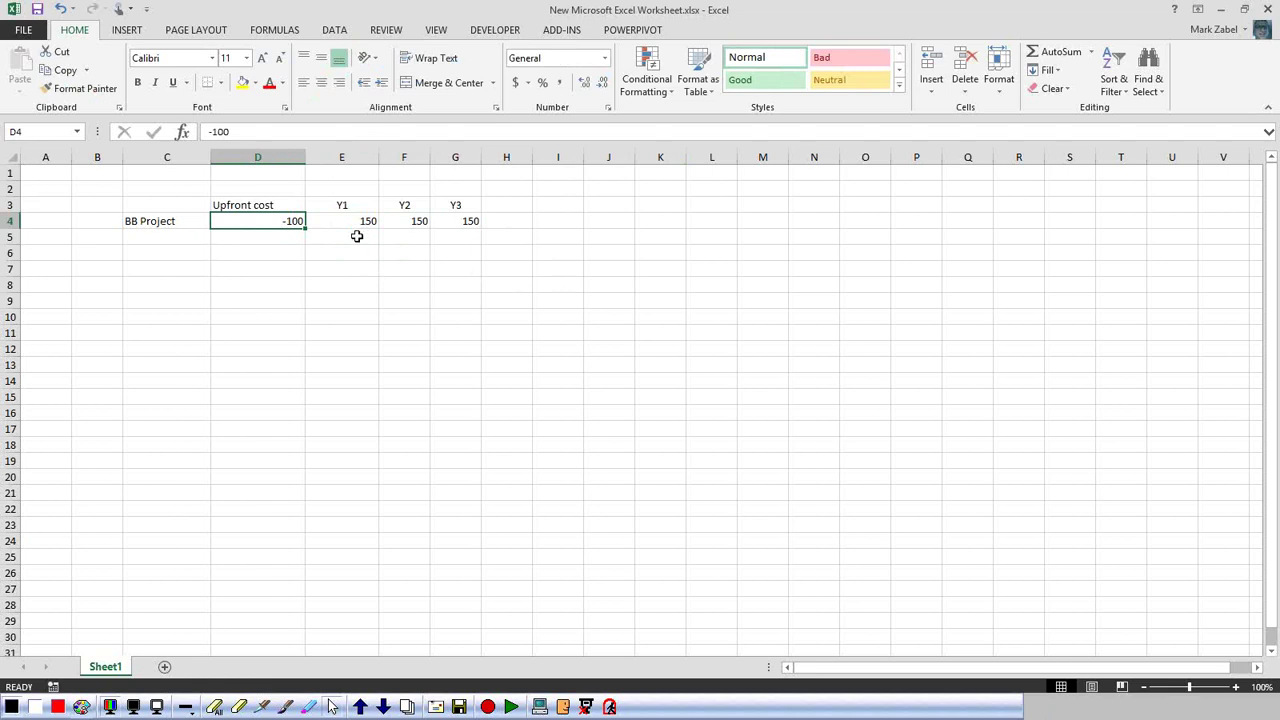
pyautogui.click(362, 221)
pyautogui.click(413, 219)
pyautogui.click(485, 229)
pyautogui.click(465, 222)
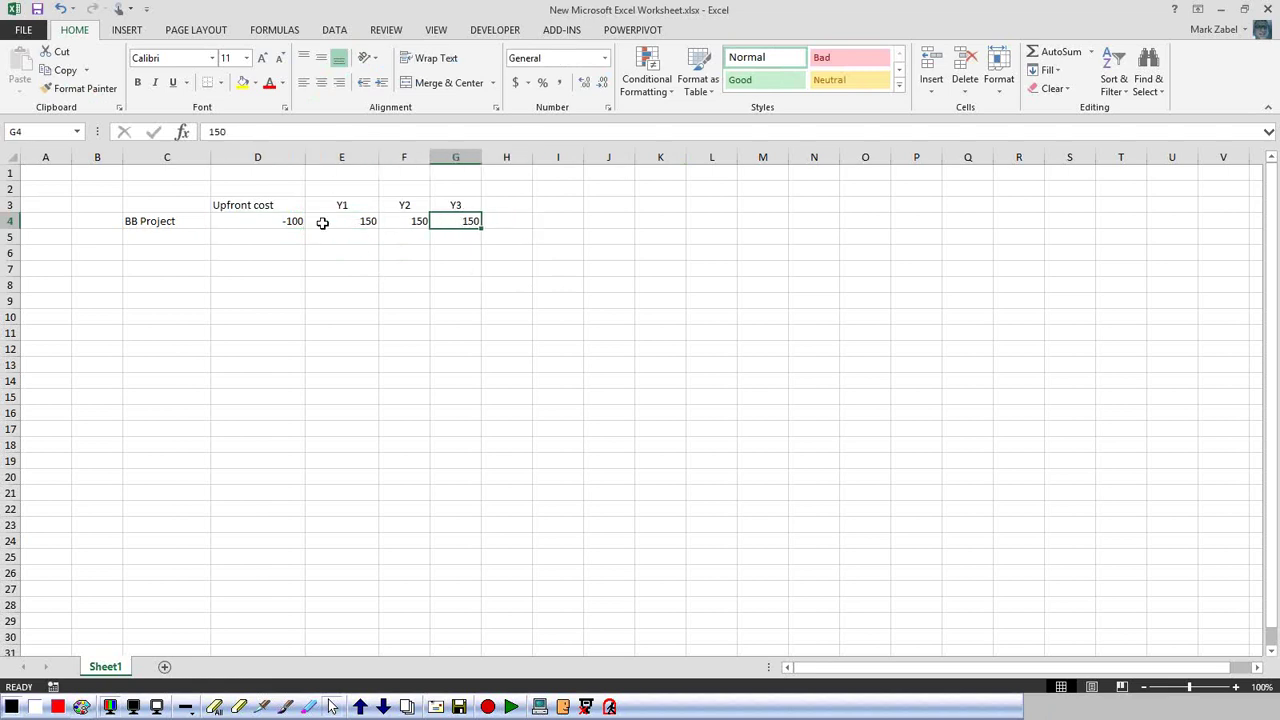
pyautogui.click(323, 222)
pyautogui.click(398, 221)
pyautogui.click(452, 221)
pyautogui.click(263, 222)
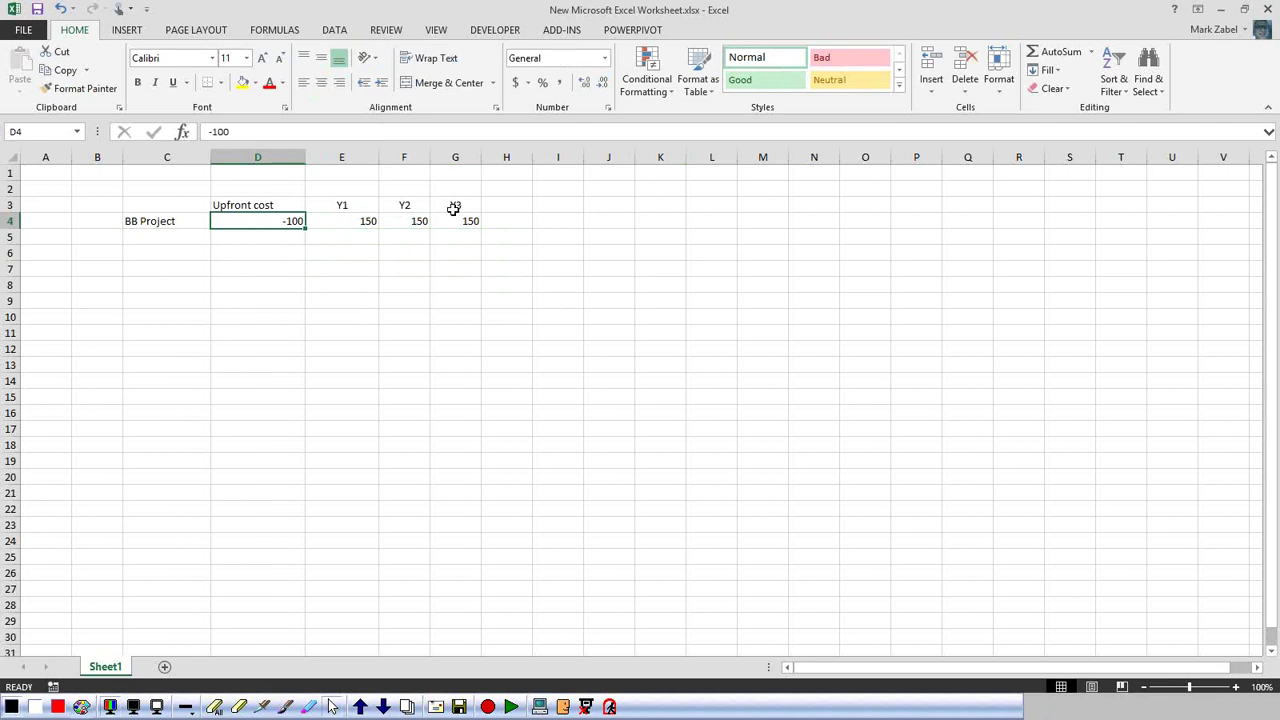
pyautogui.click(162, 254)
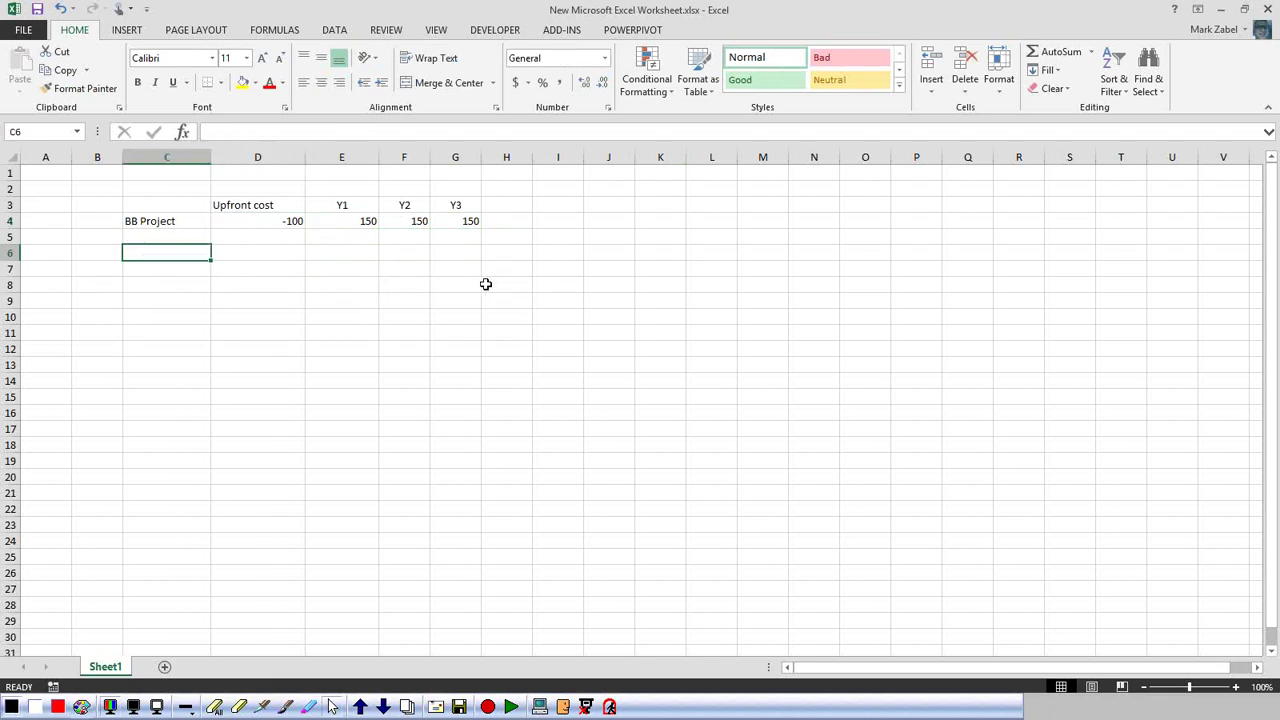
pyautogui.press('Down')
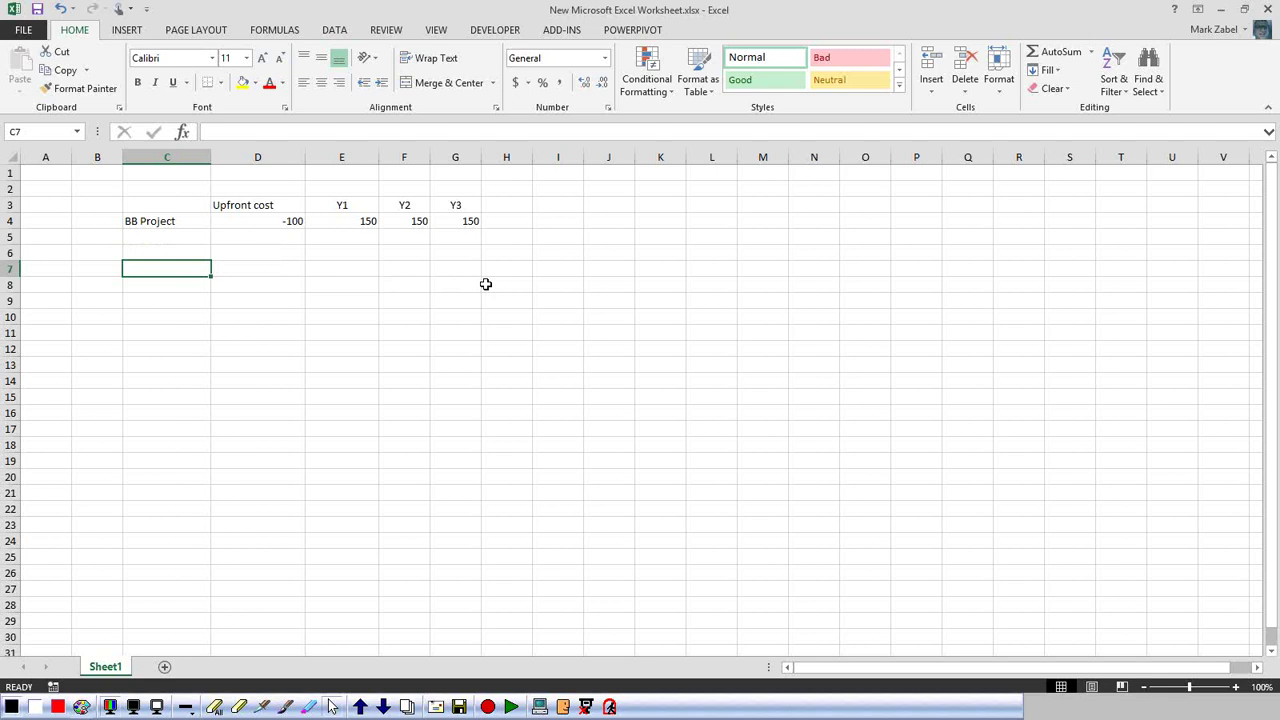
pyautogui.click(243, 220)
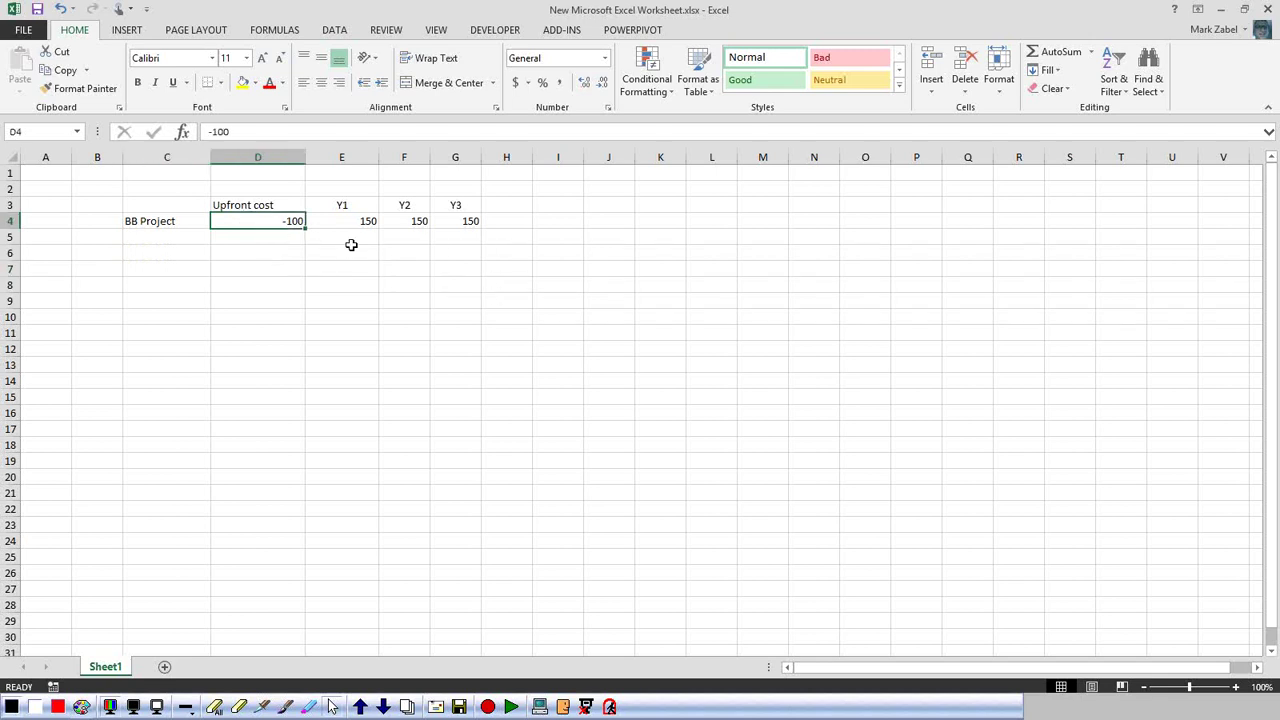
pyautogui.click(166, 253)
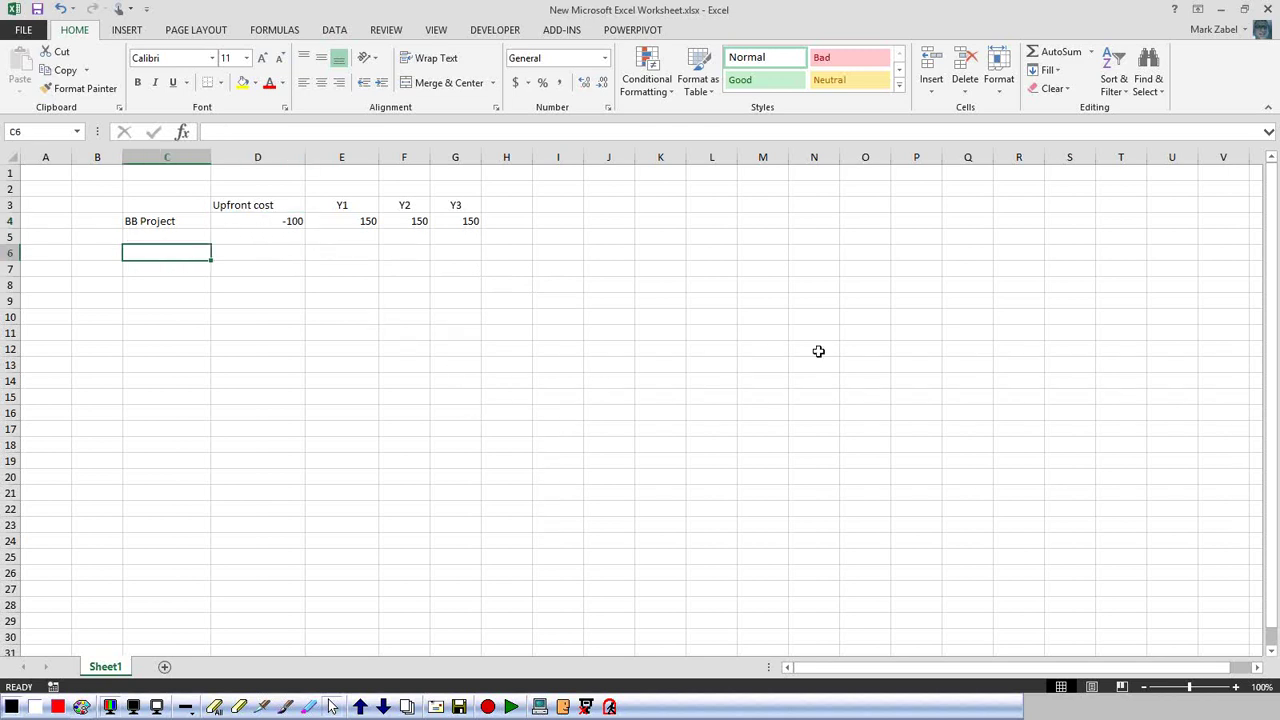
# - Enter the label "WACC" in cell C10 and its rate of 15% in cell D10
pyautogui.click(133, 352)
pyautogui.click(138, 322)
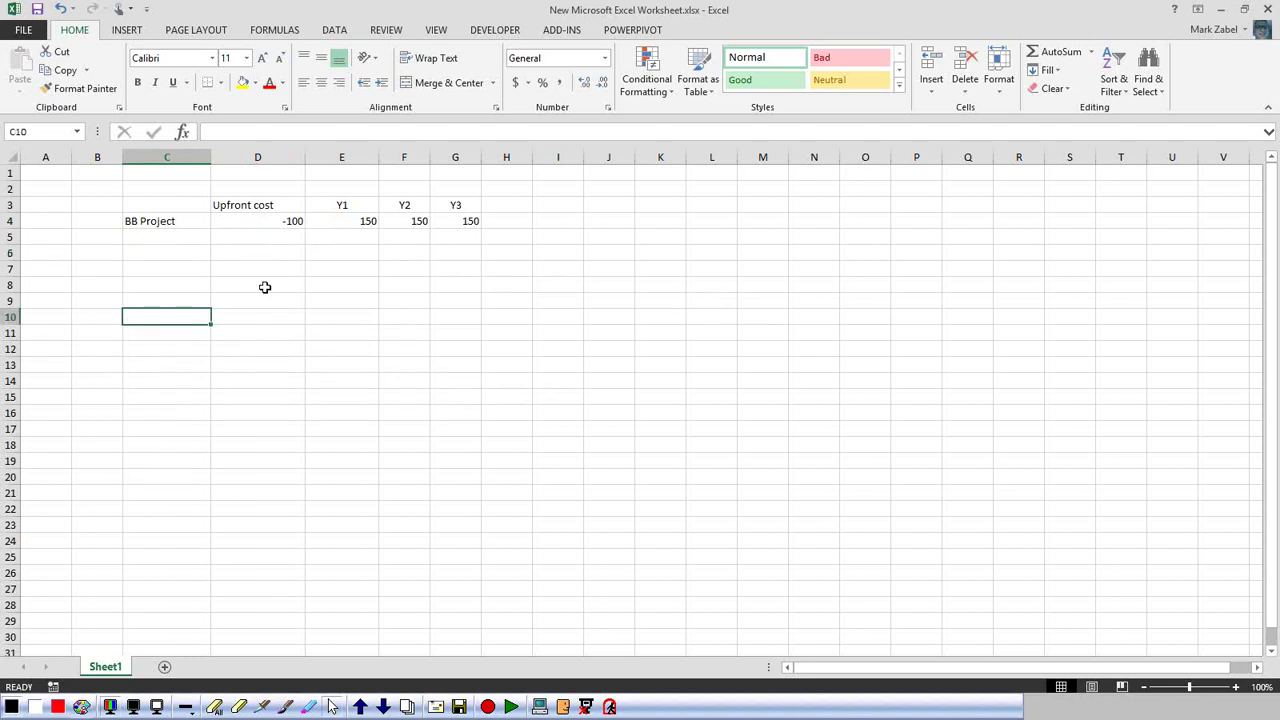
pyautogui.write('WACC')
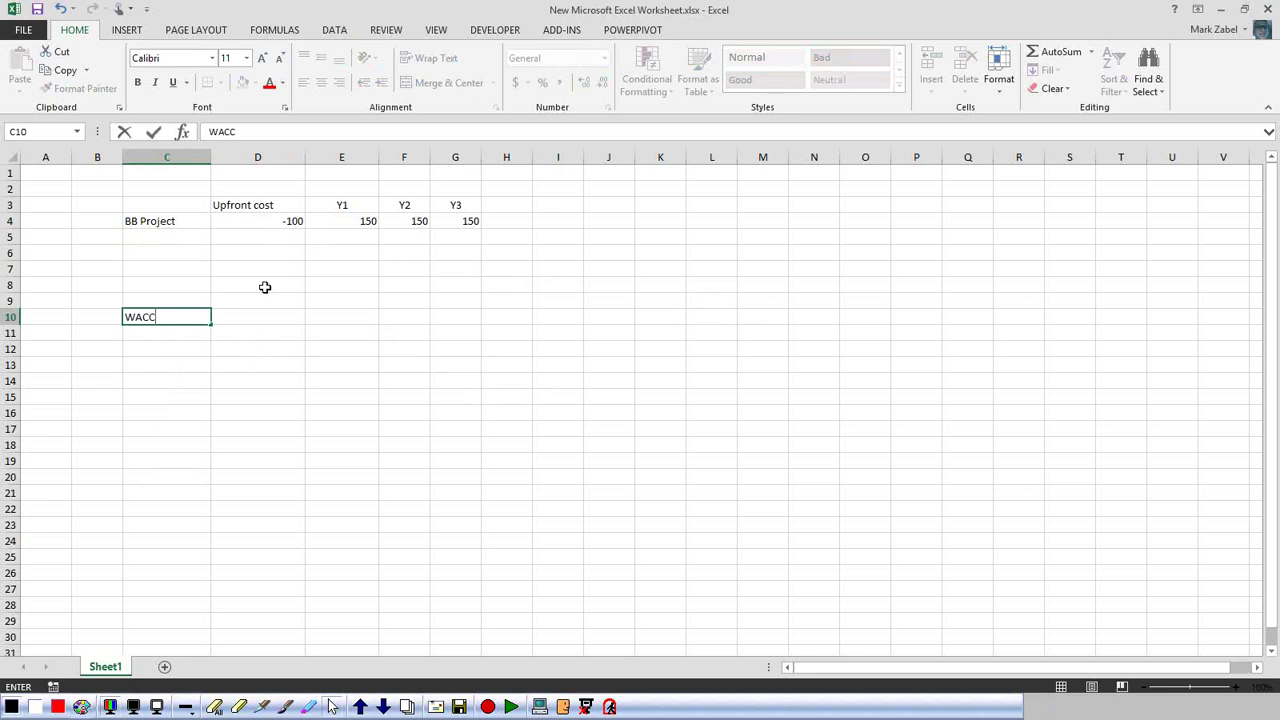
pyautogui.press('Tab')
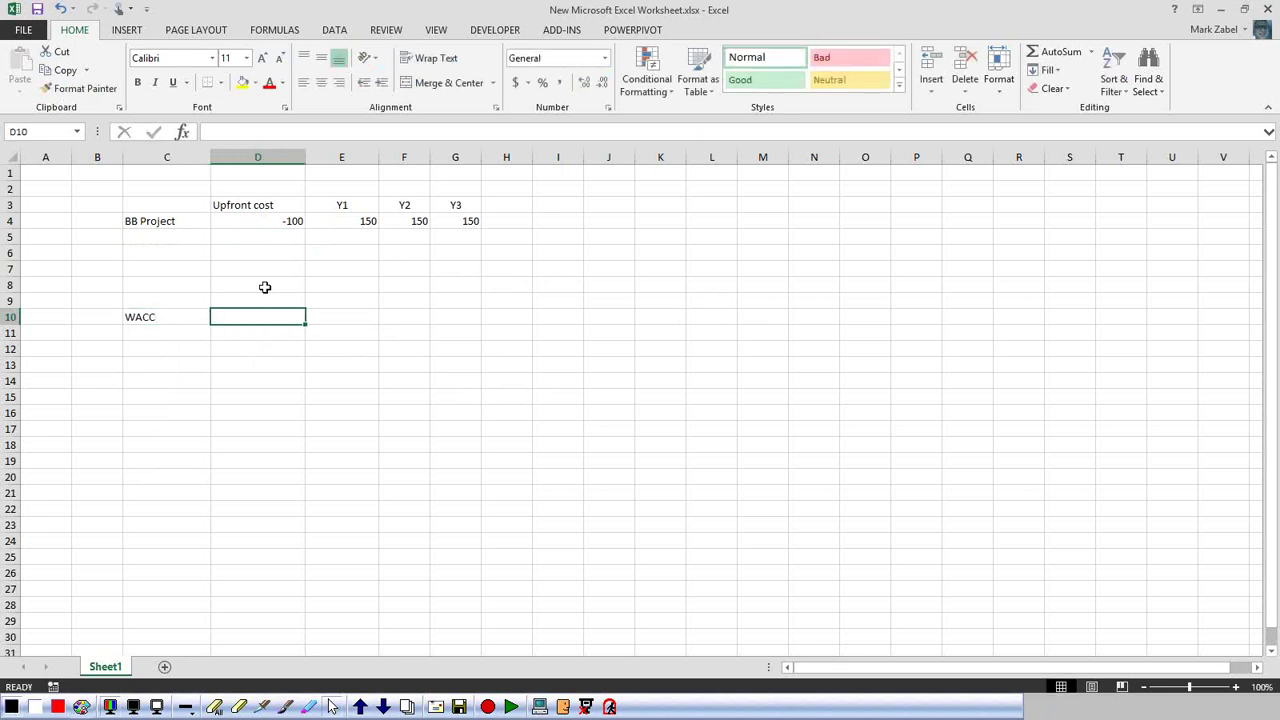
pyautogui.write('15')
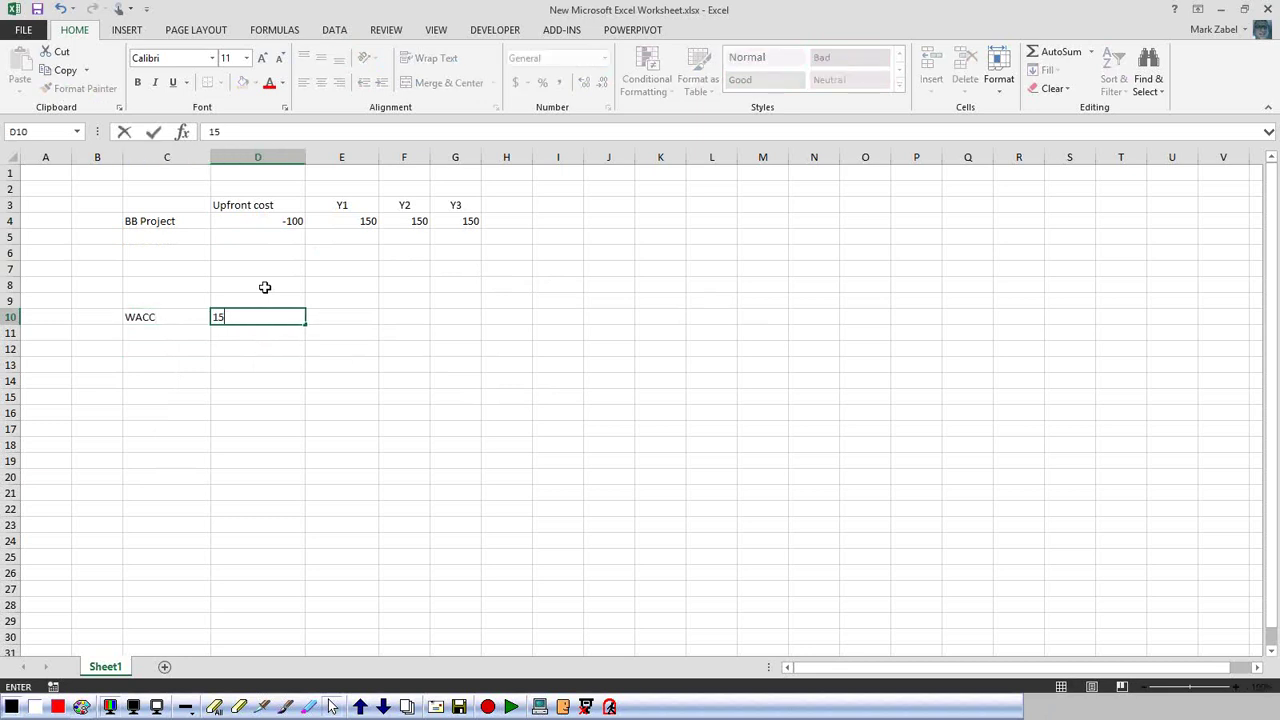
pyautogui.write('%')
pyautogui.press('Return')
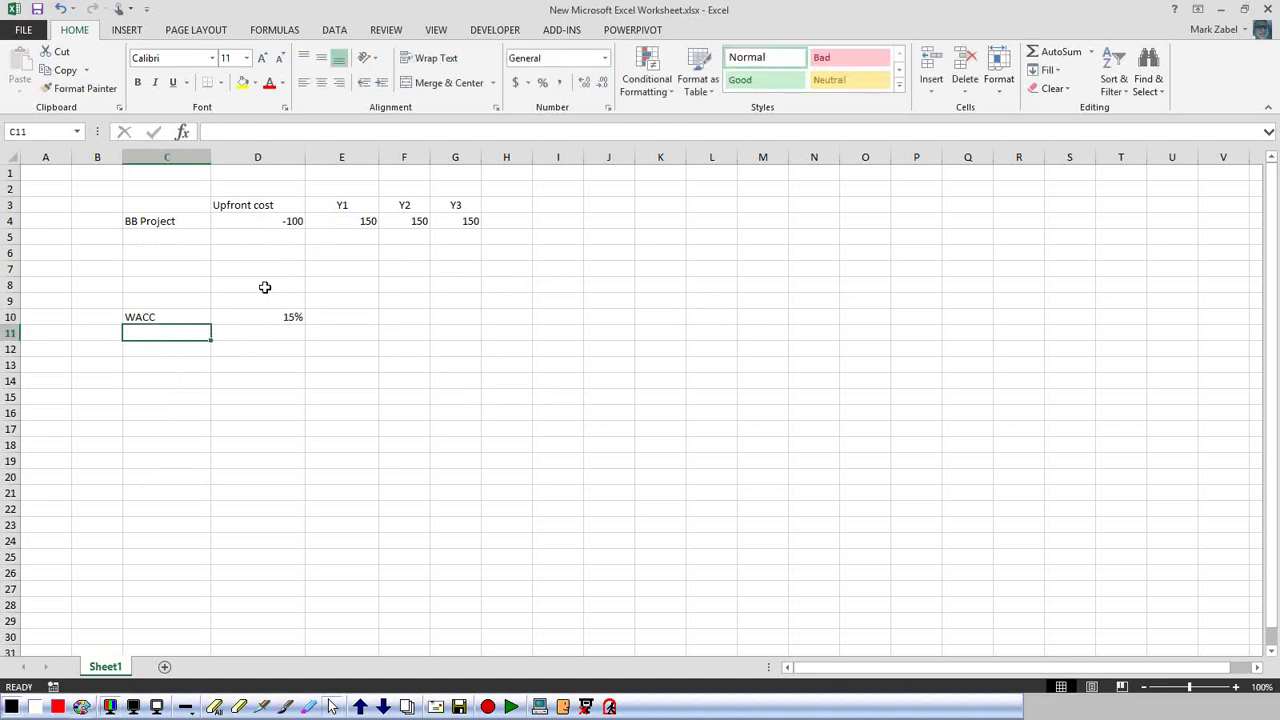
# - Examine the WACC rate in cell D10 and the BB Project's upfront cost and yearly cash flows in D4:G4
pyautogui.click(140, 315)
pyautogui.click(271, 318)
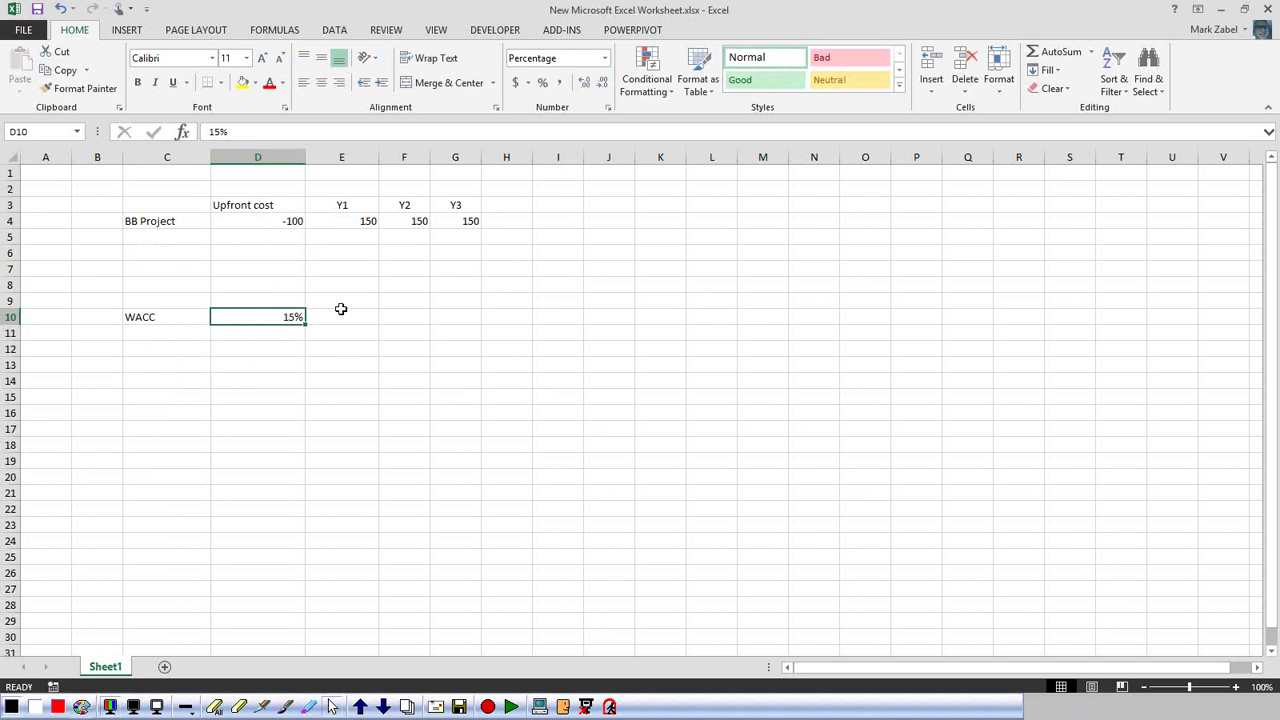
pyautogui.click(263, 337)
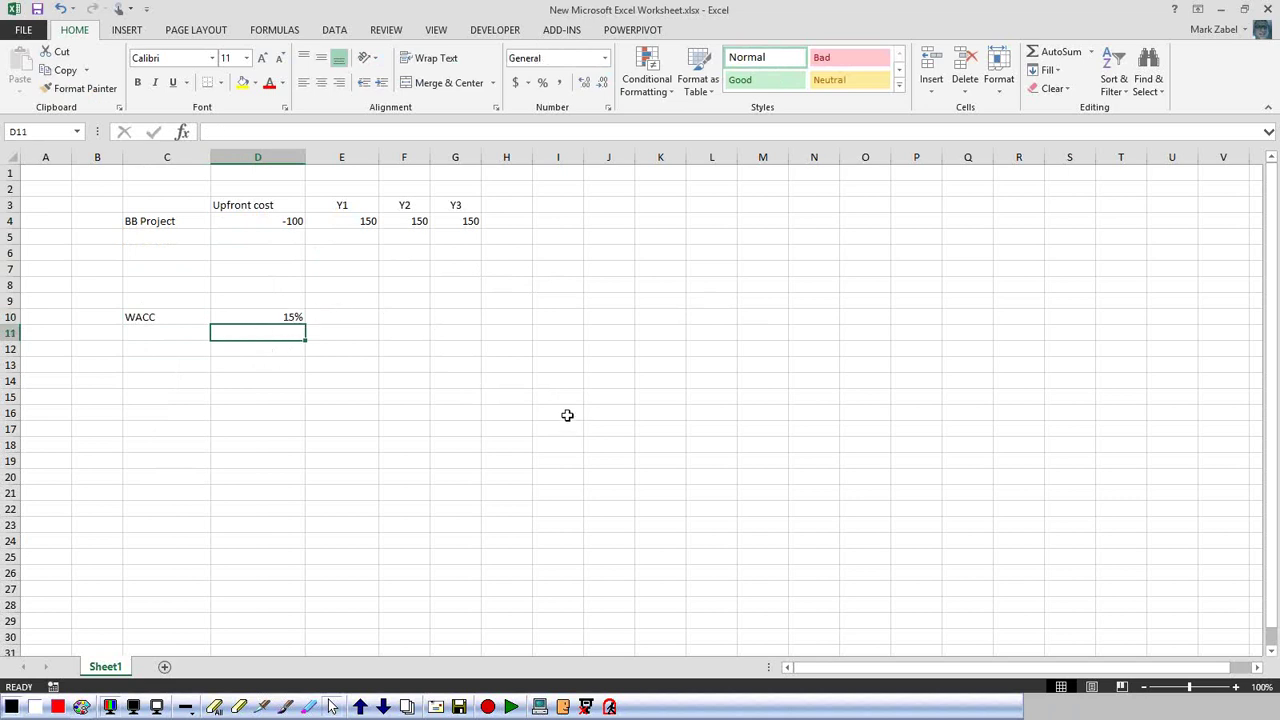
pyautogui.click(255, 246)
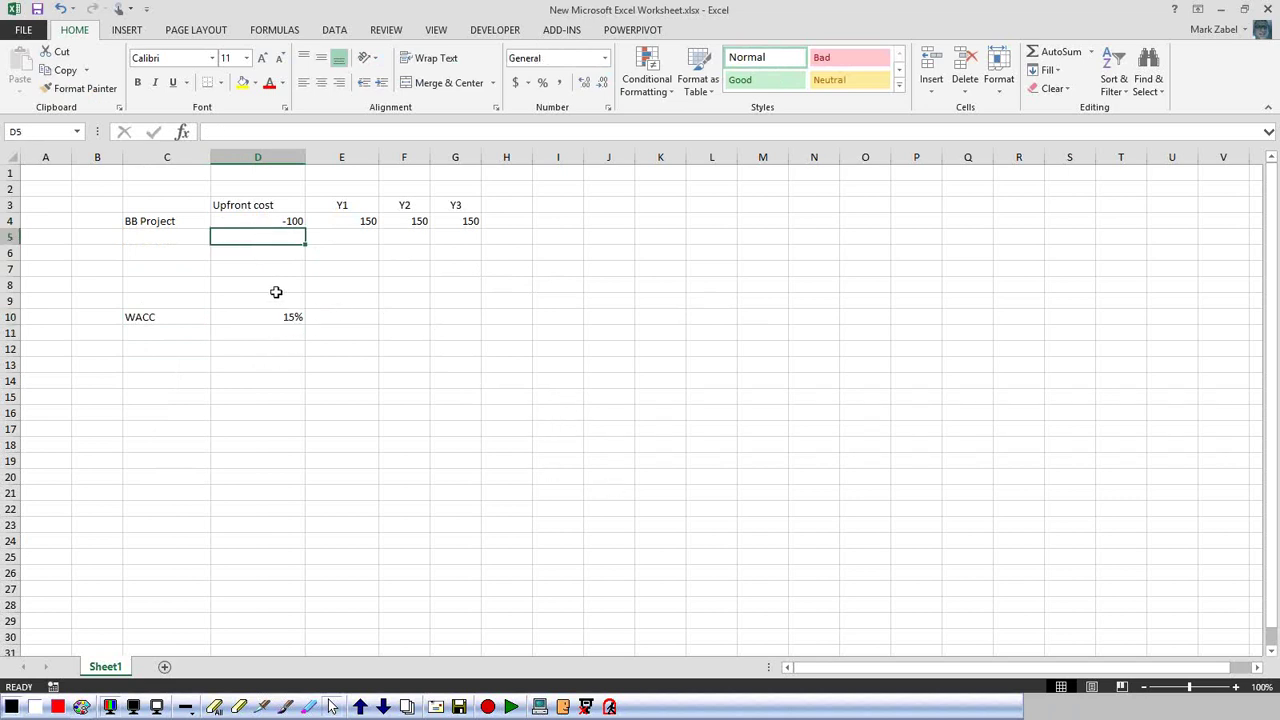
pyautogui.click(272, 315)
pyautogui.click(255, 237)
pyautogui.moveTo(255, 237); pyautogui.dragTo(471, 234)
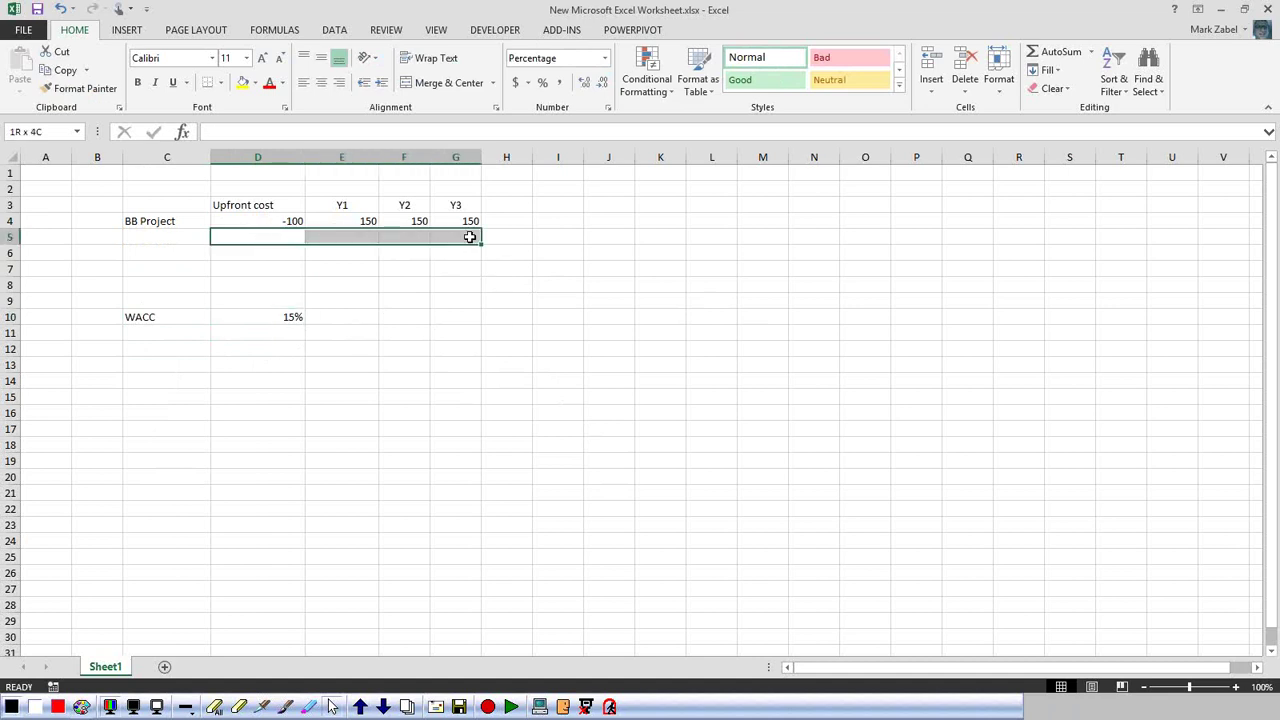
pyautogui.moveTo(275, 220); pyautogui.dragTo(432, 210)
pyautogui.moveTo(470, 219); pyautogui.dragTo(470, 220)
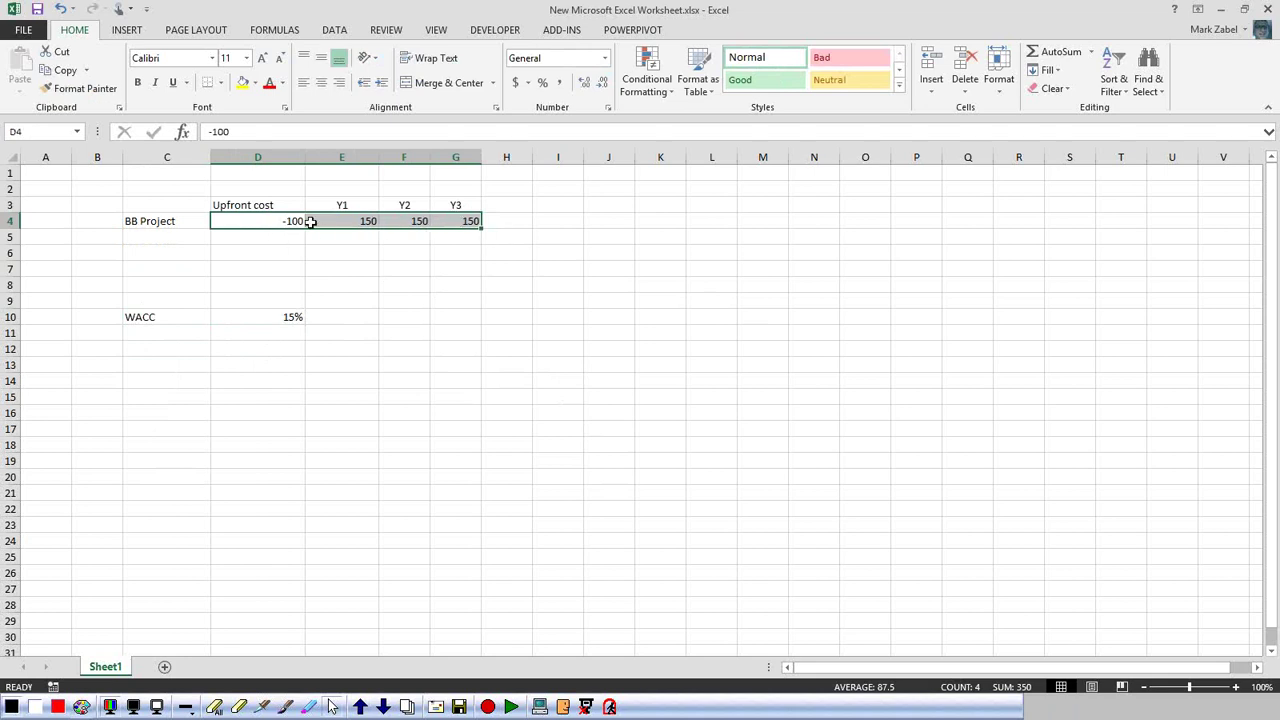
pyautogui.click(362, 221)
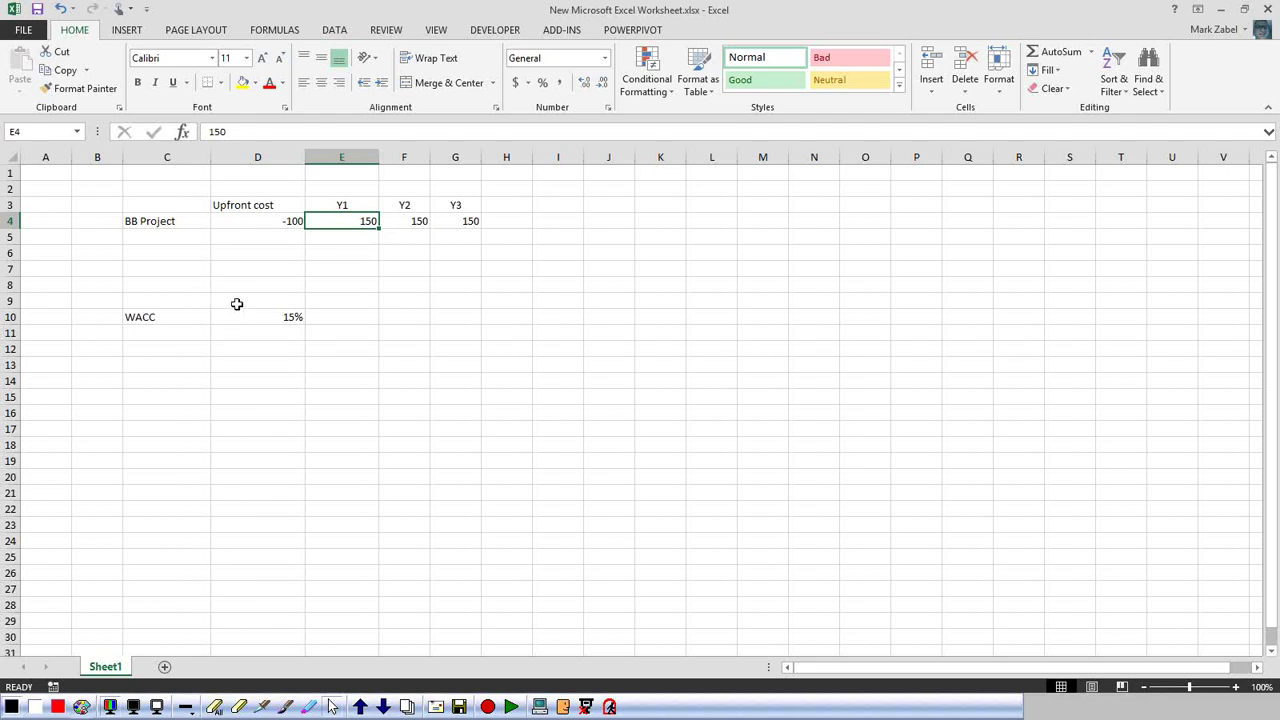
pyautogui.click(265, 318)
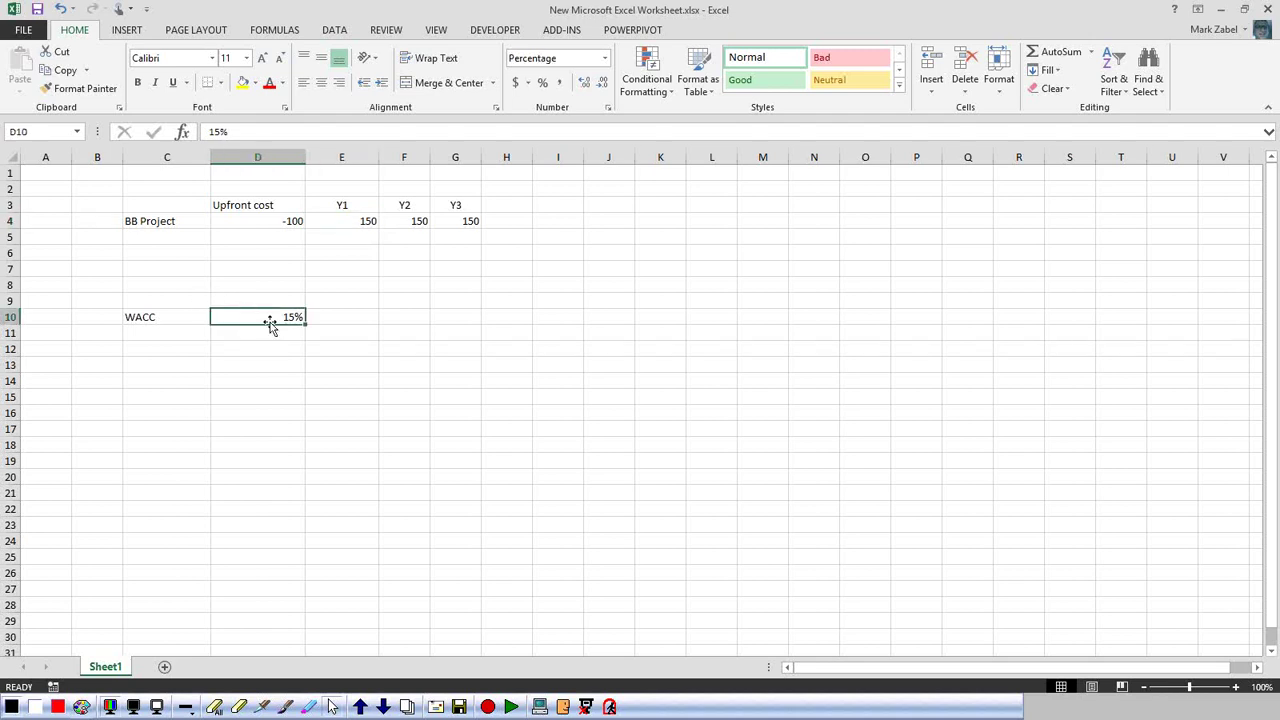
pyautogui.click(151, 334)
pyautogui.moveTo(330, 221); pyautogui.dragTo(517, 226)
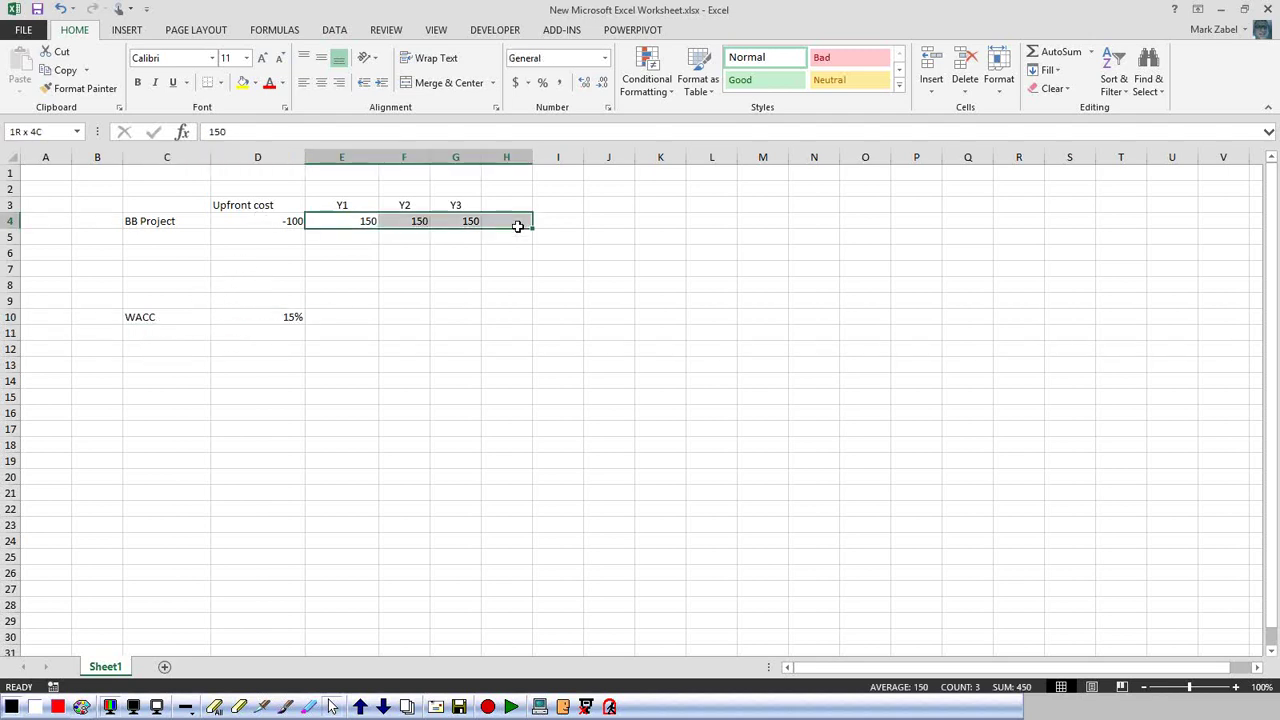
# - Enter the label "NPV" in cell C12 and calculate it in cell D12 with the formula =NPV(D10,D4:G4)
pyautogui.click(150, 346)
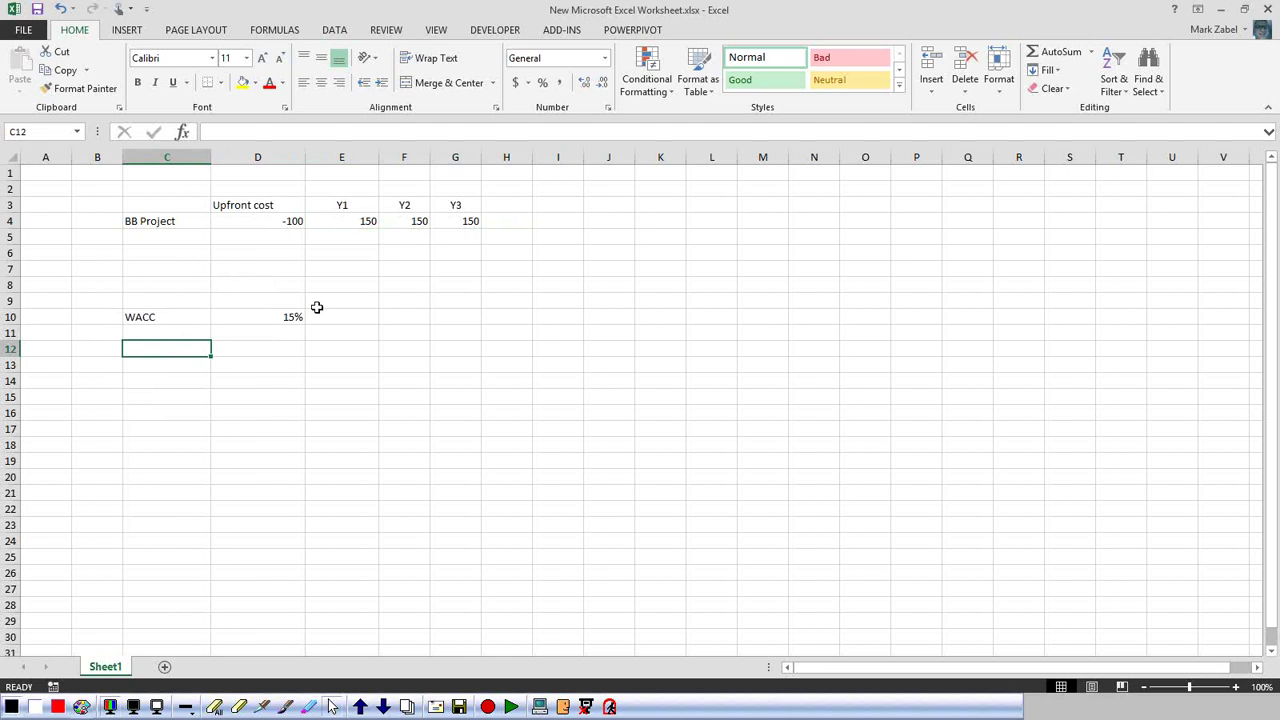
pyautogui.write('NPV')
pyautogui.press('Tab')
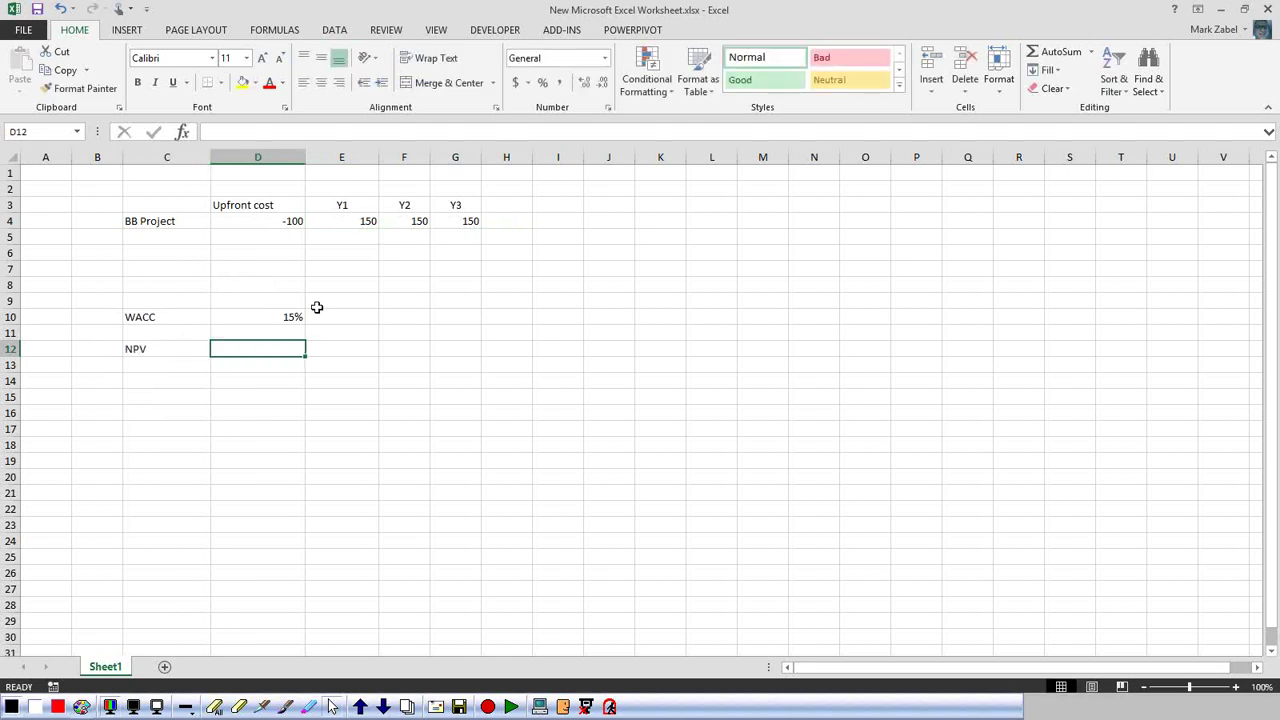
pyautogui.write('=')
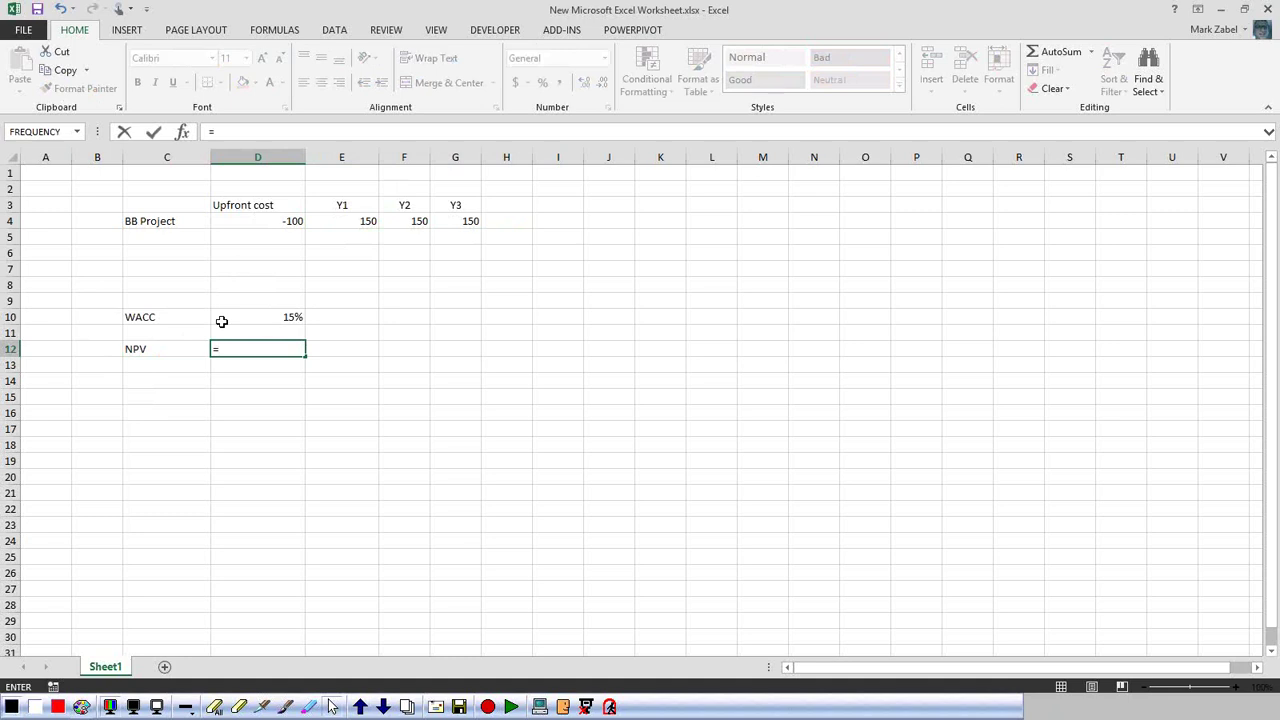
pyautogui.write('NPV')
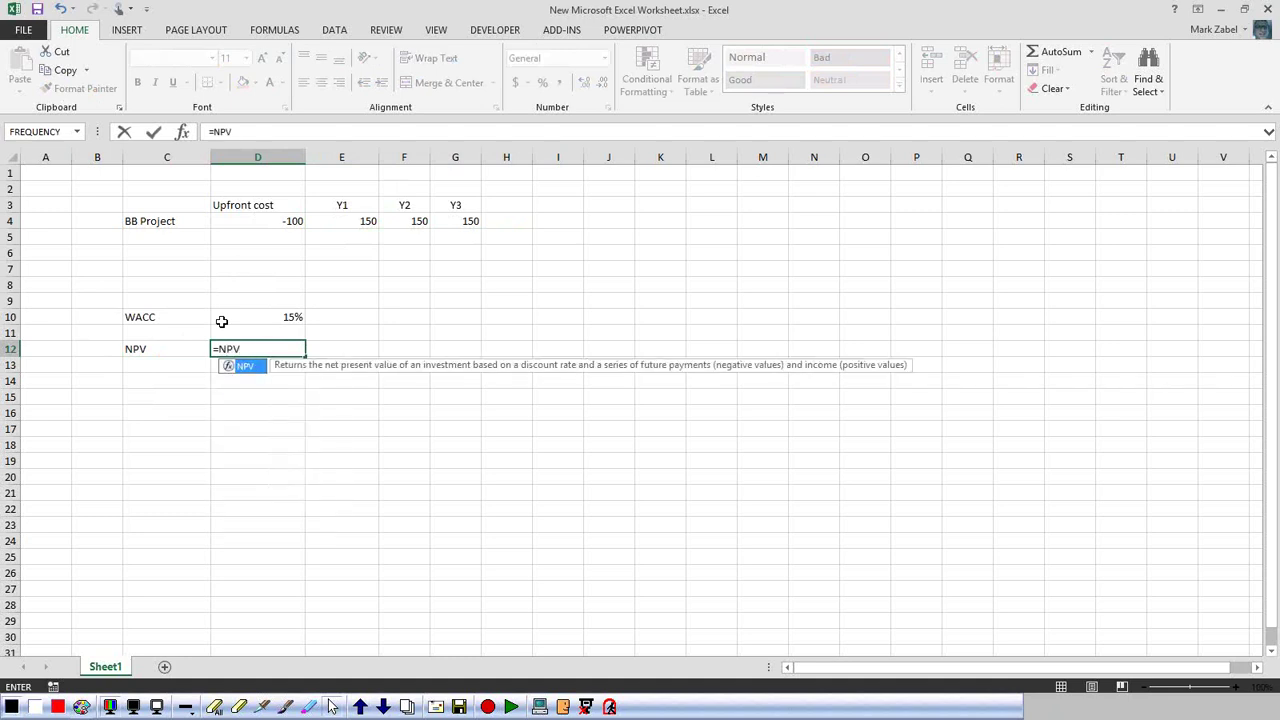
pyautogui.doubleClick(233, 367)
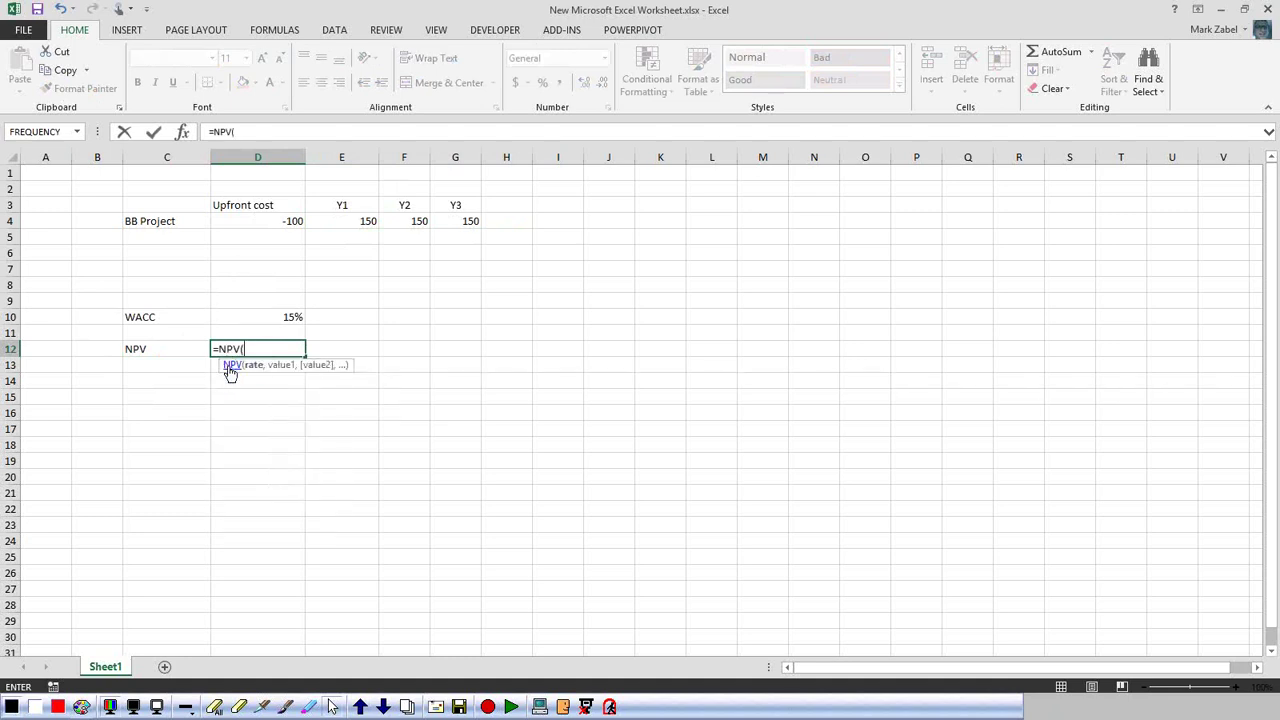
pyautogui.click(265, 316)
pyautogui.write(',')
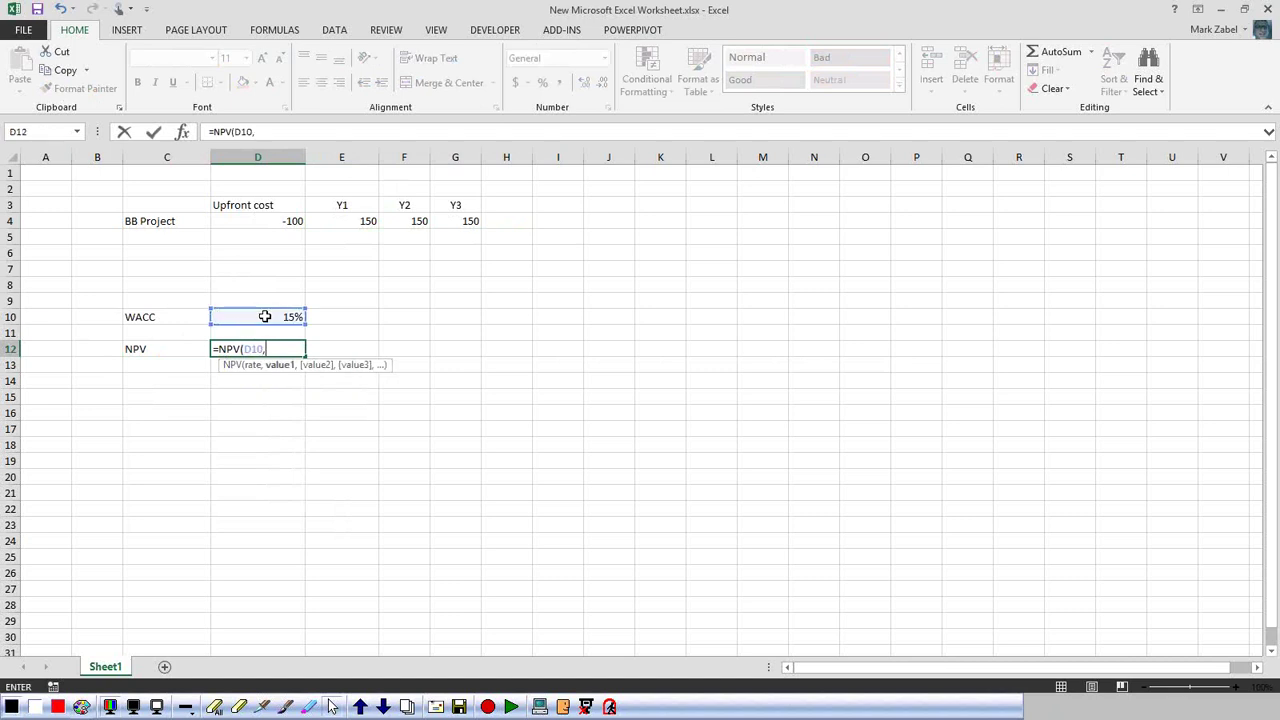
pyautogui.click(297, 221)
pyautogui.moveTo(297, 221); pyautogui.dragTo(471, 220)
pyautogui.write(')')
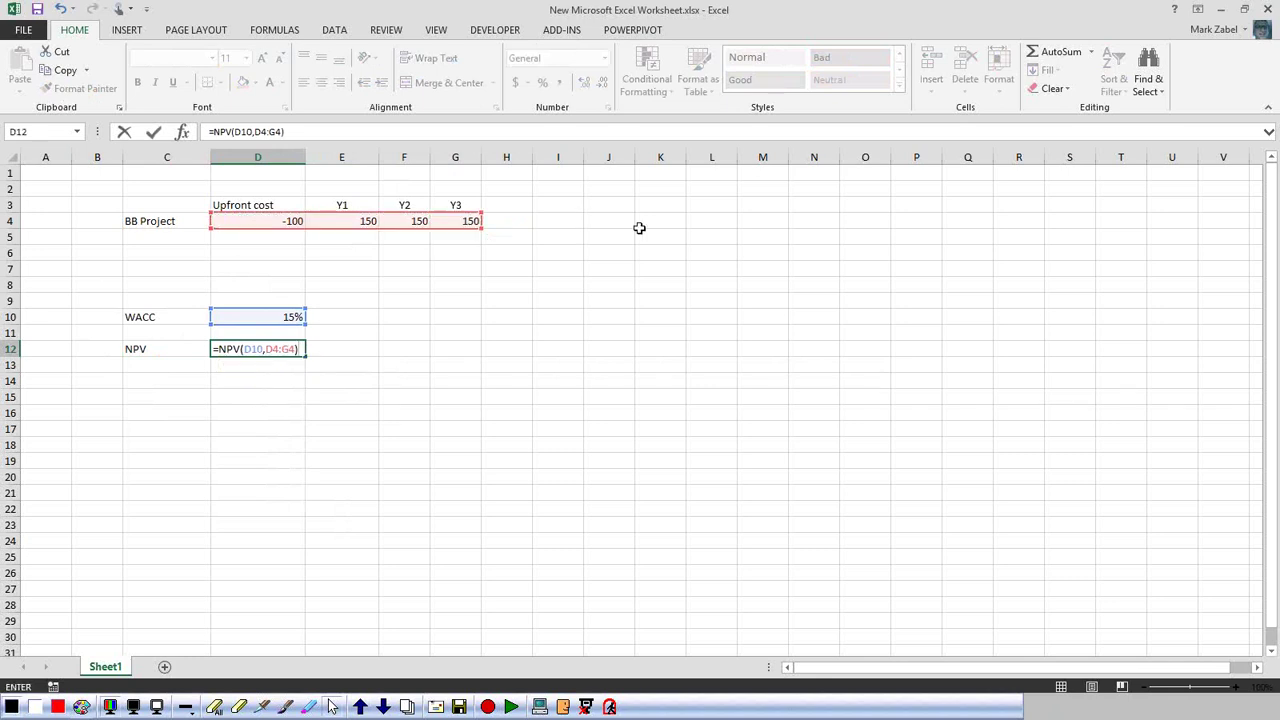
pyautogui.press('Return')
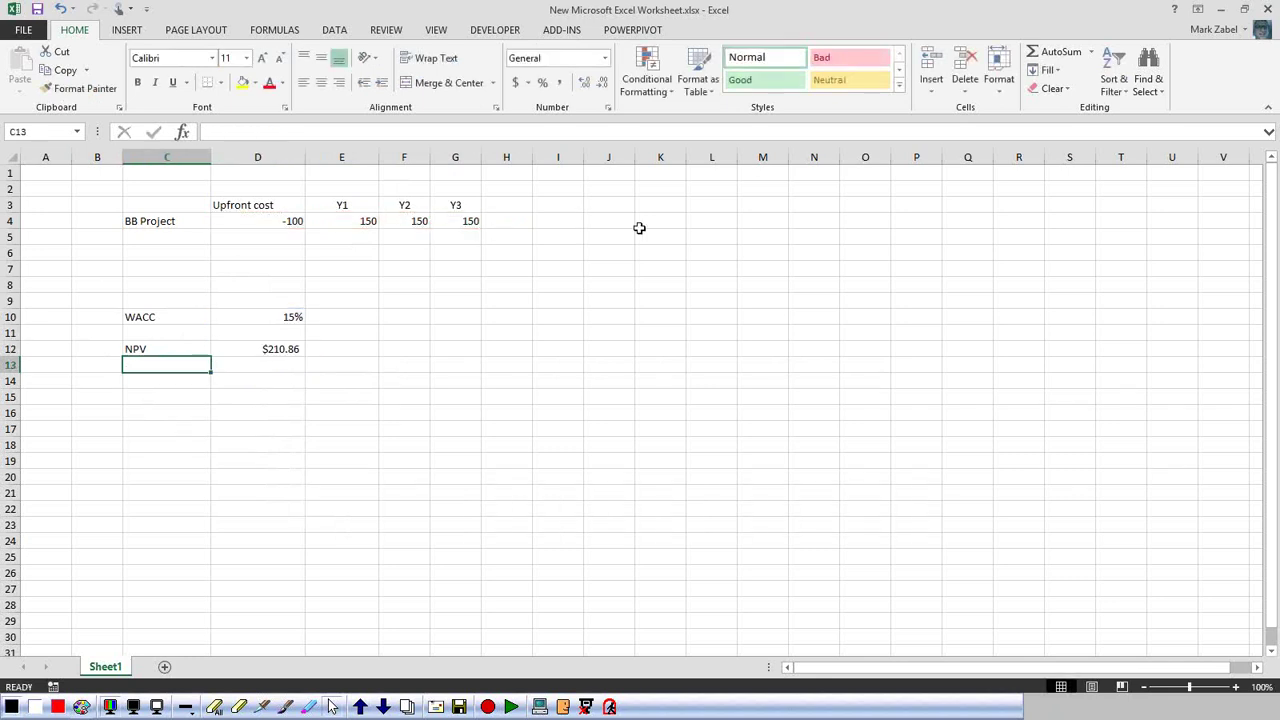
# - Examine the NPV in cell D12 against the cash flows in D4:G4 and the WACC in D10
pyautogui.click(296, 354)
pyautogui.moveTo(251, 220); pyautogui.dragTo(462, 225)
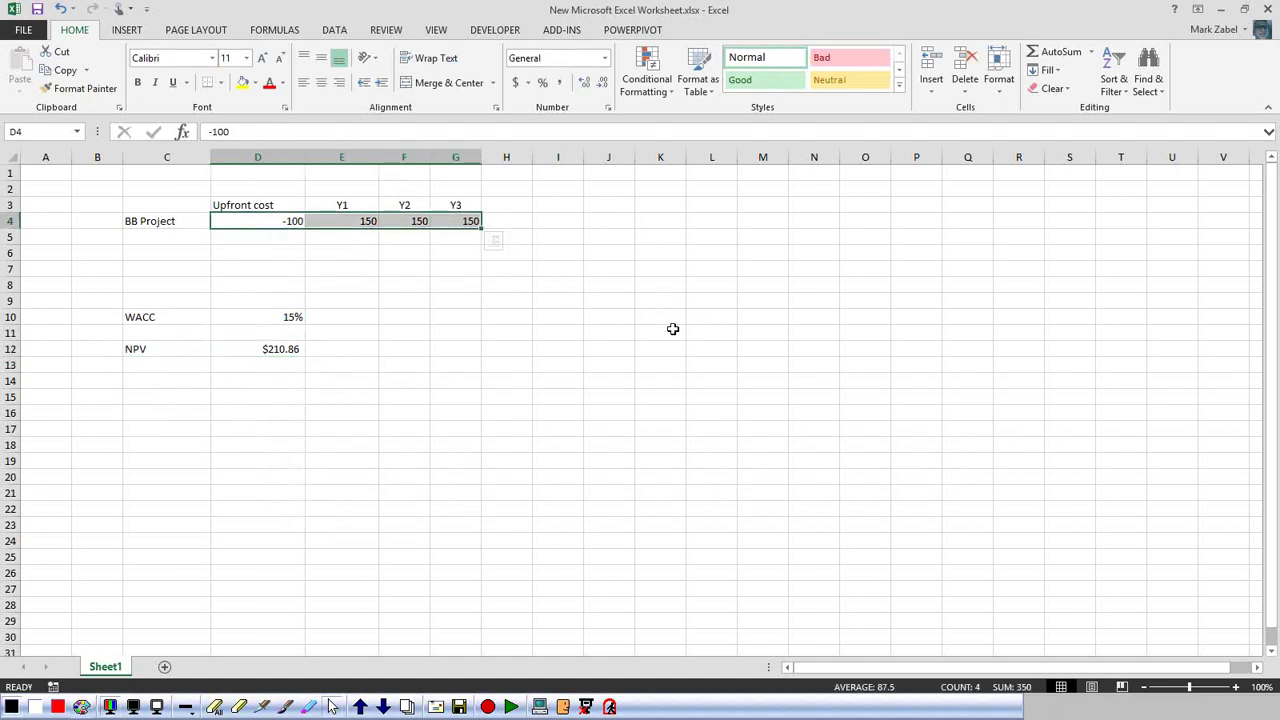
pyautogui.click(278, 350)
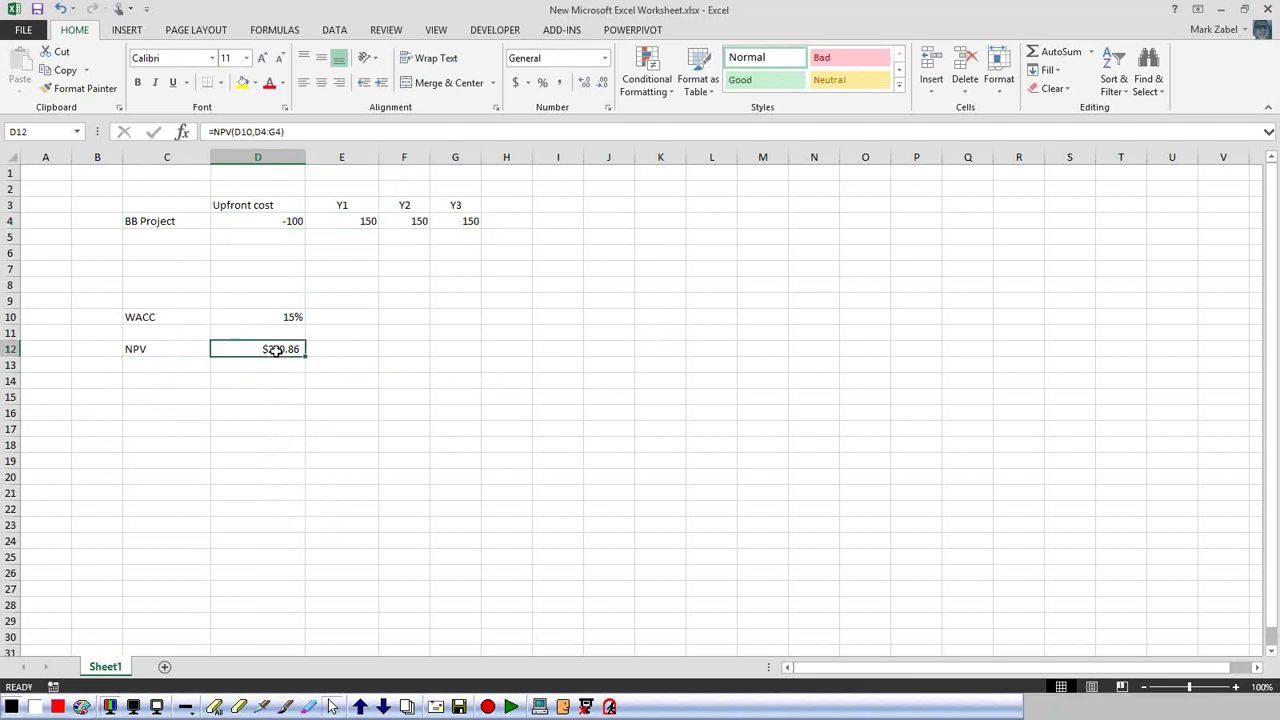
pyautogui.click(290, 220)
pyautogui.moveTo(343, 221); pyautogui.dragTo(463, 221)
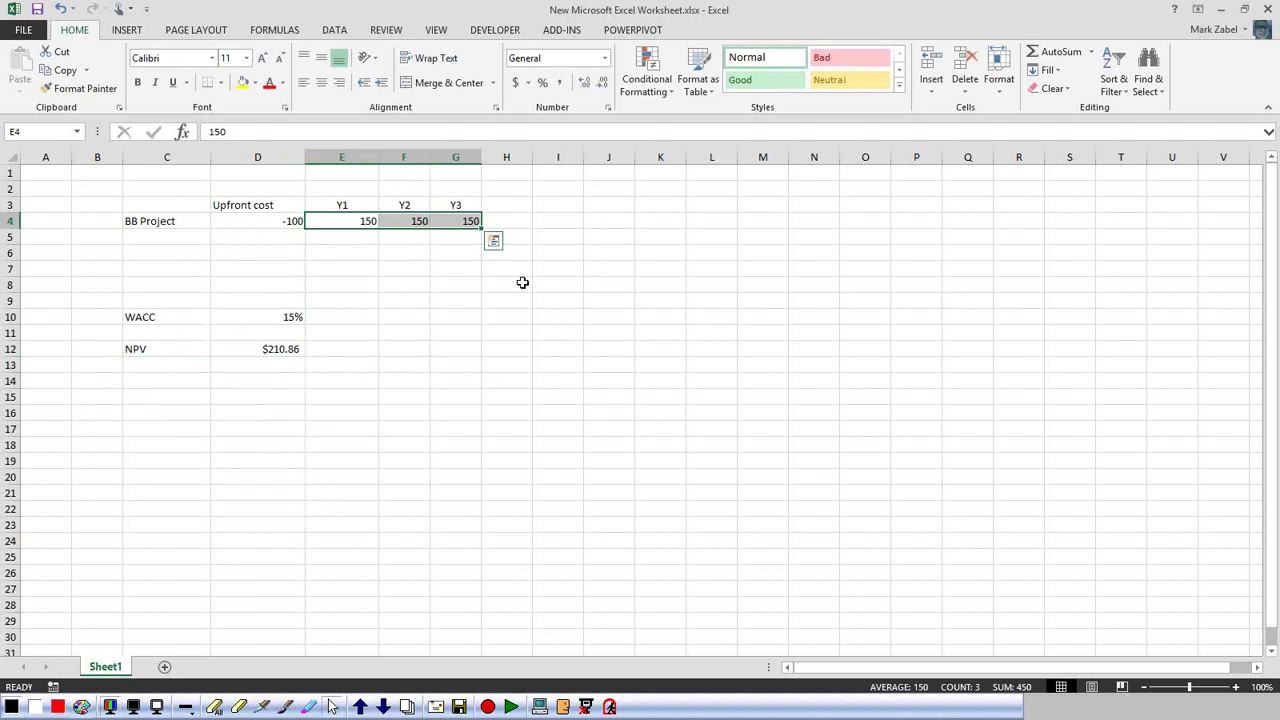
pyautogui.click(270, 316)
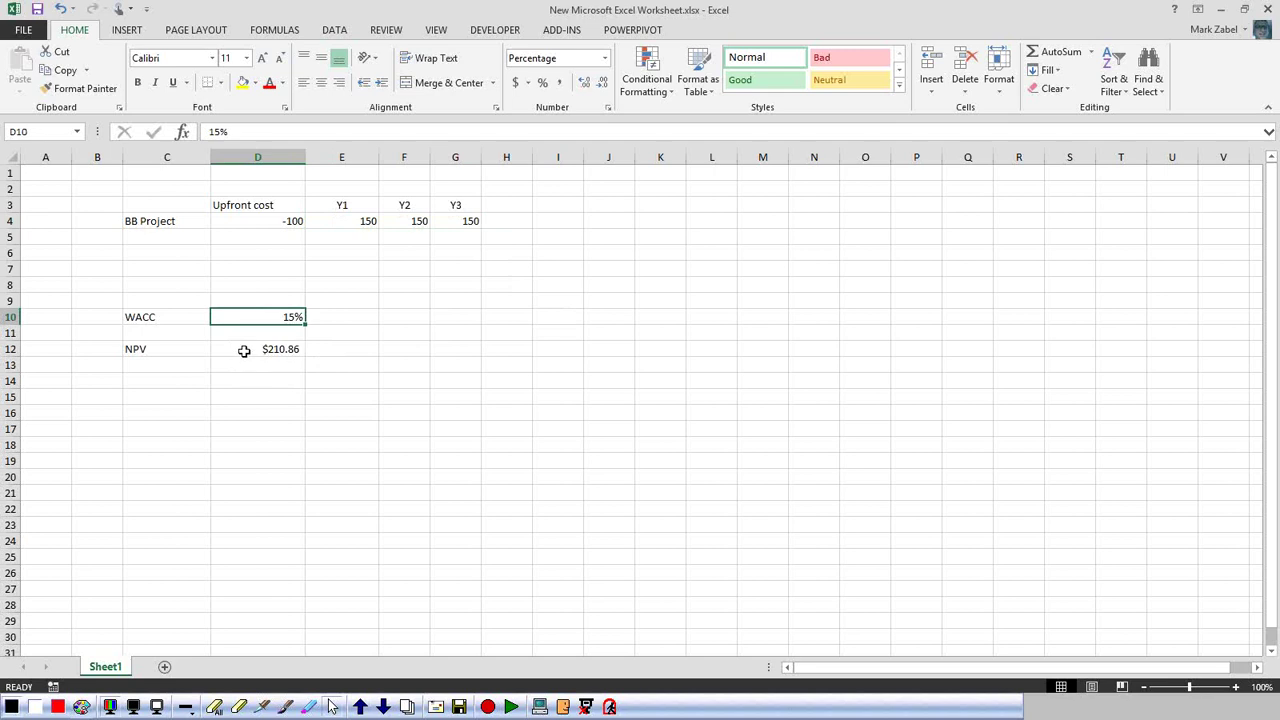
pyautogui.click(244, 350)
pyautogui.click(251, 318)
pyautogui.click(268, 347)
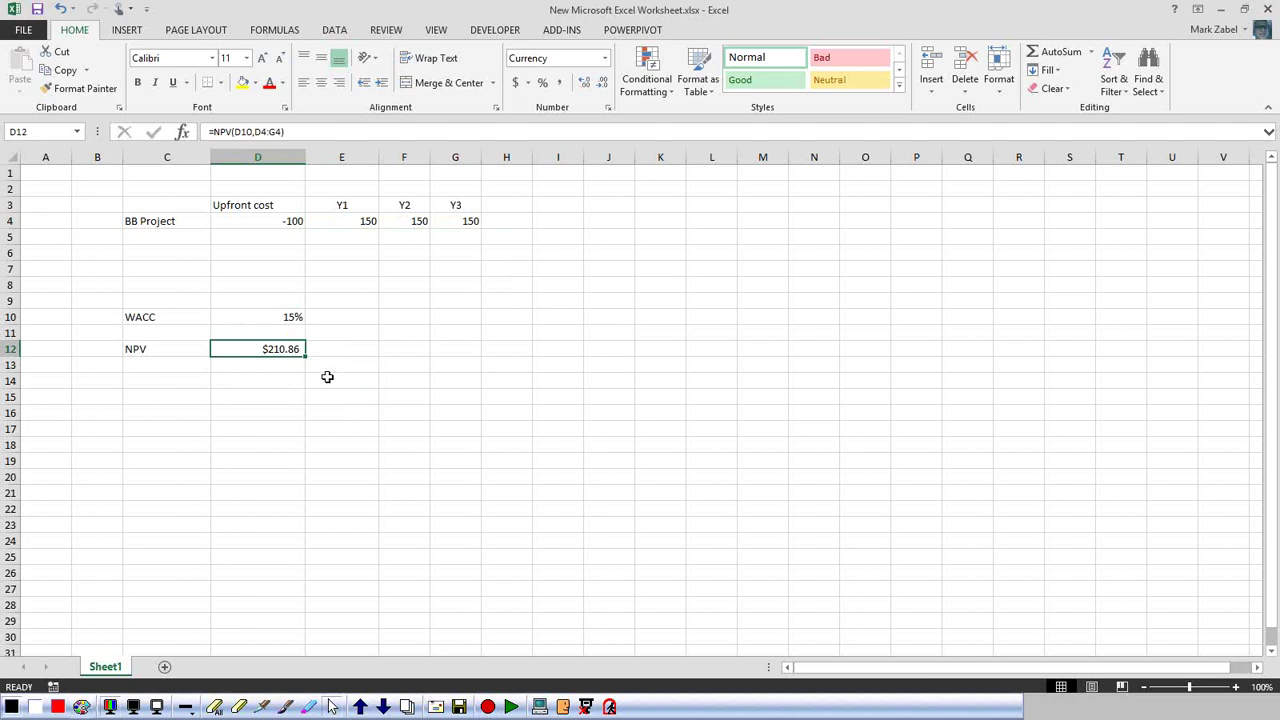
# - Set the WACC in cell D10 to 10% and check the recalculated NPV in cell D12
pyautogui.click(281, 314)
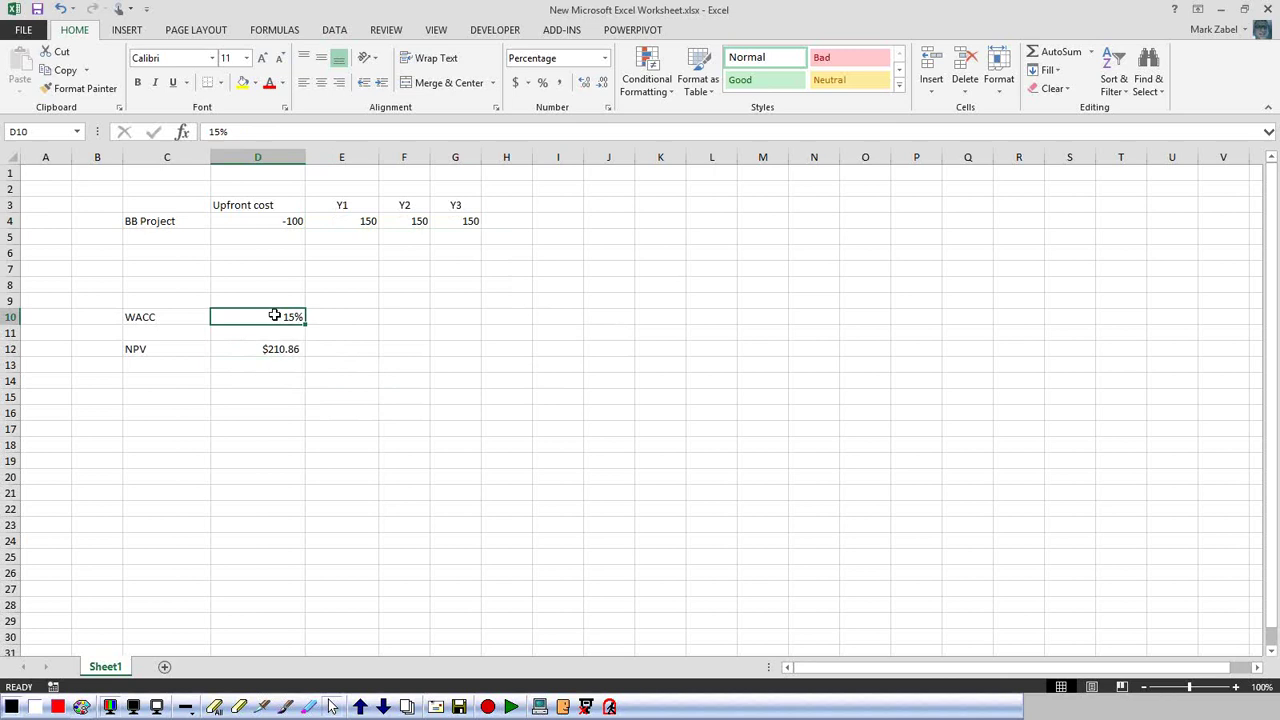
pyautogui.write('1')
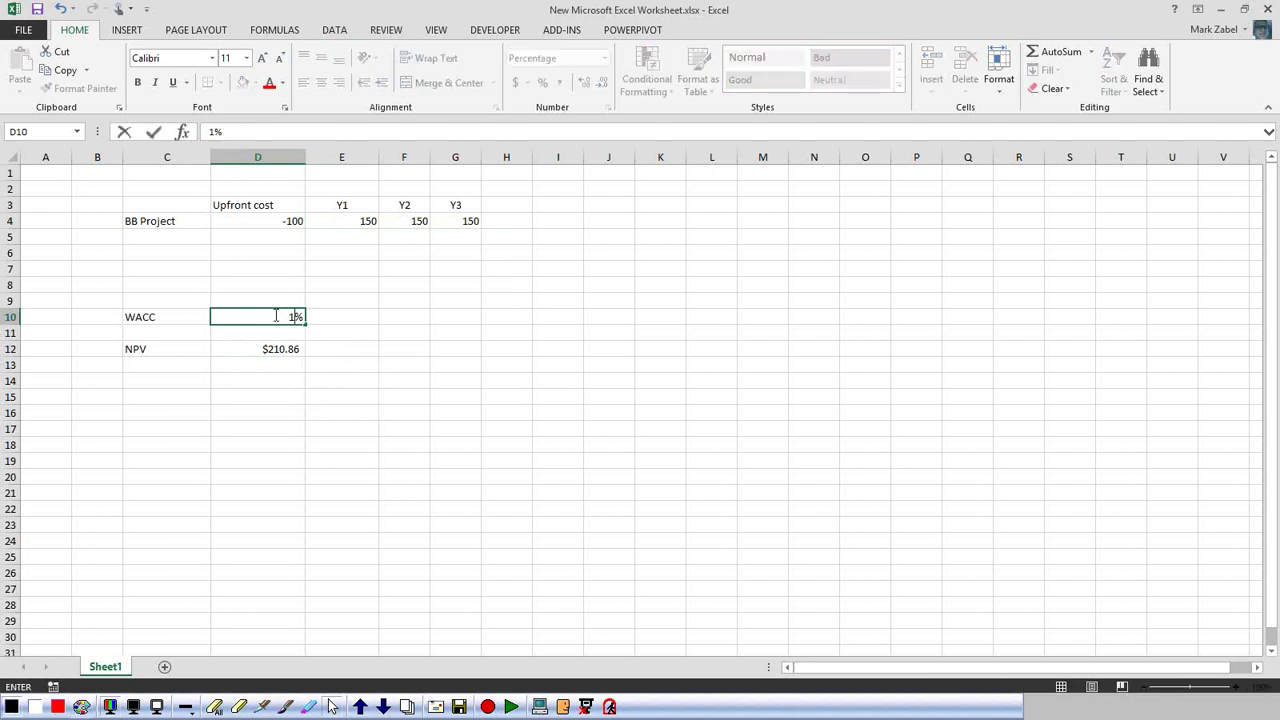
pyautogui.write('0')
pyautogui.press('Return')
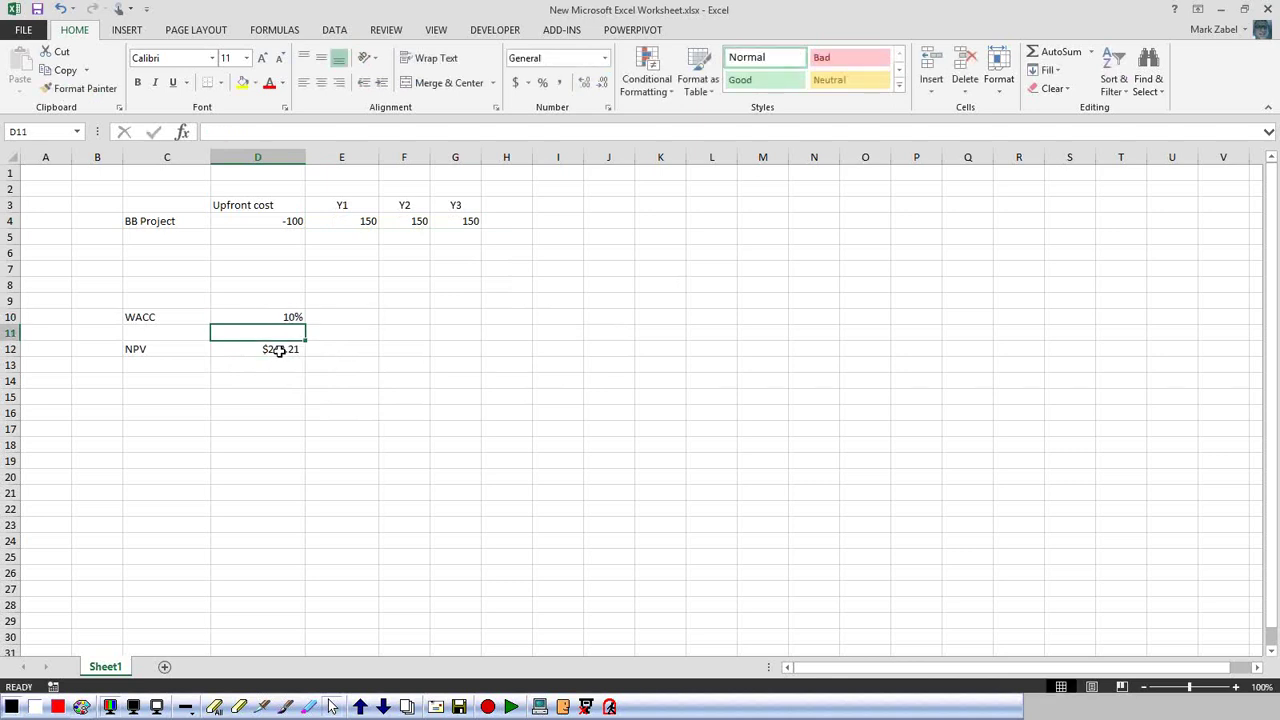
pyautogui.click(278, 350)
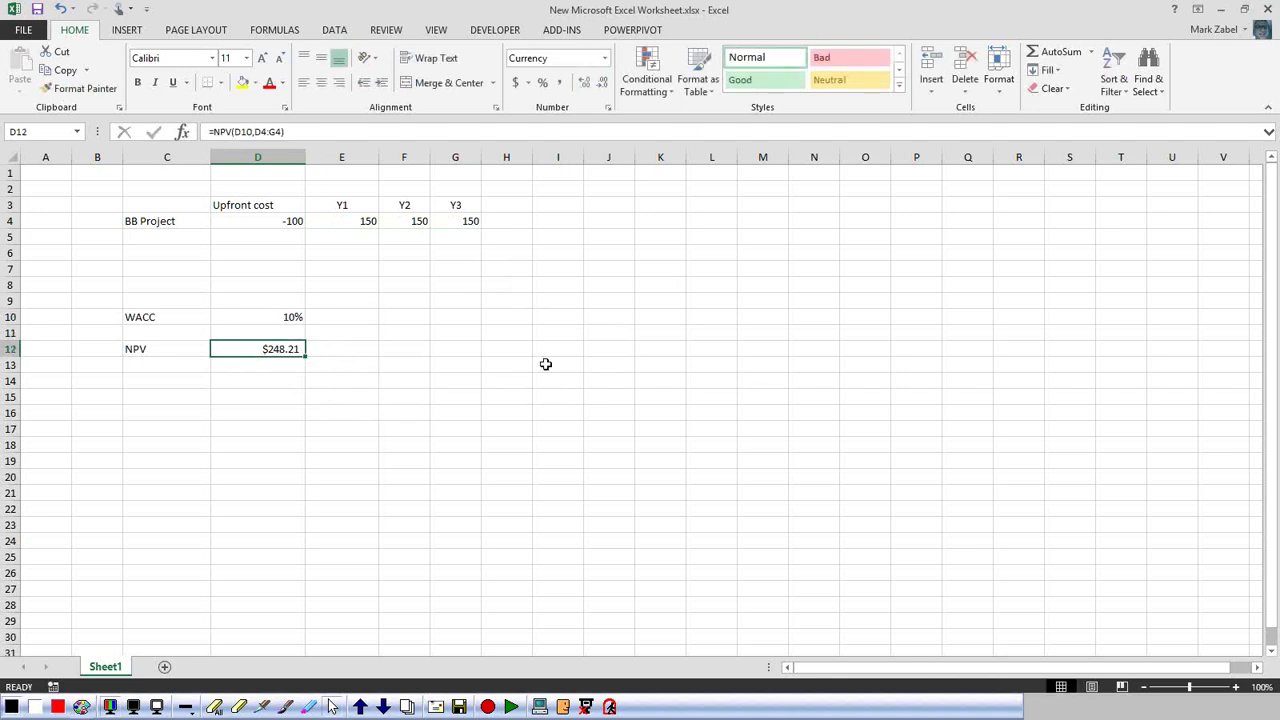
pyautogui.keyDown('ctrl'); pyautogui.scroll(1, 514, 335); pyautogui.keyUp('ctrl')
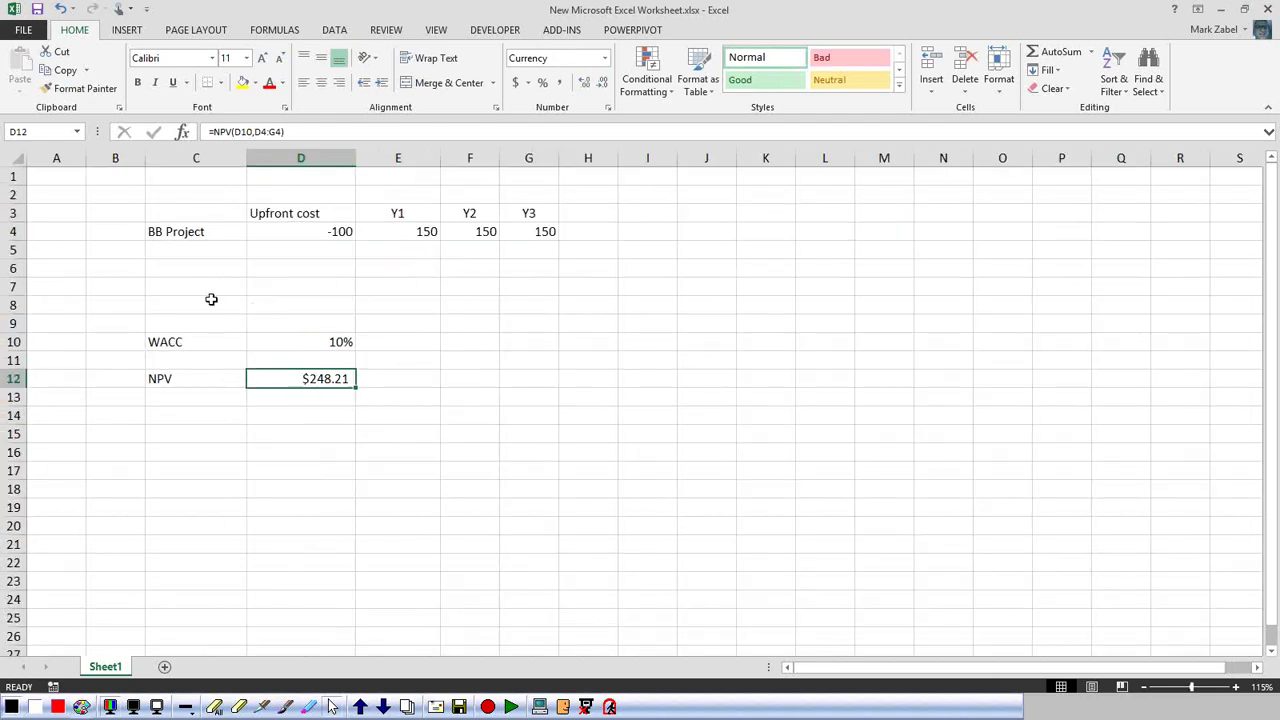
pyautogui.click(277, 345)
pyautogui.click(288, 382)
pyautogui.click(341, 342)
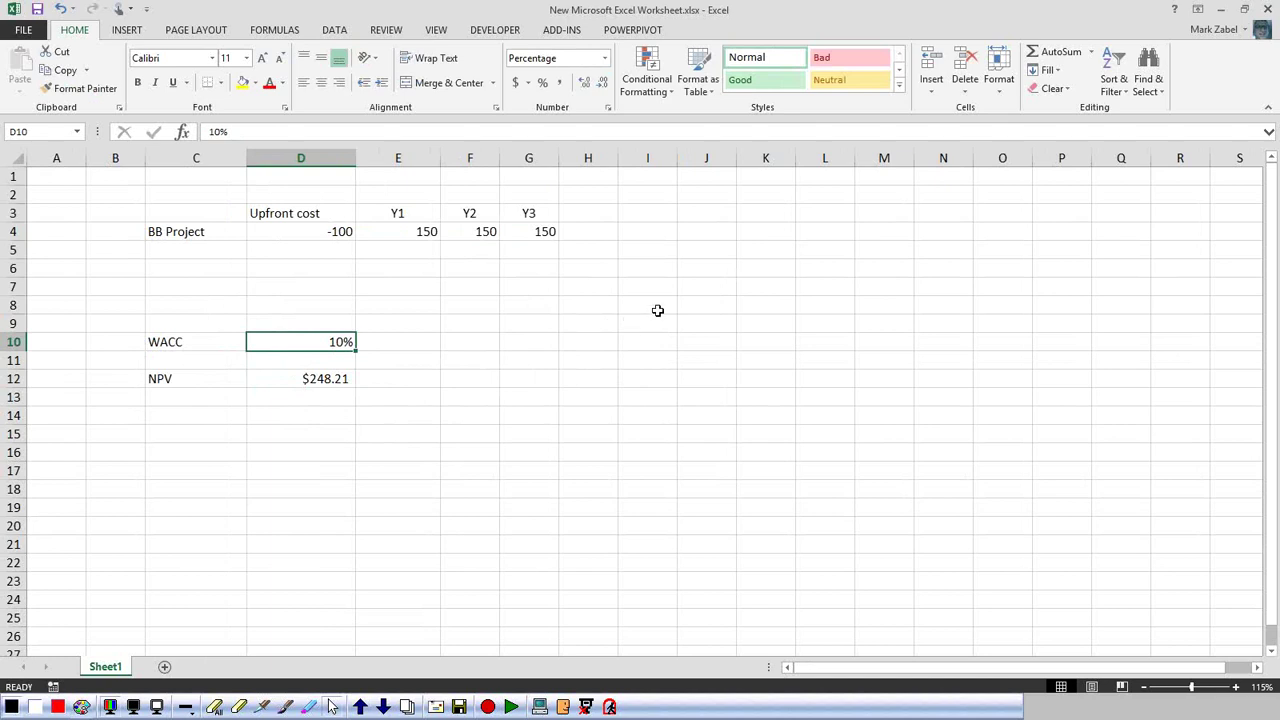
# - Set the WACC in cell D10 to 0% and compare the NPV in D12 with the cash flows in D4:G4
pyautogui.moveTo(284, 230); pyautogui.dragTo(537, 230)
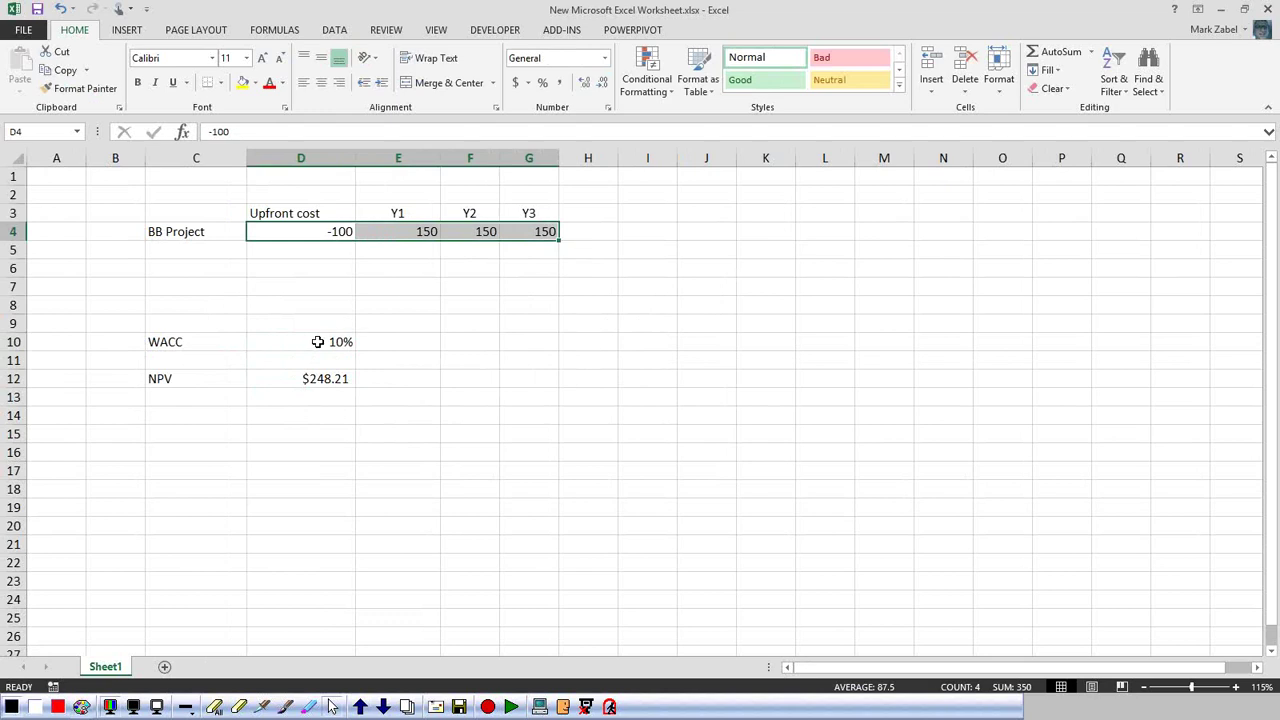
pyautogui.click(317, 342)
pyautogui.write('0')
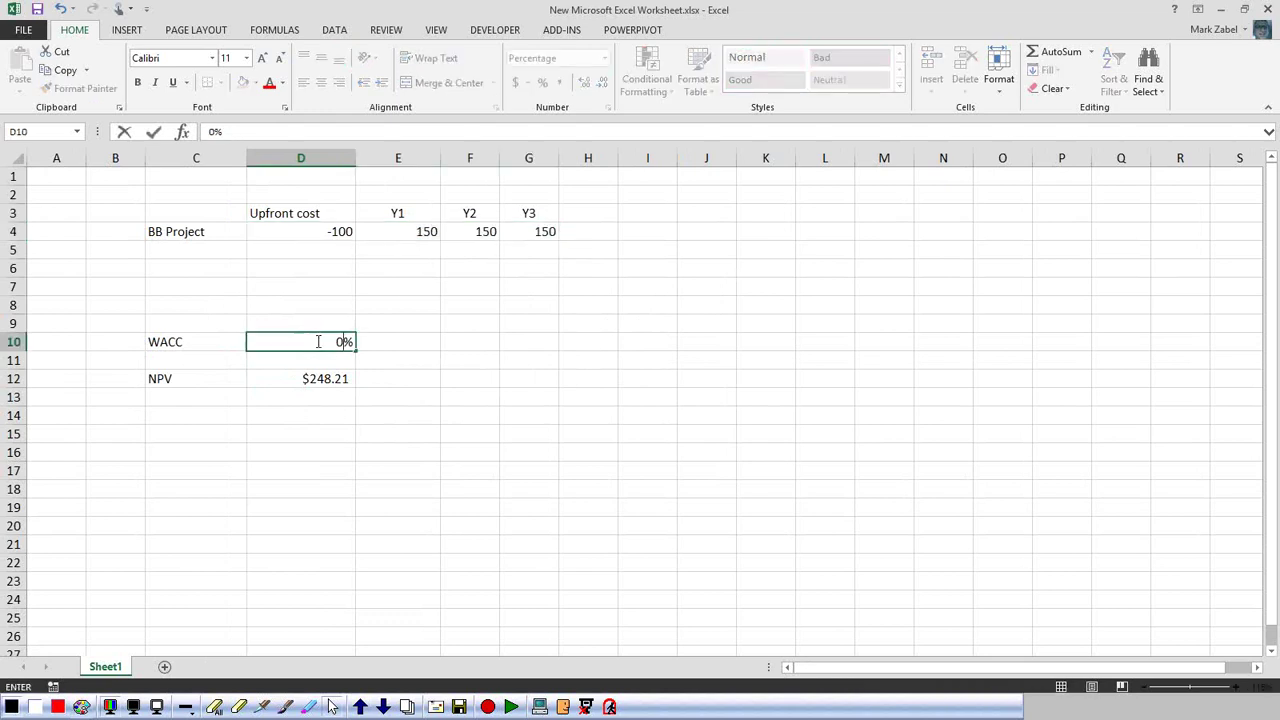
pyautogui.press('Return')
pyautogui.click(302, 378)
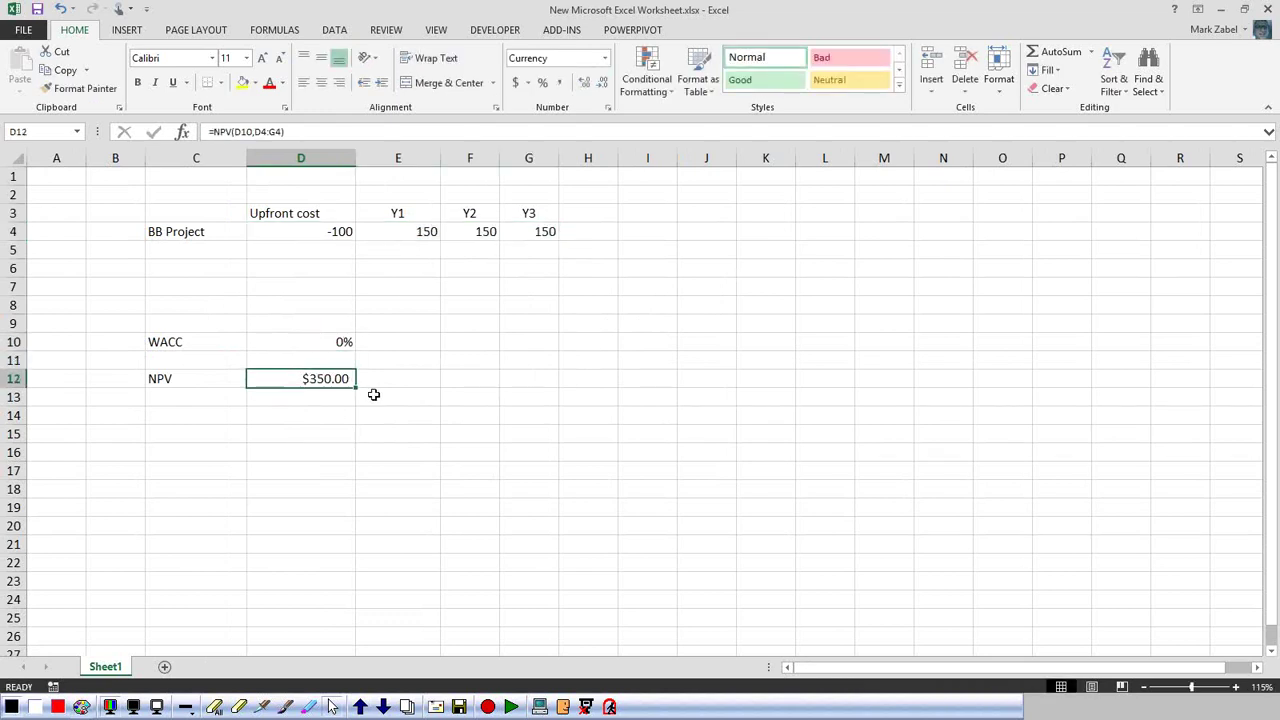
pyautogui.click(397, 235)
pyautogui.click(338, 345)
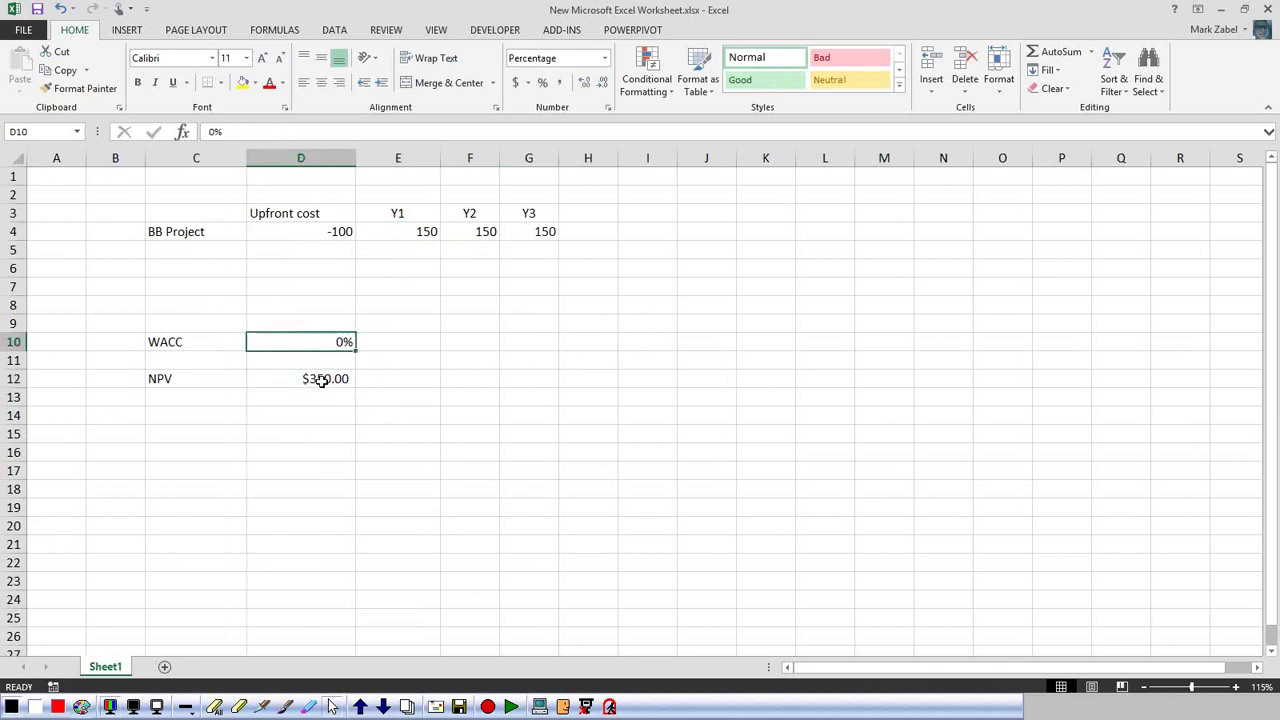
pyautogui.click(320, 380)
pyautogui.moveTo(298, 228); pyautogui.dragTo(523, 231)
# - Set the WACC in cell D10 to 15% and review the resulting NPV in cell D12
pyautogui.click(320, 341)
pyautogui.write('15')
pyautogui.press('Return')
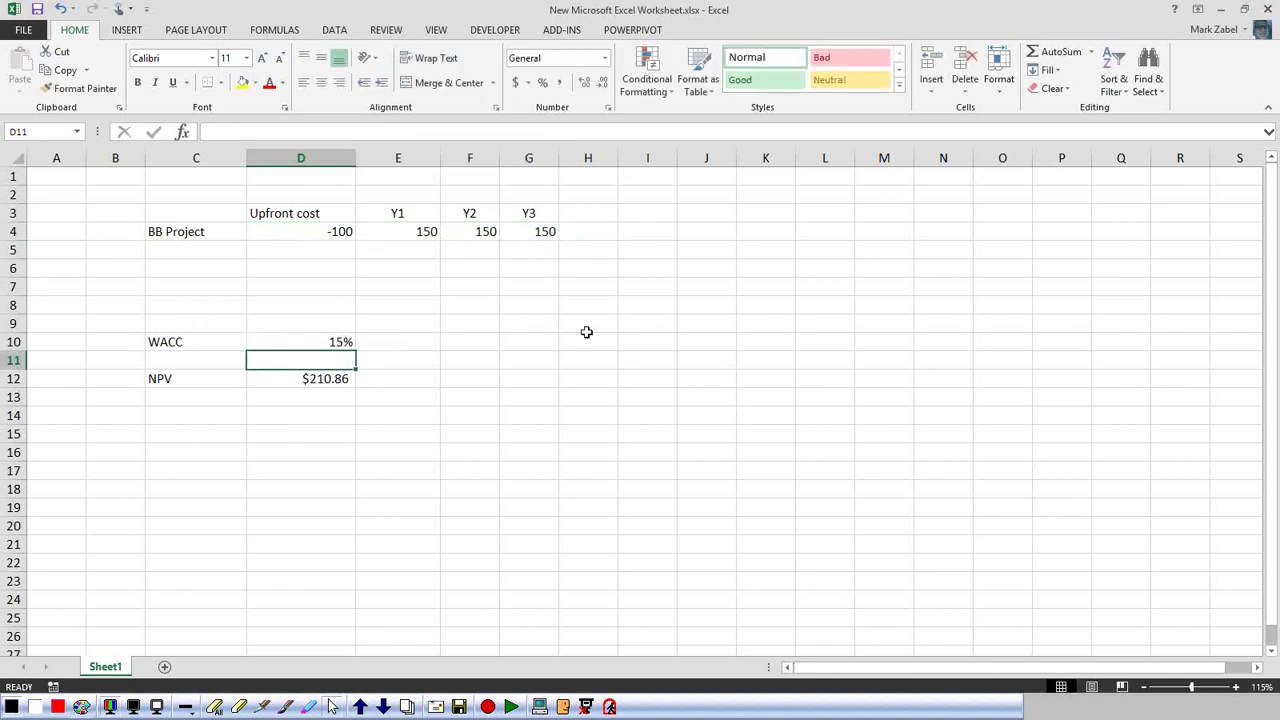
pyautogui.click(276, 381)
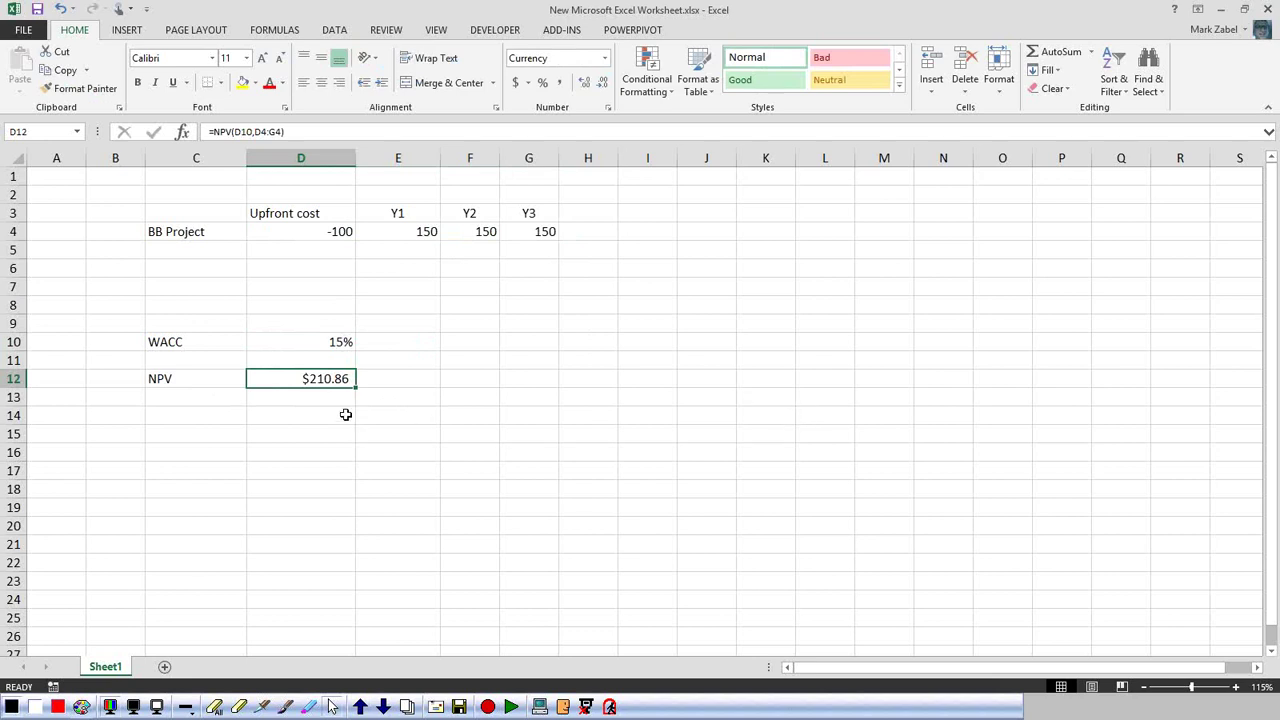
pyautogui.click(277, 327)
pyautogui.click(295, 342)
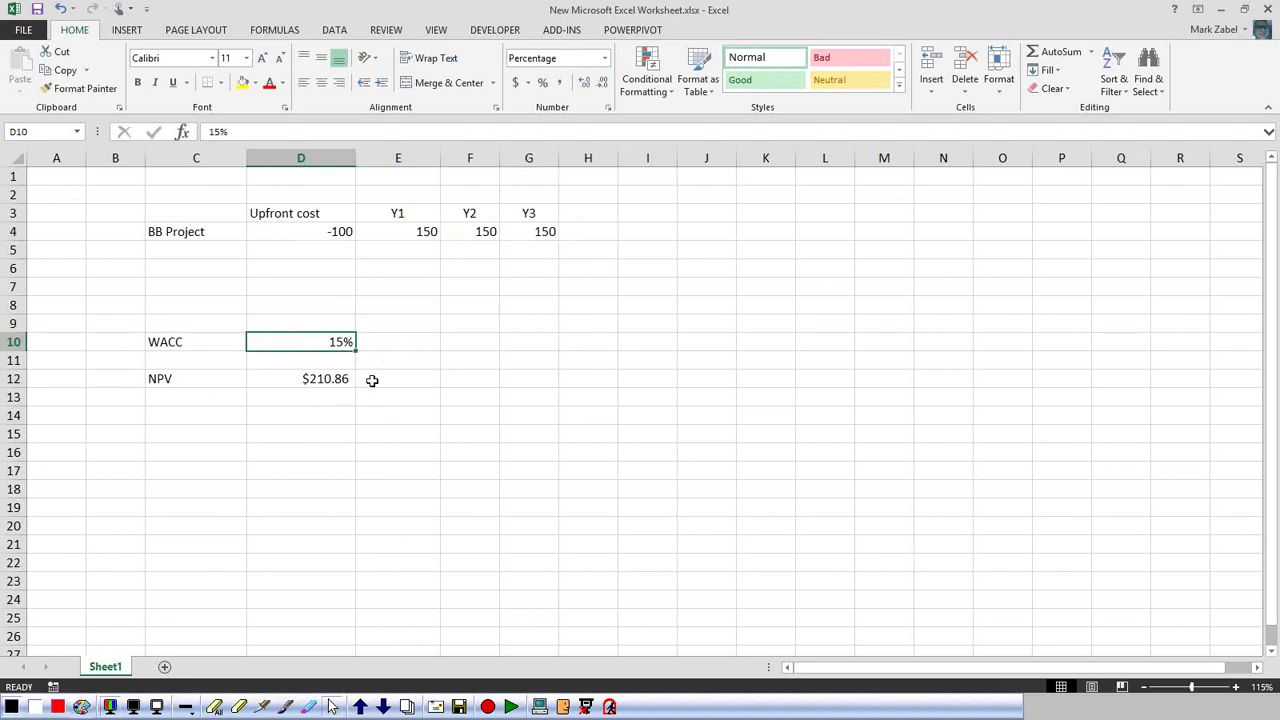
pyautogui.click(318, 377)
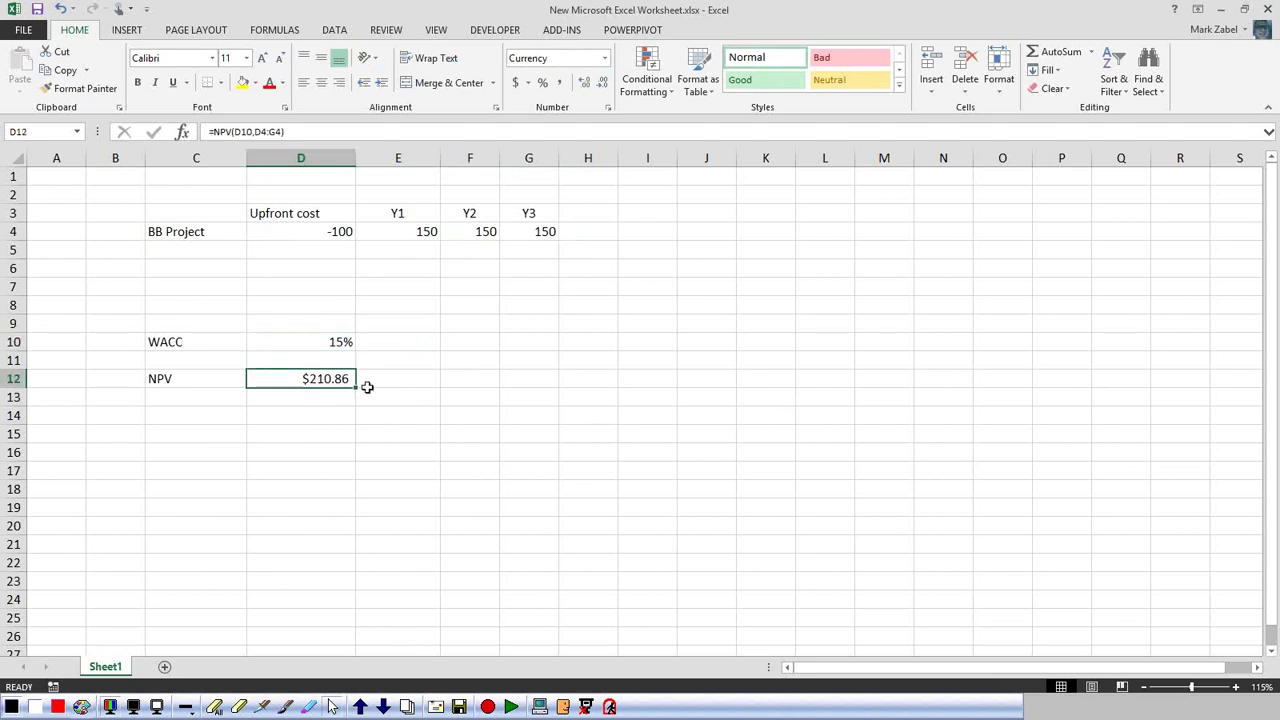
# - Set the WACC in cell D10 to 20% and check the recalculated NPV in cell D12
pyautogui.click(337, 345)
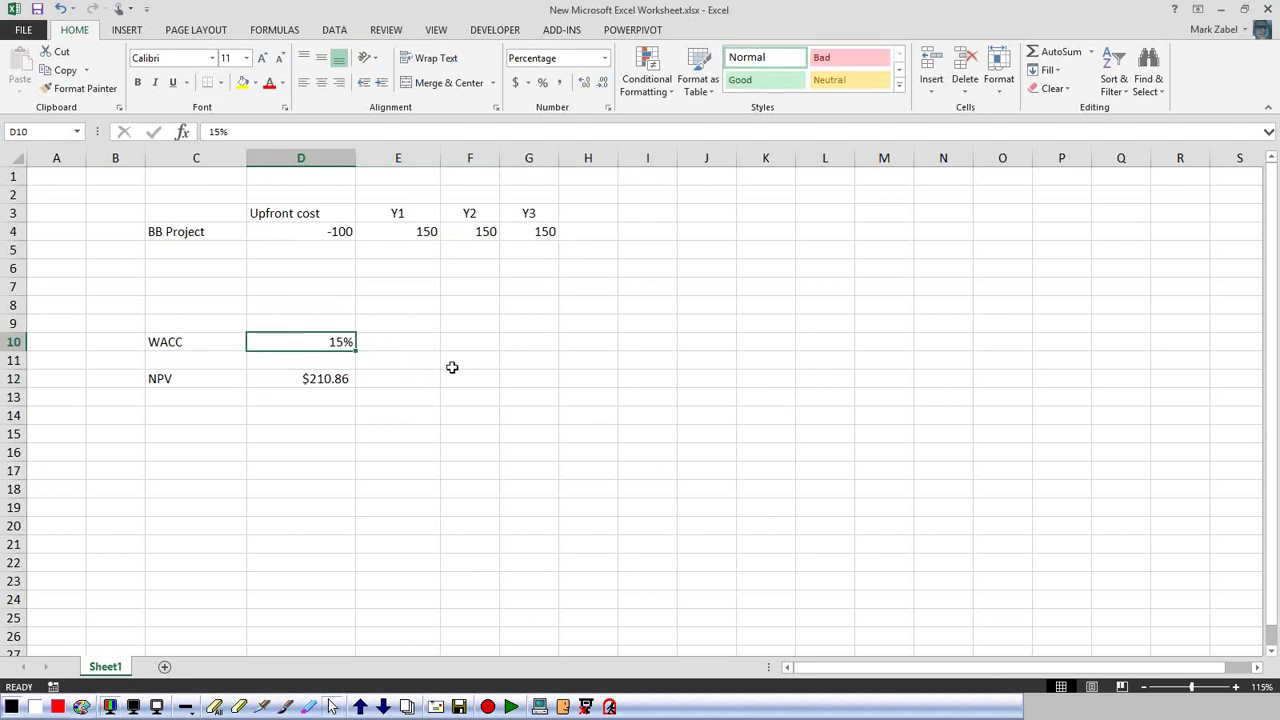
pyautogui.doubleClick(314, 342)
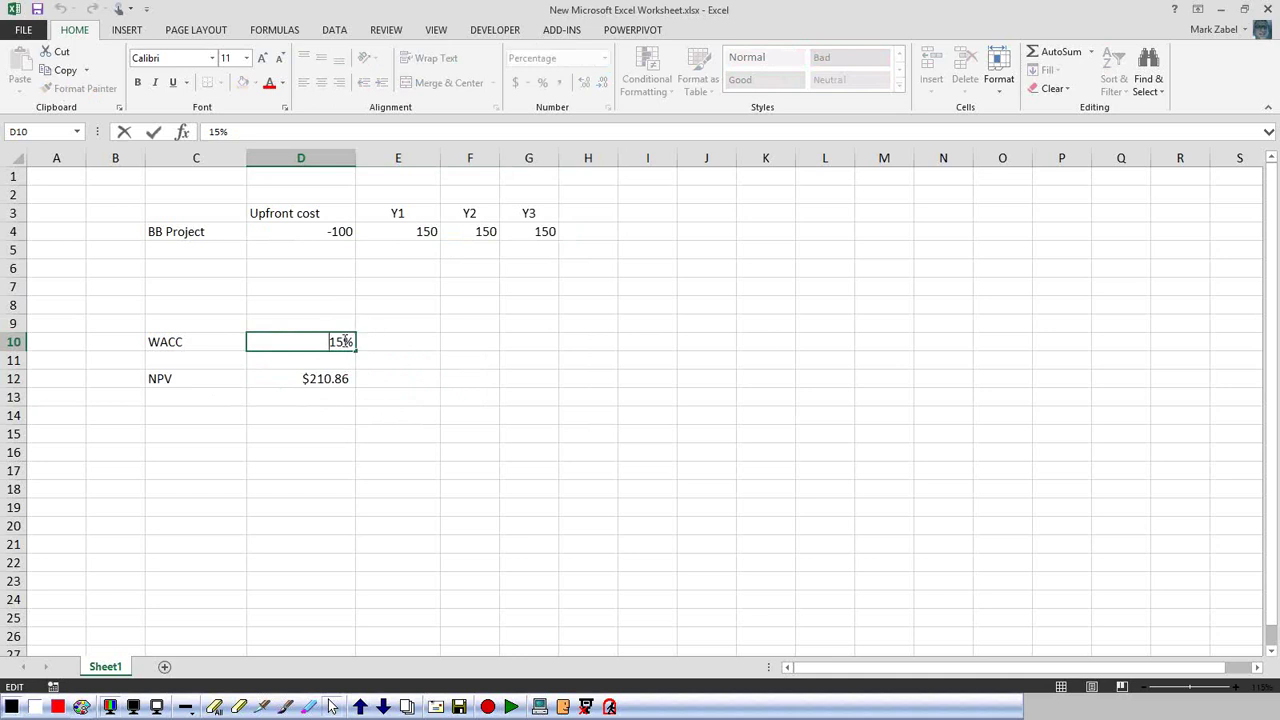
pyautogui.click(301, 398)
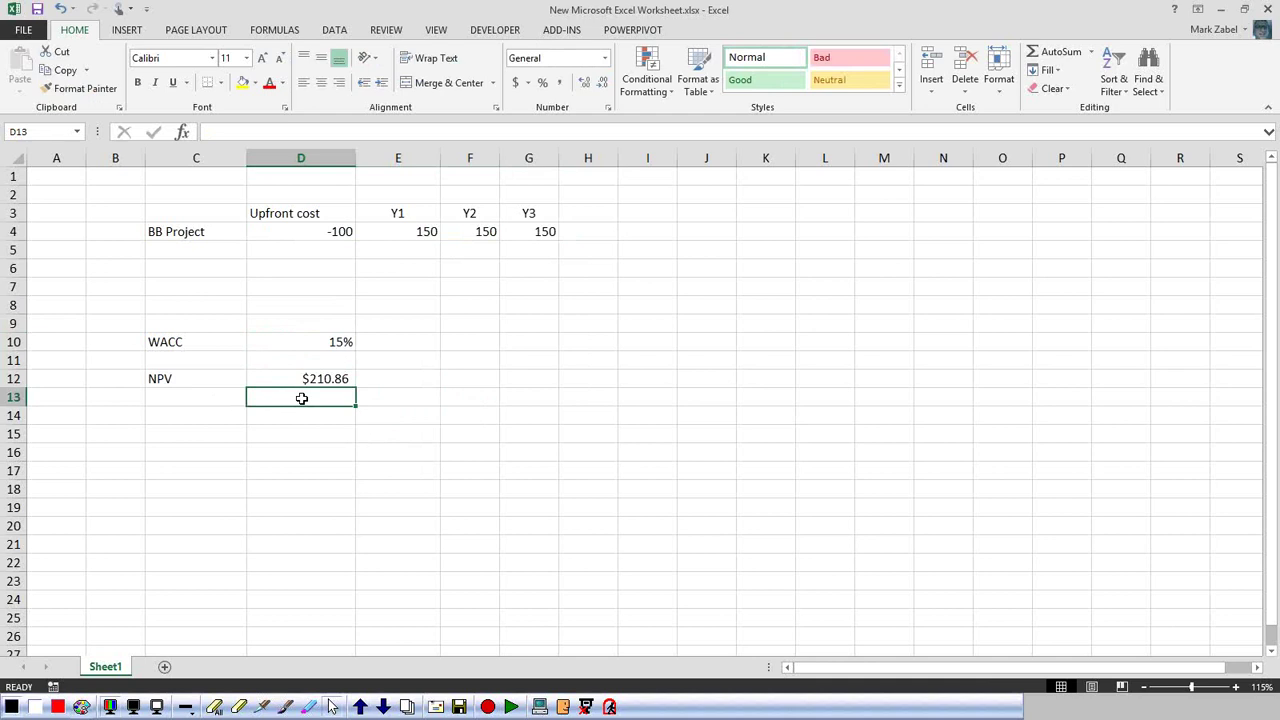
pyautogui.click(314, 377)
pyautogui.click(328, 341)
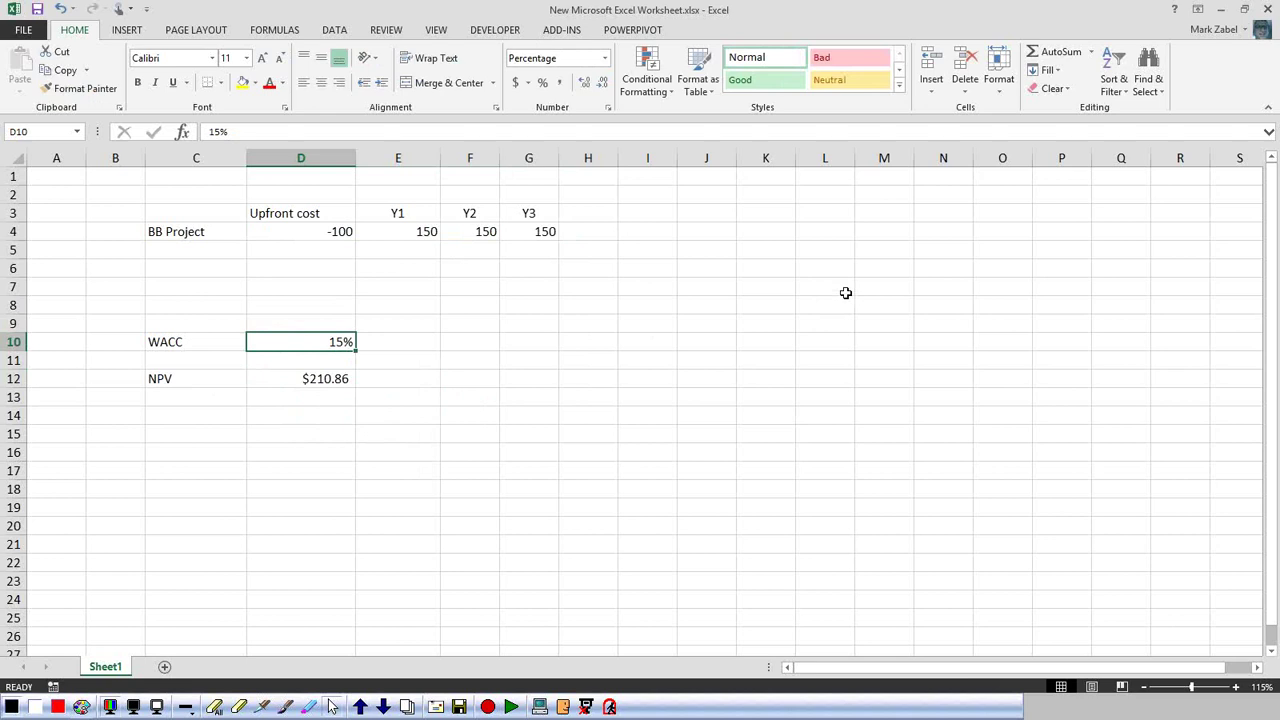
pyautogui.write('20')
pyautogui.press('Return')
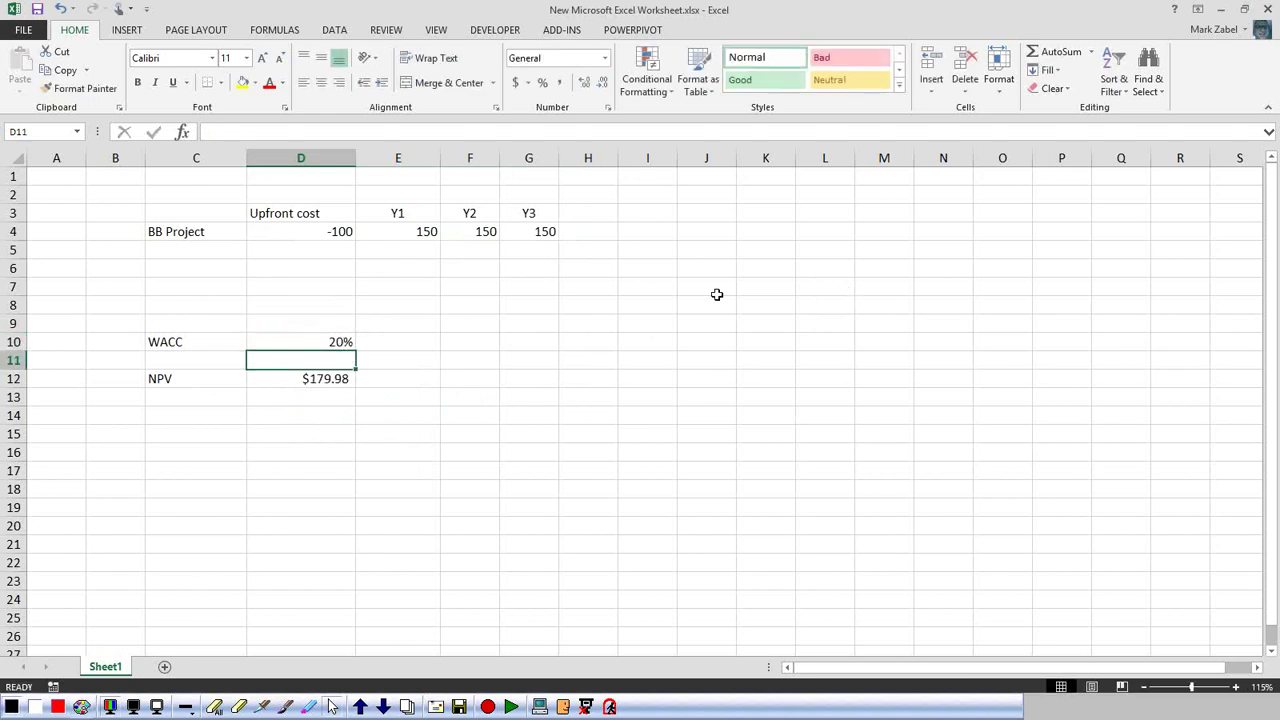
# - Test WACC values of 80% and 110% in cell D10 against the NPV in D12
pyautogui.click(314, 338)
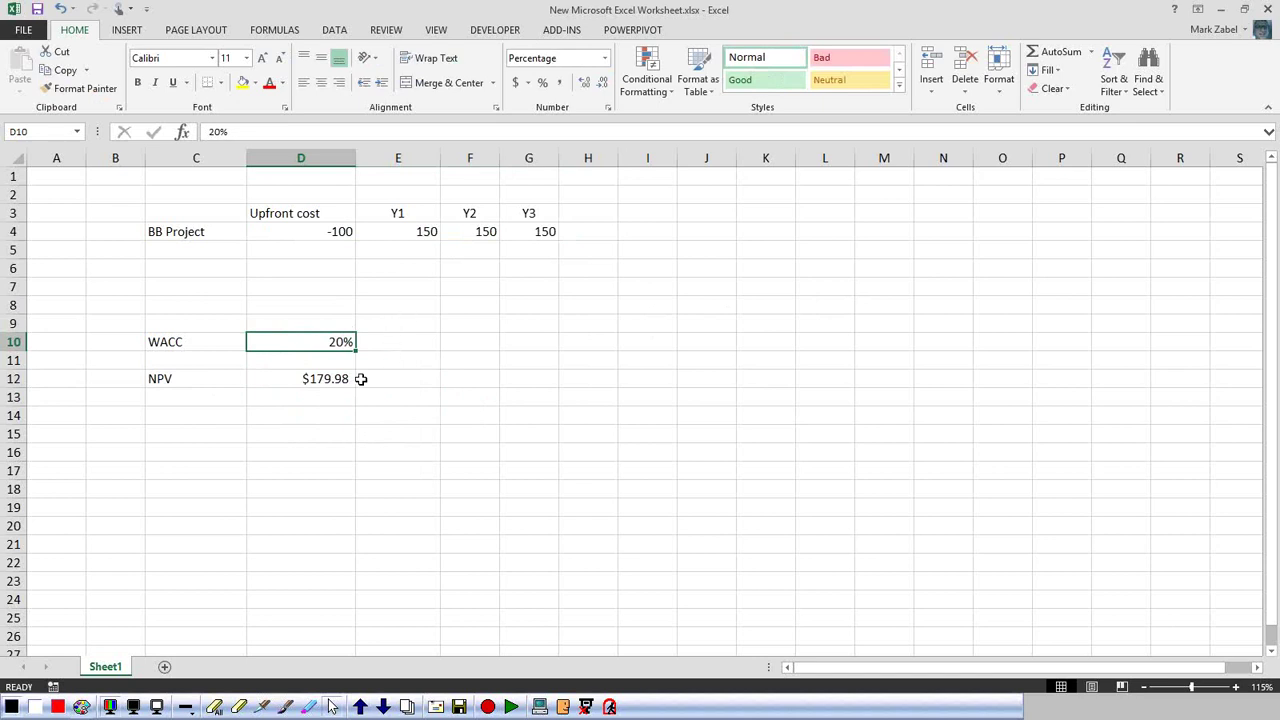
pyautogui.write('80')
pyautogui.press('Return')
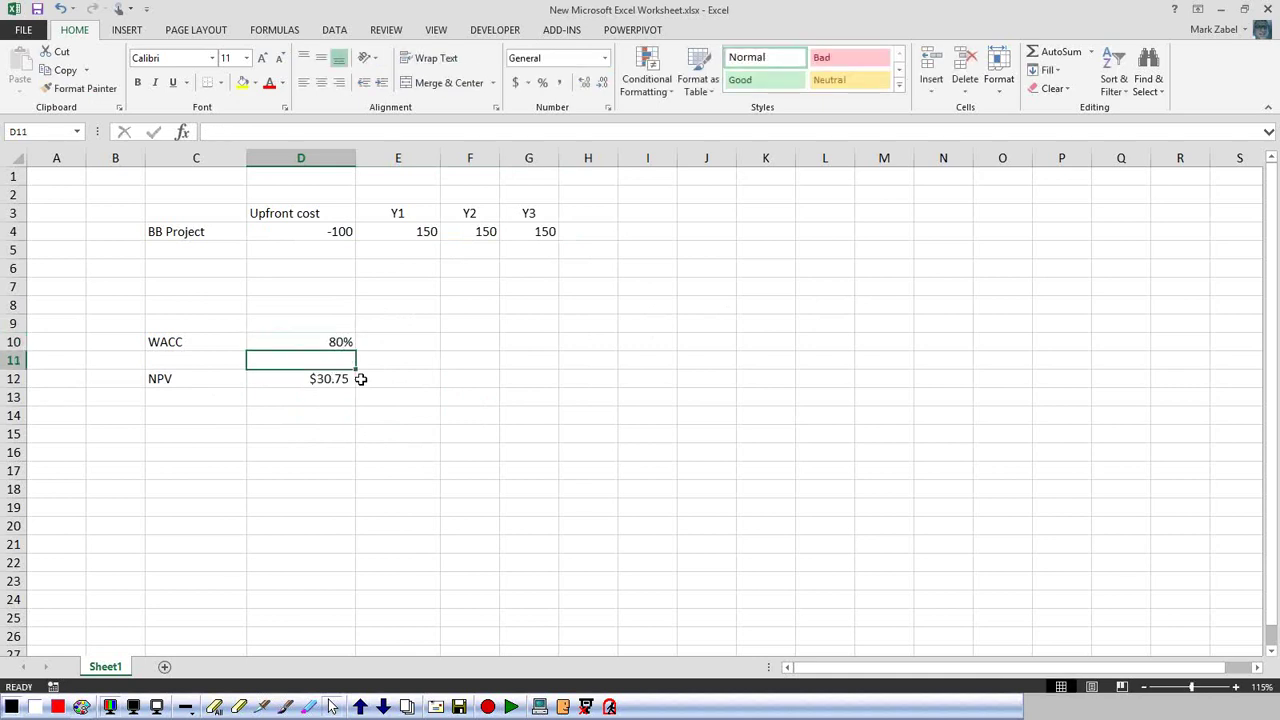
pyautogui.press('Up')
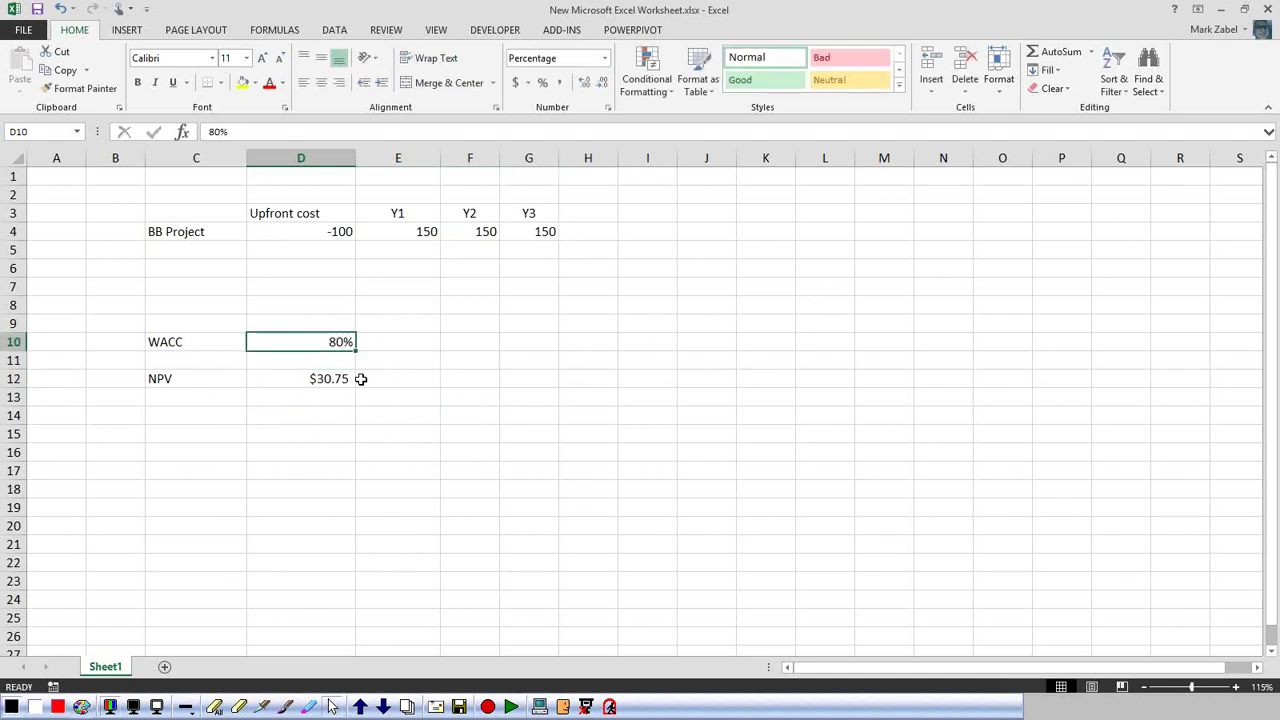
pyautogui.write('11')
pyautogui.write('0')
pyautogui.press('Return')
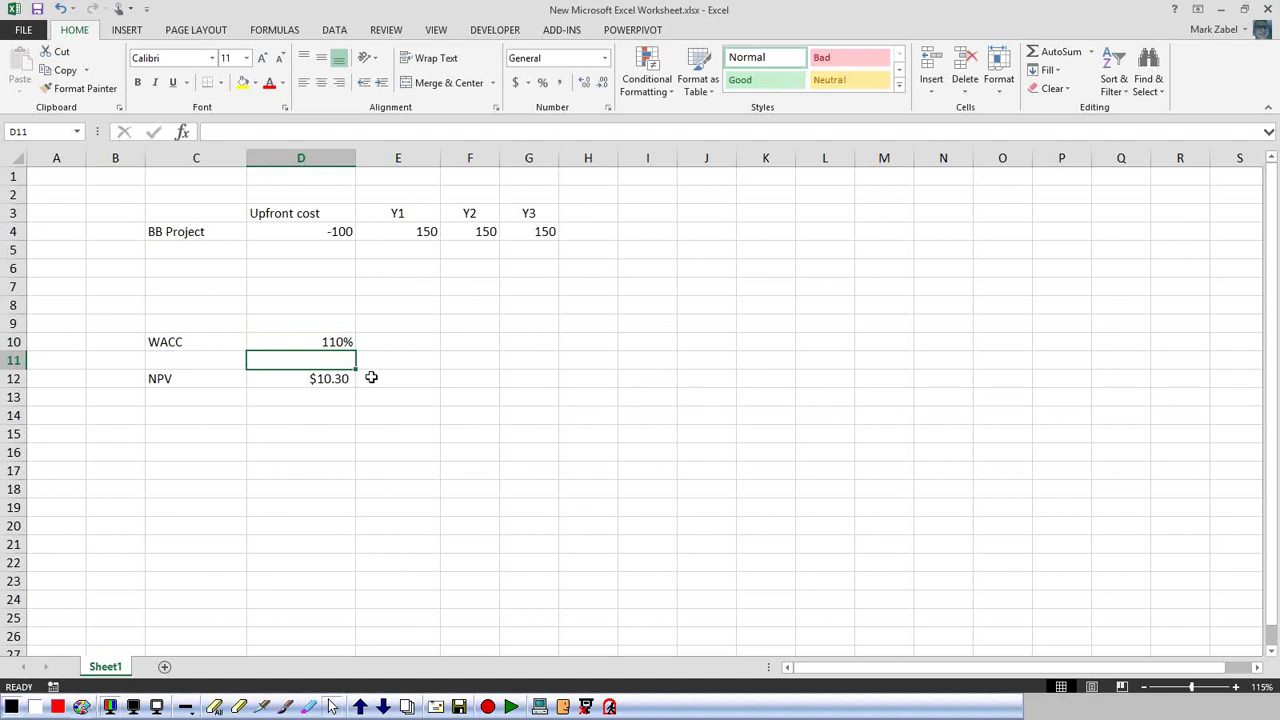
# - Set the WACC in cell D10 to 150% and check the NPV
pyautogui.click(329, 343)
pyautogui.write('150')
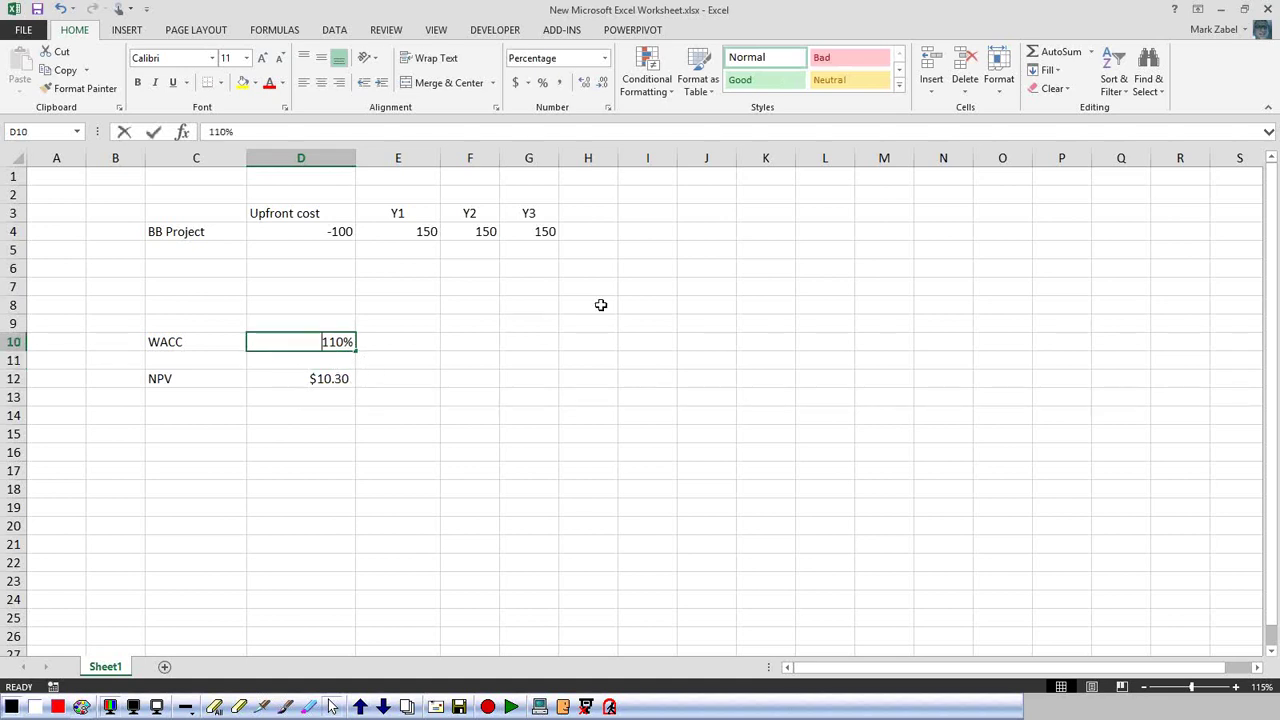
pyautogui.press('Return')
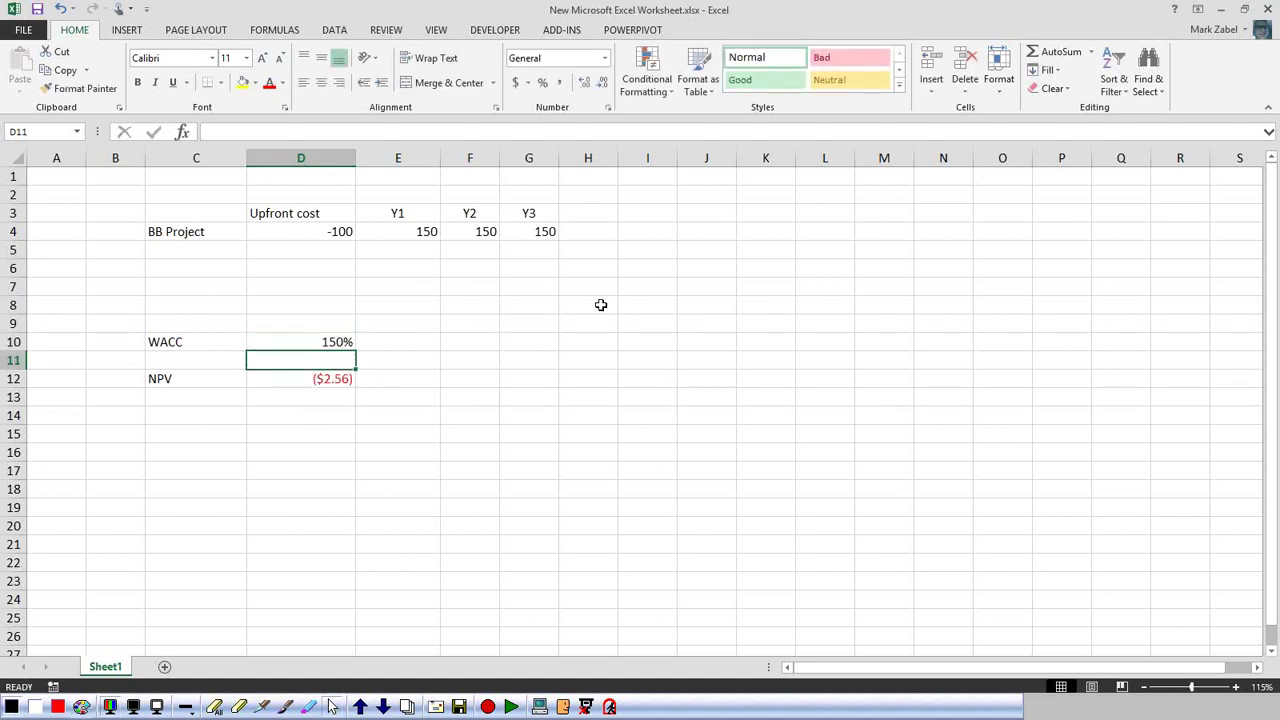
# - Set the WACC in cell D10 to 140% to look for the rate where the NPV approaches zero
pyautogui.press('Up')
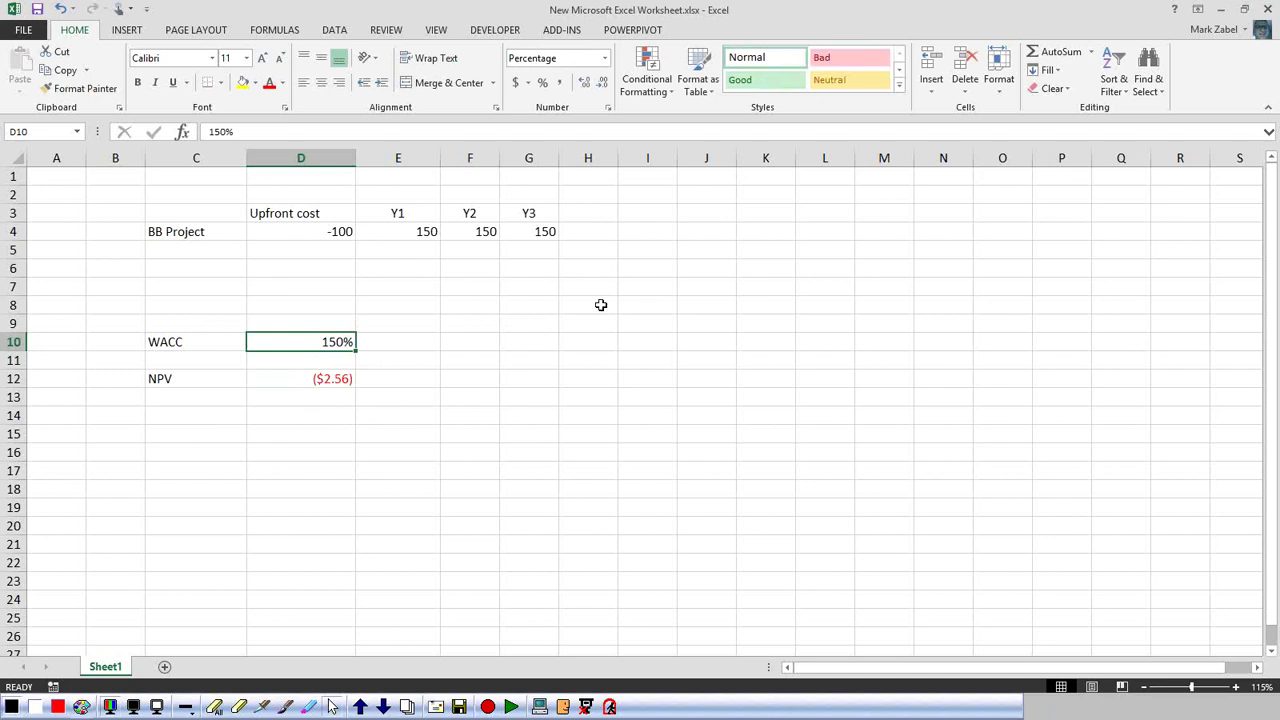
pyautogui.write('15')
pyautogui.press('BackSpace')
pyautogui.press('BackSpace')
pyautogui.write('135')
pyautogui.press('Return')
pyautogui.press('Up')
pyautogui.press('Return')
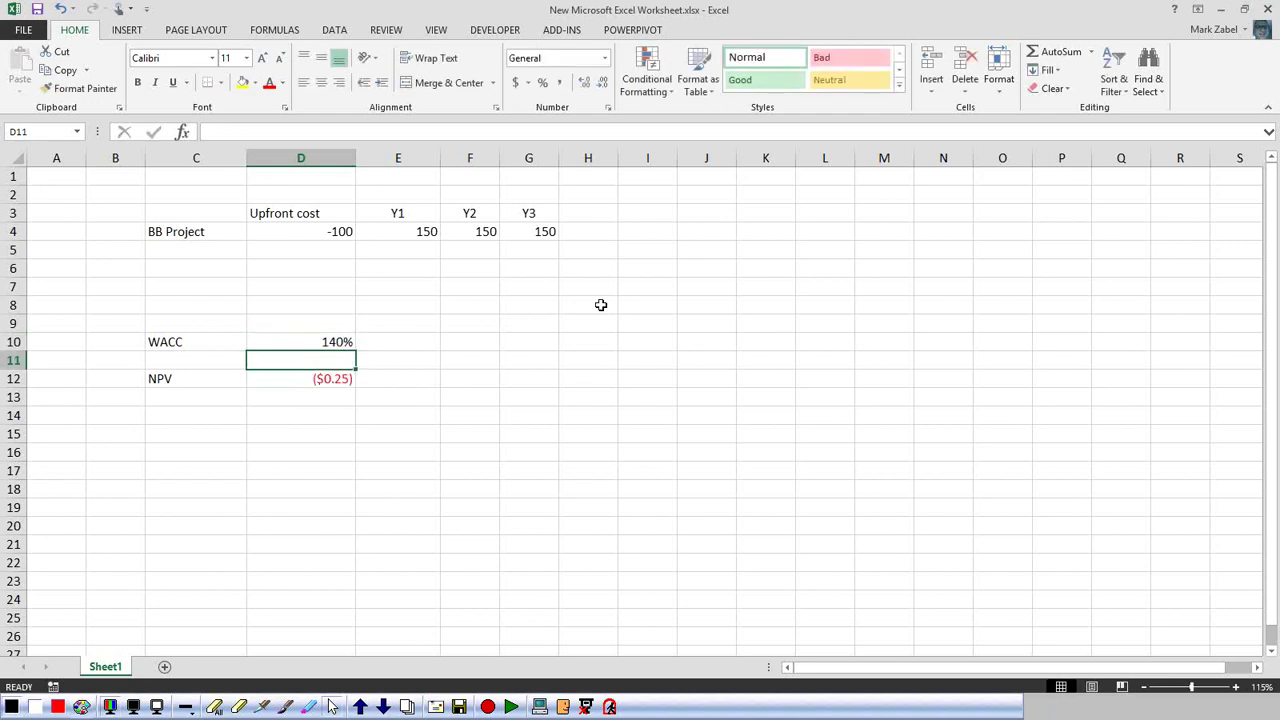
# - Compare the WACC in cell D10 with the resulting NPV and its formula in cell D12
pyautogui.click(322, 343)
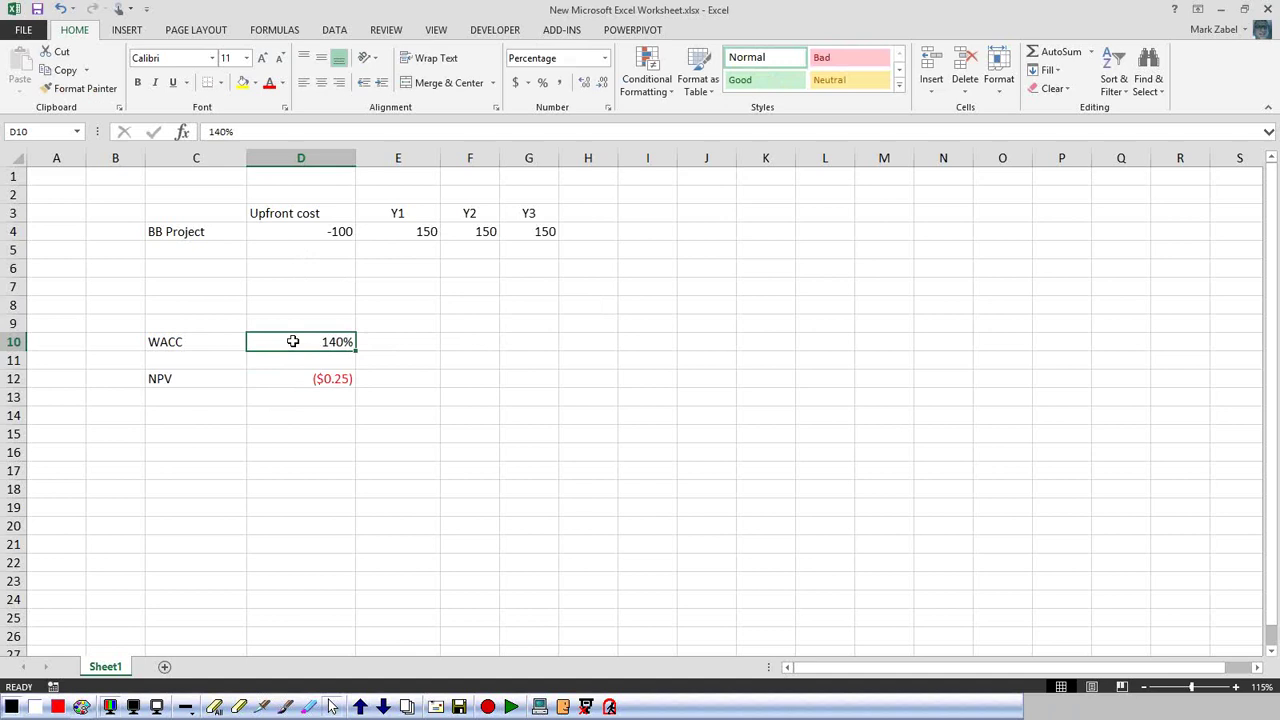
pyautogui.click(294, 379)
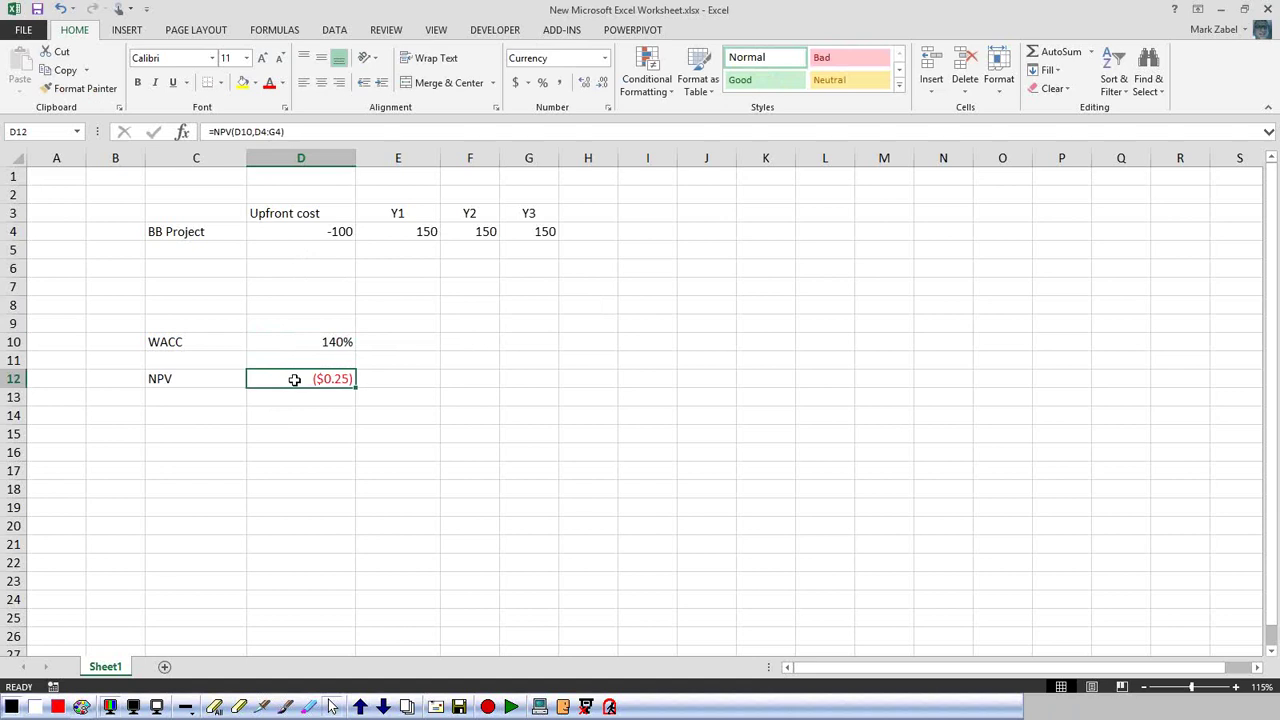
pyautogui.click(297, 343)
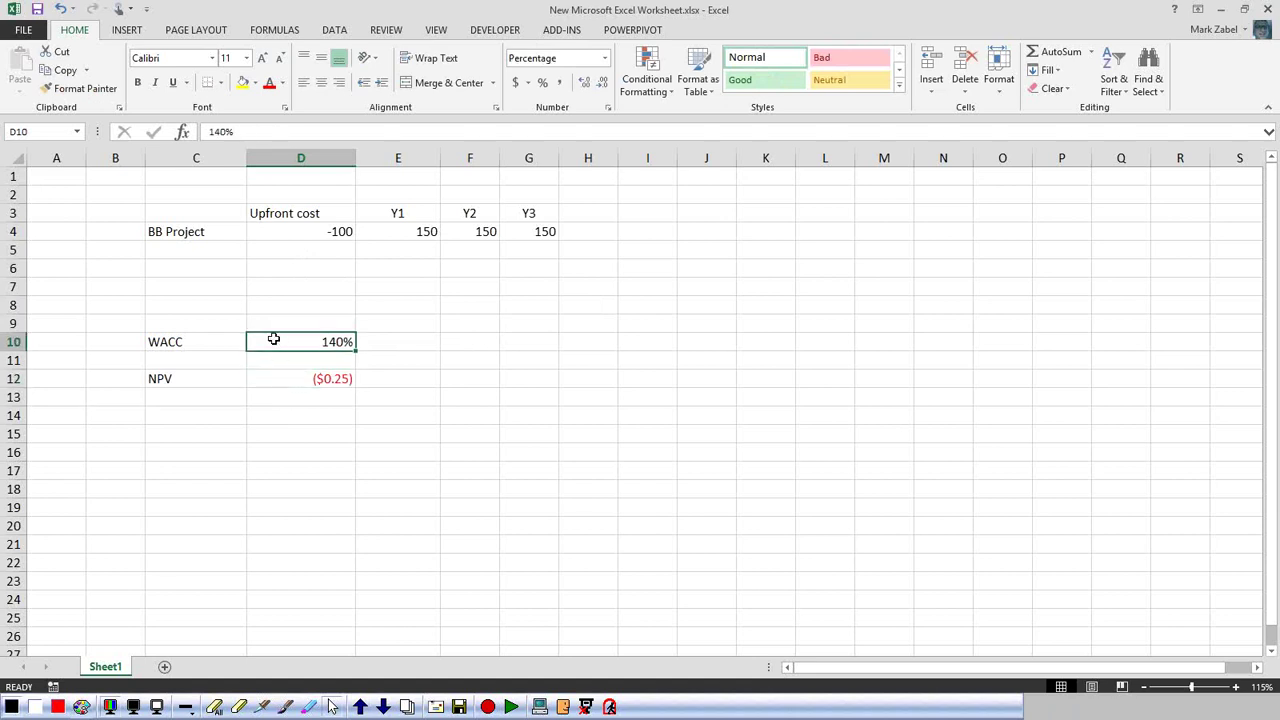
pyautogui.click(150, 343)
pyautogui.click(278, 342)
pyautogui.click(317, 386)
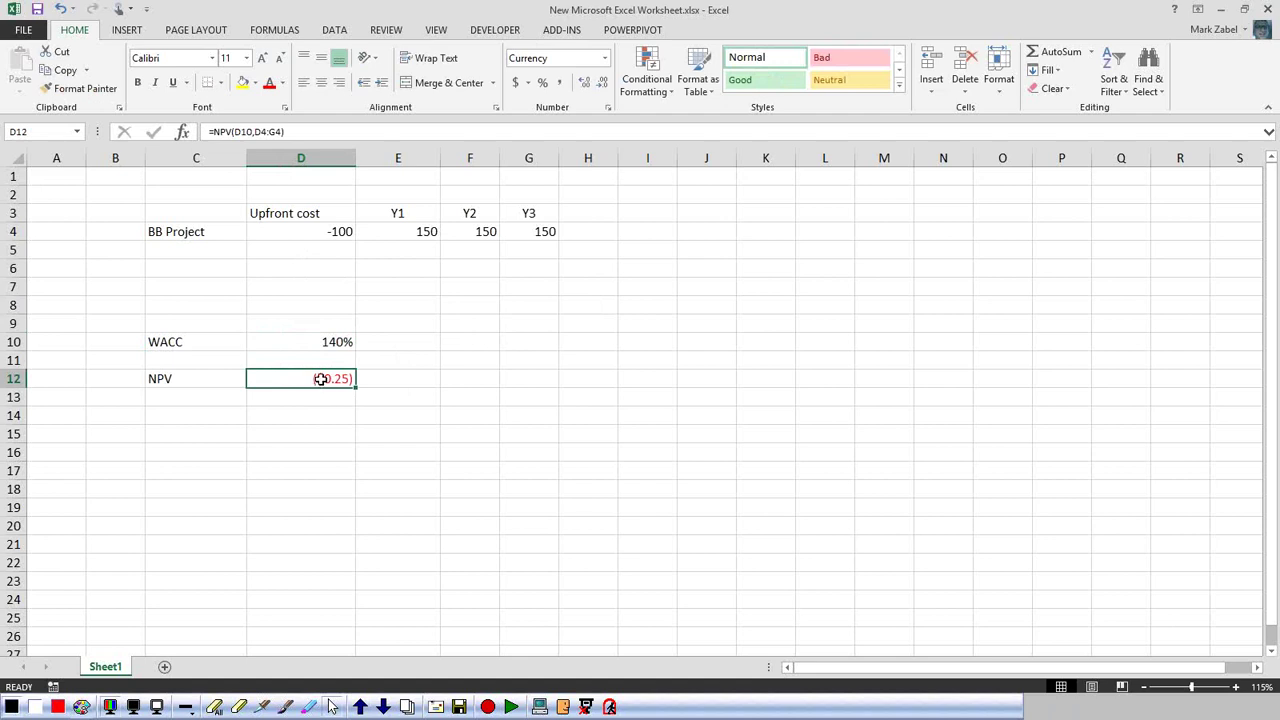
pyautogui.click(318, 342)
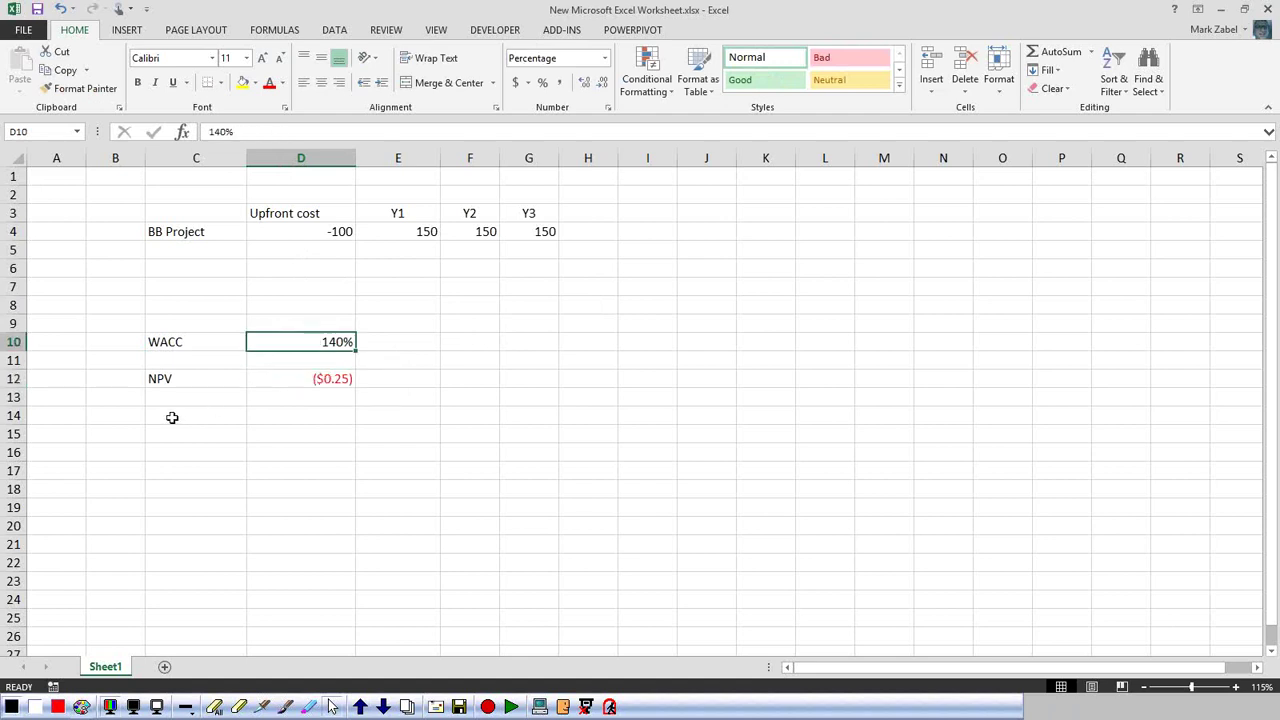
# - Enter the label IRR in cell C14 below the NPV row
pyautogui.click(172, 417)
pyautogui.write('IRR')
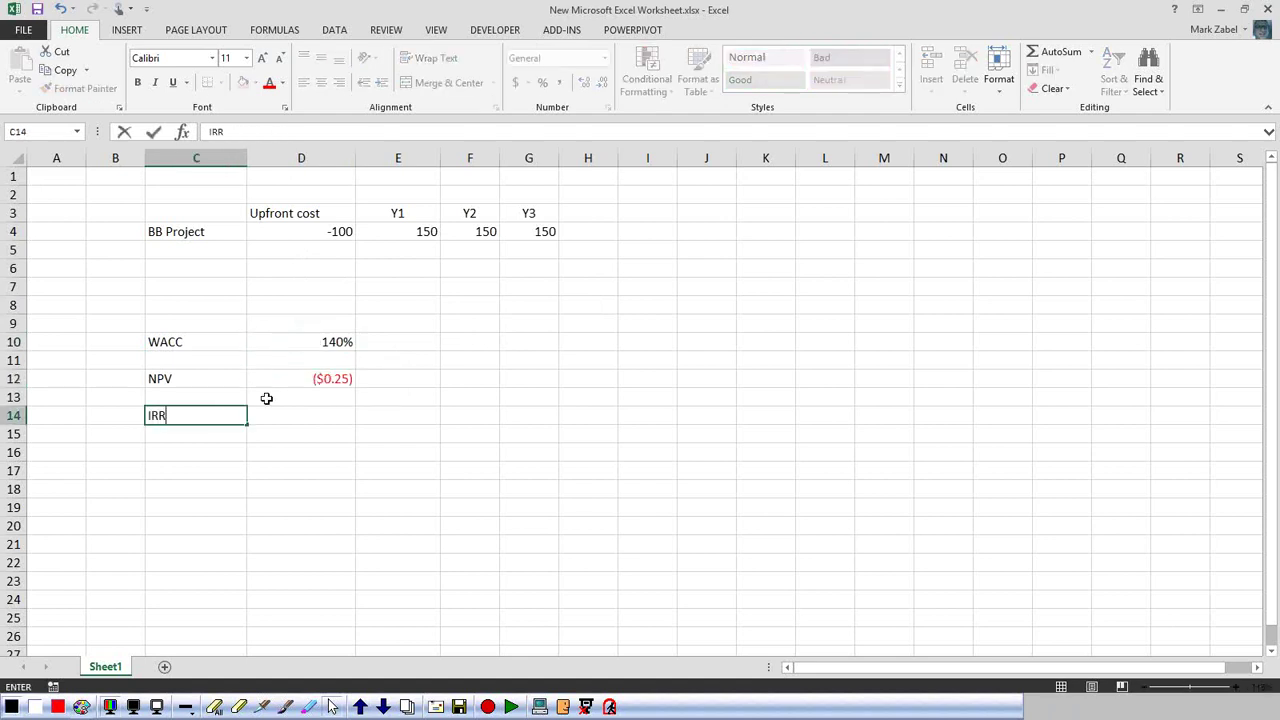
pyautogui.press('Tab')
# - Search for the IRR function and insert it into cell D14
pyautogui.write('=')
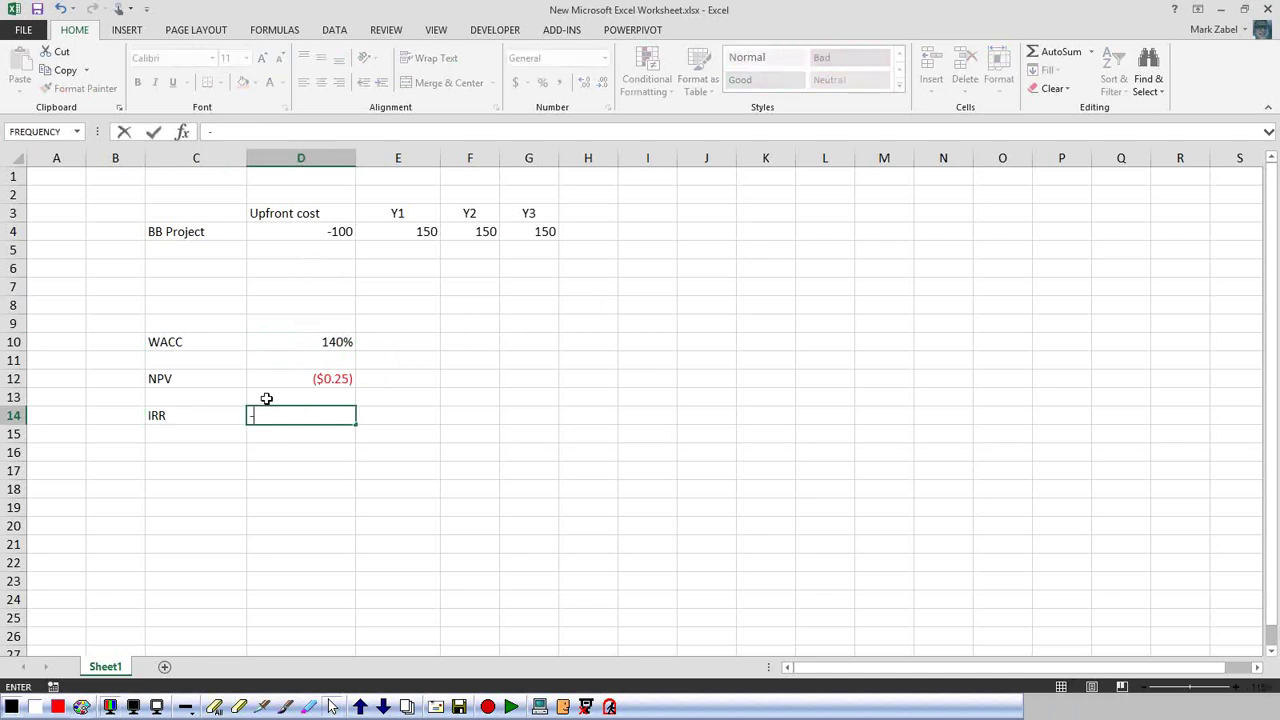
pyautogui.press('BackSpace')
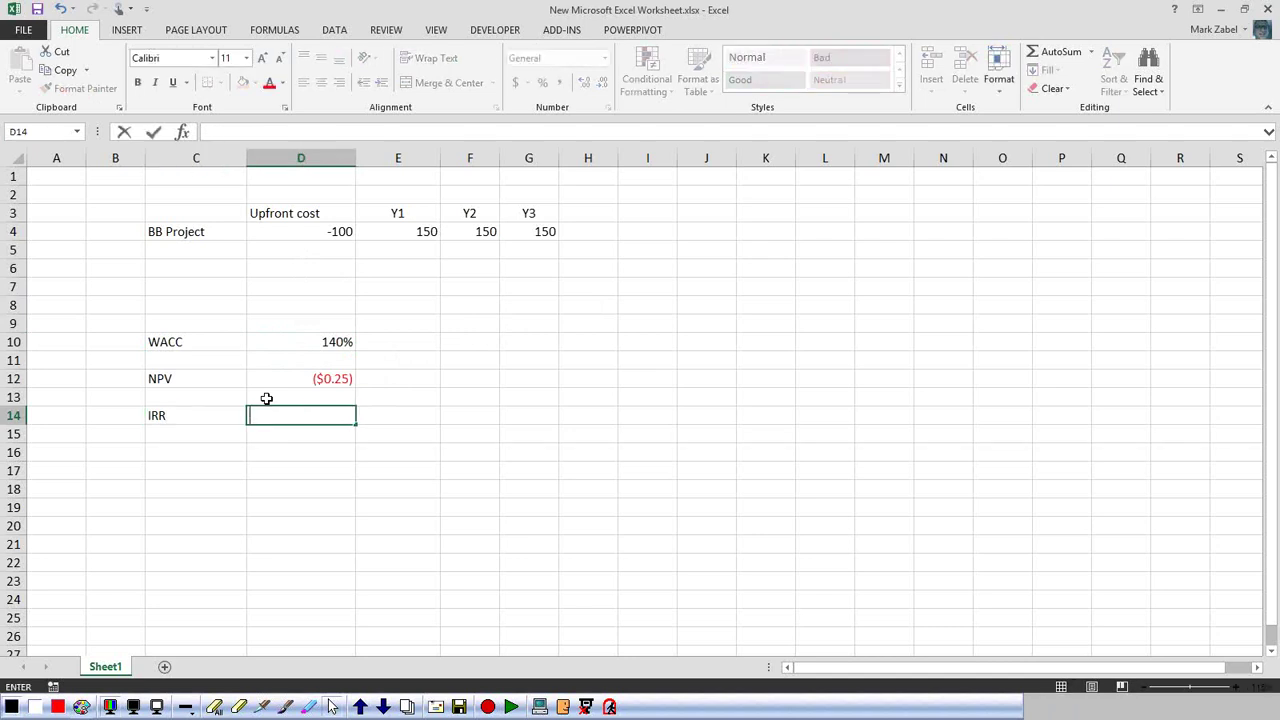
pyautogui.click(181, 132)
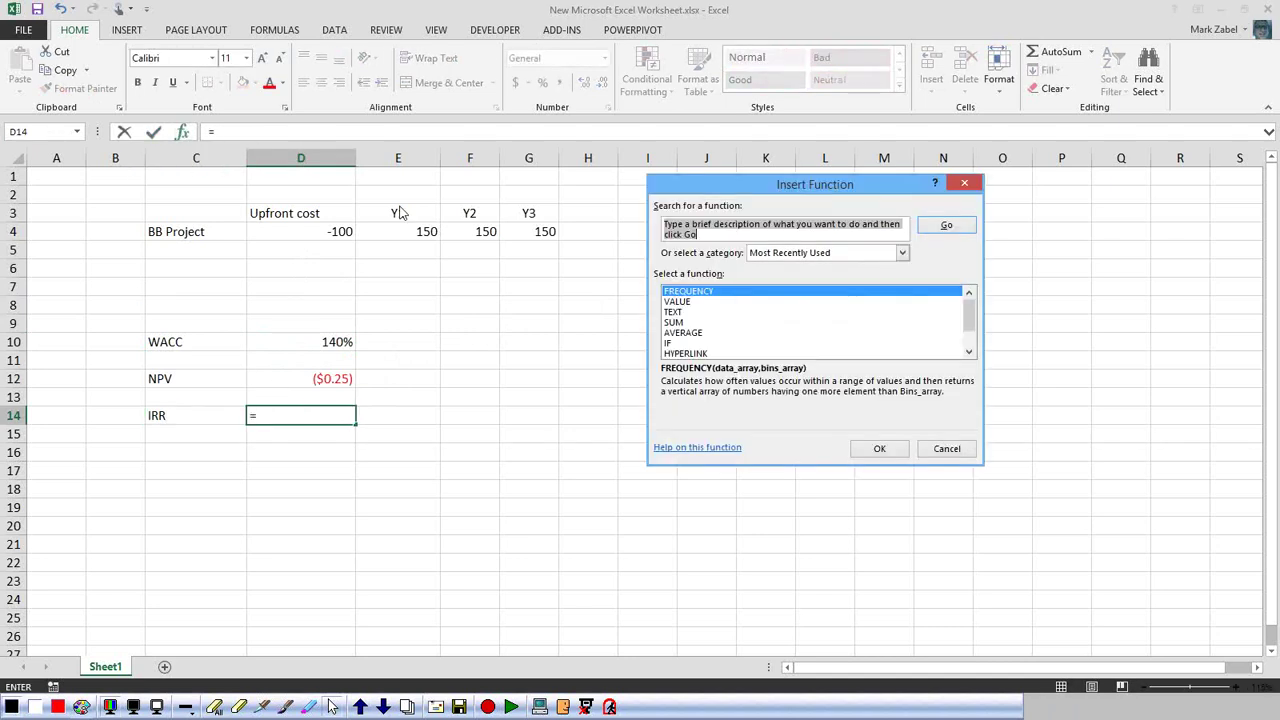
pyautogui.click(753, 229)
pyautogui.write('IRR')
pyautogui.press('Return')
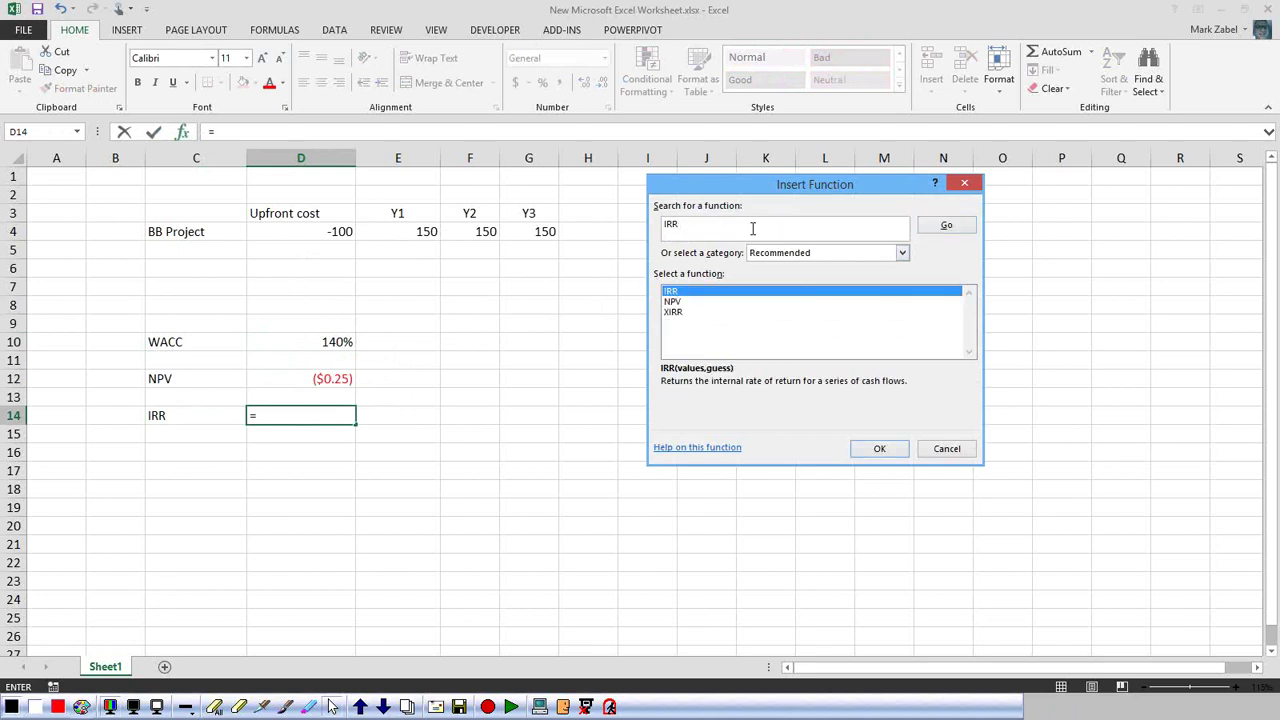
pyautogui.press('Return')
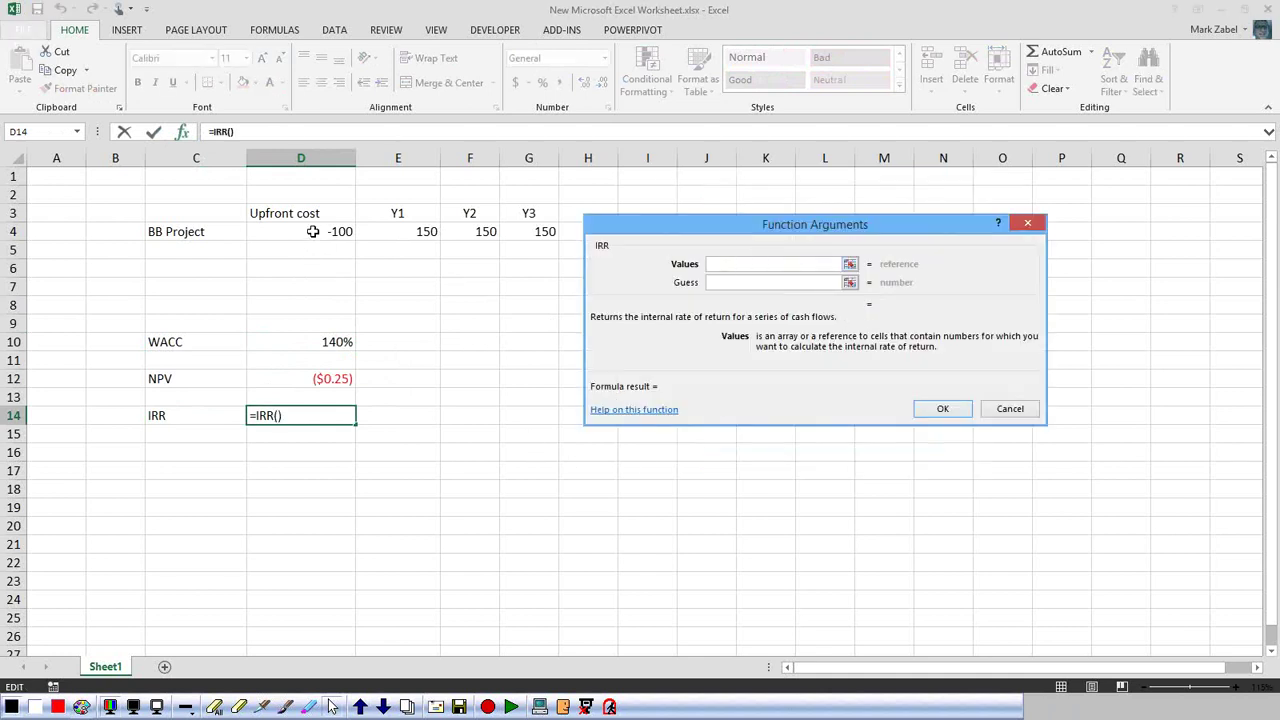
# - Complete the IRR formula in D14 with the cash flows D4:G4 as values and a guess of 1
pyautogui.moveTo(313, 231); pyautogui.dragTo(545, 232)
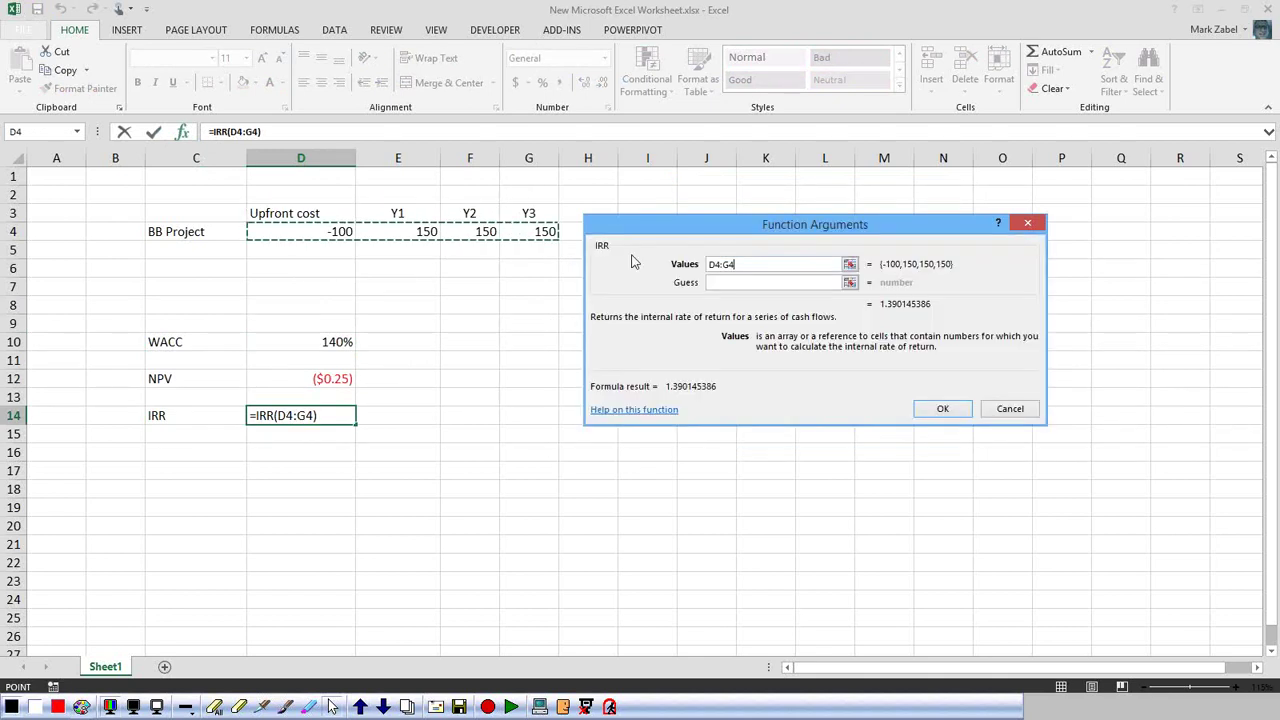
pyautogui.click(721, 282)
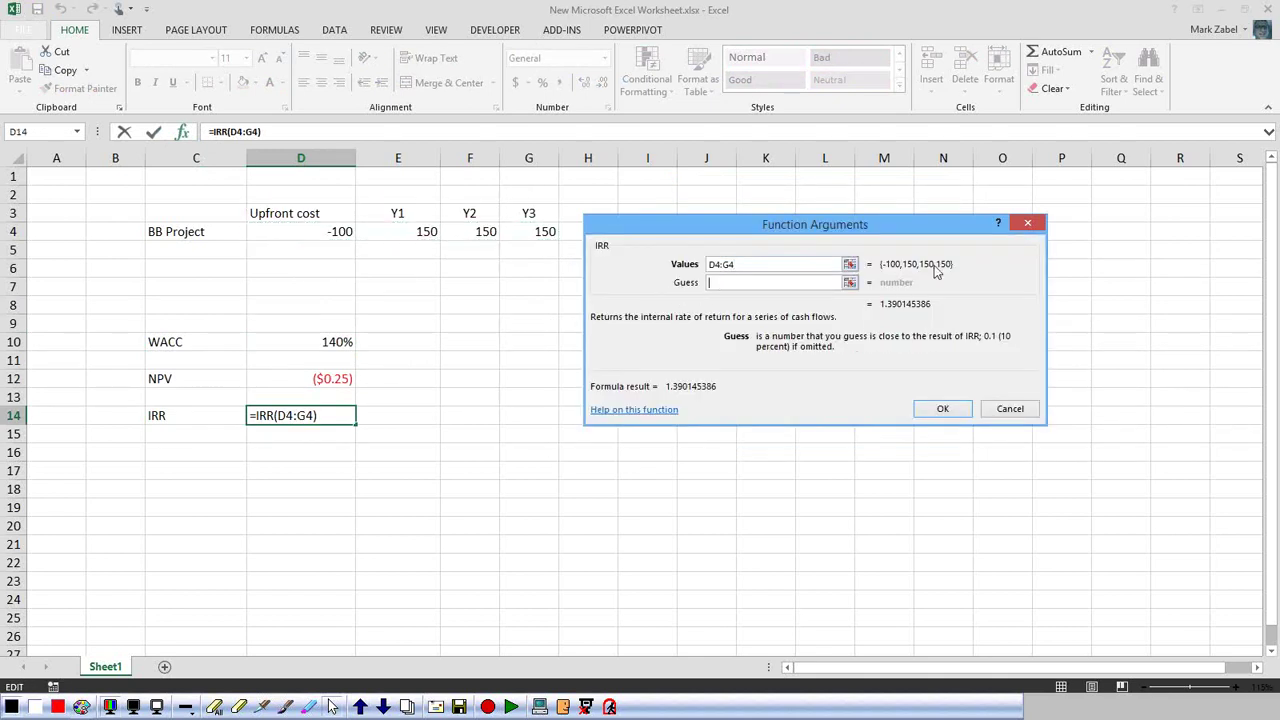
pyautogui.write('1')
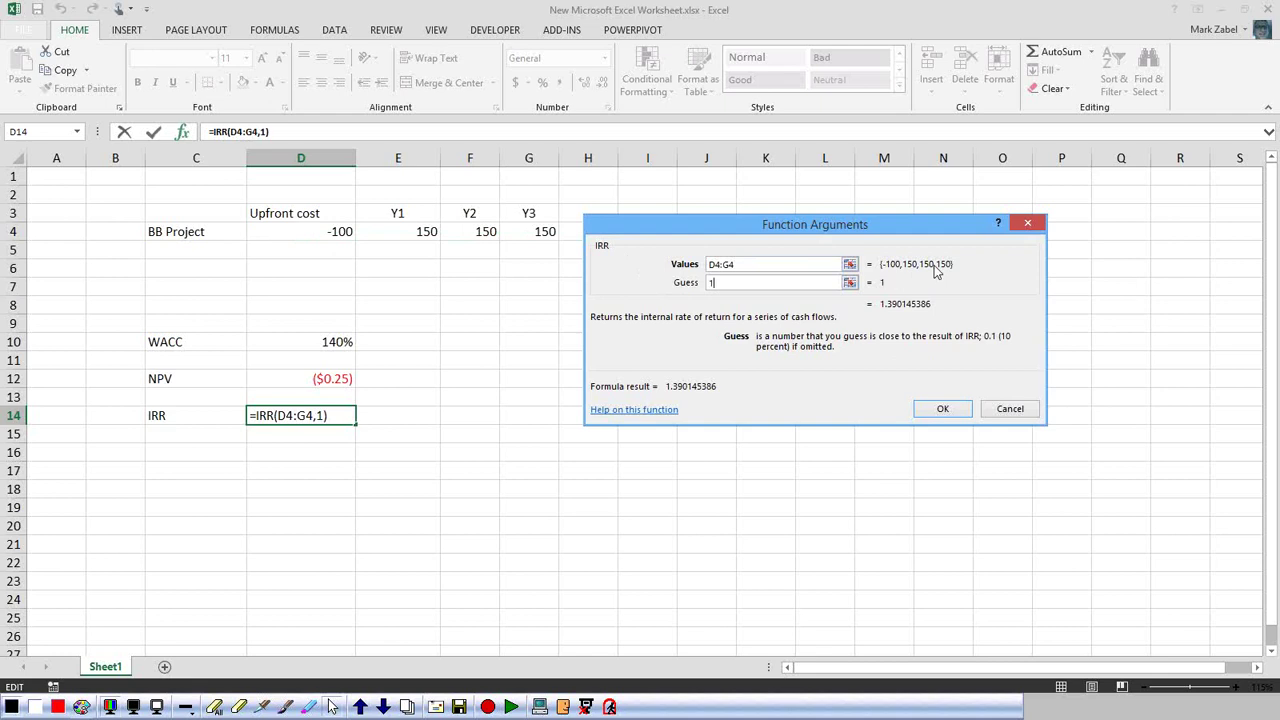
pyautogui.click(943, 410)
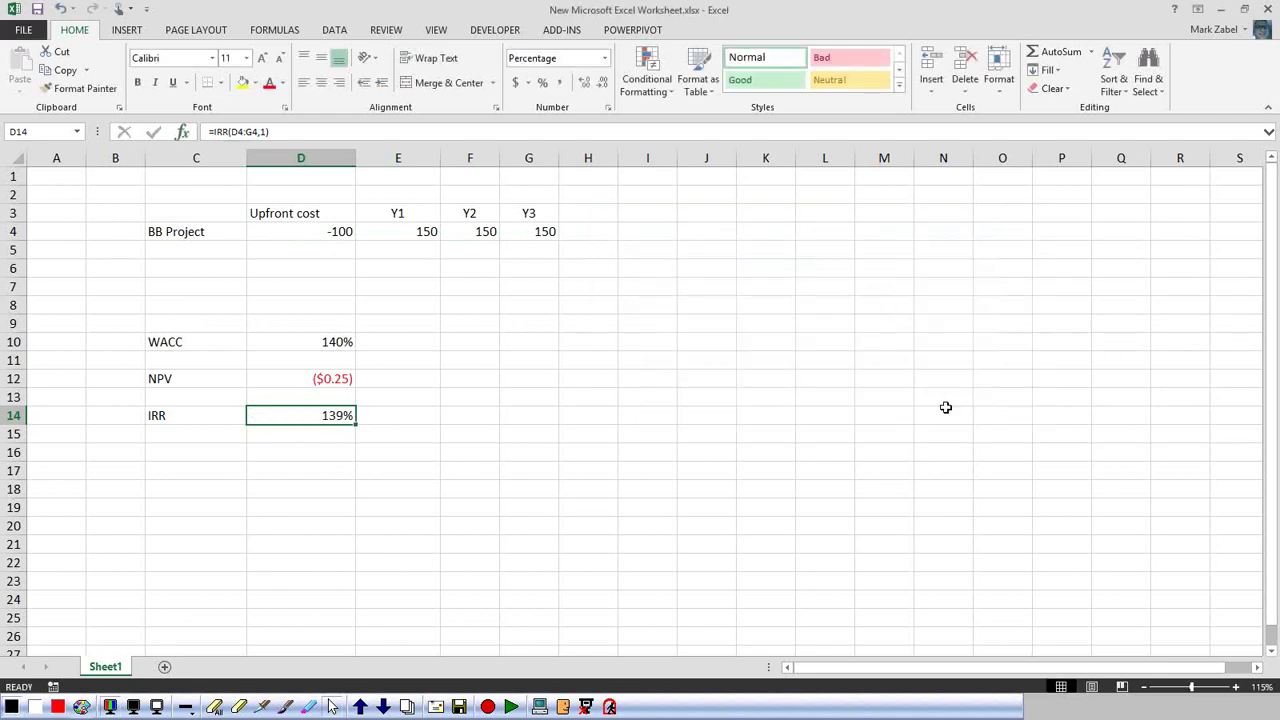
# - Compare the WACC with the IRR, and set the WACC in cell D10 to 139% to test the NPV
pyautogui.click(306, 342)
pyautogui.click(306, 413)
pyautogui.click(317, 343)
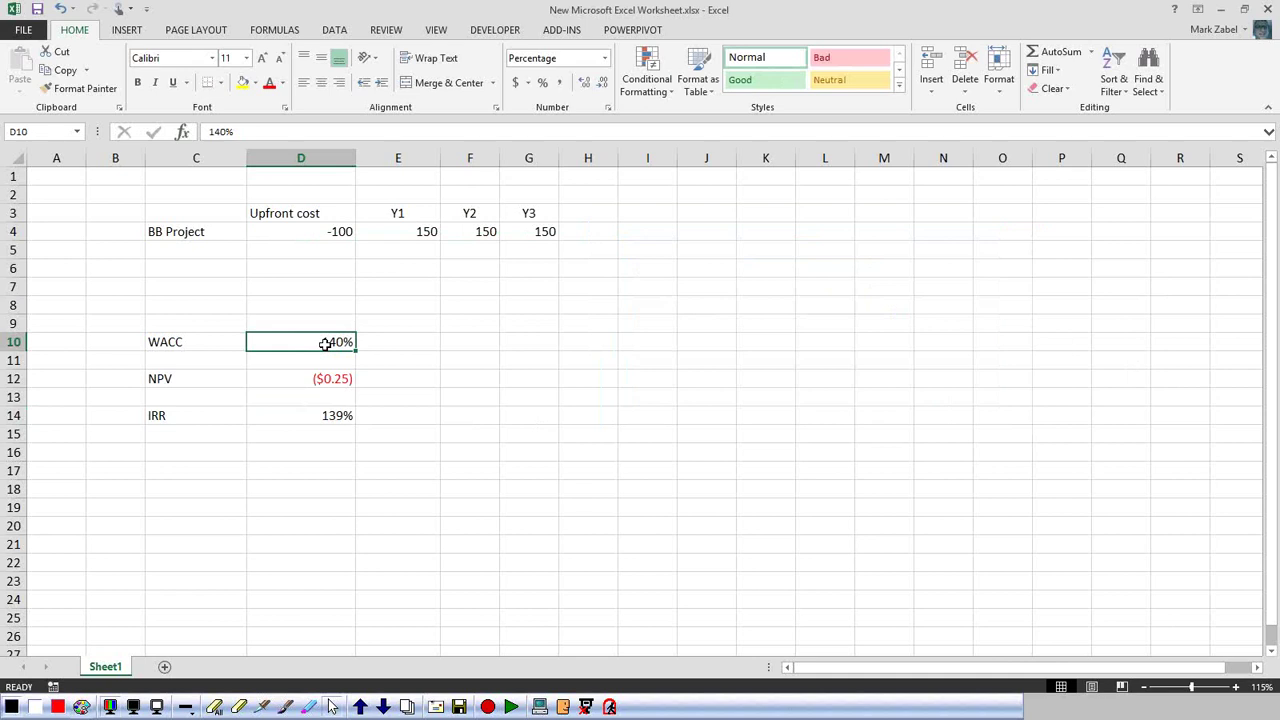
pyautogui.write('139')
pyautogui.press('Return')
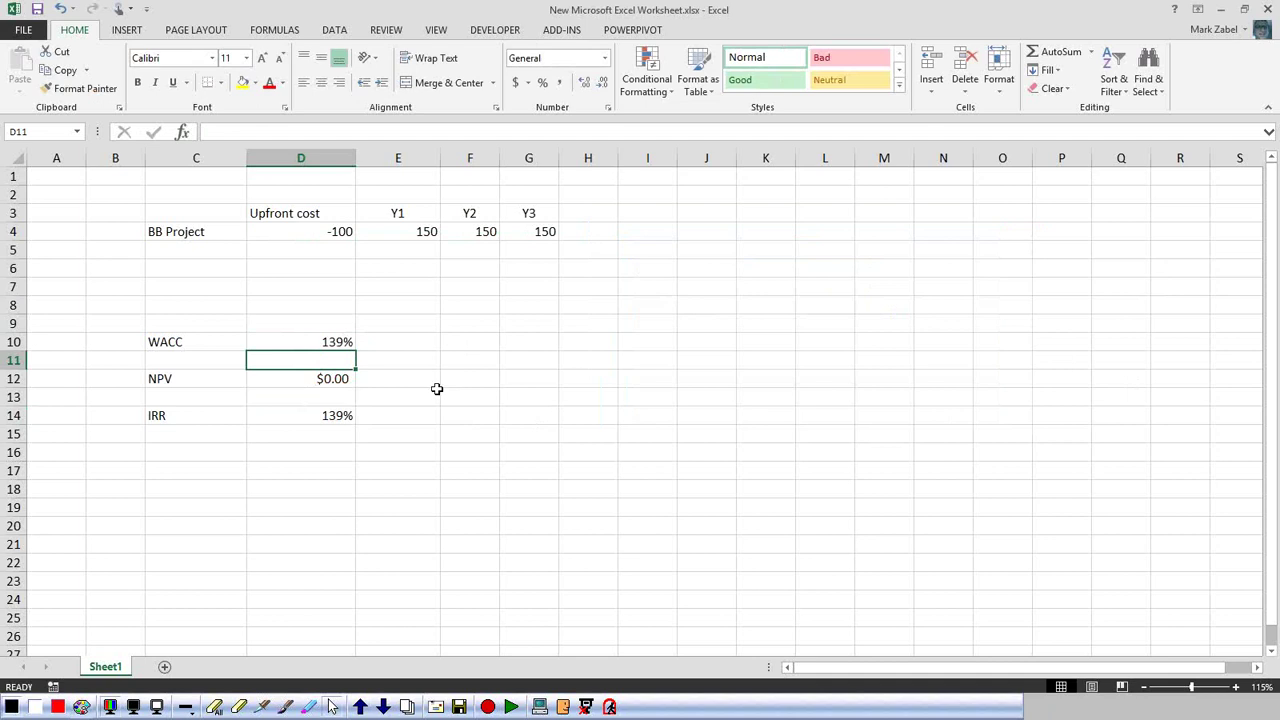
# - Review the IRR formula in D14 and set the WACC in cell D10 back to 15%
pyautogui.click(331, 416)
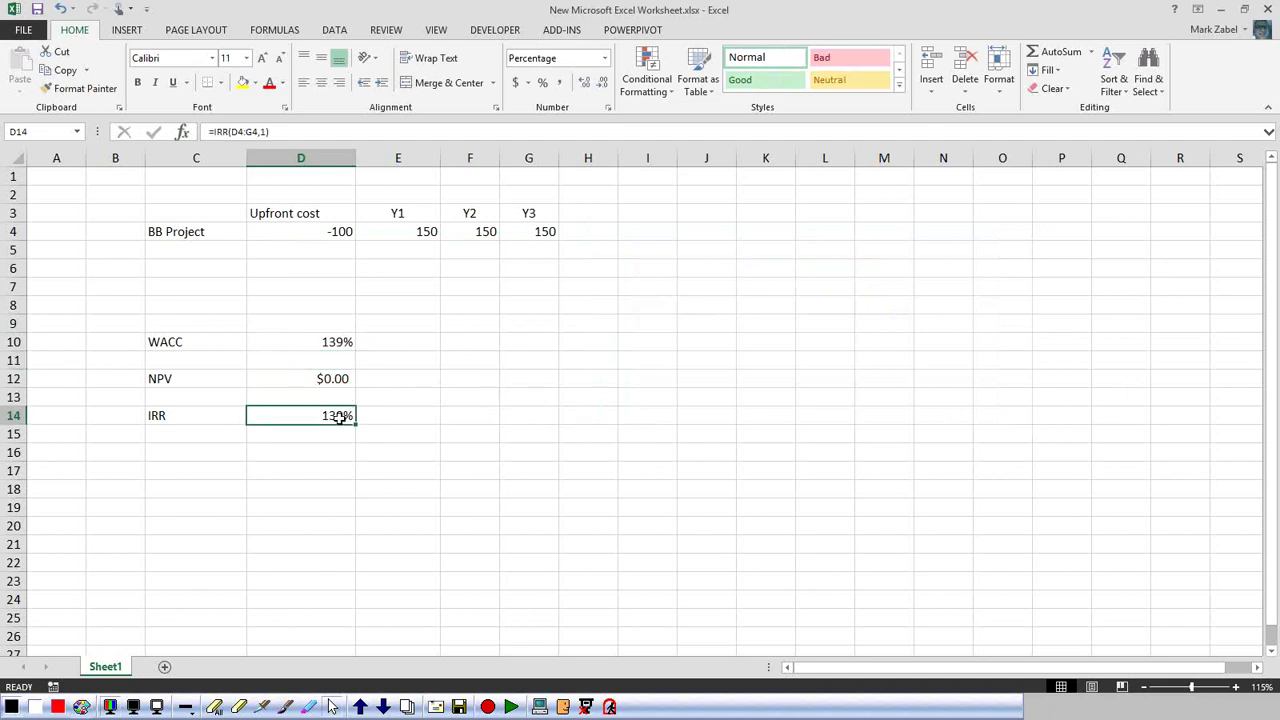
pyautogui.click(293, 340)
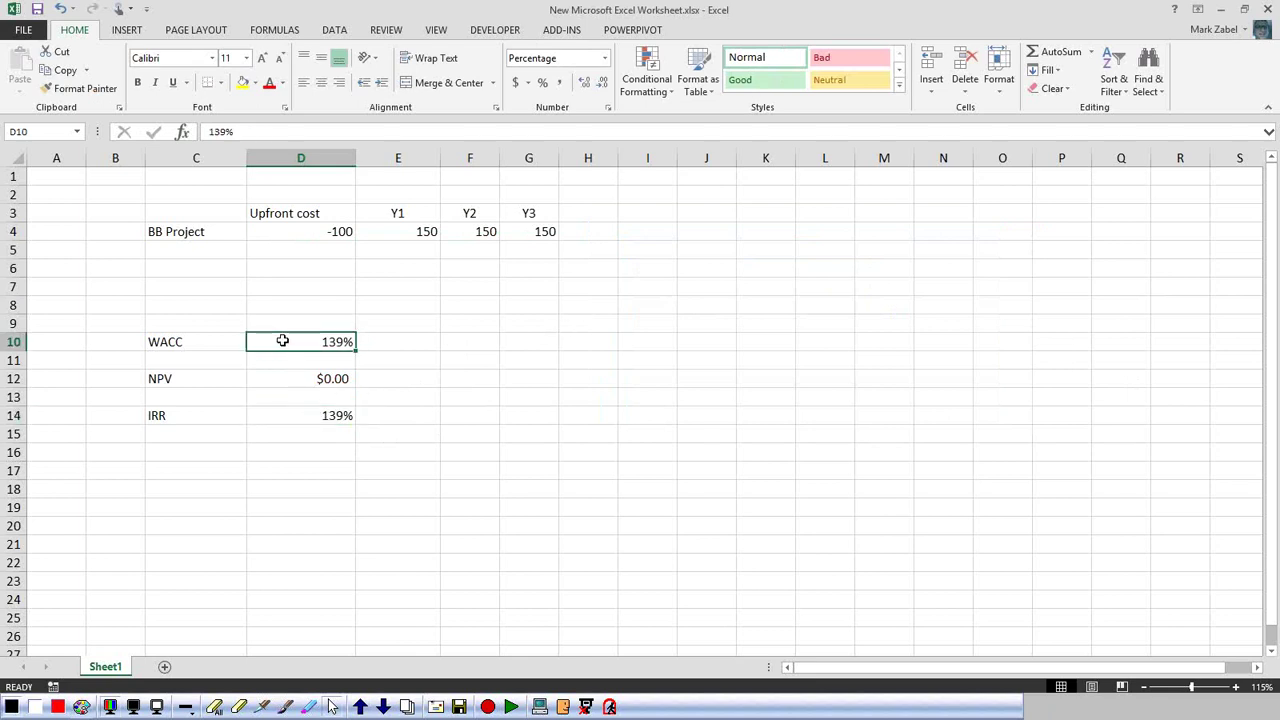
pyautogui.write('15')
pyautogui.press('Return')
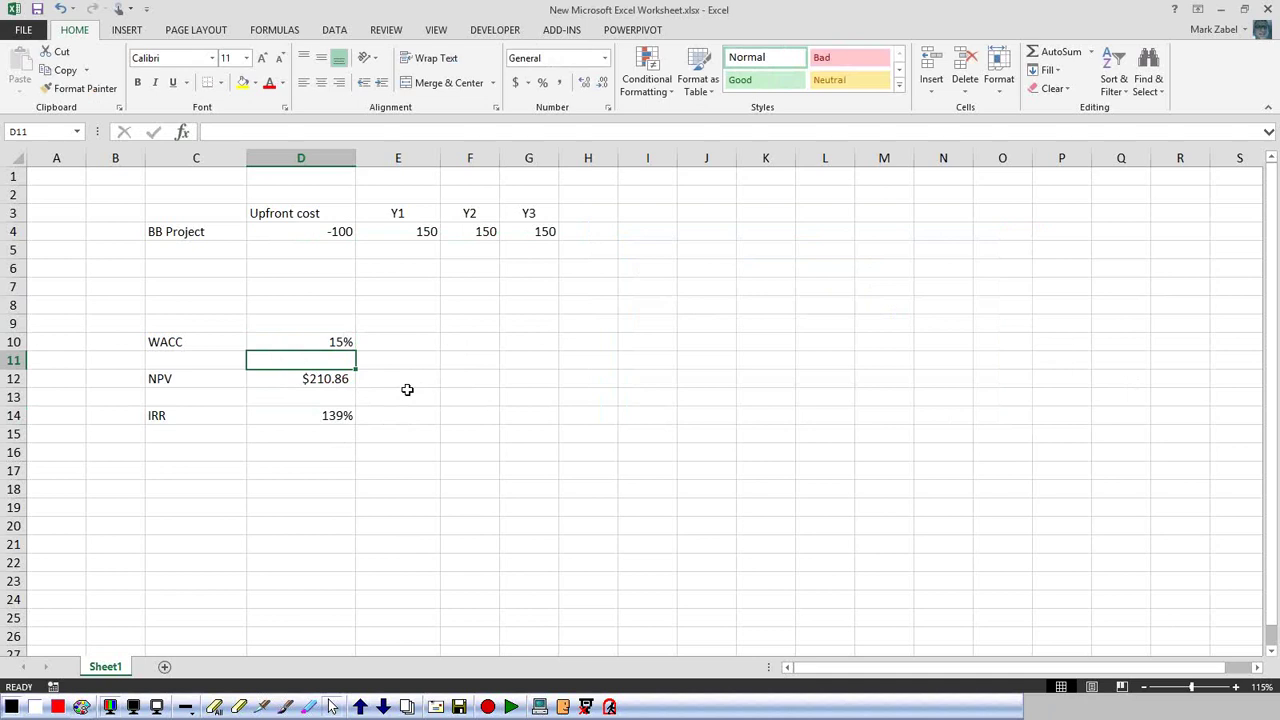
# - Rename the project label in C4 to BB Project 1 and add the label BB Project 2 in C5
pyautogui.click(191, 253)
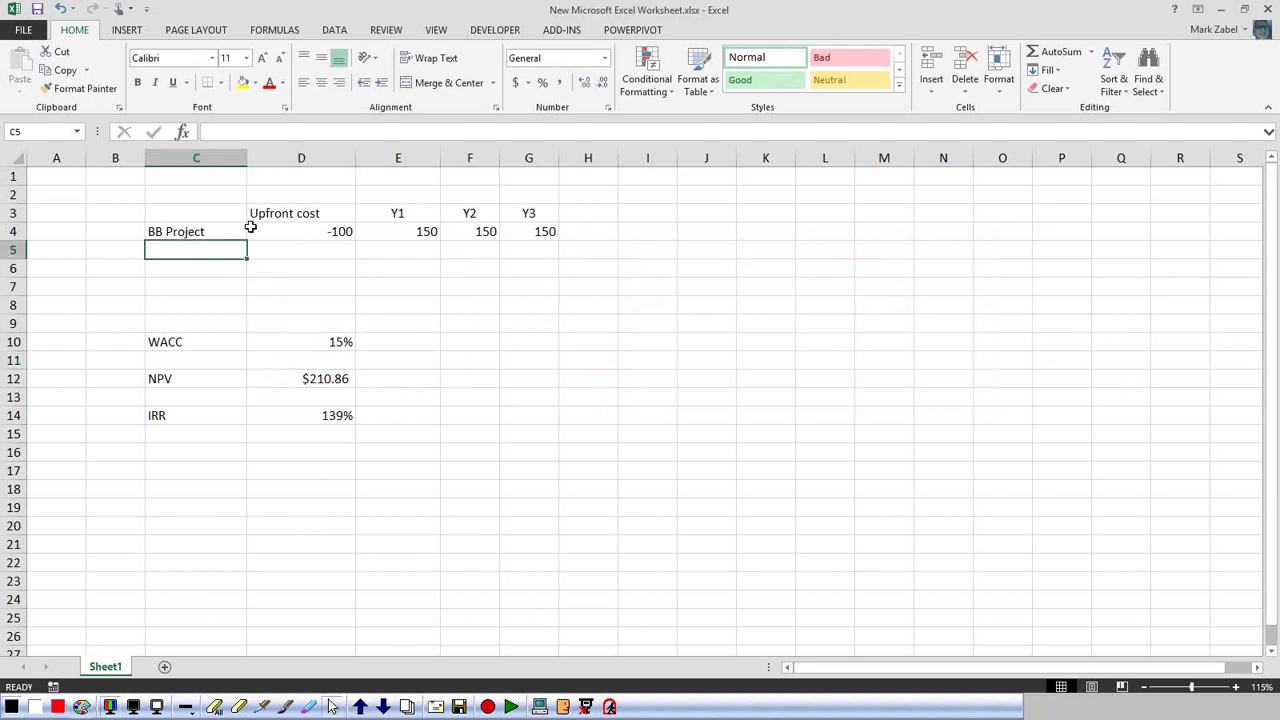
pyautogui.press('Up')
pyautogui.click(293, 133)
pyautogui.write('1')
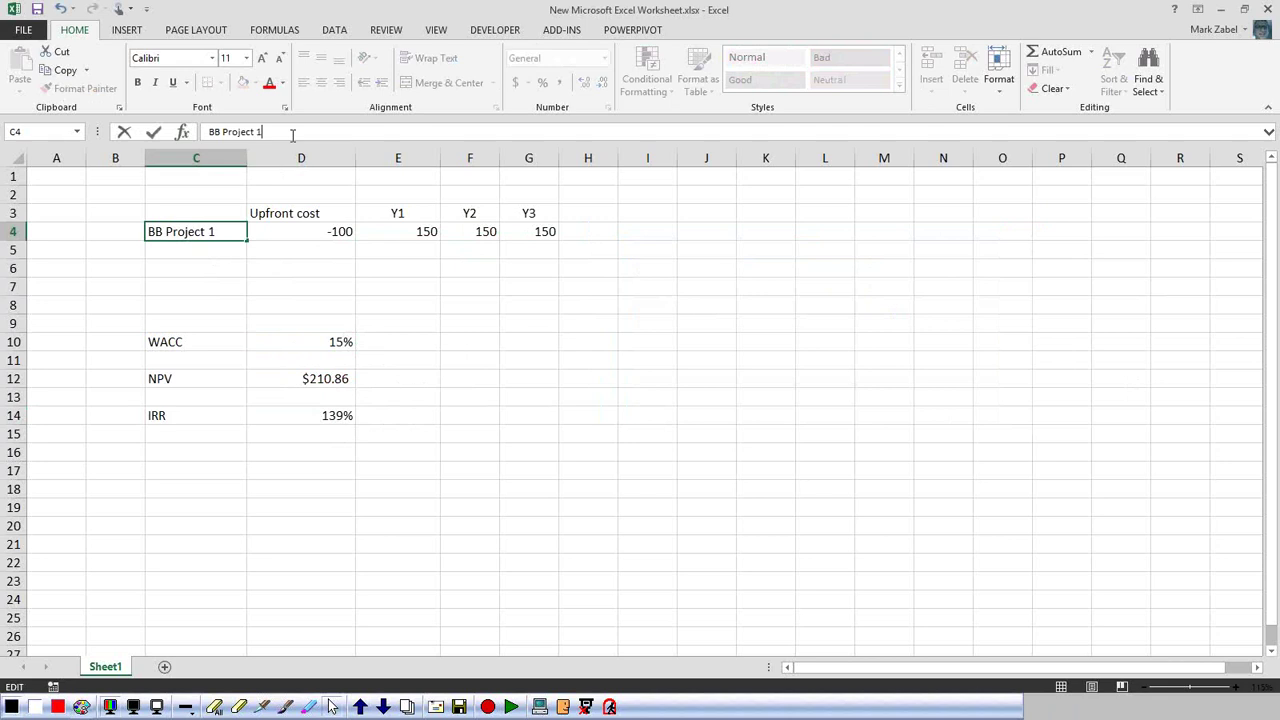
pyautogui.press('Return')
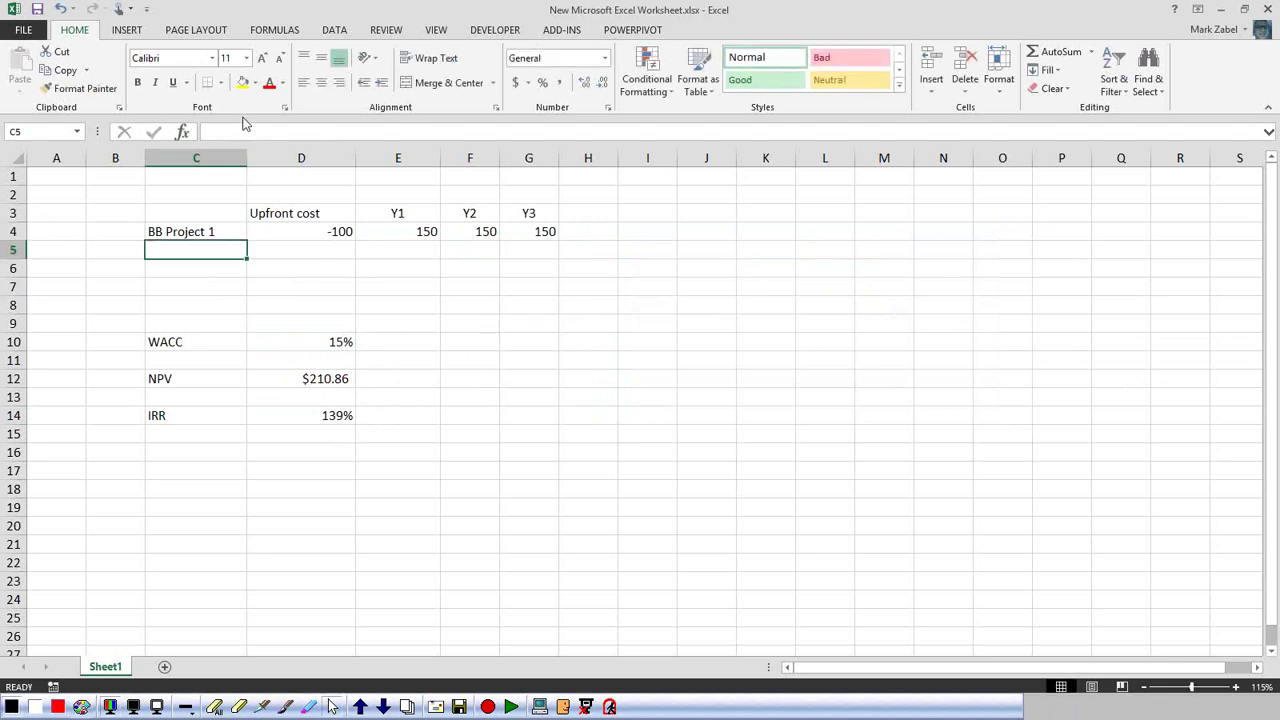
pyautogui.write('BB Project ')
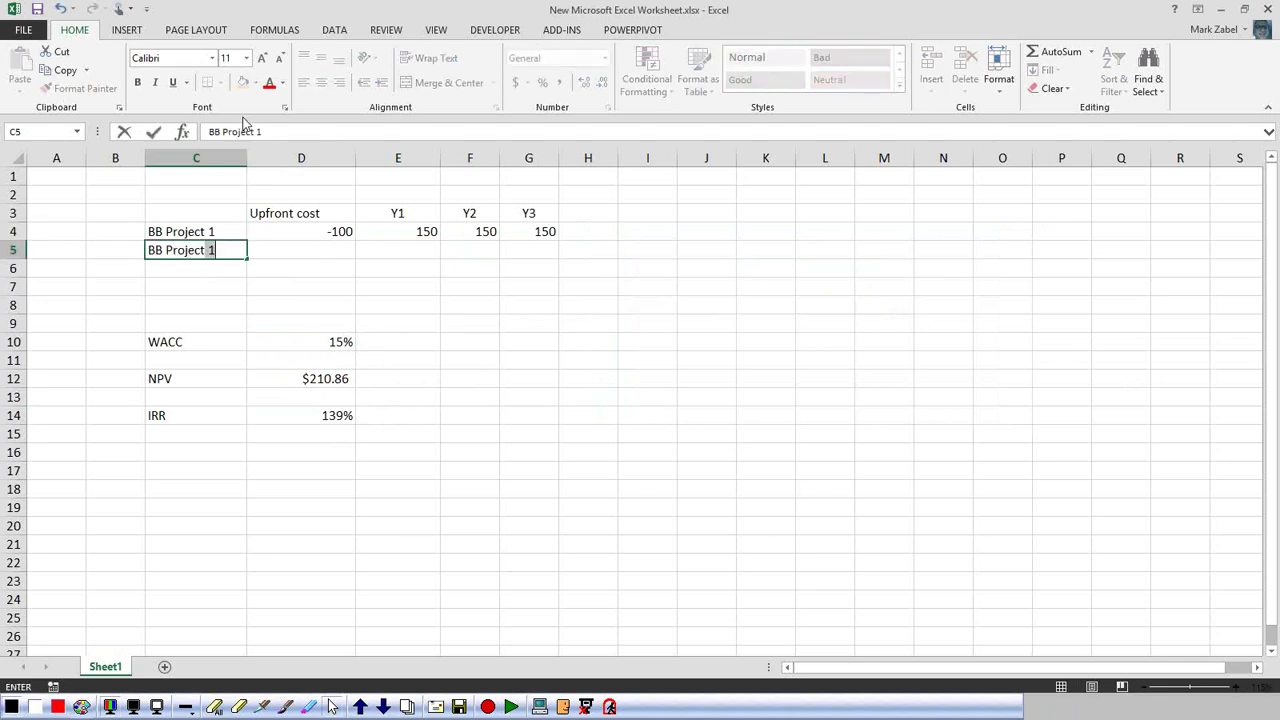
pyautogui.write('2')
pyautogui.press('Return')
# - Enter BB Project 2's upfront cost of -10 in D5 and its yearly cash flows 25, 25 and 30 in E5:G5
pyautogui.click(317, 246)
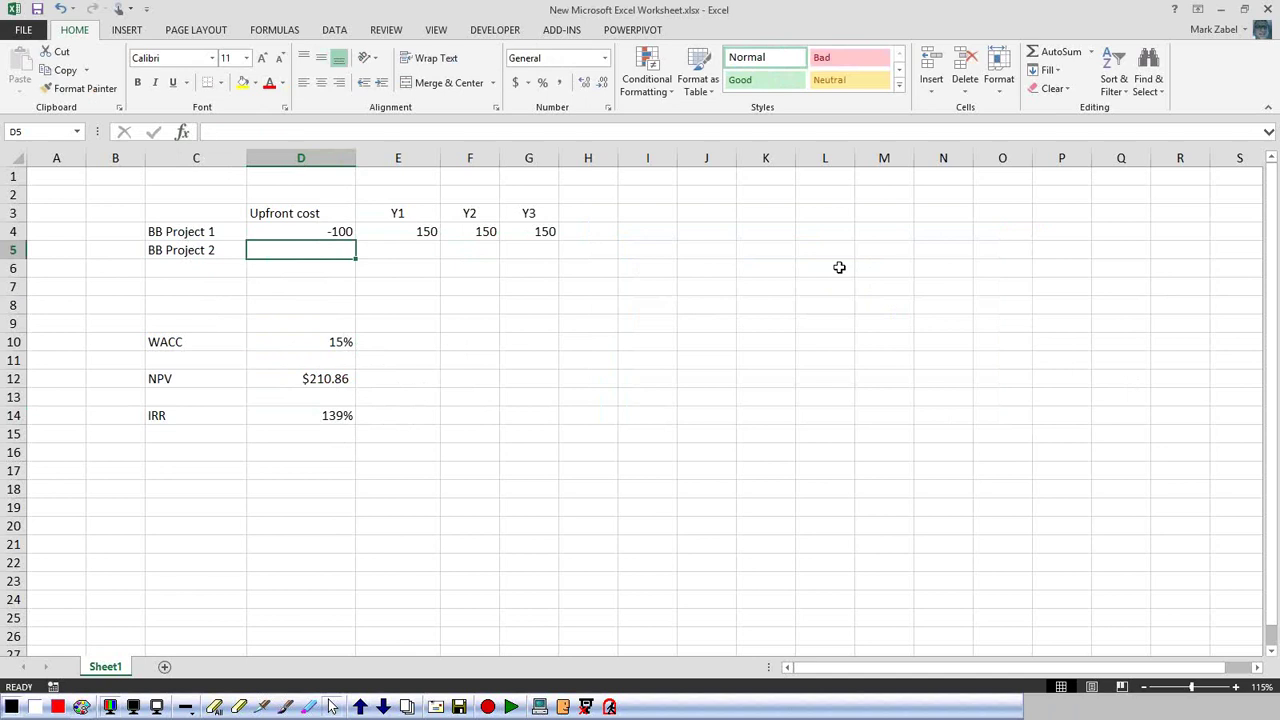
pyautogui.write('-1')
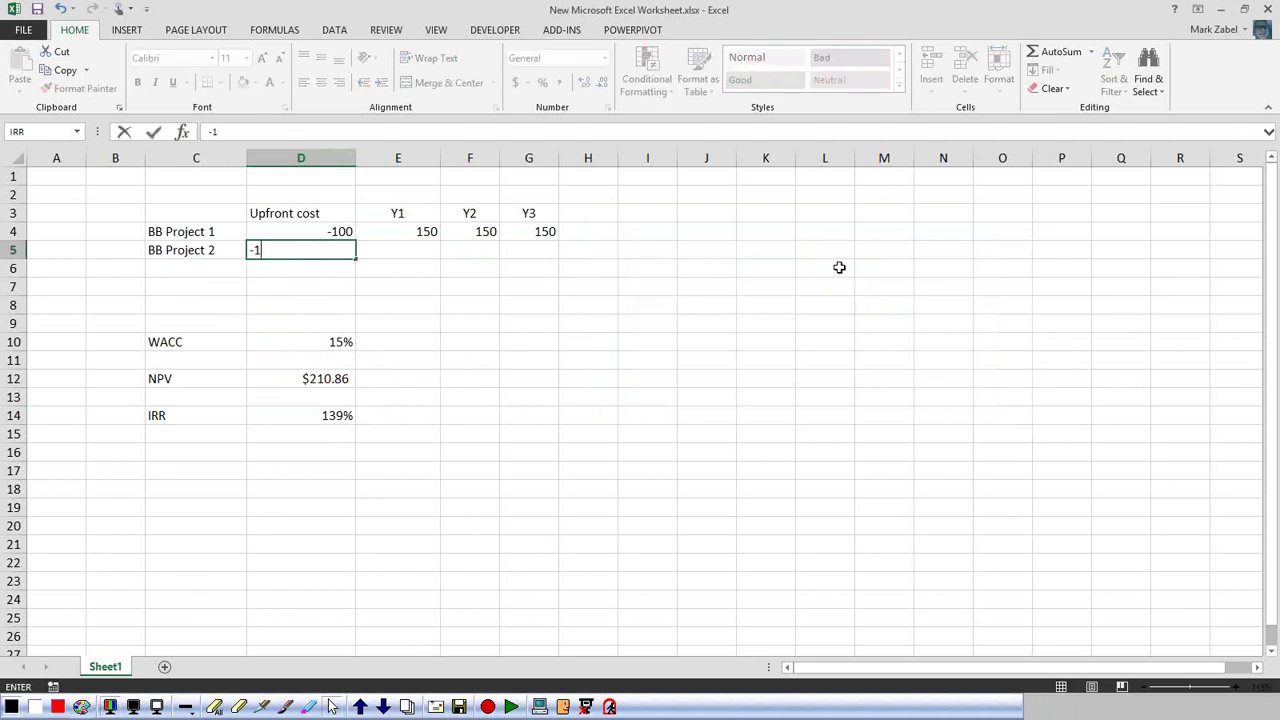
pyautogui.write('0')
pyautogui.press('Return')
pyautogui.press('Right')
pyautogui.press('Up')
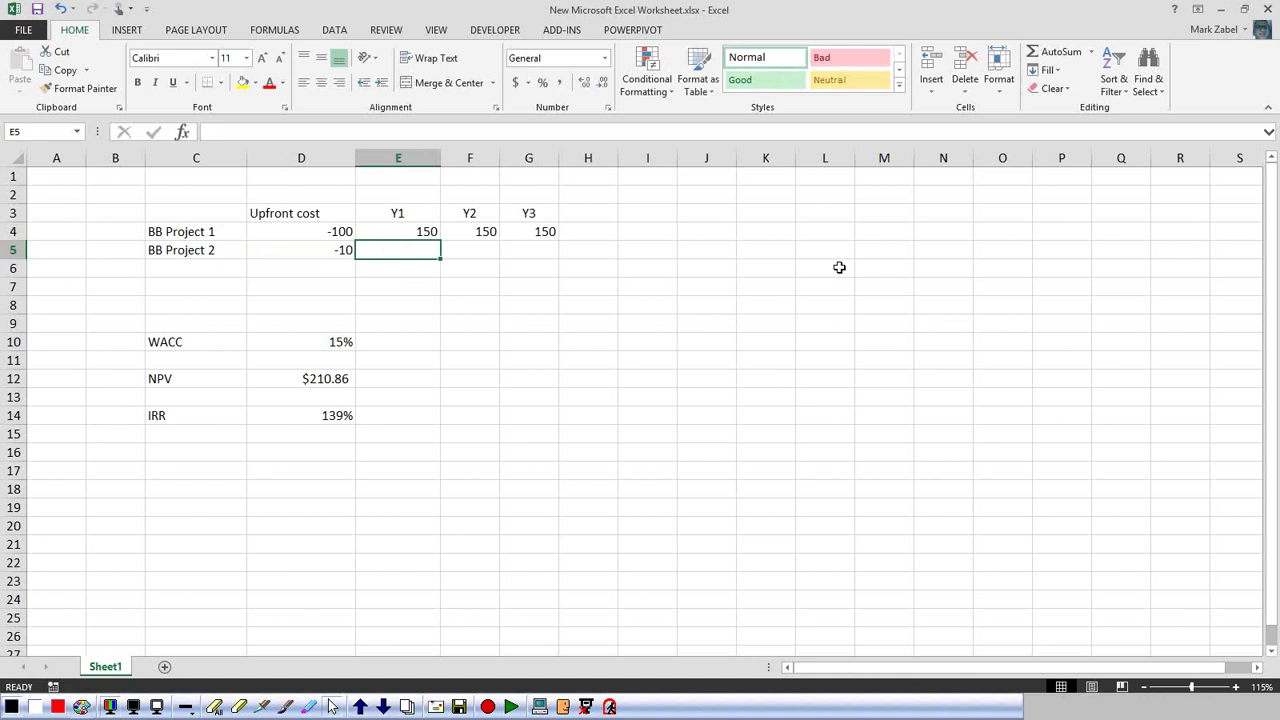
pyautogui.write('25')
pyautogui.press('Tab')
pyautogui.write('25')
pyautogui.press('Tab')
pyautogui.write('30')
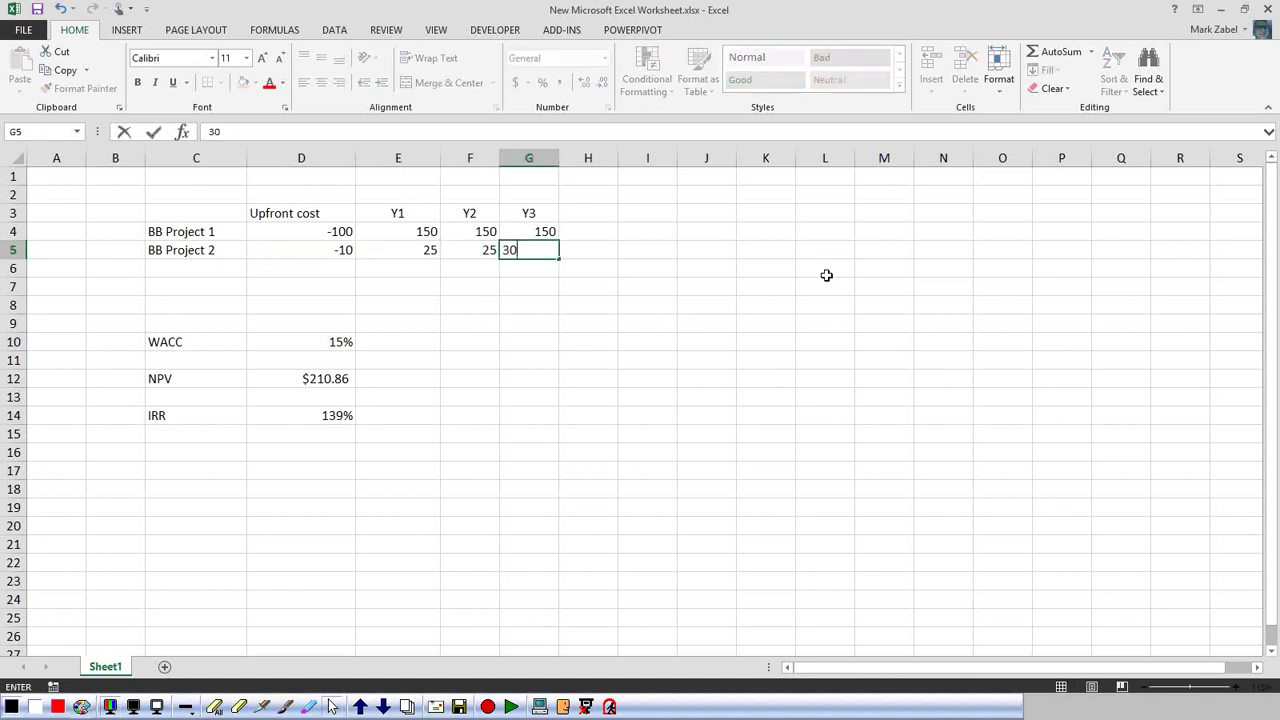
pyautogui.press('Return')
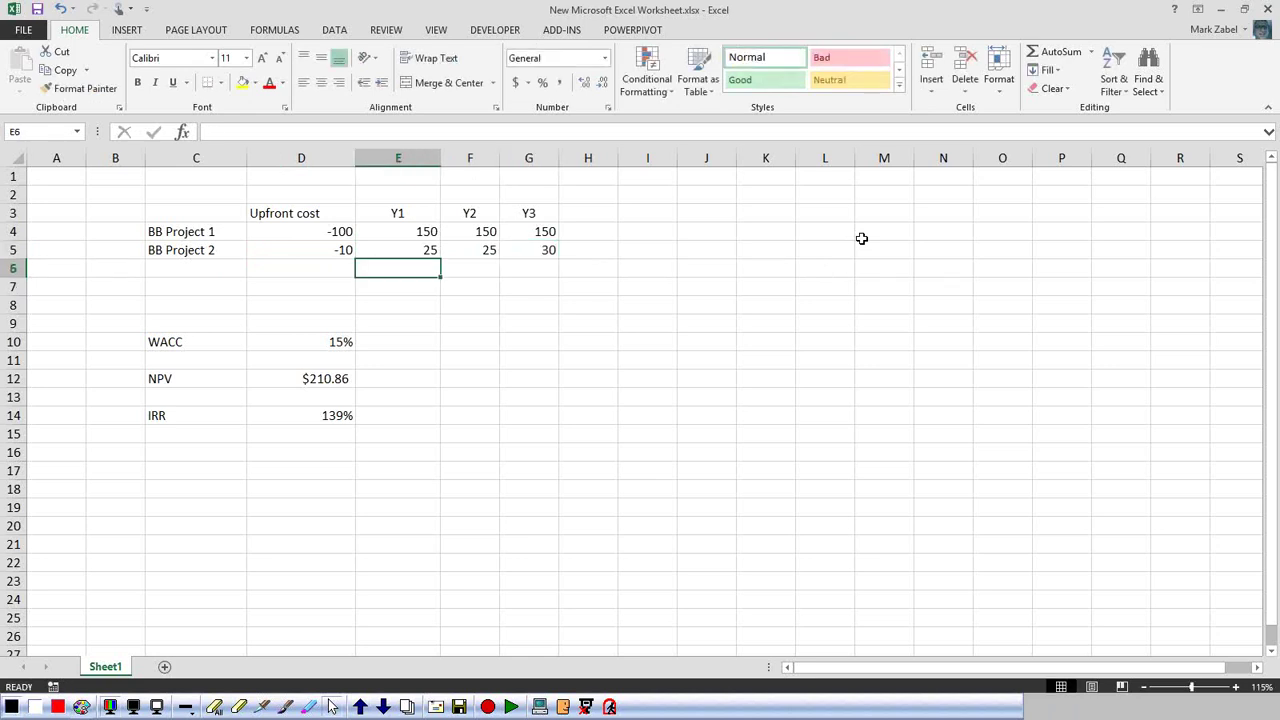
pyautogui.moveTo(397, 252); pyautogui.dragTo(530, 243)
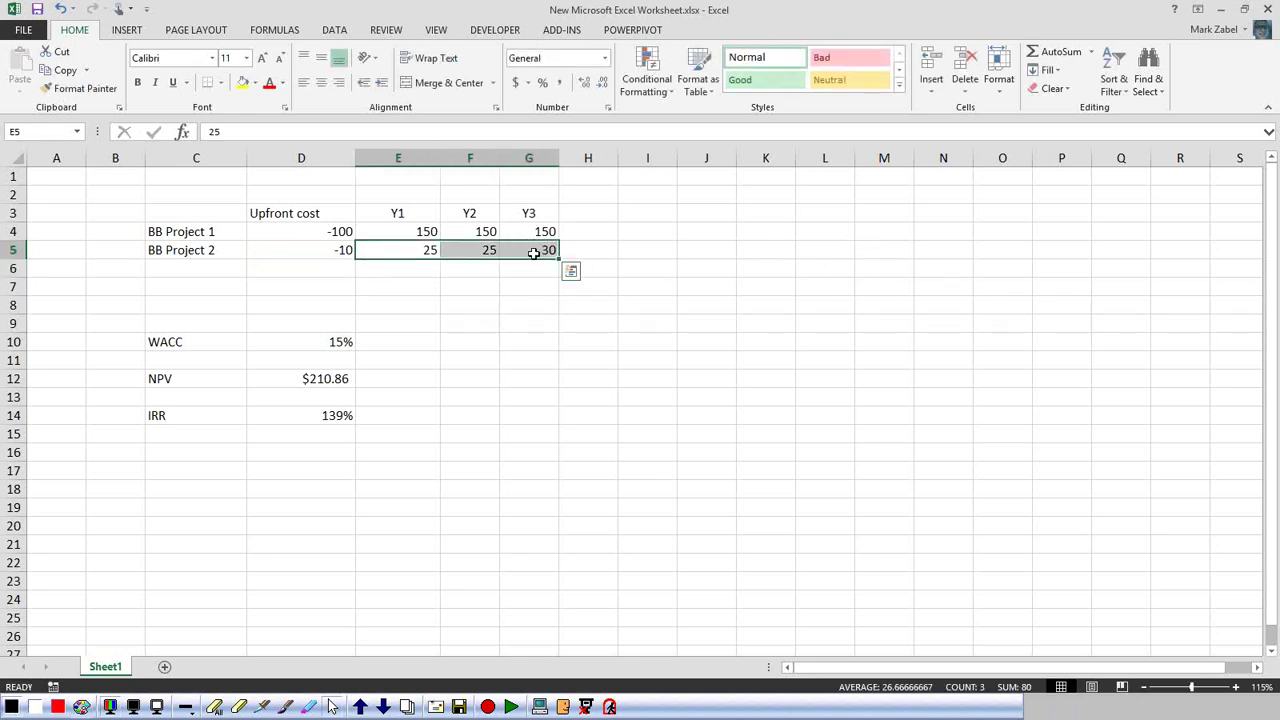
pyautogui.click(511, 251)
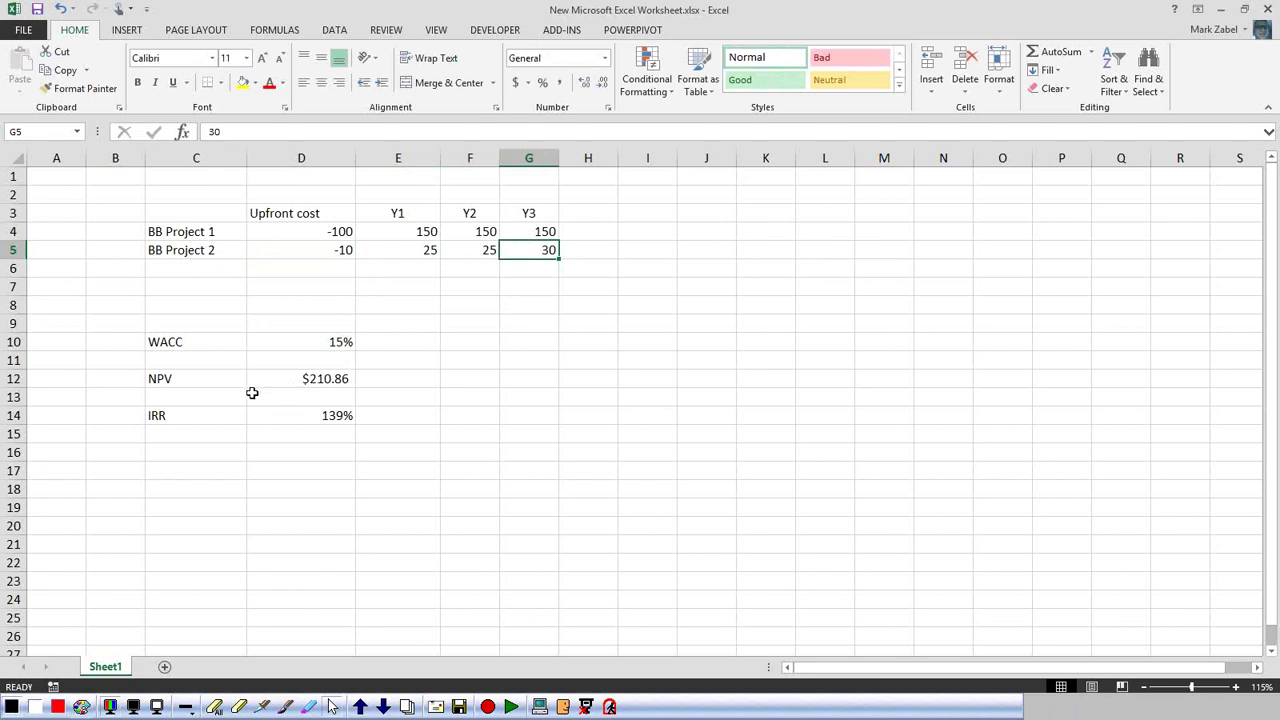
# - Rename the NPV label in C12 to NPV 1 and add the label NPV 2 in C13
pyautogui.click(197, 381)
pyautogui.click(234, 132)
pyautogui.write('1')
pyautogui.press('Return')
pyautogui.write('NPV 2')
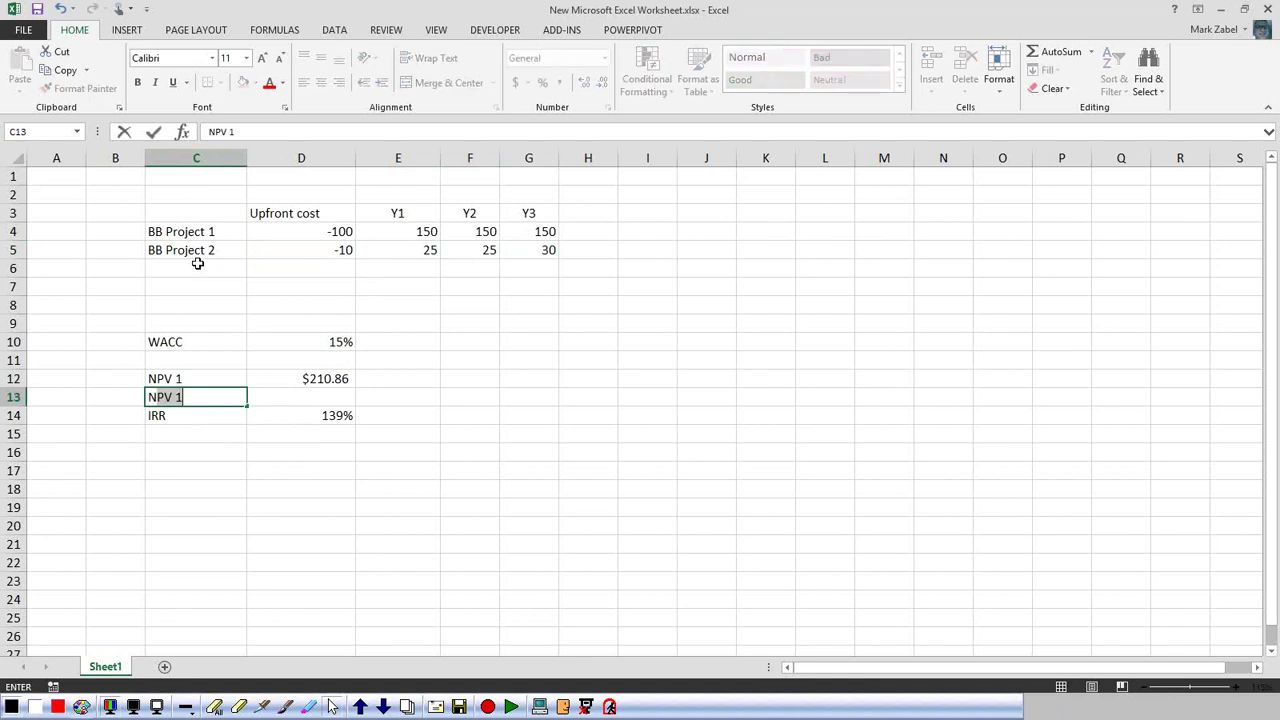
pyautogui.press('Return')
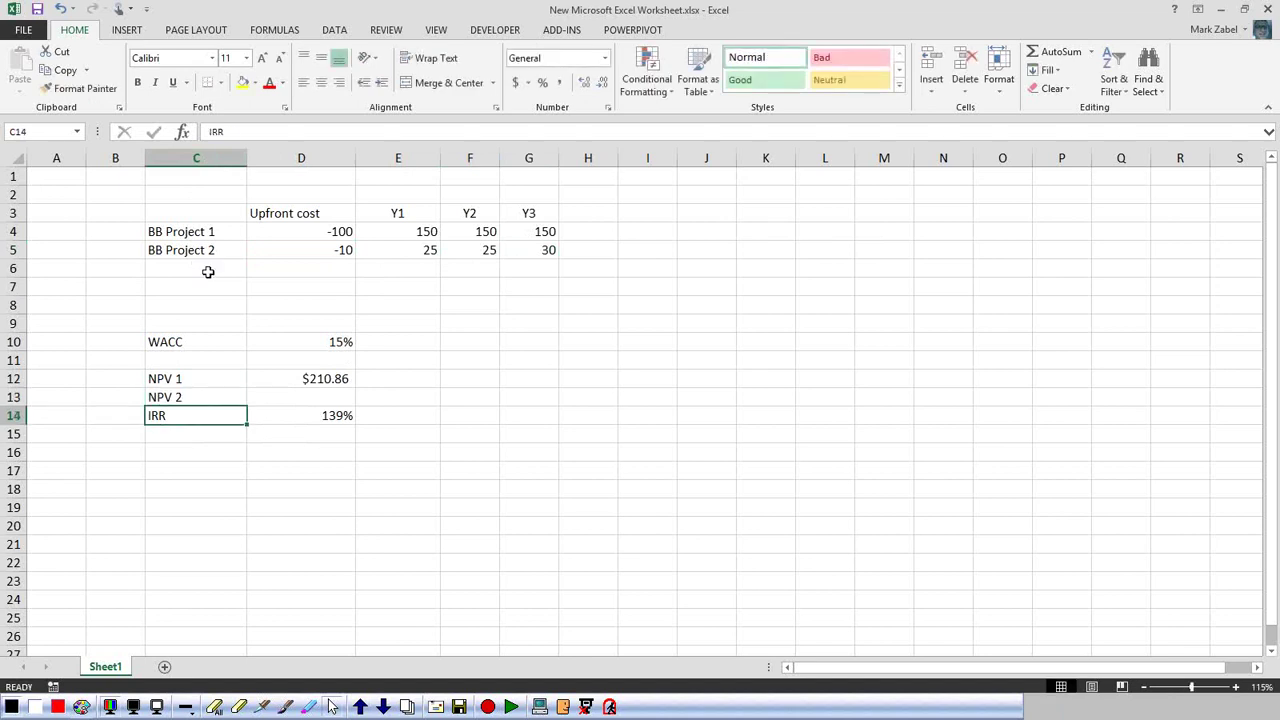
# - Move the IRR label and formula down to row 15, and label rows 15 and 16 as IRR 1 and IRR 2
pyautogui.moveTo(185, 415); pyautogui.dragTo(280, 442)
pyautogui.click(177, 434)
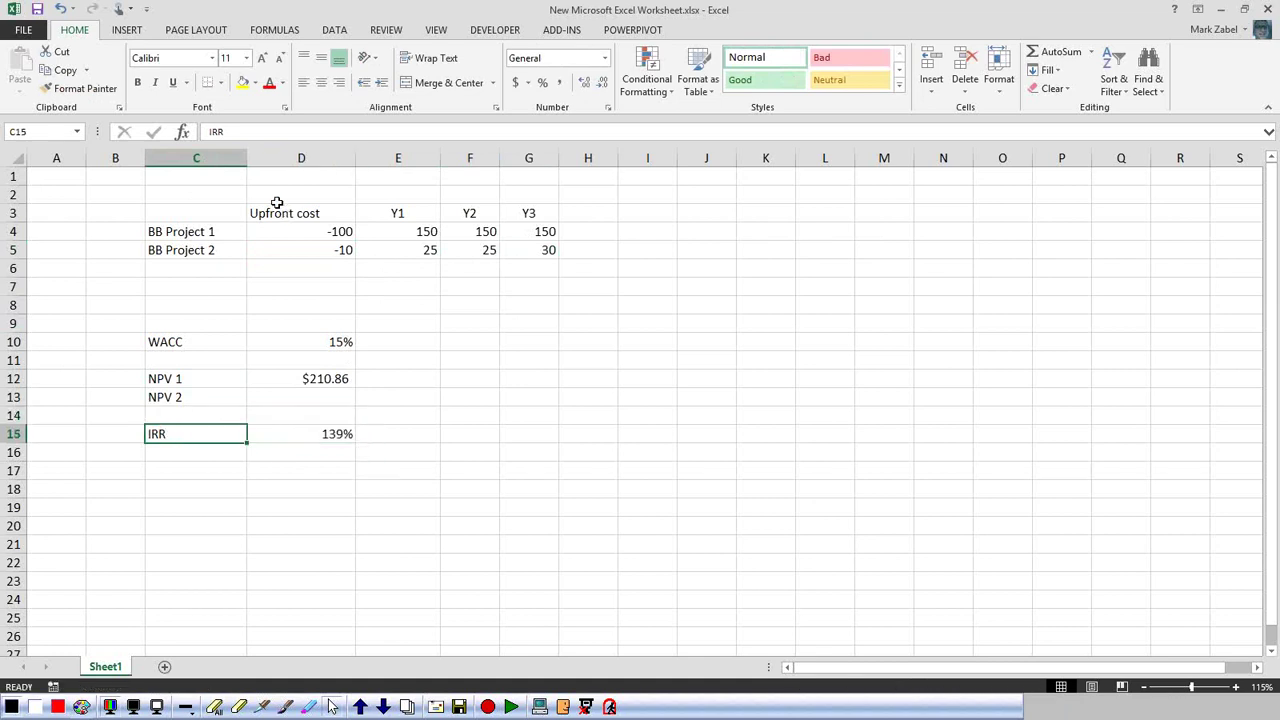
pyautogui.click(245, 132)
pyautogui.write('1')
pyautogui.press('Return')
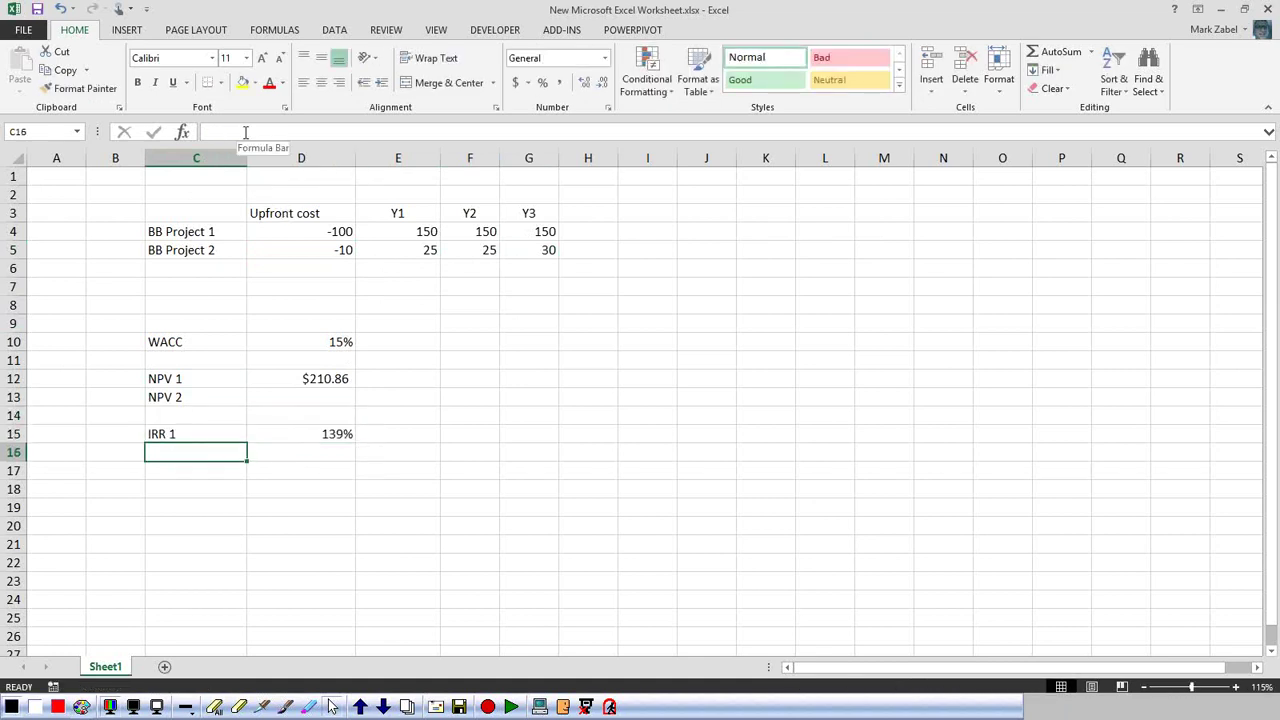
pyautogui.write('IRR 2')
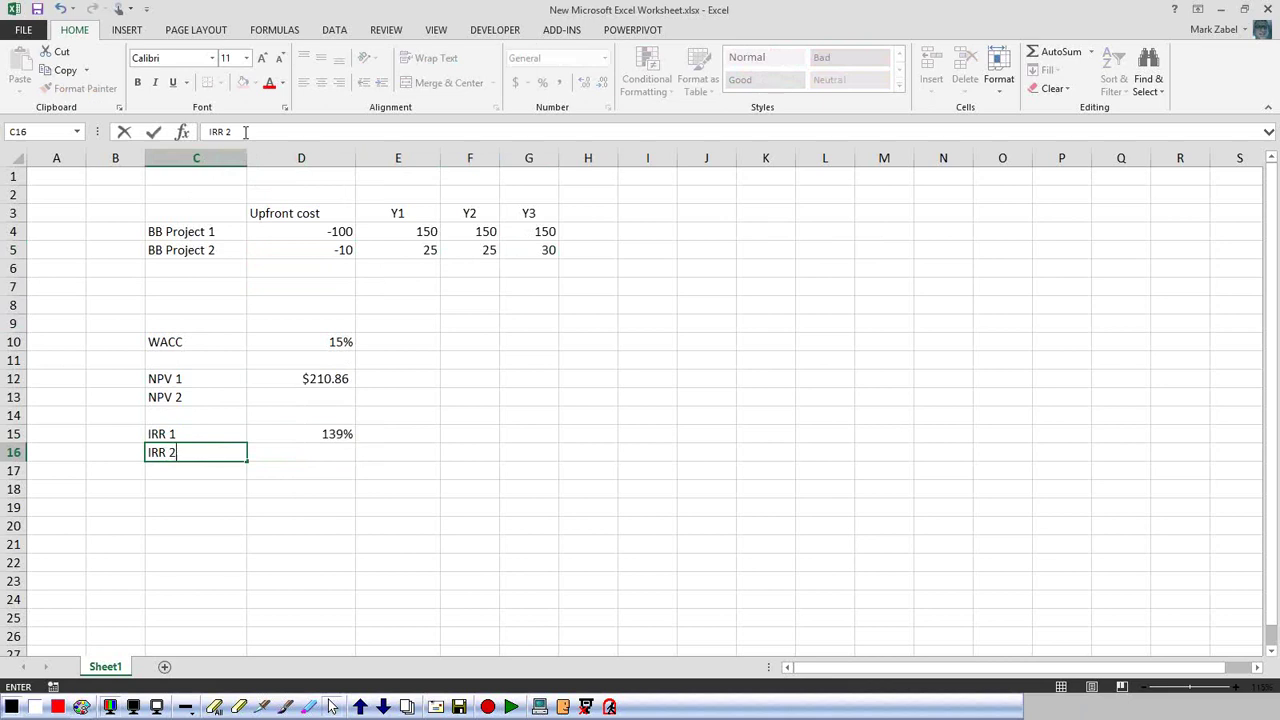
pyautogui.press('Return')
# - Begin an NPV formula in cell D13 for BB Project 2
pyautogui.click(315, 396)
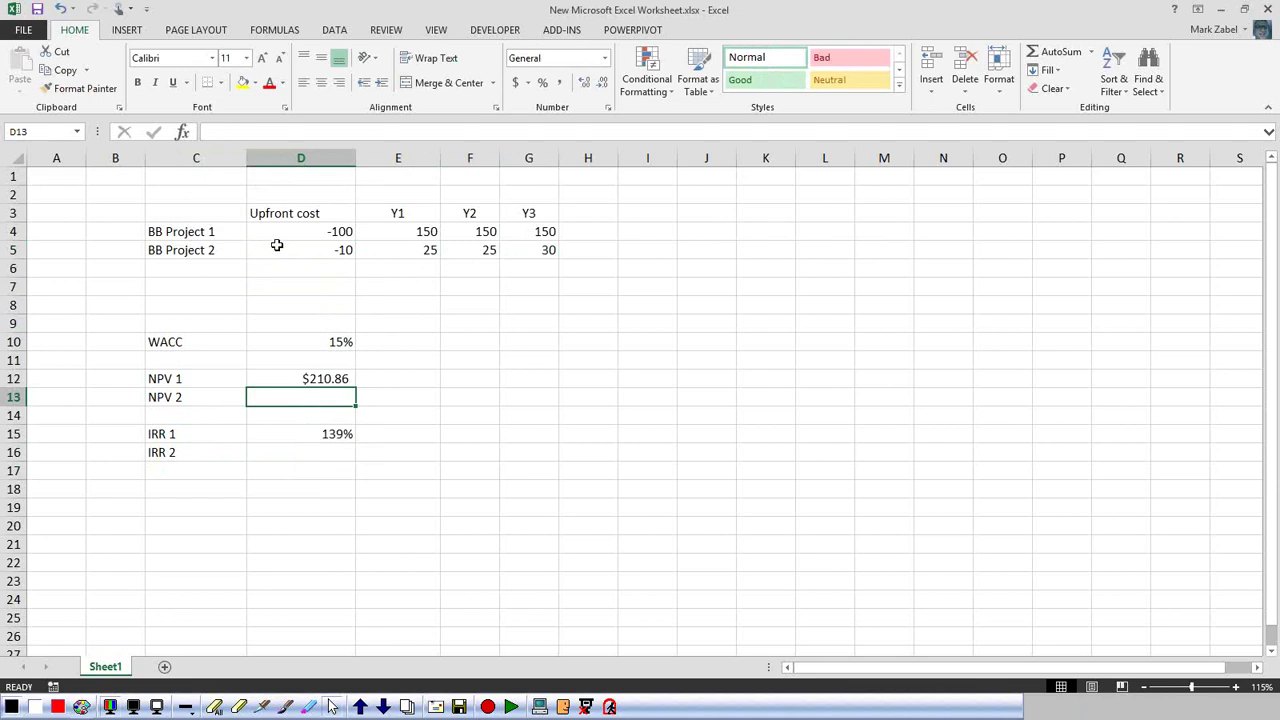
pyautogui.write('=npv')
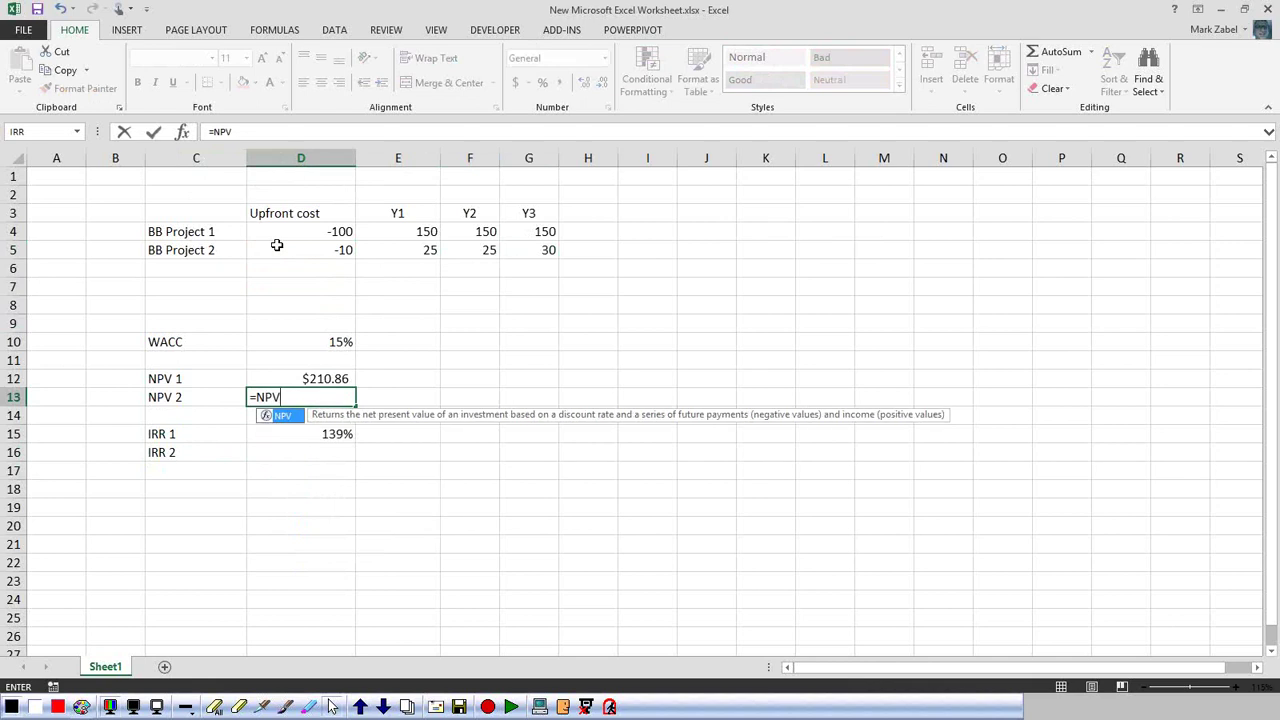
pyautogui.press('Tab')
pyautogui.write('(')
pyautogui.moveTo(314, 248); pyautogui.dragTo(548, 250)
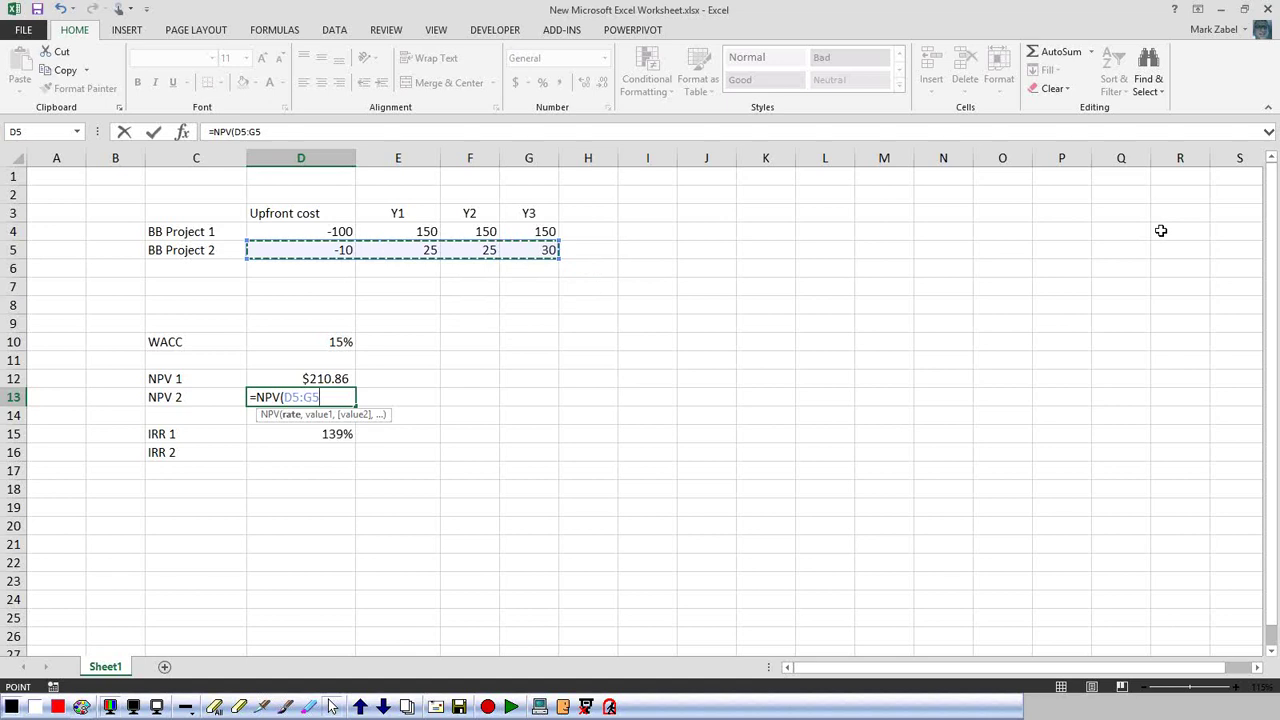
pyautogui.press('BackSpace')
pyautogui.press('BackSpace')
pyautogui.press('BackSpace')
pyautogui.press('BackSpace')
pyautogui.press('BackSpace')
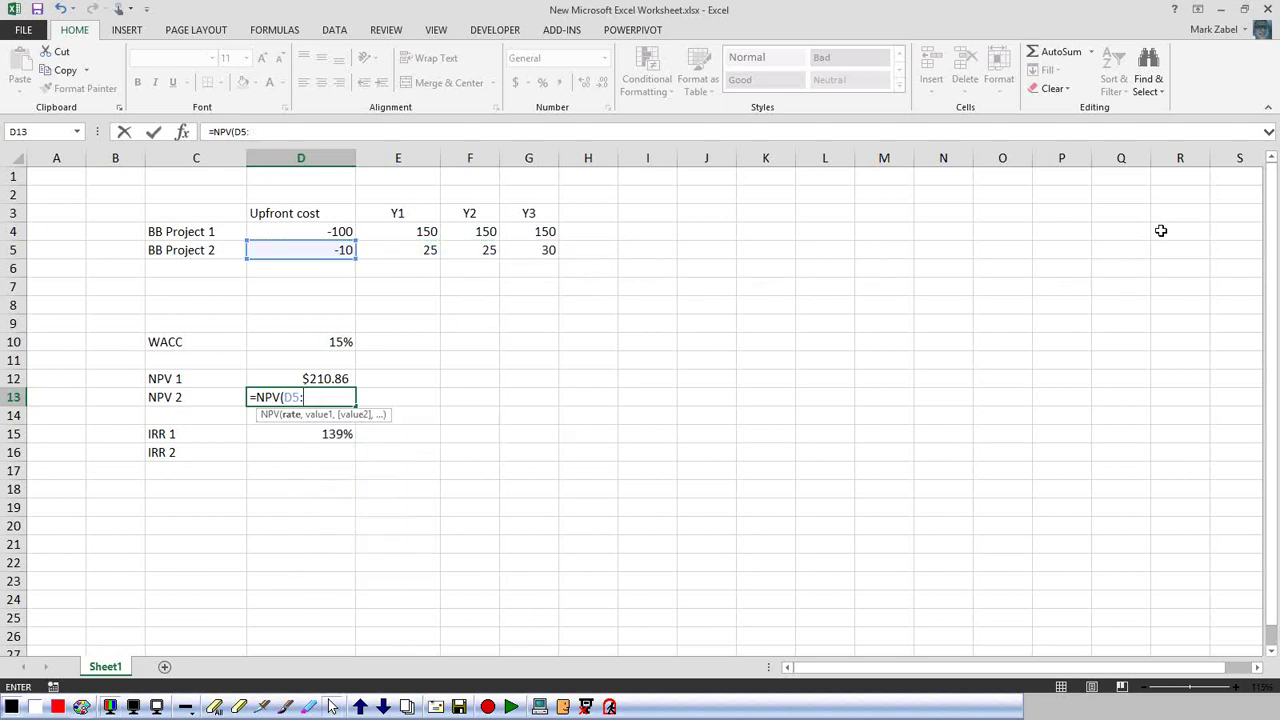
# - Complete the NPV formula in D13 with the WACC in D10 as the rate and the cash flows D5:G5 as values
pyautogui.click(328, 342)
pyautogui.write(',')
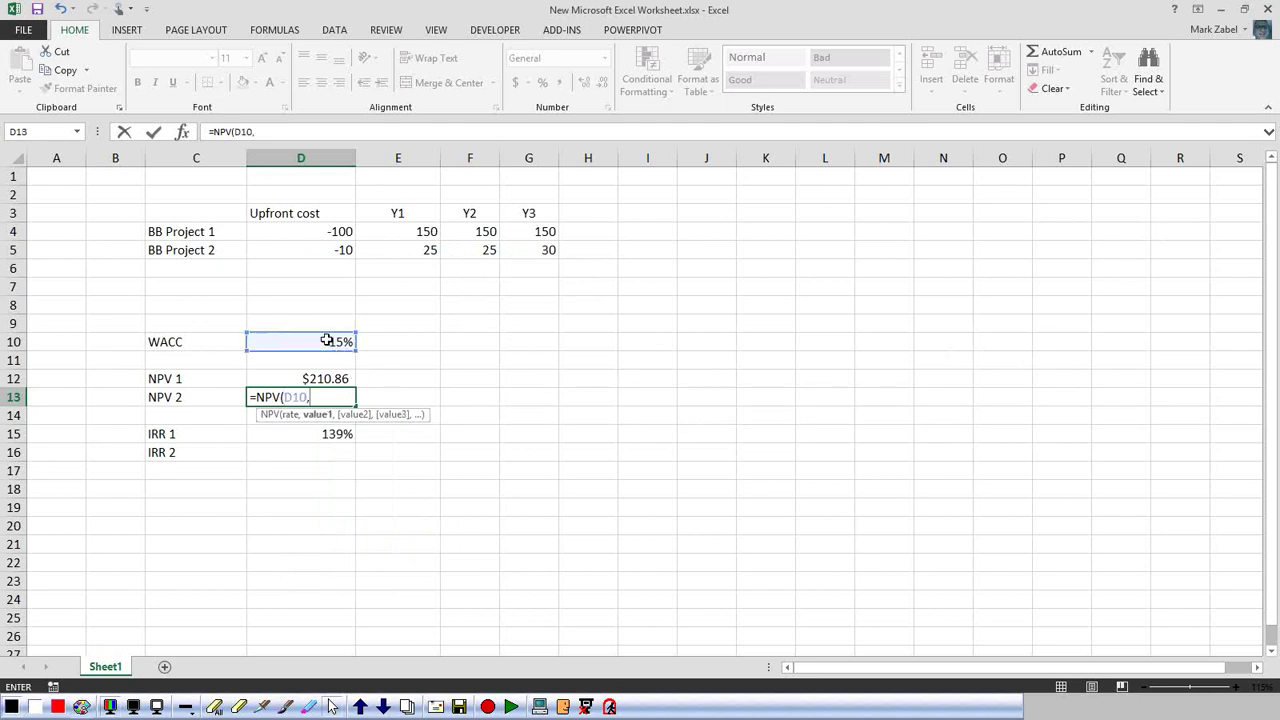
pyautogui.moveTo(313, 247); pyautogui.dragTo(555, 253)
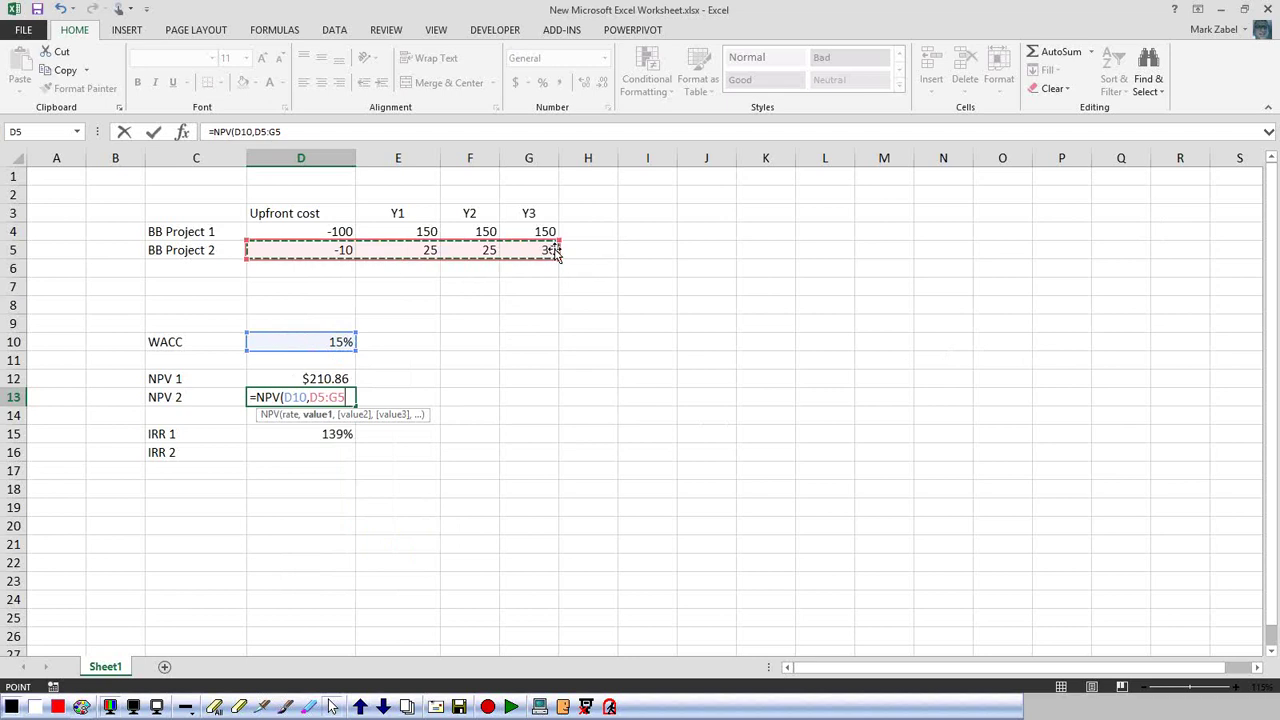
pyautogui.write(')')
pyautogui.press('Return')
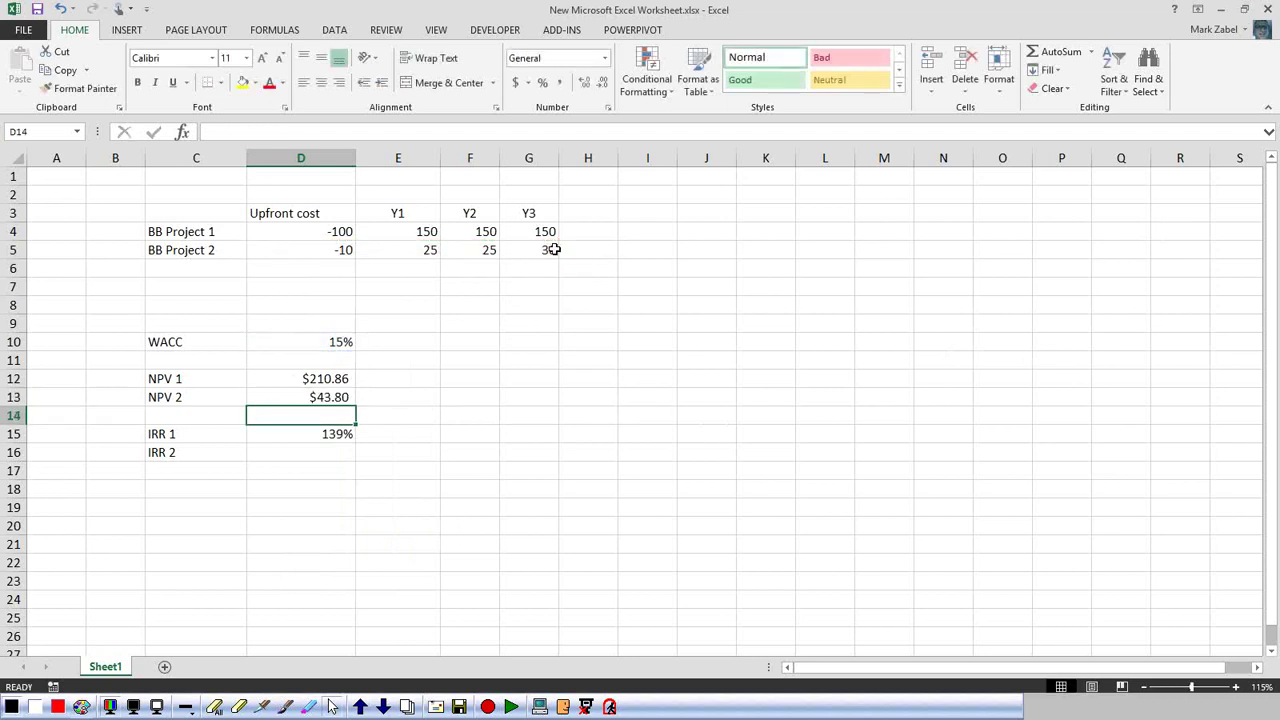
pyautogui.click(612, 297)
pyautogui.click(340, 395)
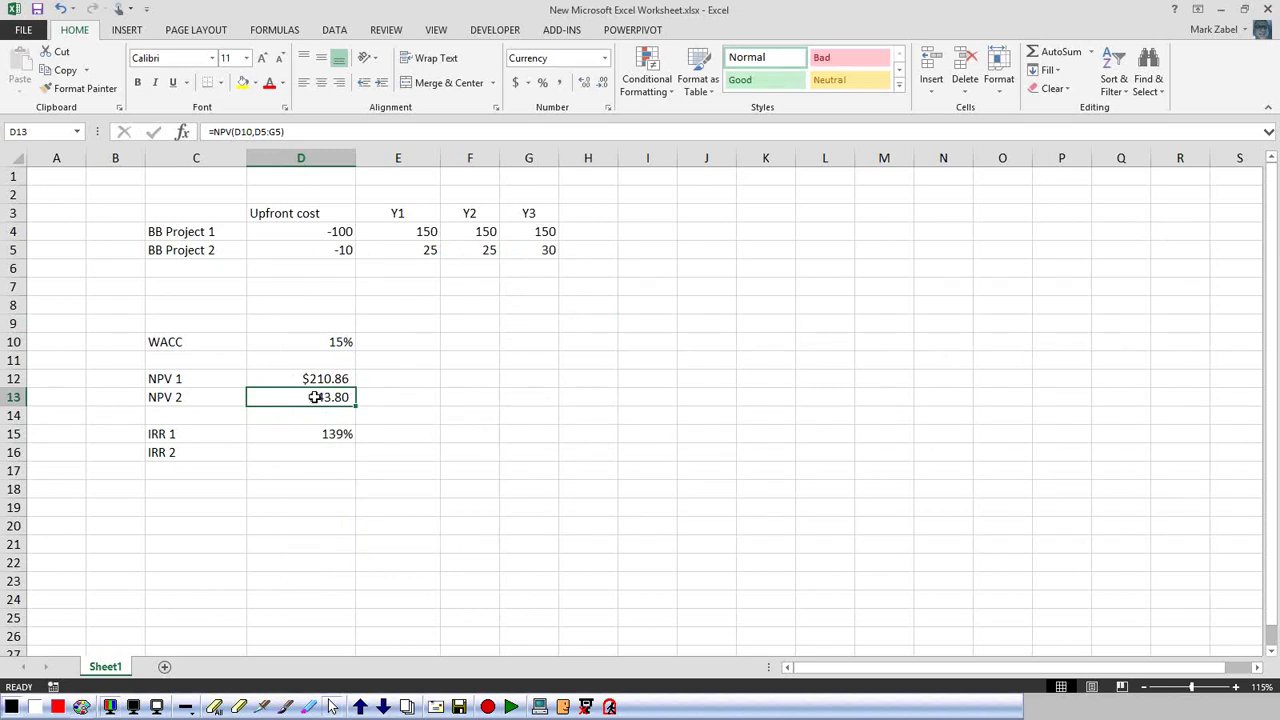
# - Calculate BB Project 2's IRR in D16 from the cash flows D5:G5 with a guess of 1
pyautogui.click(304, 447)
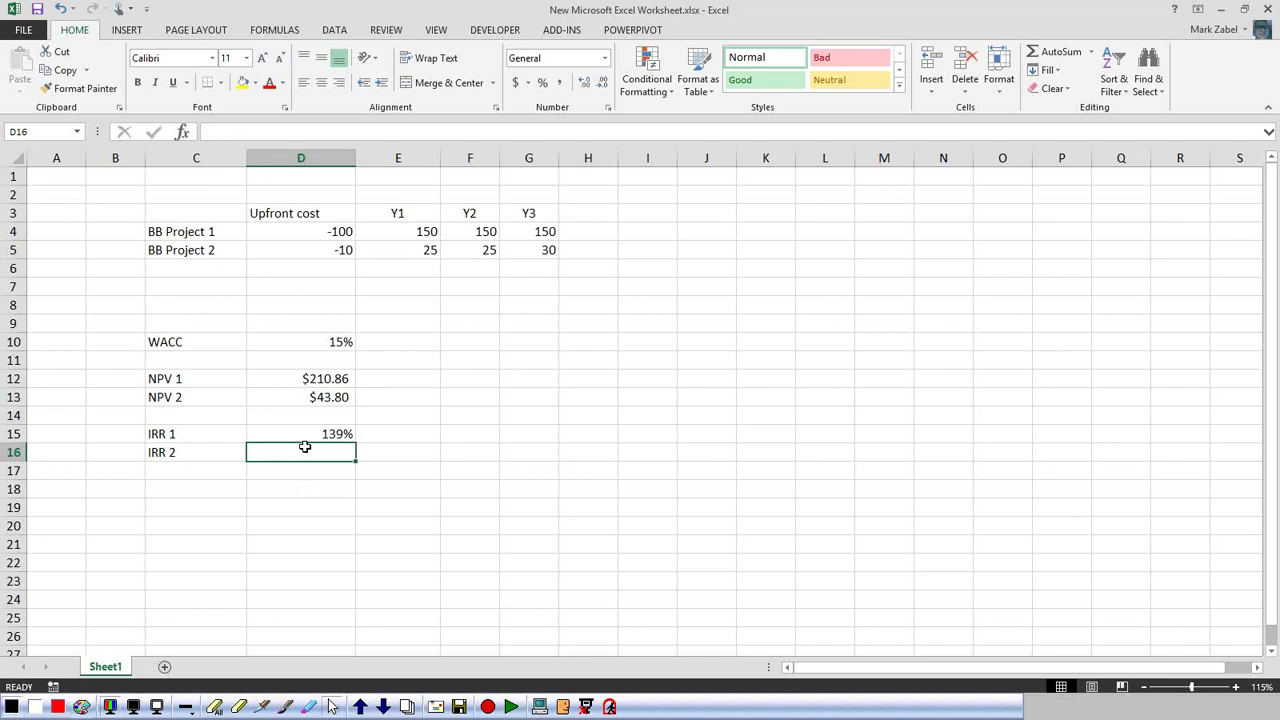
pyautogui.write('=IRR(')
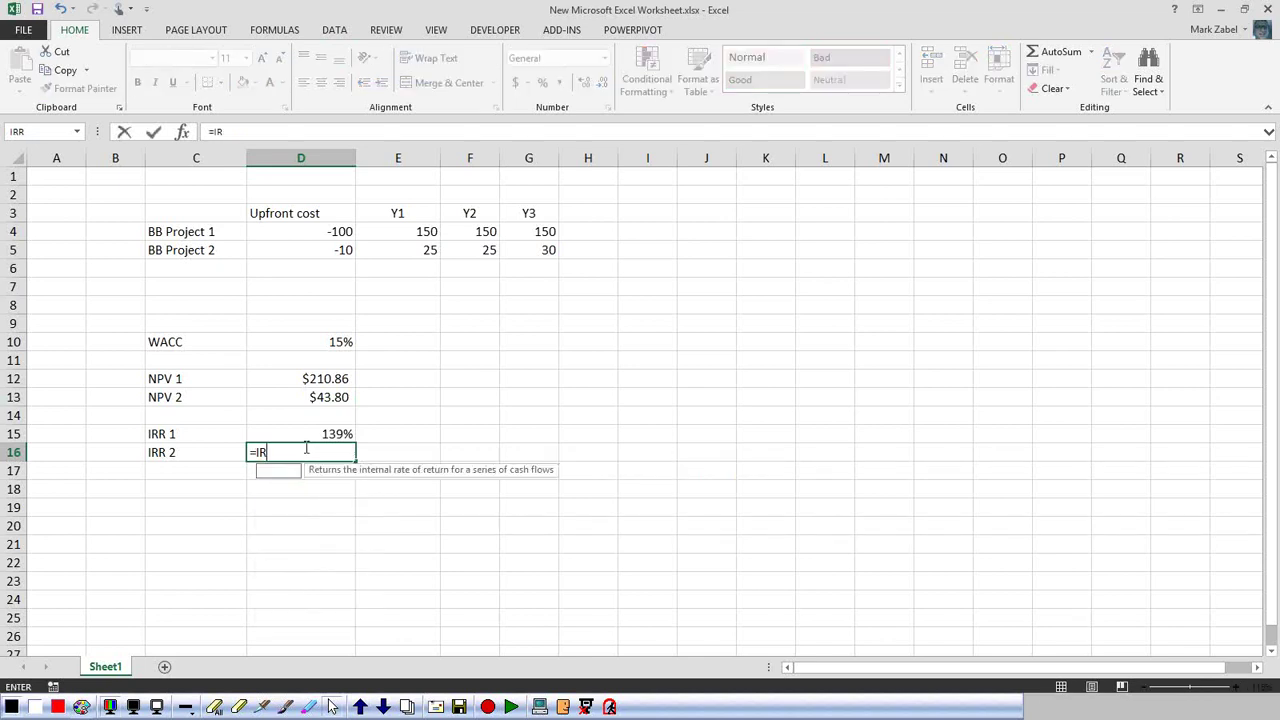
pyautogui.moveTo(318, 250); pyautogui.dragTo(528, 249)
pyautogui.write(',1)')
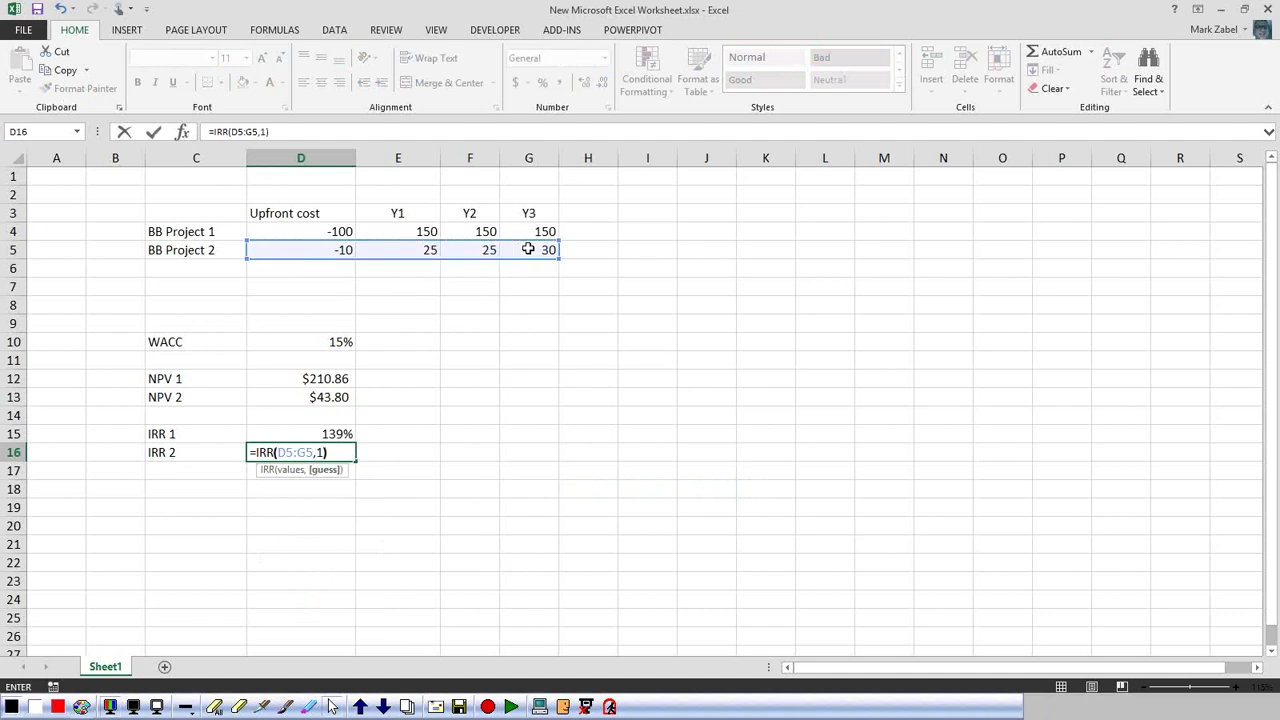
pyautogui.press('Return')
# - Compare the IRR and NPV results of the two projects against BB Project 2's cash flows
pyautogui.click(318, 450)
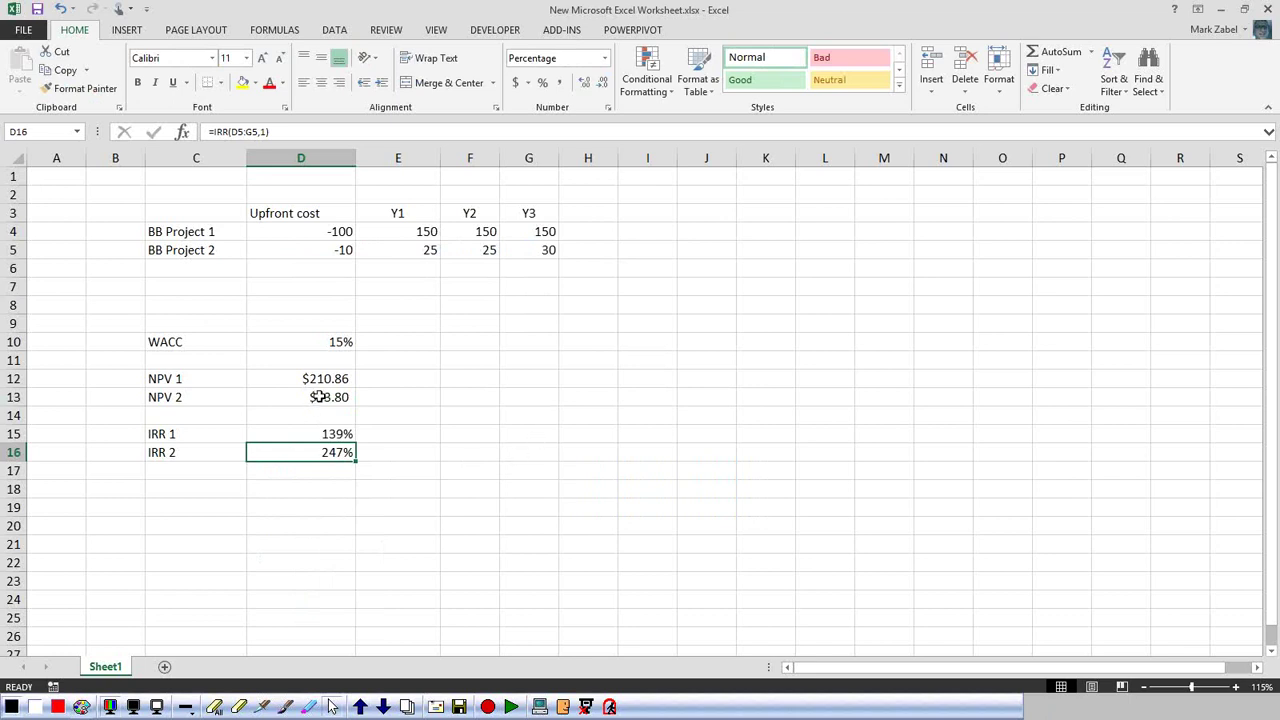
pyautogui.click(336, 433)
pyautogui.click(340, 452)
pyautogui.click(336, 397)
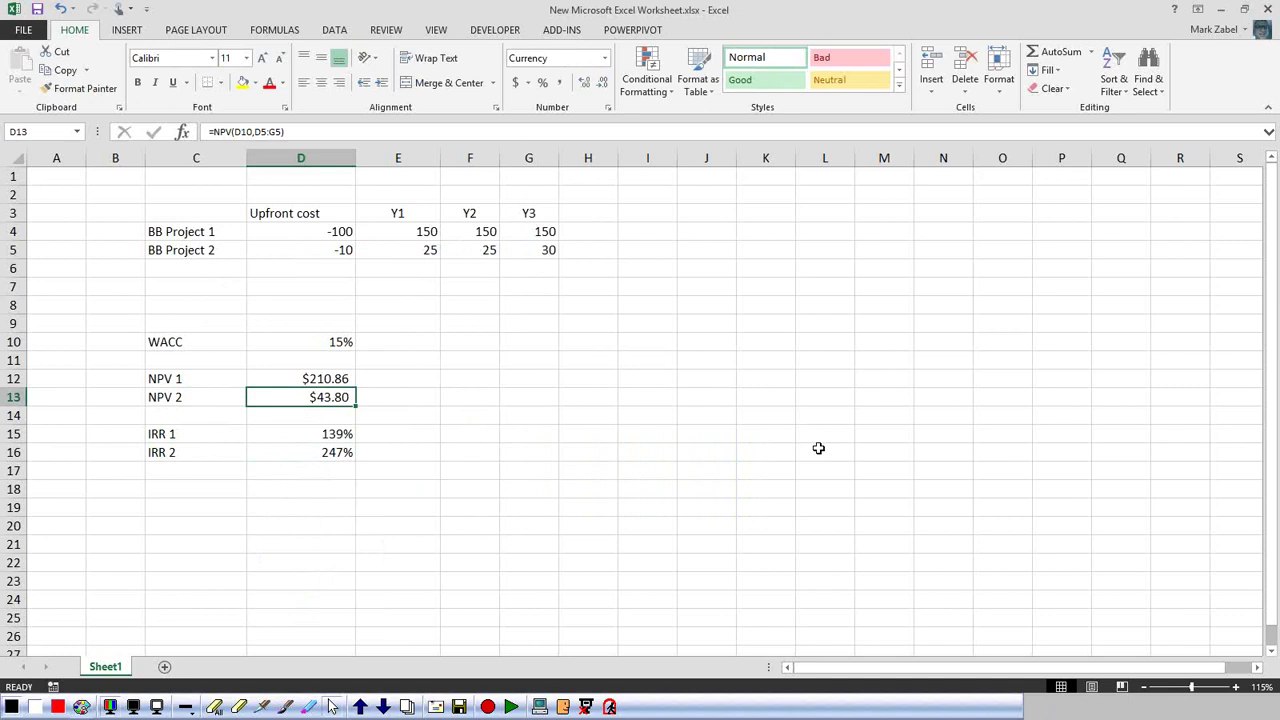
pyautogui.moveTo(260, 254); pyautogui.dragTo(552, 249)
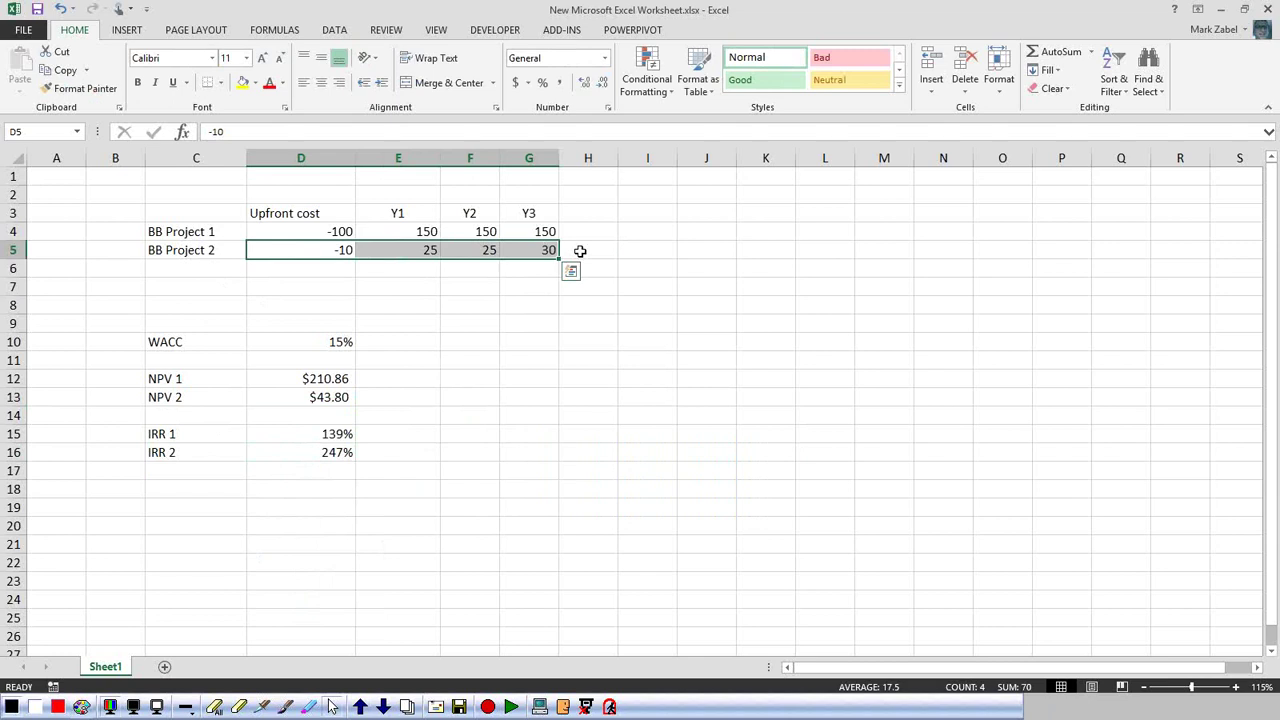
pyautogui.click(300, 451)
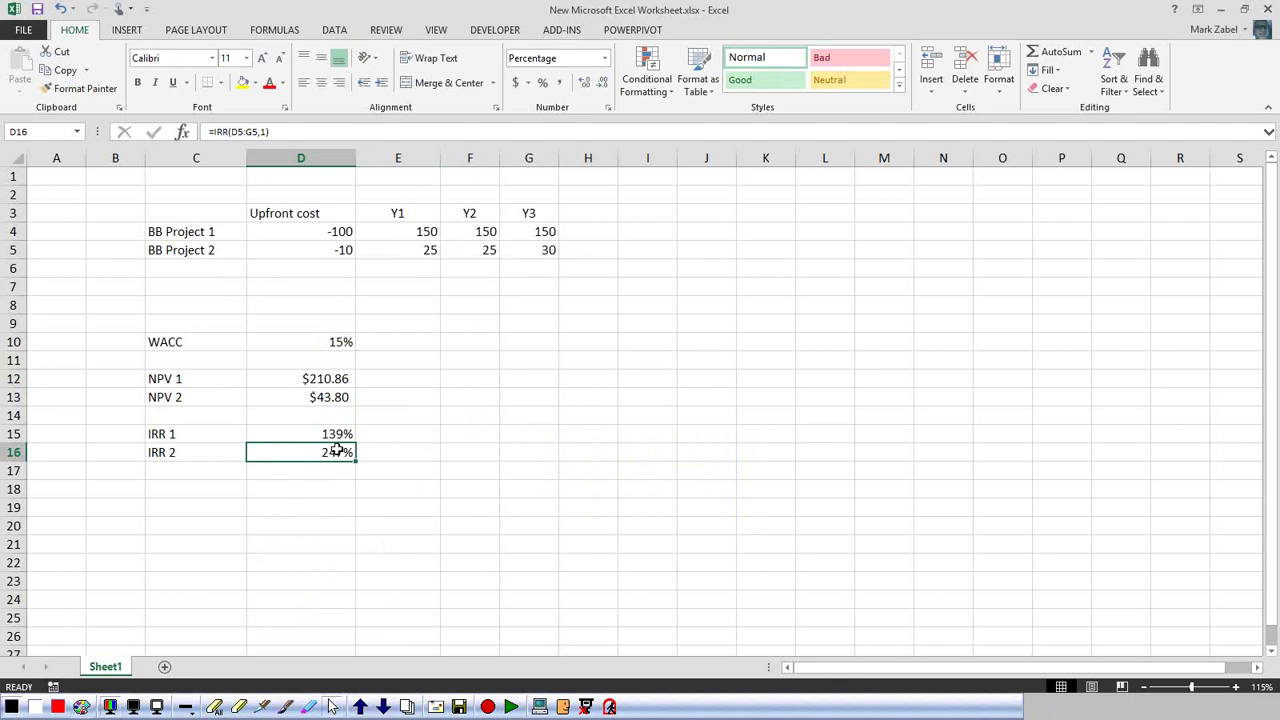
# - Move the WACC, NPV and IRR block C10:D16 up two rows so that it starts in row 8
pyautogui.moveTo(154, 343); pyautogui.dragTo(337, 450)
pyautogui.moveTo(266, 334); pyautogui.dragTo(265, 302)
pyautogui.click(516, 364)
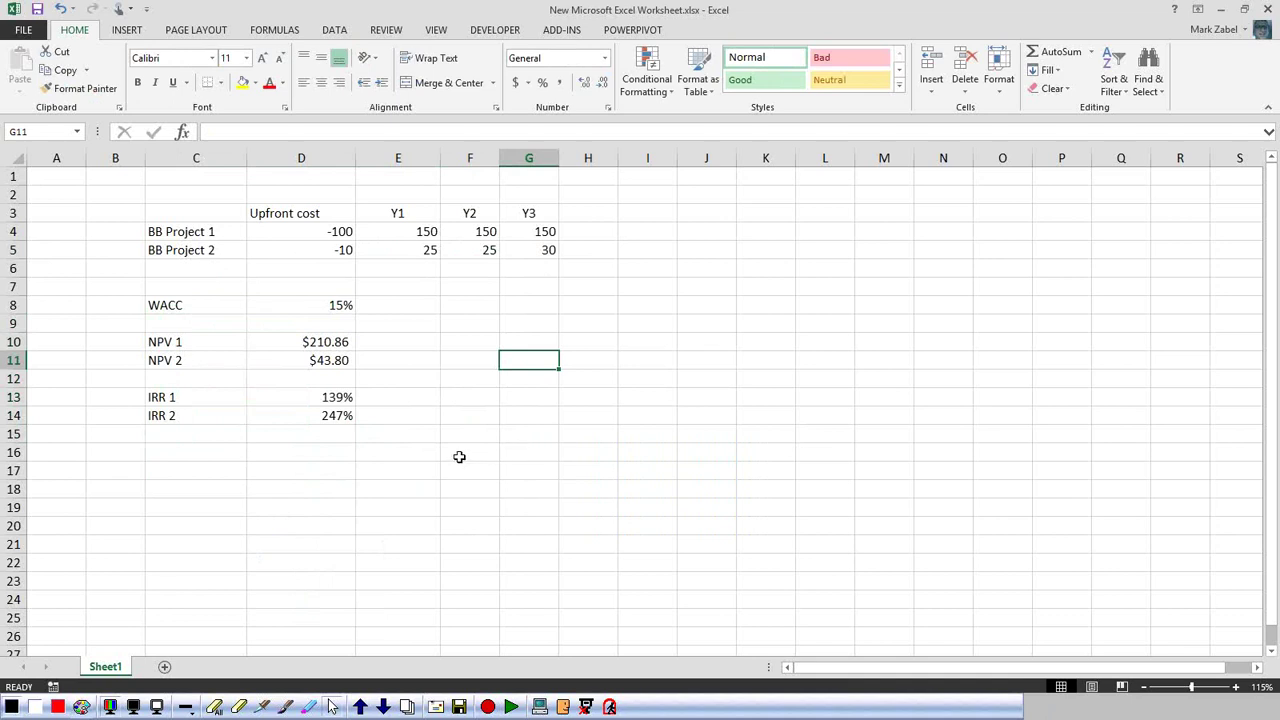
# - Remove the guess argument from the IRR 2 formula in D14 so that it reads =IRR(D5:G5)
pyautogui.click(336, 415)
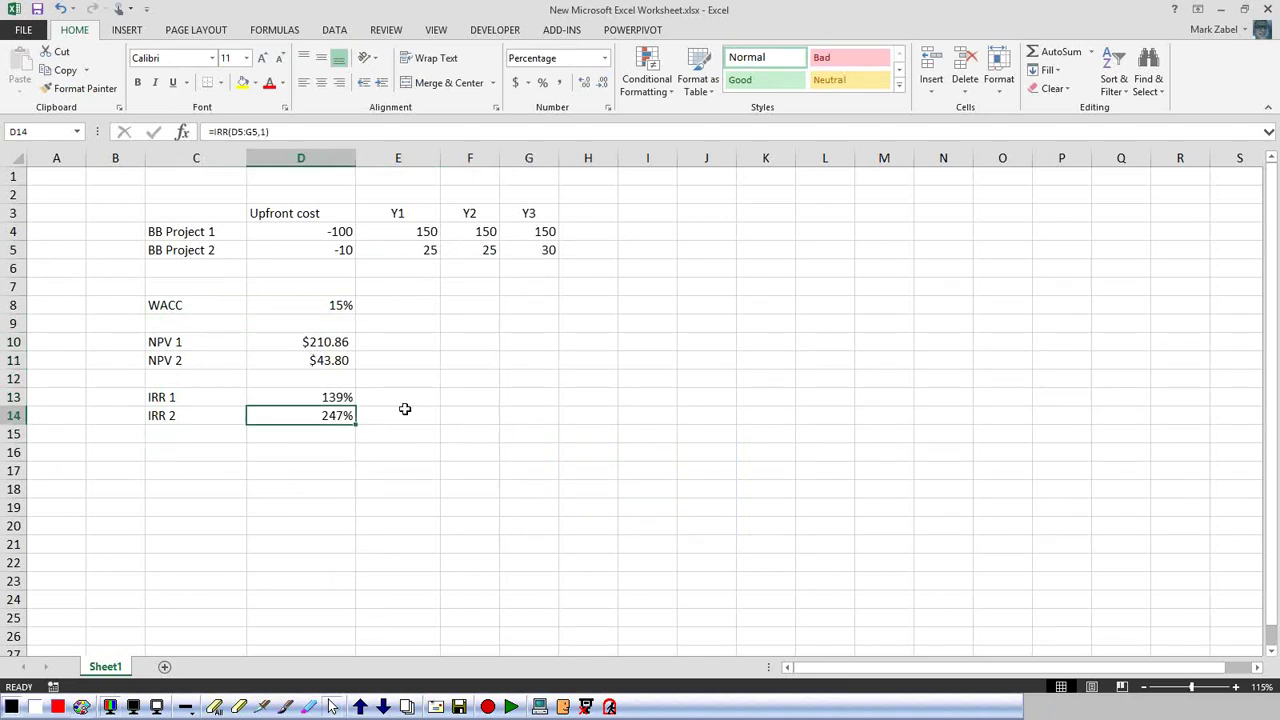
pyautogui.click(553, 131)
pyautogui.press('BackSpace')
pyautogui.press('BackSpace')
pyautogui.press('BackSpace')
pyautogui.write(',')
pyautogui.press('BackSpace')
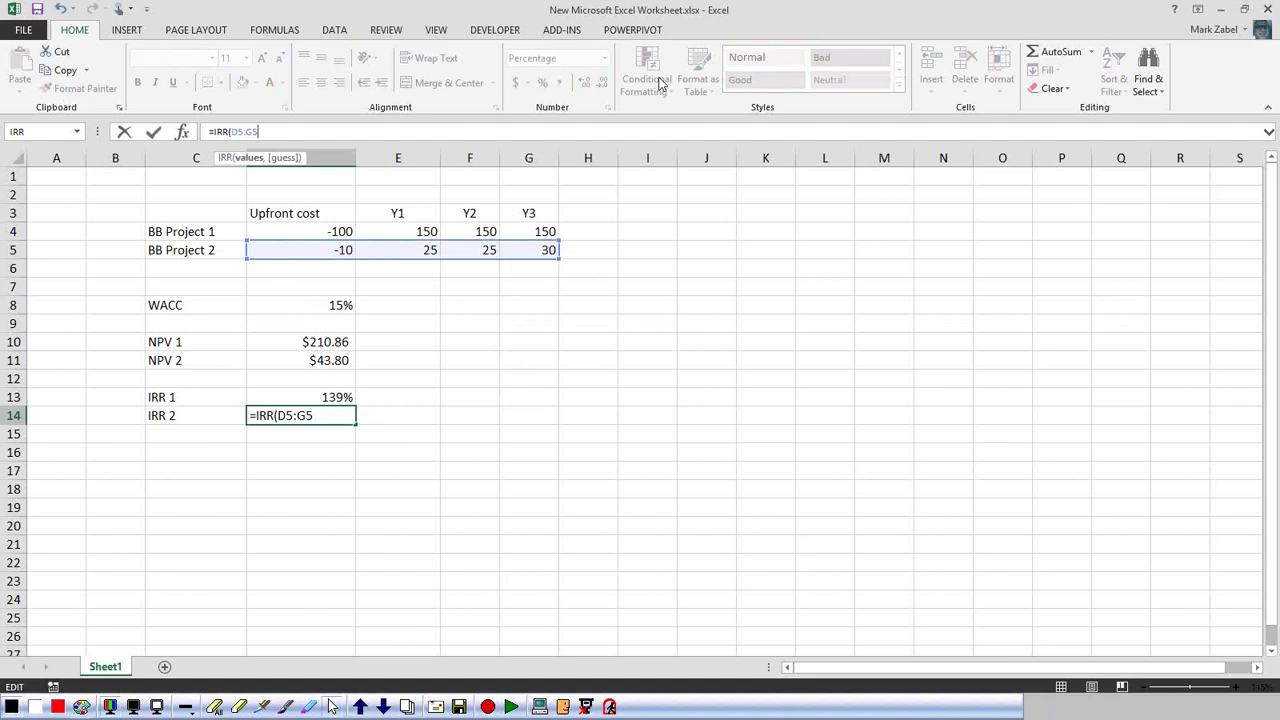
pyautogui.write(')')
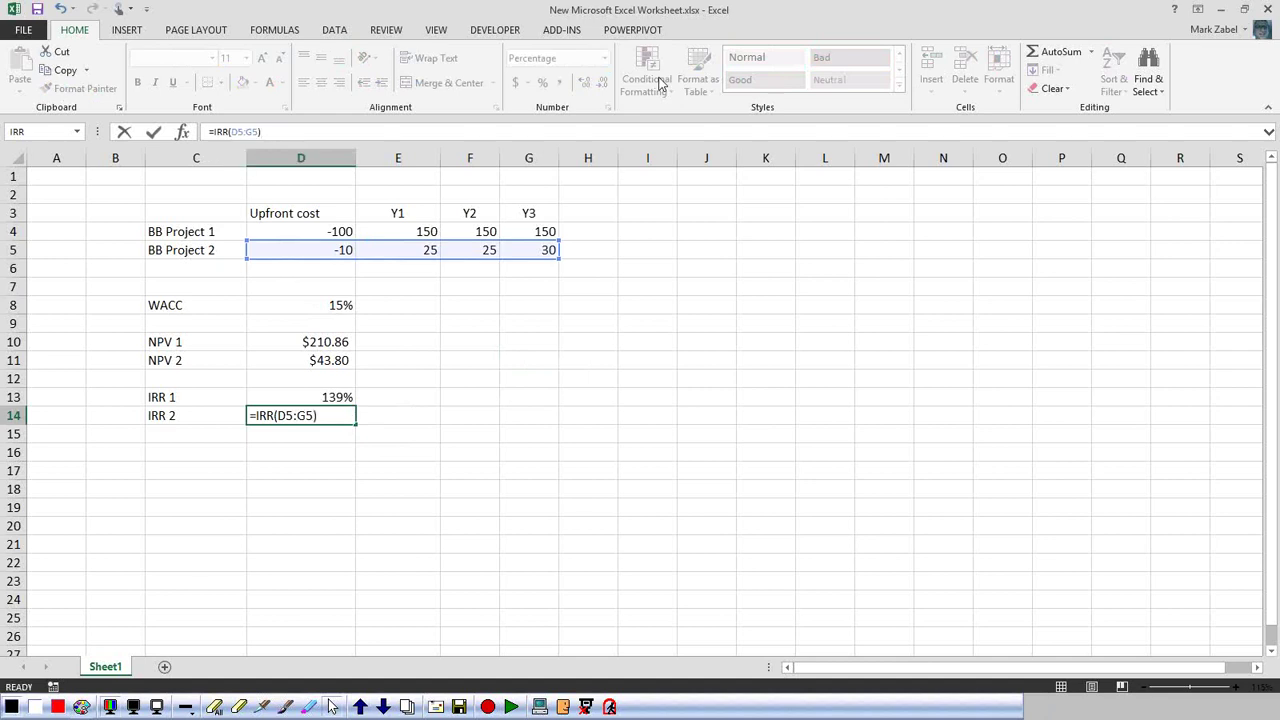
# - Commit the IRR 2 formula =IRR(D5:G5) in D14
pyautogui.press('Return')
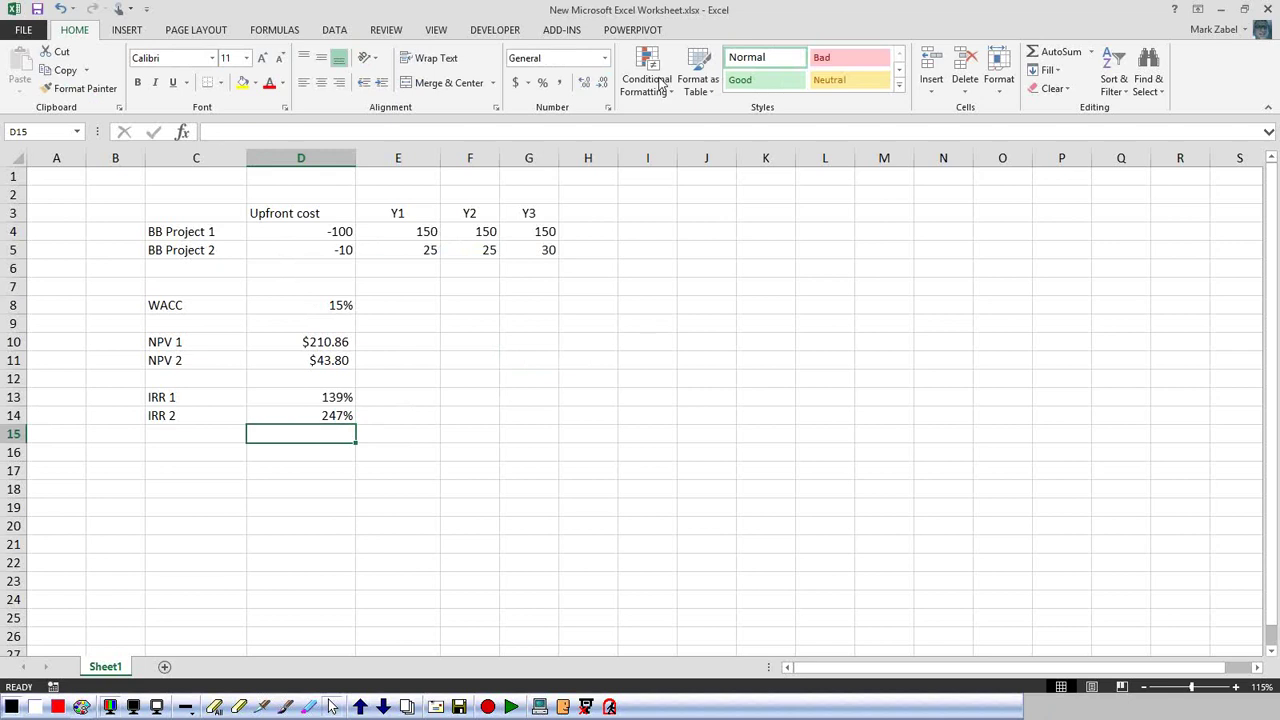
# - Draw freehand graph axes in black beside the project tables, marking x1 on the horizontal axis and labelling it with 0 and x
pyautogui.click(263, 707)
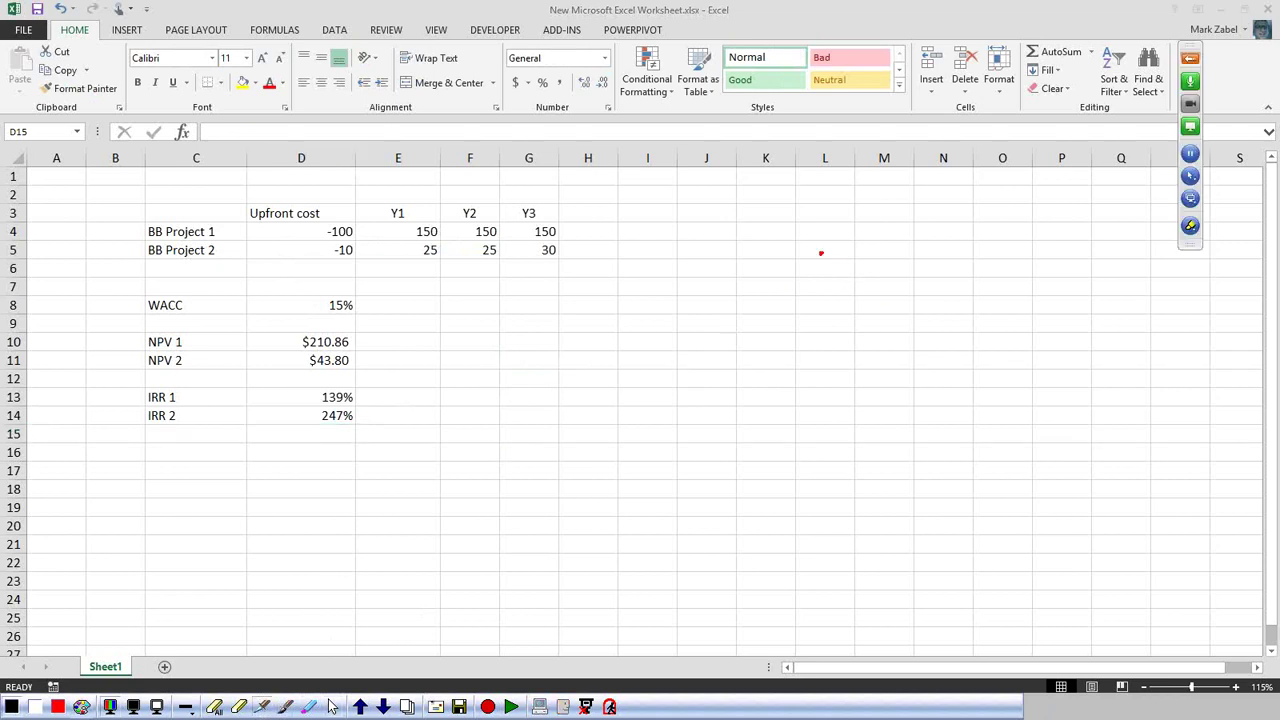
pyautogui.moveTo(732, 238)
pyautogui.mouseDown()
pyautogui.moveTo(754, 383)
pyautogui.moveTo(1000, 373)
pyautogui.mouseUp()
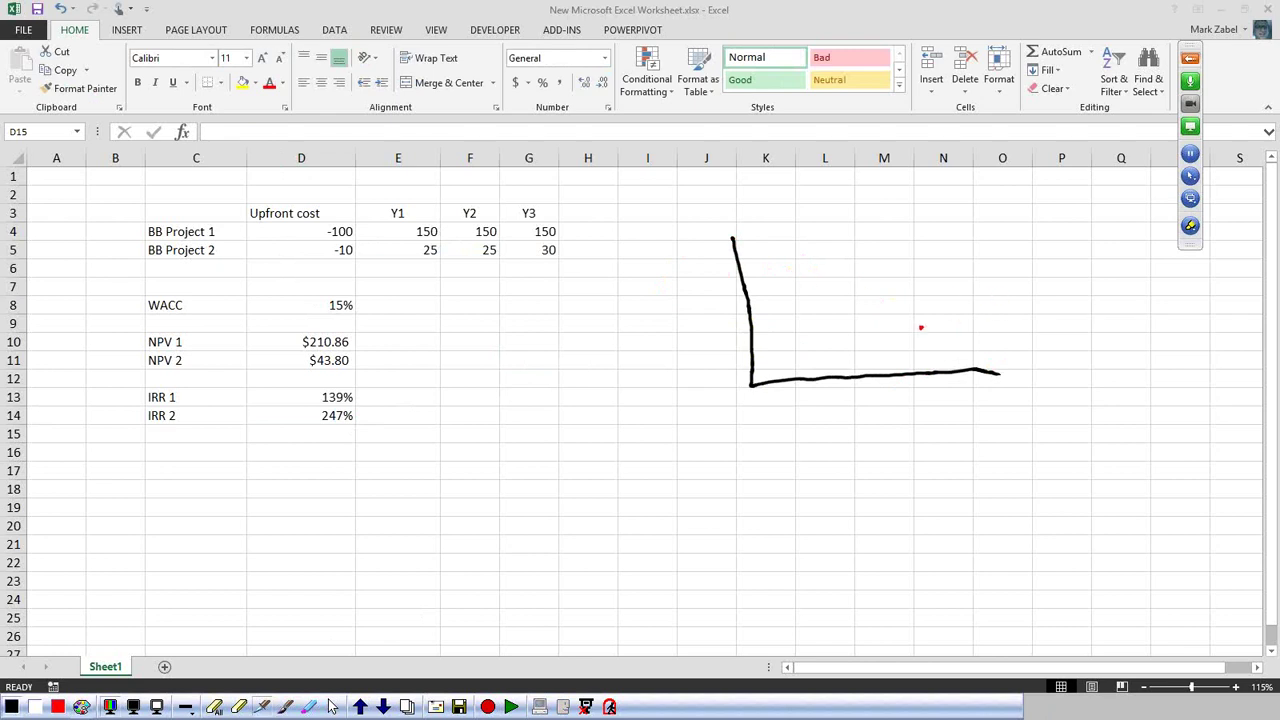
pyautogui.moveTo(864, 366); pyautogui.dragTo(866, 386)
pyautogui.moveTo(976, 404); pyautogui.dragTo(998, 426)
pyautogui.moveTo(998, 405); pyautogui.dragTo(981, 427)
pyautogui.moveTo(859, 396); pyautogui.dragTo(869, 414)
pyautogui.moveTo(869, 396)
pyautogui.mouseDown()
pyautogui.moveTo(859, 414)
pyautogui.moveTo(877, 421)
pyautogui.mouseUp()
pyautogui.moveTo(713, 377); pyautogui.dragTo(709, 380)
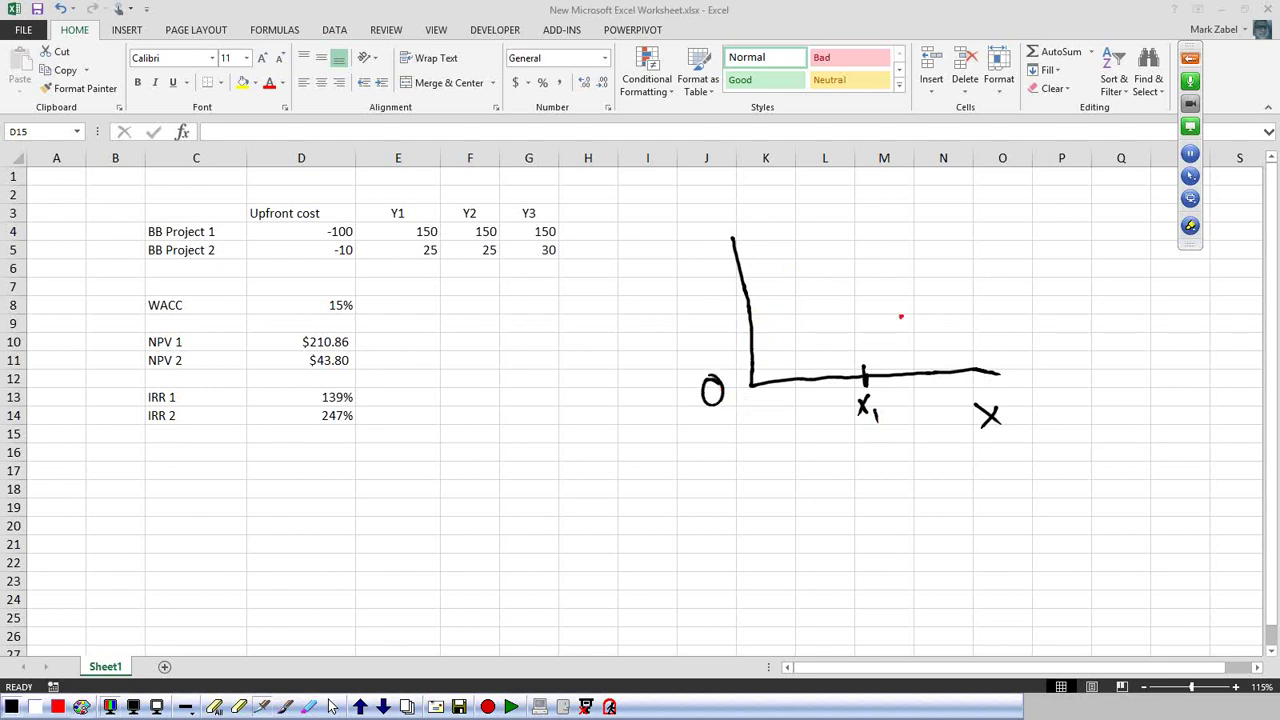
# - Plot connected points above x1, x2 and x3 on the sketched graph, circling the x2 point and labelling x2 and x3 on the axis
pyautogui.moveTo(860, 295); pyautogui.dragTo(866, 296)
pyautogui.moveTo(894, 366)
pyautogui.mouseDown()
pyautogui.moveTo(891, 414)
pyautogui.moveTo(920, 424)
pyautogui.mouseUp()
pyautogui.moveTo(887, 312); pyautogui.dragTo(895, 322)
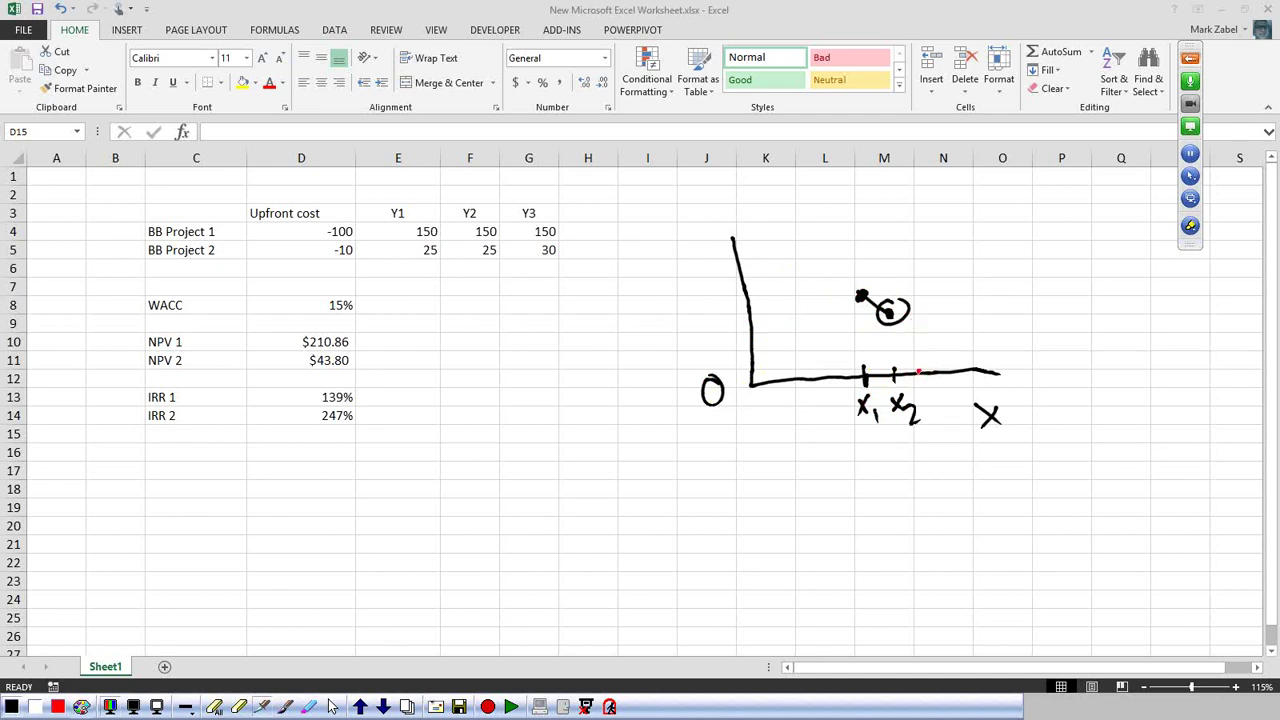
pyautogui.moveTo(900, 318); pyautogui.dragTo(933, 288)
pyautogui.moveTo(937, 362); pyautogui.dragTo(947, 407)
pyautogui.moveTo(947, 394)
pyautogui.mouseDown()
pyautogui.moveTo(934, 408)
pyautogui.moveTo(953, 428)
pyautogui.mouseUp()
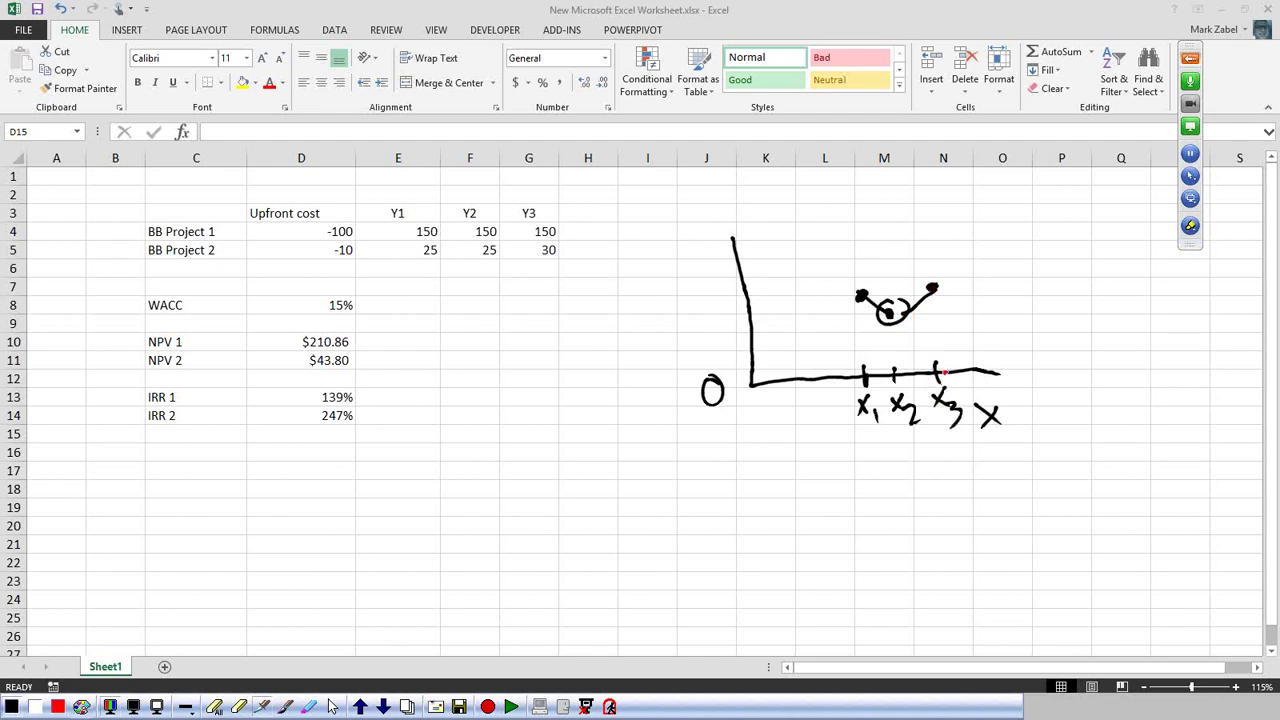
# - Sketch the search going back from the x3 point to a low point between x2 and x3, and underline it with a tangent line
pyautogui.moveTo(932, 286)
pyautogui.mouseDown()
pyautogui.moveTo(946, 282)
pyautogui.moveTo(903, 302)
pyautogui.mouseUp()
pyautogui.click(911, 329)
pyautogui.moveTo(932, 290)
pyautogui.mouseDown()
pyautogui.moveTo(860, 295)
pyautogui.moveTo(895, 321)
pyautogui.mouseUp()
pyautogui.moveTo(955, 325); pyautogui.dragTo(886, 336)
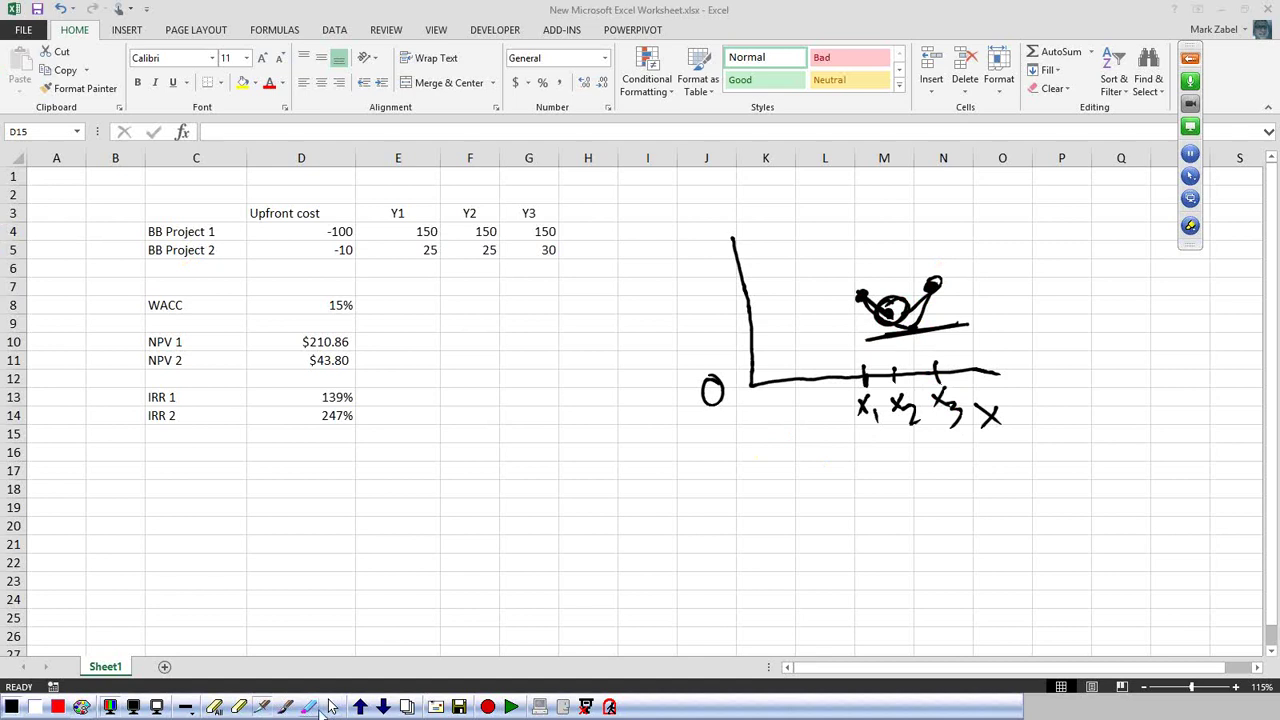
# - Erase all drawn lines on the page and switch to the Week 3 slide show in PowerPoint
pyautogui.click(218, 707)
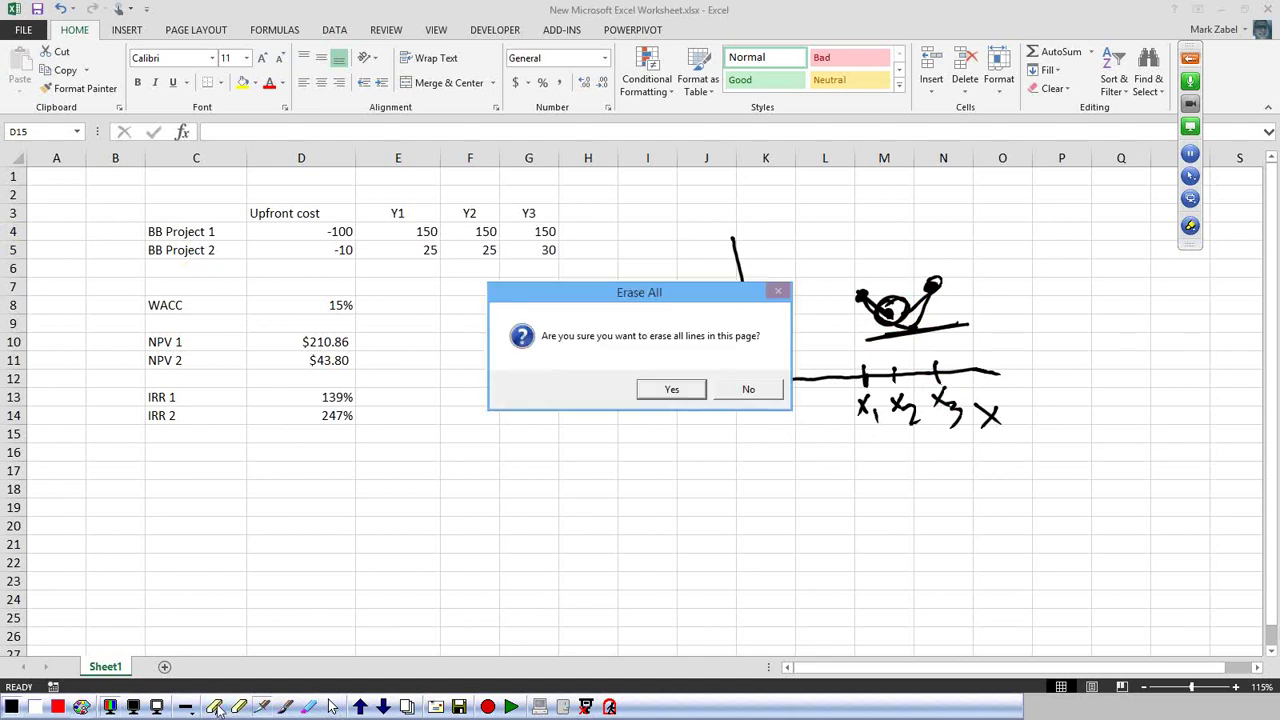
pyautogui.click(689, 389)
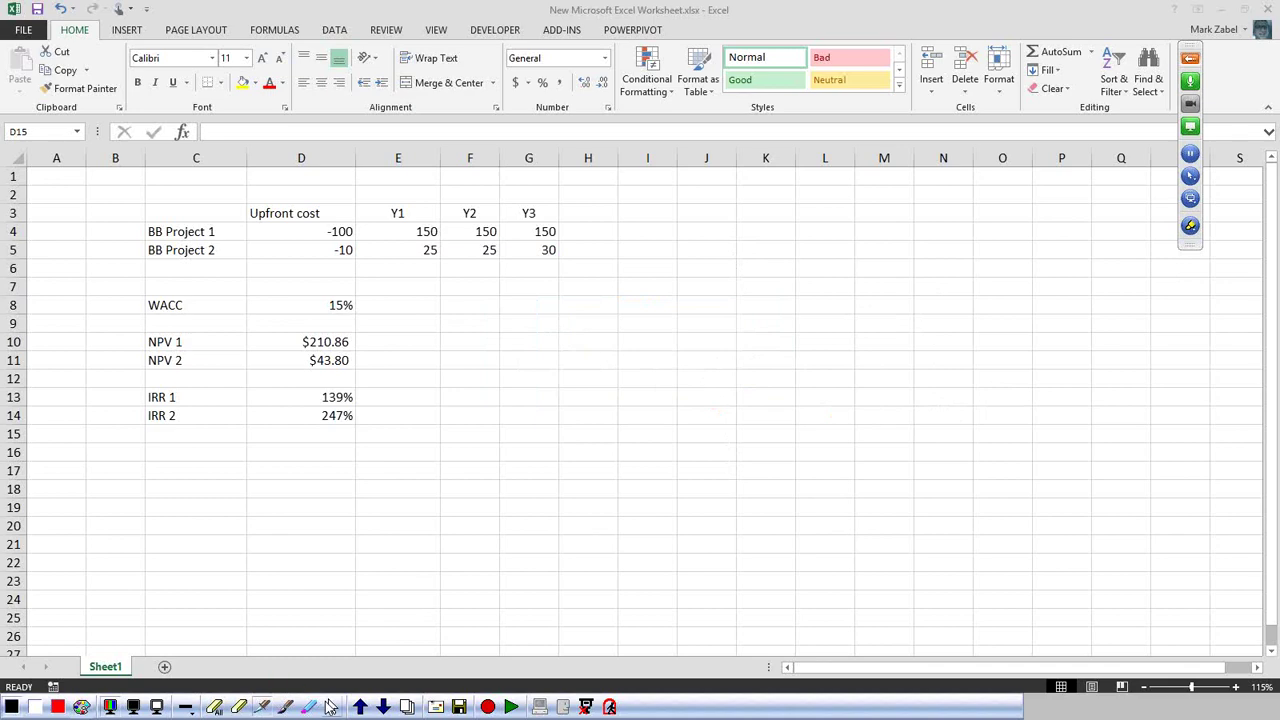
pyautogui.hotkey('alt', 'Tab')
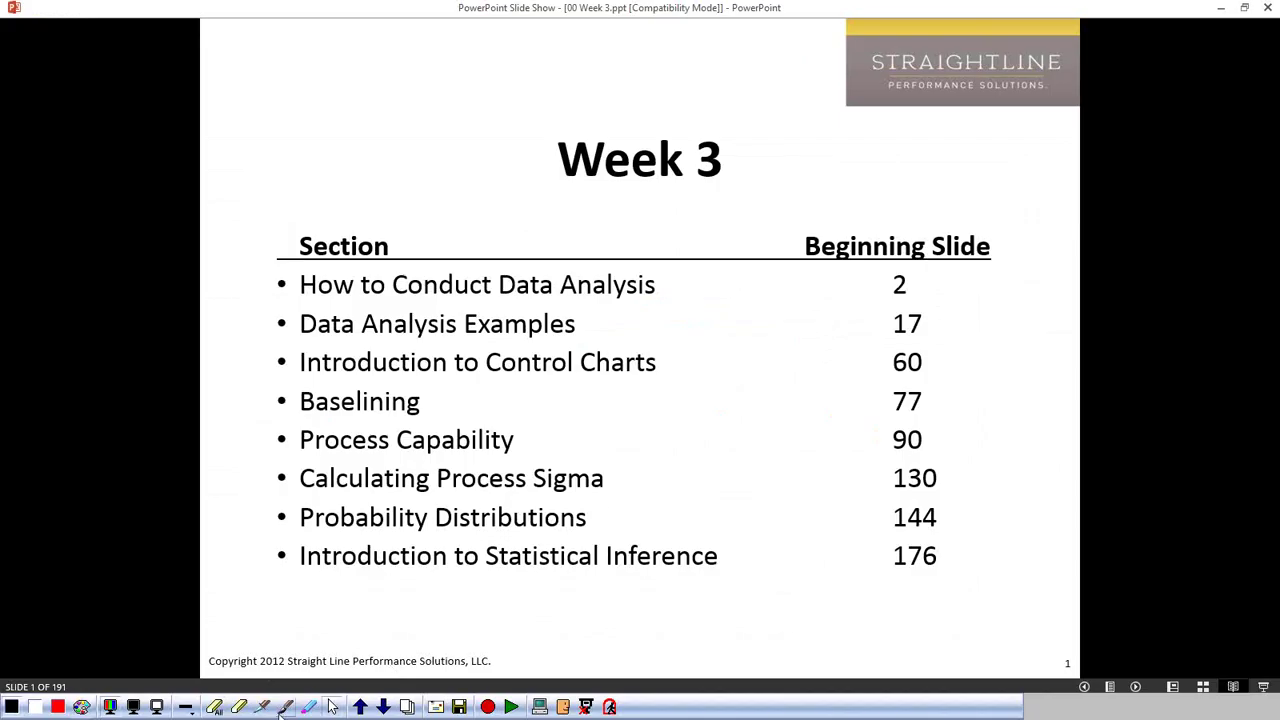
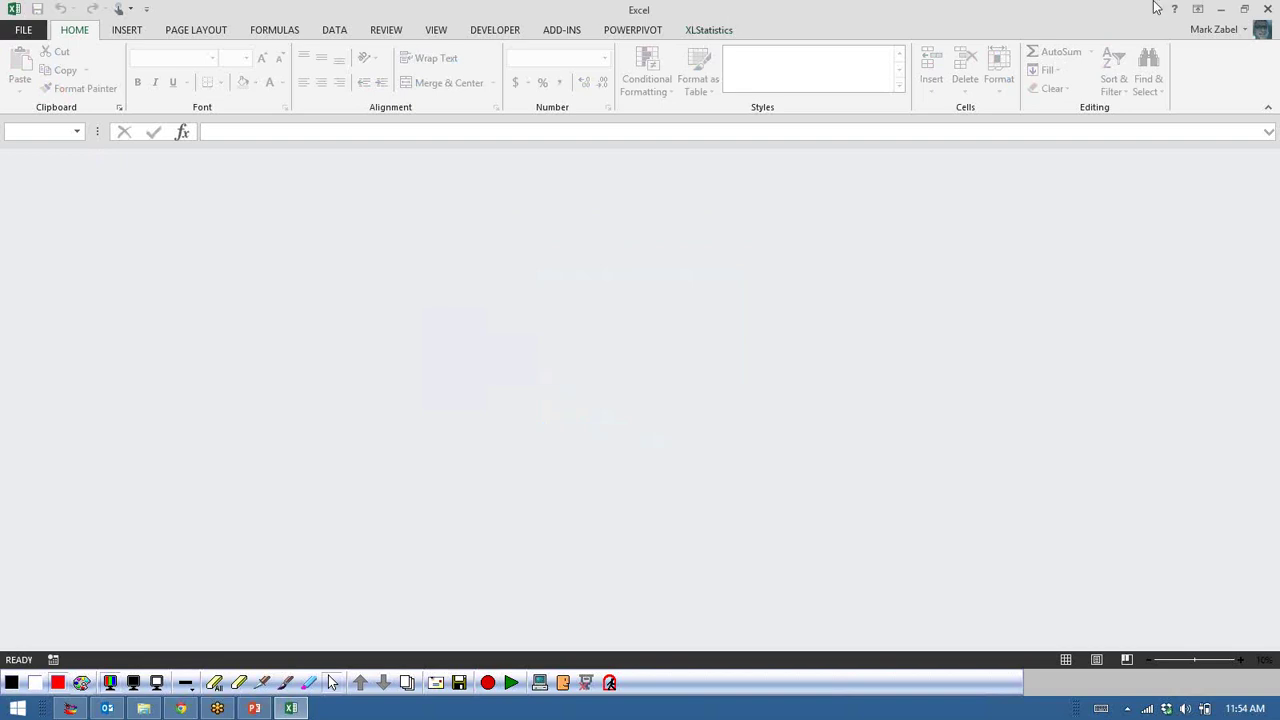
# - Display the XLStatistics commands in the empty Excel window, and minimize Excel
pyautogui.click(694, 35)
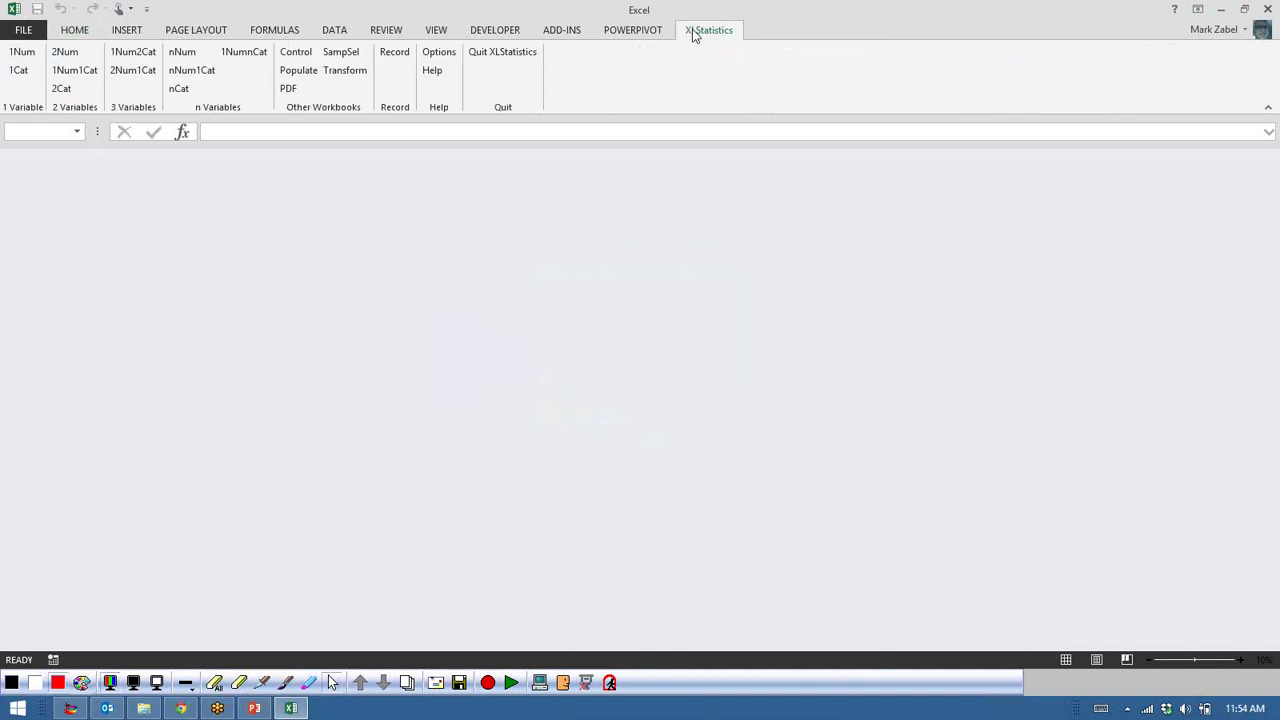
pyautogui.click(1221, 15)
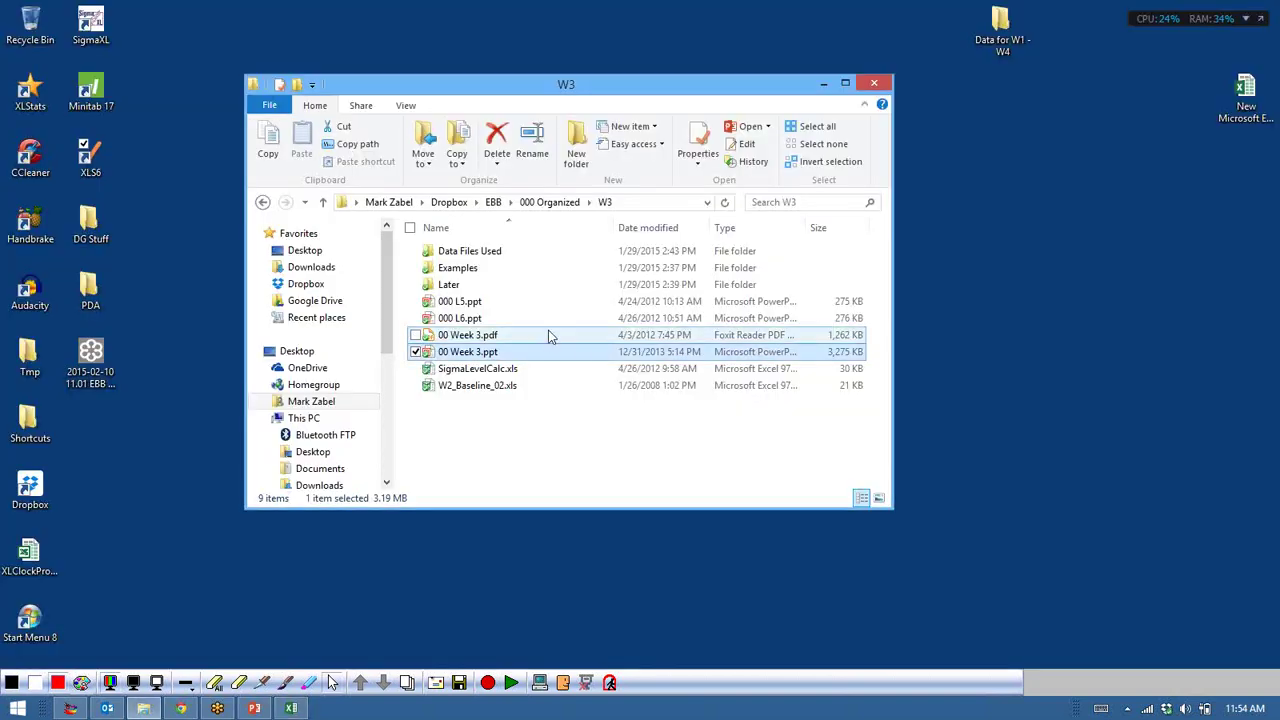
# - Look through the L3 subfolder of Examples in the W3 folder, and close the folder window
pyautogui.click(467, 274)
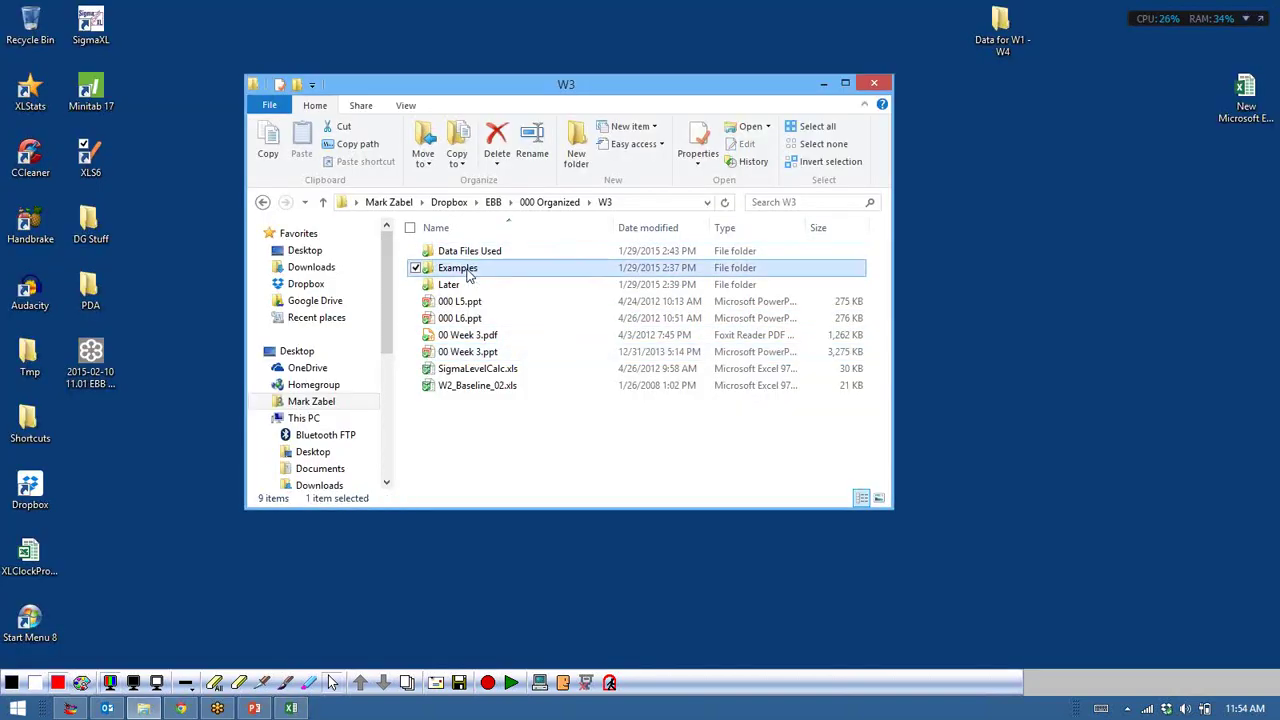
pyautogui.doubleClick(467, 274)
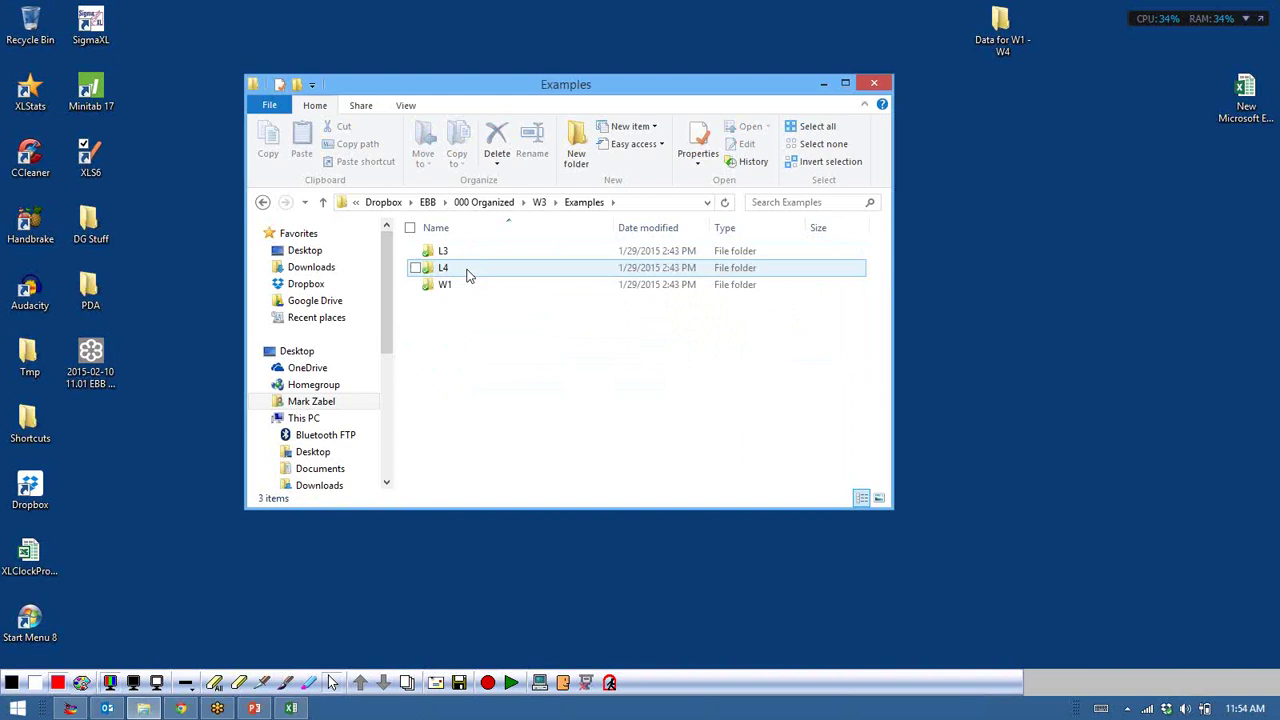
pyautogui.doubleClick(447, 256)
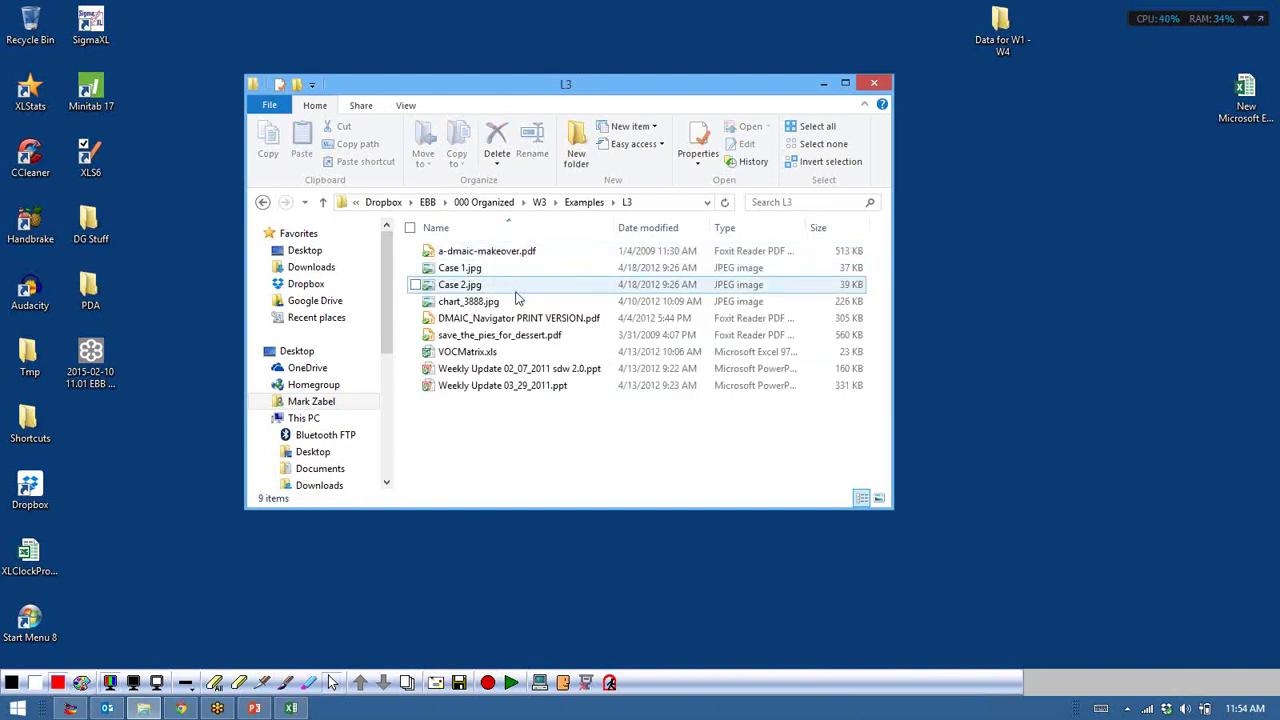
pyautogui.click(880, 90)
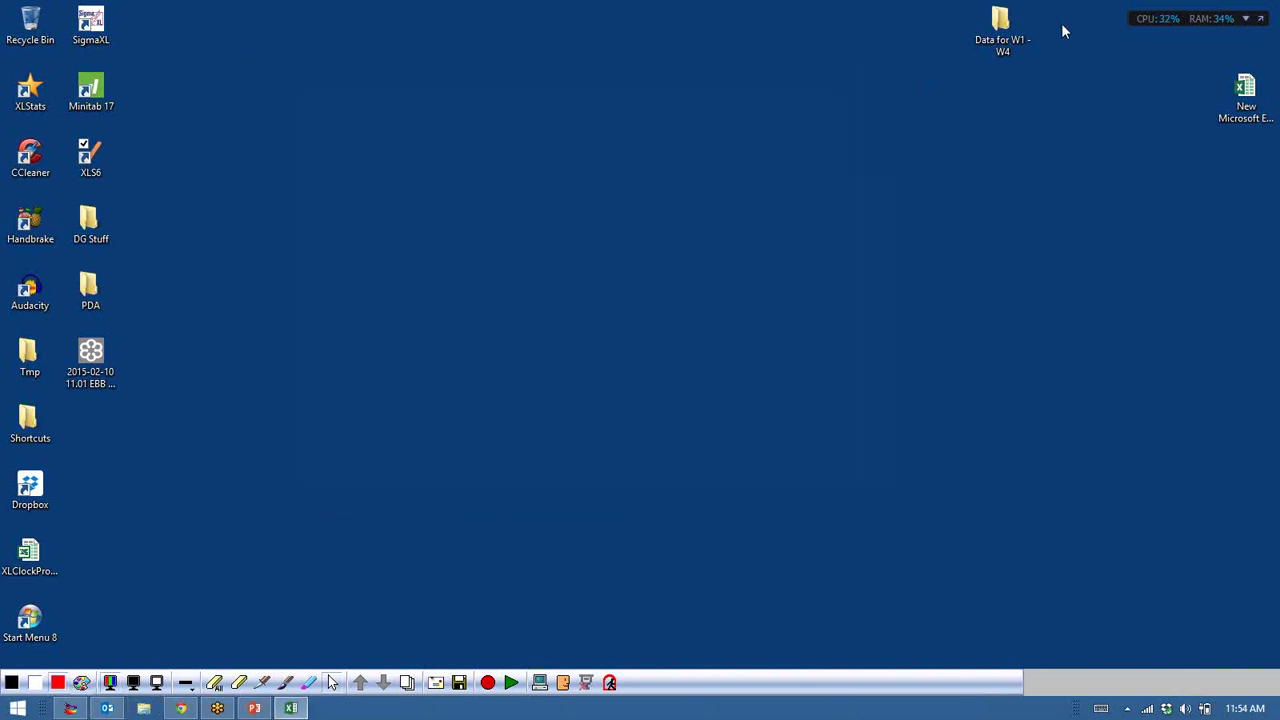
# - Open the workbook On Time Services.xls from the Data for W1 - W4 folder on the desktop
pyautogui.click(1004, 27)
pyautogui.doubleClick(1004, 27)
pyautogui.scroll(-4, 500, 440)
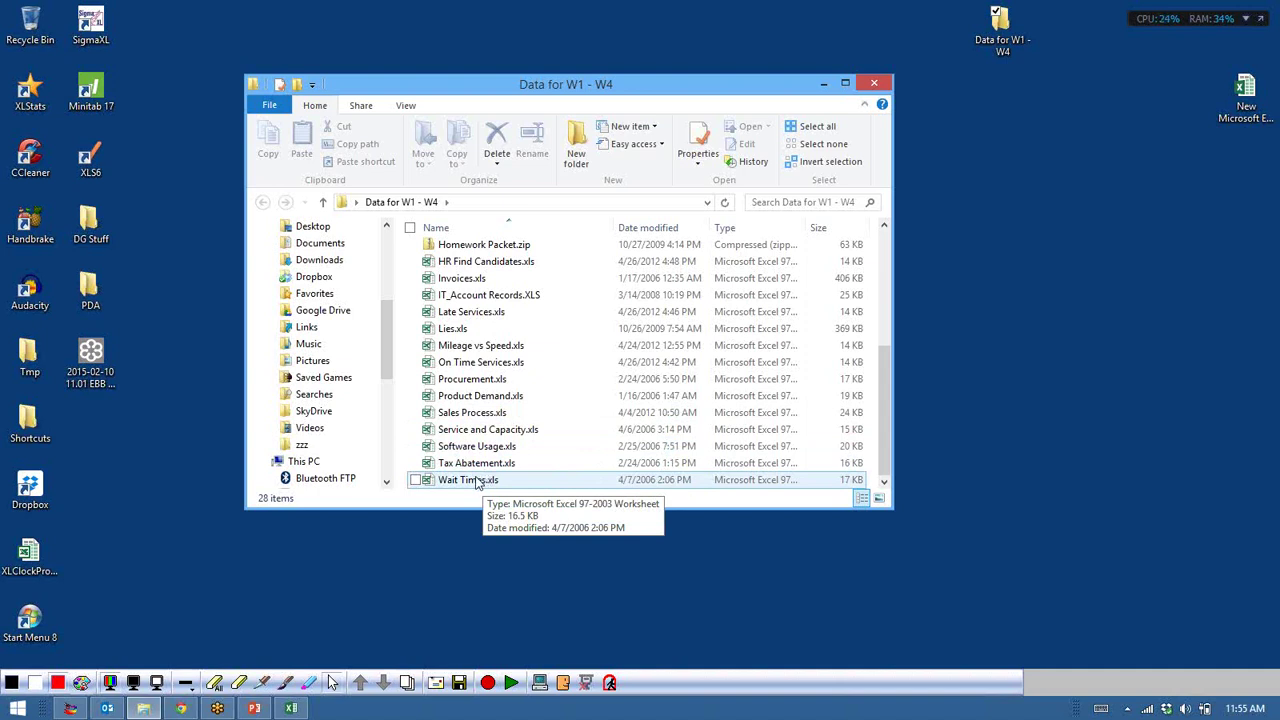
pyautogui.doubleClick(490, 362)
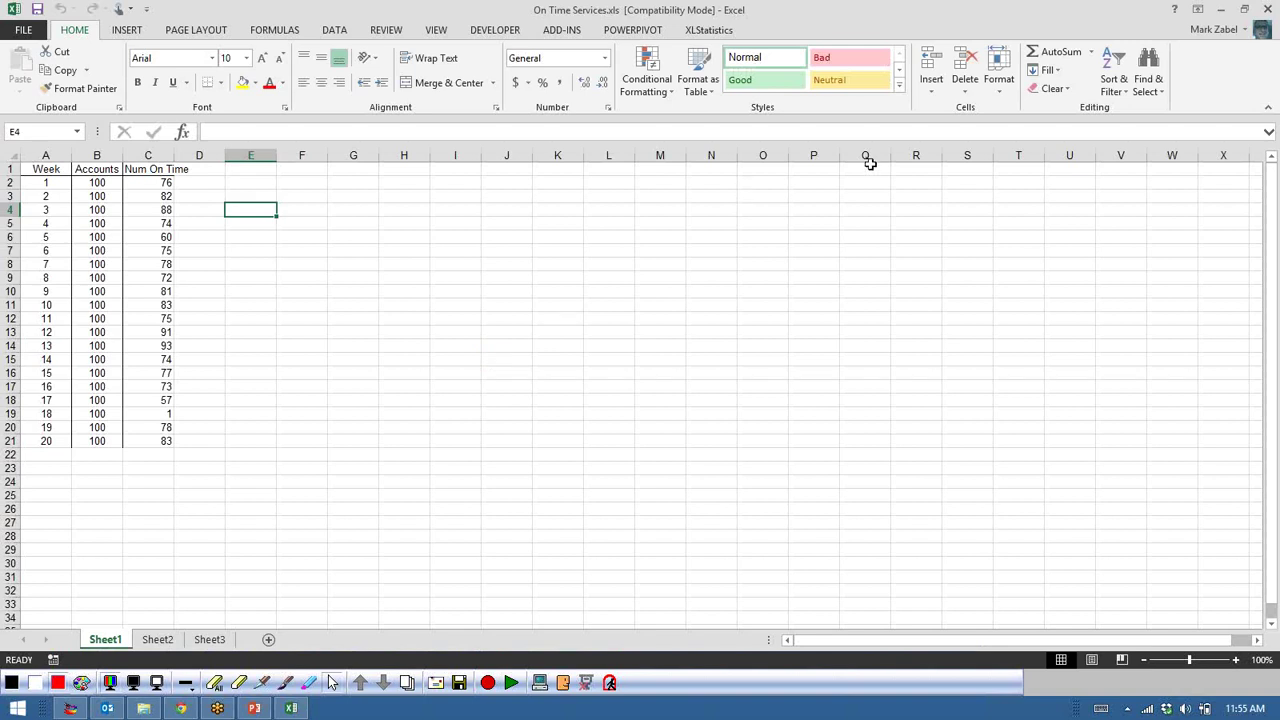
# - Widen column C to fit its Num On Time heading, and close On Time Services.xls without saving
pyautogui.click(170, 187)
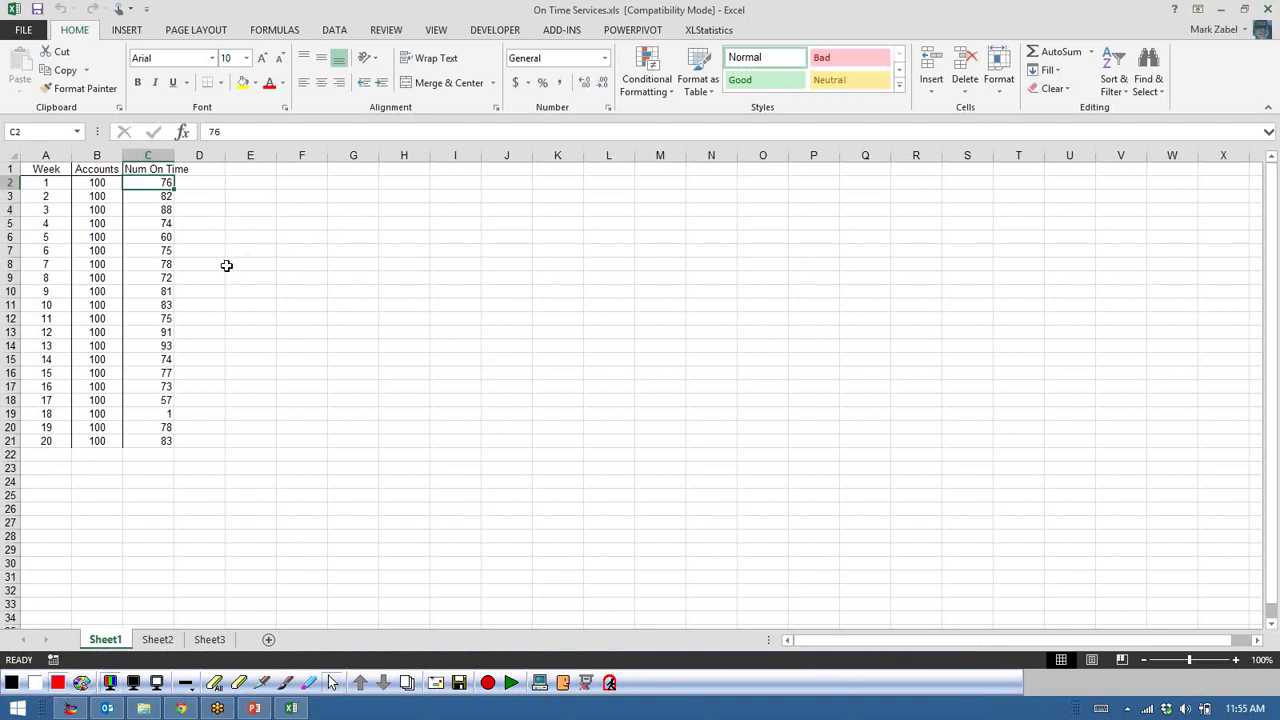
pyautogui.click(161, 156)
pyautogui.moveTo(174, 157); pyautogui.dragTo(207, 160)
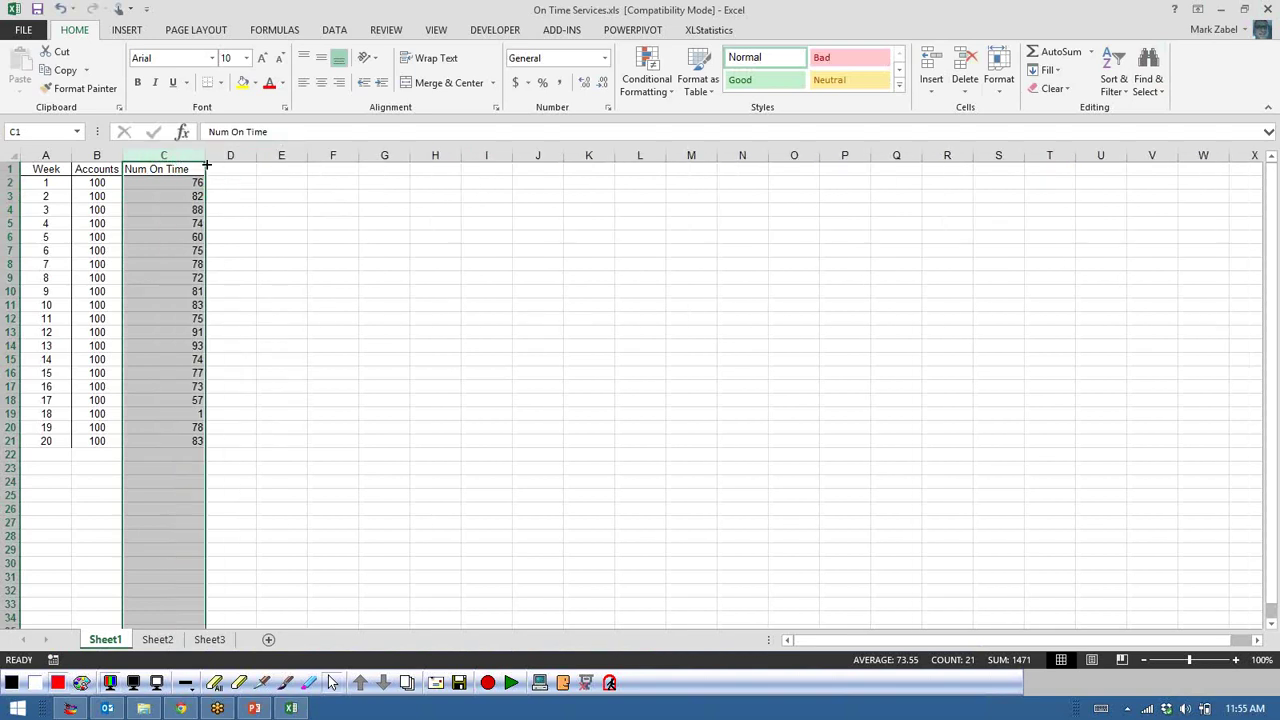
pyautogui.click(156, 172)
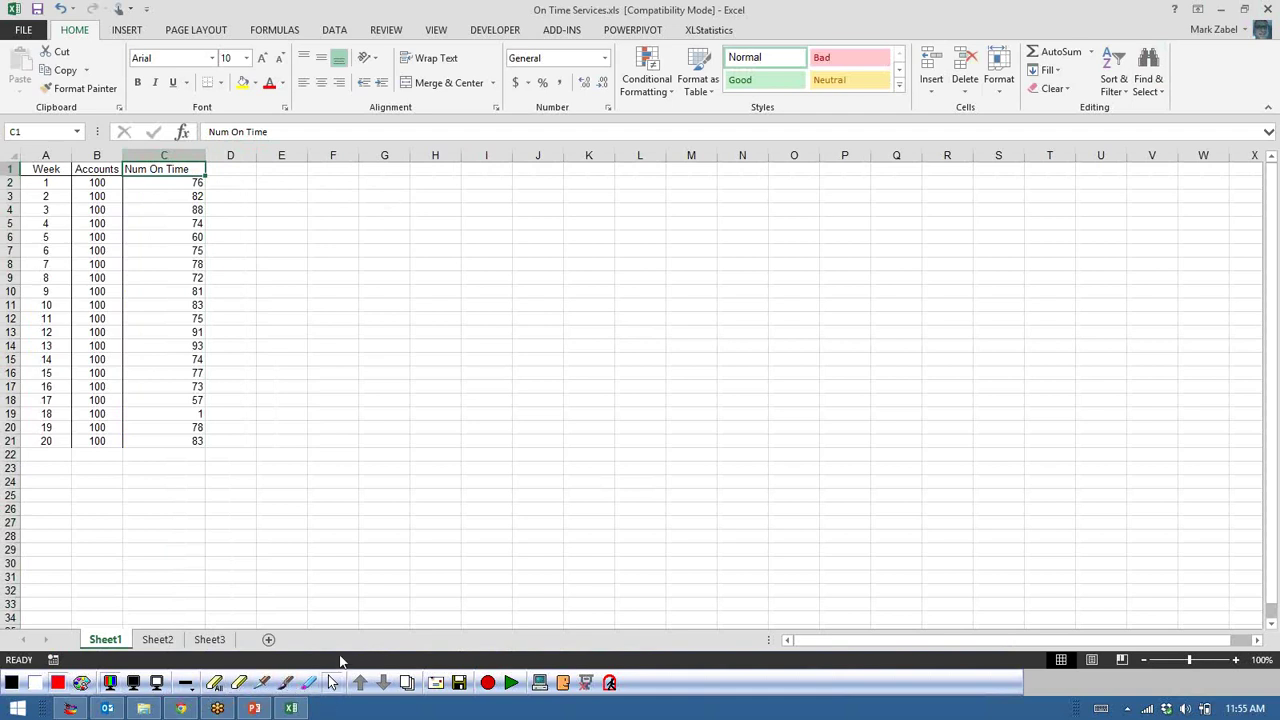
pyautogui.click(1268, 9)
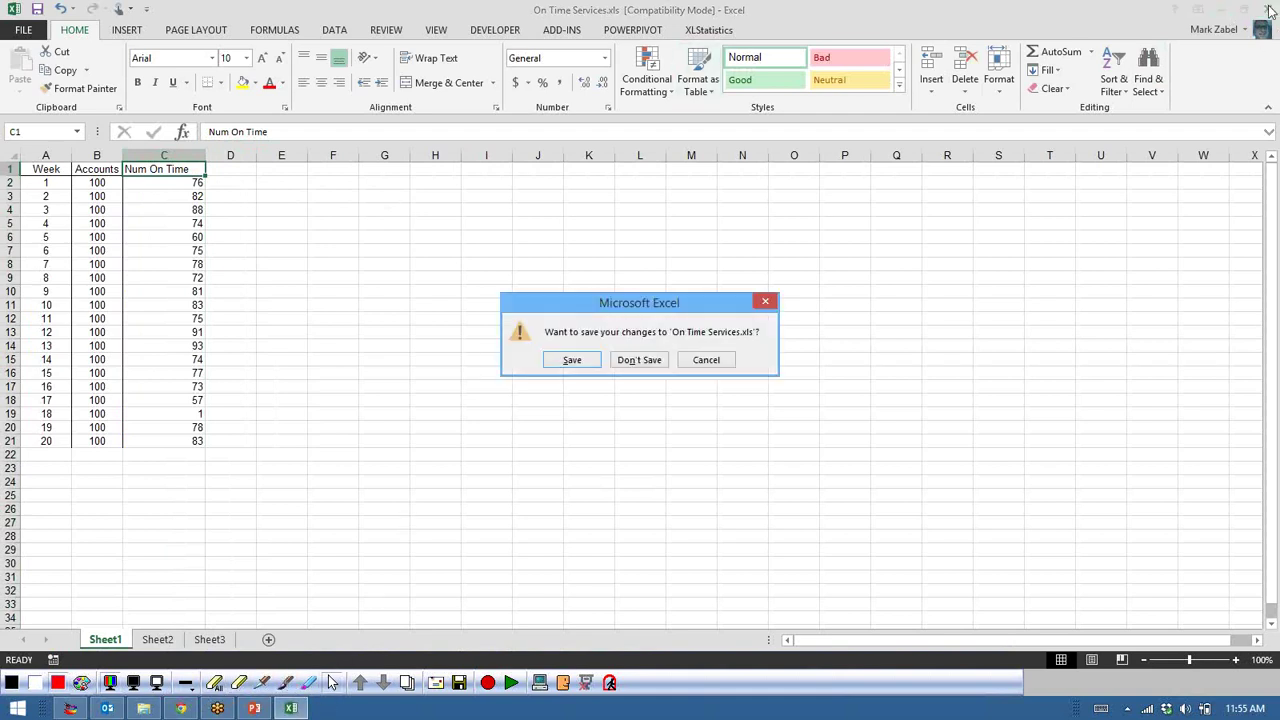
pyautogui.click(648, 361)
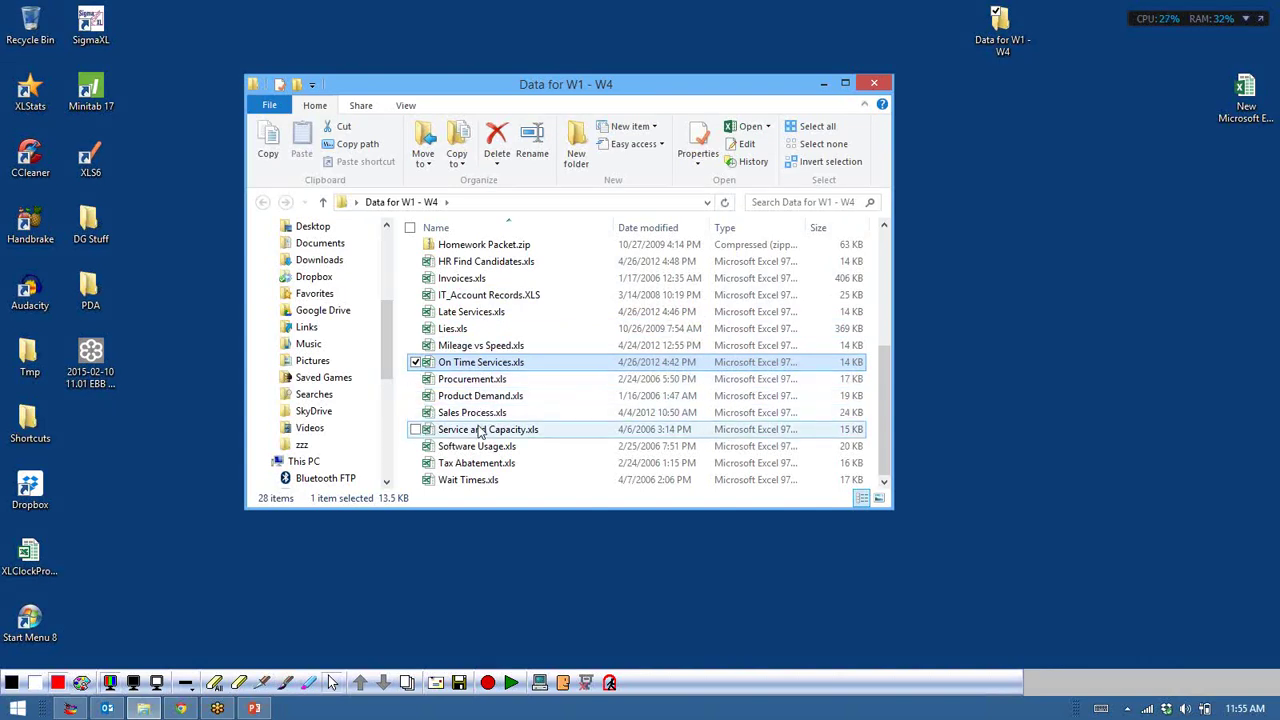
# - Open the workbook Wait Times.xls from the Data for W1 - W4 folder
pyautogui.click(463, 485)
pyautogui.doubleClick(463, 485)
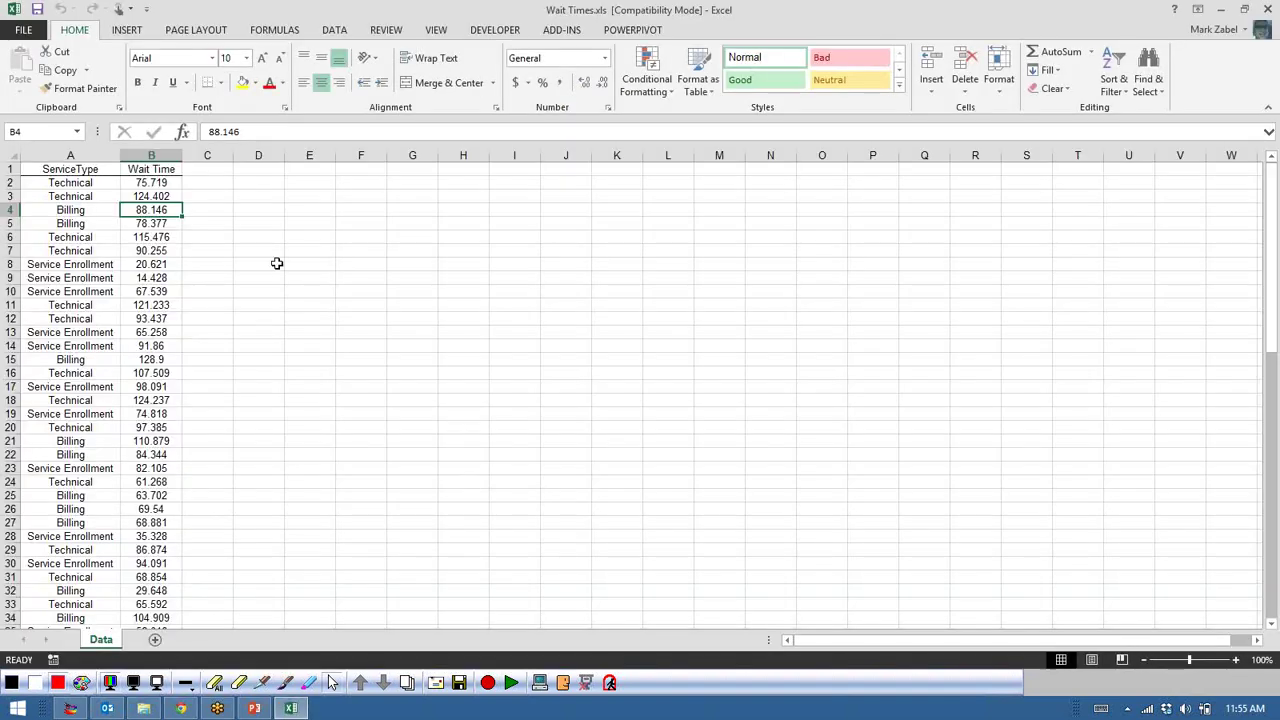
pyautogui.click(279, 265)
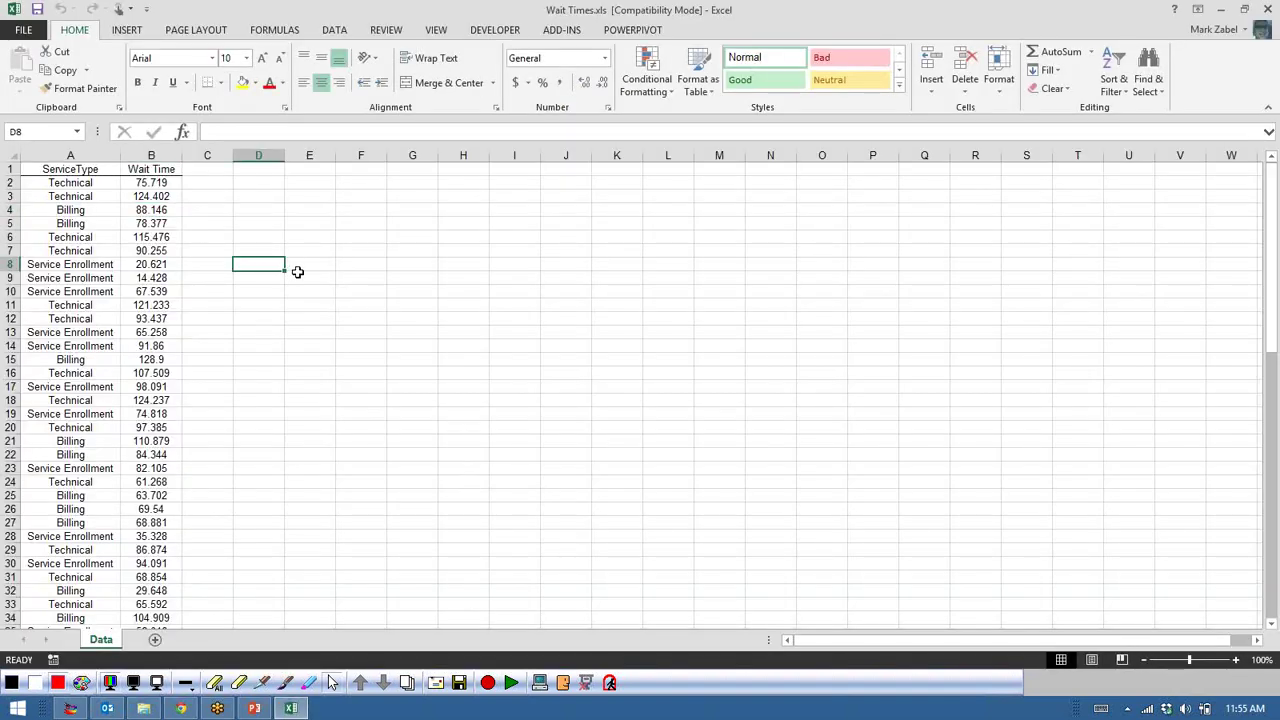
# - Hide the ServiceType column A so that only the Wait Time data is shown, and select column B
pyautogui.click(161, 155)
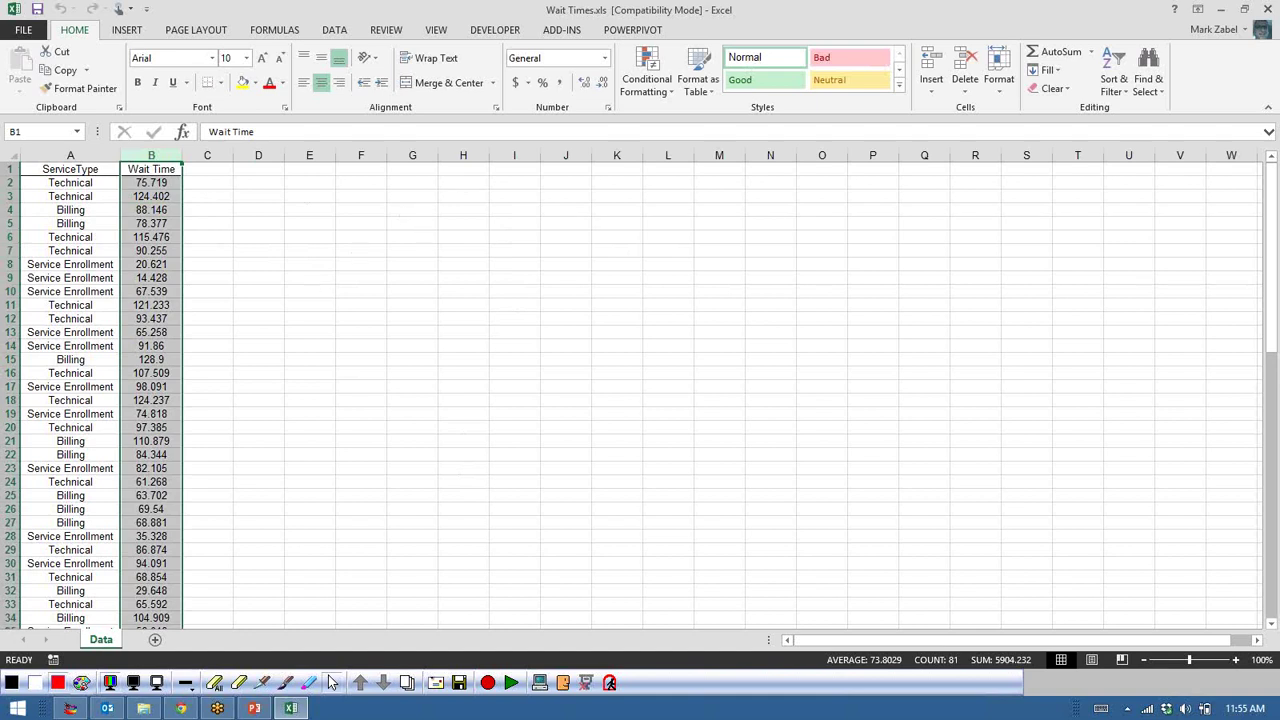
pyautogui.rightClick(66, 156)
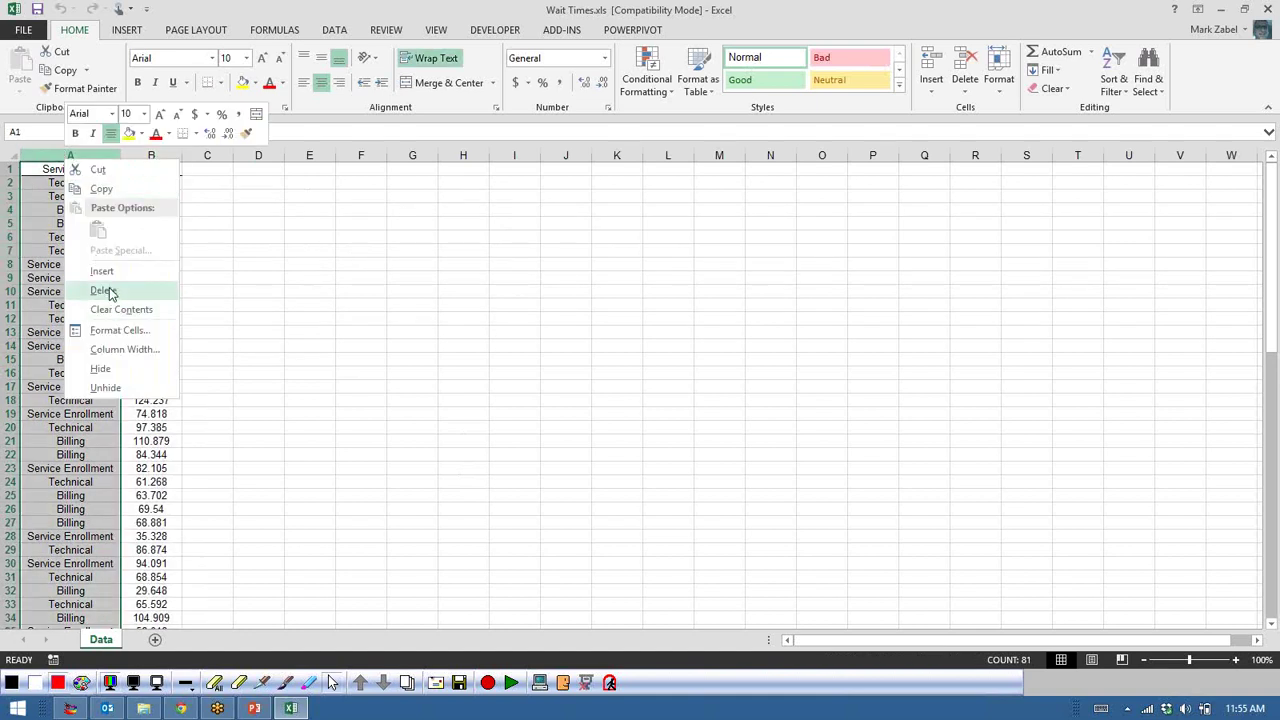
pyautogui.click(99, 376)
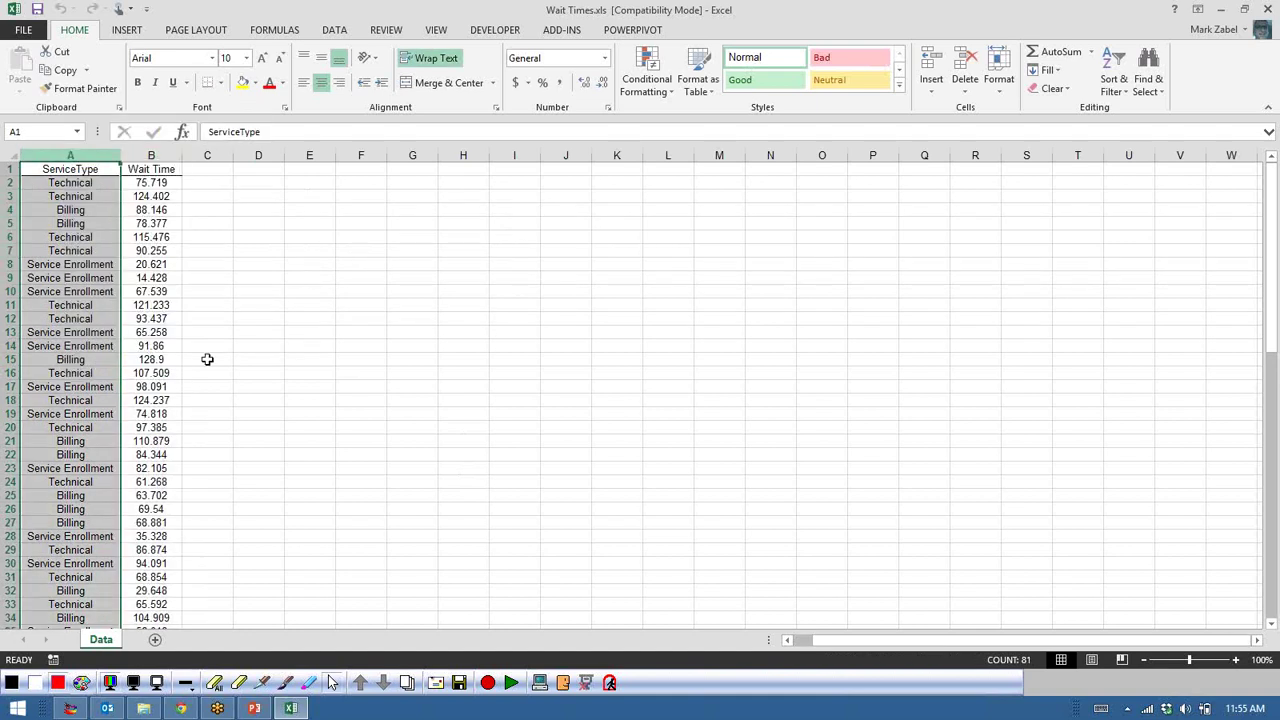
pyautogui.click(363, 358)
pyautogui.click(55, 155)
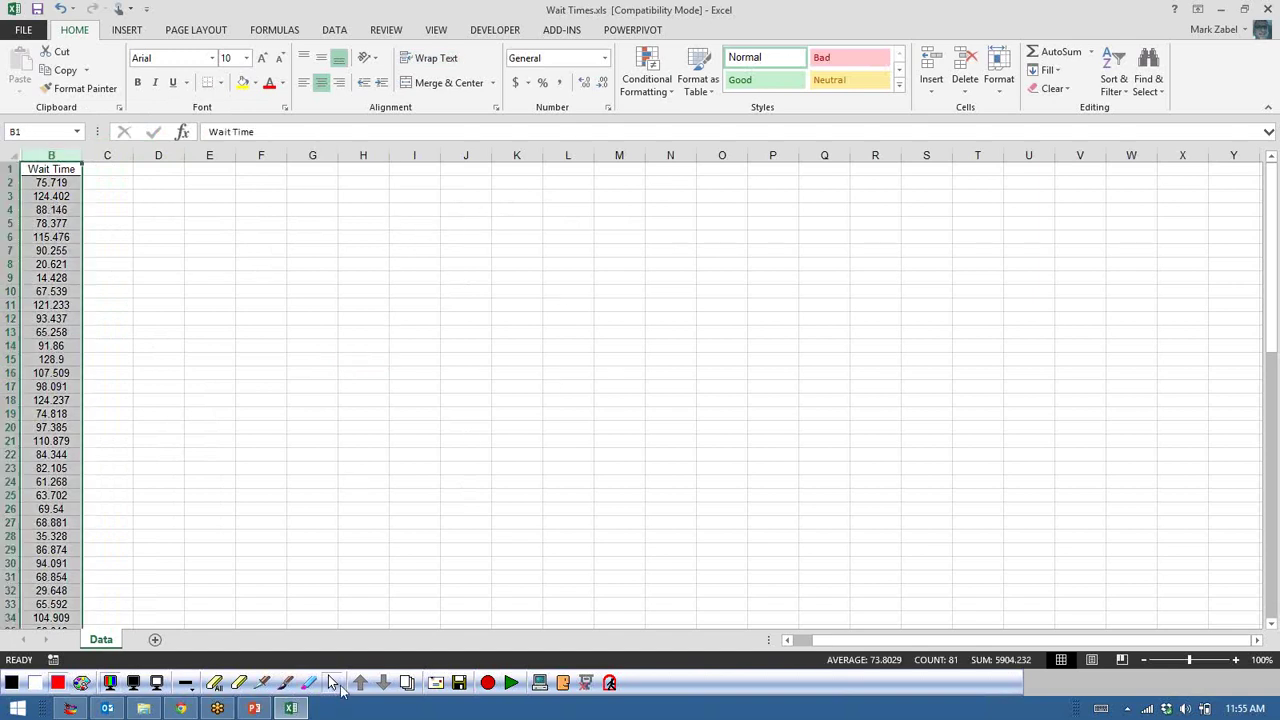
# - Draw a tall red process box freehand beside the Wait Time data, with an output arrow leading out of it
pyautogui.click(333, 684)
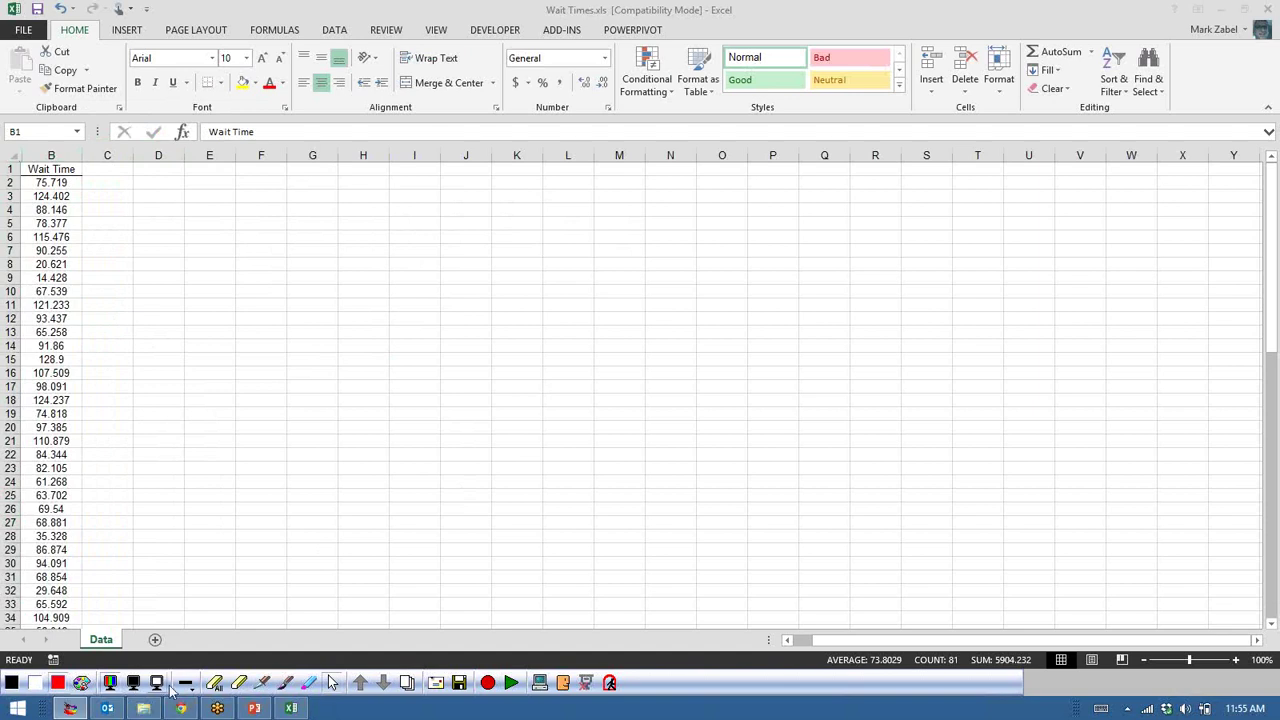
pyautogui.click(266, 684)
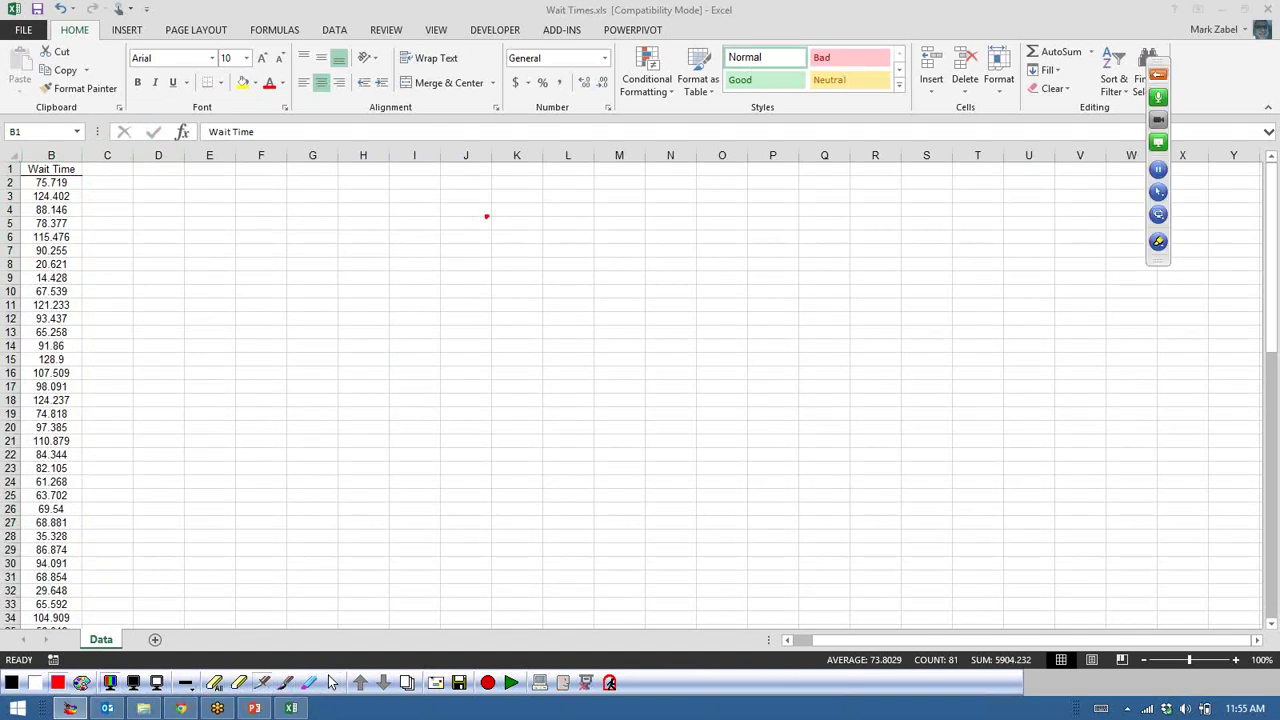
pyautogui.moveTo(470, 207)
pyautogui.mouseDown()
pyautogui.moveTo(412, 206)
pyautogui.moveTo(466, 346)
pyautogui.moveTo(476, 222)
pyautogui.mouseUp()
pyautogui.moveTo(484, 266); pyautogui.dragTo(556, 279)
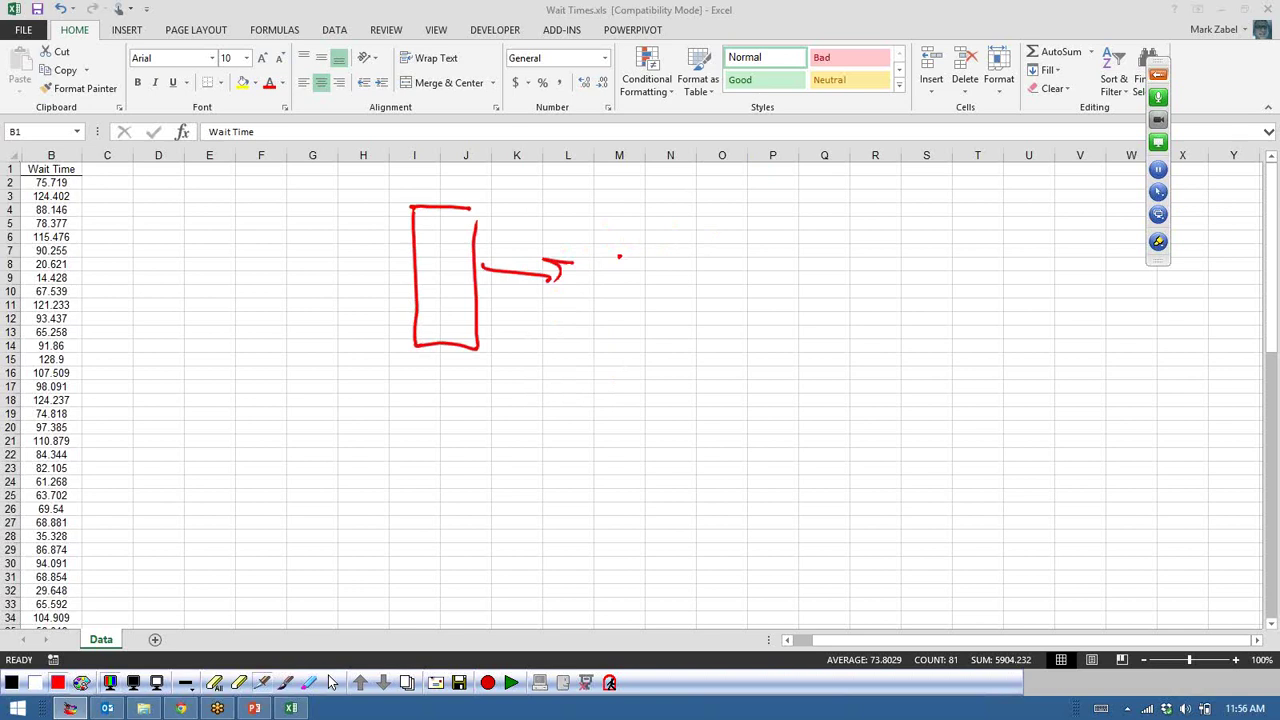
# - Handwrite an underlined KOV heading at the output arrow in red, with Wait Time beneath it
pyautogui.moveTo(622, 198)
pyautogui.mouseDown()
pyautogui.moveTo(624, 226)
pyautogui.moveTo(670, 200)
pyautogui.mouseUp()
pyautogui.moveTo(602, 229); pyautogui.dragTo(667, 225)
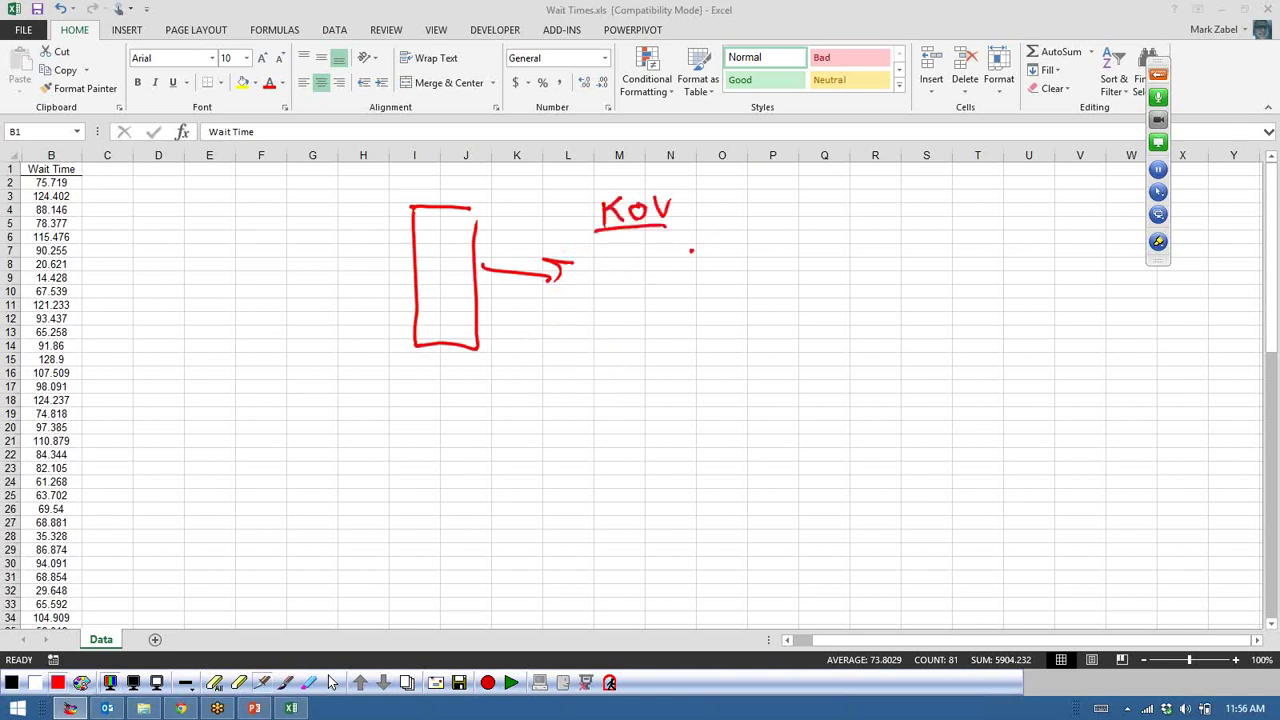
pyautogui.moveTo(604, 258)
pyautogui.mouseDown()
pyautogui.moveTo(641, 257)
pyautogui.moveTo(669, 288)
pyautogui.mouseUp()
pyautogui.moveTo(684, 250)
pyautogui.mouseDown()
pyautogui.moveTo(681, 290)
pyautogui.moveTo(706, 266)
pyautogui.moveTo(727, 284)
pyautogui.moveTo(746, 246)
pyautogui.mouseUp()
pyautogui.click(728, 262)
pyautogui.moveTo(749, 262); pyautogui.dragTo(751, 284)
pyautogui.moveTo(756, 280)
pyautogui.mouseDown()
pyautogui.moveTo(770, 262)
pyautogui.moveTo(780, 280)
pyautogui.mouseUp()
pyautogui.moveTo(786, 272)
pyautogui.mouseDown()
pyautogui.moveTo(800, 266)
pyautogui.moveTo(806, 280)
pyautogui.mouseUp()
pyautogui.click(764, 246)
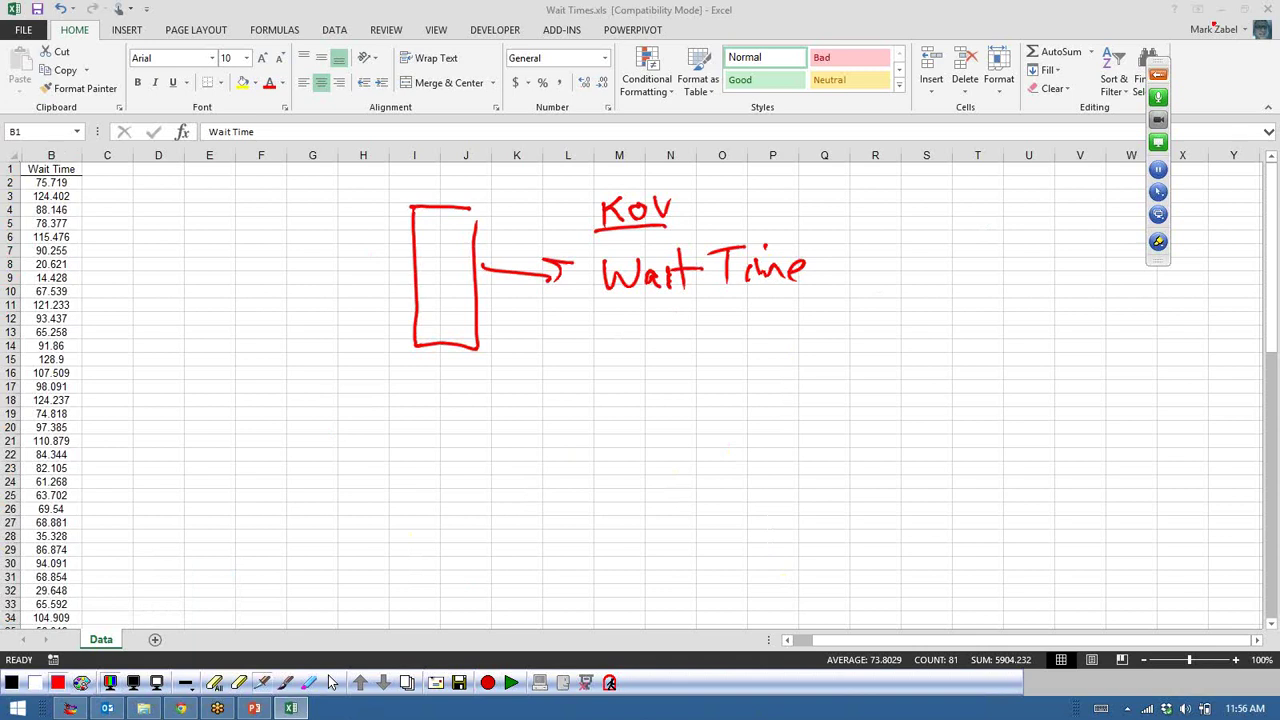
# - Leave the annotation view and open the workbook DMV Wait Times.XLS from the Data for W1 - W4 folder
pyautogui.click(333, 684)
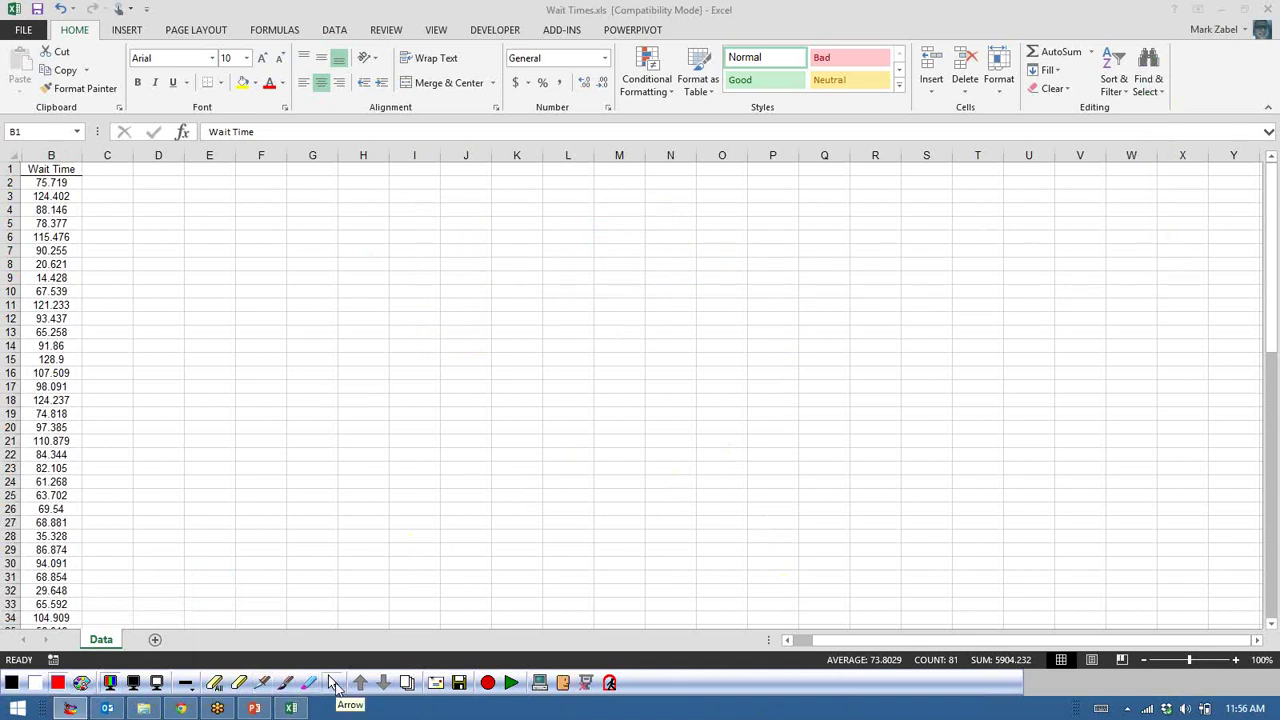
pyautogui.click(143, 708)
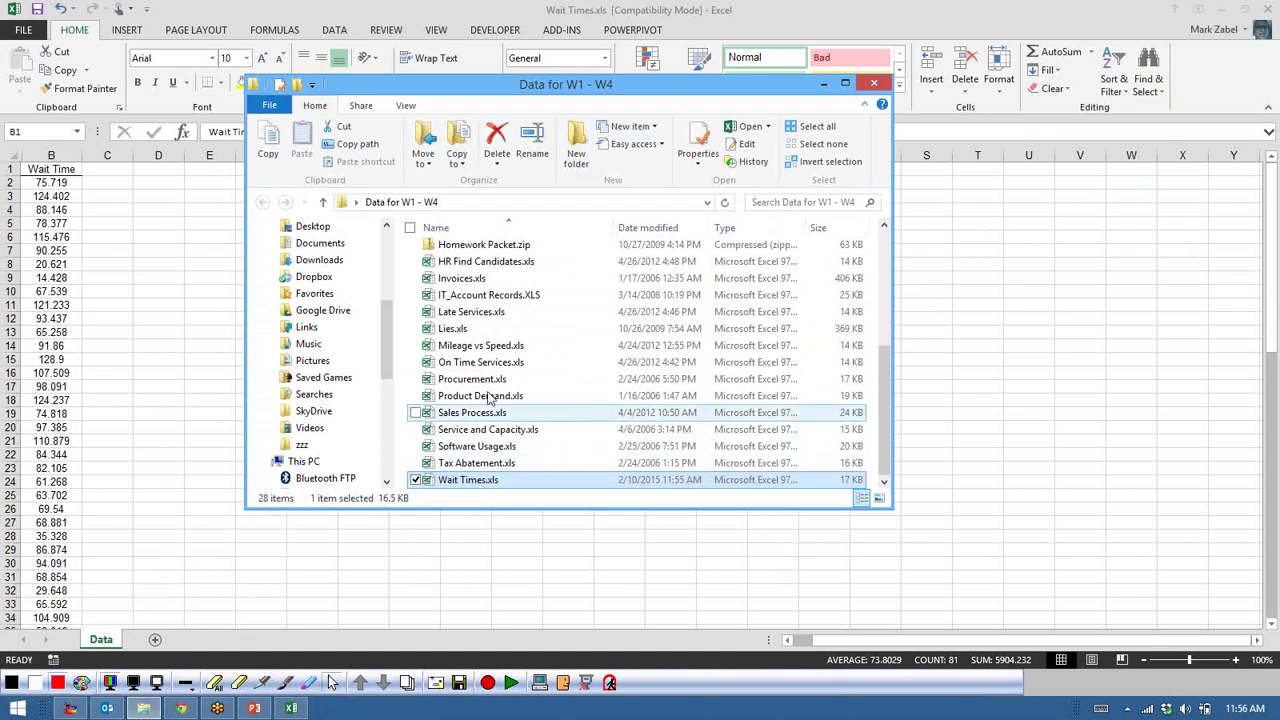
pyautogui.scroll(4, 490, 336)
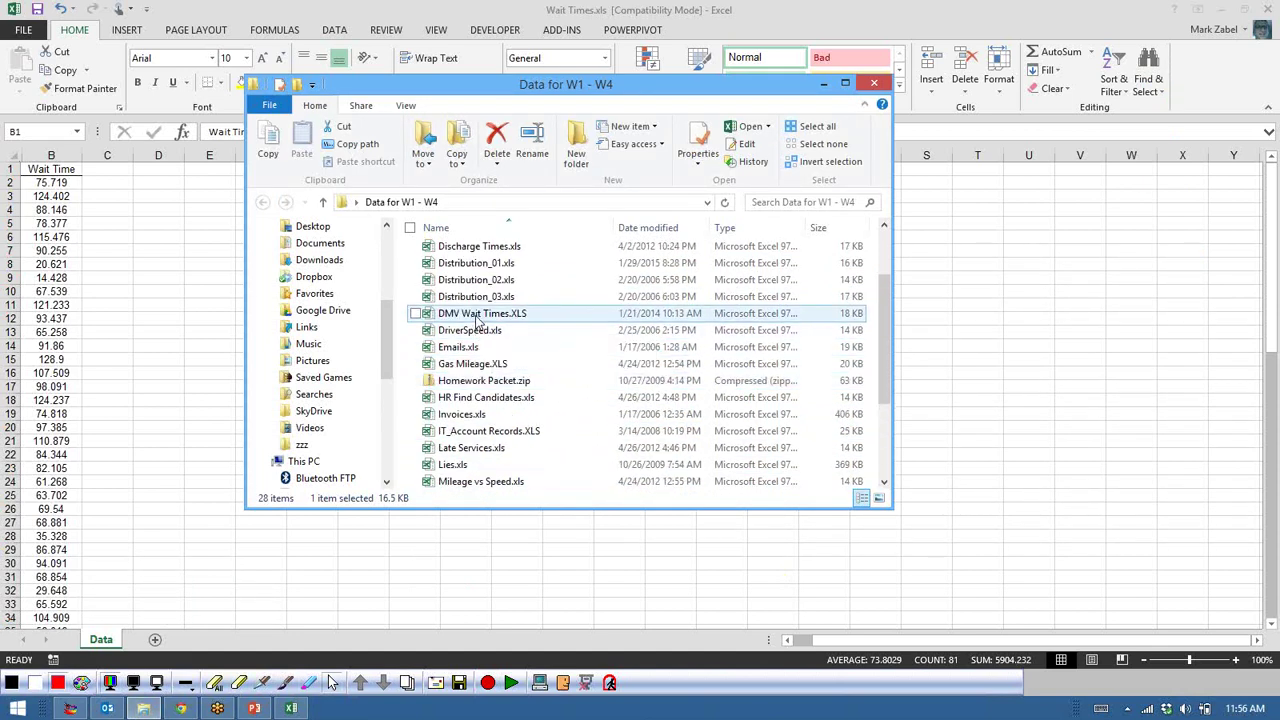
pyautogui.doubleClick(480, 298)
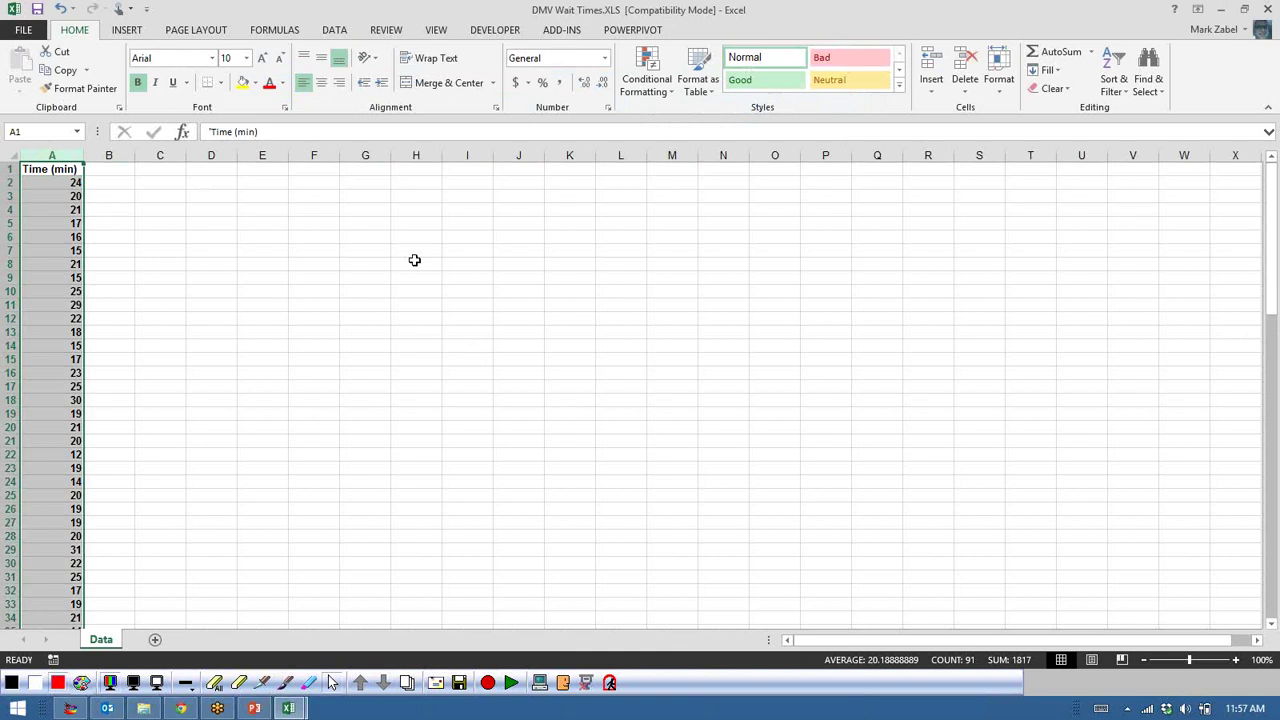
# - Examine the Time (min) values in column A to judge what type of data they are
pyautogui.click(40, 184)
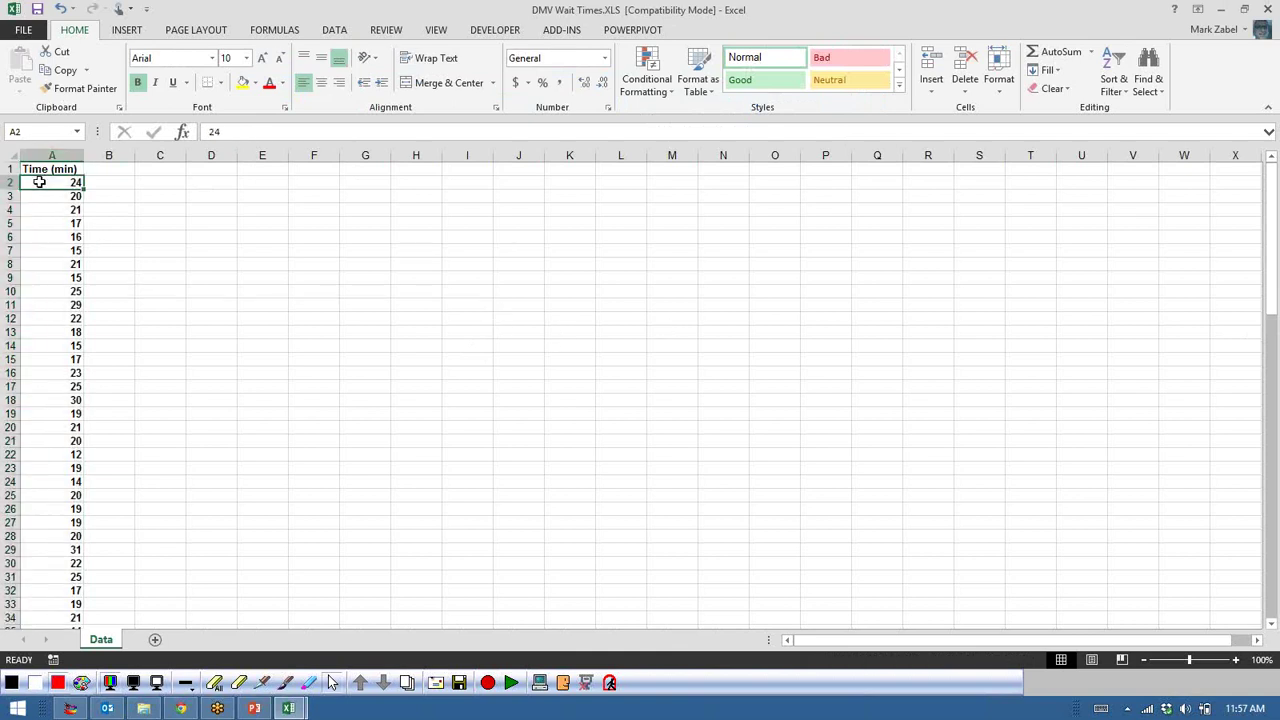
pyautogui.click(43, 248)
pyautogui.click(40, 346)
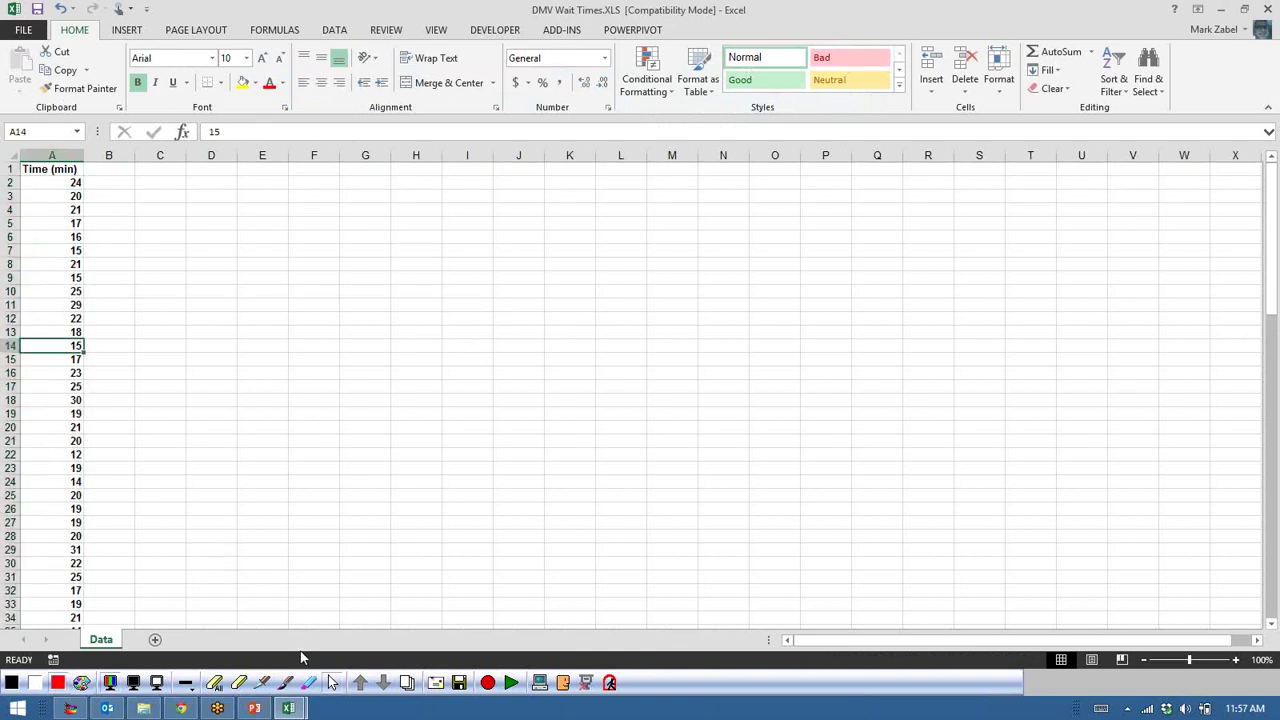
pyautogui.click(48, 181)
pyautogui.click(49, 166)
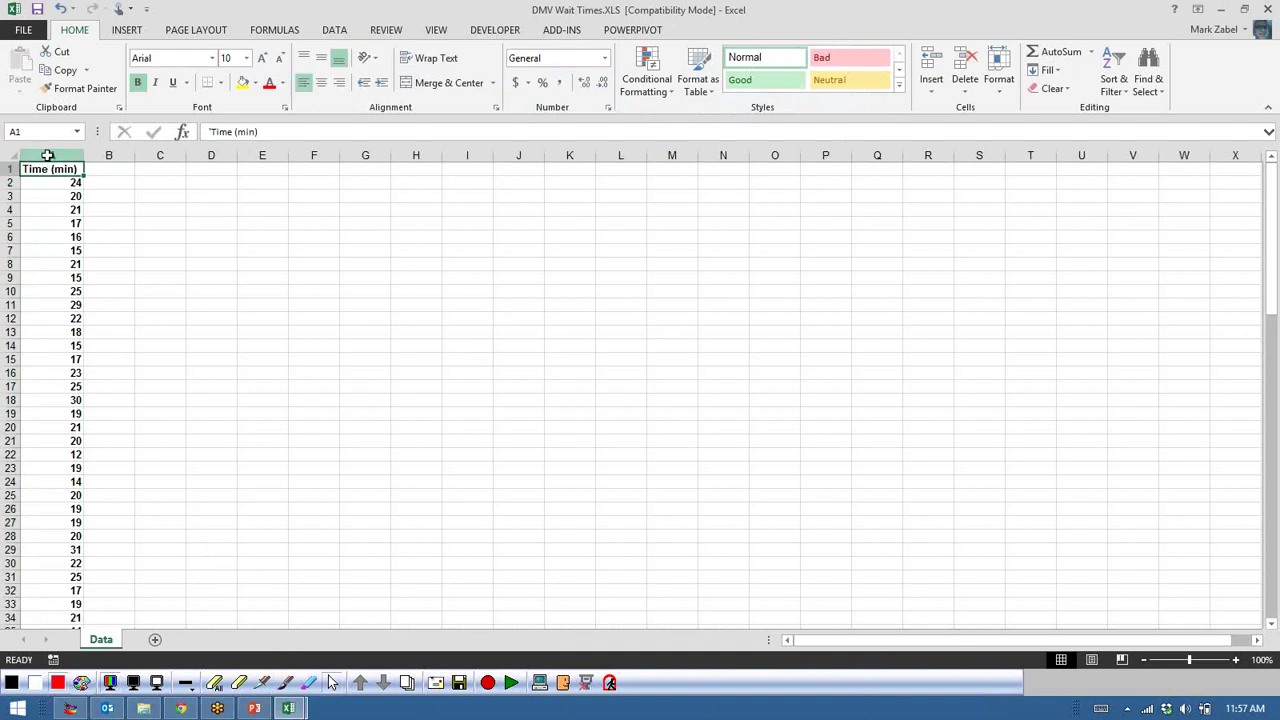
pyautogui.click(48, 155)
pyautogui.click(372, 317)
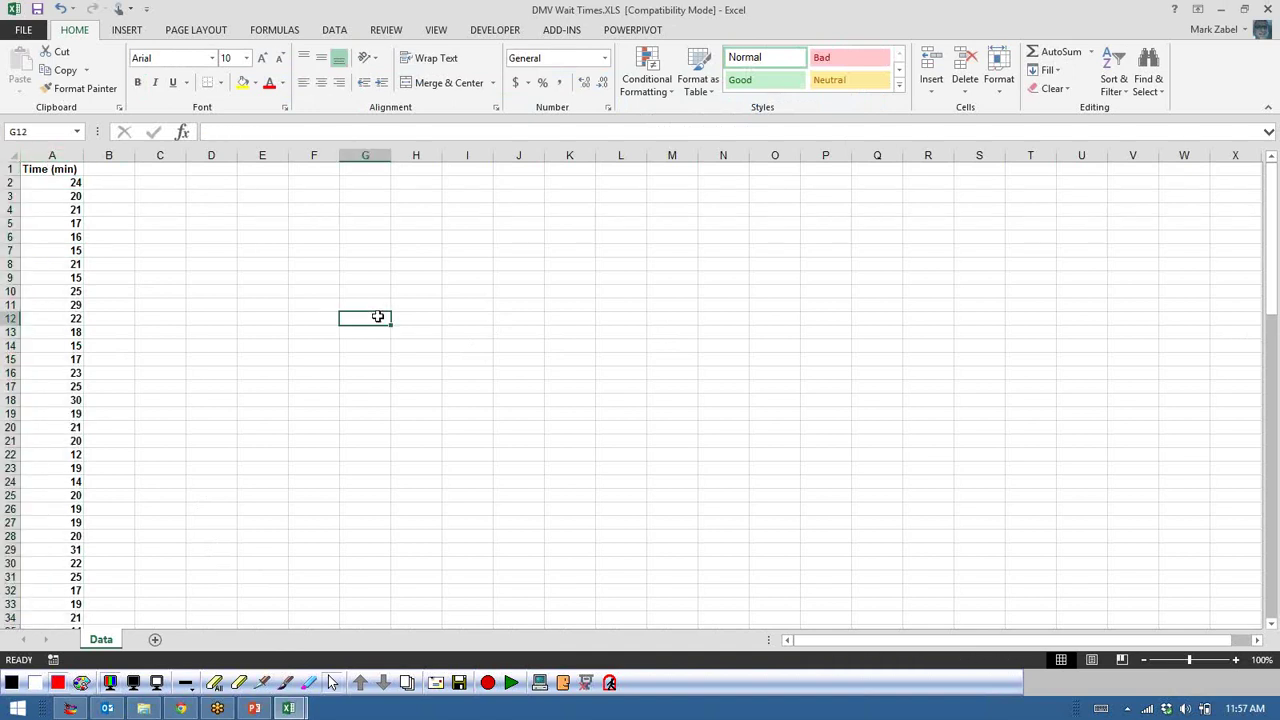
pyautogui.moveTo(77, 178); pyautogui.dragTo(75, 412)
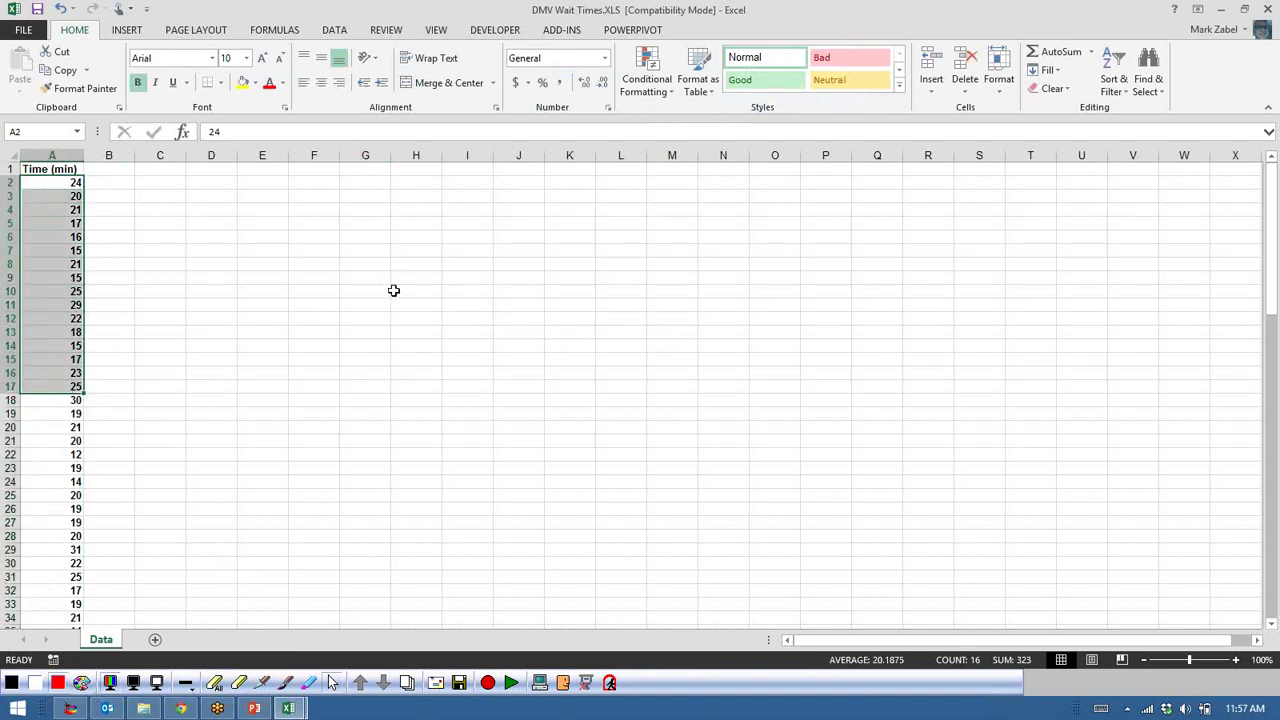
pyautogui.click(396, 317)
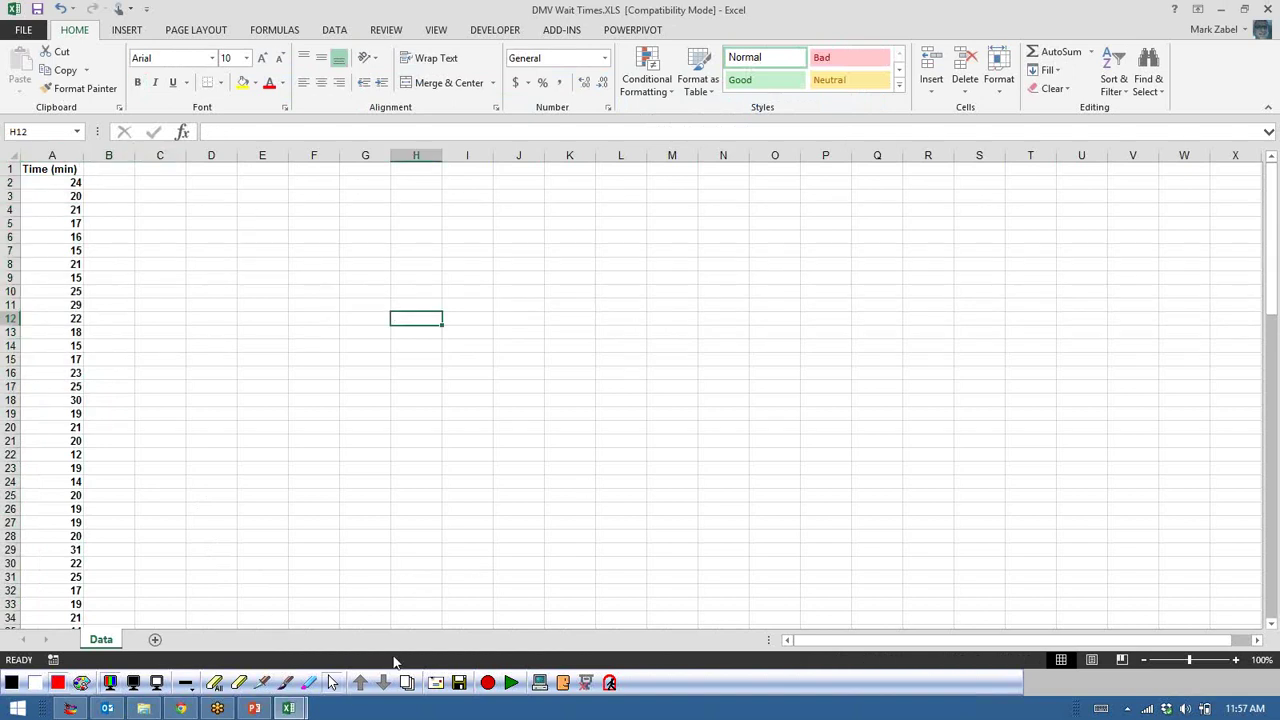
# - Handwrite an underlined N in red beside the Wait Time note to mark the data as numerical
pyautogui.click(262, 682)
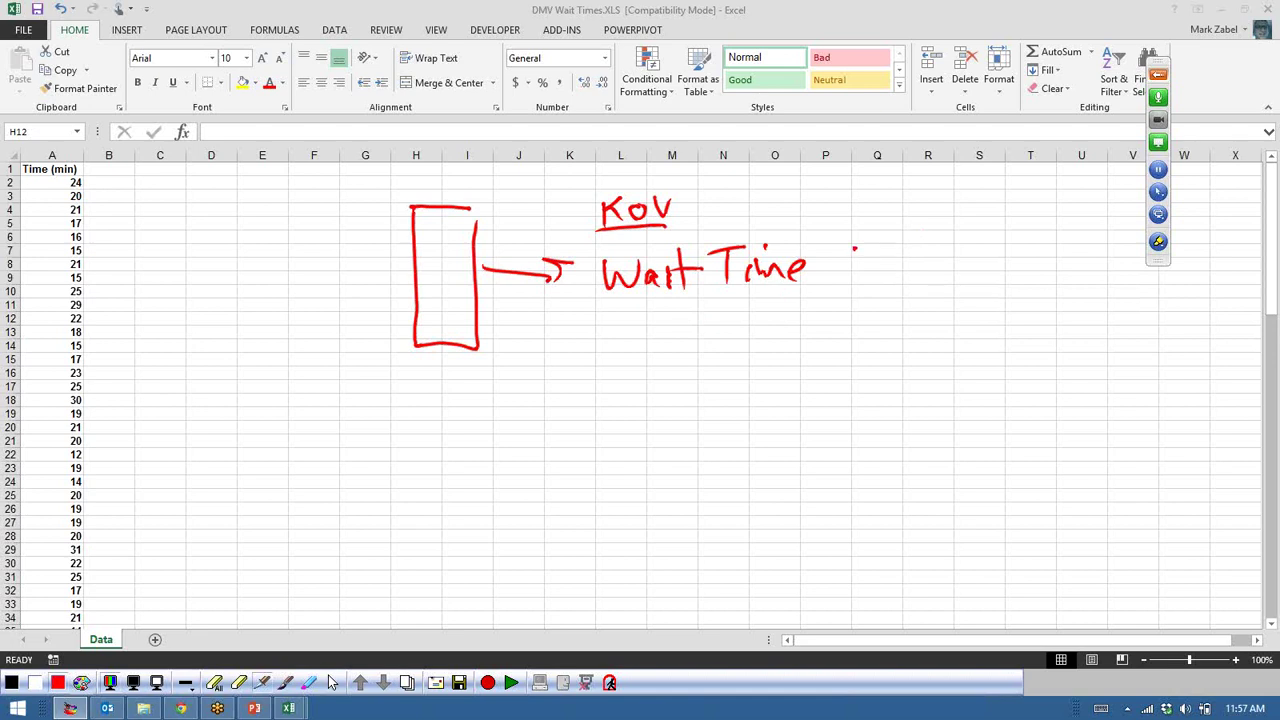
pyautogui.moveTo(862, 270)
pyautogui.mouseDown()
pyautogui.moveTo(862, 232)
pyautogui.moveTo(889, 229)
pyautogui.mouseUp()
pyautogui.moveTo(866, 282); pyautogui.dragTo(908, 270)
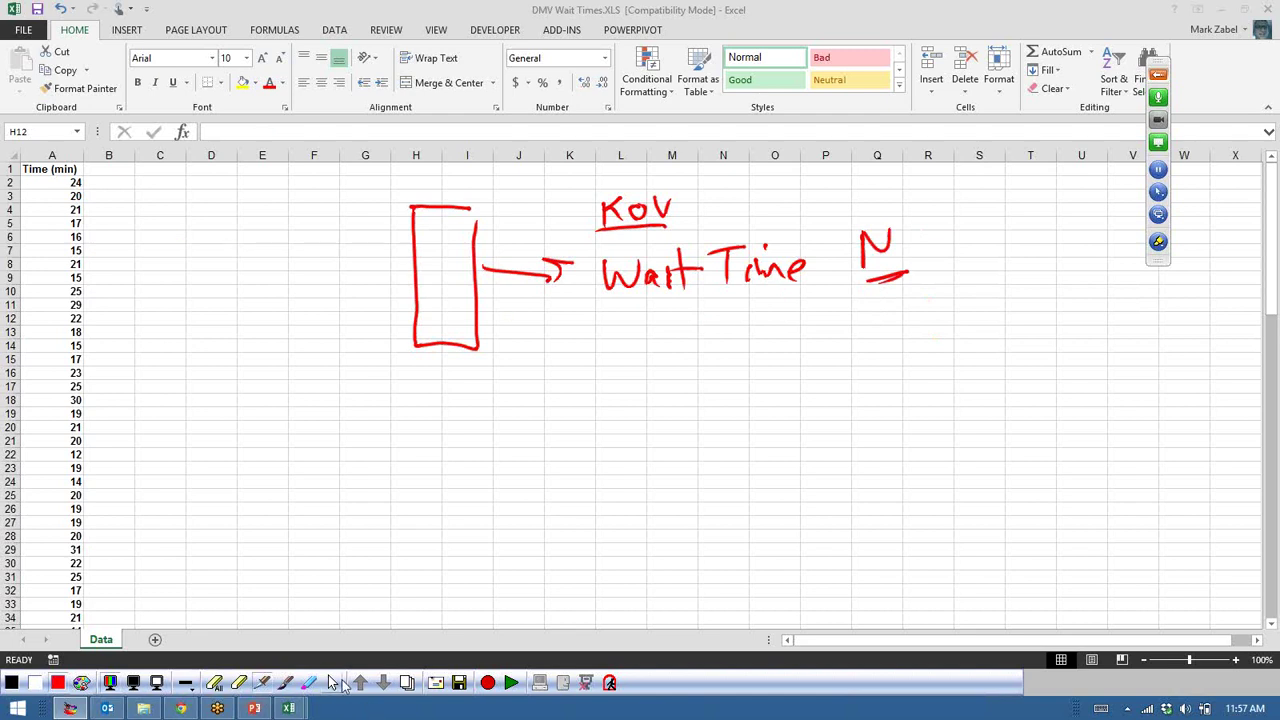
pyautogui.click(333, 683)
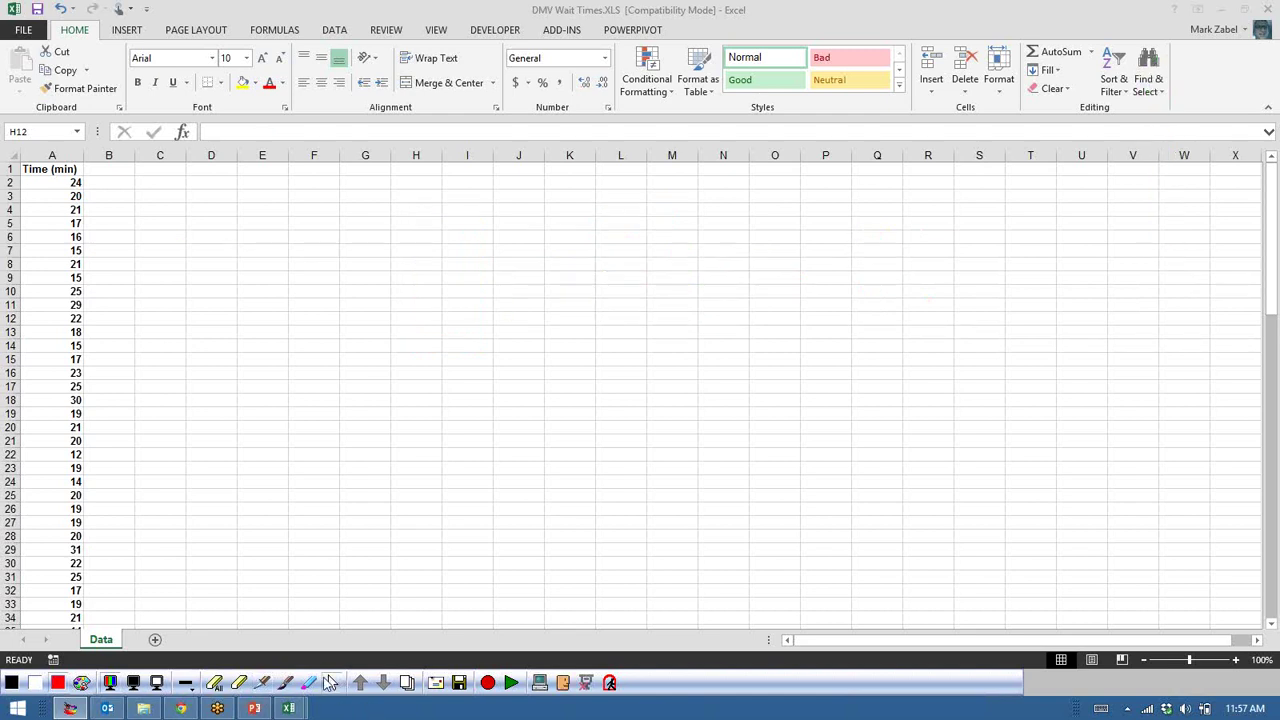
# - Select column A and draw a red circle below the N, split into three sectors labelled P, A and G
pyautogui.click(53, 155)
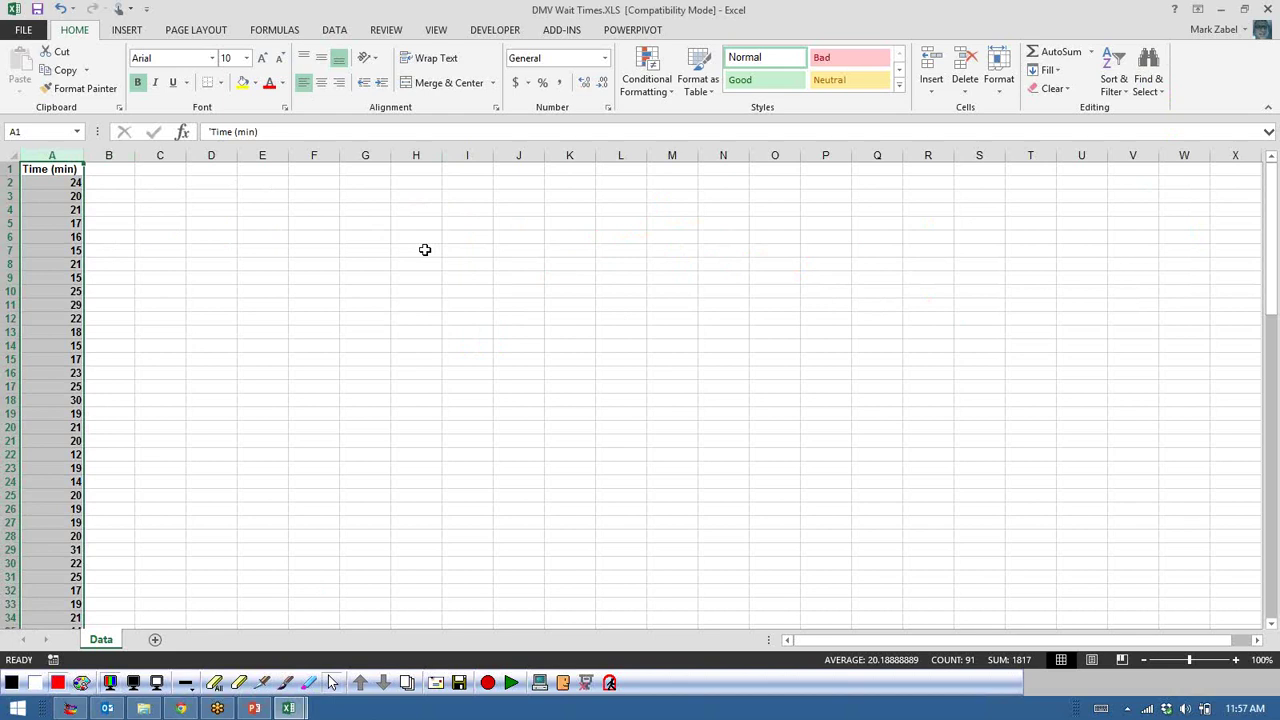
pyautogui.click(268, 684)
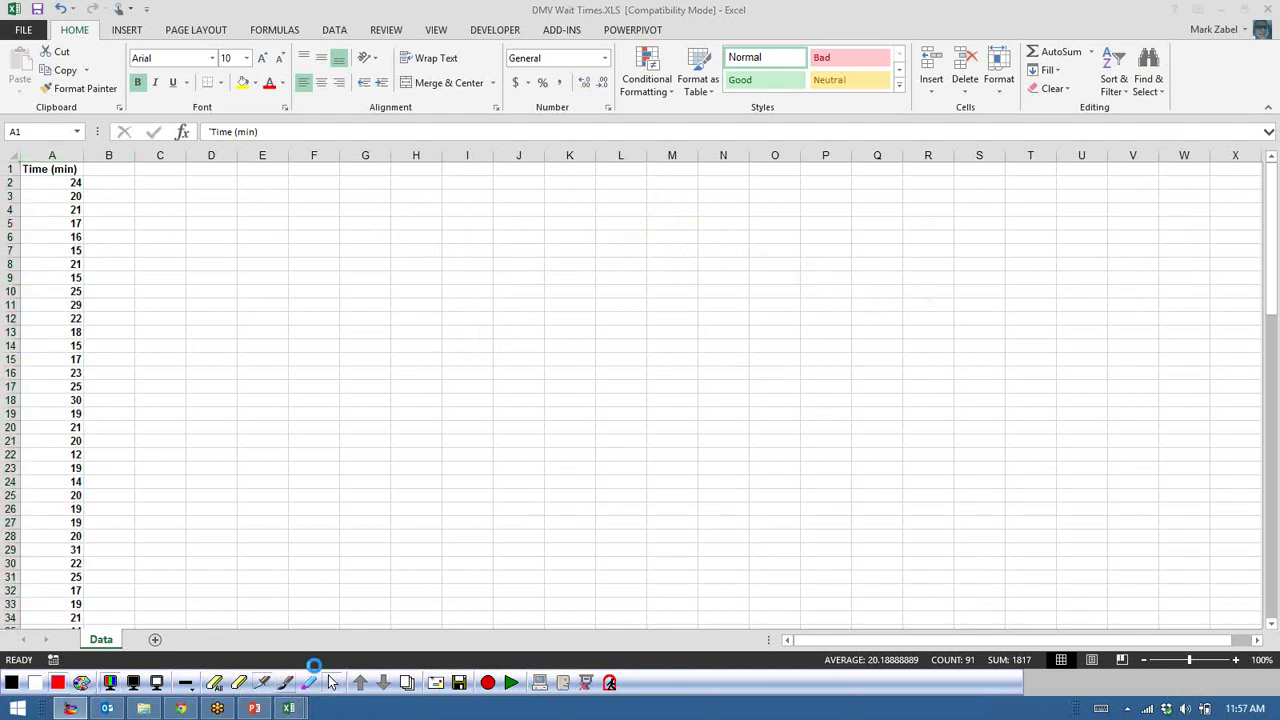
pyautogui.moveTo(960, 342)
pyautogui.mouseDown()
pyautogui.moveTo(883, 409)
pyautogui.moveTo(990, 450)
pyautogui.moveTo(978, 352)
pyautogui.moveTo(945, 382)
pyautogui.moveTo(972, 412)
pyautogui.moveTo(926, 428)
pyautogui.mouseUp()
pyautogui.moveTo(992, 366); pyautogui.dragTo(942, 395)
pyautogui.moveTo(942, 395)
pyautogui.mouseDown()
pyautogui.moveTo(940, 450)
pyautogui.moveTo(895, 374)
pyautogui.mouseUp()
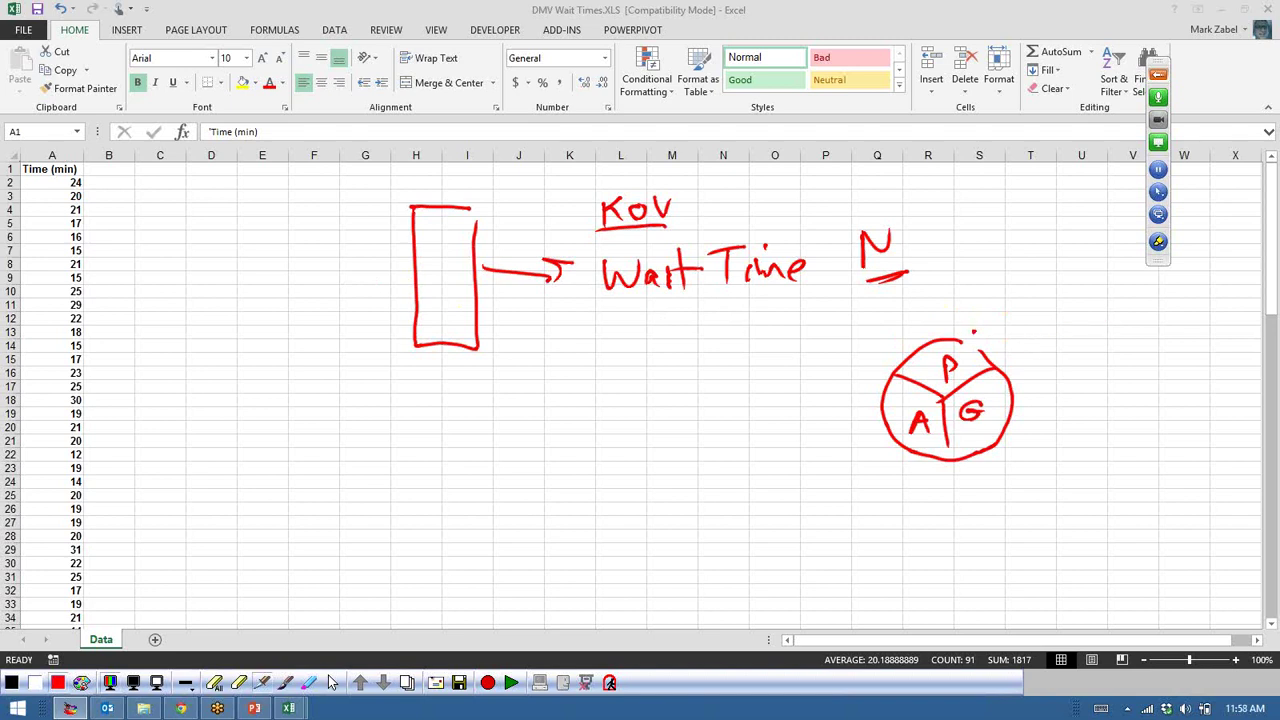
# - Handwrite the note "I want Baseline my data" in red above the three-sector circle
pyautogui.moveTo(975, 292)
pyautogui.mouseDown()
pyautogui.moveTo(976, 318)
pyautogui.moveTo(982, 288)
pyautogui.mouseUp()
pyautogui.moveTo(970, 322); pyautogui.dragTo(1050, 282)
pyautogui.moveTo(1044, 256); pyautogui.dragTo(1040, 288)
pyautogui.moveTo(1036, 276); pyautogui.dragTo(1068, 268)
pyautogui.moveTo(1016, 312)
pyautogui.mouseDown()
pyautogui.moveTo(1018, 334)
pyautogui.moveTo(1052, 326)
pyautogui.moveTo(1072, 290)
pyautogui.moveTo(1106, 288)
pyautogui.mouseUp()
pyautogui.click(1096, 316)
pyautogui.click(1100, 299)
pyautogui.moveTo(1046, 336)
pyautogui.mouseDown()
pyautogui.moveTo(1050, 356)
pyautogui.moveTo(1070, 338)
pyautogui.moveTo(1084, 344)
pyautogui.mouseUp()
pyautogui.moveTo(1090, 336); pyautogui.dragTo(1084, 366)
pyautogui.moveTo(1110, 318)
pyautogui.mouseDown()
pyautogui.moveTo(1112, 334)
pyautogui.moveTo(1130, 330)
pyautogui.mouseUp()
pyautogui.moveTo(1136, 294)
pyautogui.mouseDown()
pyautogui.moveTo(1134, 318)
pyautogui.moveTo(1150, 308)
pyautogui.mouseUp()
pyautogui.moveTo(1150, 312); pyautogui.dragTo(1158, 320)
pyautogui.click(1176, 324)
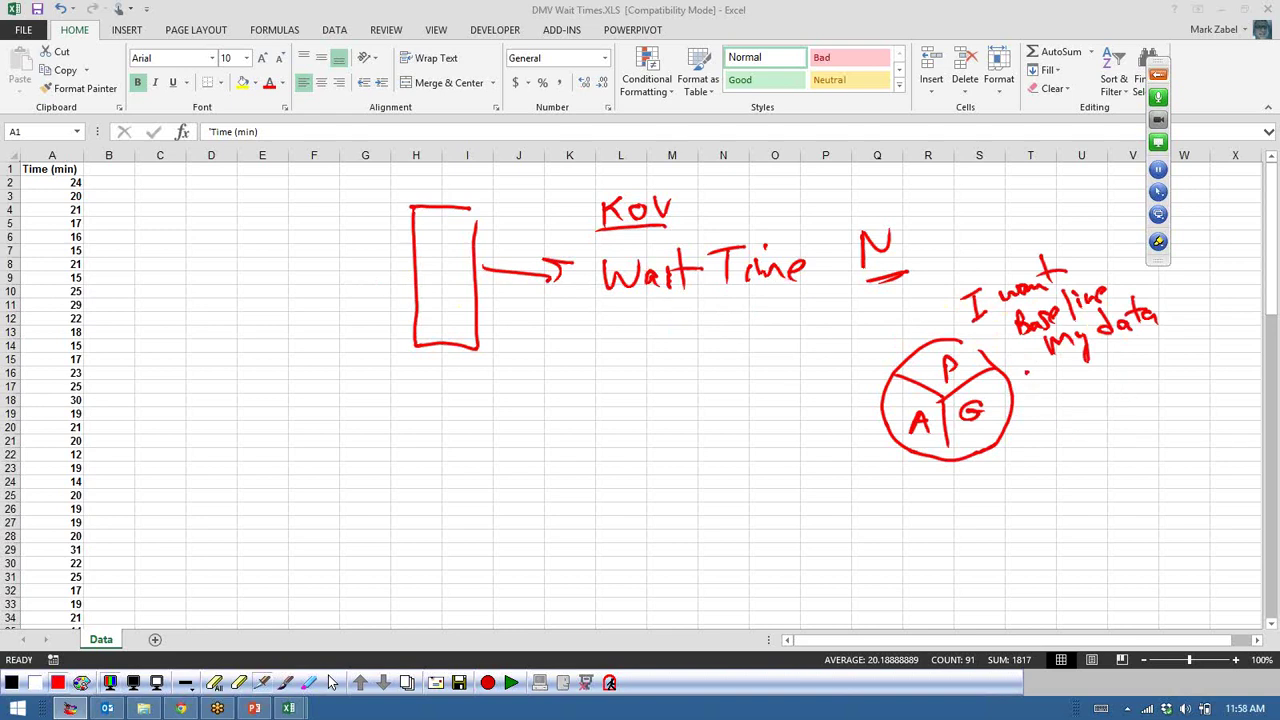
# - Draw a curved arrow downward from the baseline note and a short line beside the circle, and leave the annotation view
pyautogui.moveTo(1062, 362); pyautogui.dragTo(1074, 426)
pyautogui.moveTo(1082, 406)
pyautogui.mouseDown()
pyautogui.moveTo(1062, 456)
pyautogui.moveTo(1082, 460)
pyautogui.mouseUp()
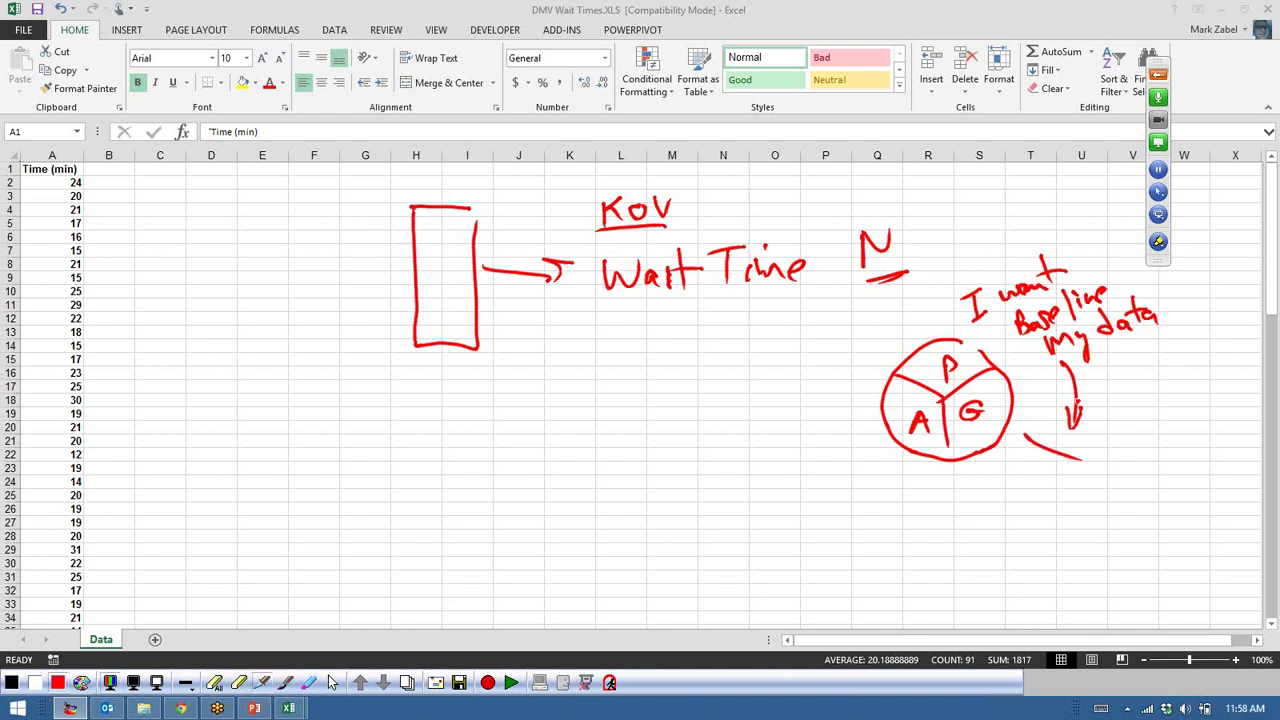
pyautogui.click(333, 684)
# - Minimize the DMV Wait Times workbook and load the XLStatistics add-in into Excel
pyautogui.click(1222, 12)
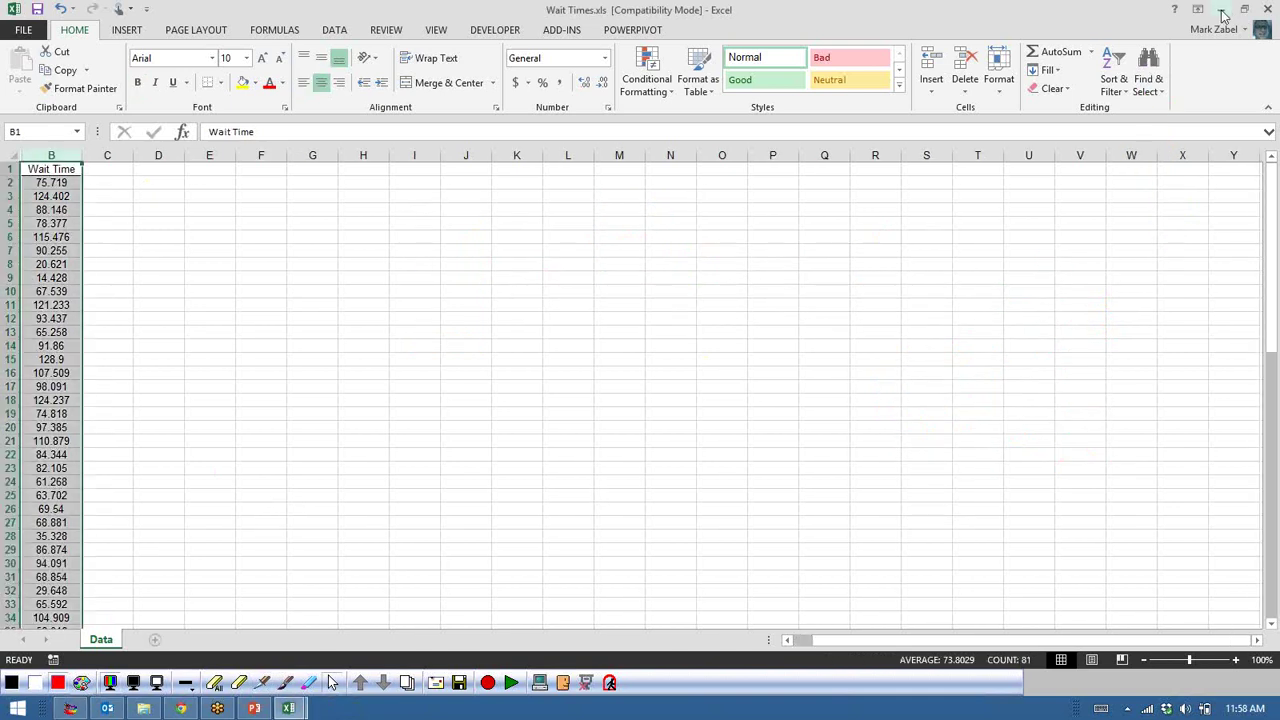
pyautogui.click(1222, 12)
pyautogui.doubleClick(90, 160)
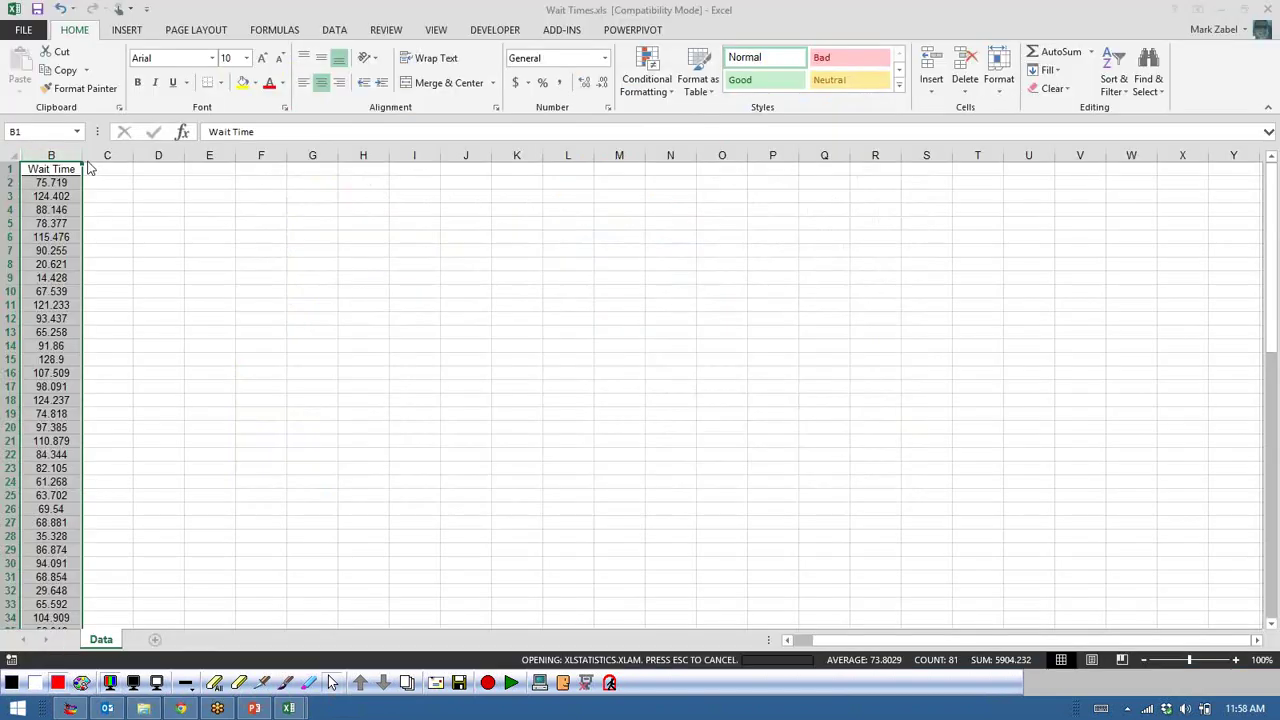
pyautogui.click(645, 429)
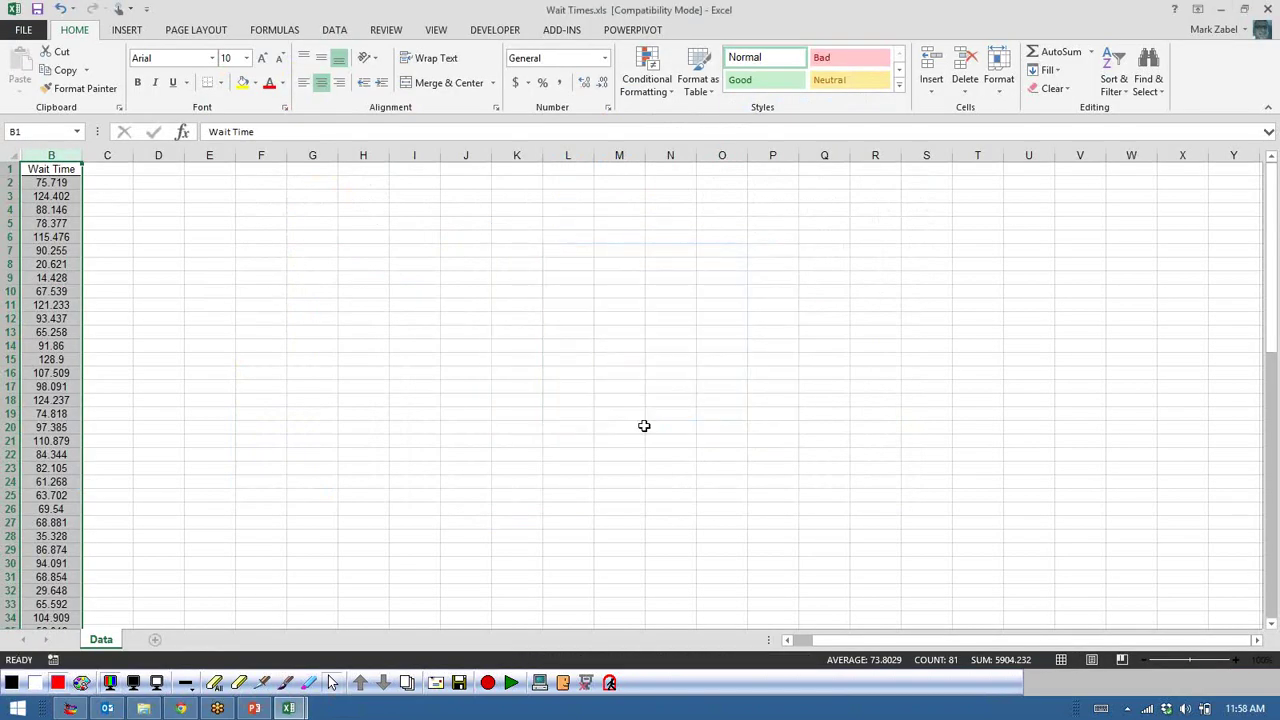
pyautogui.click(455, 442)
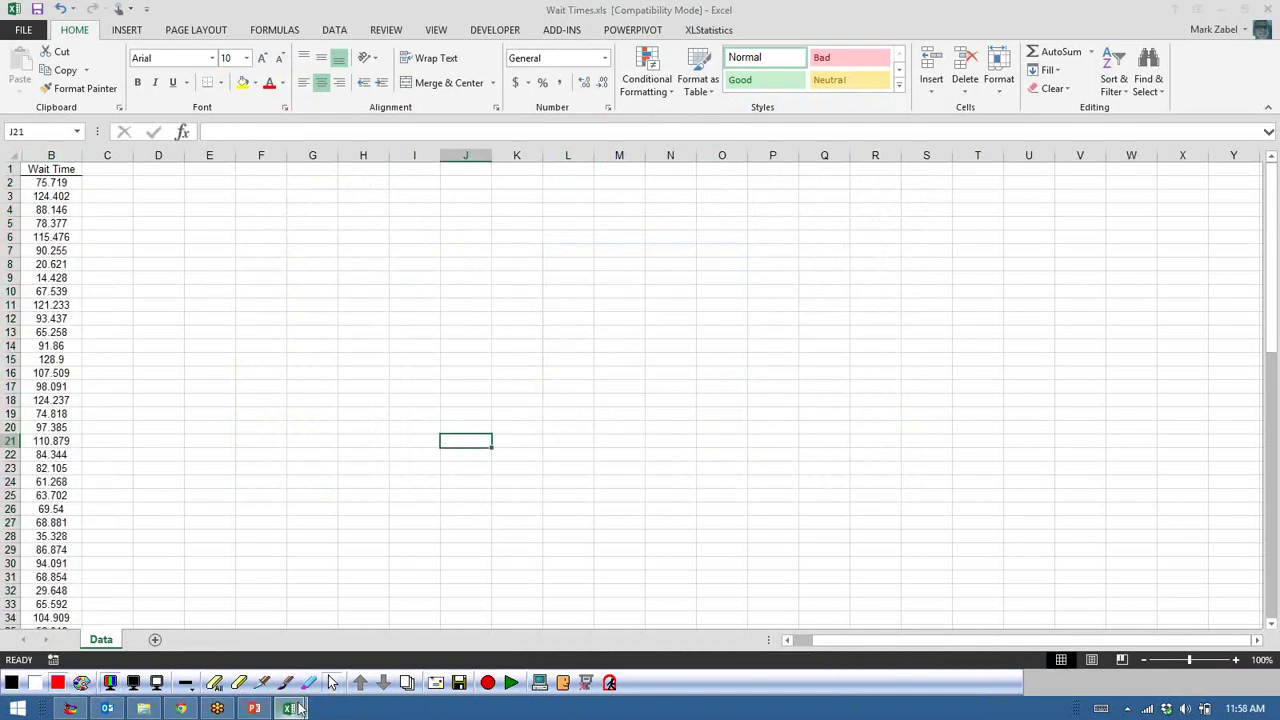
# - Switch back to the DMV Wait Times workbook and display the XLStatistics commands
pyautogui.moveTo(293, 708)
pyautogui.click(353, 617)
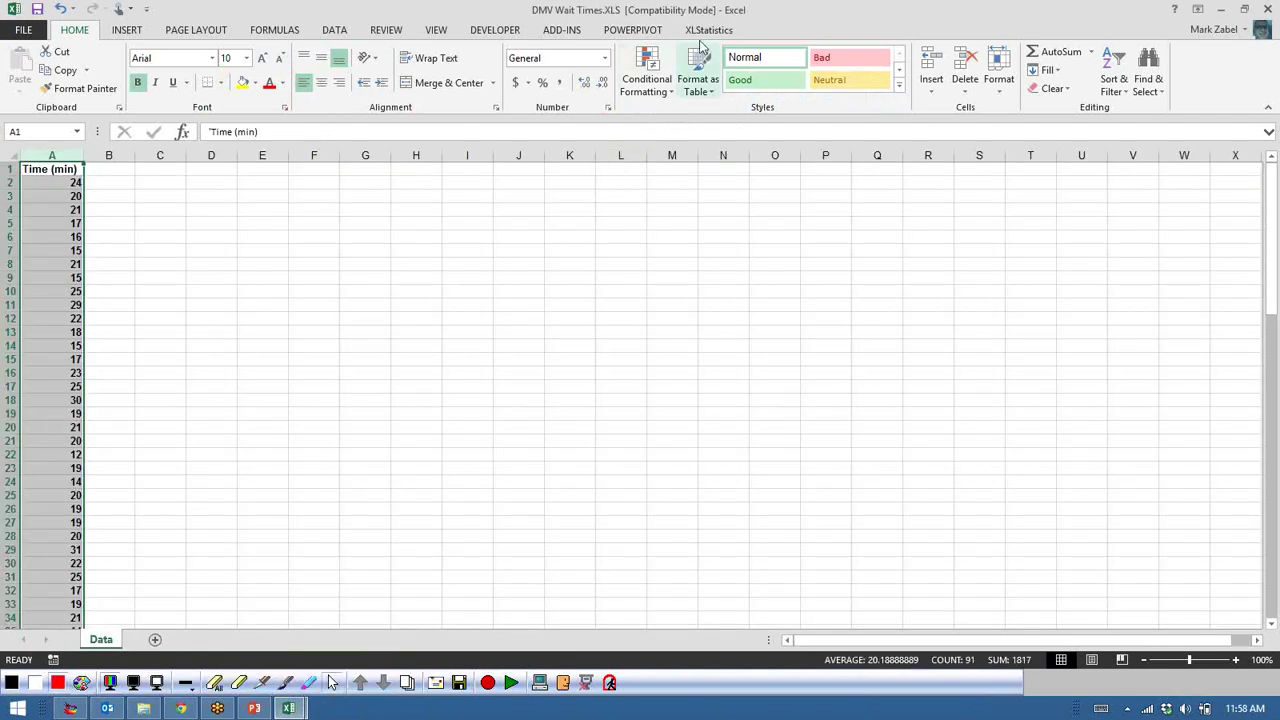
pyautogui.click(100, 292)
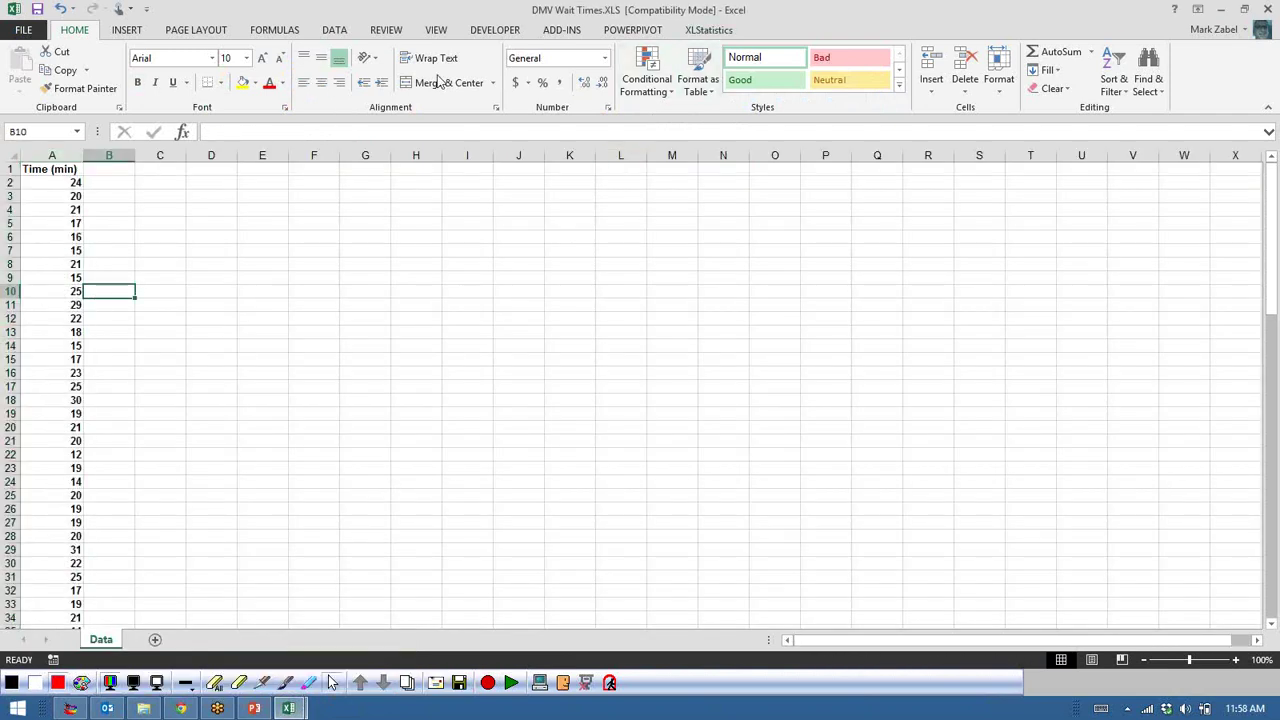
pyautogui.click(705, 32)
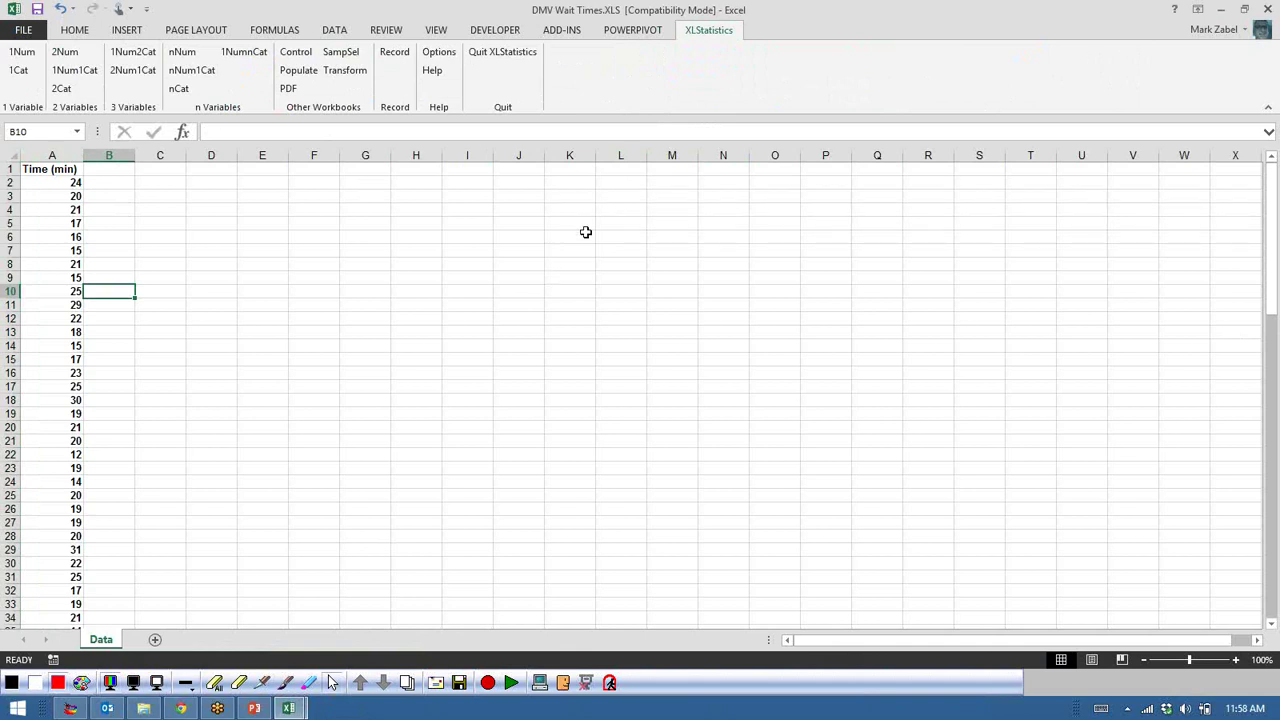
# - Underline the 1Num analysis option in red, and leave the annotation view
pyautogui.click(333, 683)
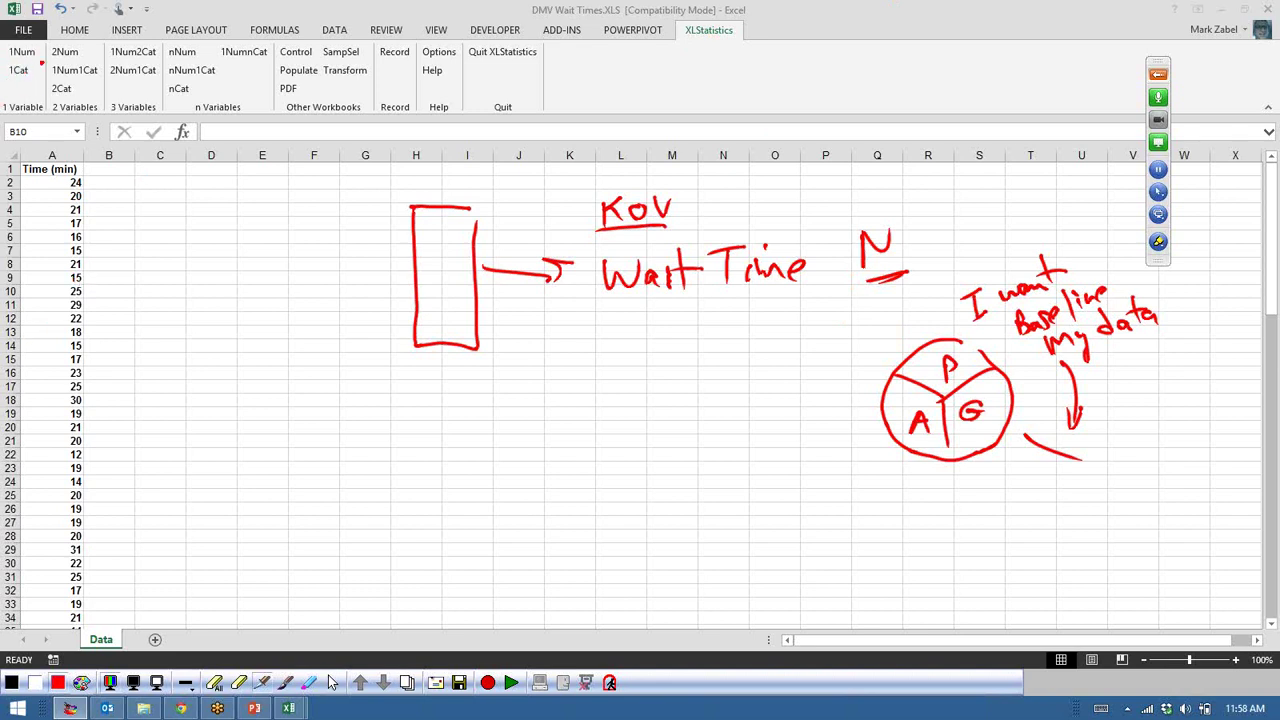
pyautogui.moveTo(35, 61); pyautogui.dragTo(6, 57)
pyautogui.click(333, 682)
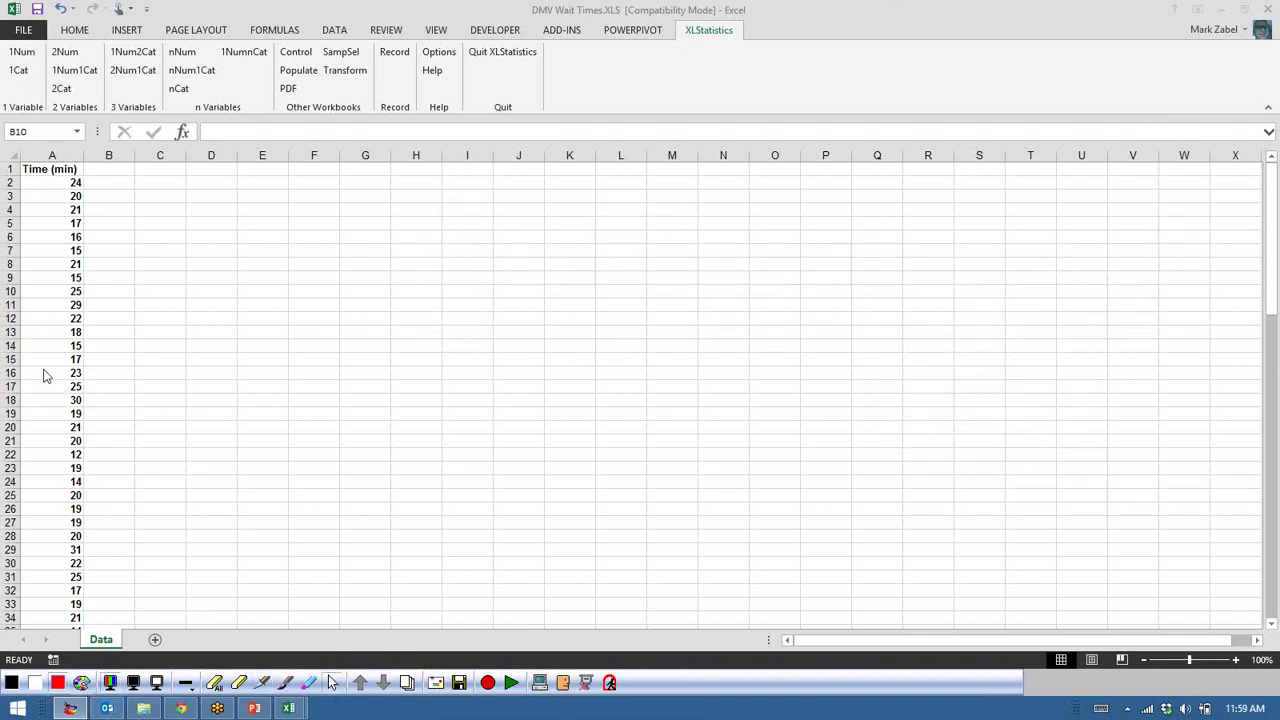
# - Run the XLStatistics 1Num analysis on the Time (min) data in column A
pyautogui.click(20, 51)
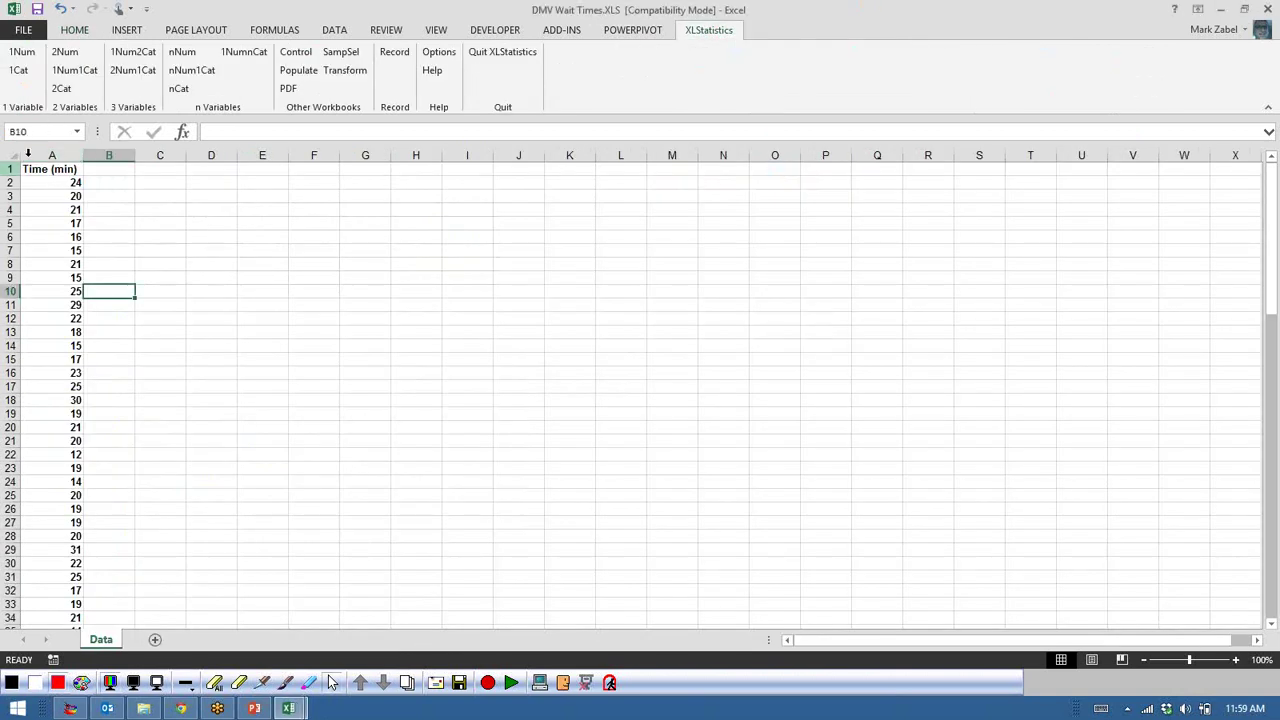
pyautogui.click(52, 155)
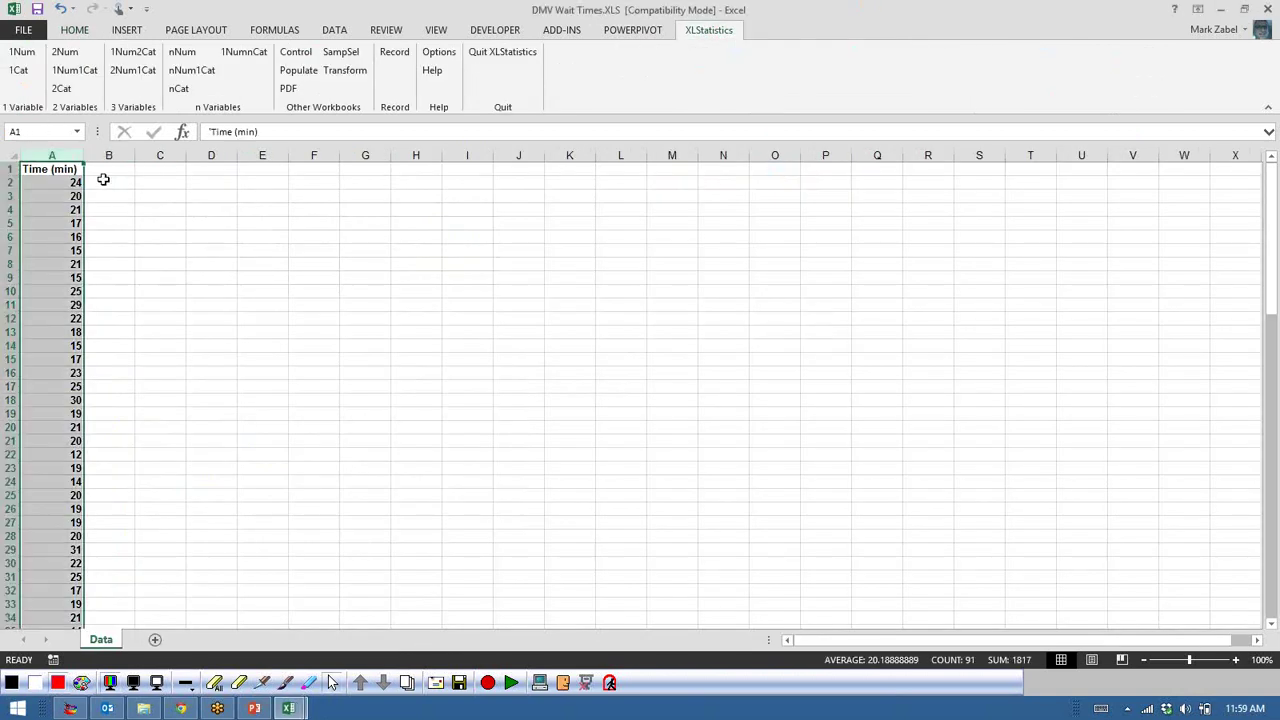
pyautogui.click(22, 52)
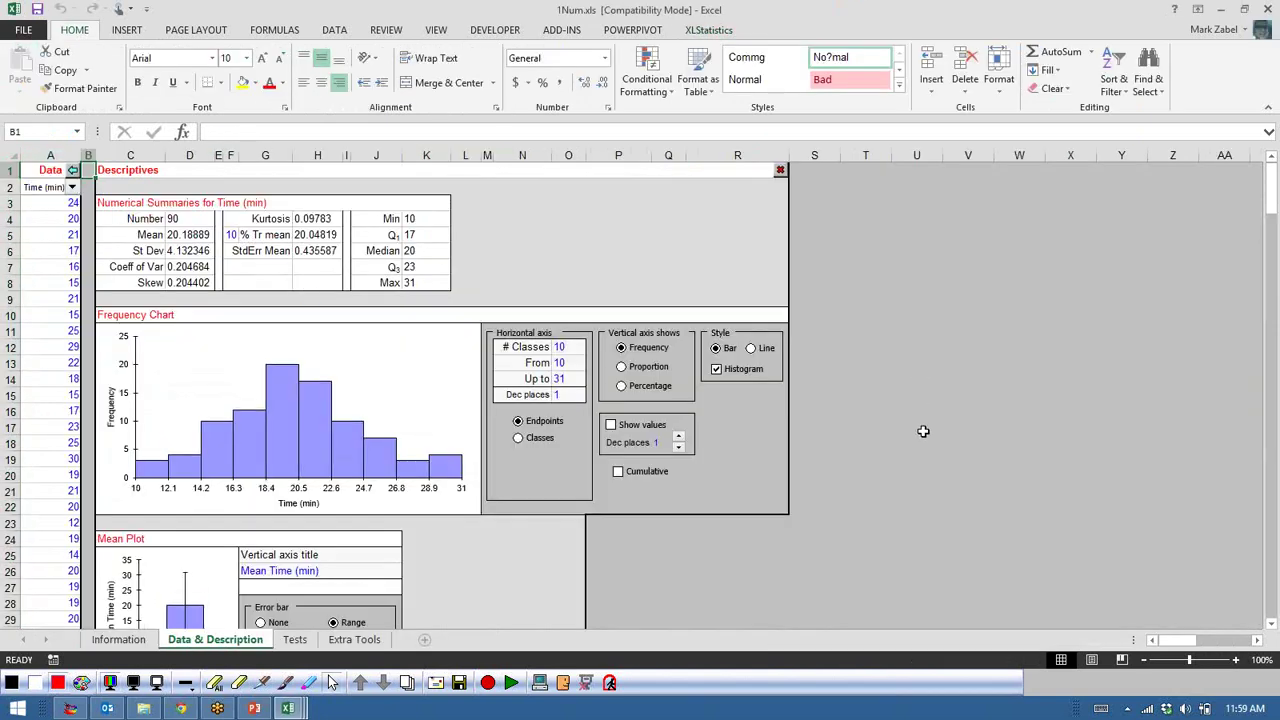
pyautogui.scroll(-1, 914, 434)
pyautogui.scroll(1, 916, 436)
# - Erase all the red handwritten annotations covering the 1Num results
pyautogui.click(262, 684)
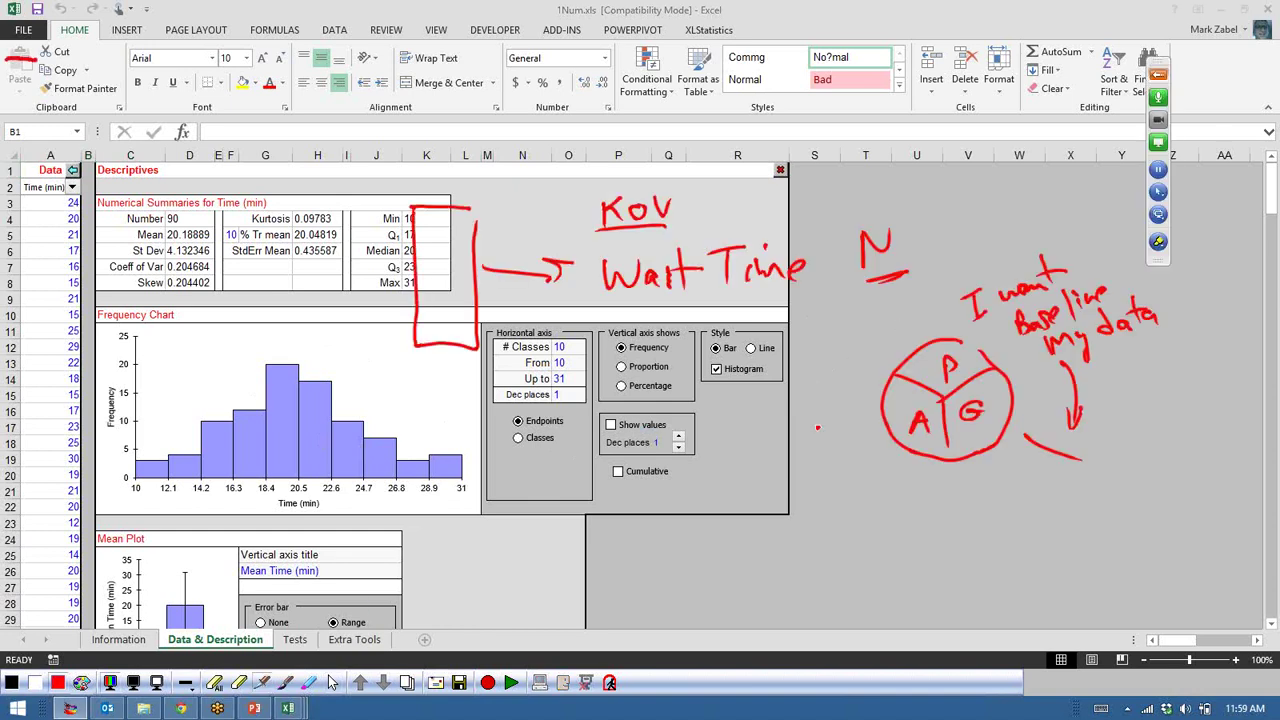
pyautogui.click(222, 686)
pyautogui.click(697, 377)
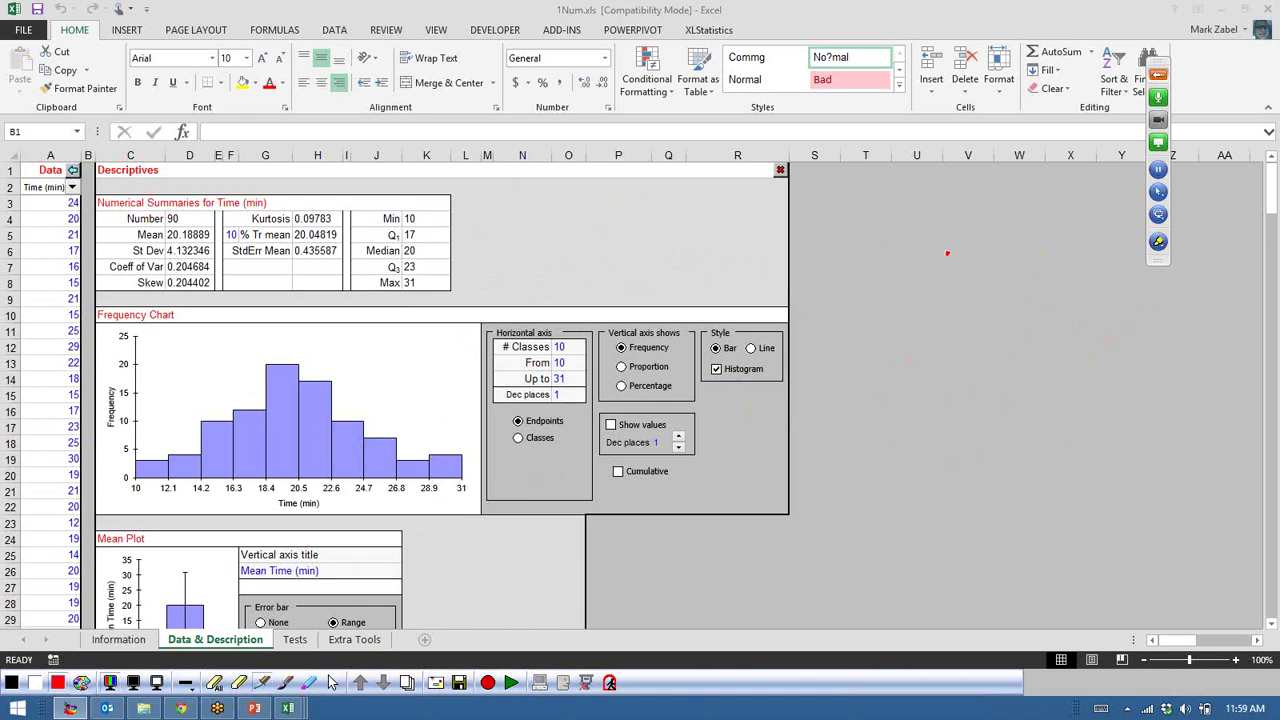
# - Handwrite Histogram in red beside the 1Num results, with a dash in front as a list item
pyautogui.moveTo(928, 226)
pyautogui.mouseDown()
pyautogui.moveTo(930, 272)
pyautogui.moveTo(952, 258)
pyautogui.mouseUp()
pyautogui.moveTo(930, 250); pyautogui.dragTo(950, 246)
pyautogui.moveTo(968, 240); pyautogui.dragTo(976, 258)
pyautogui.moveTo(1008, 214); pyautogui.dragTo(1010, 258)
pyautogui.click(1020, 255)
pyautogui.moveTo(998, 238)
pyautogui.mouseDown()
pyautogui.moveTo(1020, 236)
pyautogui.moveTo(1044, 262)
pyautogui.moveTo(1074, 248)
pyautogui.moveTo(1104, 256)
pyautogui.mouseUp()
pyautogui.click(1140, 256)
pyautogui.moveTo(872, 250); pyautogui.dragTo(928, 250)
# - Handwrite a second dashed item, Time Series, below Histogram, underline it with a long slanted stroke, and leave the annotation view
pyautogui.moveTo(868, 338); pyautogui.dragTo(969, 348)
pyautogui.moveTo(942, 318)
pyautogui.mouseDown()
pyautogui.moveTo(978, 310)
pyautogui.moveTo(990, 346)
pyautogui.mouseUp()
pyautogui.moveTo(998, 344); pyautogui.dragTo(1044, 332)
pyautogui.moveTo(1090, 296)
pyautogui.mouseDown()
pyautogui.moveTo(1066, 332)
pyautogui.moveTo(1106, 322)
pyautogui.mouseUp()
pyautogui.moveTo(1116, 328)
pyautogui.mouseDown()
pyautogui.moveTo(1130, 312)
pyautogui.moveTo(1140, 326)
pyautogui.moveTo(1162, 320)
pyautogui.mouseUp()
pyautogui.click(1148, 308)
pyautogui.moveTo(1176, 302)
pyautogui.mouseDown()
pyautogui.moveTo(1166, 320)
pyautogui.moveTo(930, 406)
pyautogui.mouseUp()
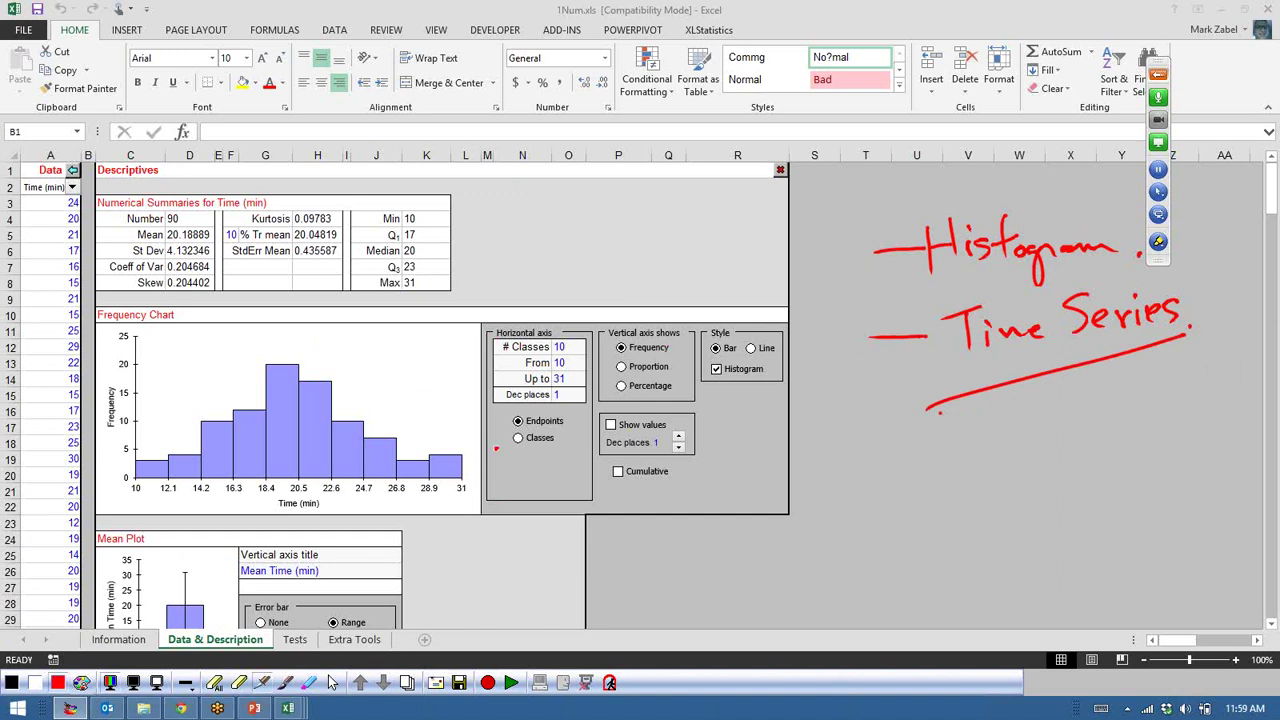
pyautogui.click(334, 686)
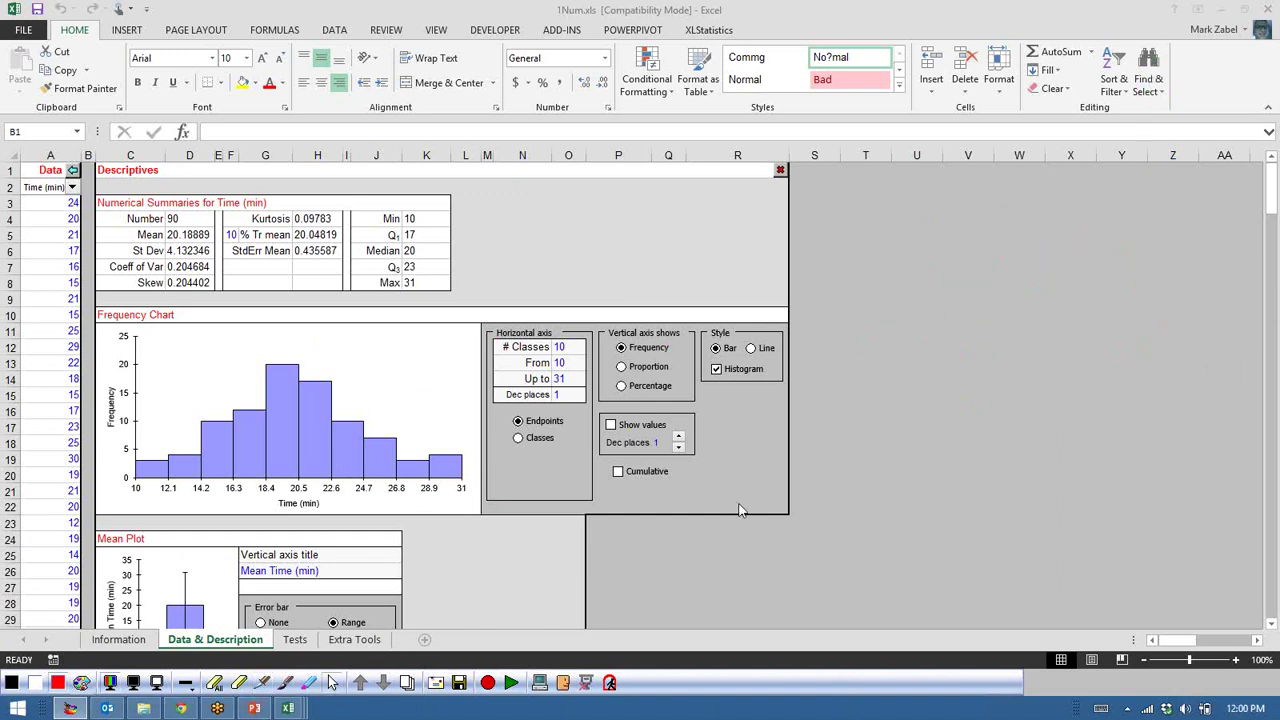
# - Examine the Mean Plot, the Box-and-Whisker Plots and the Plot of Time (min) by Case Number below the Frequency Chart
pyautogui.click(852, 347)
pyautogui.scroll(-7, 844, 405)
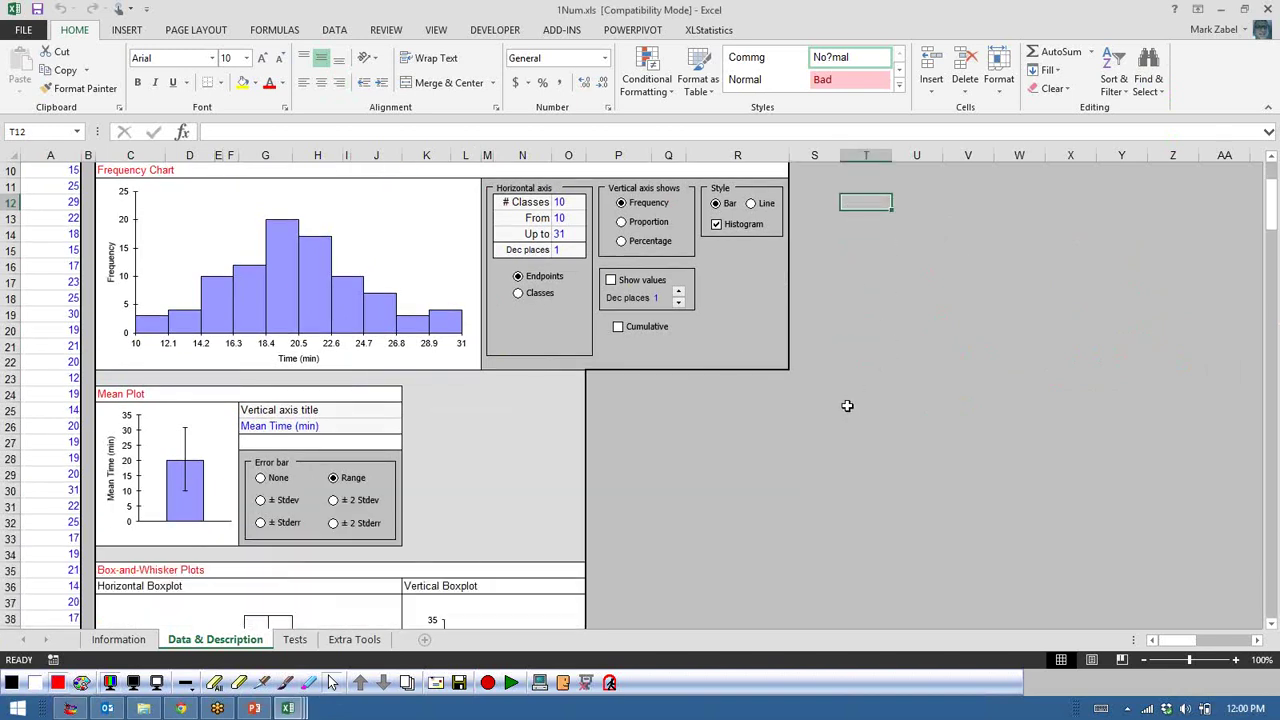
pyautogui.scroll(3, 128, 298)
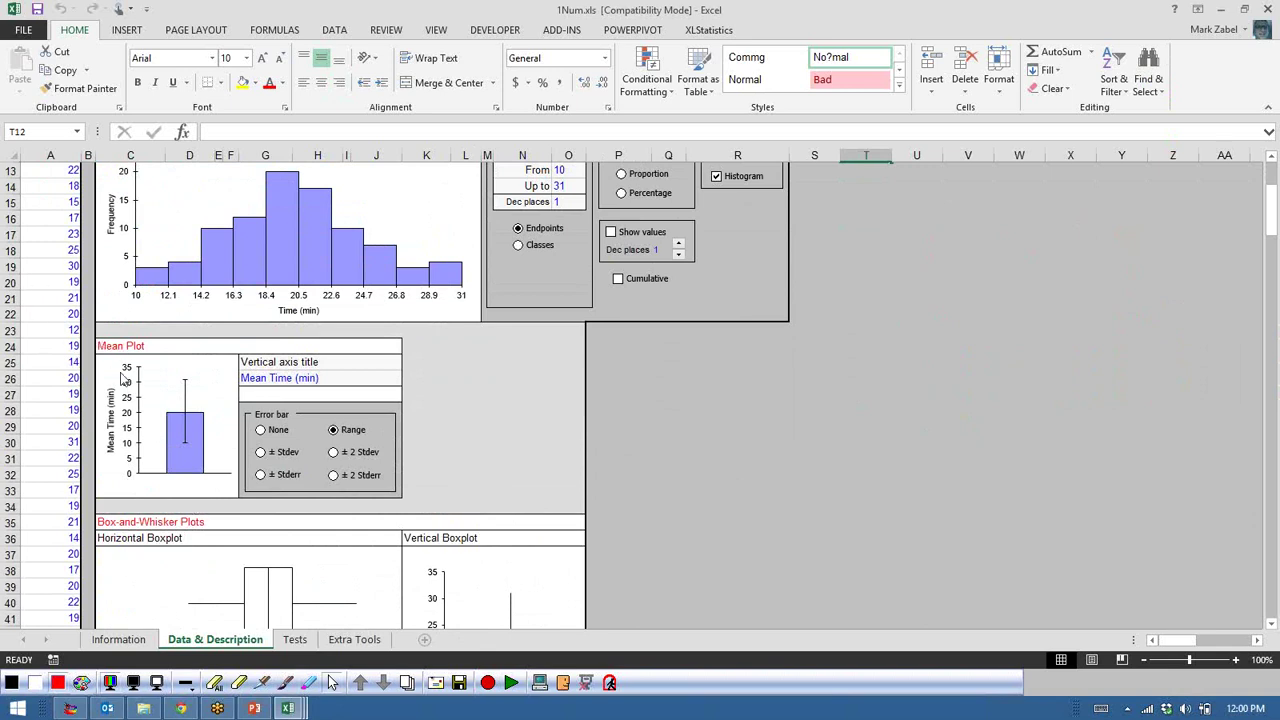
pyautogui.scroll(-4, 125, 380)
pyautogui.click(140, 329)
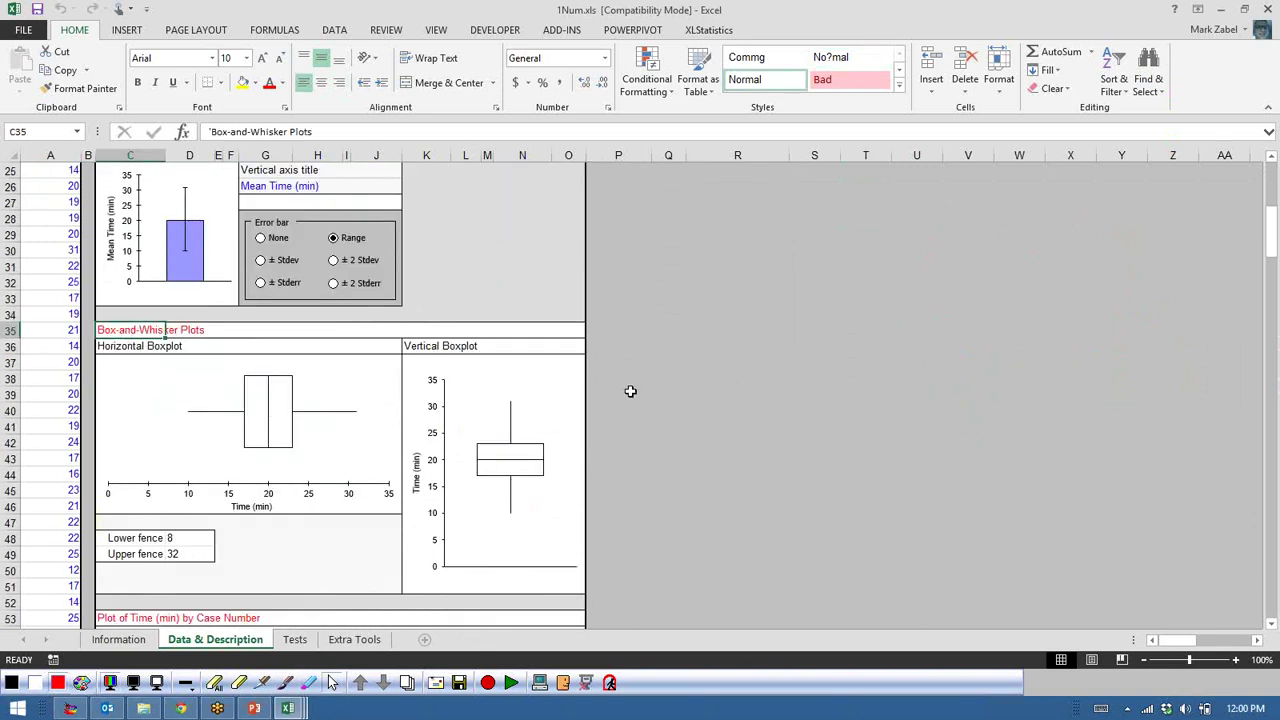
pyautogui.scroll(-5, 645, 394)
pyautogui.scroll(-3, 645, 394)
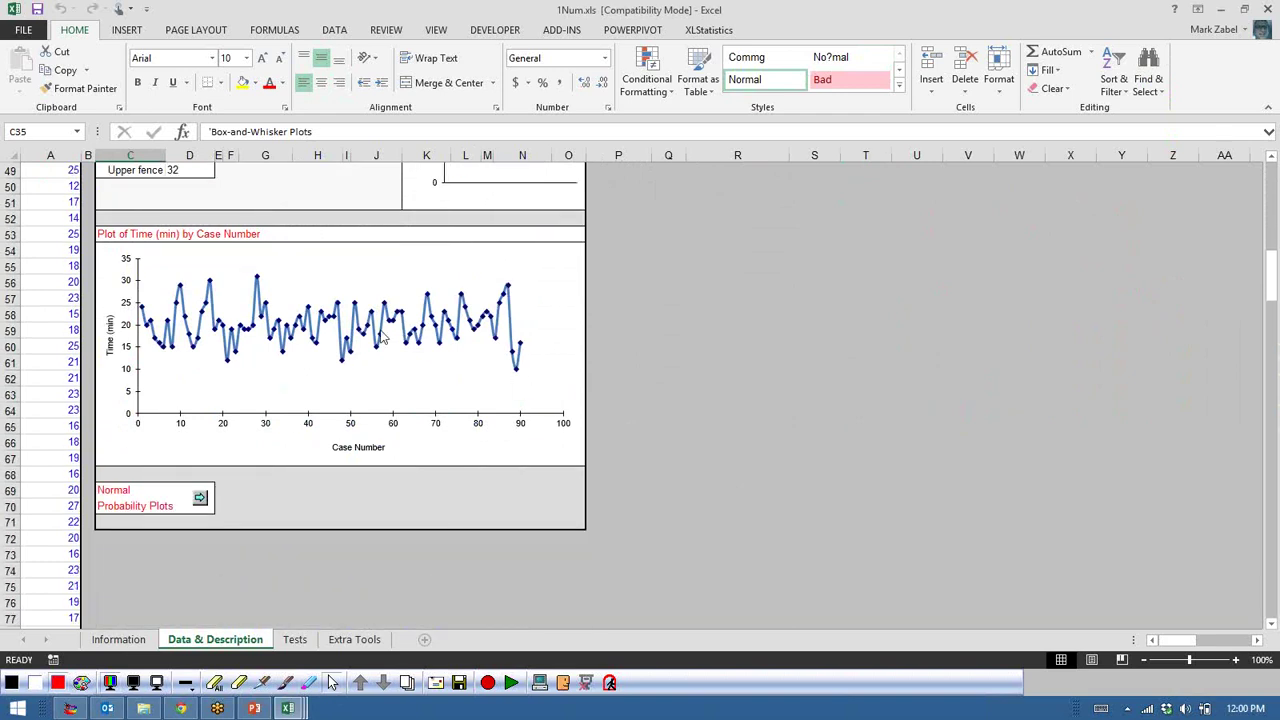
pyautogui.click(150, 236)
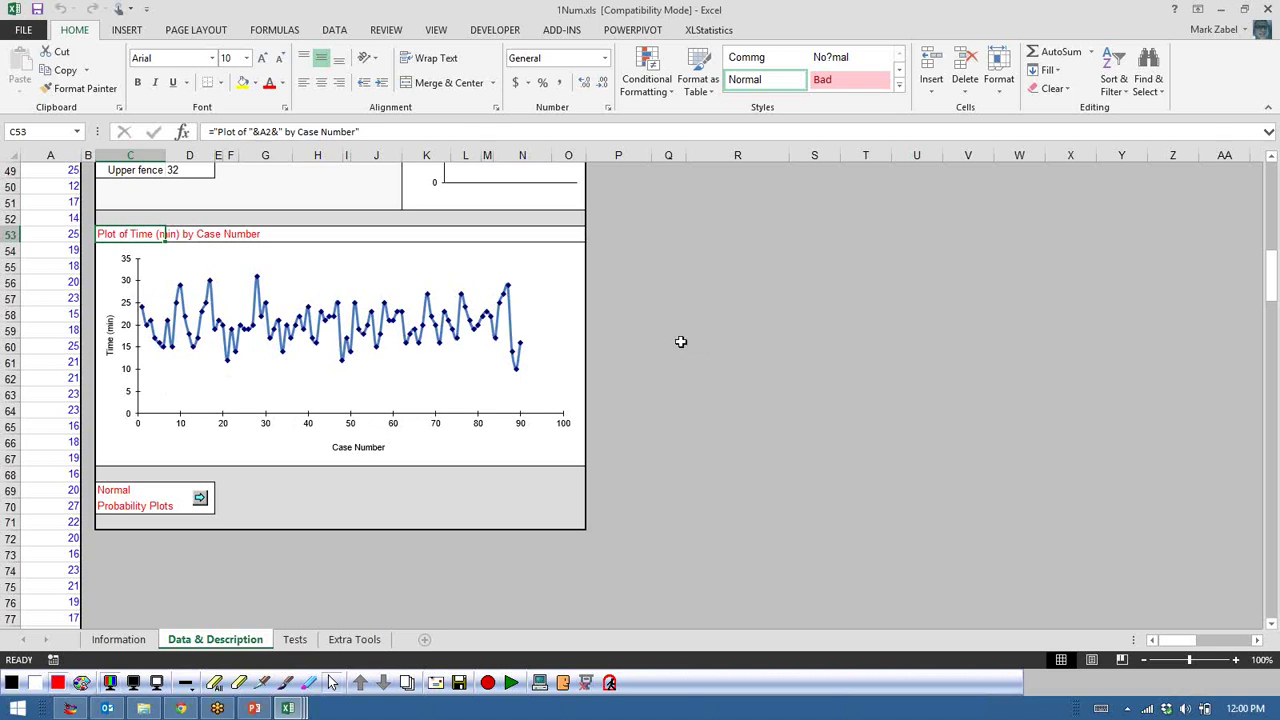
pyautogui.scroll(6, 681, 360)
pyautogui.scroll(-5, 682, 375)
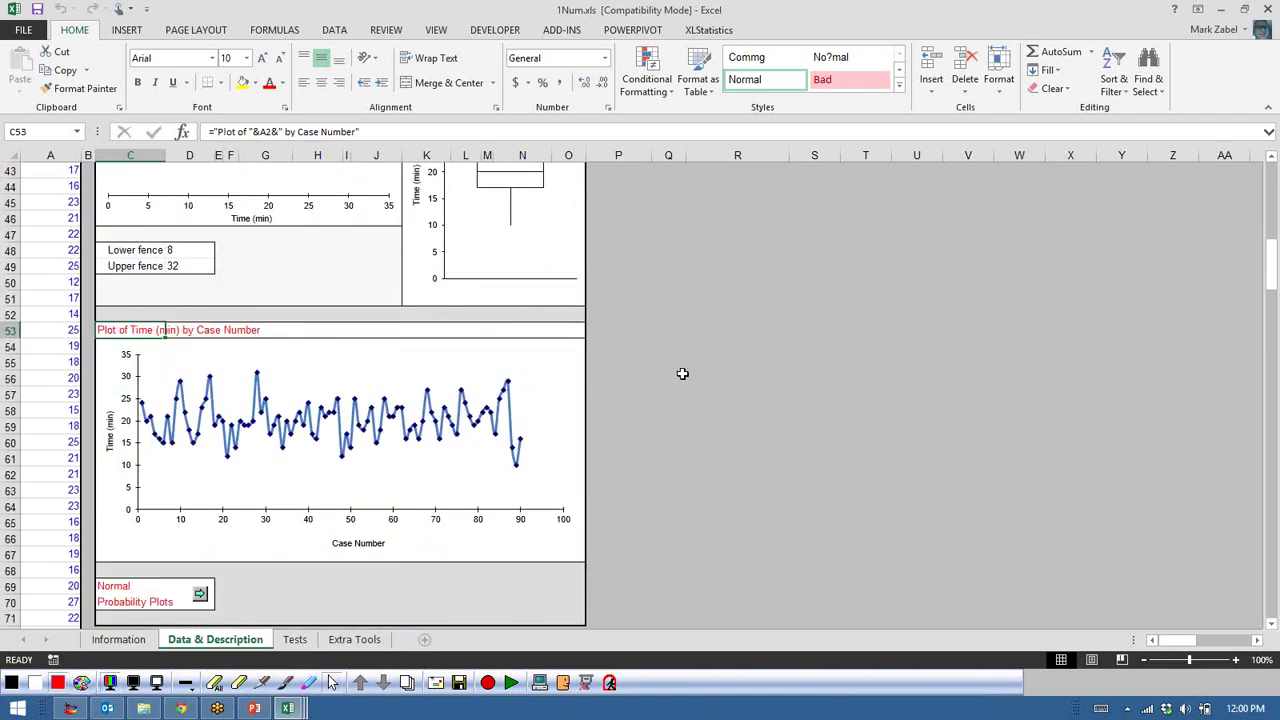
pyautogui.scroll(-1, 682, 373)
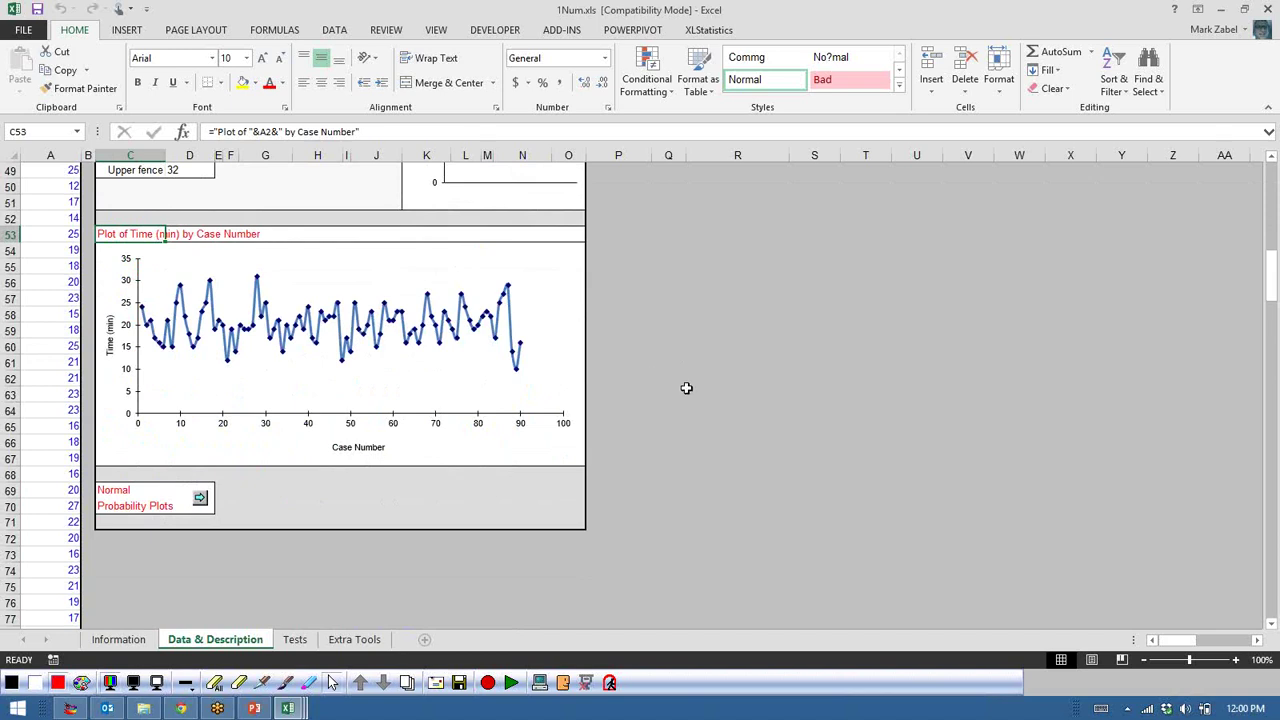
pyautogui.scroll(1, 681, 384)
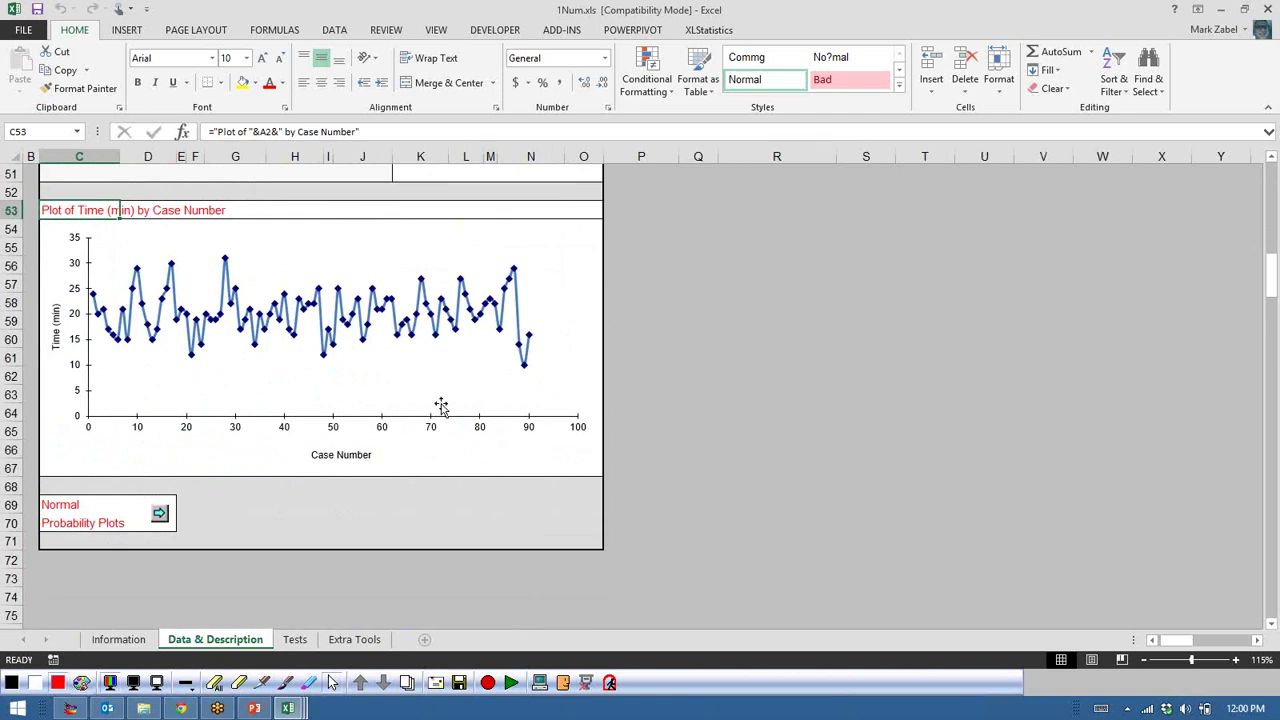
# - Circle in red the three high peaks between cases 10 and 30 and the low point near case 90 on the time series plot
pyautogui.click(262, 682)
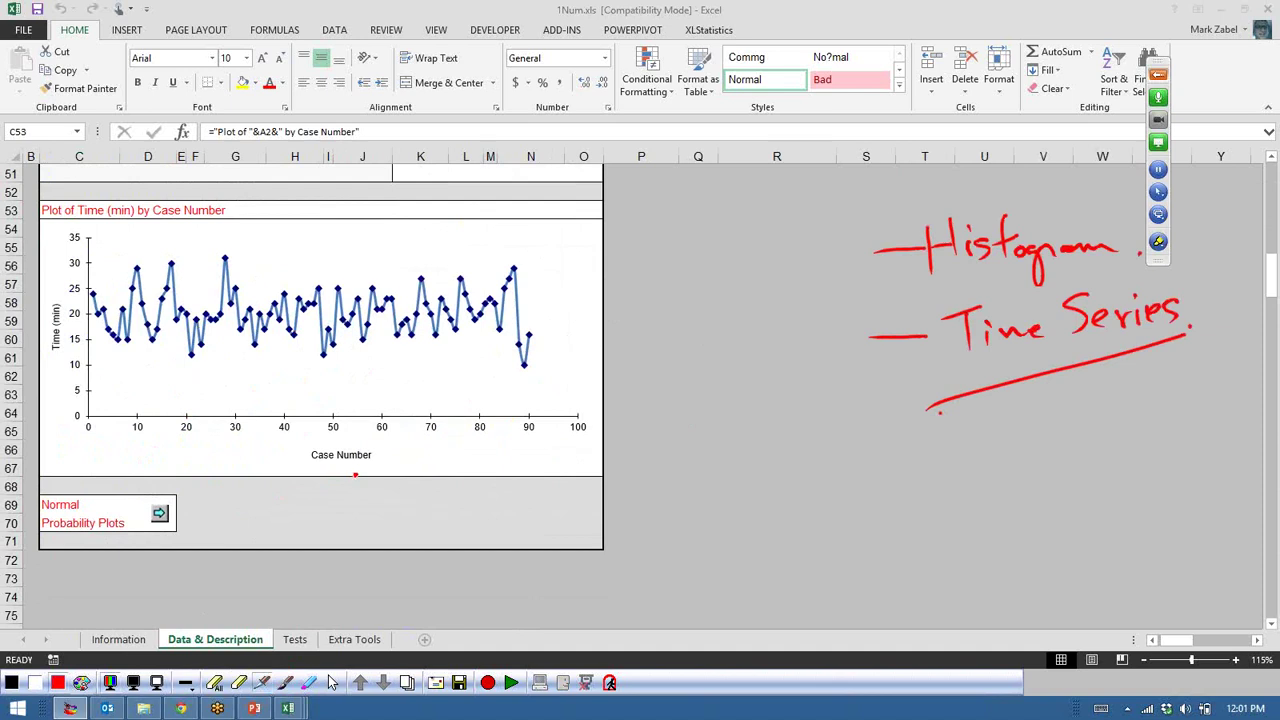
pyautogui.moveTo(531, 357)
pyautogui.mouseDown()
pyautogui.moveTo(508, 374)
pyautogui.moveTo(546, 362)
pyautogui.mouseUp()
pyautogui.moveTo(231, 244)
pyautogui.mouseDown()
pyautogui.moveTo(210, 256)
pyautogui.moveTo(242, 250)
pyautogui.moveTo(160, 268)
pyautogui.moveTo(182, 254)
pyautogui.moveTo(126, 284)
pyautogui.mouseUp()
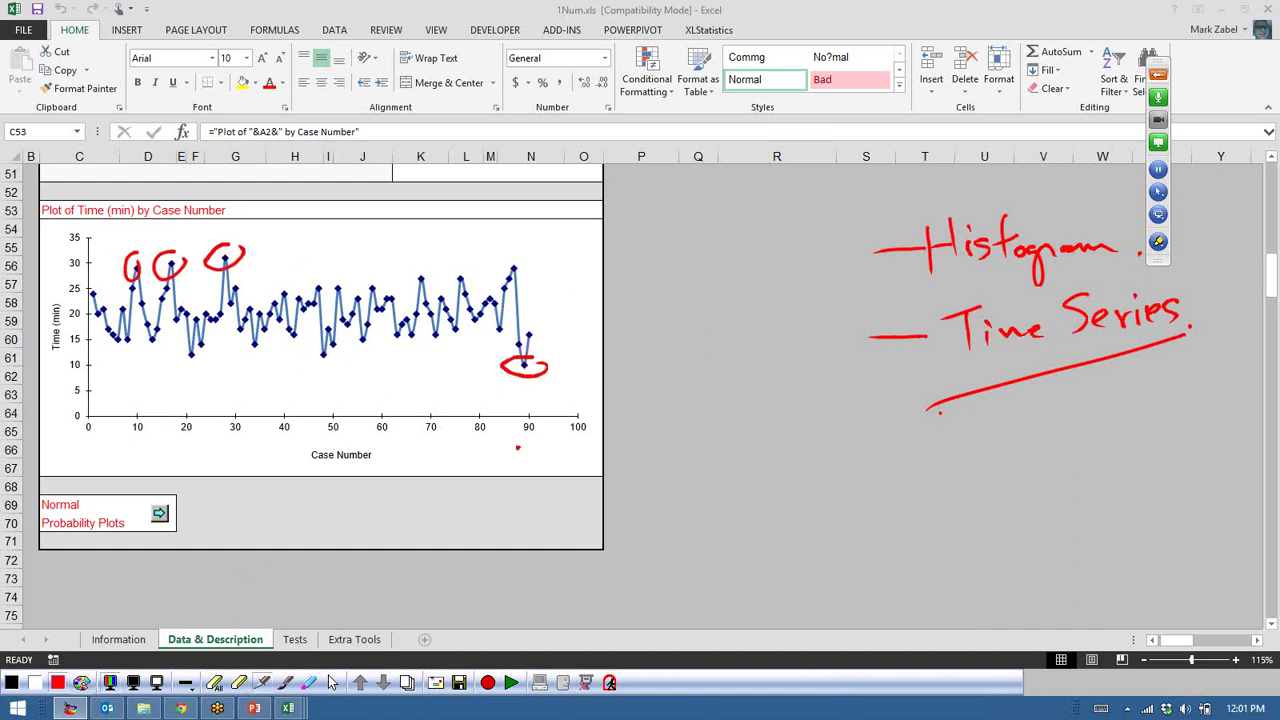
# - Underline the case number axis labels from 0 to 100 with short red dashes, and leave the annotation view
pyautogui.moveTo(593, 434); pyautogui.dragTo(566, 437)
pyautogui.moveTo(543, 439); pyautogui.dragTo(377, 438)
pyautogui.moveTo(110, 441); pyautogui.dragTo(84, 441)
pyautogui.moveTo(144, 445)
pyautogui.mouseDown()
pyautogui.moveTo(121, 445)
pyautogui.moveTo(217, 444)
pyautogui.mouseUp()
pyautogui.moveTo(295, 443); pyautogui.dragTo(267, 443)
pyautogui.moveTo(354, 441); pyautogui.dragTo(343, 441)
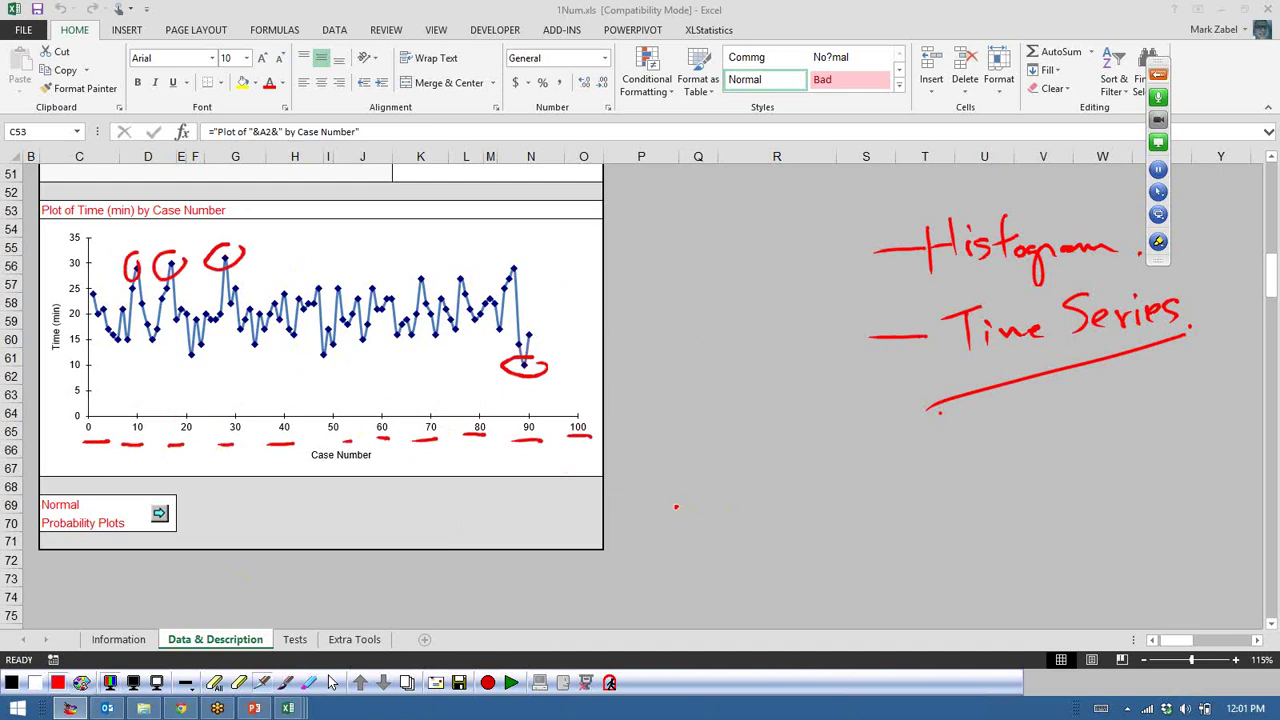
pyautogui.click(334, 684)
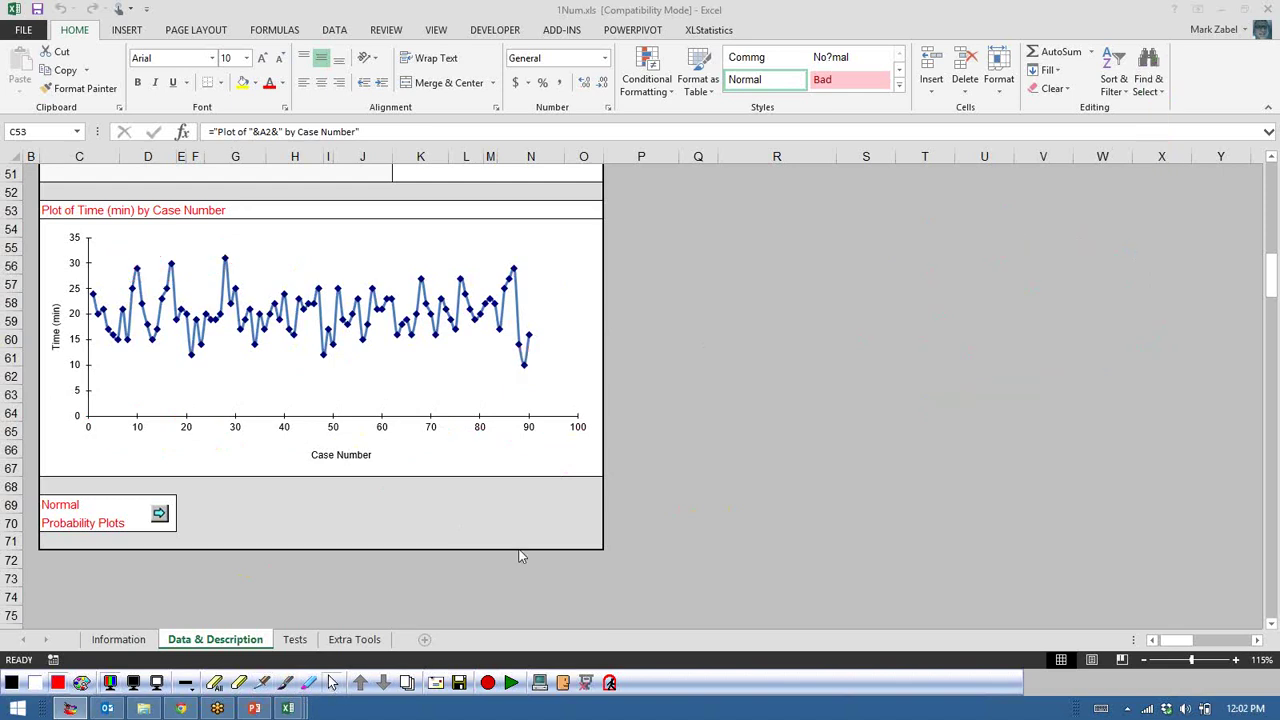
# - Draw a red vertical line divided into bins beside the time series plot, and a curved arrow above the plot pointing toward it
pyautogui.scroll(16, 700, 440)
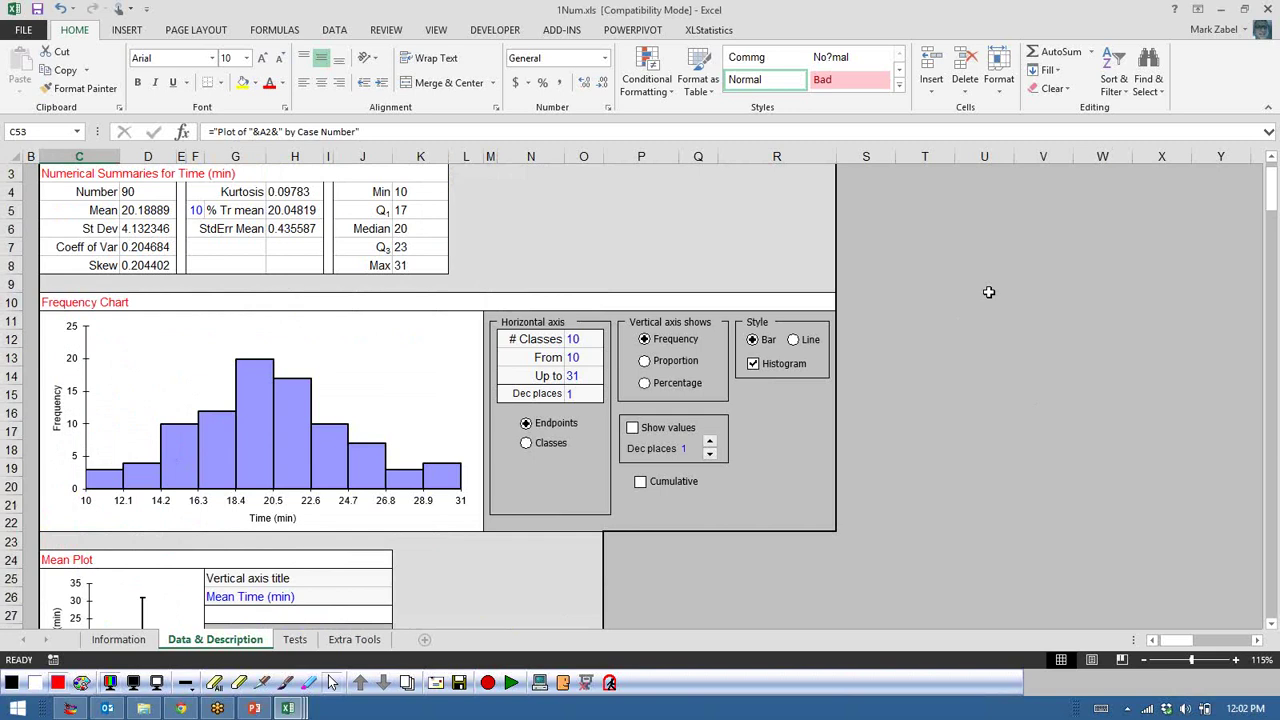
pyautogui.scroll(-15, 892, 394)
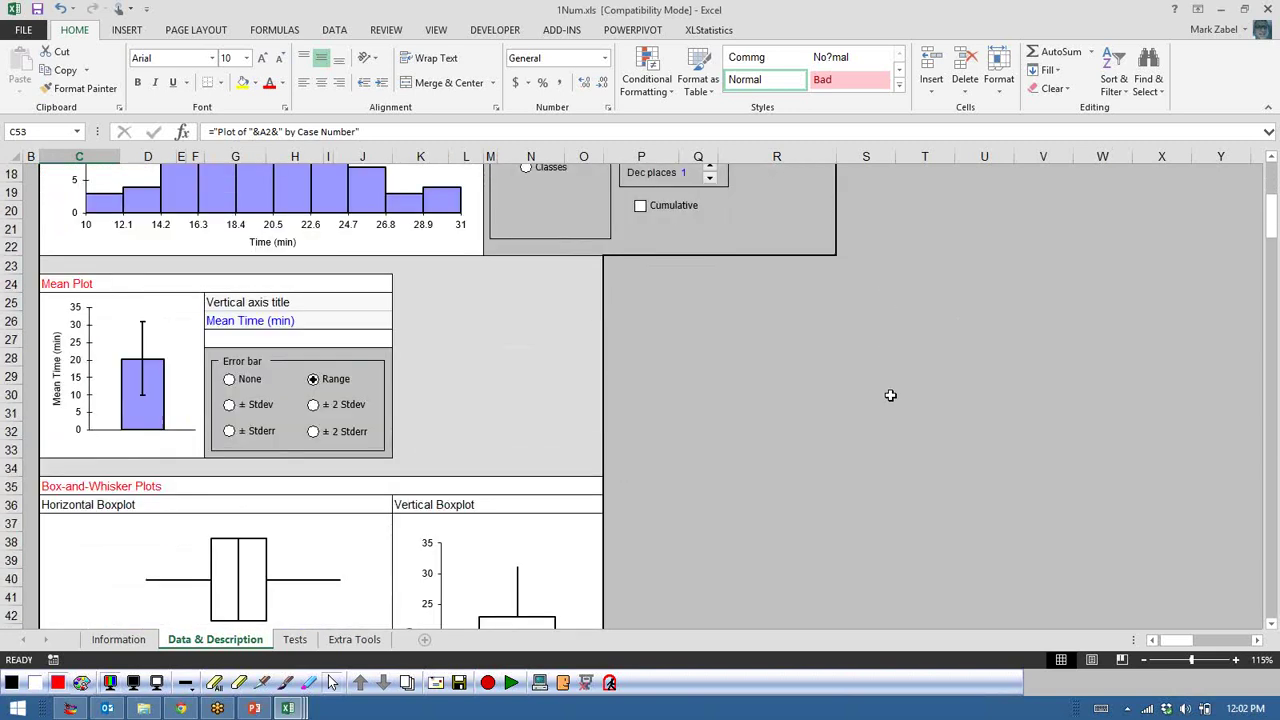
pyautogui.scroll(-1, 892, 394)
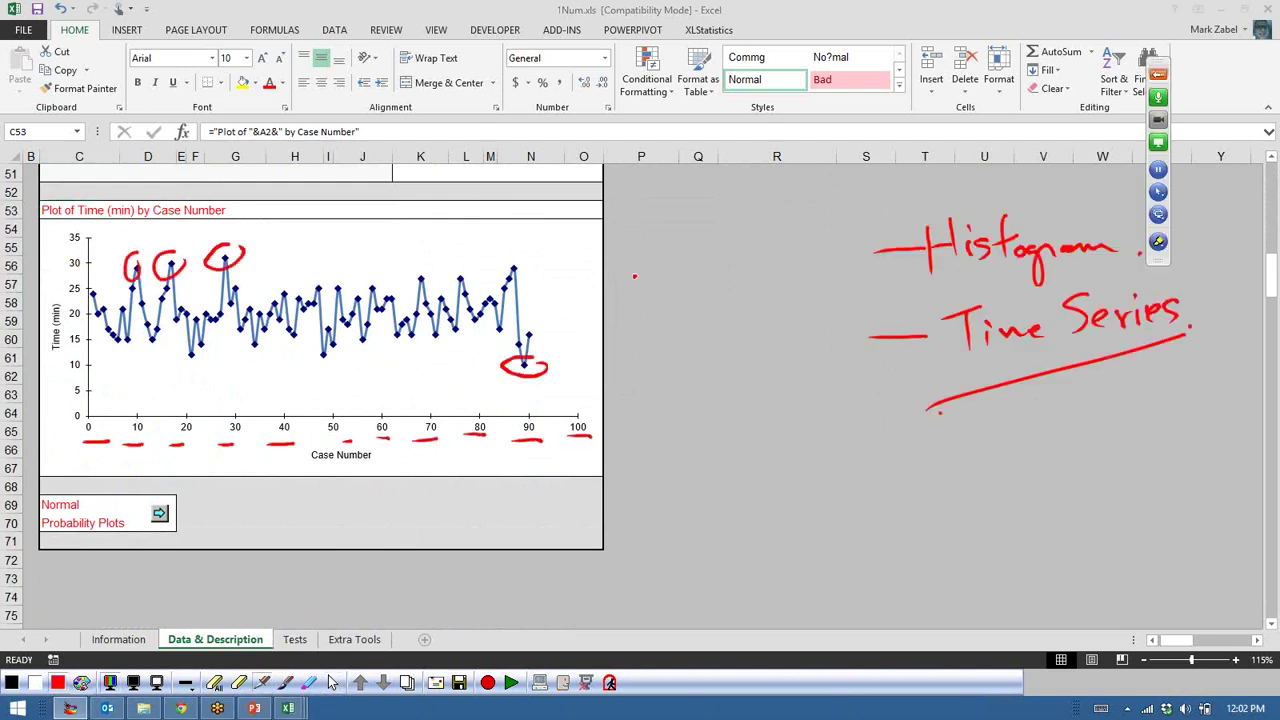
pyautogui.moveTo(648, 241)
pyautogui.mouseDown()
pyautogui.moveTo(648, 390)
pyautogui.moveTo(622, 359)
pyautogui.mouseUp()
pyautogui.moveTo(648, 344); pyautogui.dragTo(622, 345)
pyautogui.moveTo(648, 329)
pyautogui.mouseDown()
pyautogui.moveTo(624, 328)
pyautogui.moveTo(634, 289)
pyautogui.moveTo(621, 288)
pyautogui.moveTo(620, 256)
pyautogui.mouseUp()
pyautogui.moveTo(648, 244); pyautogui.dragTo(622, 244)
pyautogui.moveTo(441, 226)
pyautogui.mouseDown()
pyautogui.moveTo(452, 196)
pyautogui.moveTo(508, 191)
pyautogui.moveTo(508, 216)
pyautogui.mouseUp()
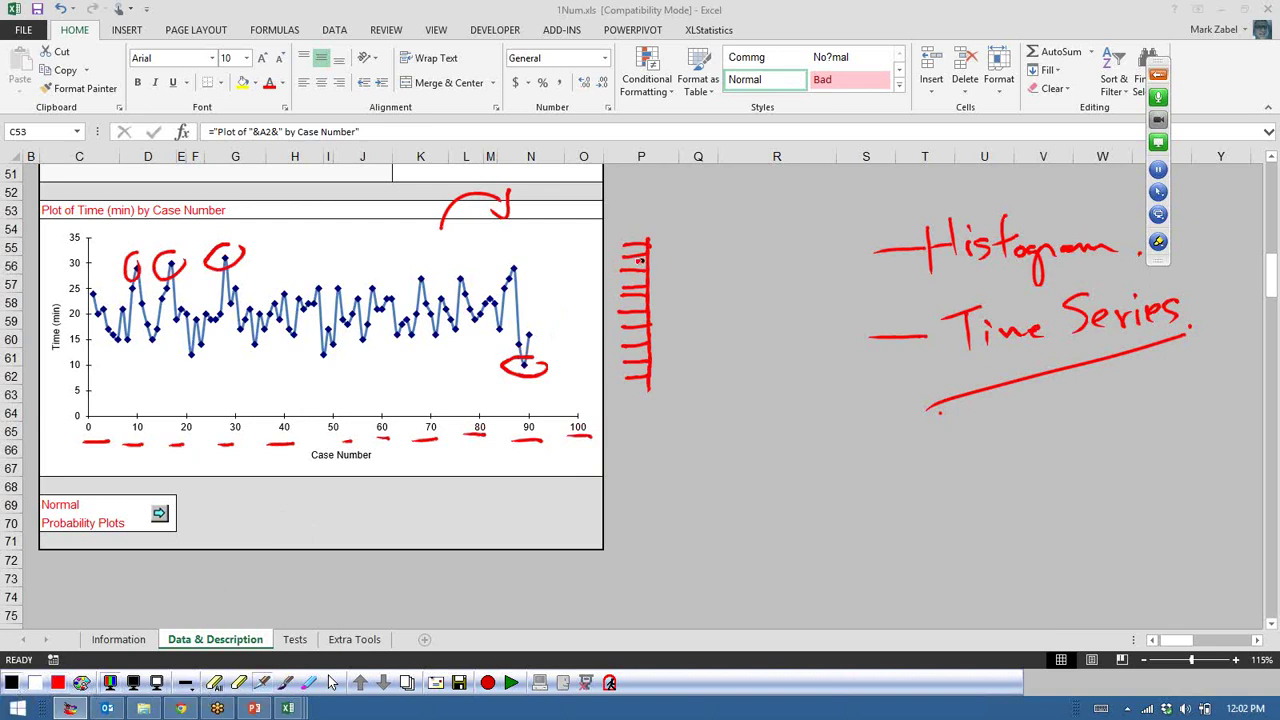
# - Stack black dots in rows across the drawn bins to form a sideways histogram of the plotted points, and leave the annotation view
pyautogui.moveTo(612, 260)
pyautogui.mouseDown()
pyautogui.moveTo(645, 290)
pyautogui.moveTo(580, 293)
pyautogui.moveTo(632, 304)
pyautogui.moveTo(560, 312)
pyautogui.mouseUp()
pyautogui.moveTo(638, 318); pyautogui.dragTo(555, 322)
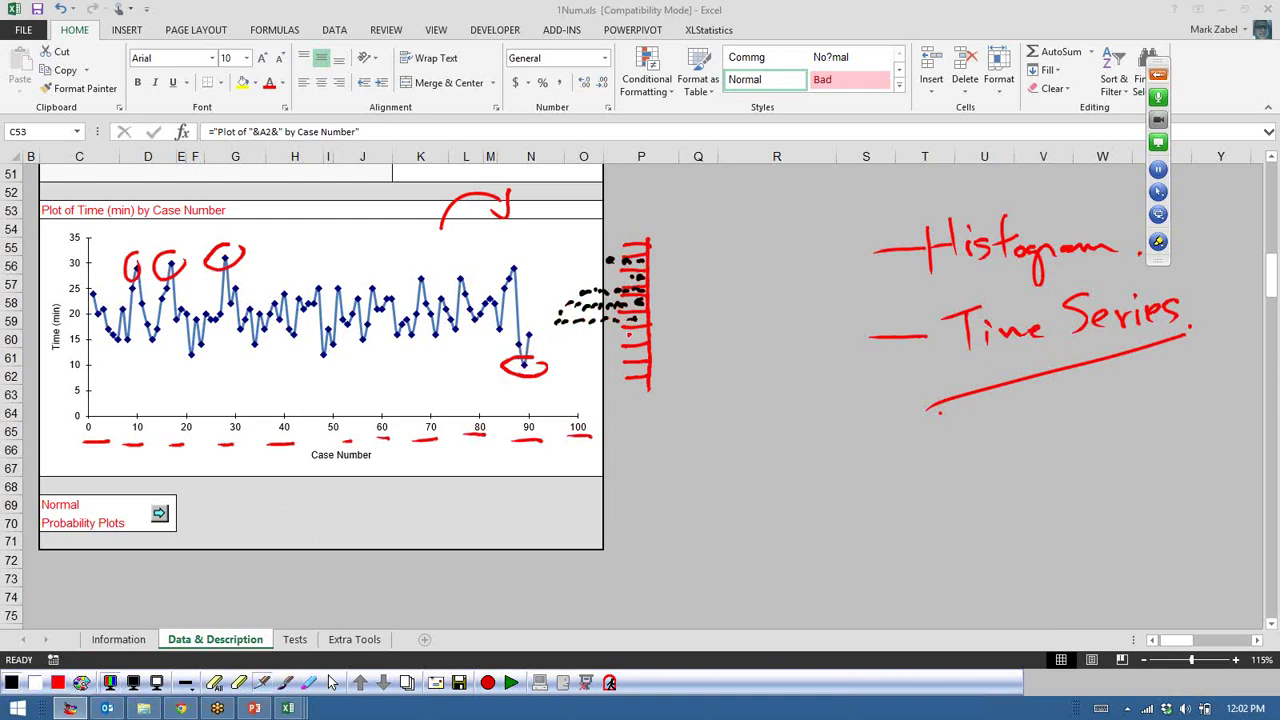
pyautogui.moveTo(645, 334)
pyautogui.mouseDown()
pyautogui.moveTo(623, 340)
pyautogui.moveTo(642, 358)
pyautogui.mouseUp()
pyautogui.click(334, 683)
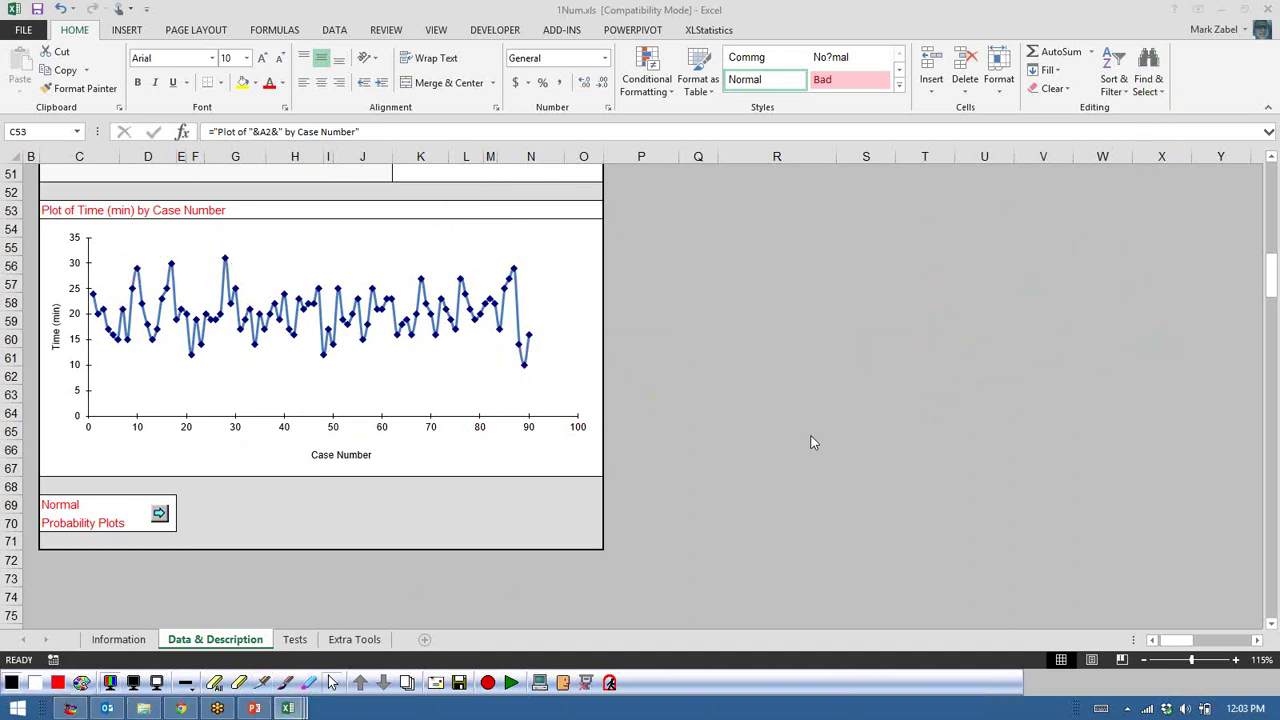
# - Examine the Frequency Chart and its horizontal axis settings for the number of classes, the From value and the Up to value
pyautogui.scroll(4, 790, 450)
pyautogui.click(776, 448)
pyautogui.scroll(13, 776, 448)
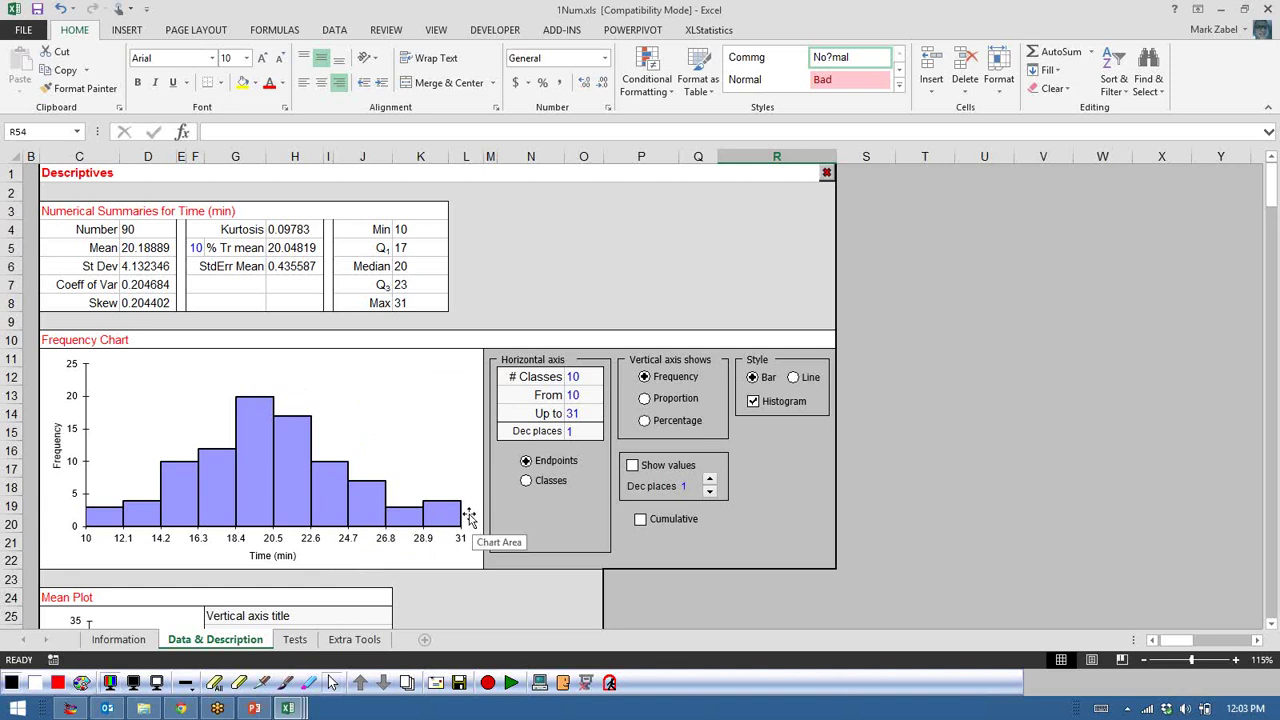
pyautogui.moveTo(452, 524)
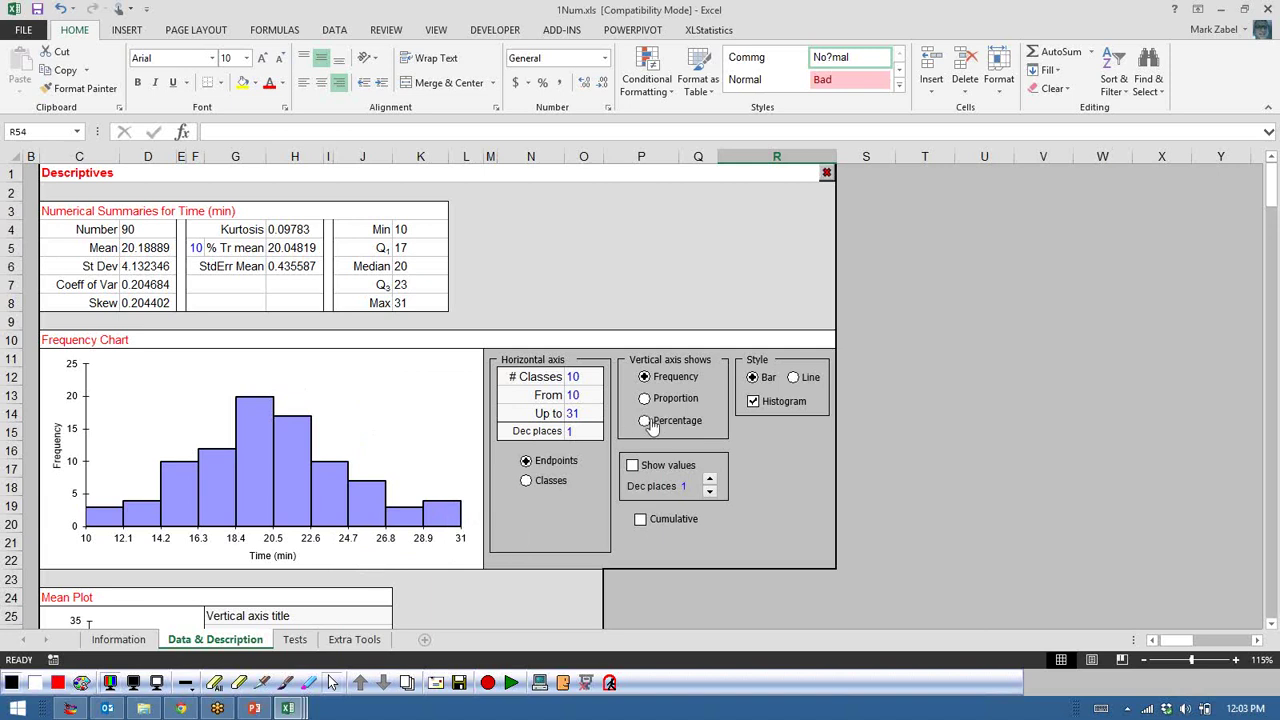
pyautogui.click(583, 376)
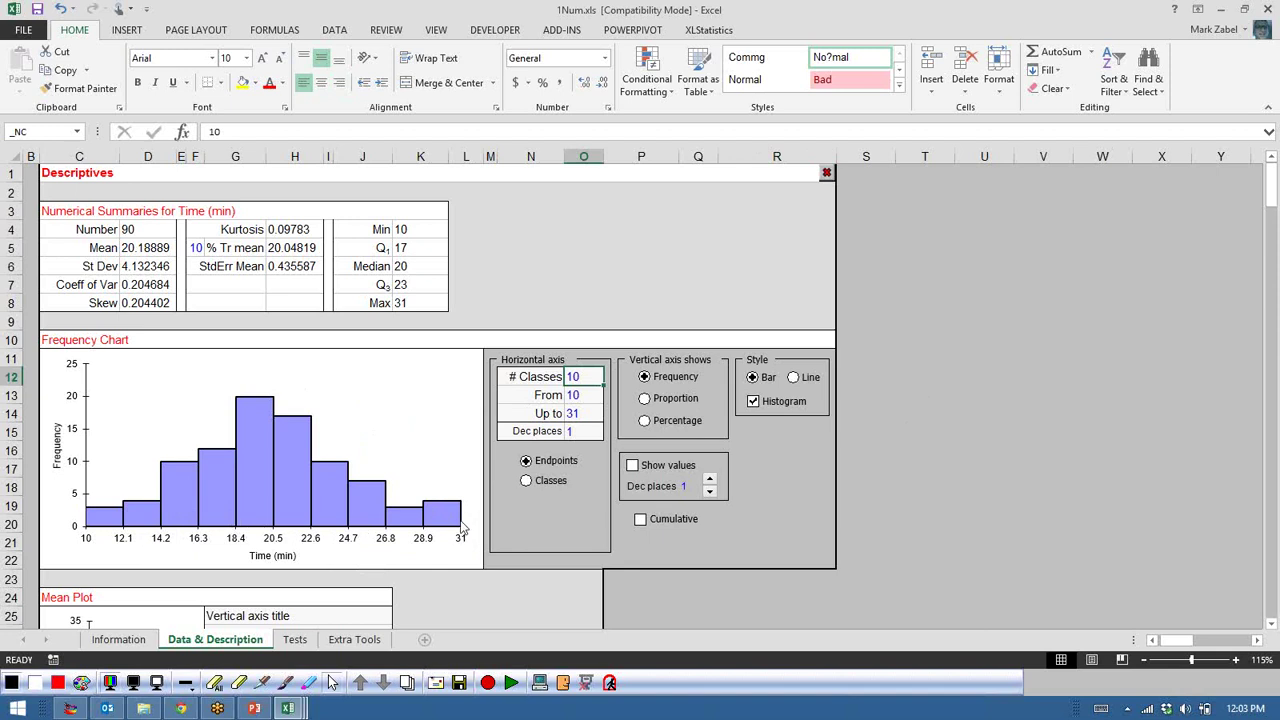
pyautogui.click(572, 395)
pyautogui.click(571, 414)
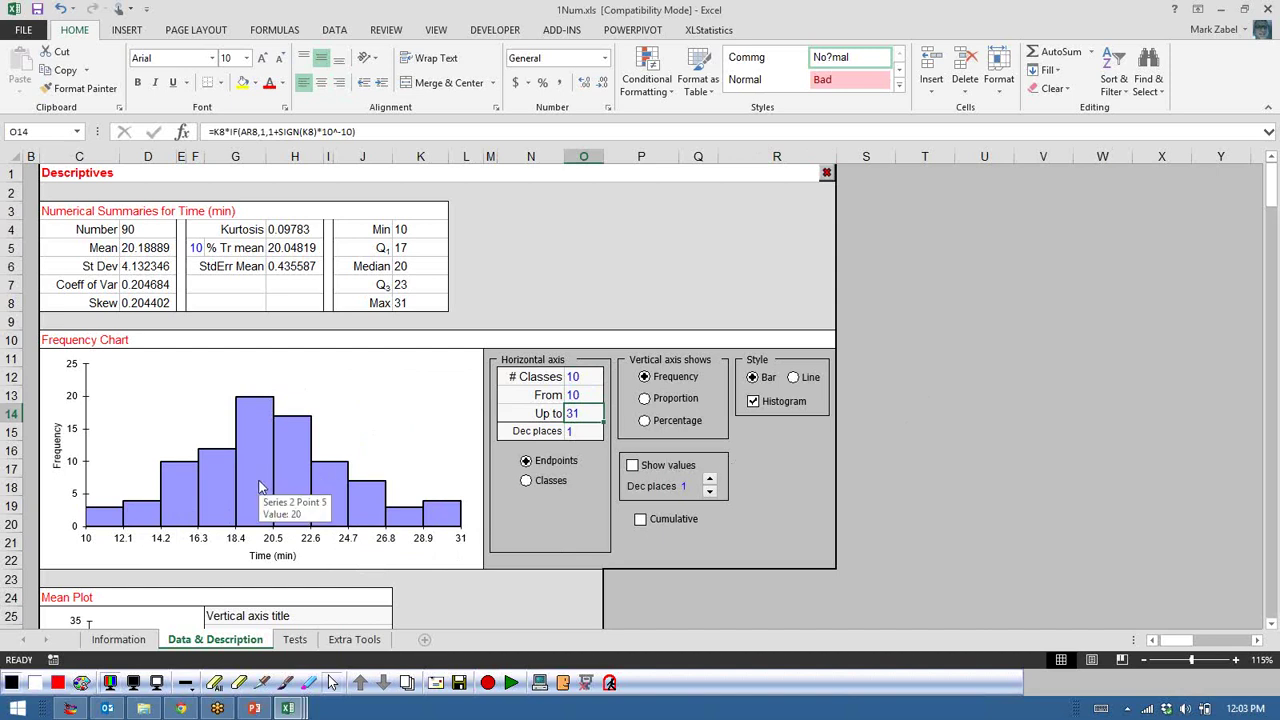
pyautogui.click(584, 376)
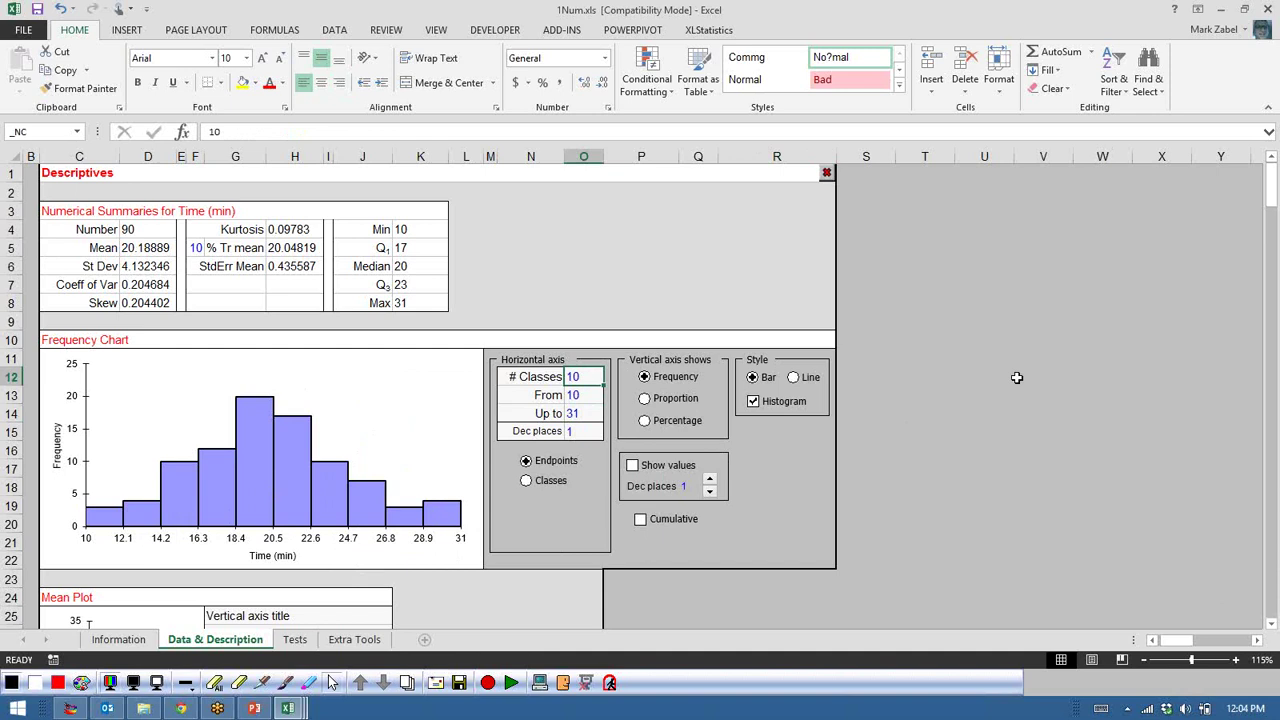
# - Set the Frequency Chart's horizontal axis to run from 5 up to 35
pyautogui.click(586, 396)
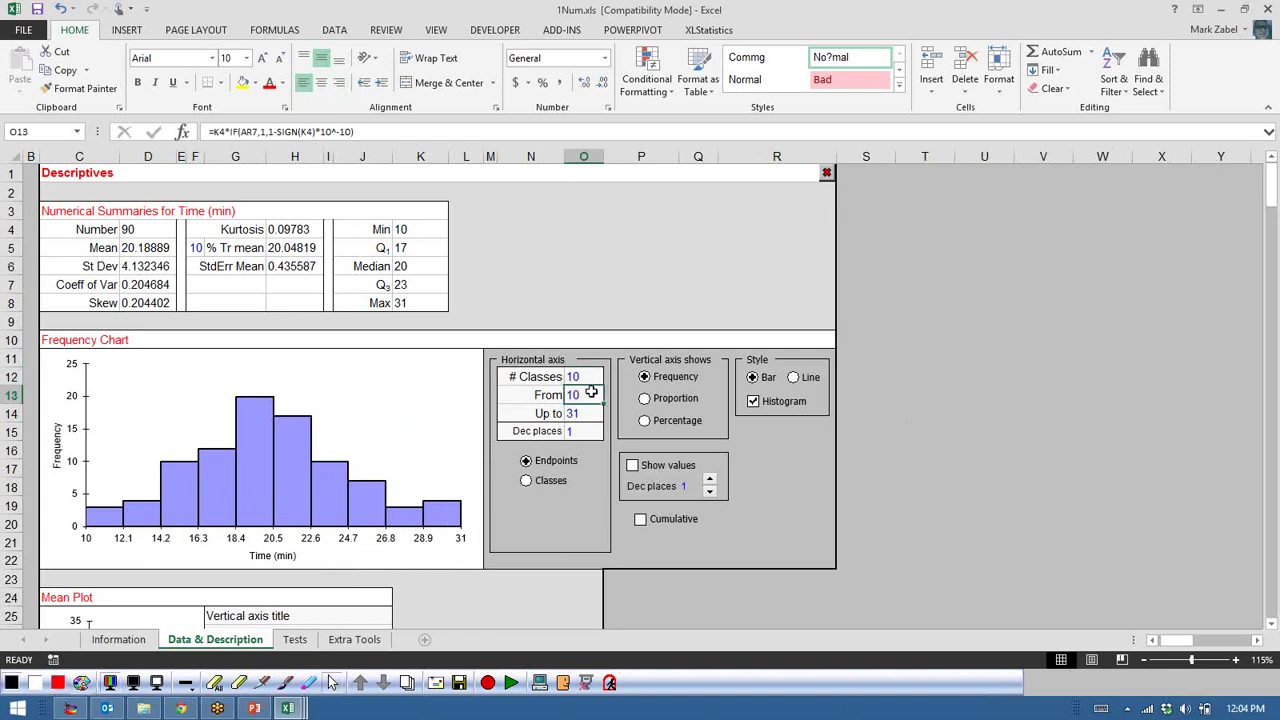
pyautogui.write('5')
pyautogui.press('Return')
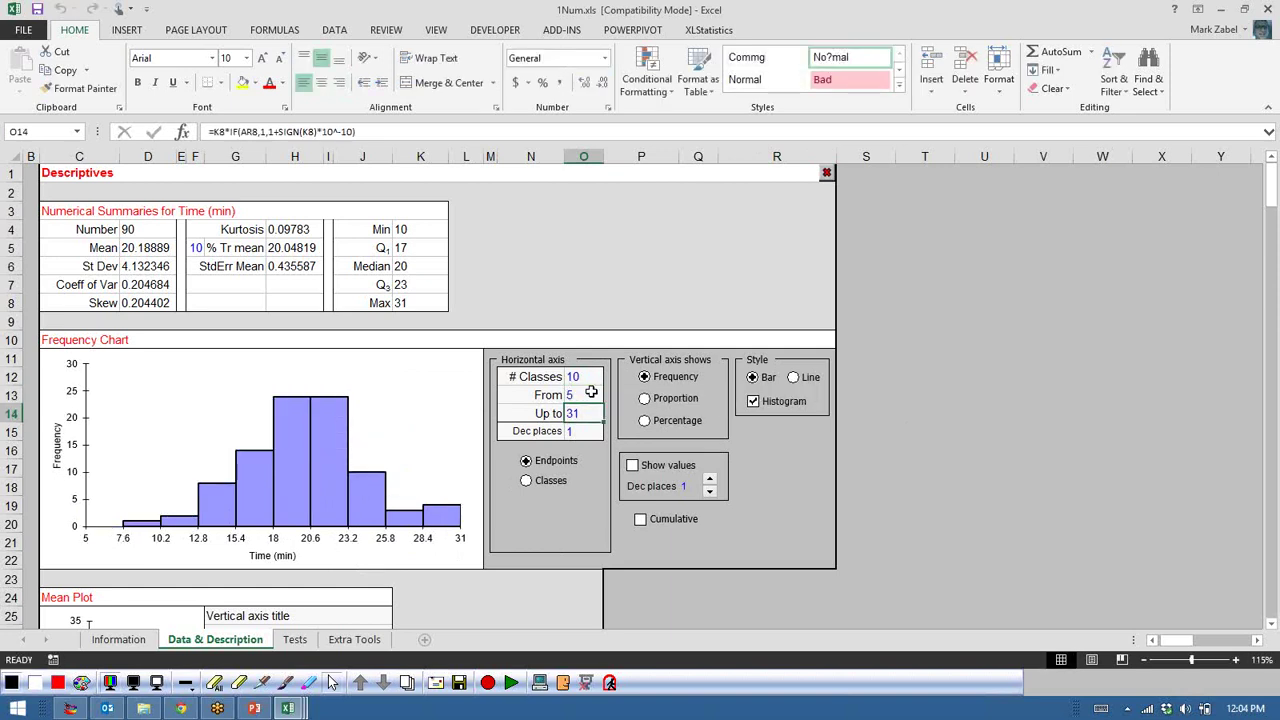
pyautogui.write('35')
pyautogui.press('Return')
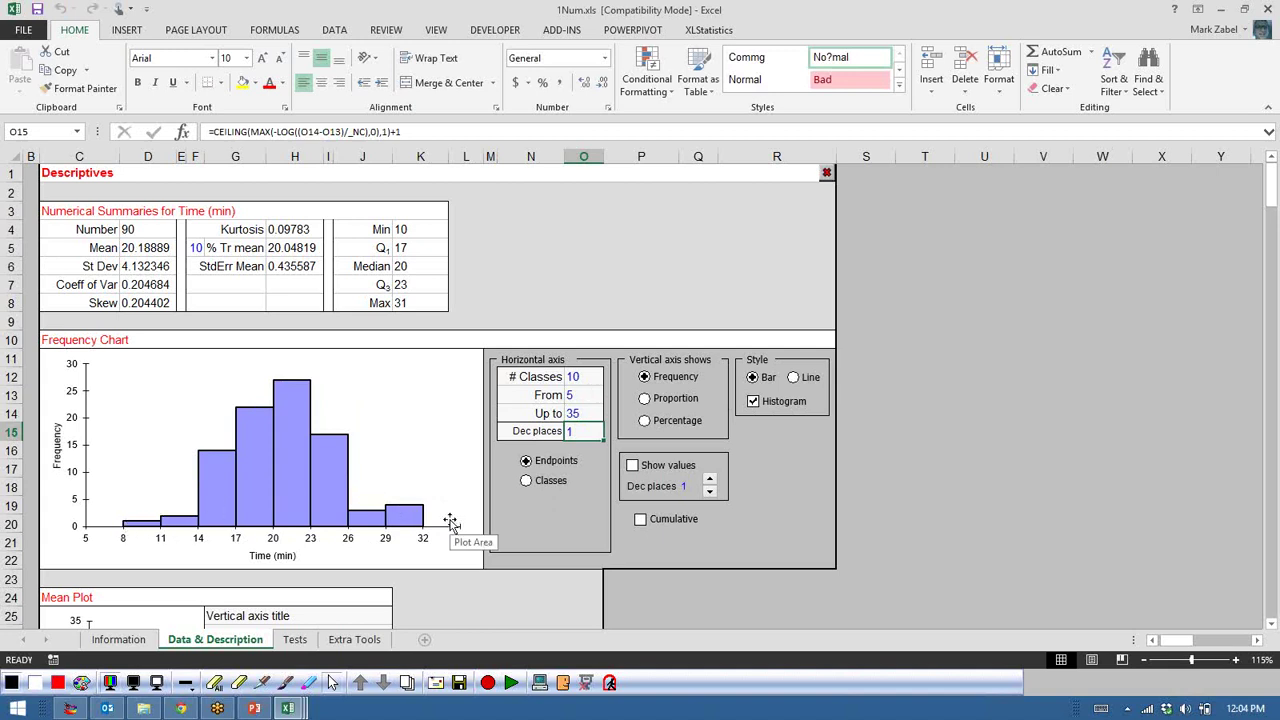
# - Set the number of classes in the Frequency Chart to 12
pyautogui.click(572, 377)
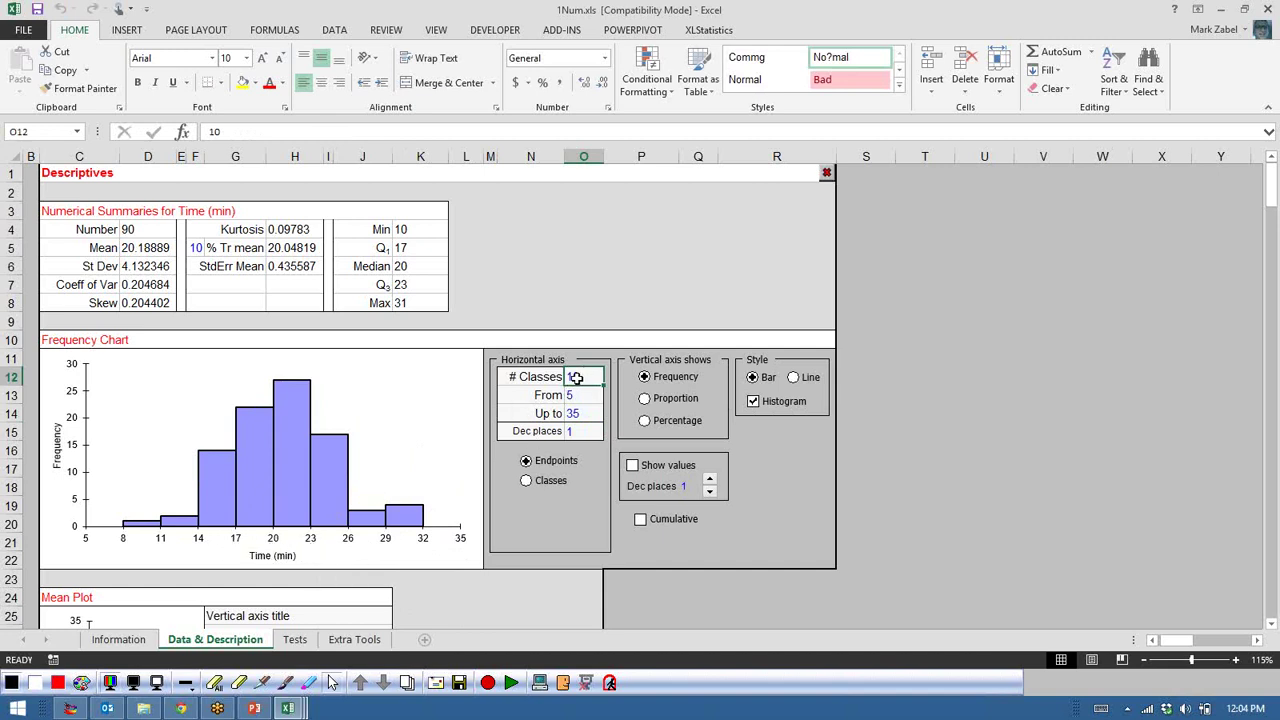
pyautogui.write('2')
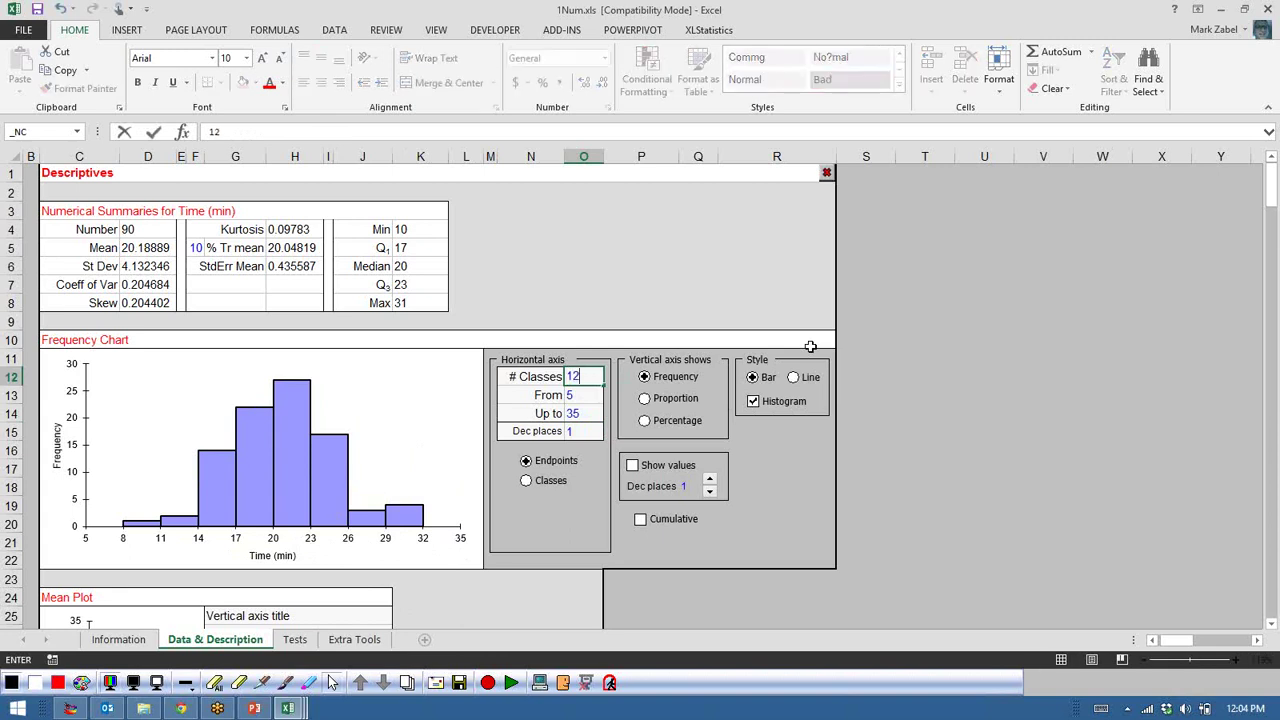
pyautogui.press('Return')
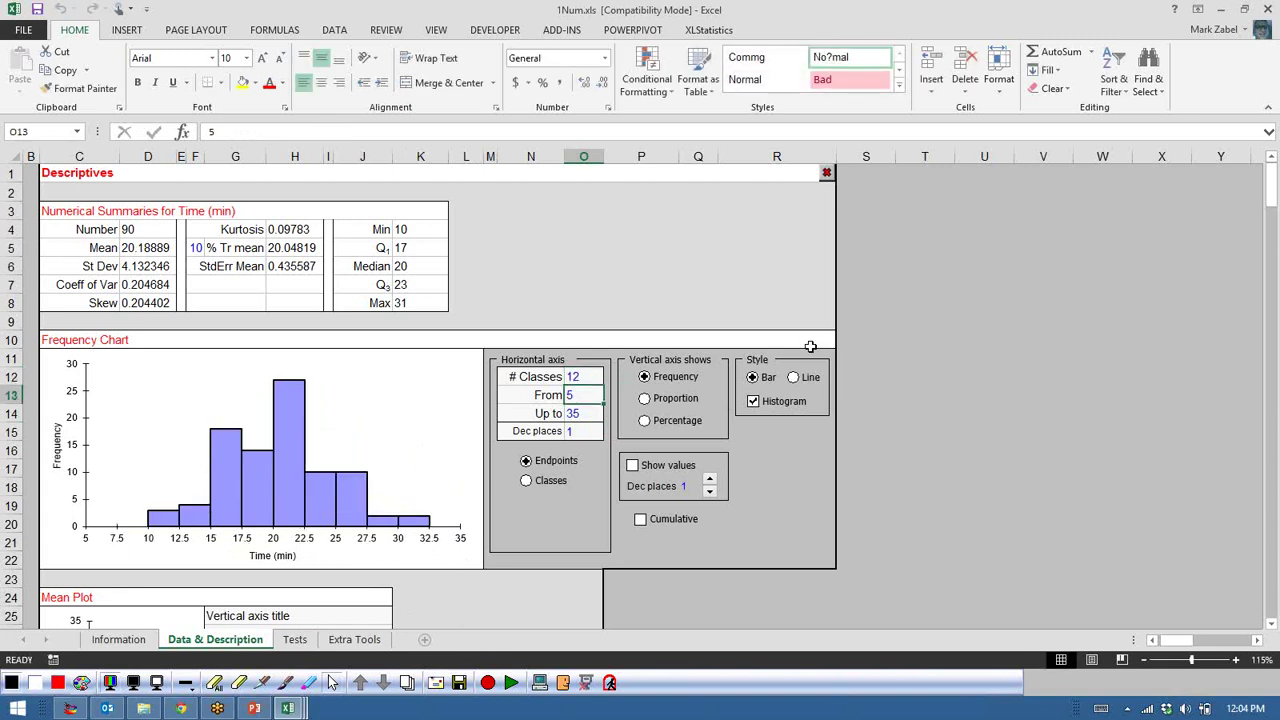
# - Set the number of classes in the Frequency Chart to 15
pyautogui.press('Up')
pyautogui.write('15')
pyautogui.press('Return')
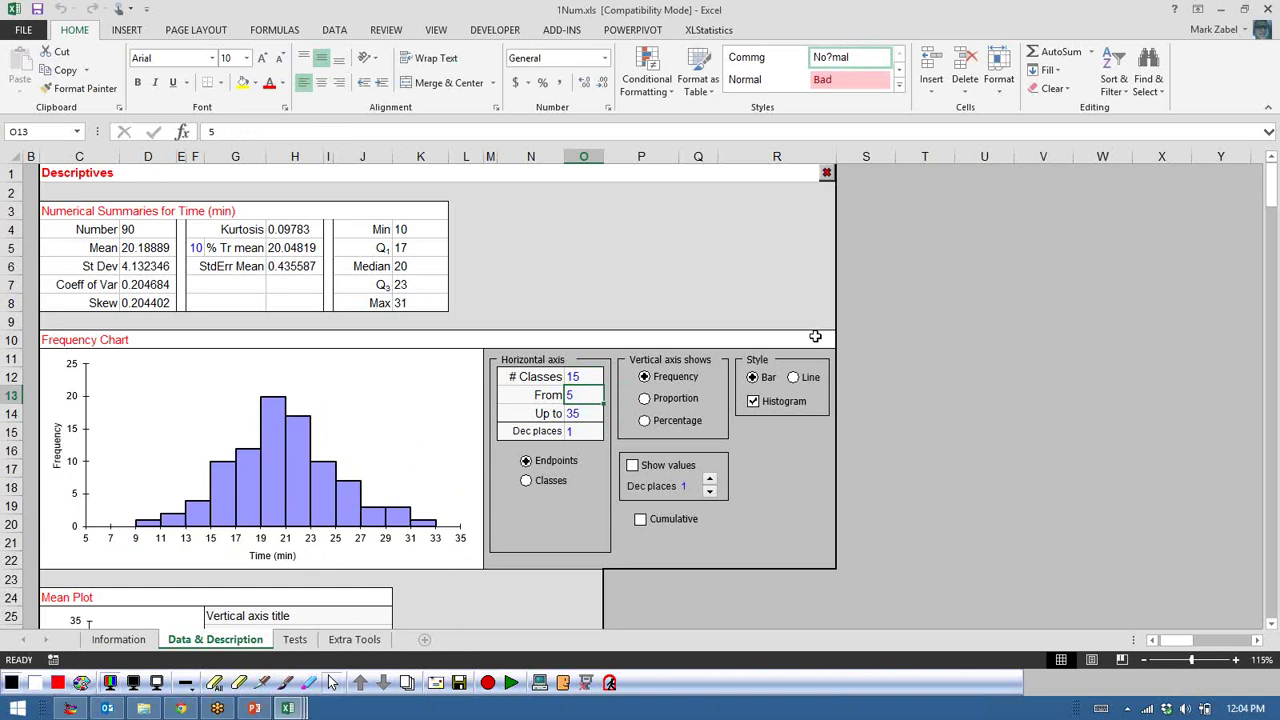
# - Try 100 classes in the Frequency Chart, and set the number of classes back to 15
pyautogui.press('Up')
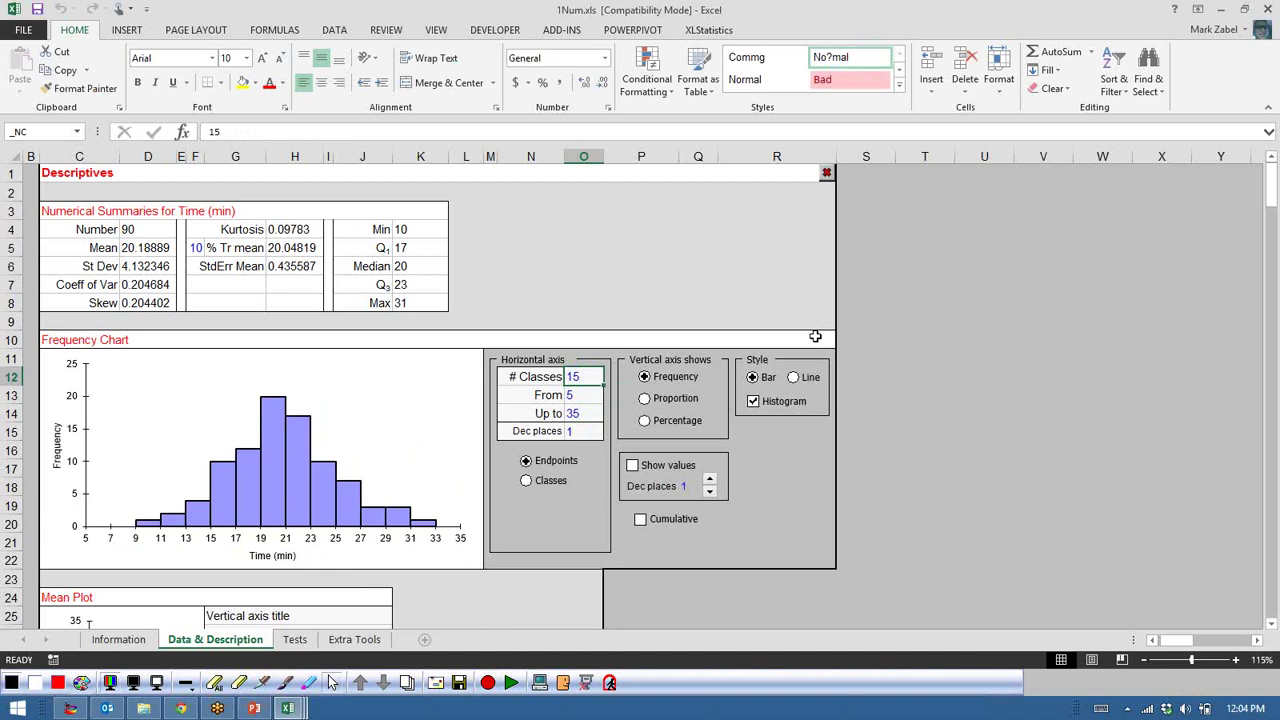
pyautogui.write('100')
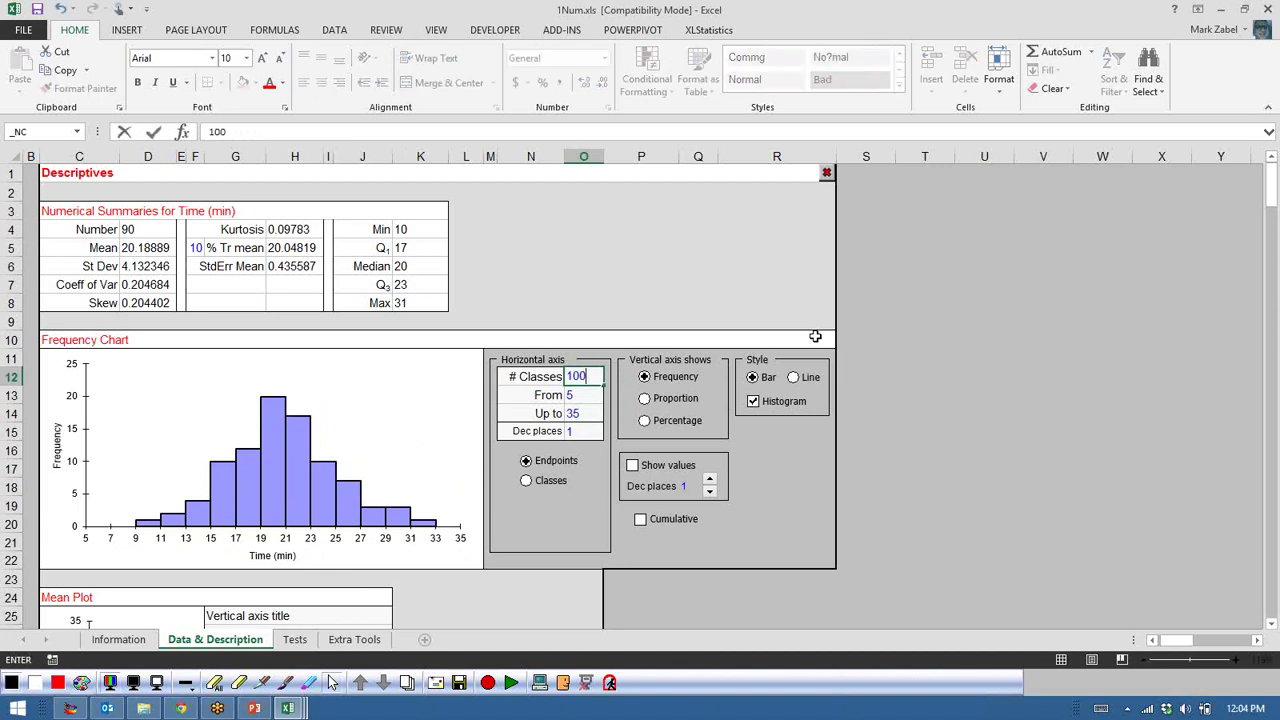
pyautogui.press('Return')
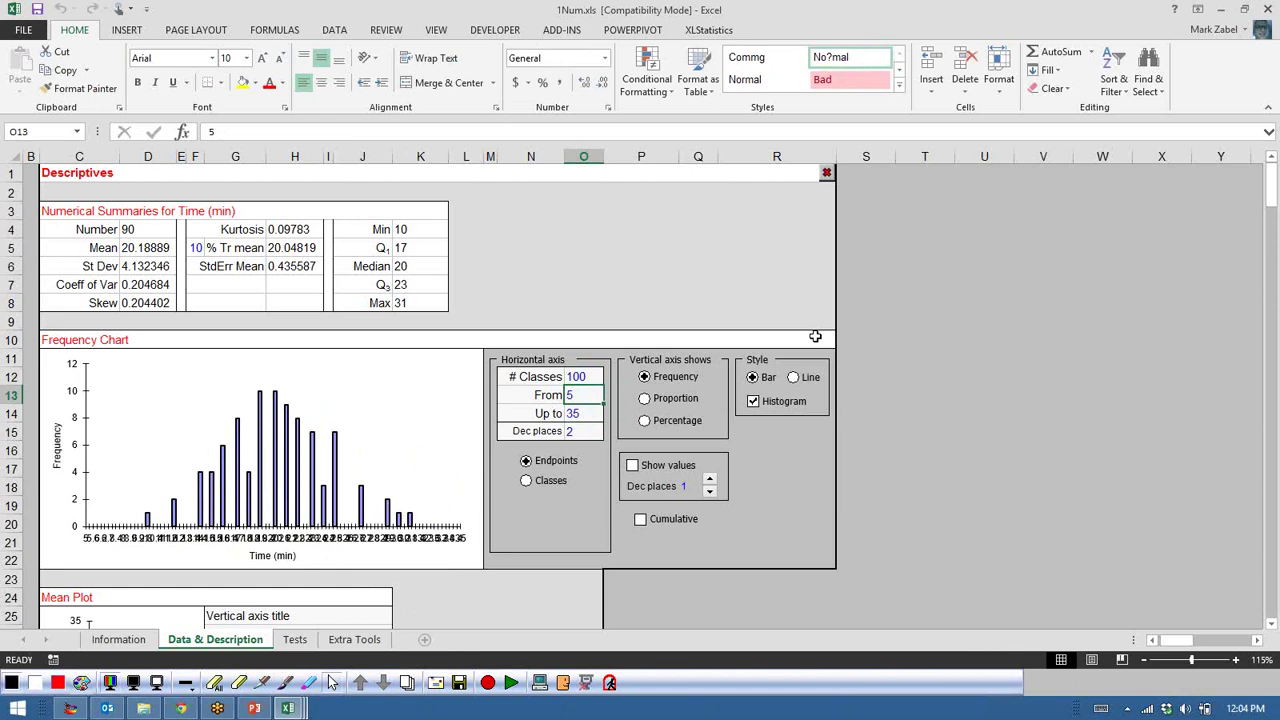
pyautogui.press('Up')
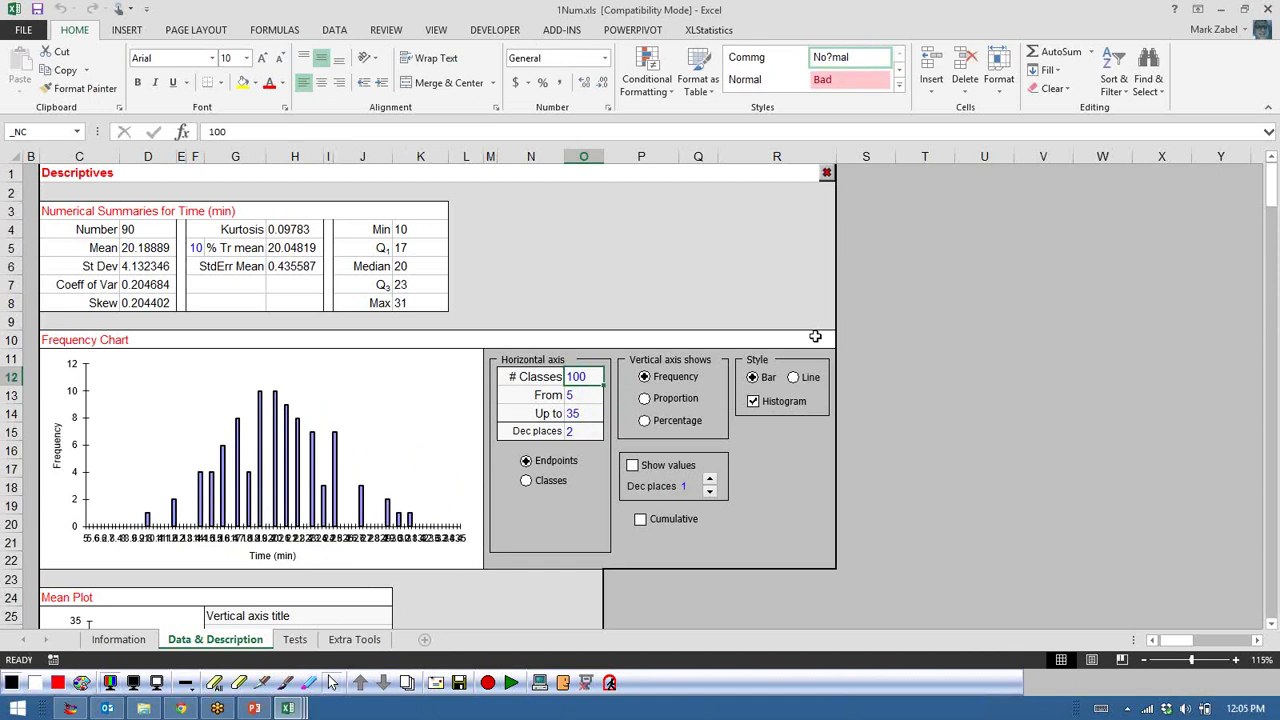
pyautogui.write('15')
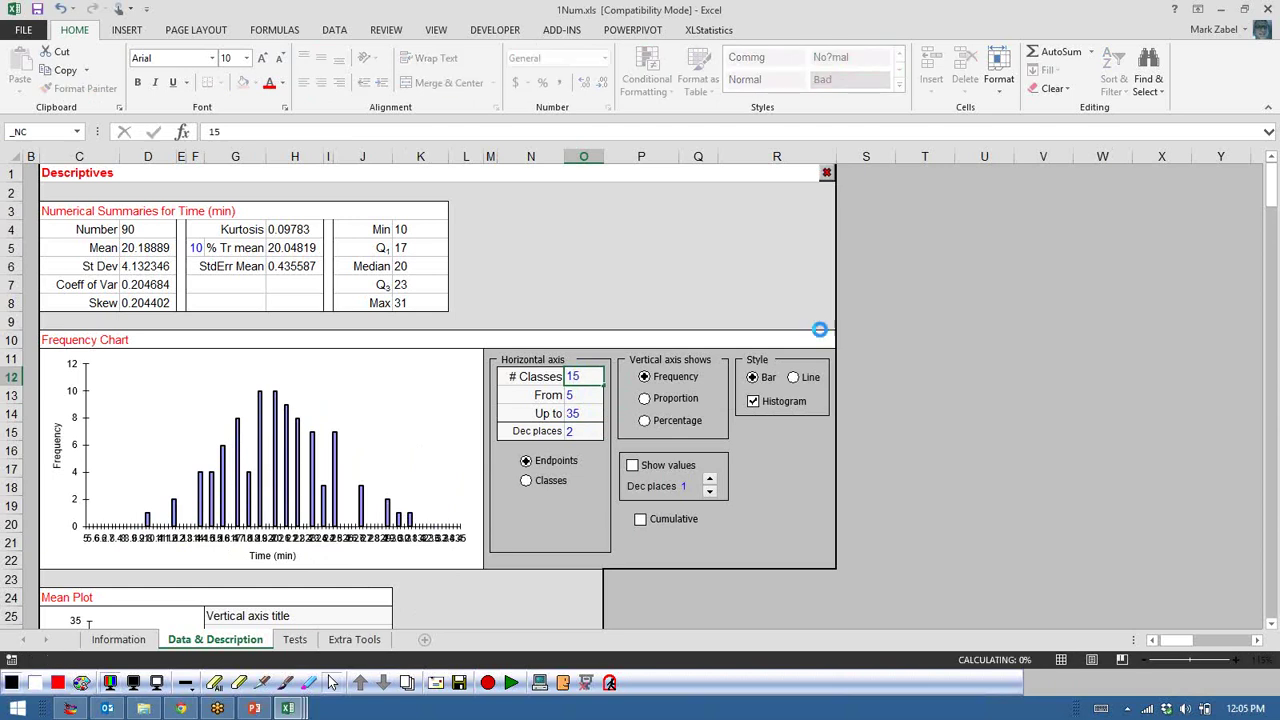
# - Try 20 and 22 as the number of classes in the Frequency Chart
pyautogui.press('Return')
pyautogui.press('Up')
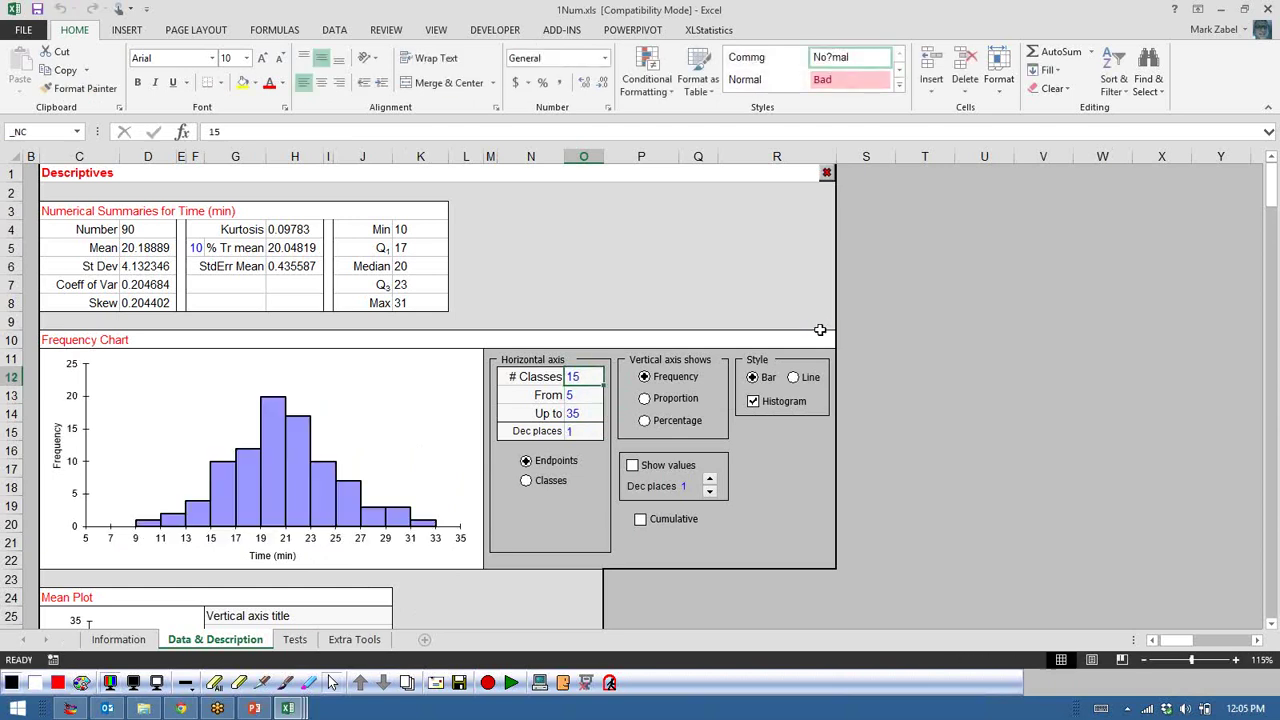
pyautogui.write('20')
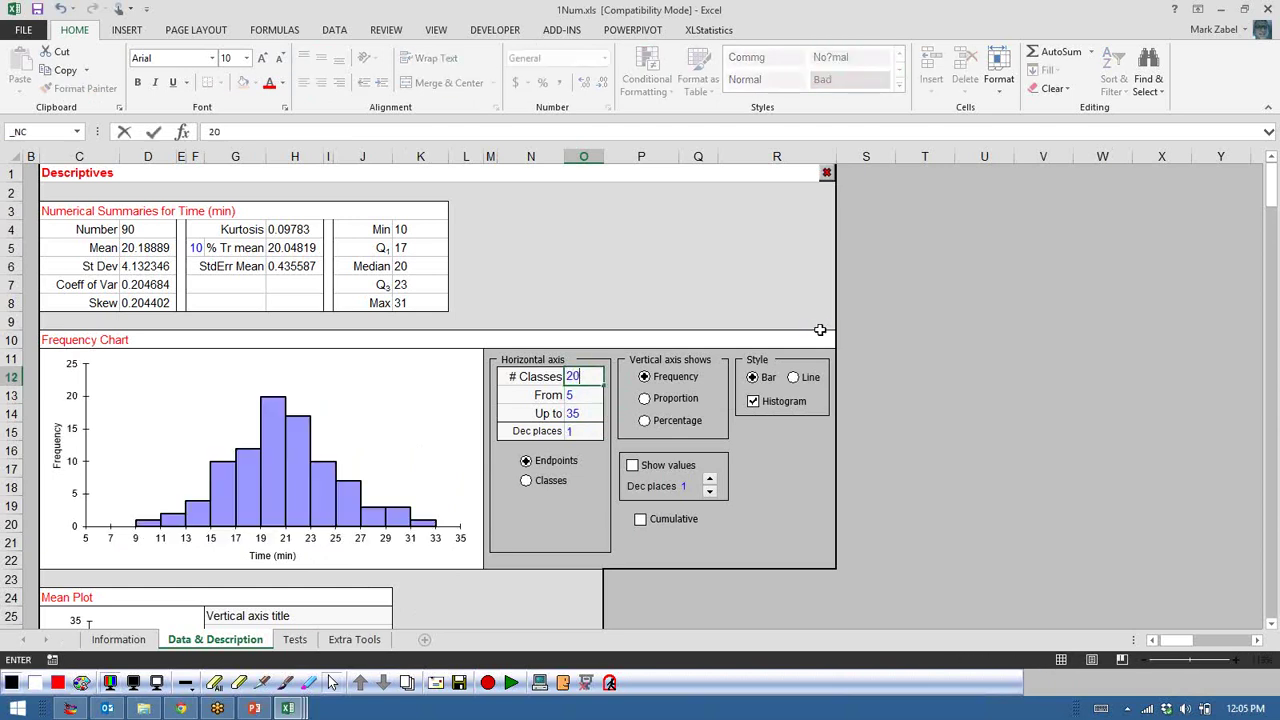
pyautogui.press('Return')
pyautogui.press('Up')
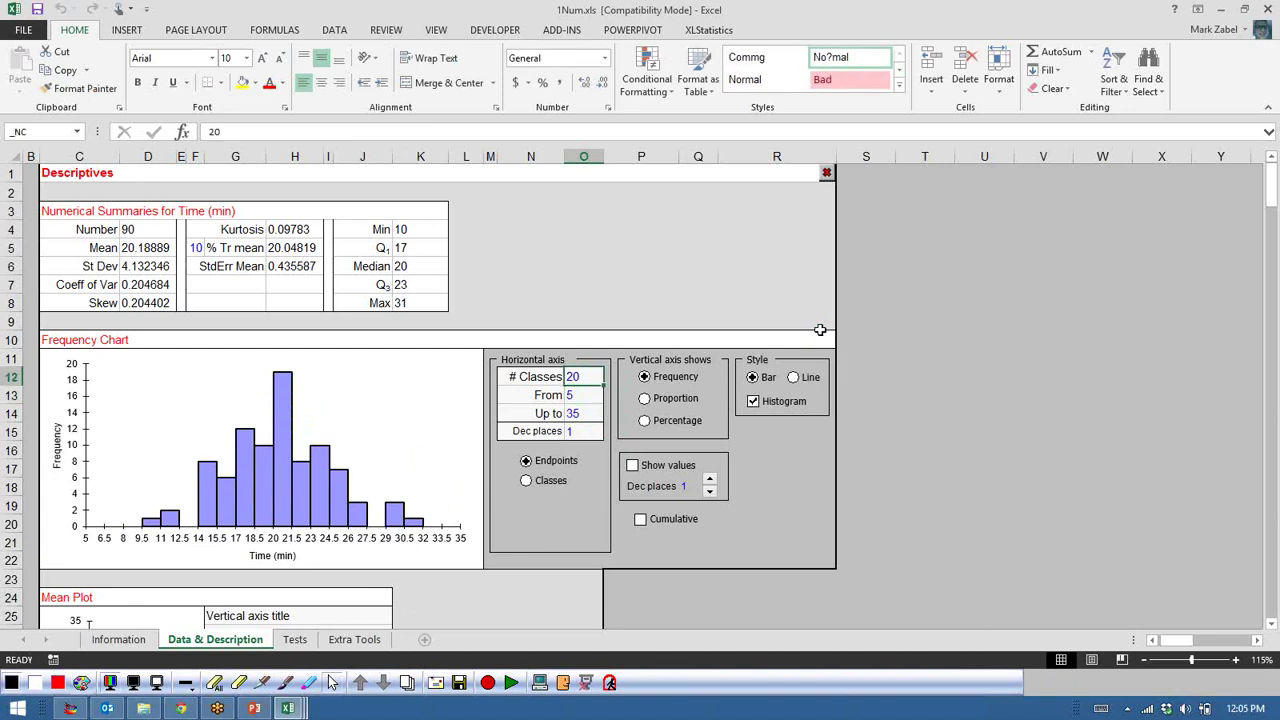
pyautogui.write('22')
pyautogui.press('Return')
pyautogui.press('Up')
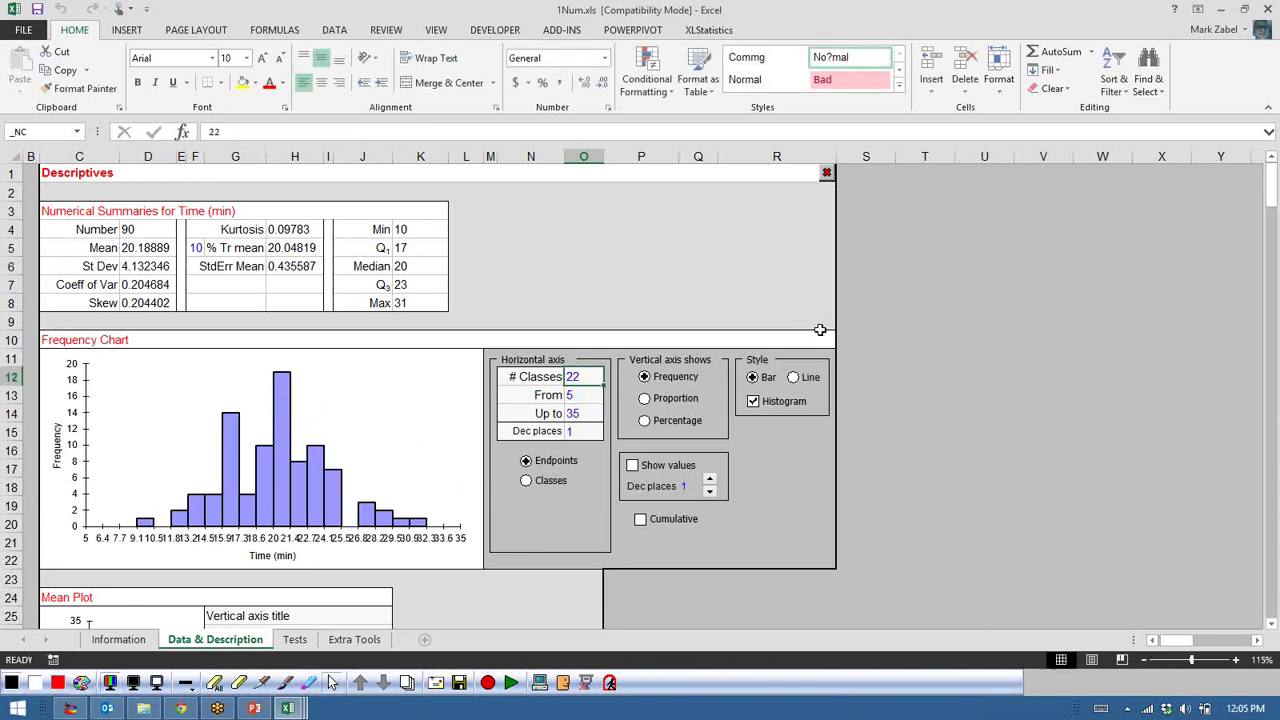
# - Return the Frequency Chart to 15 classes
pyautogui.write('15')
pyautogui.press('Return')
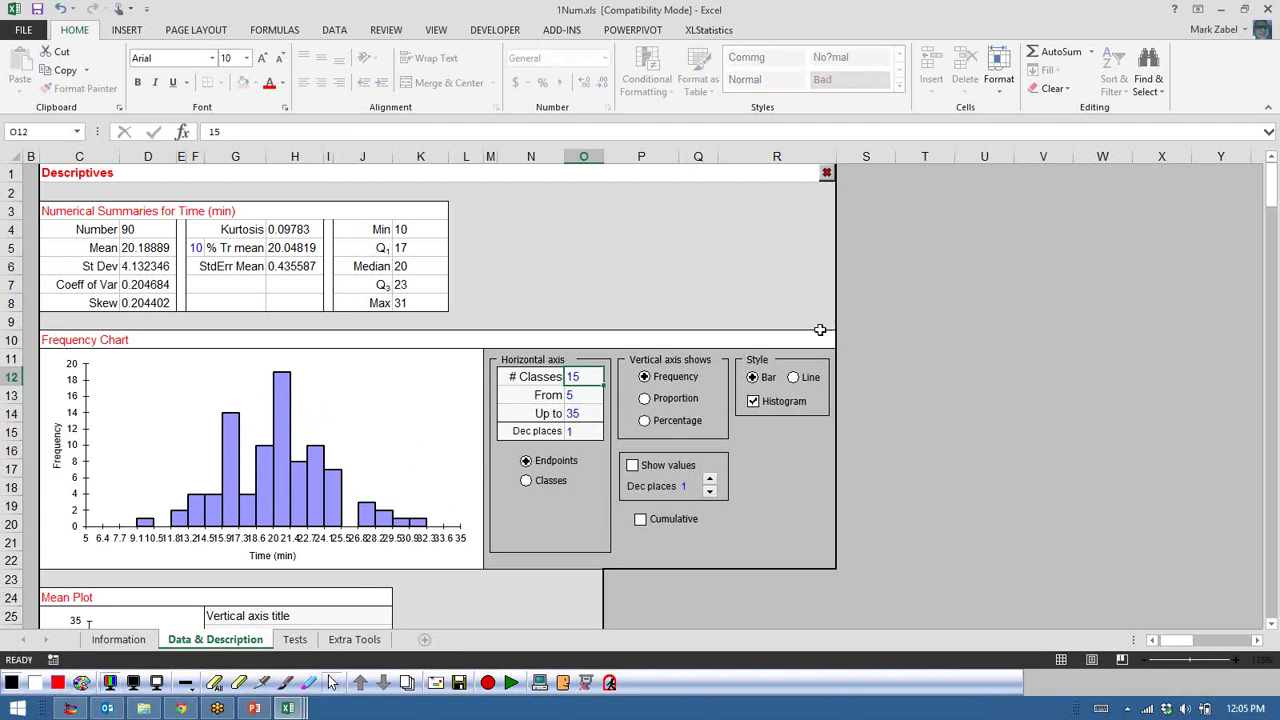
pyautogui.press('Return')
pyautogui.press('Return')
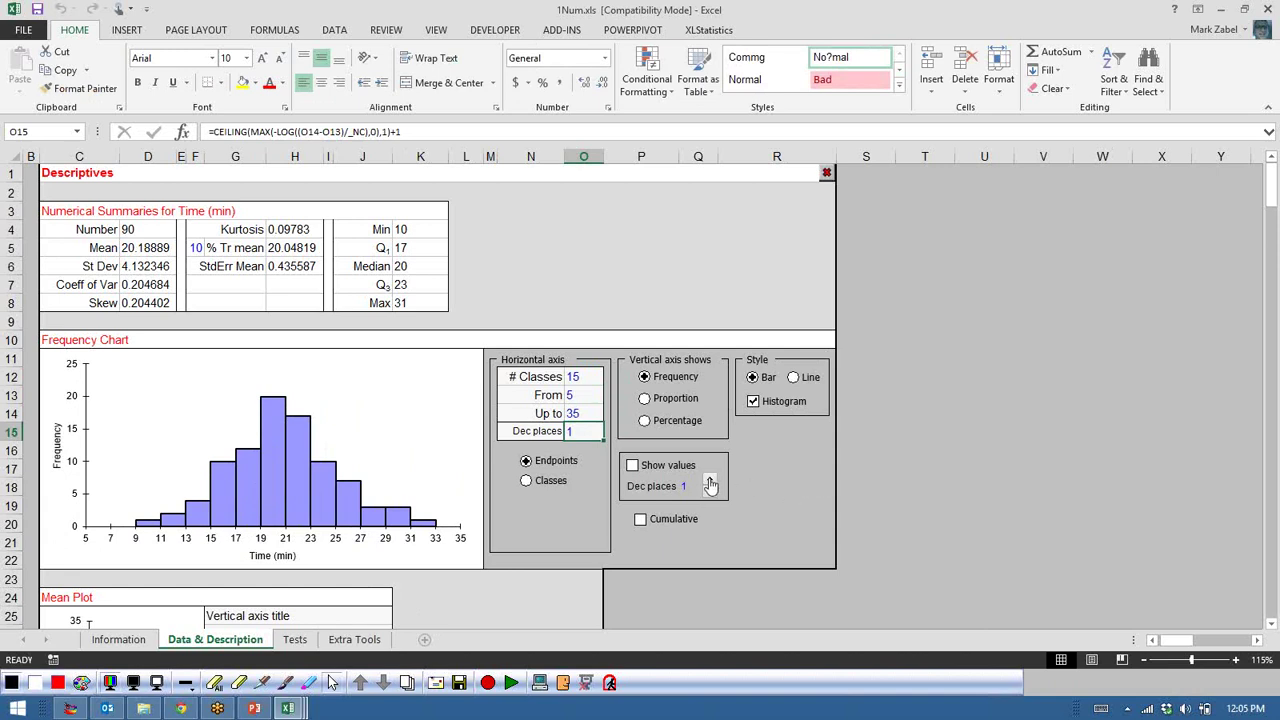
# - Try 17 as the number of classes in the Frequency Chart
pyautogui.click(583, 377)
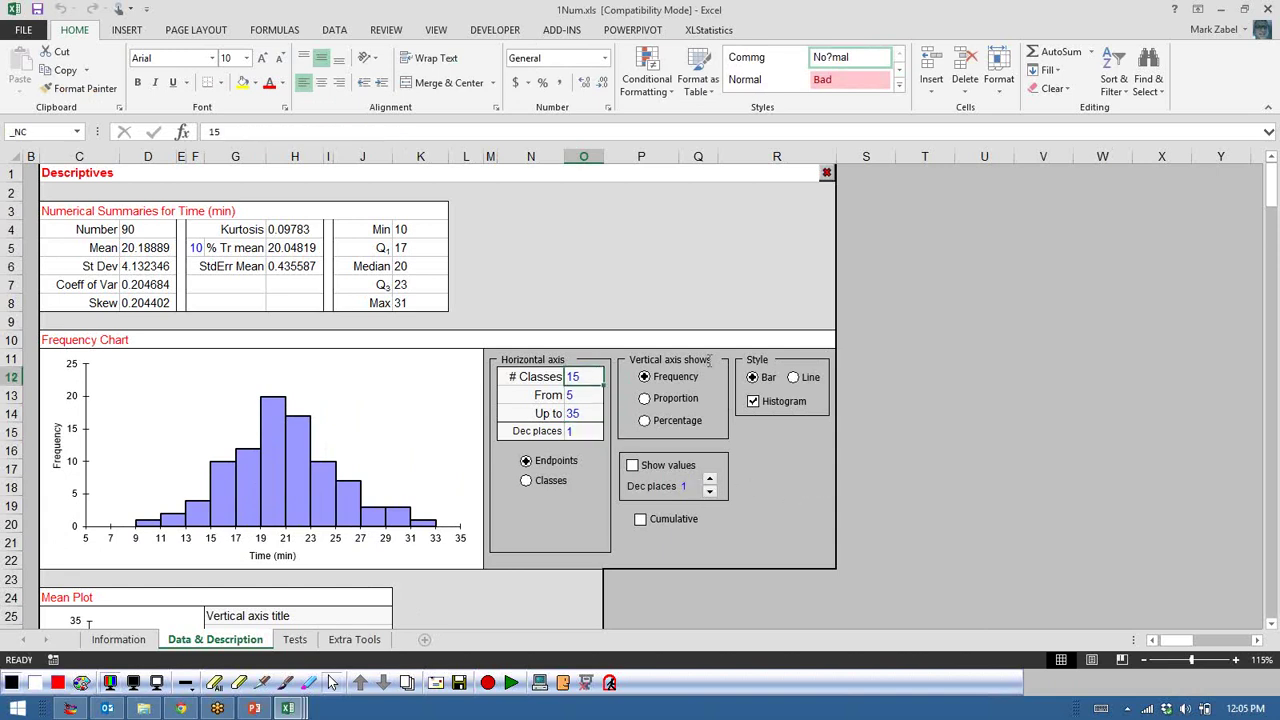
pyautogui.write('17')
pyautogui.press('Return')
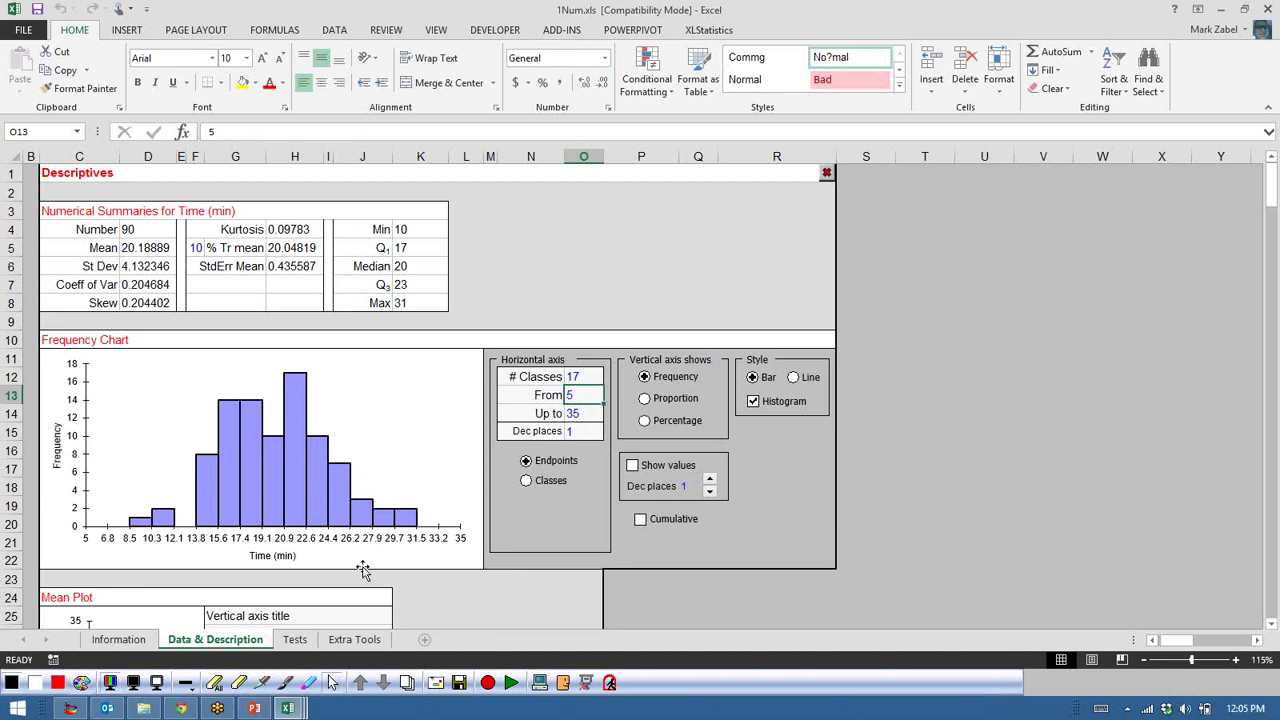
# - Show the values above the Frequency Chart's bars, with 0 decimal places
pyautogui.click(710, 492)
pyautogui.click(709, 479)
pyautogui.click(628, 468)
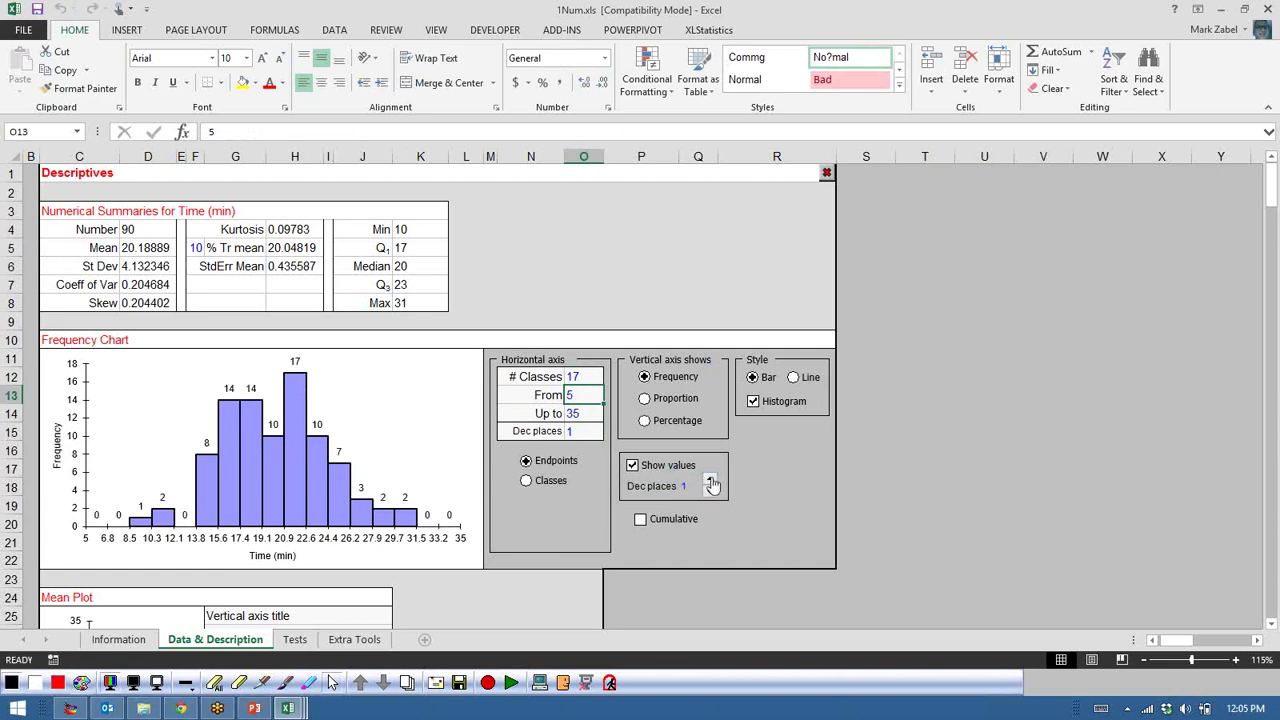
pyautogui.click(710, 493)
# - Set the number of classes in the Frequency Chart back to 15
pyautogui.click(588, 376)
pyautogui.write('15')
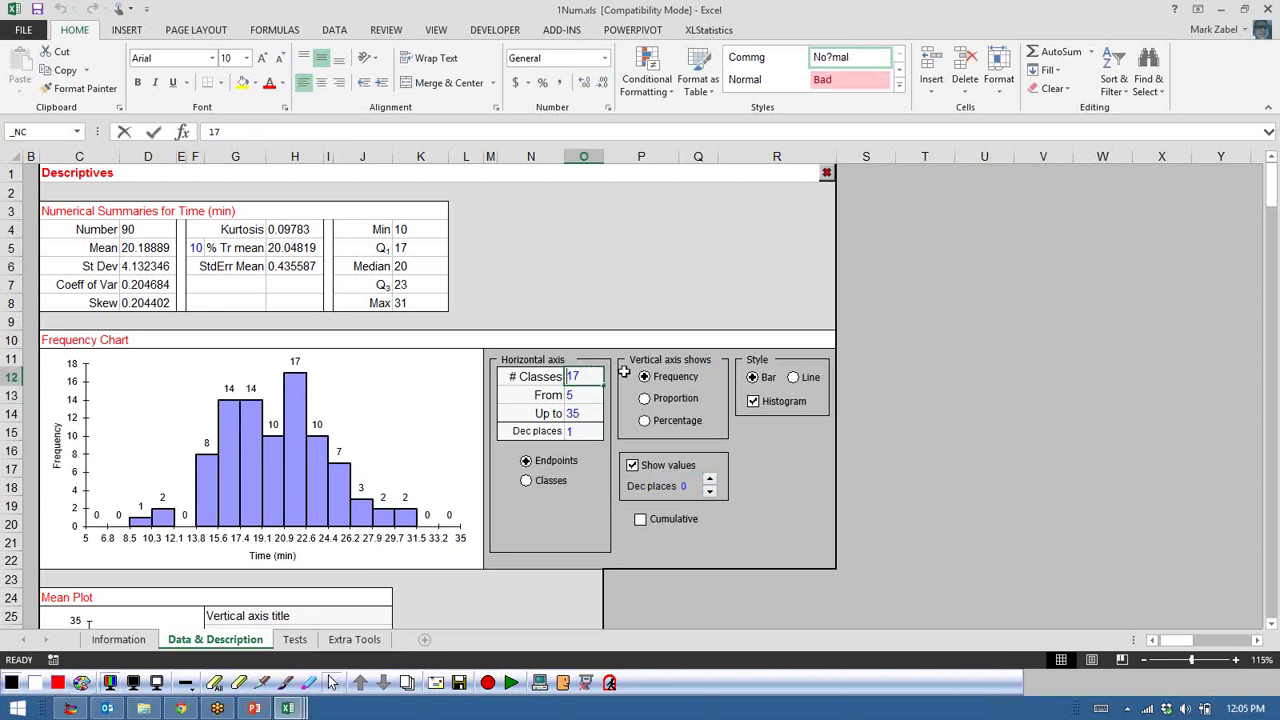
pyautogui.press('Return')
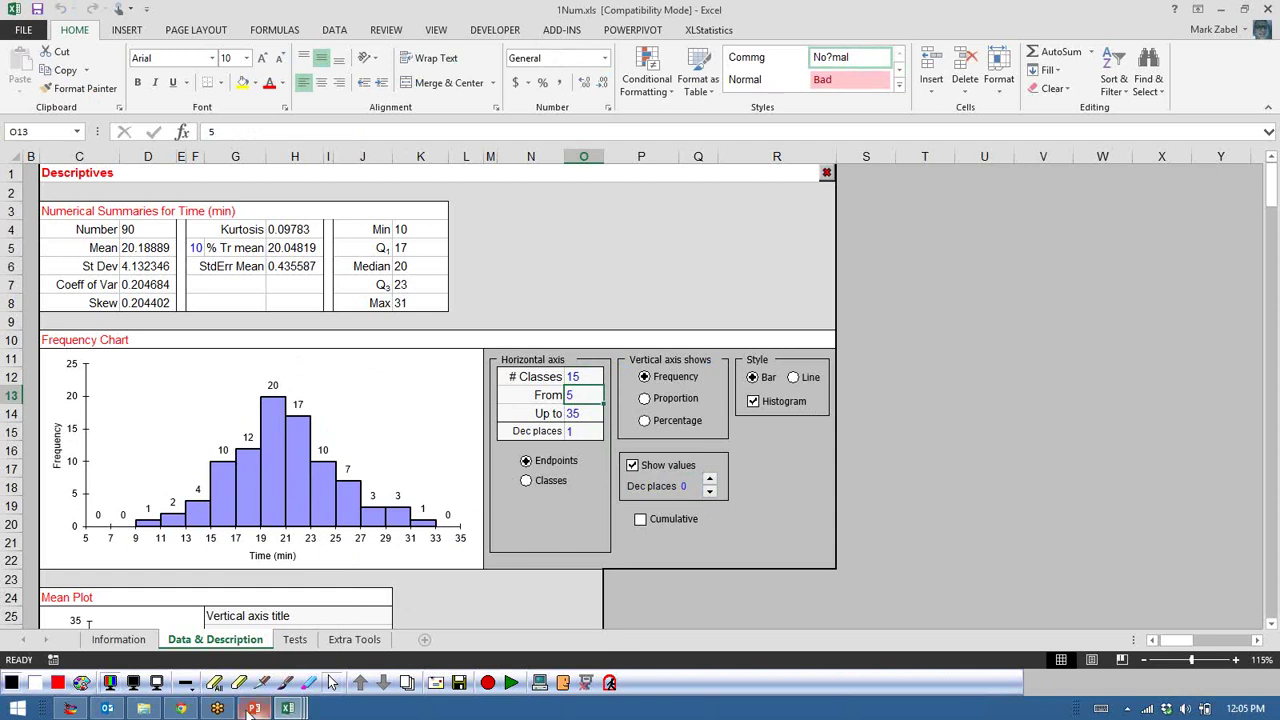
# - Switch to PowerPoint and show the 00 Week 3.ppt presentation in reading view
pyautogui.moveTo(252, 711)
pyautogui.click(254, 709)
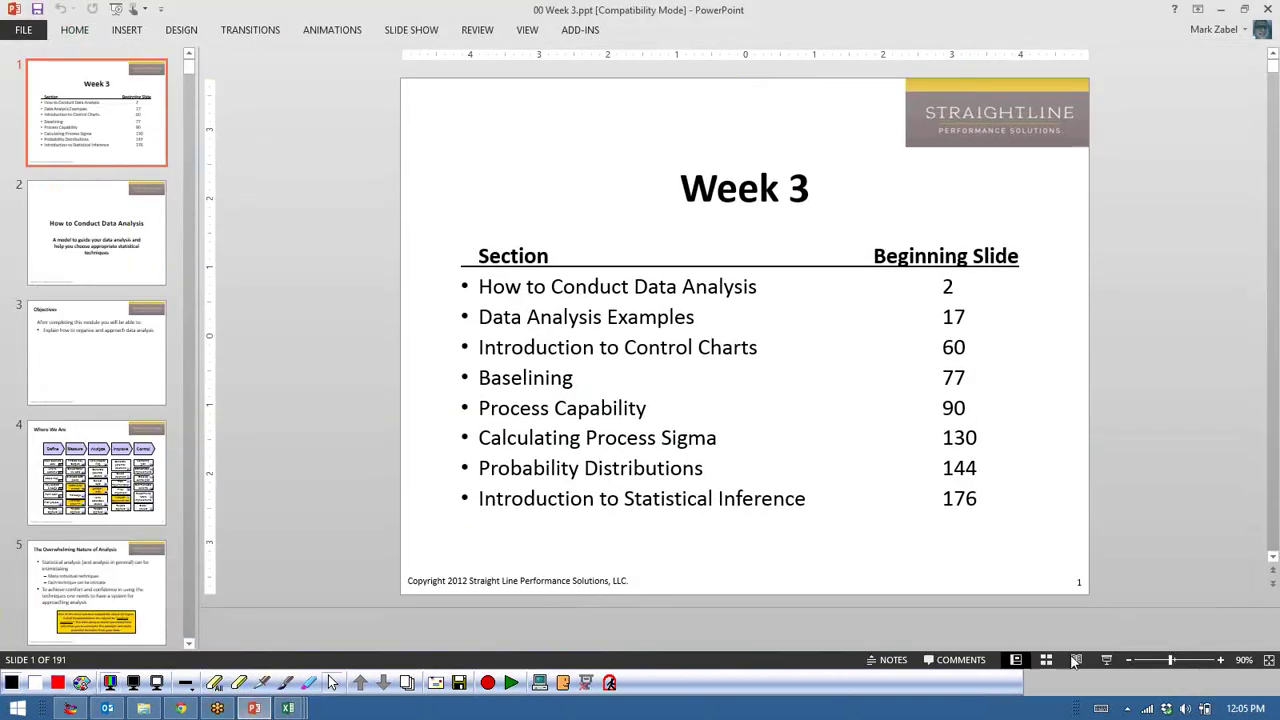
pyautogui.click(1075, 660)
pyautogui.click(1072, 660)
pyautogui.click(1072, 660)
pyautogui.click(1072, 662)
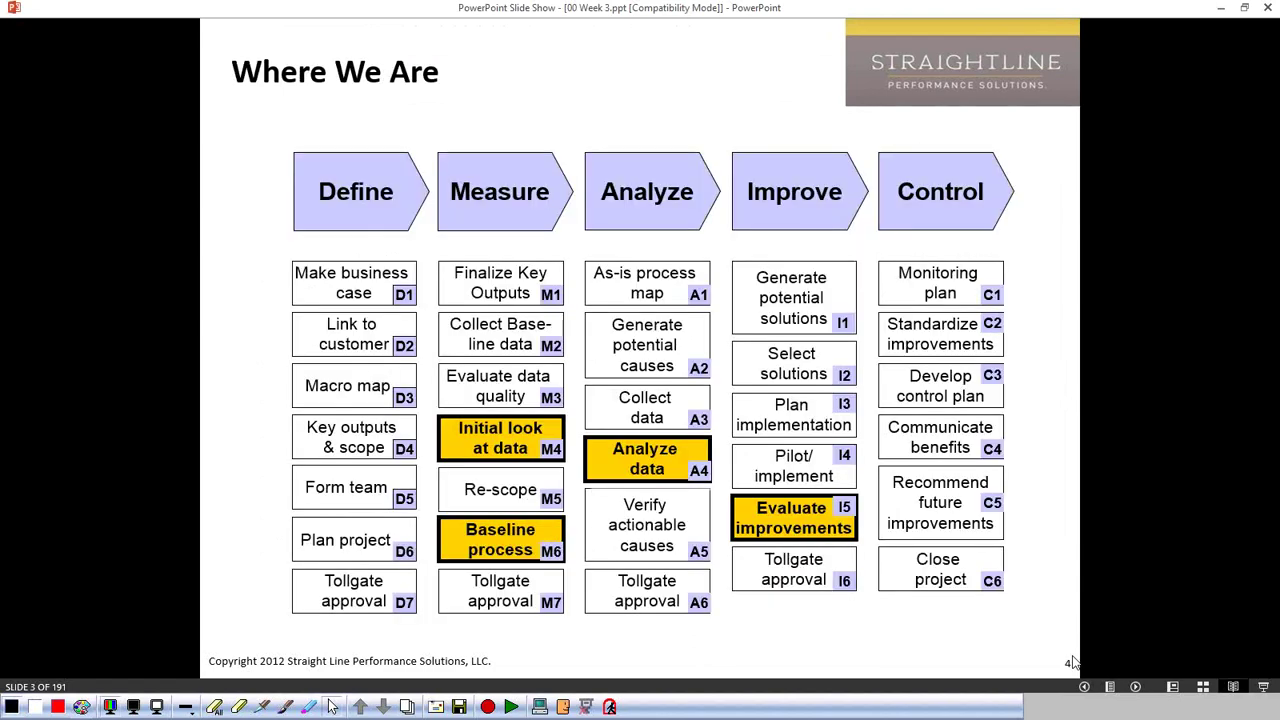
# - Advance through the presentation past the one-numerical-variable example and histogram notes to slide 24, Notes: Typical Shapes
pyautogui.scroll(-12, 1072, 662)
pyautogui.scroll(-9, 1072, 662)
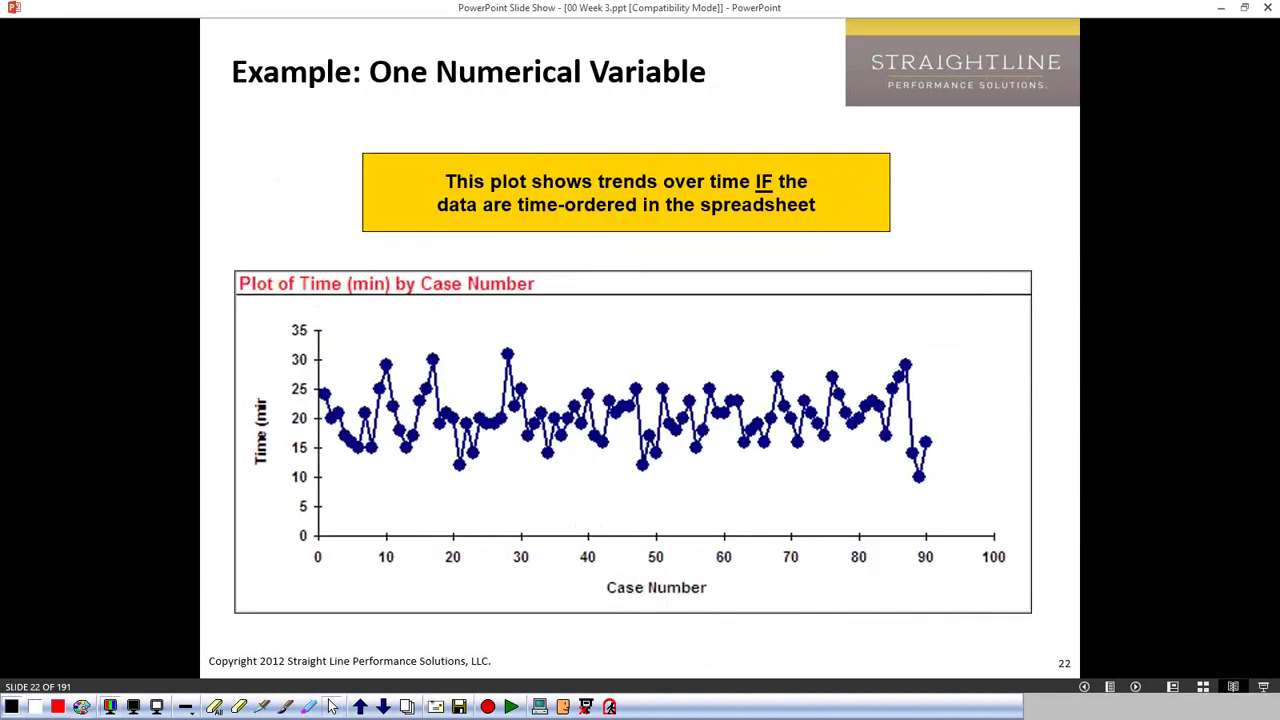
pyautogui.scroll(-1, 1072, 662)
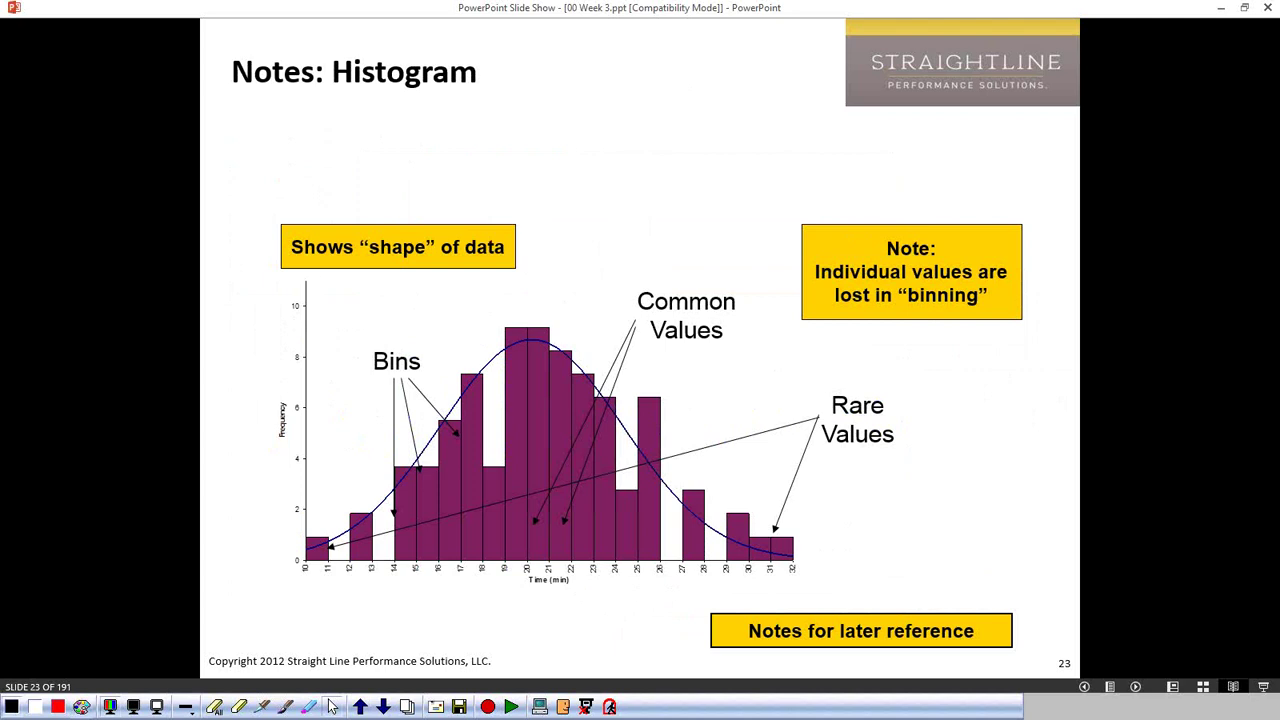
pyautogui.scroll(-1, 640, 360)
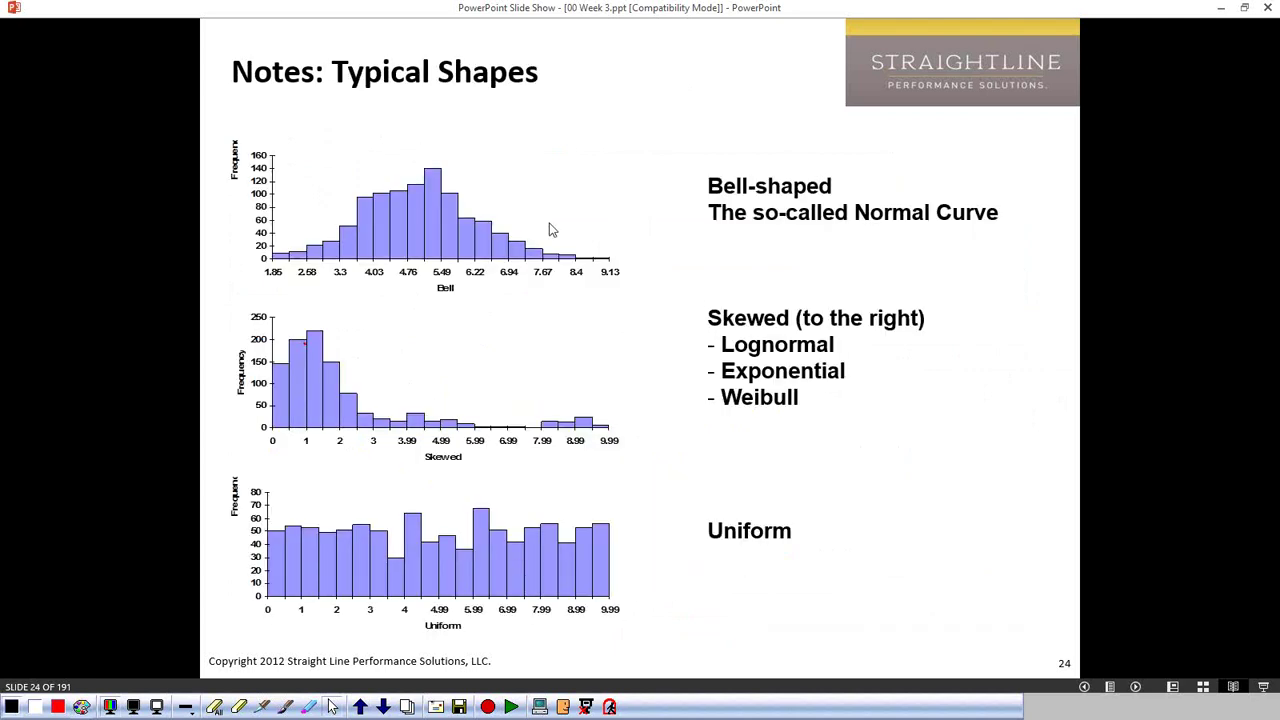
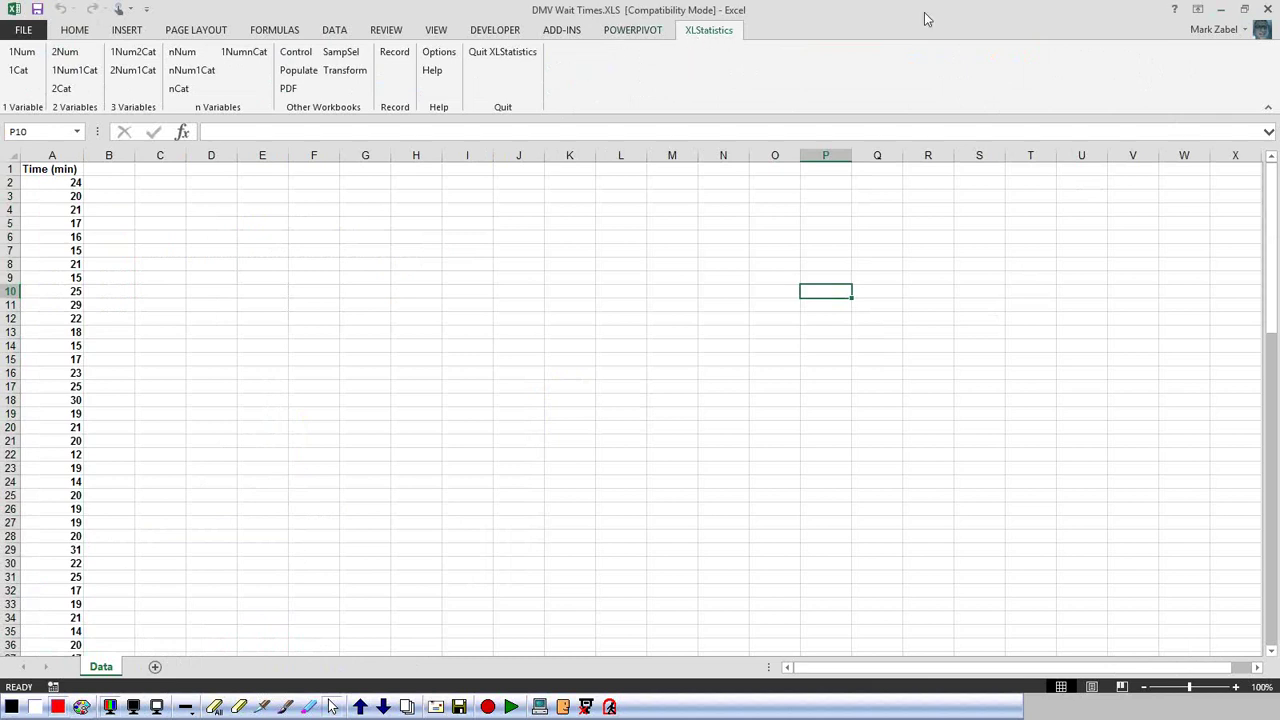
# - Close the DMV Wait Times.XLS workbook in Excel without saving its changes
pyautogui.click(1268, 9)
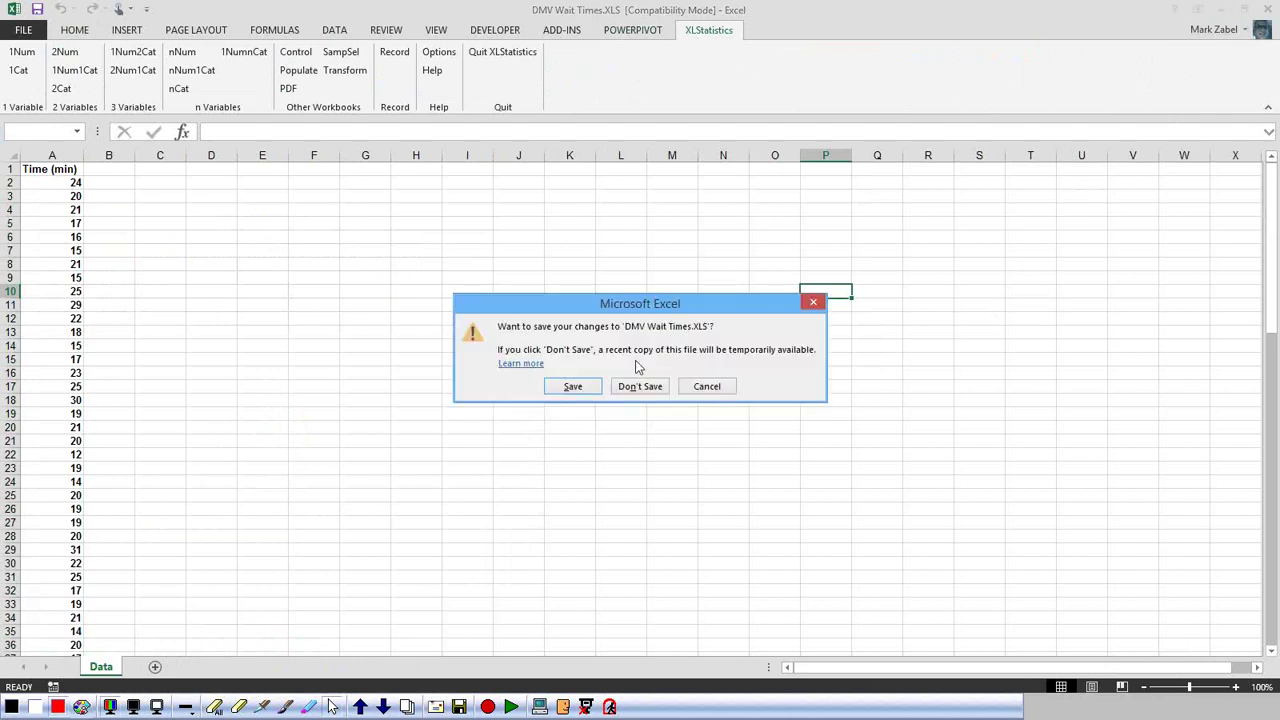
pyautogui.click(640, 387)
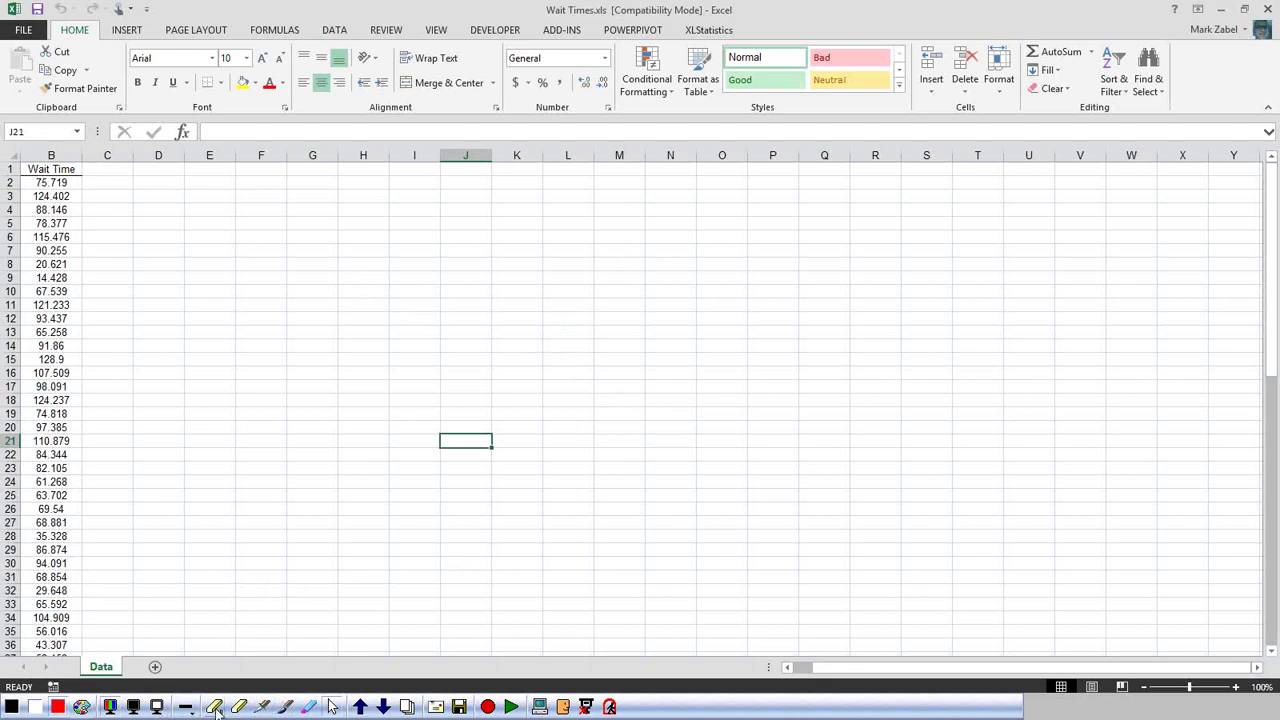
# - Draw a red box with an arrow pointing away from it over the empty cells of the worksheet
pyautogui.click(333, 706)
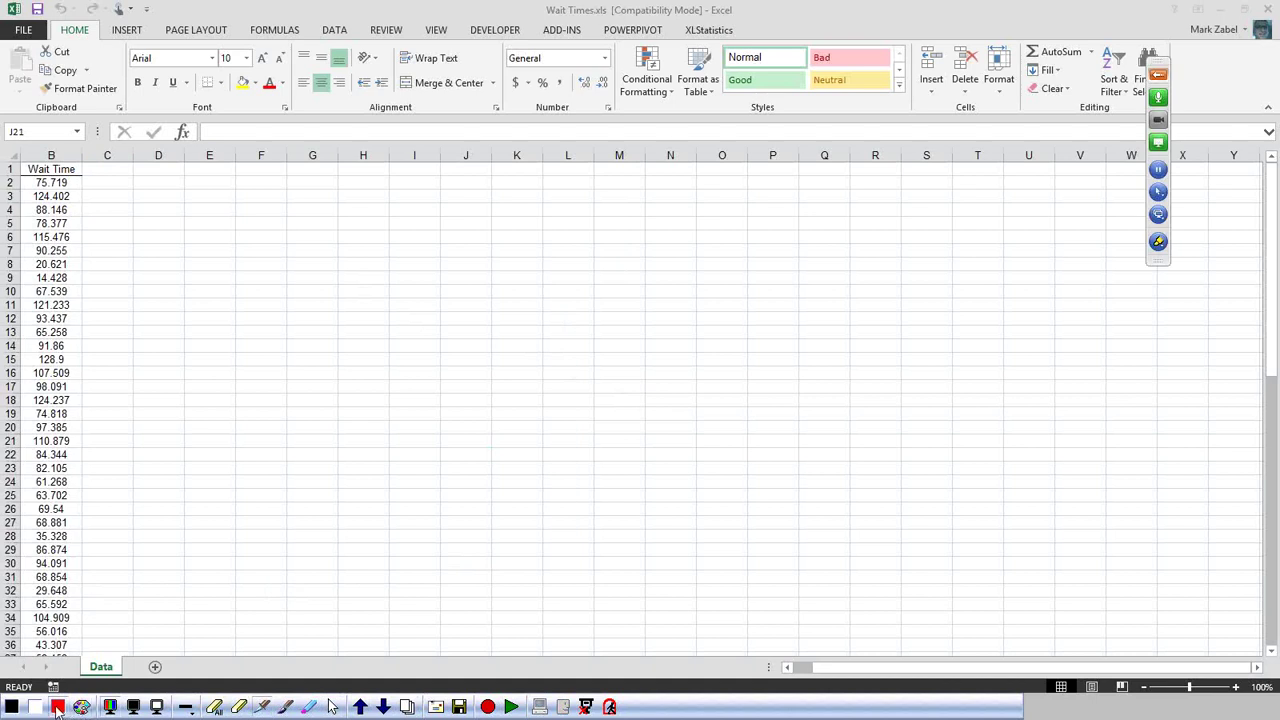
pyautogui.moveTo(578, 199)
pyautogui.mouseDown()
pyautogui.moveTo(508, 199)
pyautogui.moveTo(551, 337)
pyautogui.moveTo(578, 204)
pyautogui.mouseUp()
pyautogui.moveTo(604, 263)
pyautogui.mouseDown()
pyautogui.moveTo(677, 266)
pyautogui.moveTo(676, 277)
pyautogui.mouseUp()
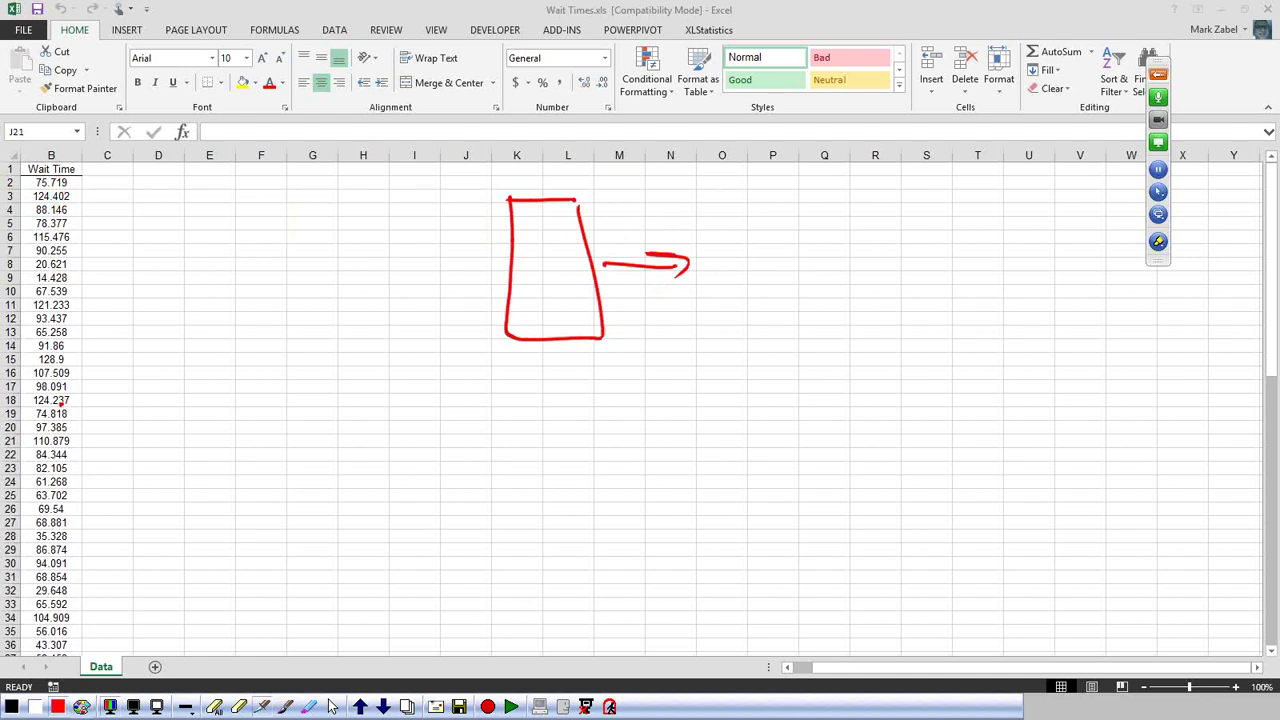
# - Handwrite "Wait Times" in red after the arrow, with a large "N" below it
pyautogui.moveTo(727, 258)
pyautogui.mouseDown()
pyautogui.moveTo(766, 244)
pyautogui.moveTo(796, 272)
pyautogui.mouseUp()
pyautogui.click(825, 264)
pyautogui.moveTo(810, 234)
pyautogui.mouseDown()
pyautogui.moveTo(812, 270)
pyautogui.moveTo(872, 225)
pyautogui.mouseUp()
pyautogui.moveTo(858, 242); pyautogui.dragTo(860, 266)
pyautogui.moveTo(874, 244)
pyautogui.mouseDown()
pyautogui.moveTo(876, 262)
pyautogui.moveTo(930, 250)
pyautogui.mouseUp()
pyautogui.moveTo(946, 244); pyautogui.dragTo(940, 258)
pyautogui.moveTo(943, 334); pyautogui.dragTo(983, 287)
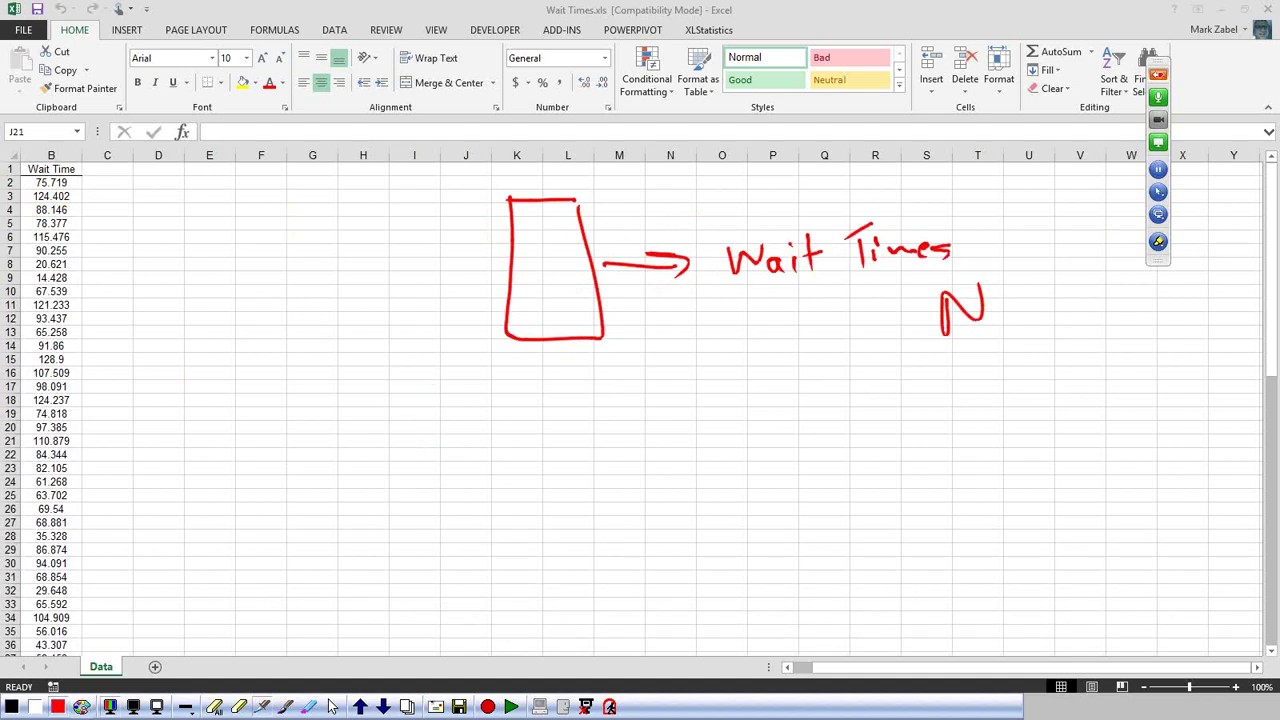
# - End the slide show in PowerPoint and switch to the Wait Times.xls workbook in Excel
pyautogui.hotkey('alt', 'Tab')
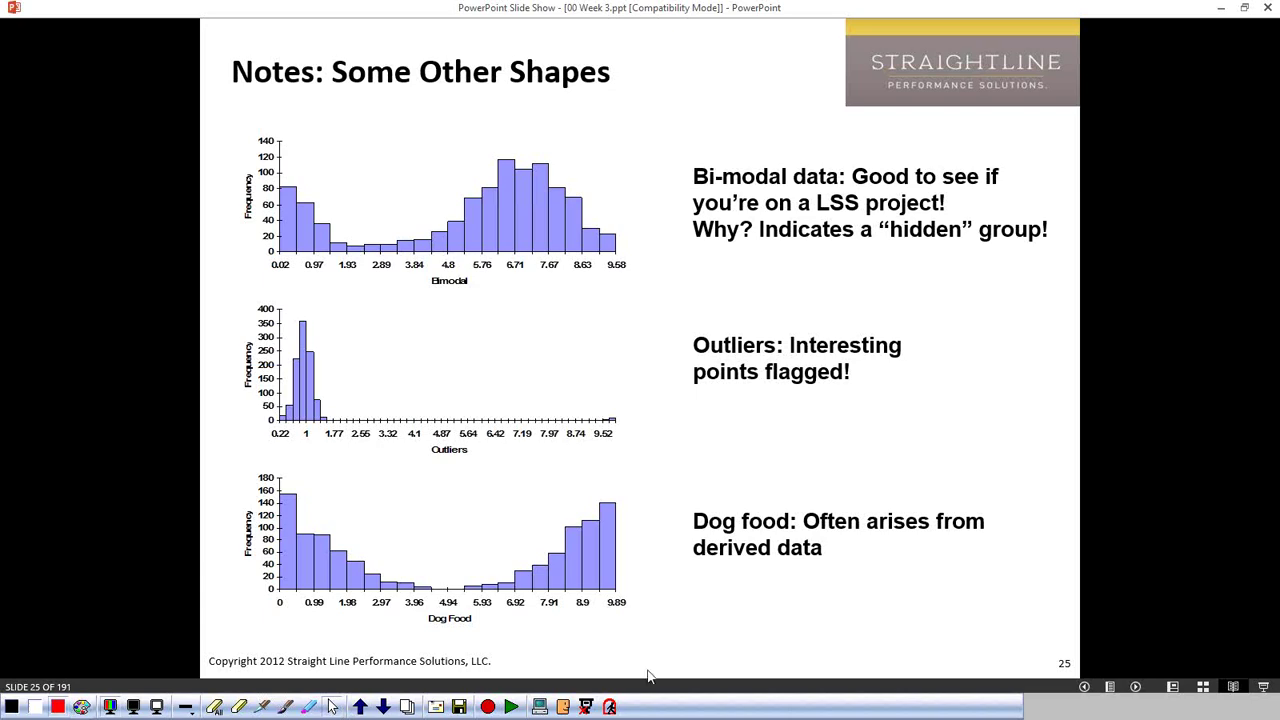
pyautogui.click(865, 581)
pyautogui.press('Escape')
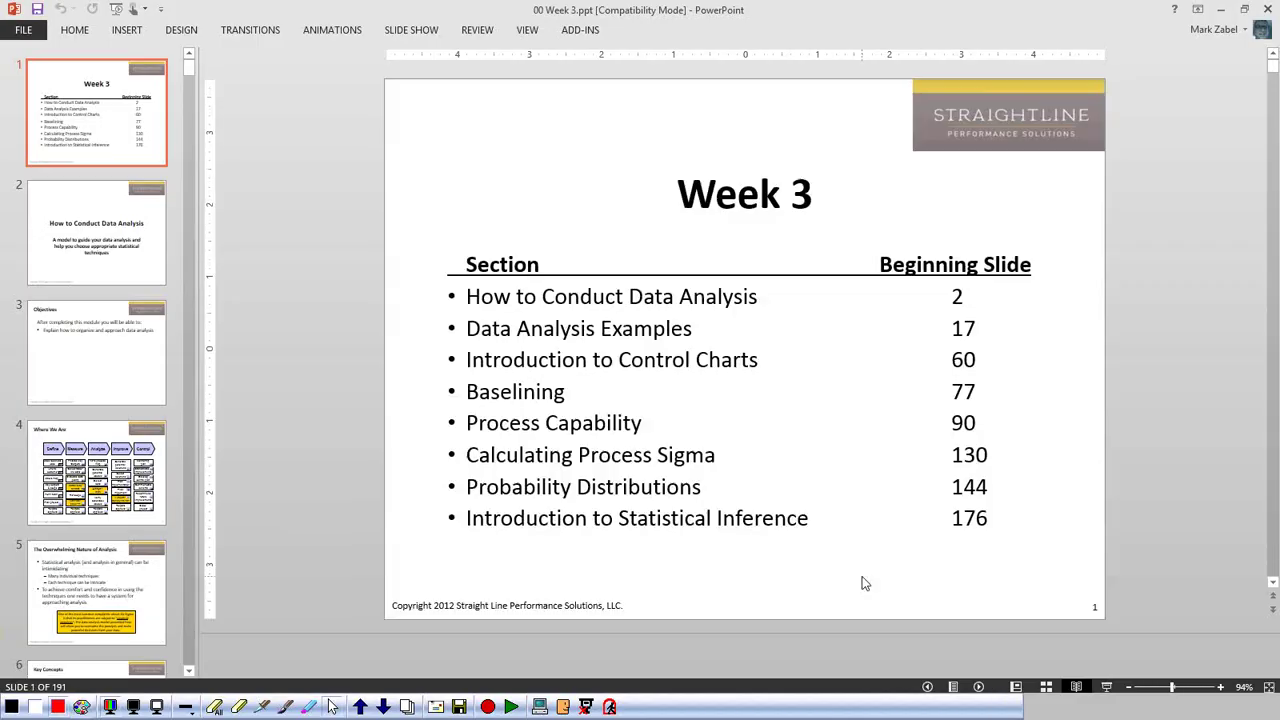
pyautogui.moveTo(288, 706)
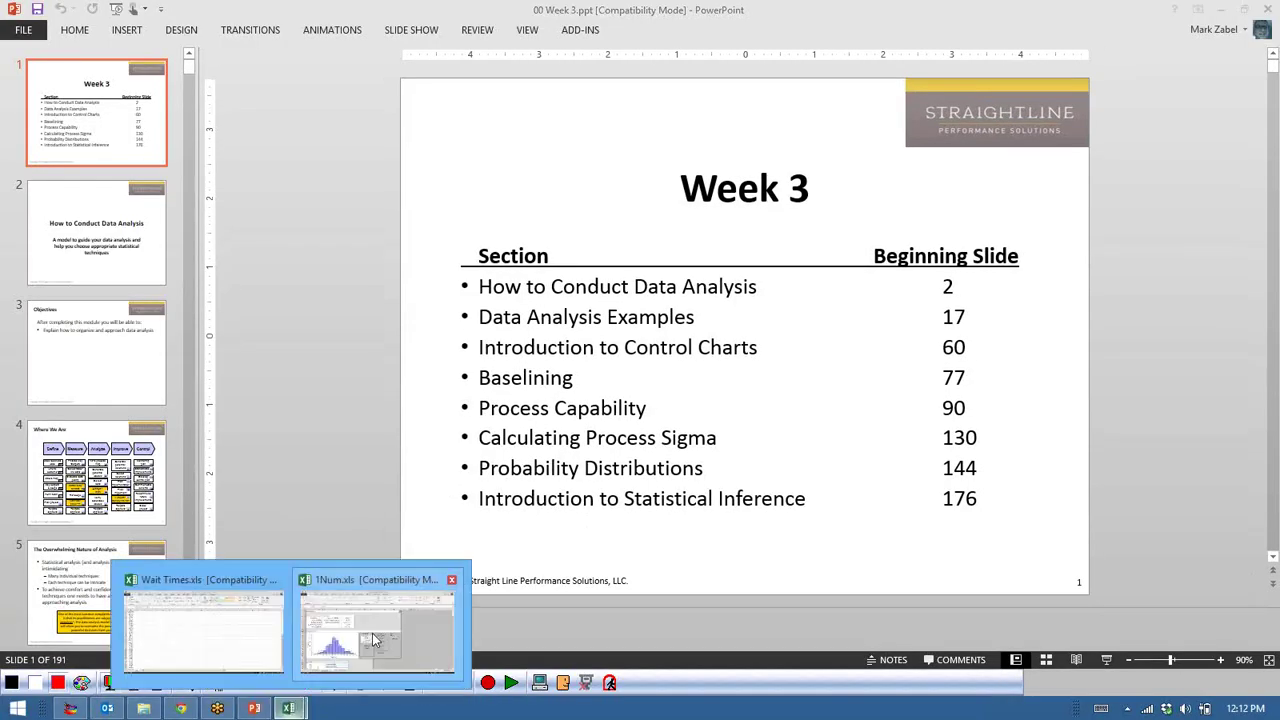
pyautogui.click(214, 629)
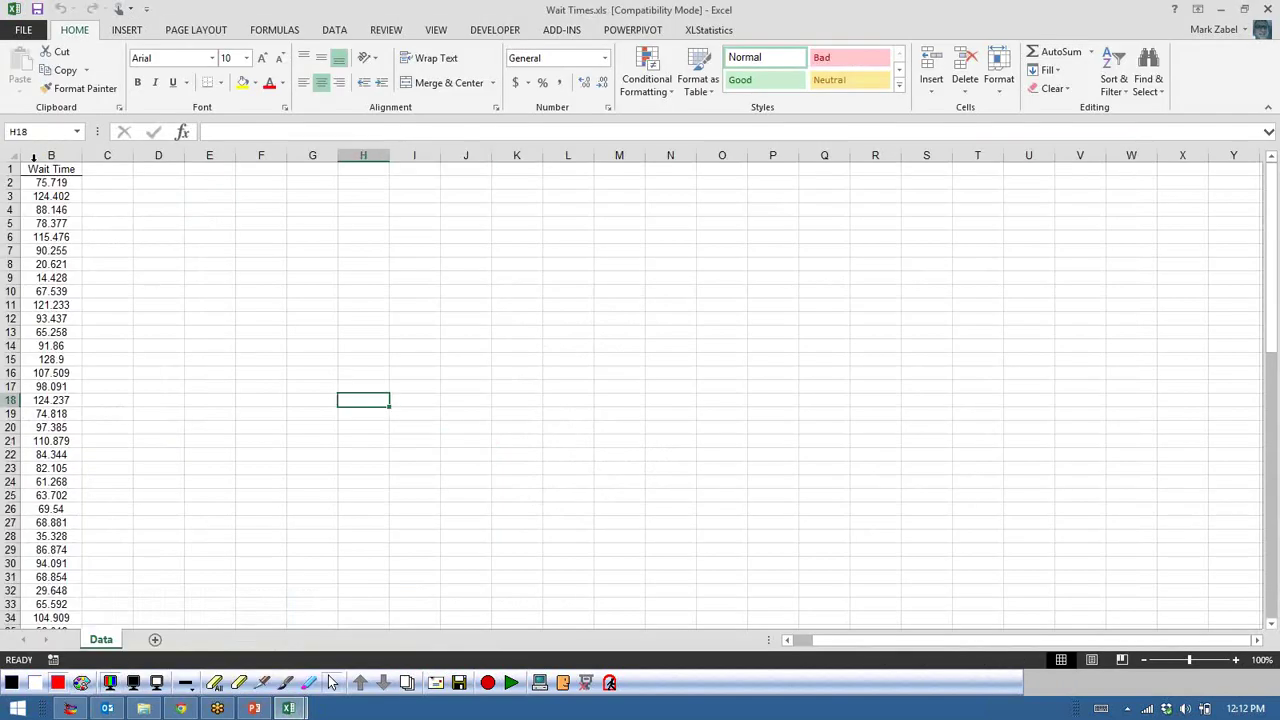
pyautogui.click(146, 219)
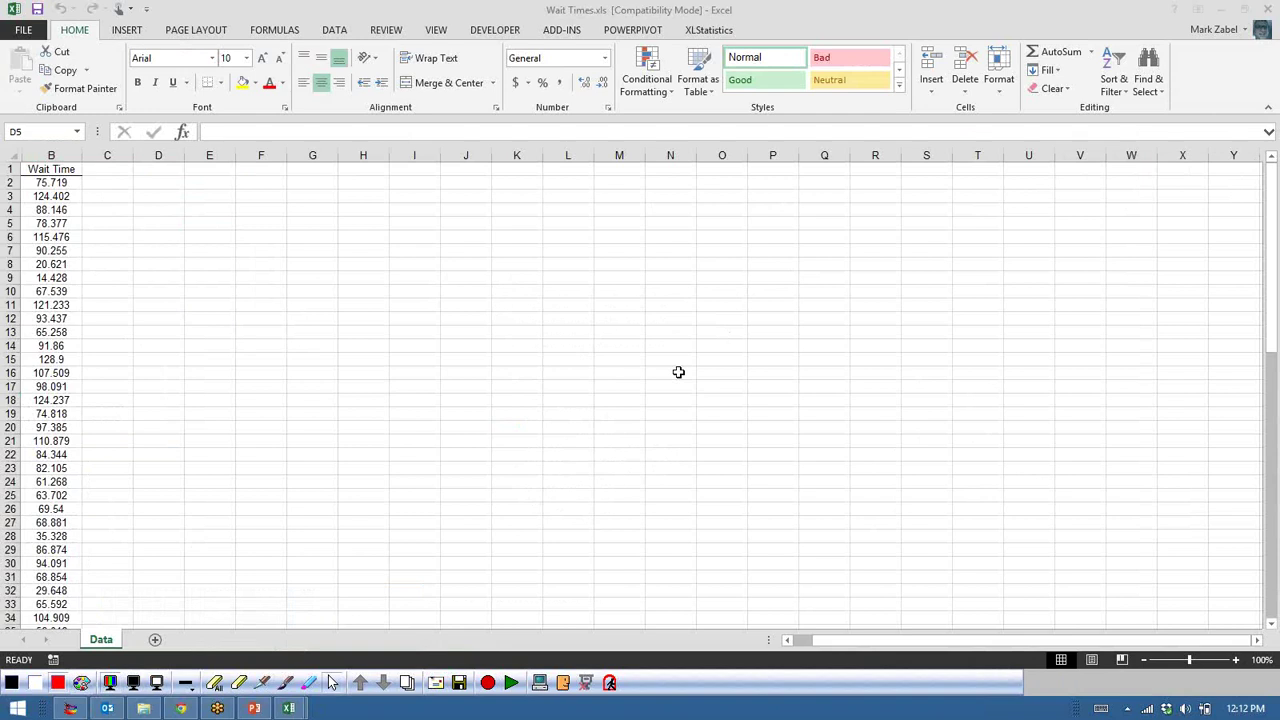
pyautogui.click(926, 278)
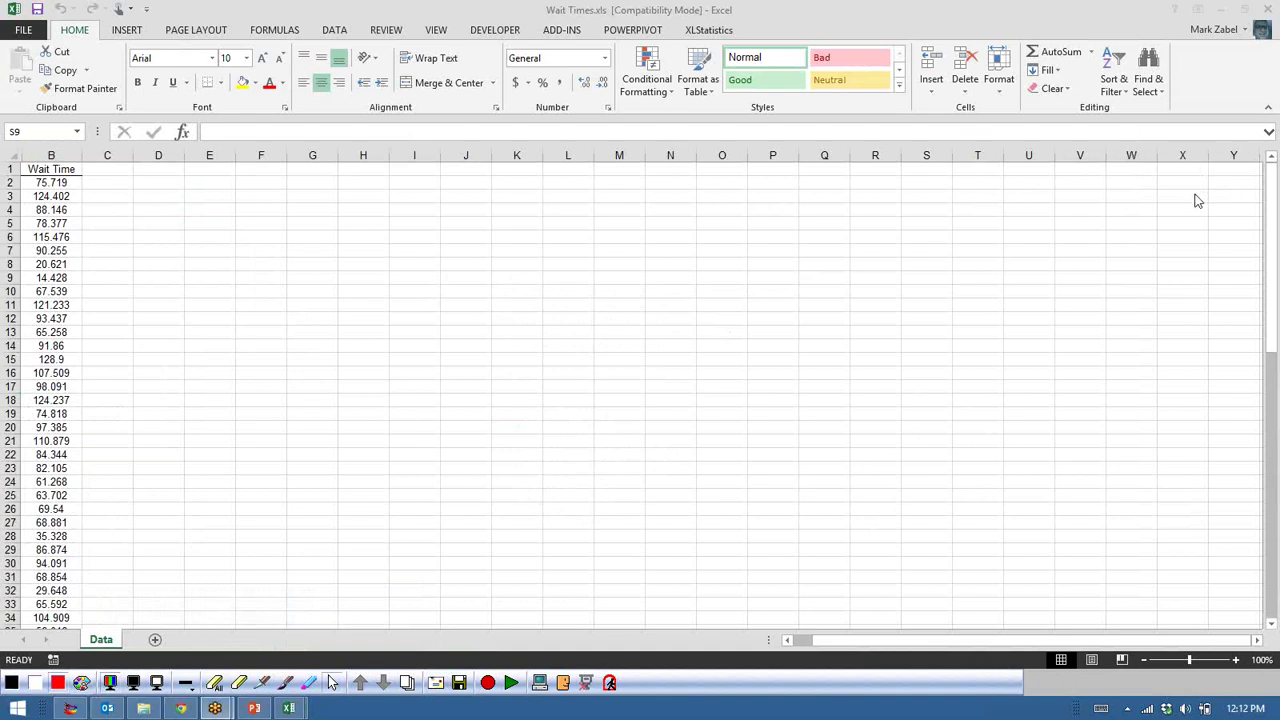
pyautogui.hotkey('alt', 'Tab')
# - Browse the function categories, including Statistical, in the Insert Function dialog and close it without inserting anything
pyautogui.click(638, 300)
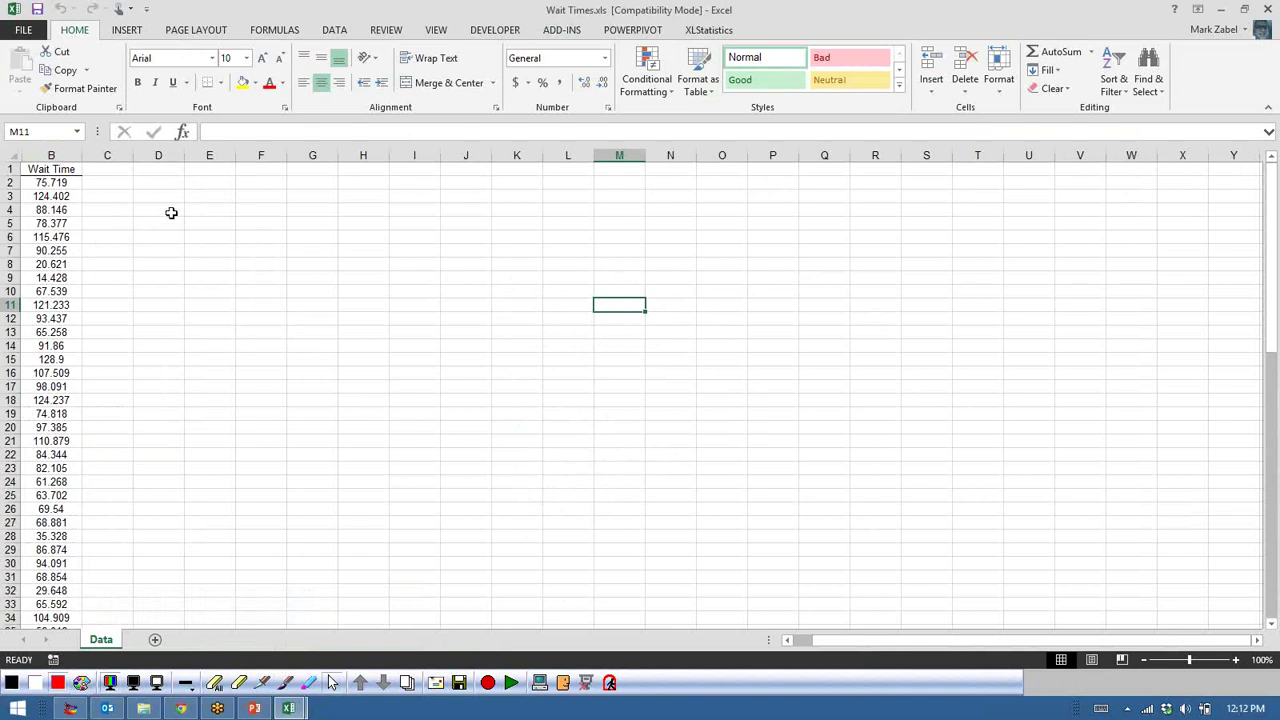
pyautogui.click(184, 134)
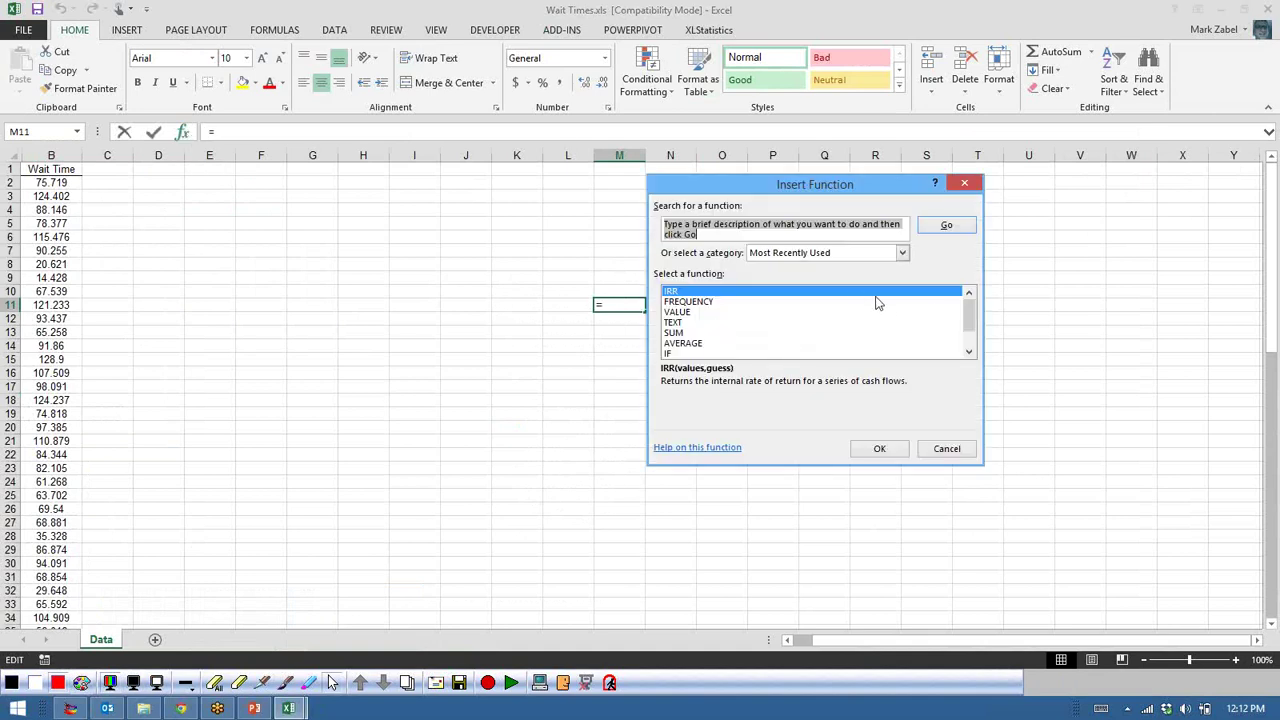
pyautogui.click(903, 253)
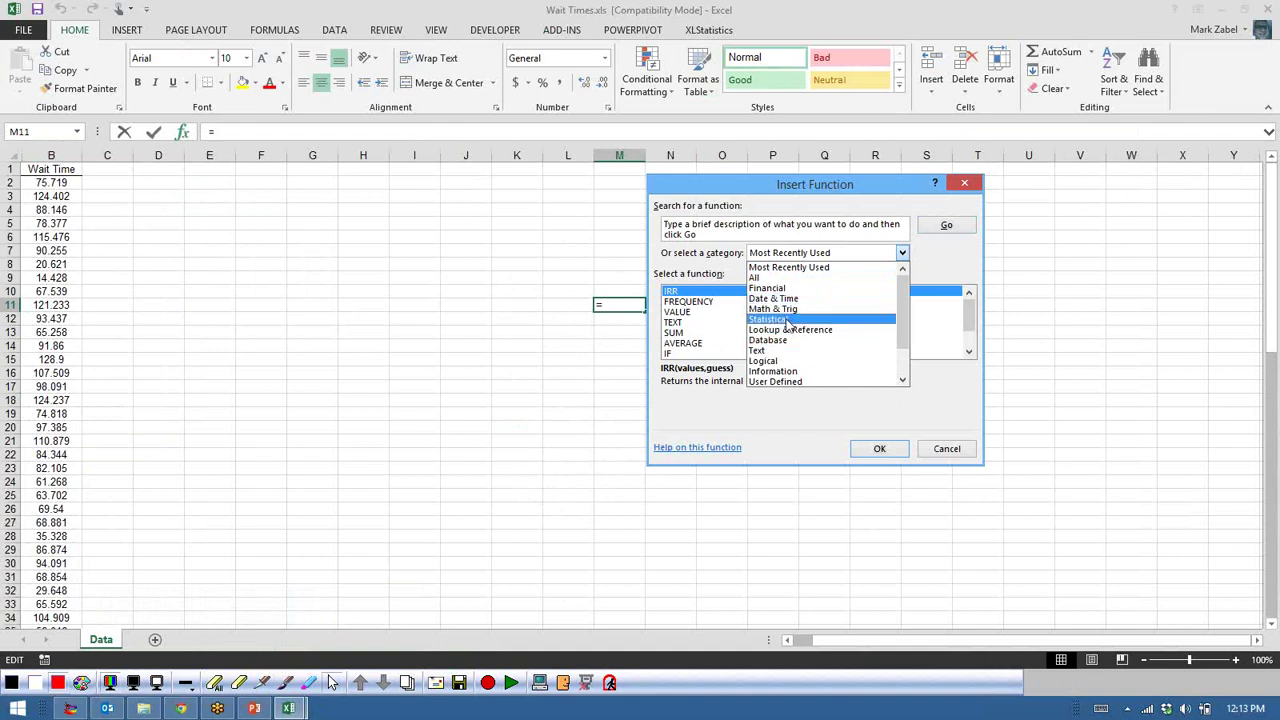
pyautogui.click(940, 448)
pyautogui.click(940, 448)
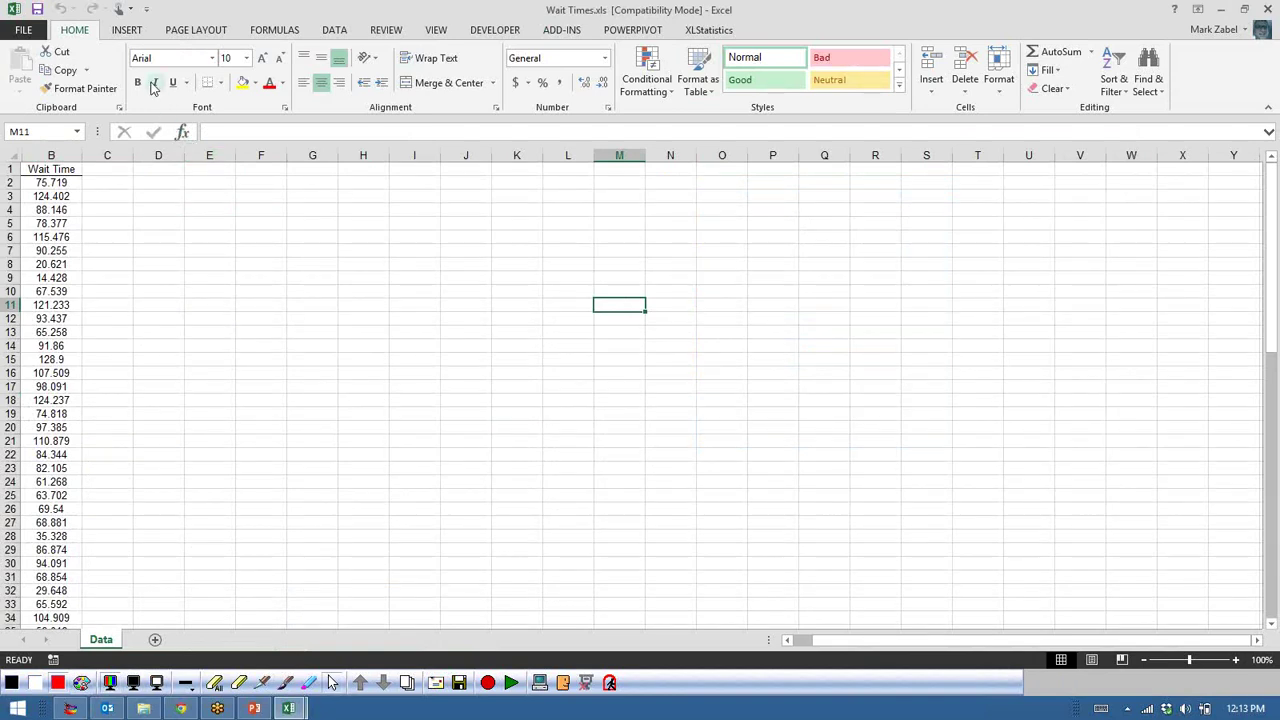
# - Try to run the XLStatistics nNum analysis on the Wait Time column and close the nNum workbook
pyautogui.click(711, 32)
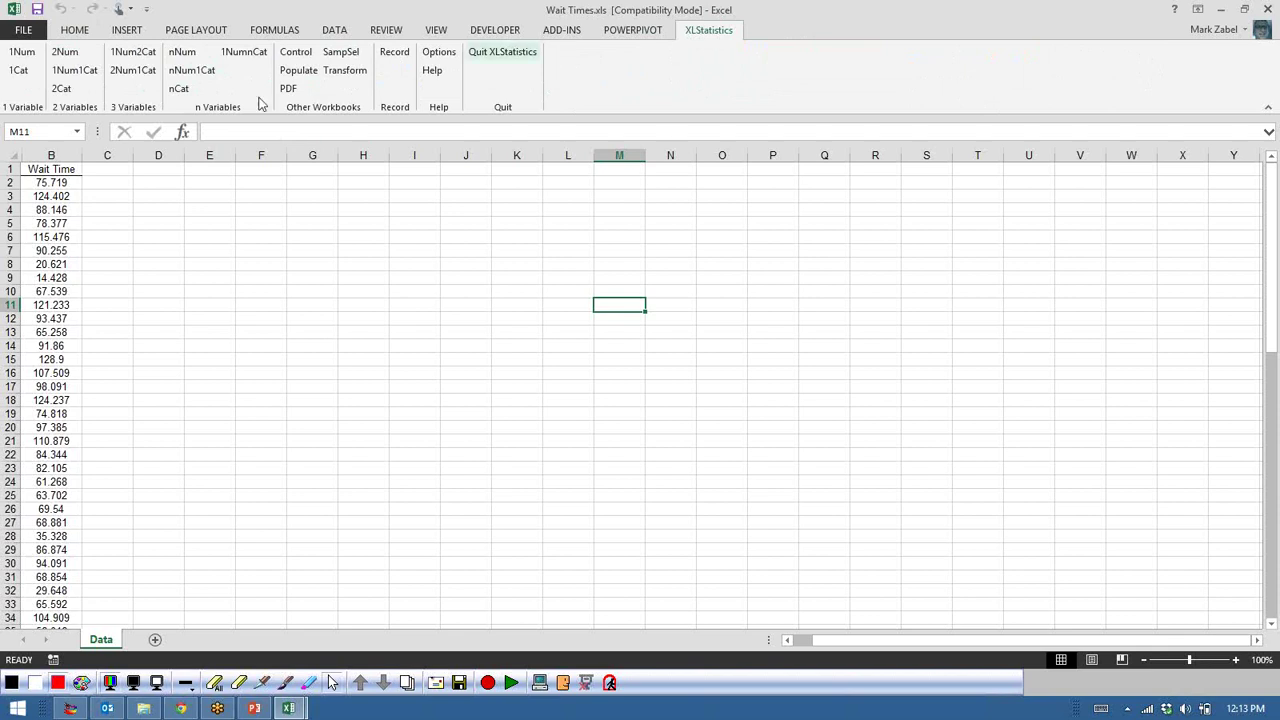
pyautogui.click(46, 183)
pyautogui.moveTo(46, 183); pyautogui.dragTo(49, 155)
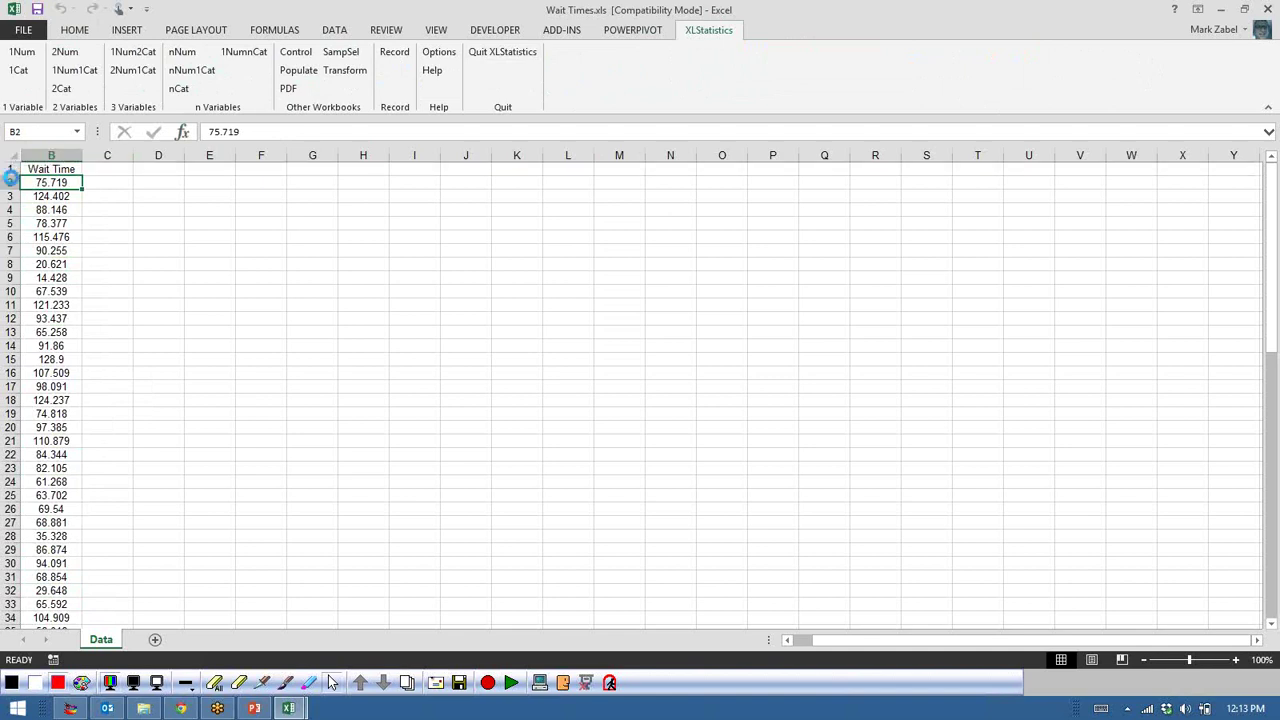
pyautogui.moveTo(7, 178); pyautogui.dragTo(7, 178)
pyautogui.click(45, 150)
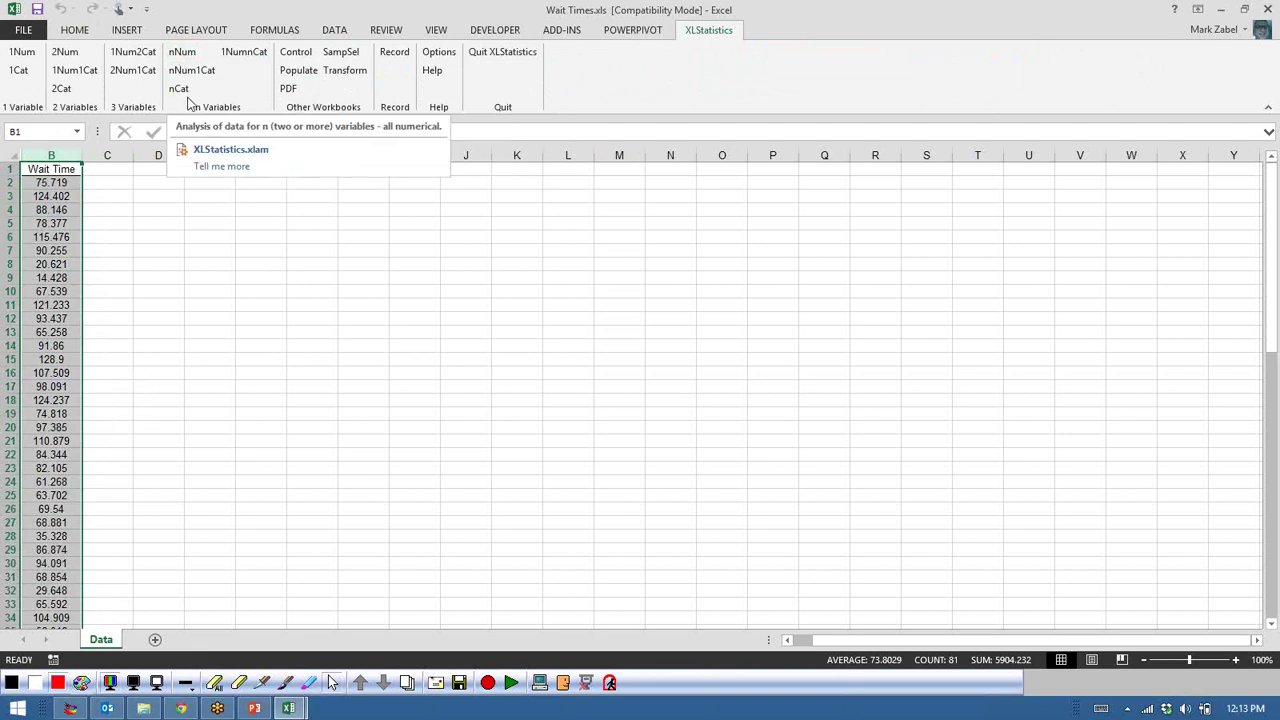
pyautogui.click(185, 54)
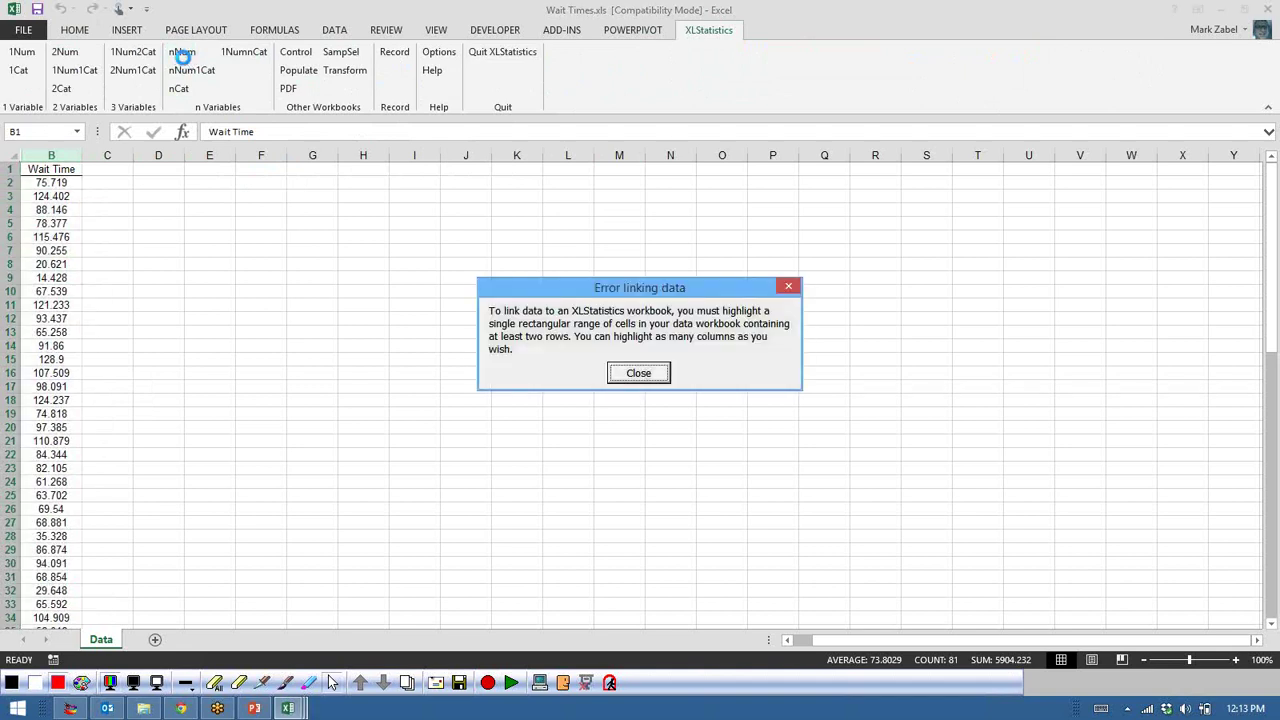
pyautogui.click(639, 373)
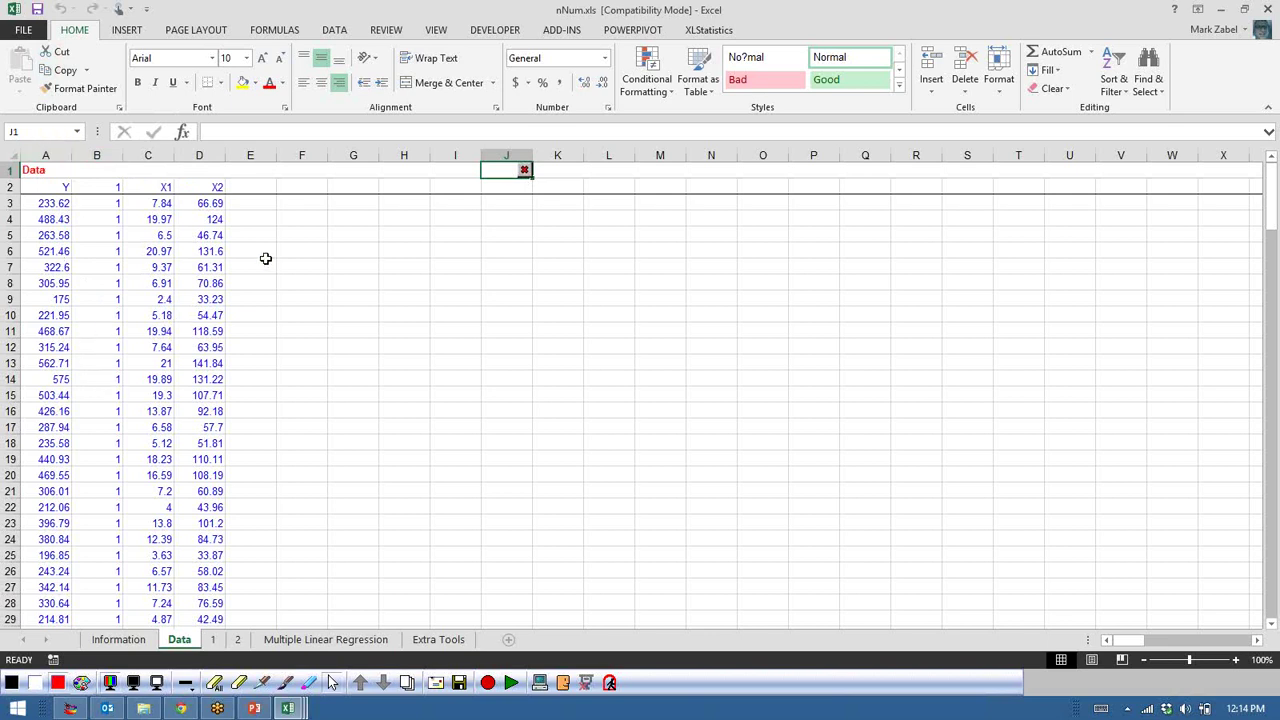
pyautogui.click(522, 169)
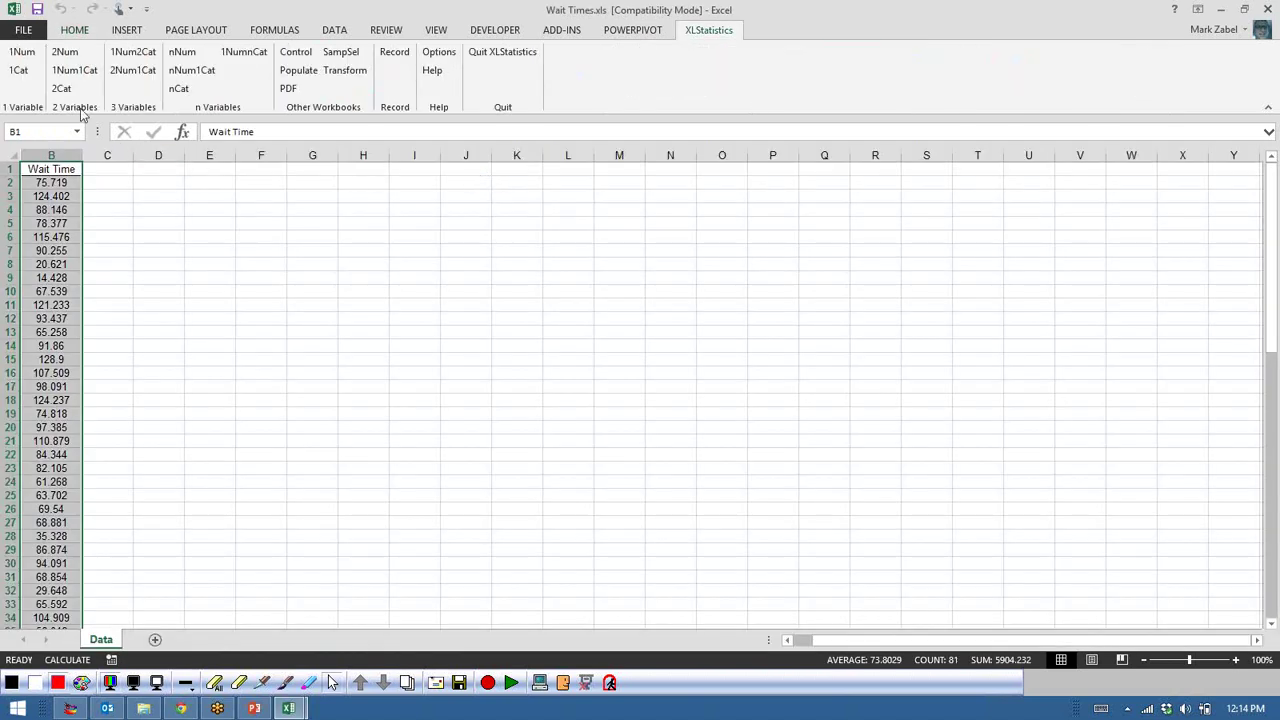
# - Try to run the XLStatistics 1Num analysis on the Wait Time column, replacing the existing data
pyautogui.click(22, 51)
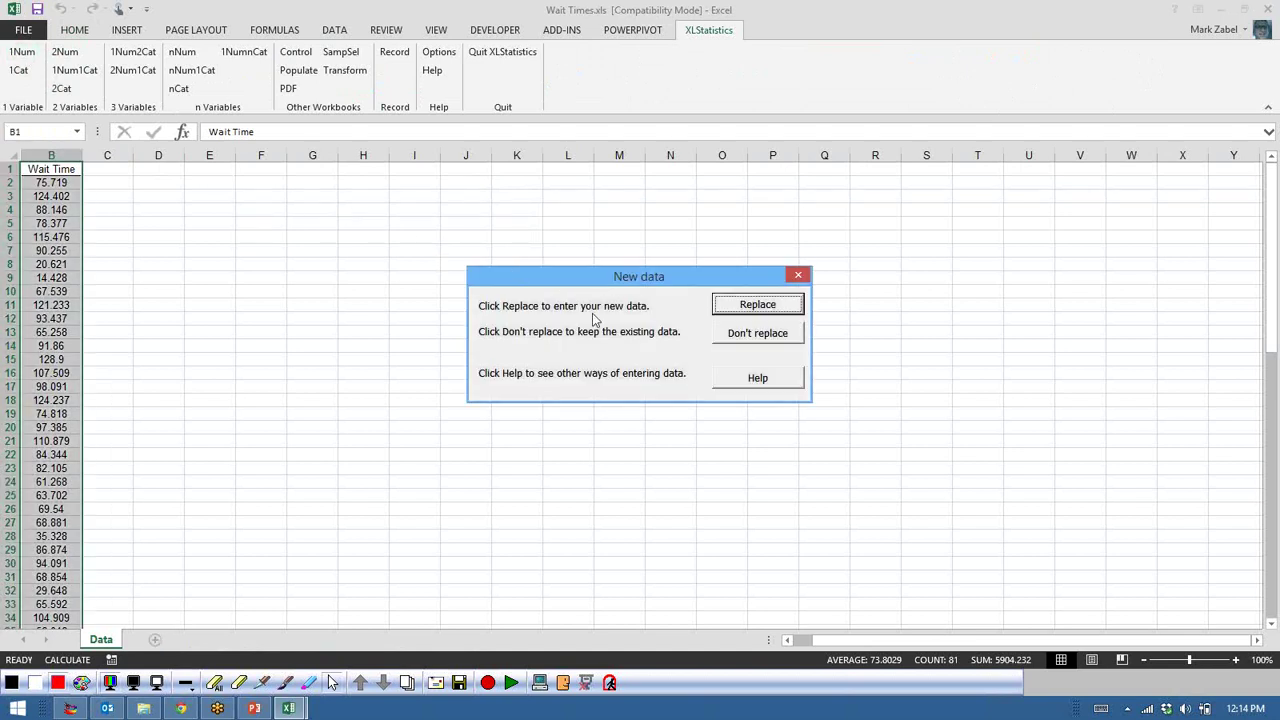
pyautogui.click(757, 306)
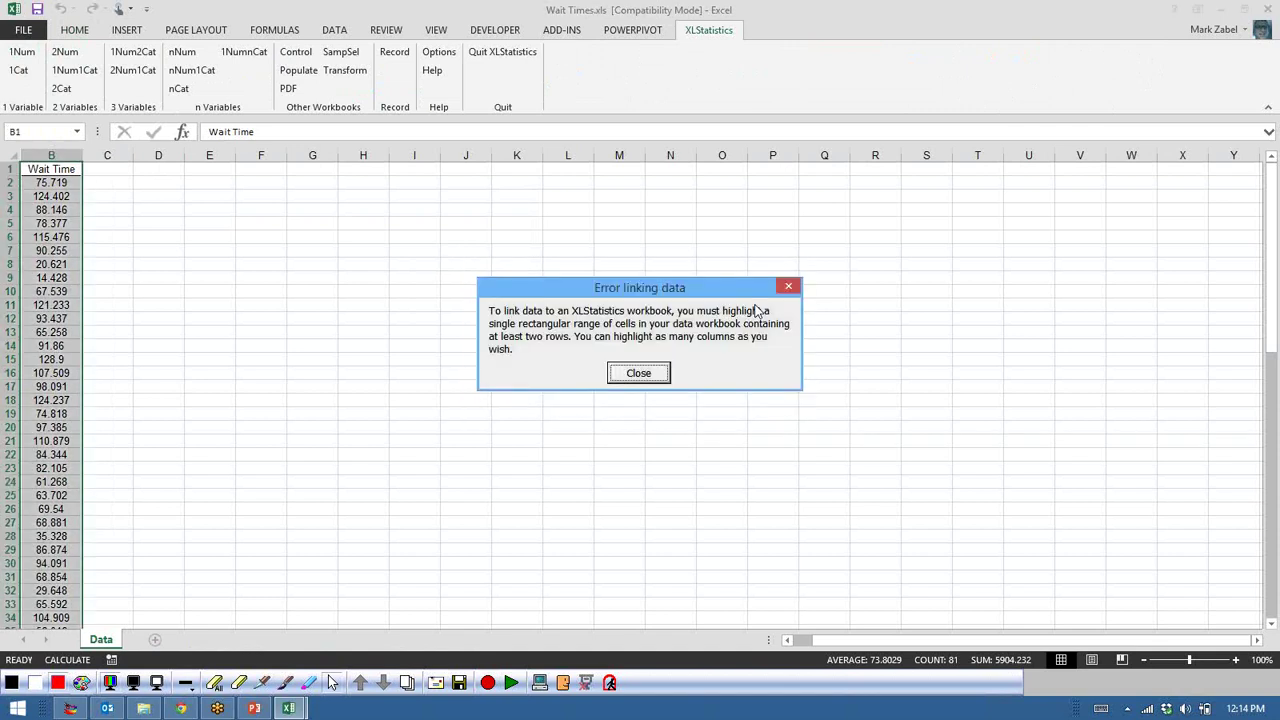
pyautogui.click(637, 373)
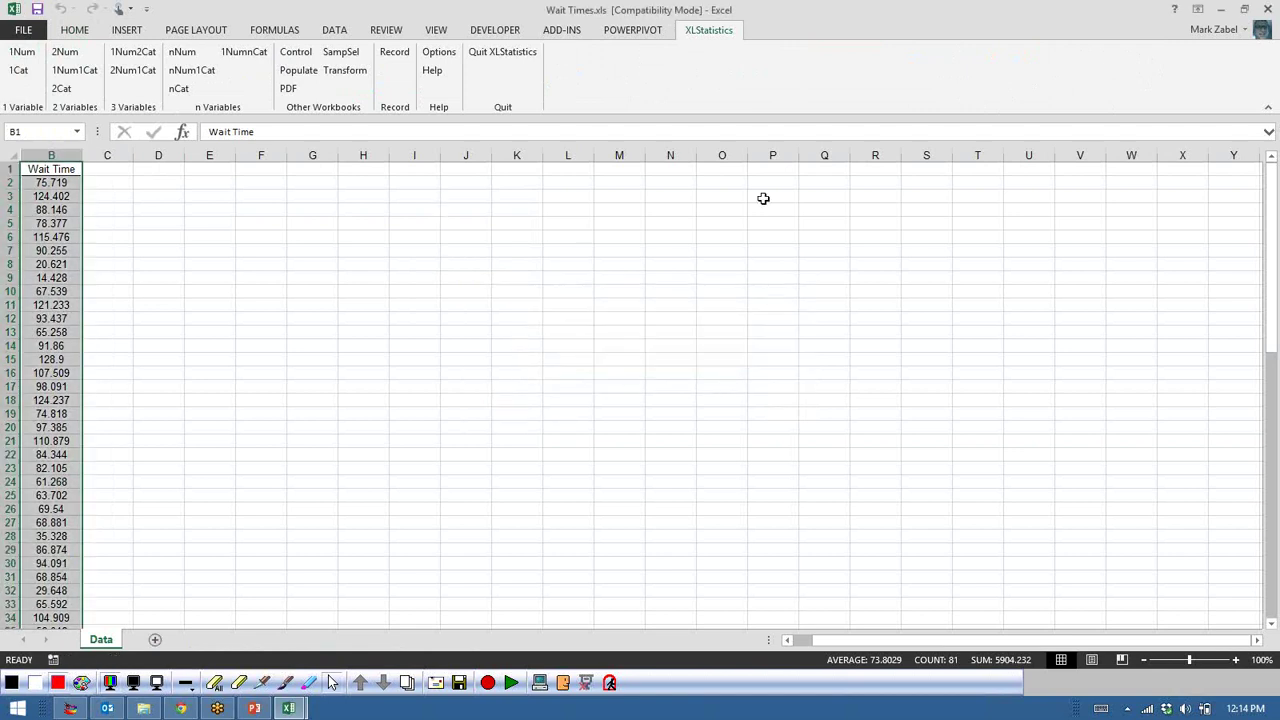
# - Close the Wait Times.xls workbook and minimize PowerPoint to reach the desktop
pyautogui.click(1268, 10)
pyautogui.click(640, 372)
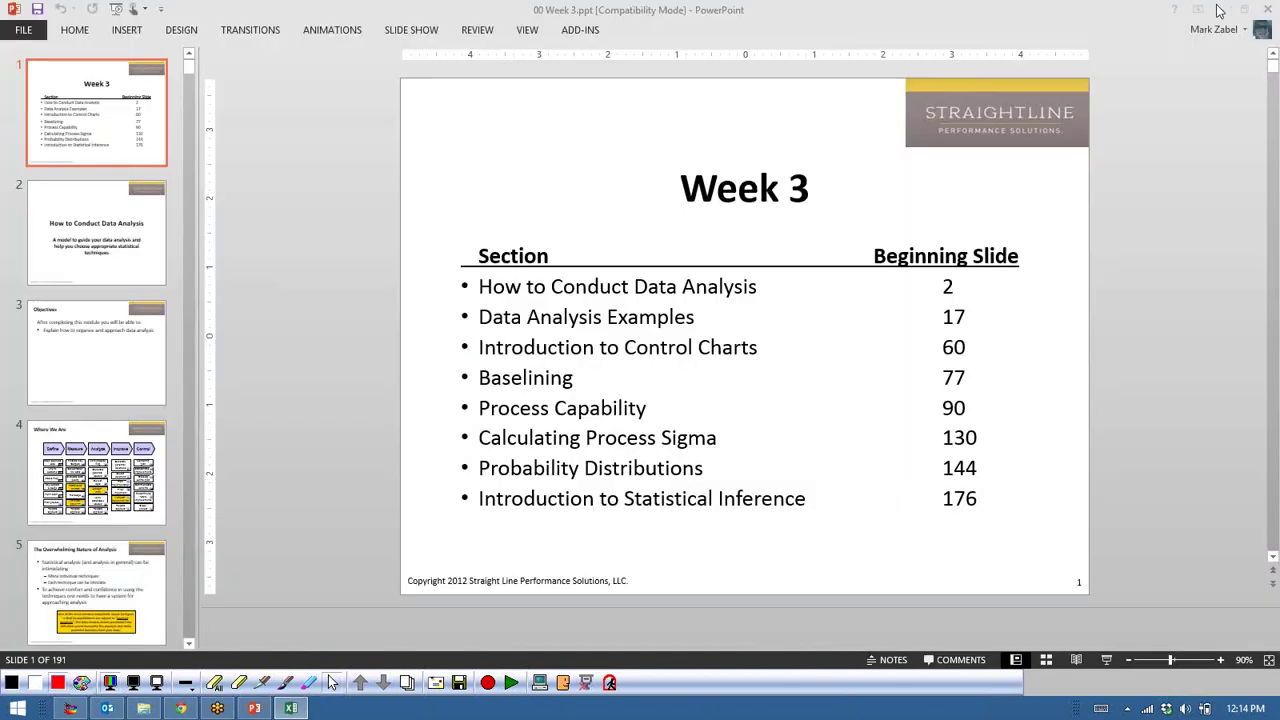
pyautogui.click(1219, 10)
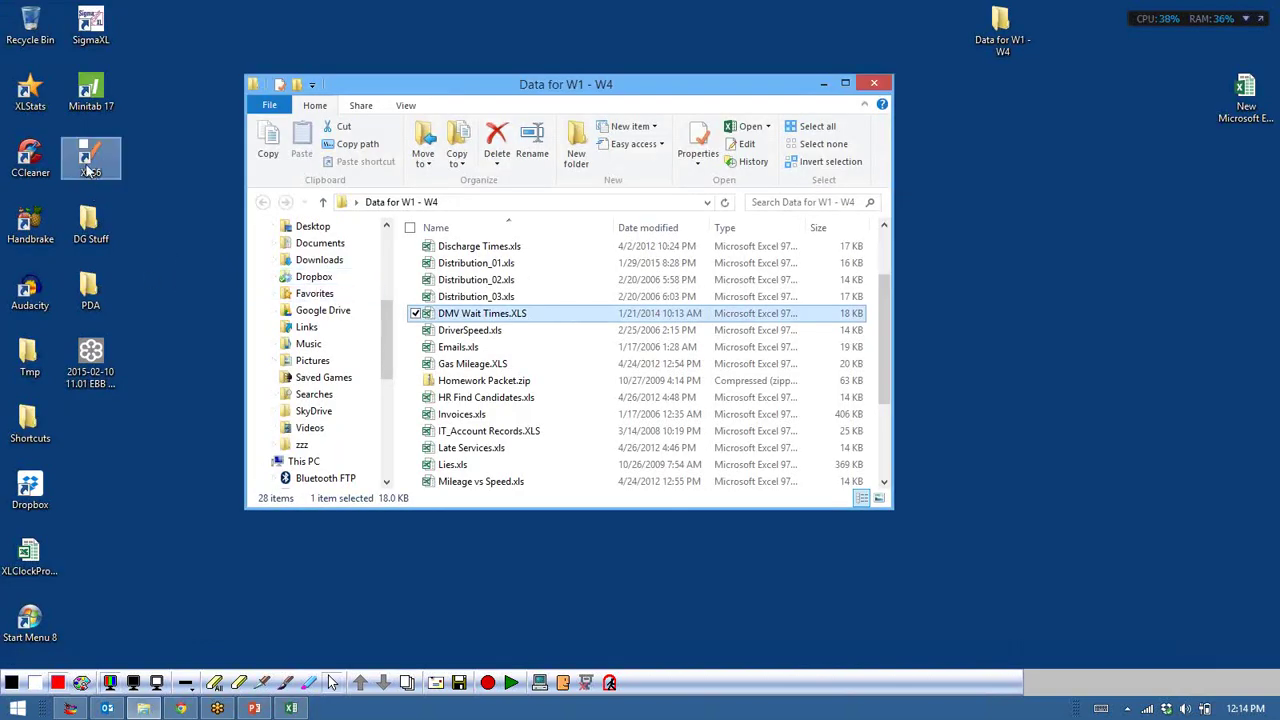
# - Launch XLS6 from the desktop, close the 1Num workbook and quit Excel
pyautogui.doubleClick(88, 170)
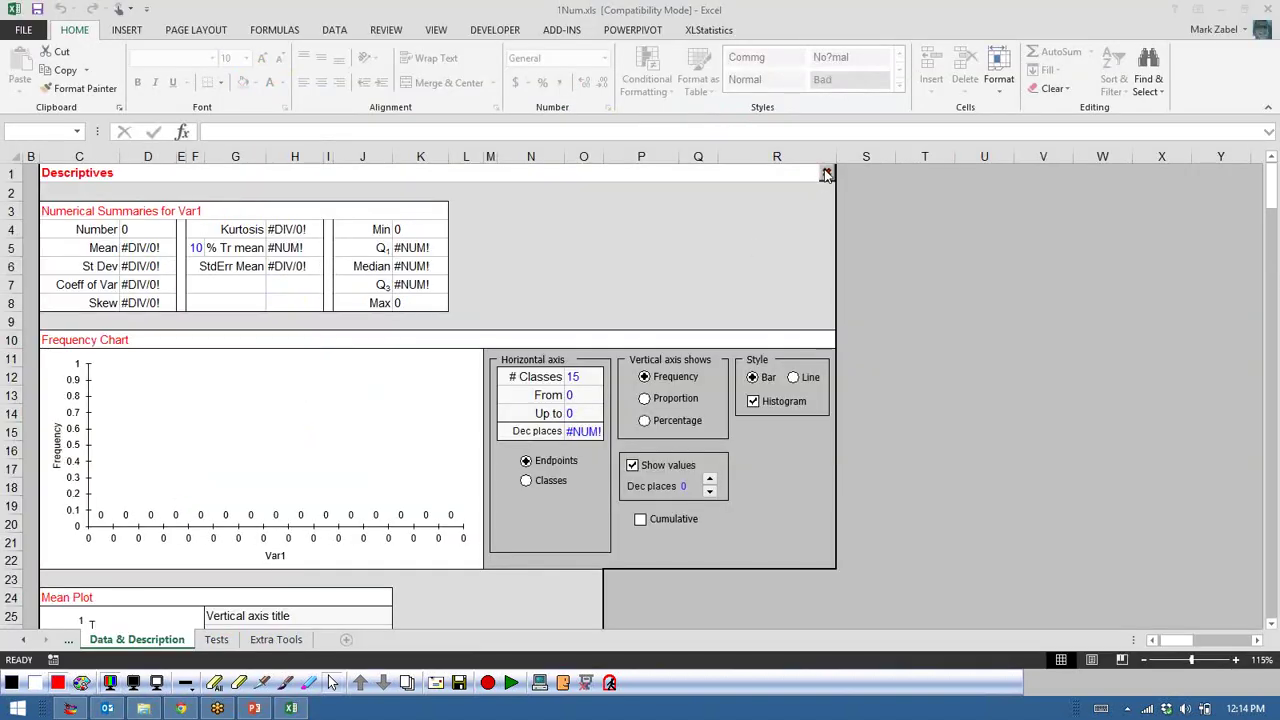
pyautogui.click(604, 388)
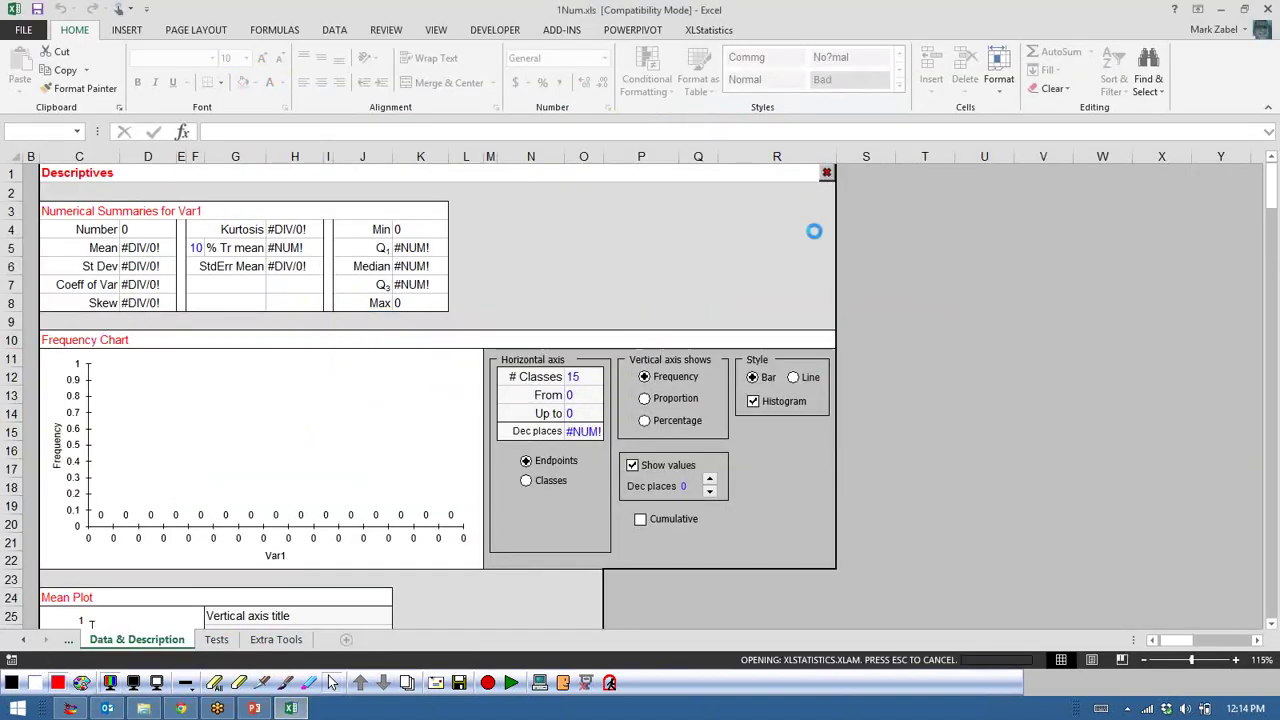
pyautogui.click(826, 173)
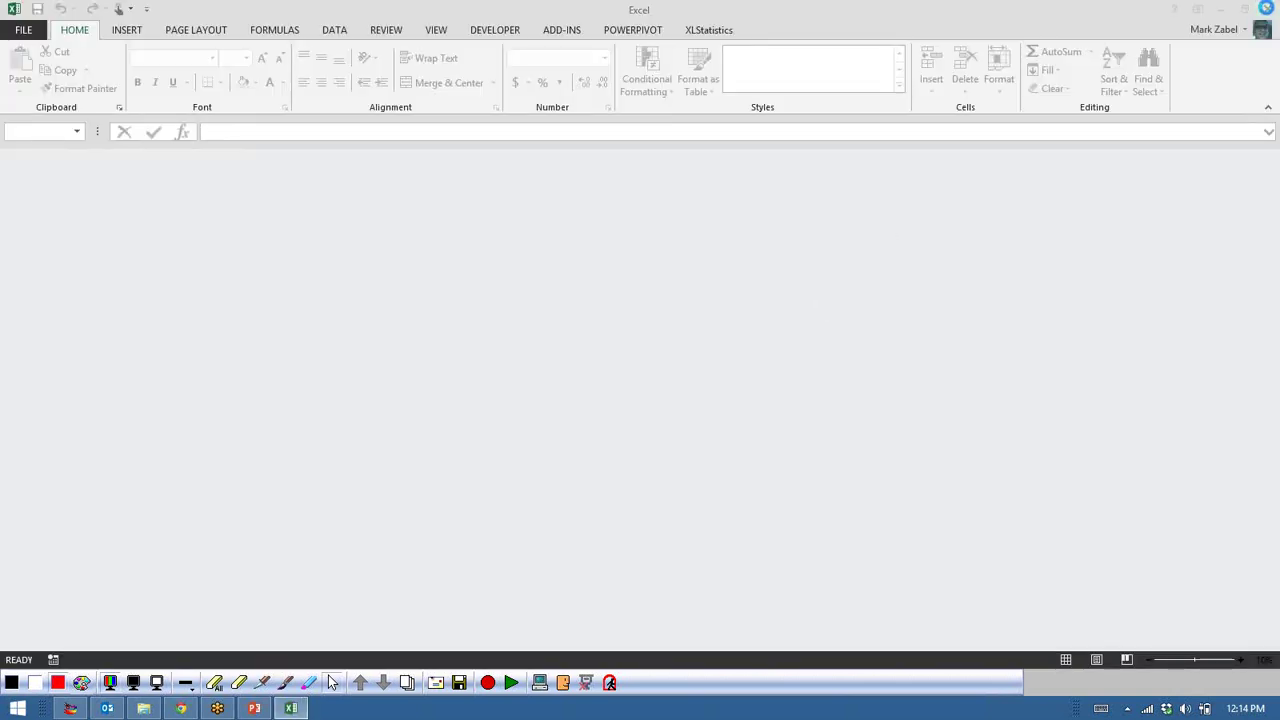
pyautogui.click(1268, 10)
# - Open Wait Times.xls from the Data for W1 - W4 folder
pyautogui.scroll(-3, 495, 480)
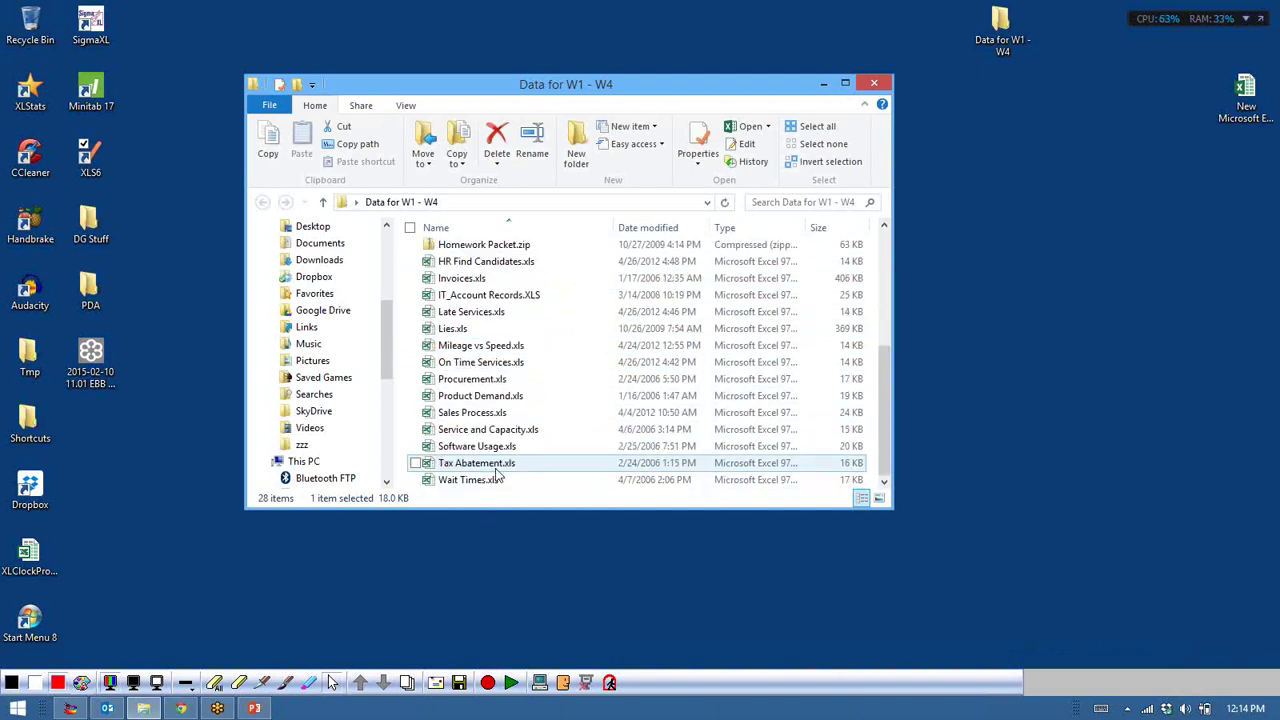
pyautogui.click(479, 483)
pyautogui.doubleClick(479, 483)
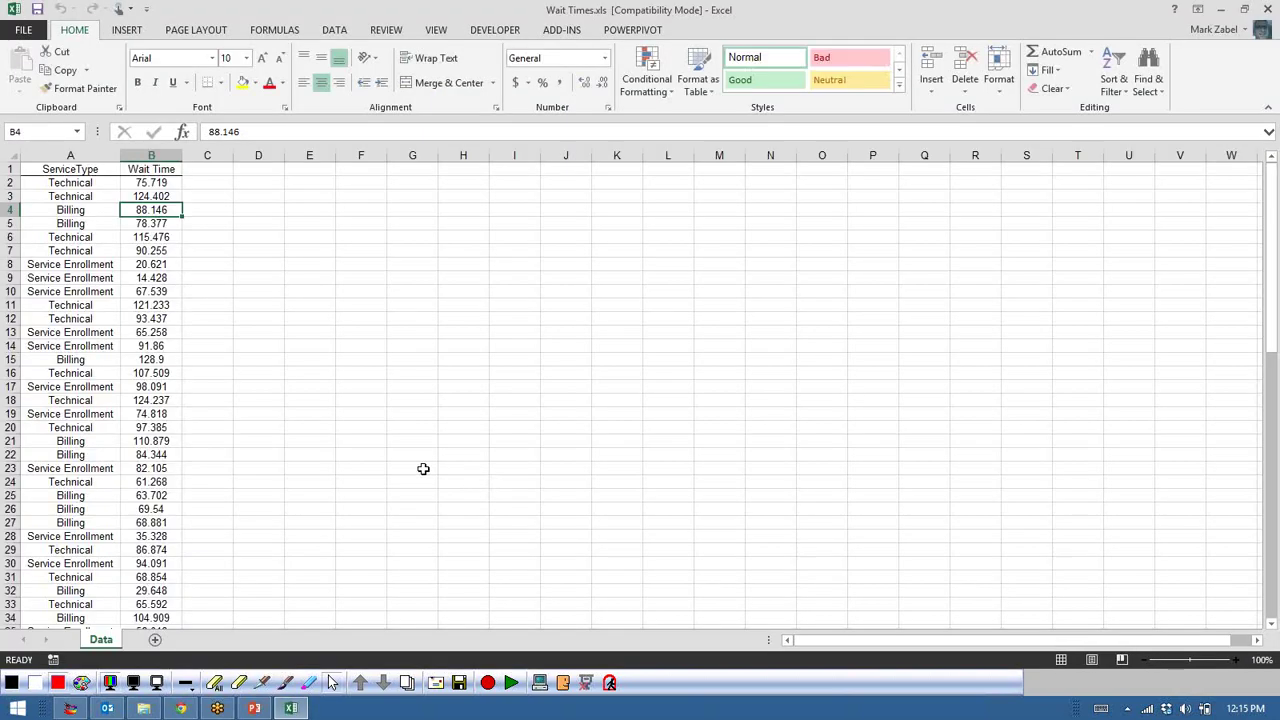
pyautogui.click(370, 222)
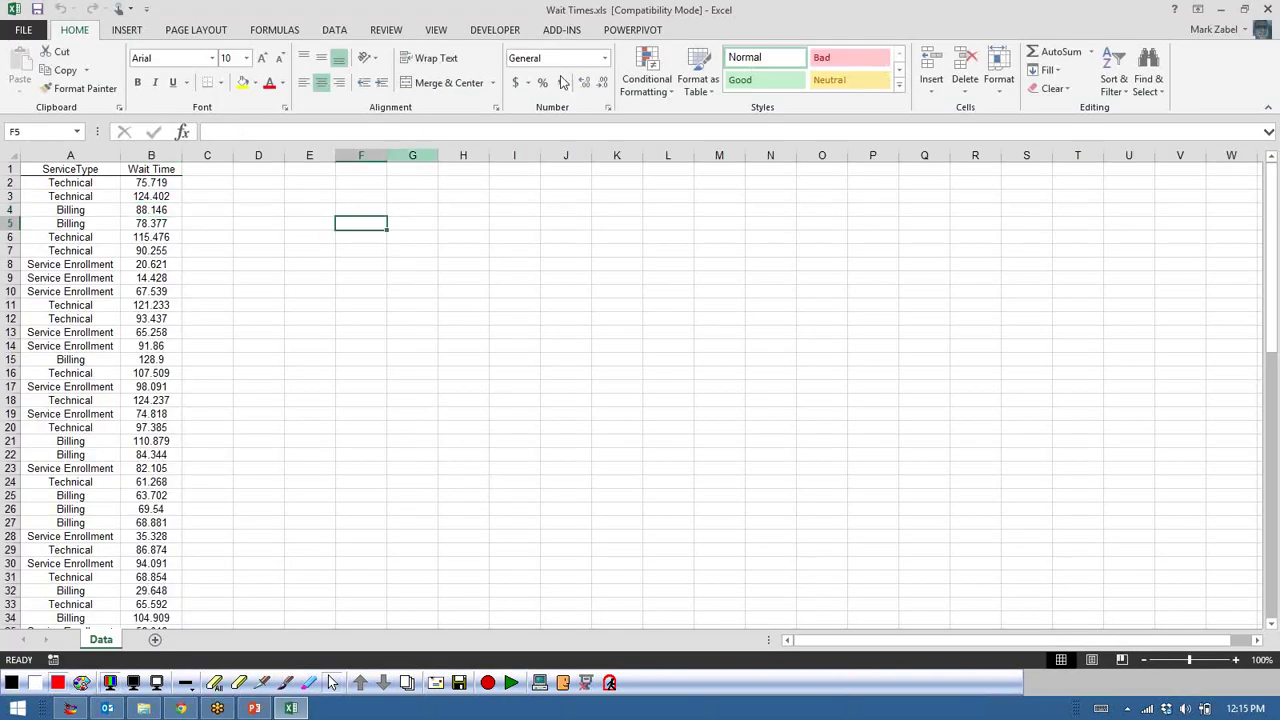
# - Minimize the workbook and launch XLS6 from the desktop with macros enabled
pyautogui.click(1221, 9)
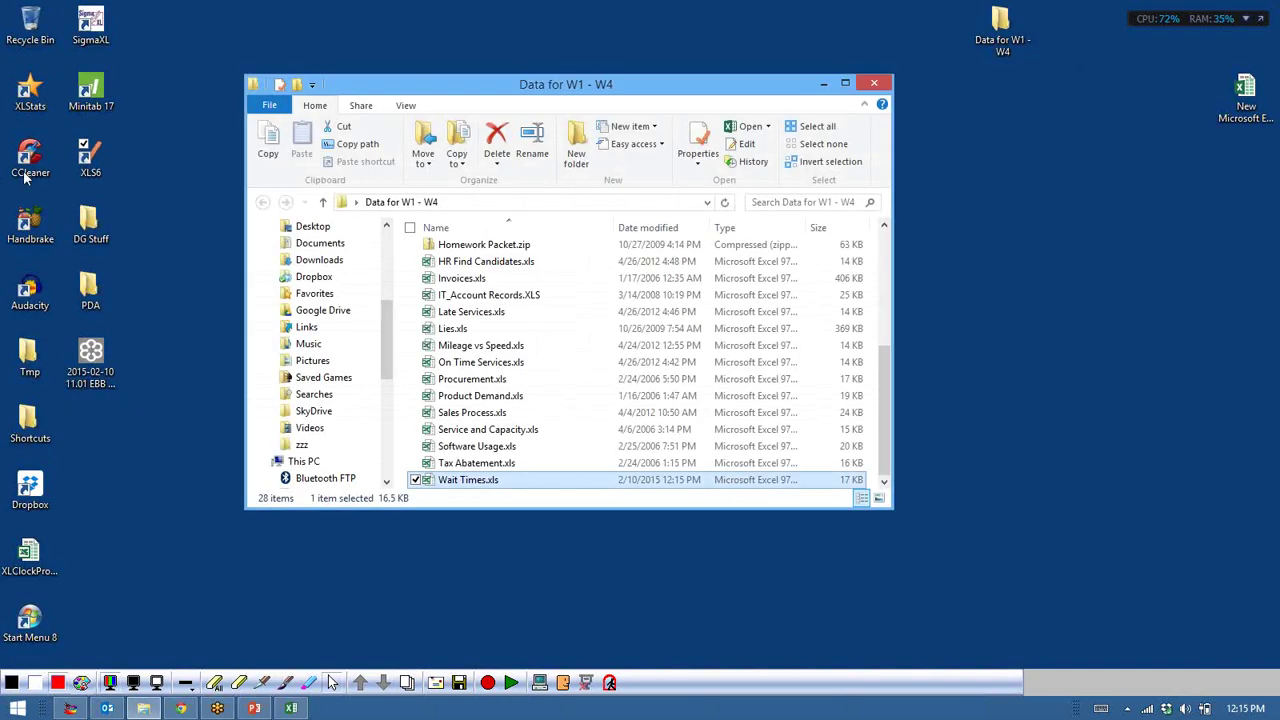
pyautogui.doubleClick(88, 158)
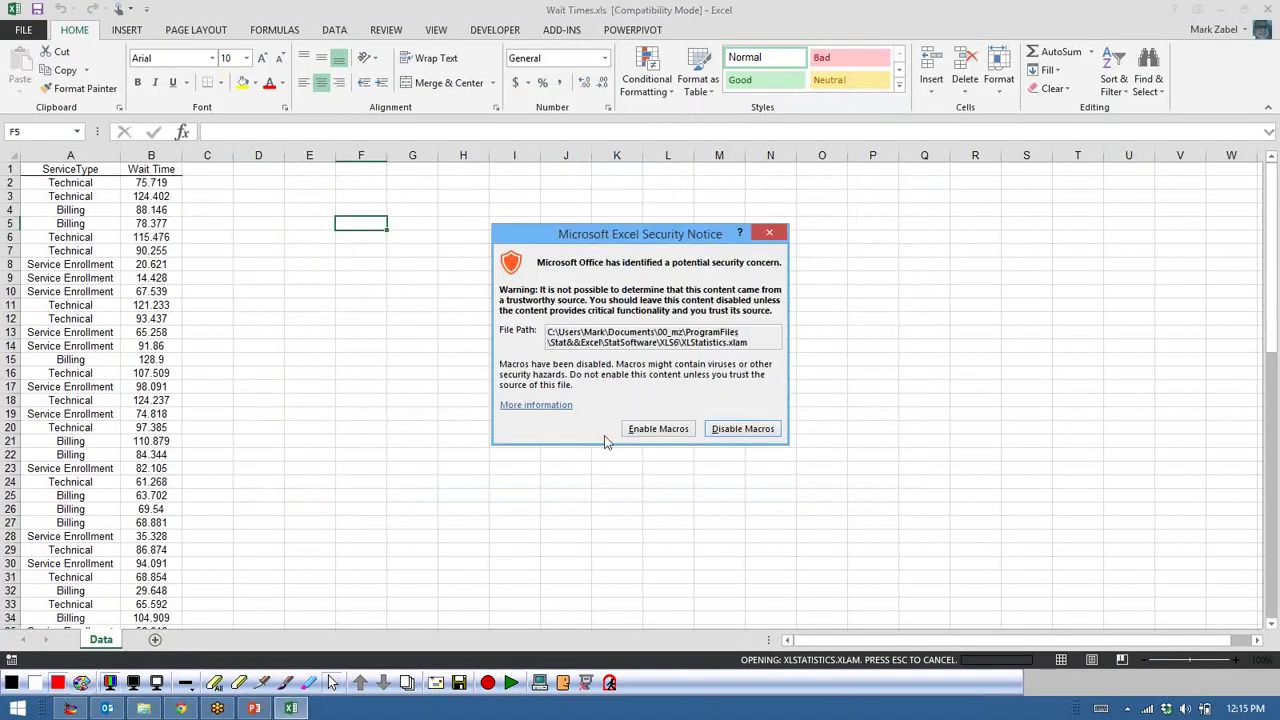
pyautogui.click(650, 428)
# - Run the XLStatistics 1Num analysis on the Wait Time column, view its descriptives and close the 1Num workbook
pyautogui.click(708, 33)
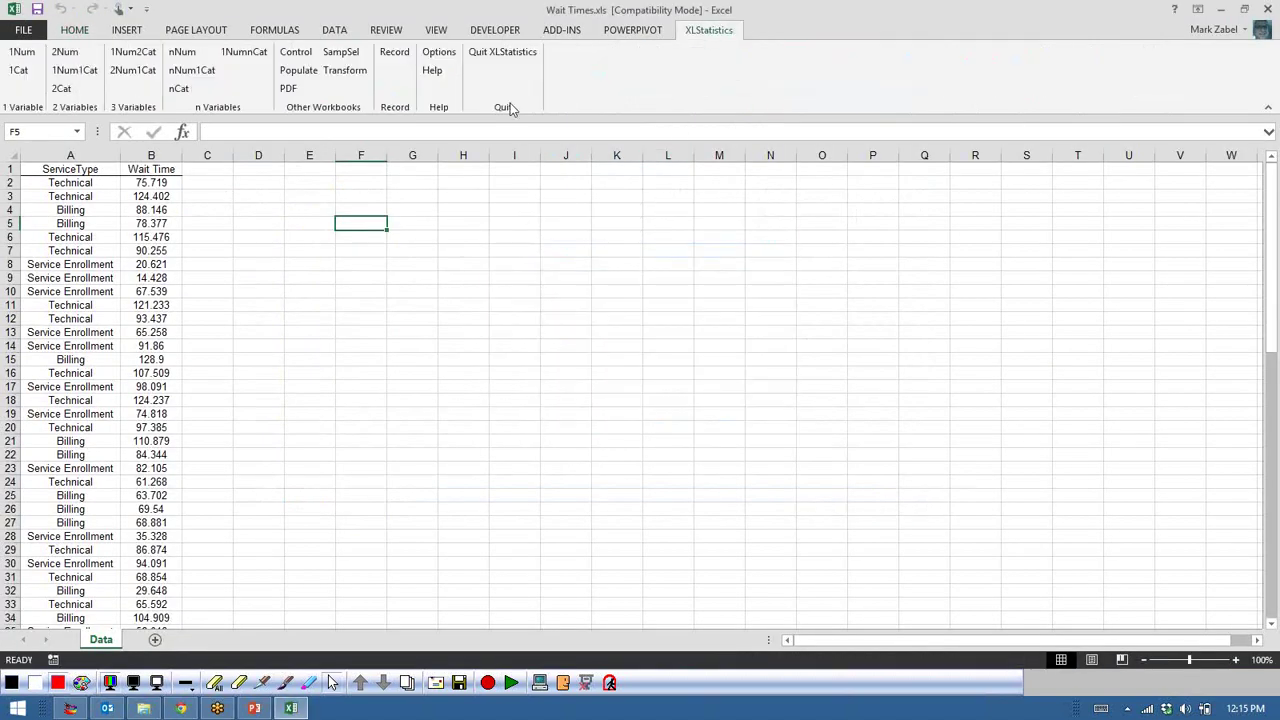
pyautogui.click(137, 158)
pyautogui.click(22, 51)
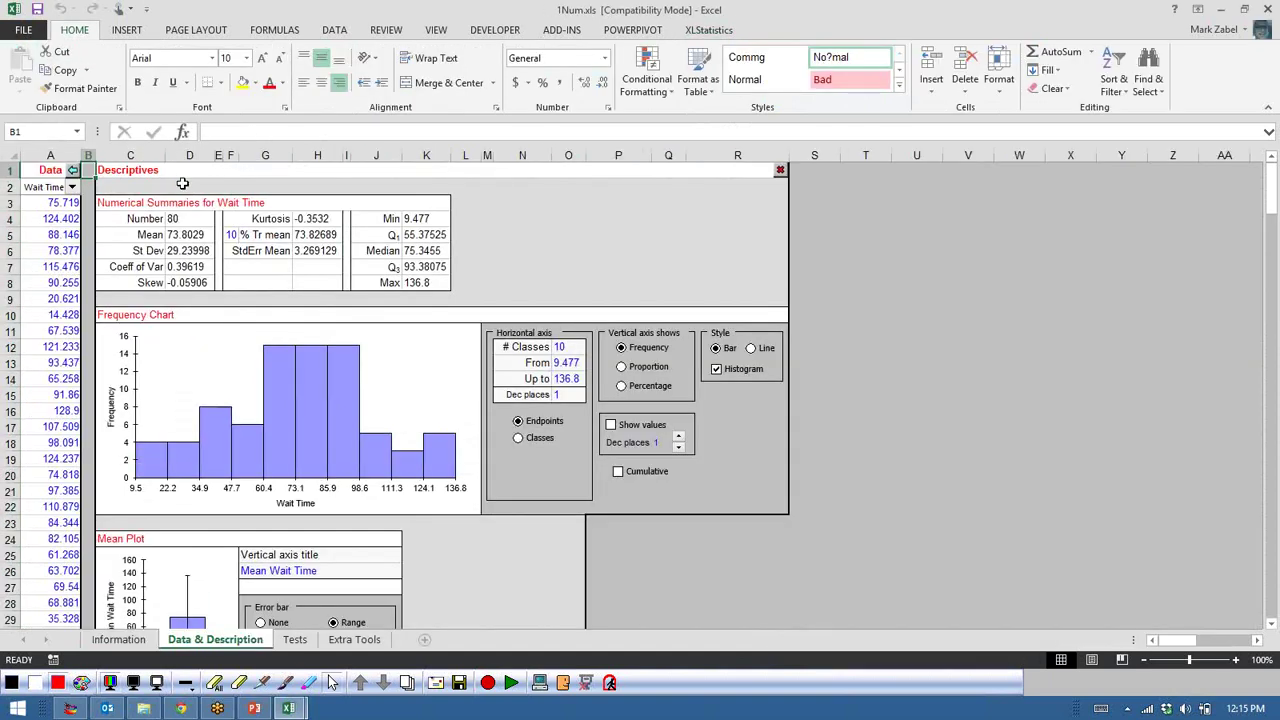
pyautogui.click(780, 170)
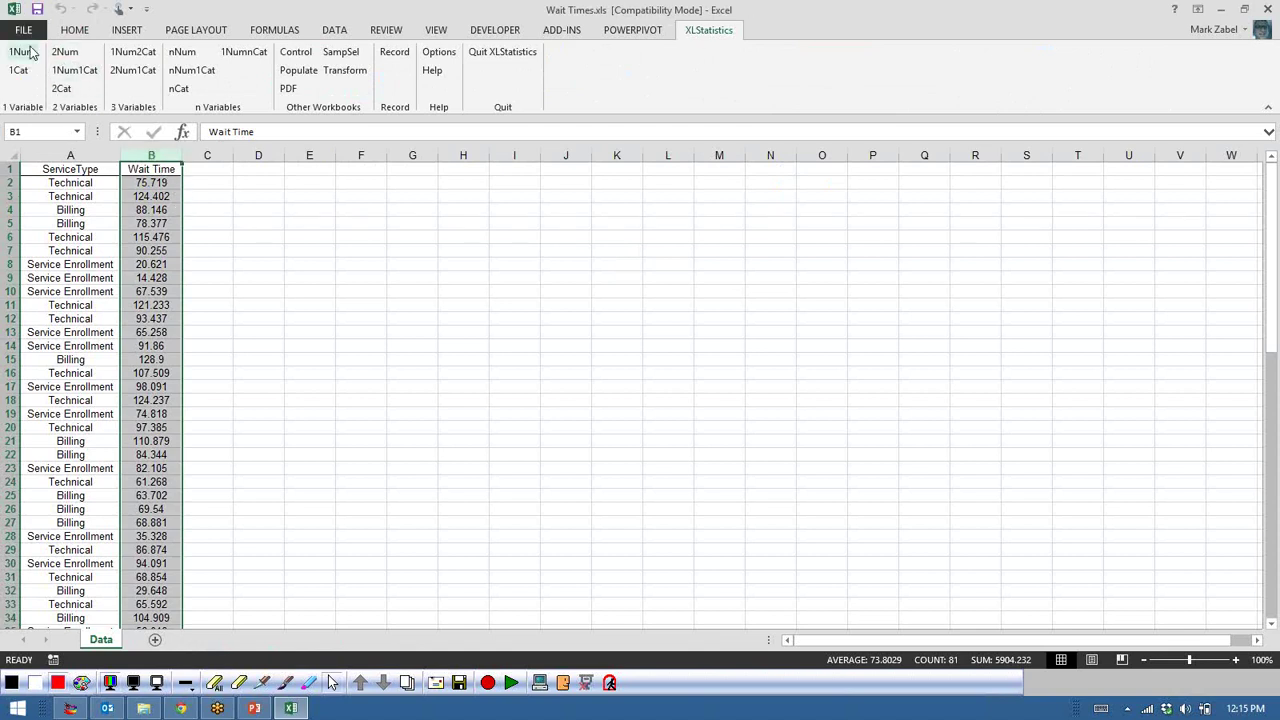
# - Rerun the 1Num analysis on the selected Wait Time column, review its numerical summaries and frequency chart, and close the analysis workbook
pyautogui.click(22, 51)
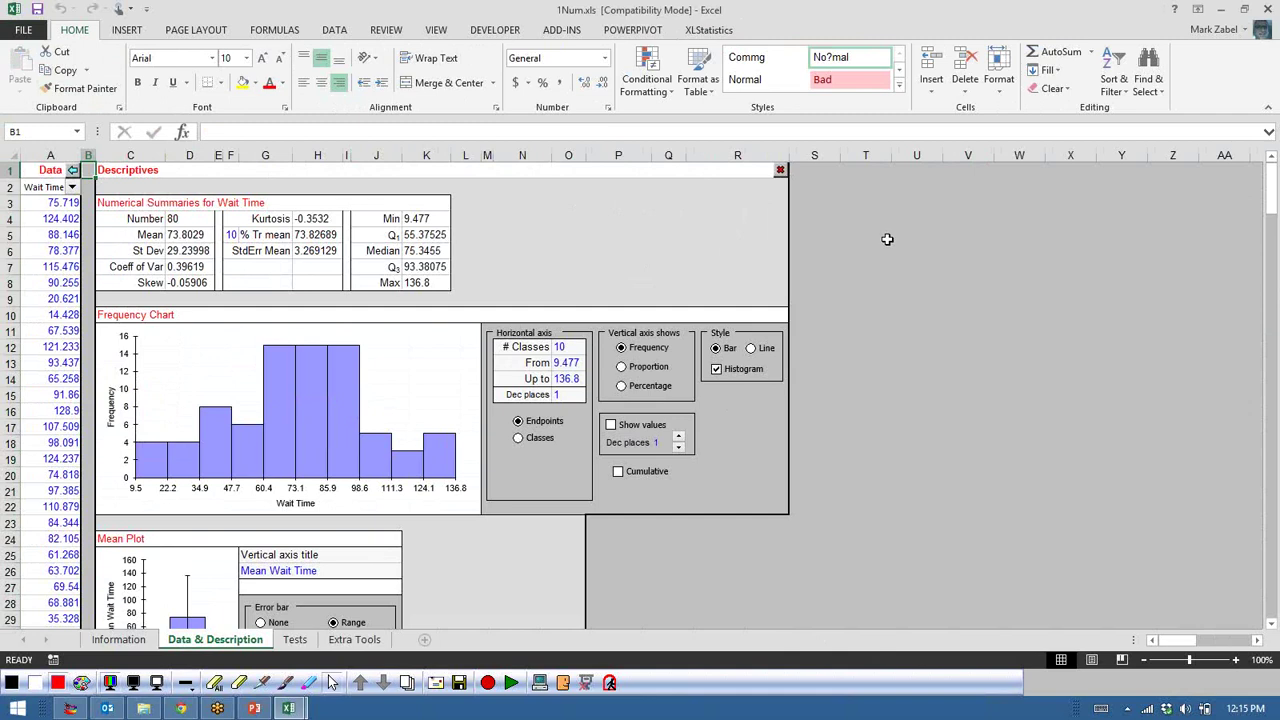
pyautogui.click(800, 265)
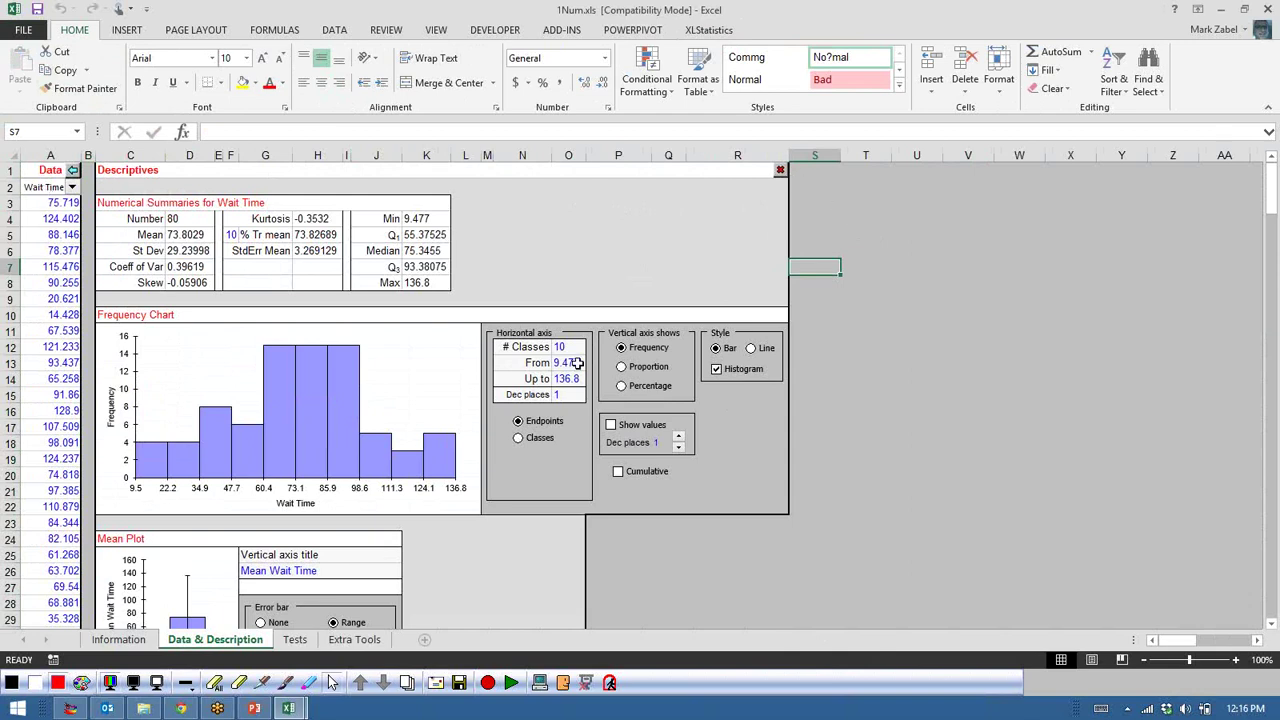
pyautogui.click(709, 30)
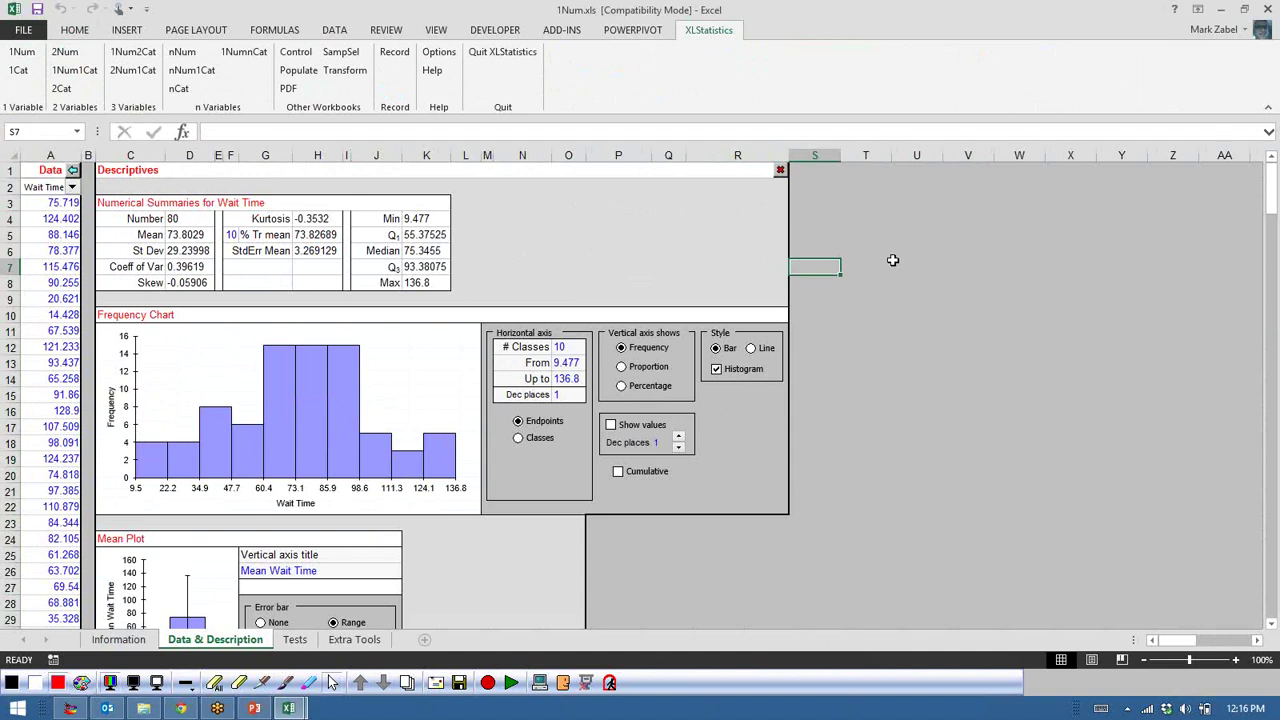
pyautogui.click(780, 170)
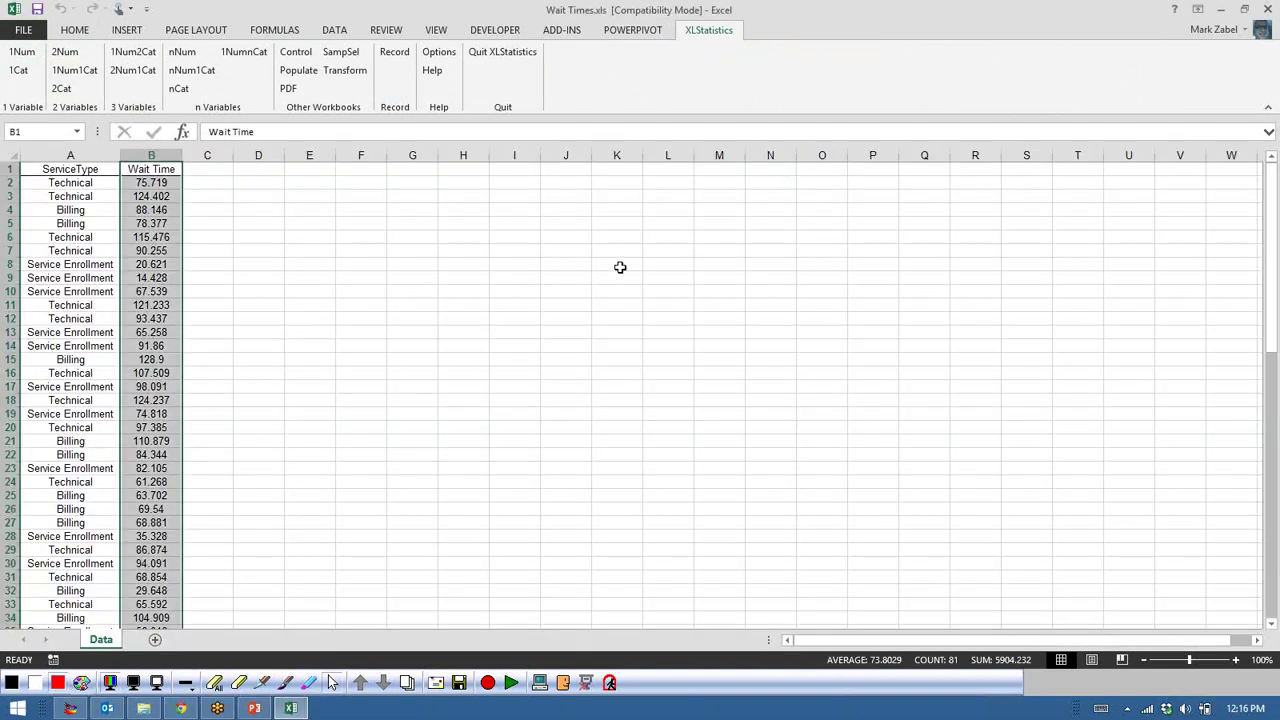
# - Replace the Wait Time header in B1 with X, and undo the change
pyautogui.write('x')
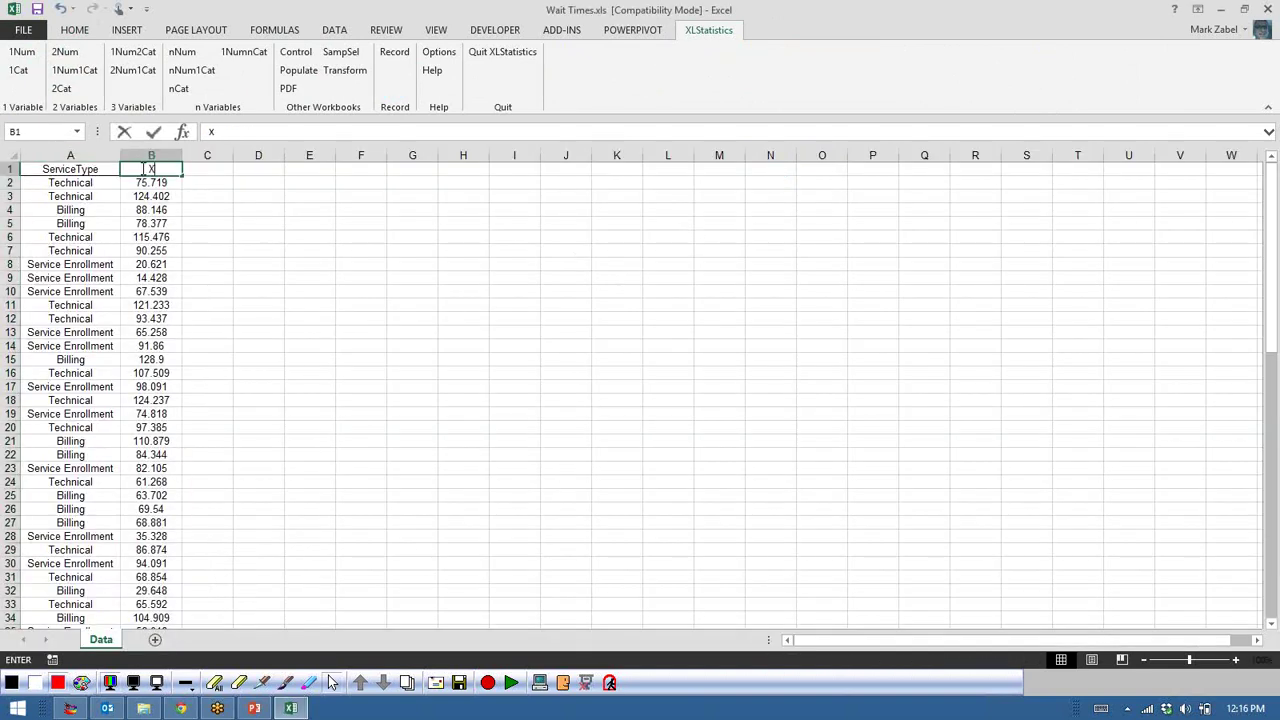
pyautogui.press('Return')
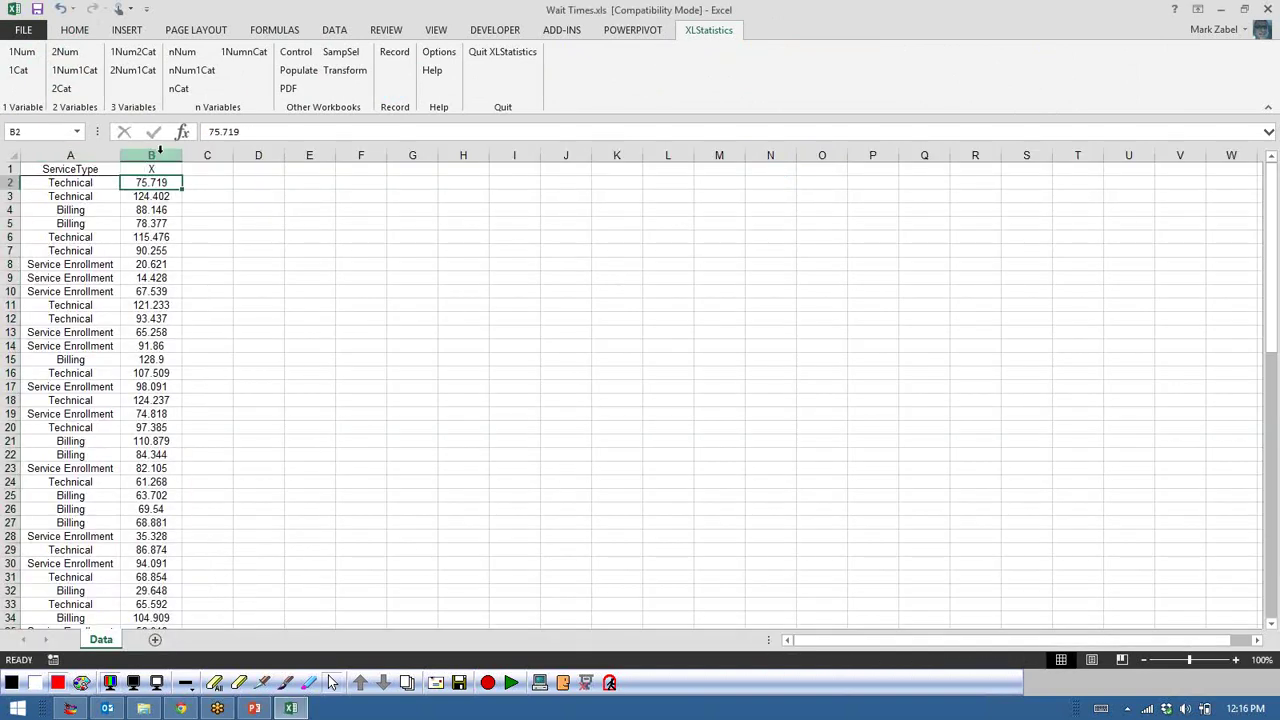
pyautogui.click(60, 8)
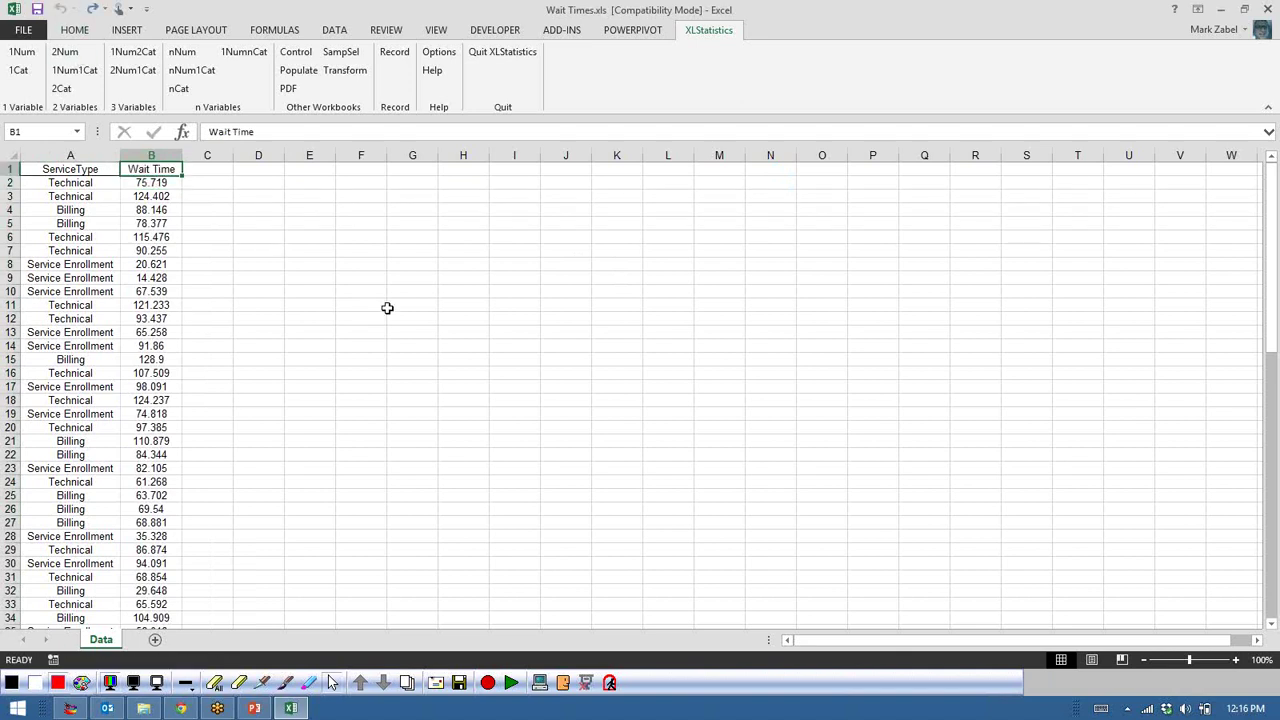
# - Run the 1Num analysis without selecting the Wait Time column, check the variable name X above its data, and close the analysis workbook
pyautogui.moveTo(387, 308); pyautogui.dragTo(360, 306)
pyautogui.click(22, 51)
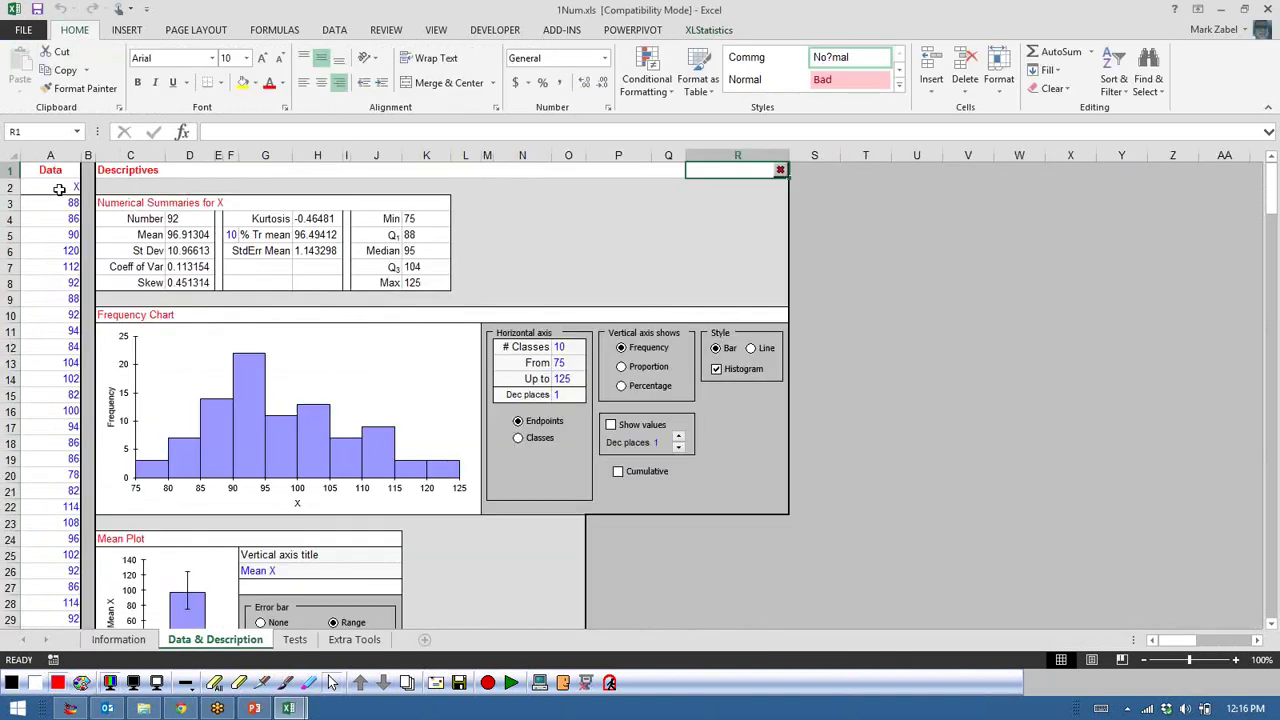
pyautogui.click(59, 188)
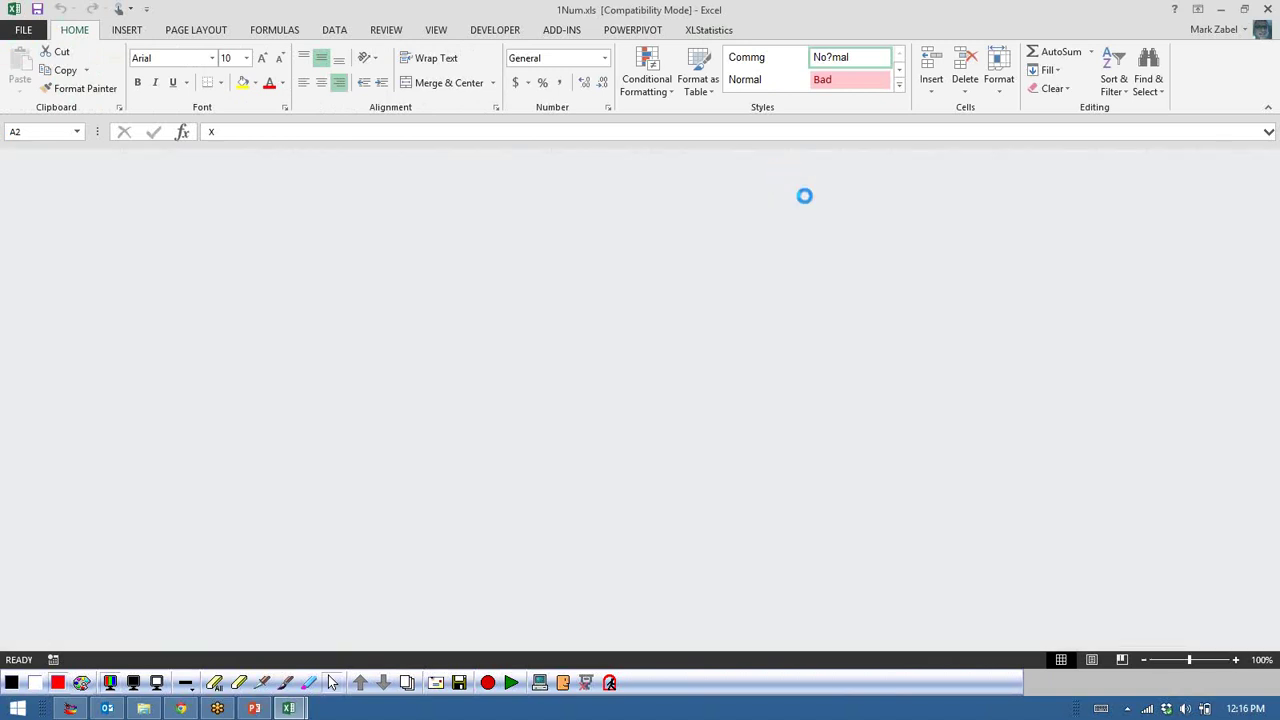
pyautogui.click(780, 170)
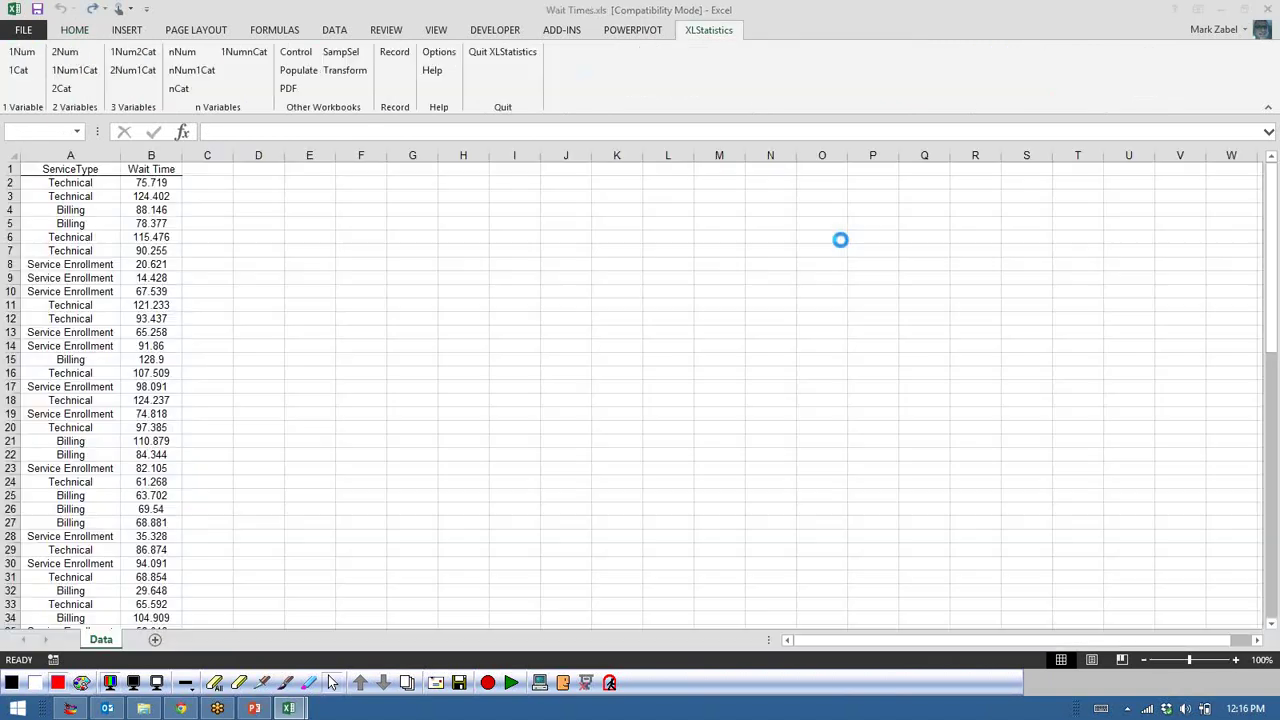
pyautogui.click(825, 245)
# - Run the 1Num analysis on column B and examine the Plot of Wait Time by Case Number
pyautogui.click(151, 155)
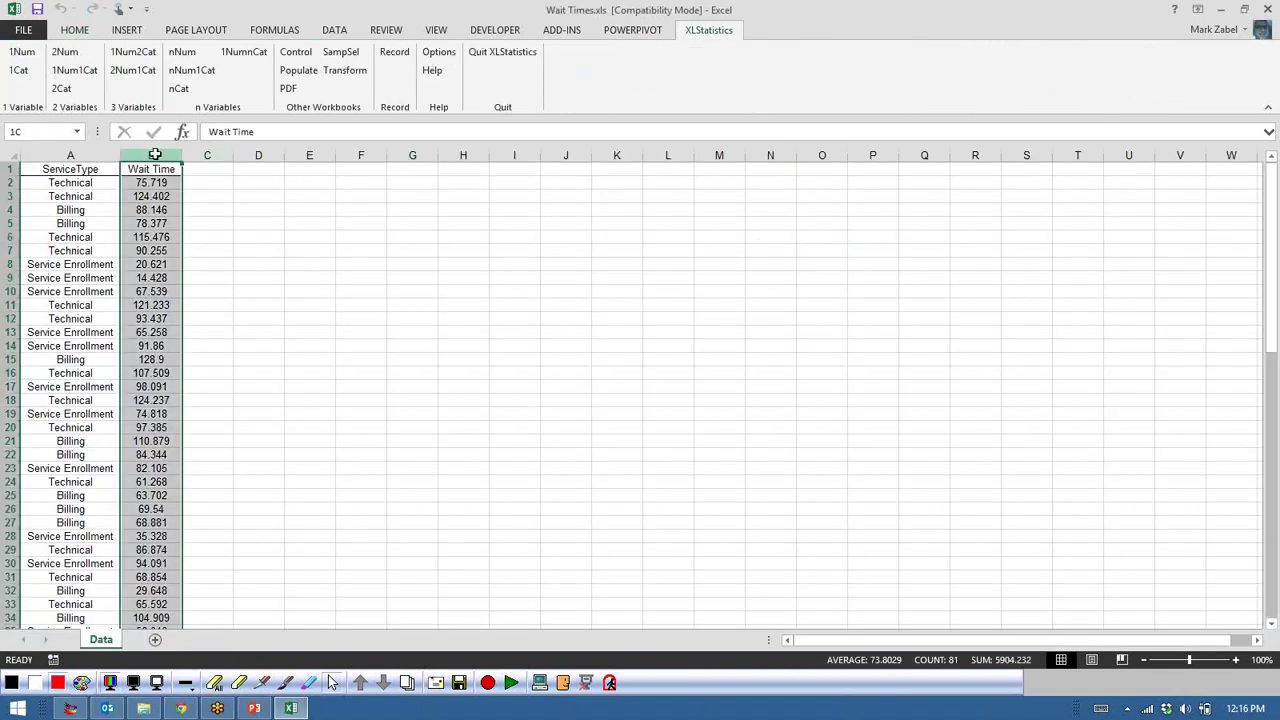
pyautogui.click(22, 52)
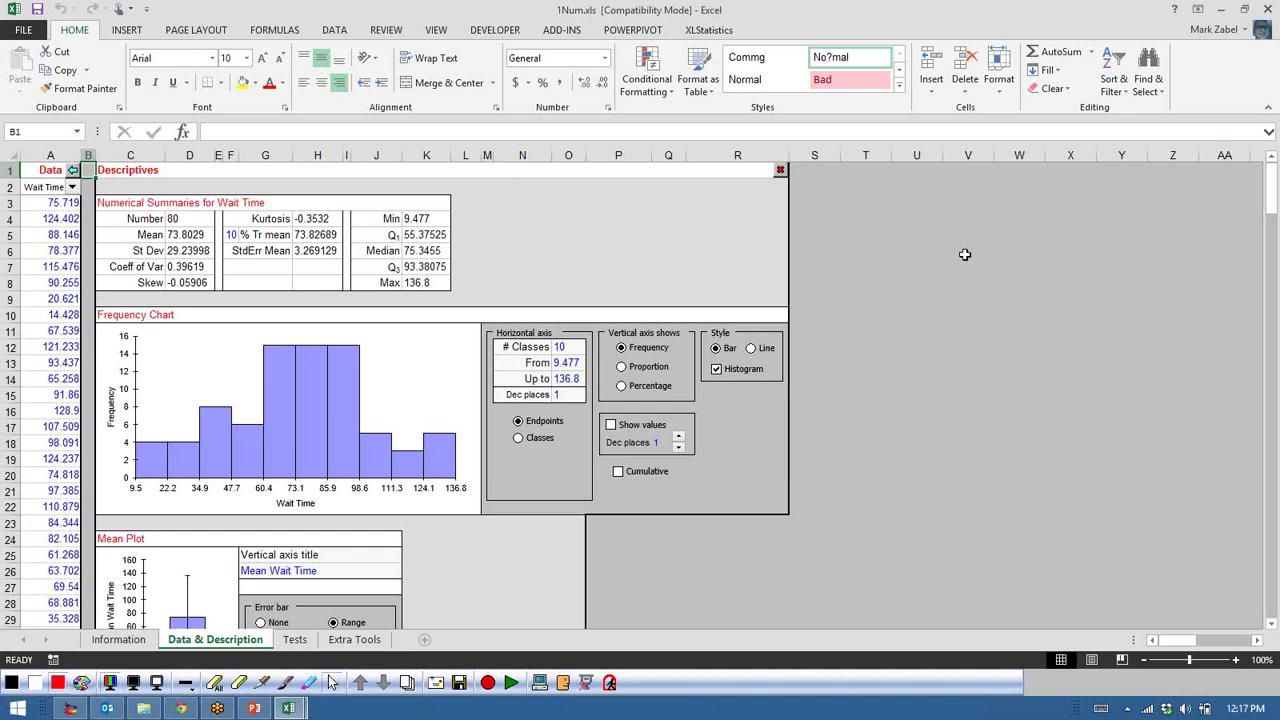
pyautogui.moveTo(1272, 200); pyautogui.dragTo(1265, 277)
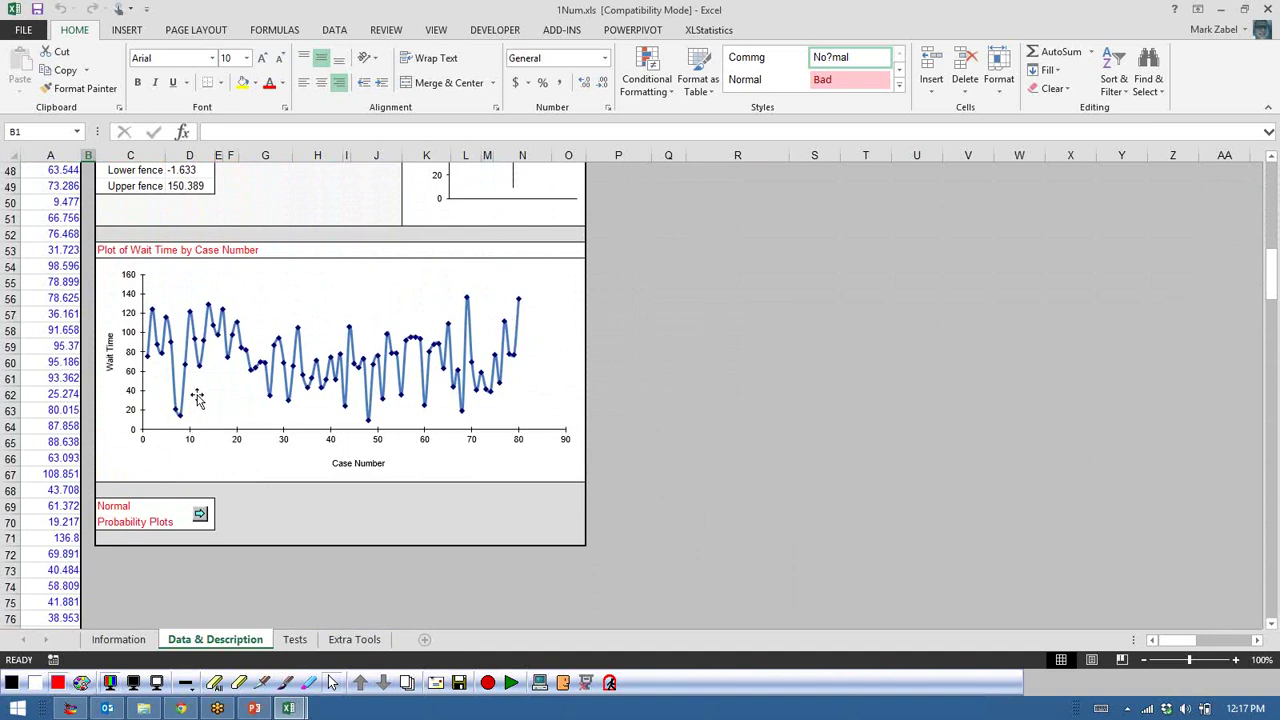
pyautogui.moveTo(175, 428)
pyautogui.moveTo(1270, 292); pyautogui.dragTo(1274, 277)
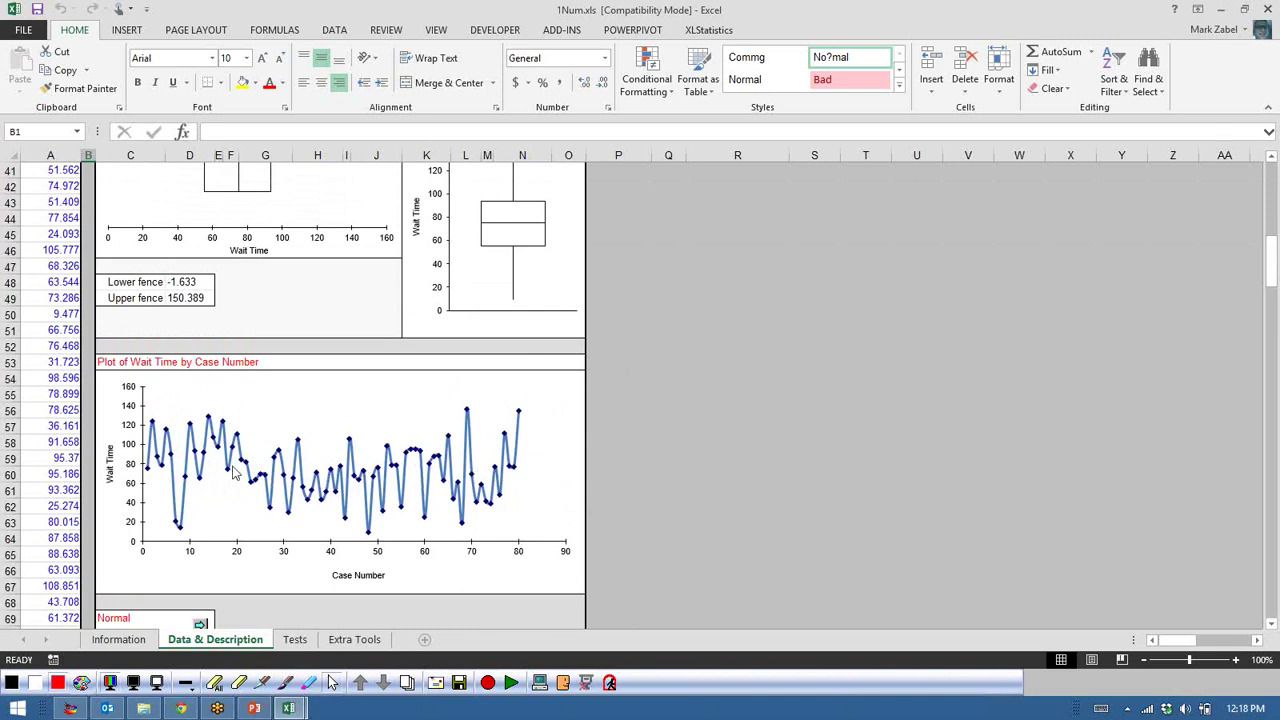
pyautogui.moveTo(156, 471)
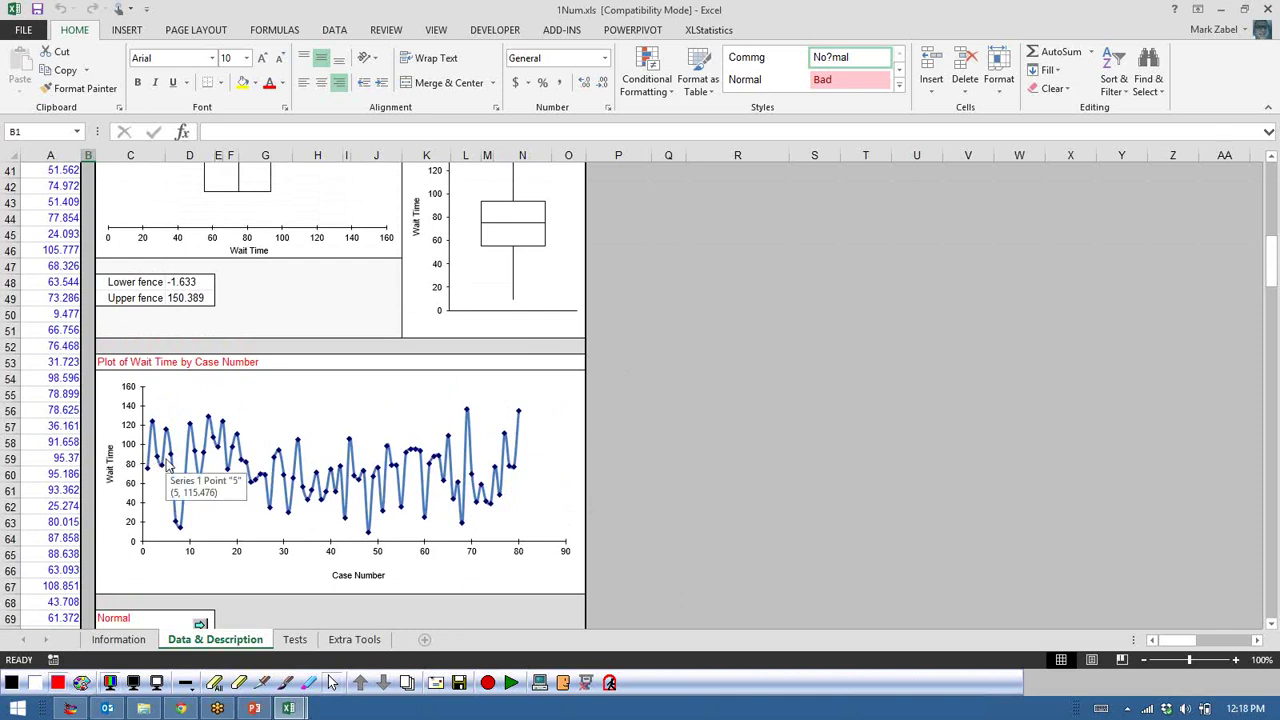
pyautogui.moveTo(166, 463)
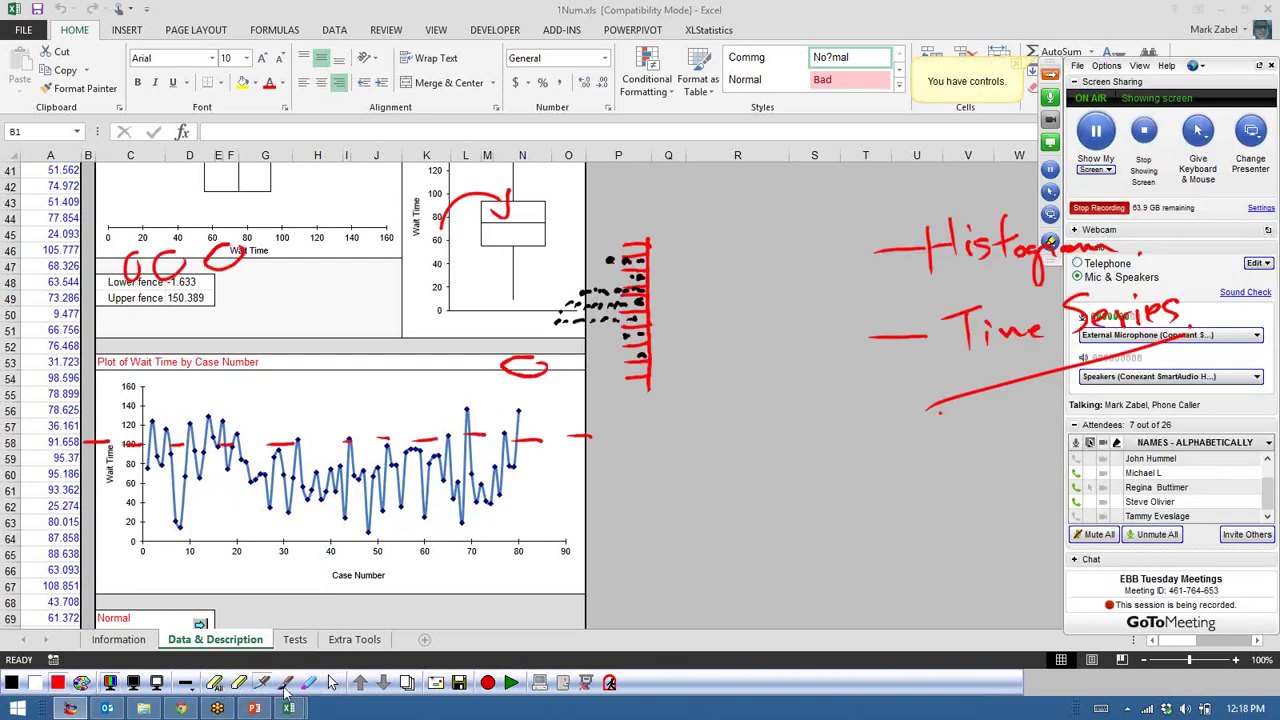
# - Erase all screen annotations and draw red rising, falling and level trend arrows over the Plot of Wait Time by Case Number
pyautogui.click(214, 683)
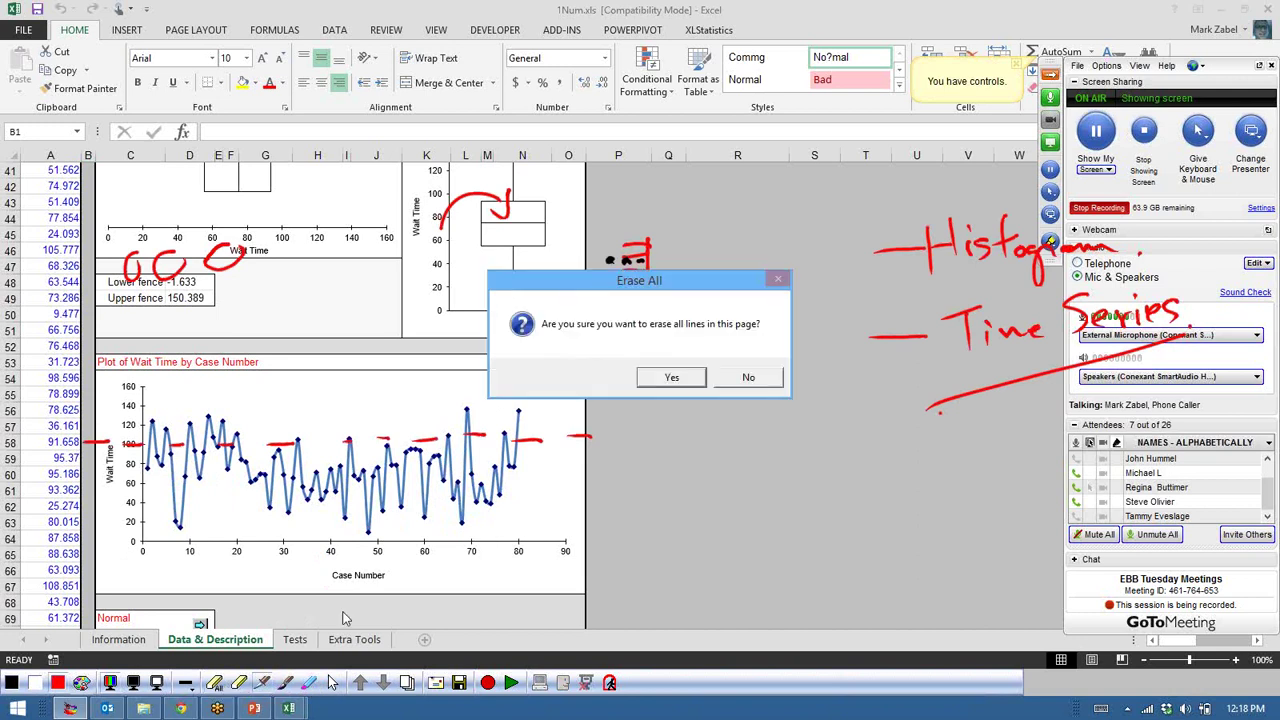
pyautogui.click(689, 342)
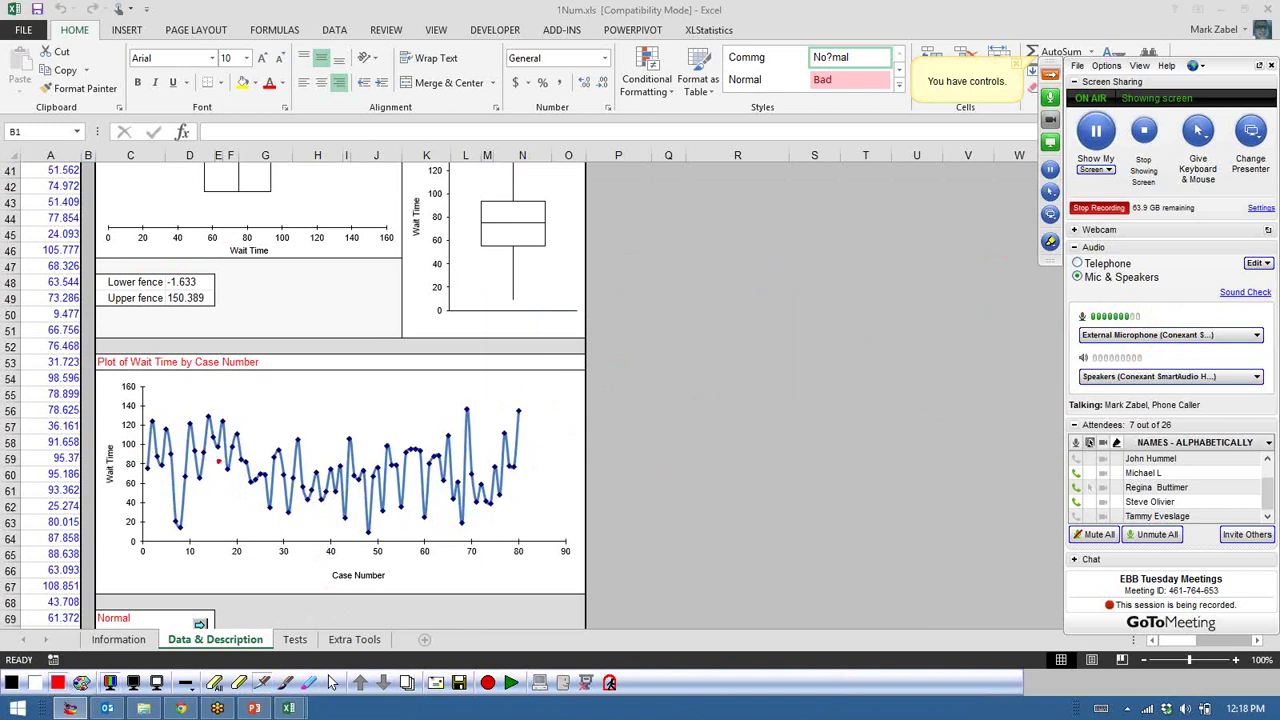
pyautogui.moveTo(155, 473); pyautogui.dragTo(468, 396)
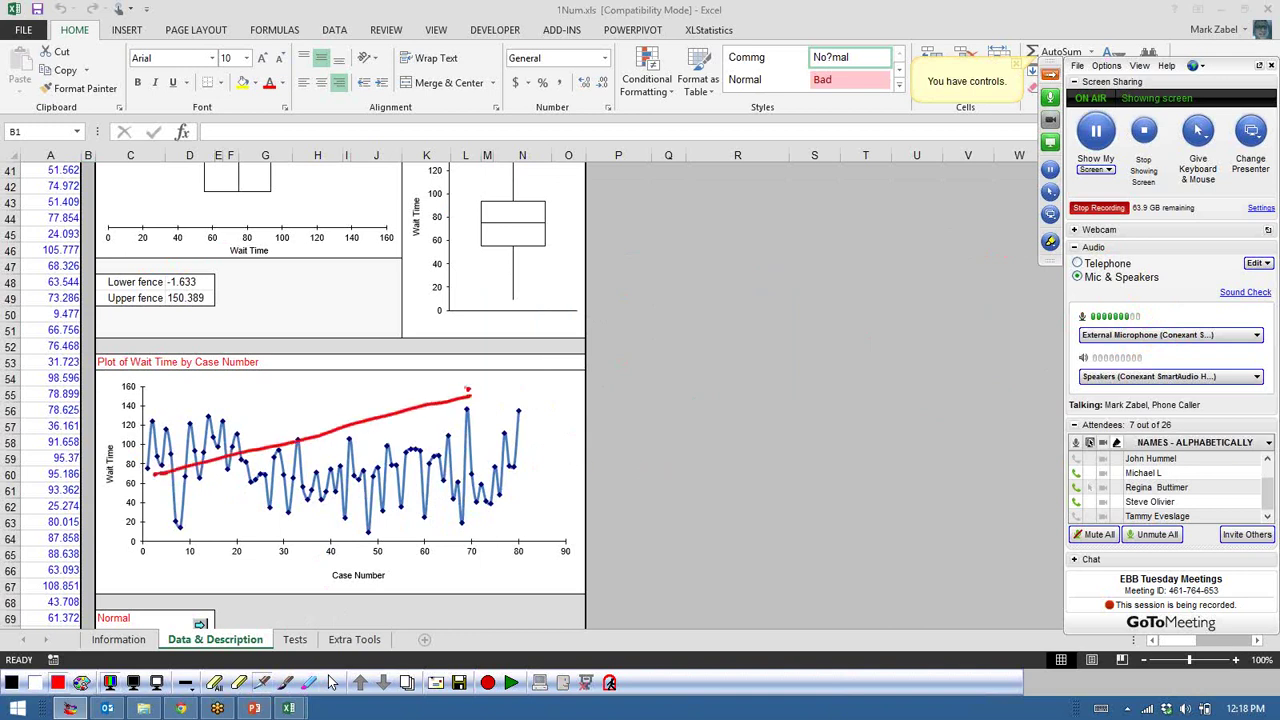
pyautogui.moveTo(172, 484); pyautogui.dragTo(460, 531)
pyautogui.moveTo(441, 516); pyautogui.dragTo(455, 523)
pyautogui.moveTo(155, 472)
pyautogui.mouseDown()
pyautogui.moveTo(492, 463)
pyautogui.moveTo(483, 458)
pyautogui.moveTo(489, 480)
pyautogui.mouseUp()
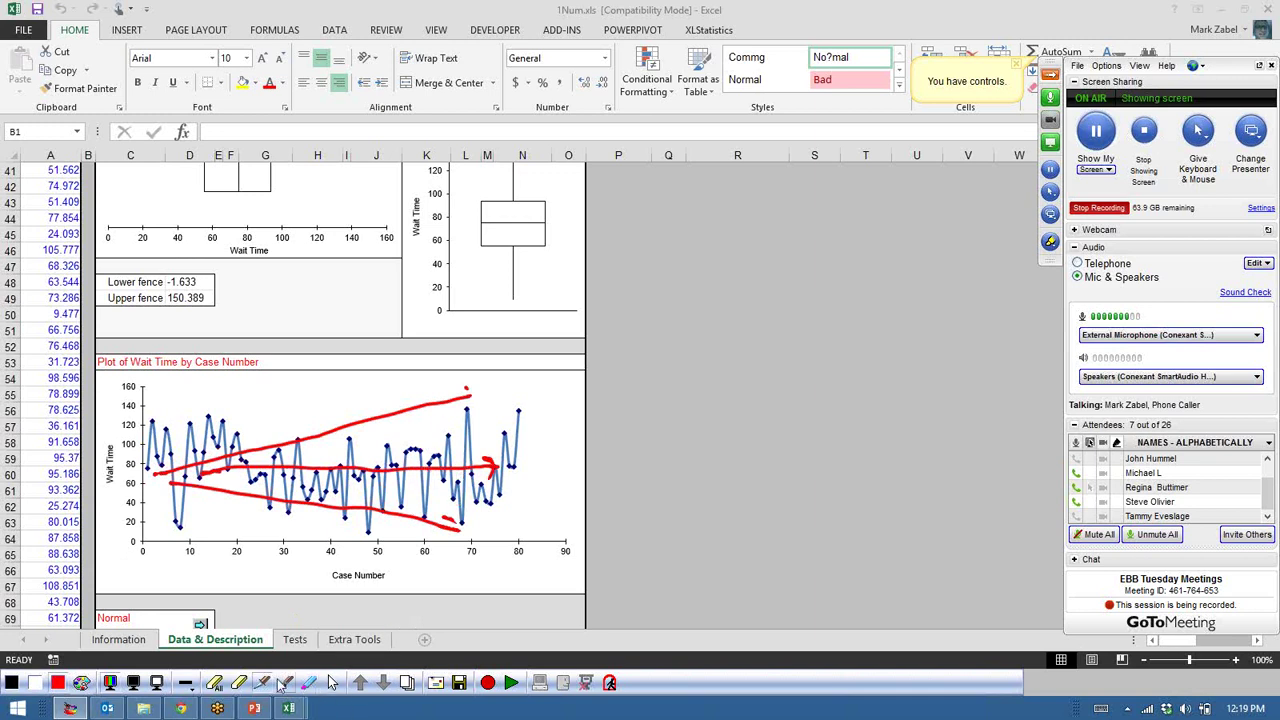
# - Erase the trend arrows, draw a red curve following the ups and downs of the wait times, and leave annotation mode
pyautogui.click(216, 688)
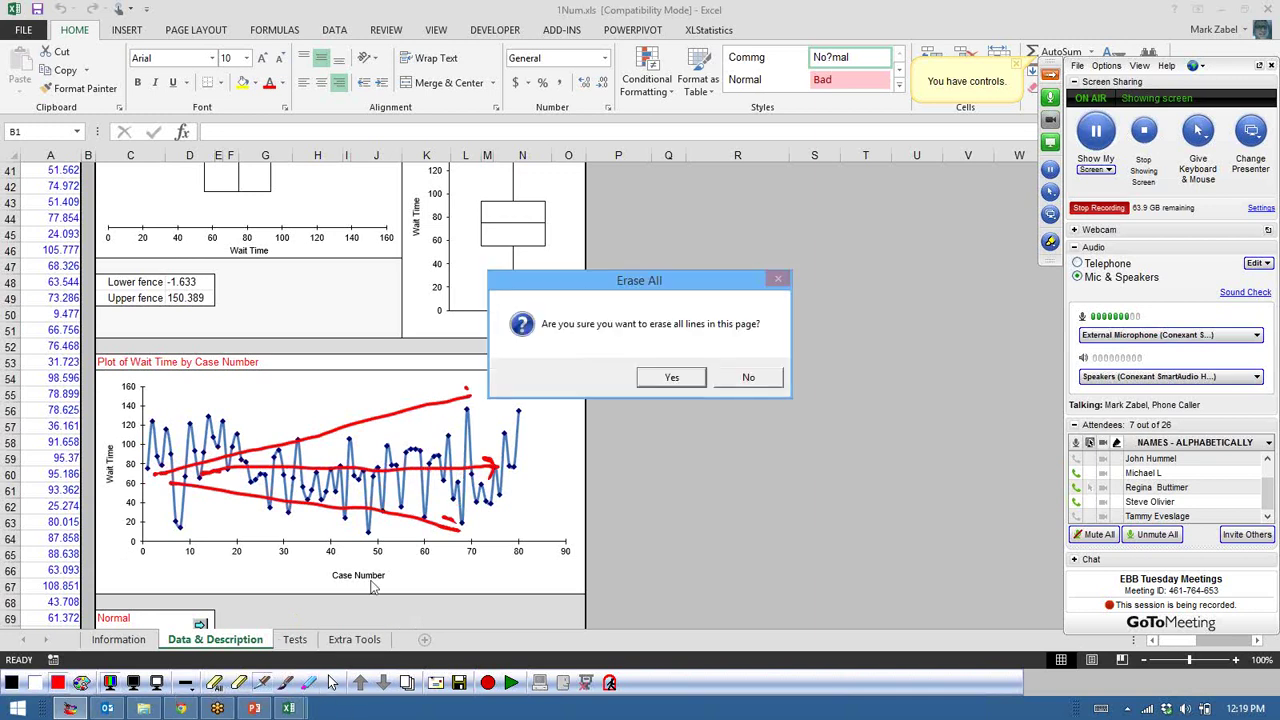
pyautogui.click(666, 376)
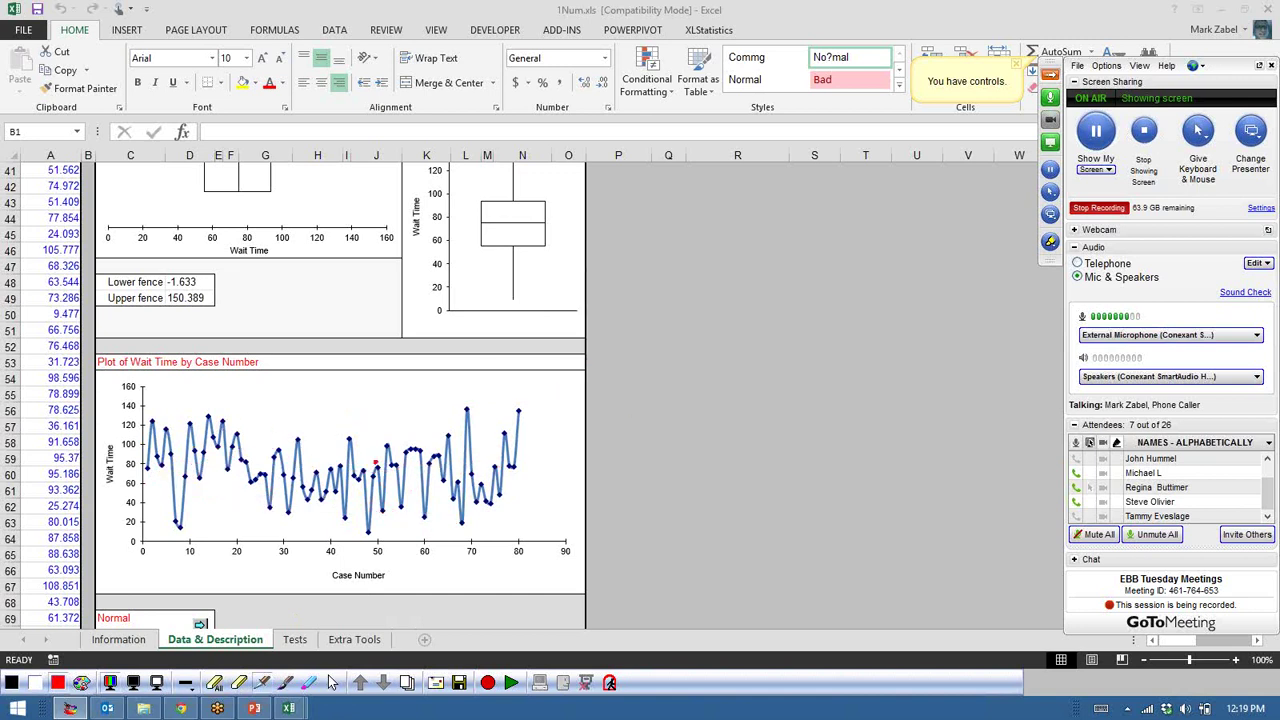
pyautogui.moveTo(274, 492)
pyautogui.mouseDown()
pyautogui.moveTo(446, 452)
pyautogui.moveTo(470, 496)
pyautogui.moveTo(522, 464)
pyautogui.mouseUp()
pyautogui.moveTo(142, 452)
pyautogui.mouseDown()
pyautogui.moveTo(214, 444)
pyautogui.moveTo(272, 488)
pyautogui.mouseUp()
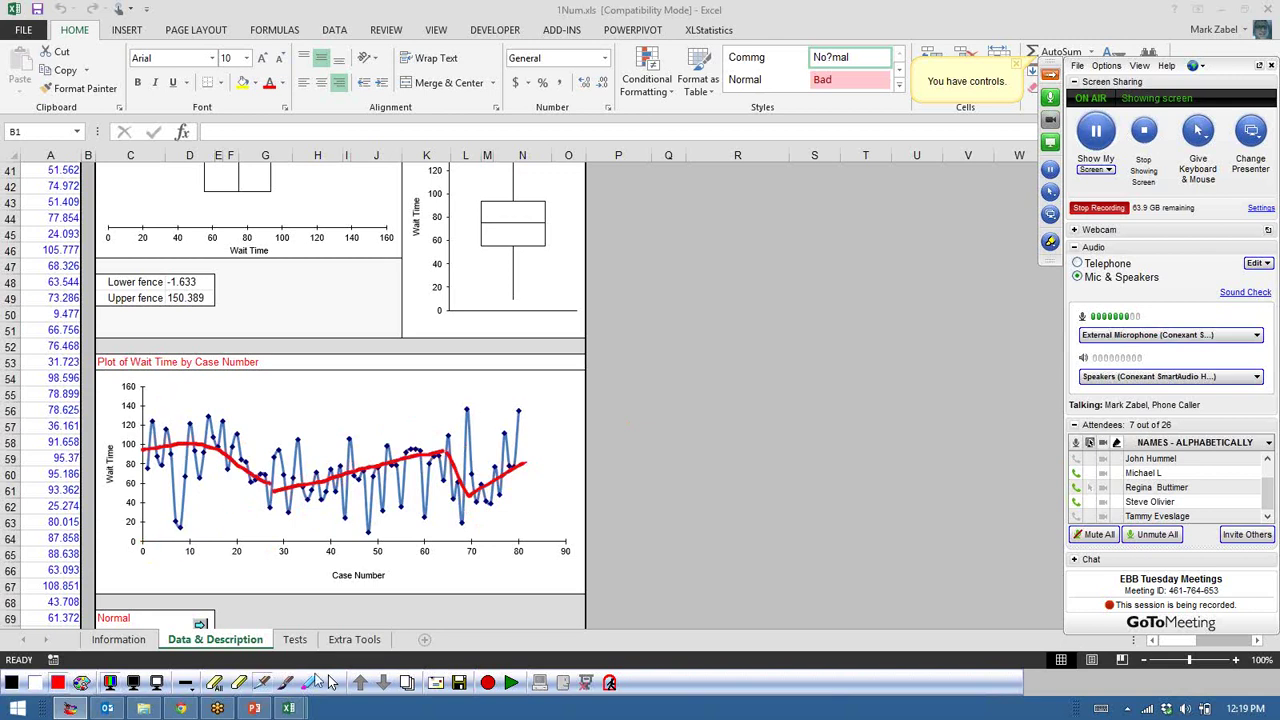
pyautogui.click(333, 682)
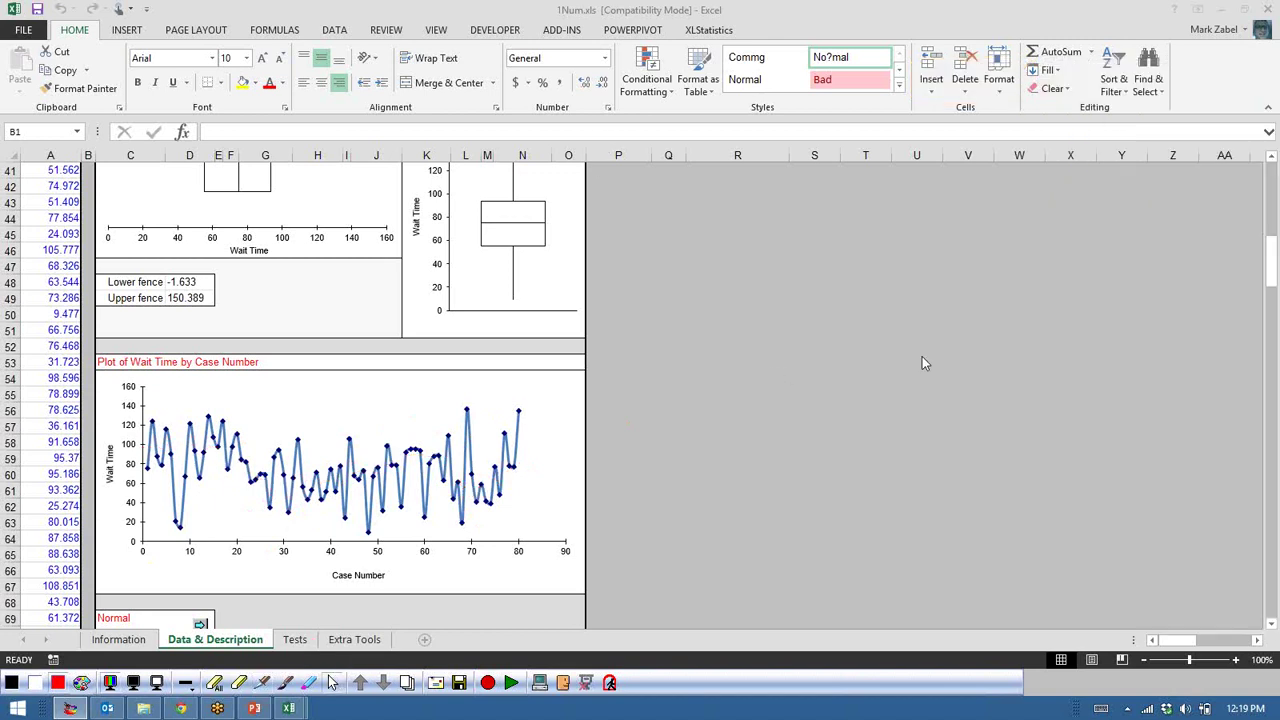
# - Set the Frequency Chart's horizontal axis to run from 8 up to 150
pyautogui.click(1273, 264)
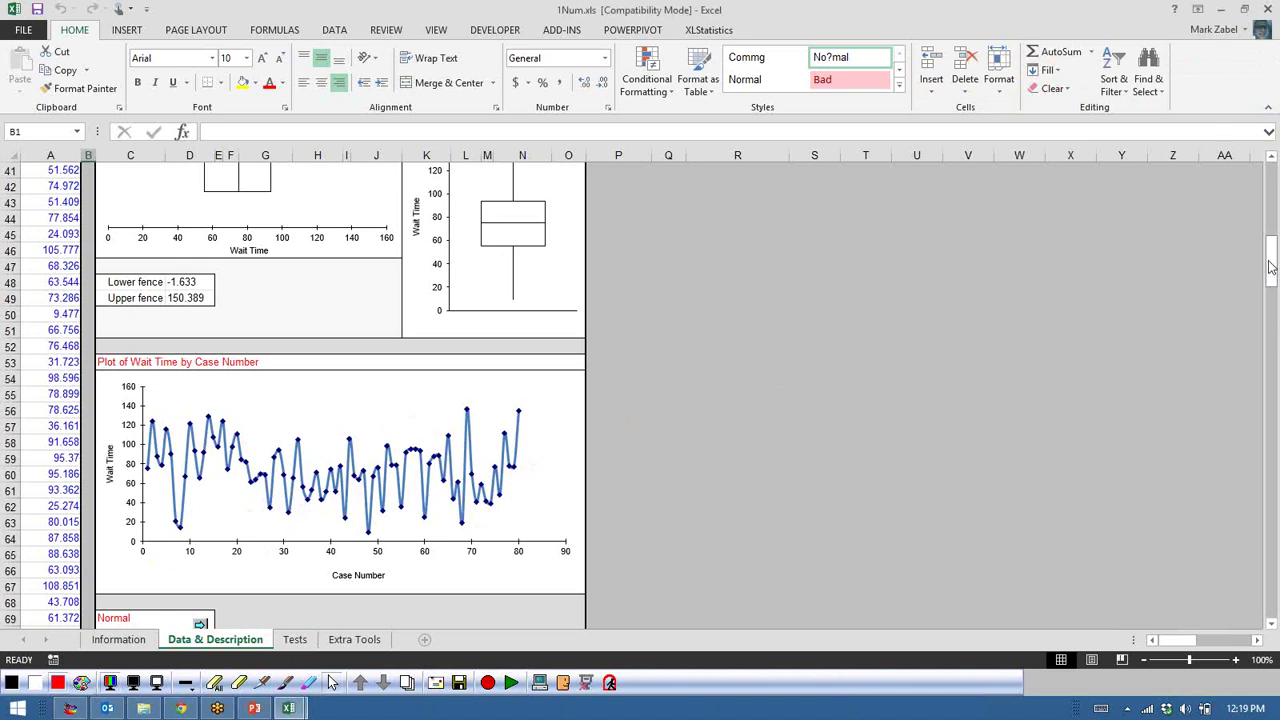
pyautogui.moveTo(1273, 270); pyautogui.dragTo(1271, 242)
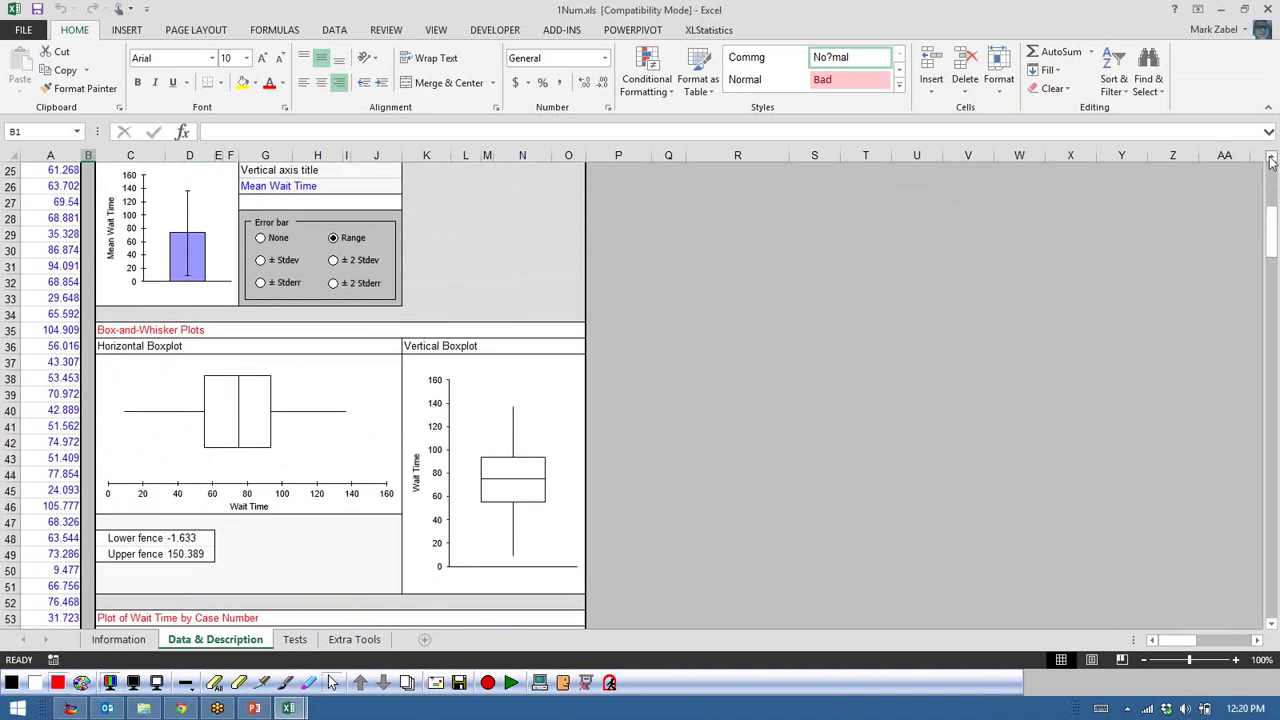
pyautogui.click(1271, 161)
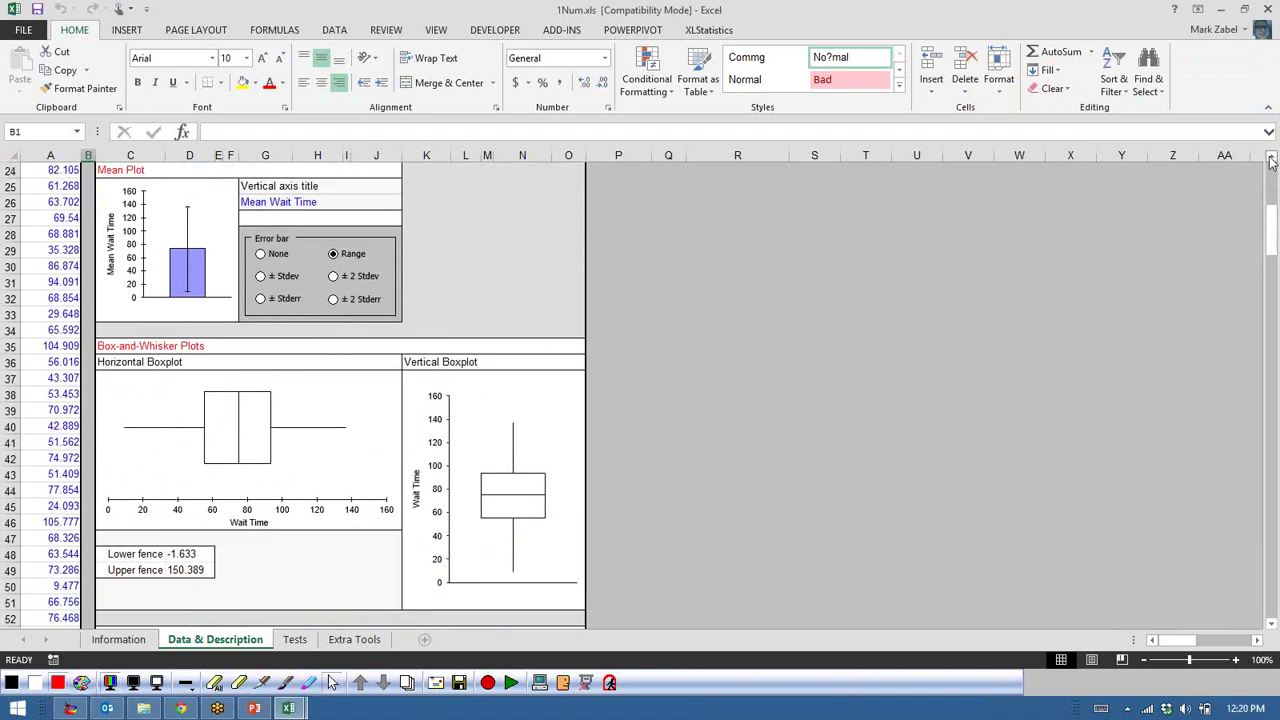
pyautogui.click(1271, 161)
pyautogui.click(1271, 161)
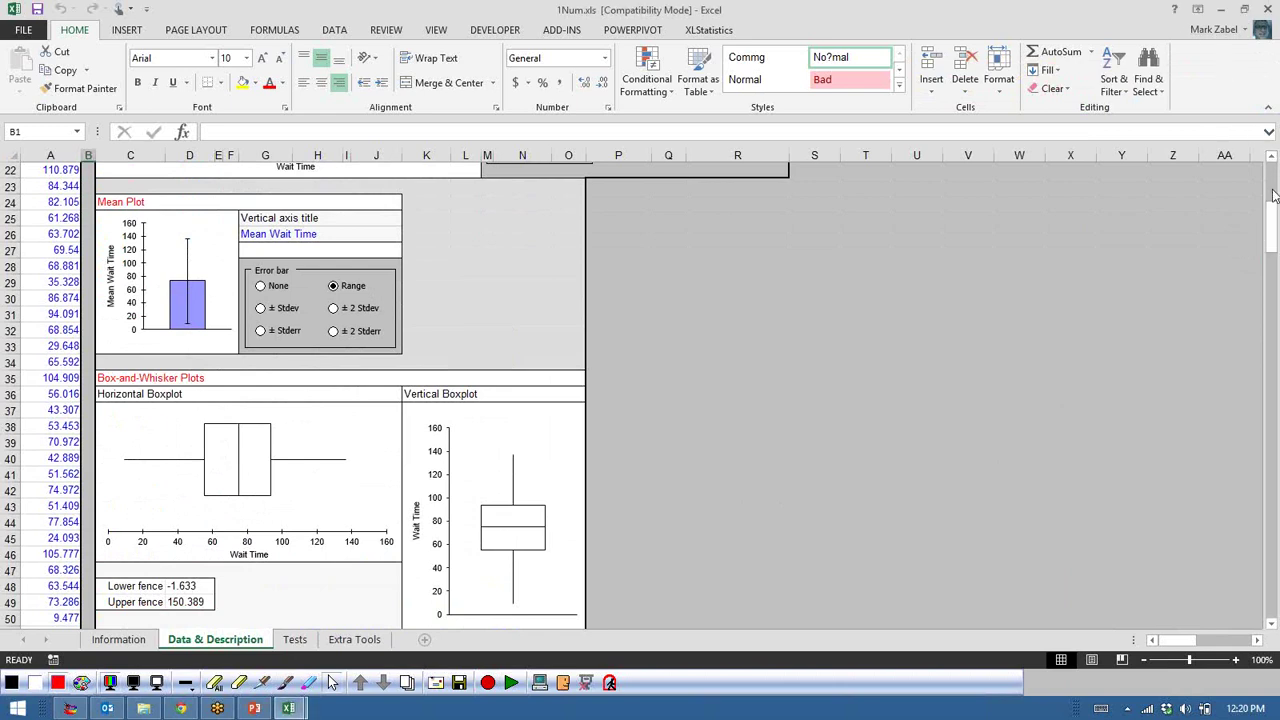
pyautogui.moveTo(1270, 222); pyautogui.dragTo(1270, 192)
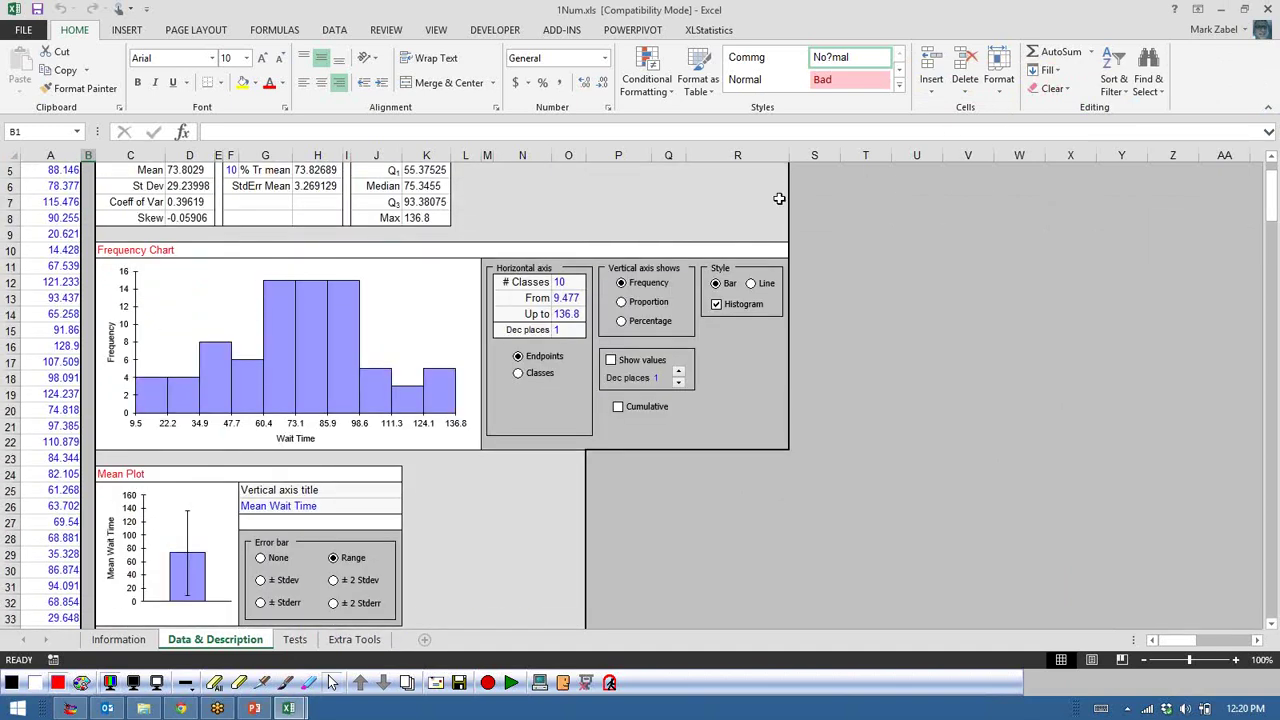
pyautogui.click(568, 297)
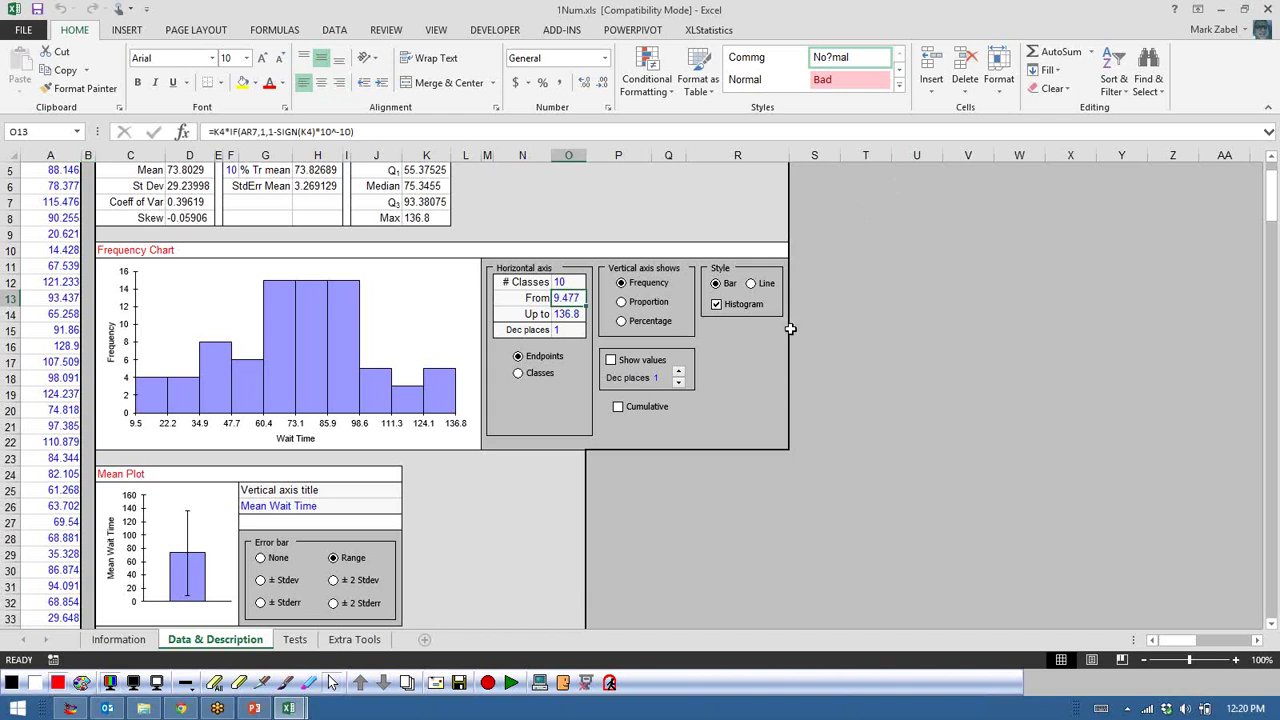
pyautogui.write('8.0')
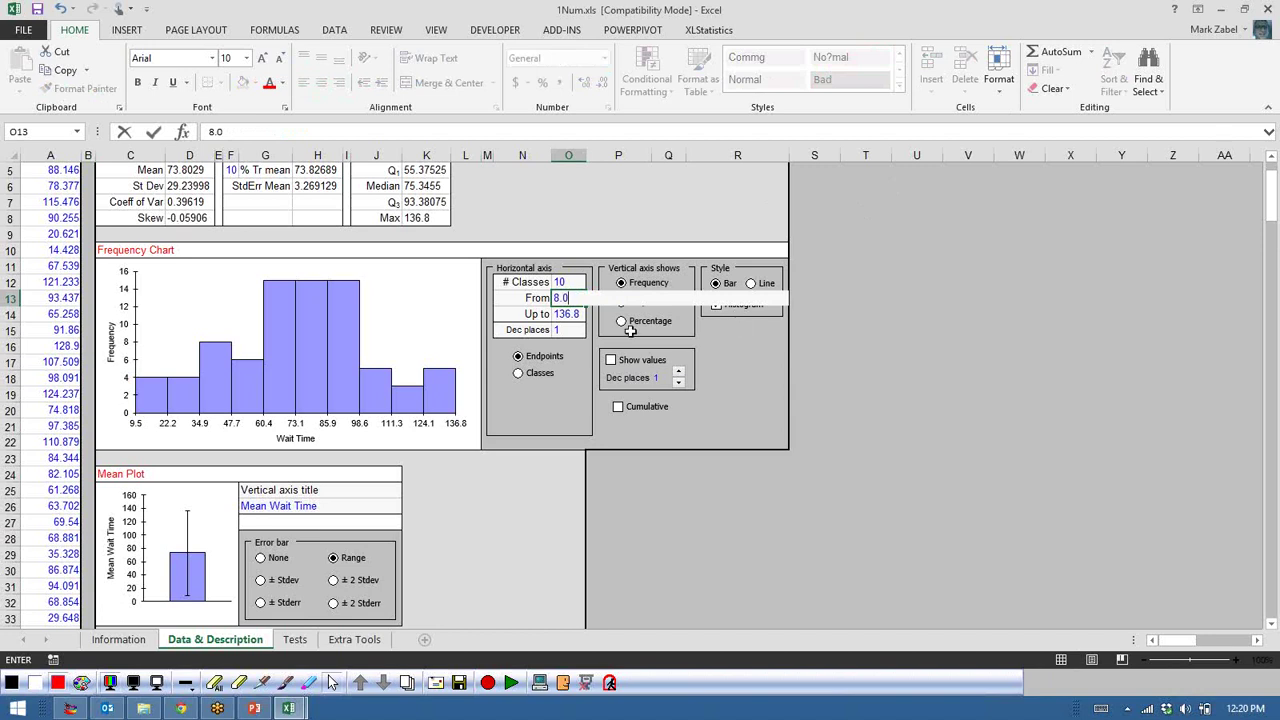
pyautogui.click(562, 313)
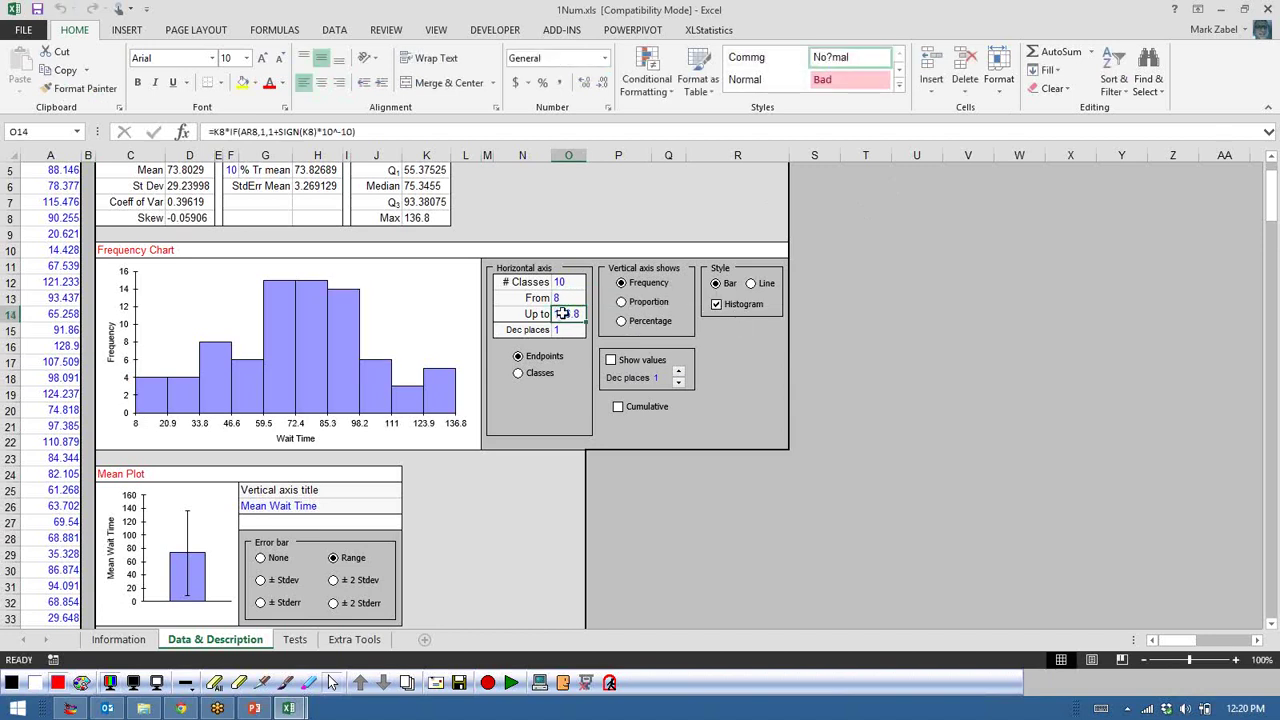
pyautogui.write('150')
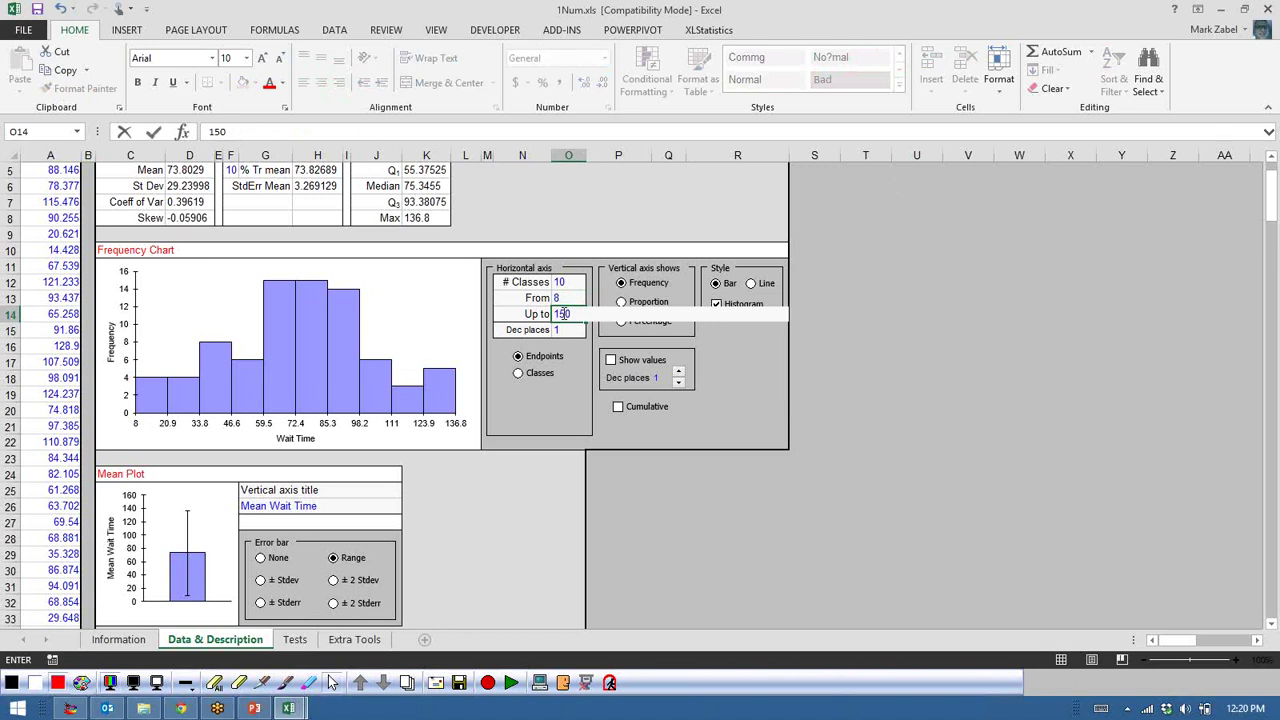
# - Set the number of classes in the Wait Time Frequency Chart to 15
pyautogui.click(565, 283)
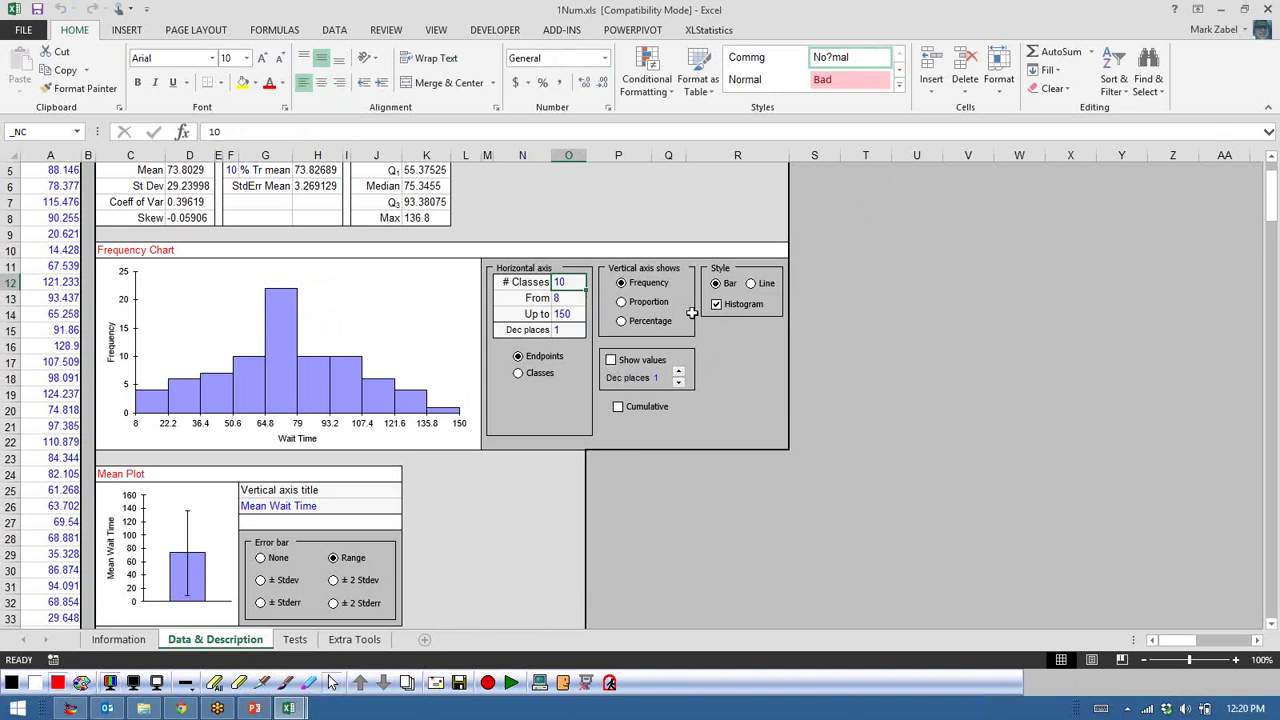
pyautogui.write('15')
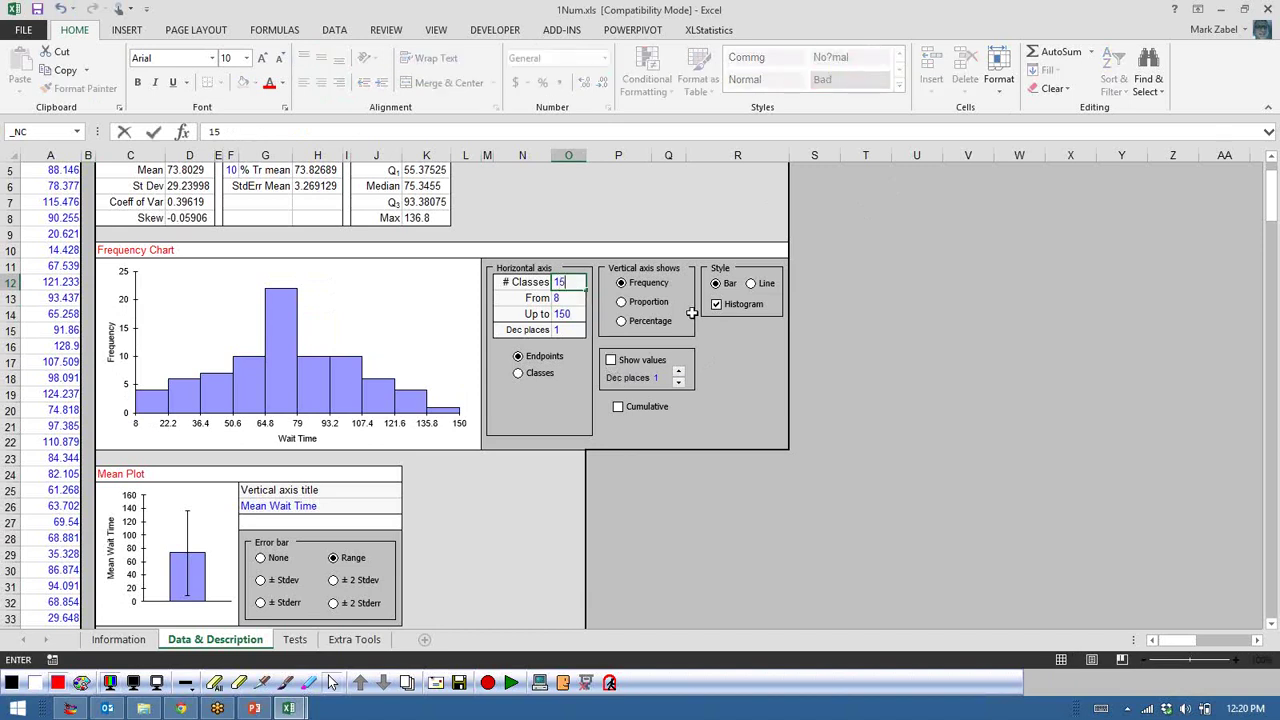
pyautogui.click(816, 285)
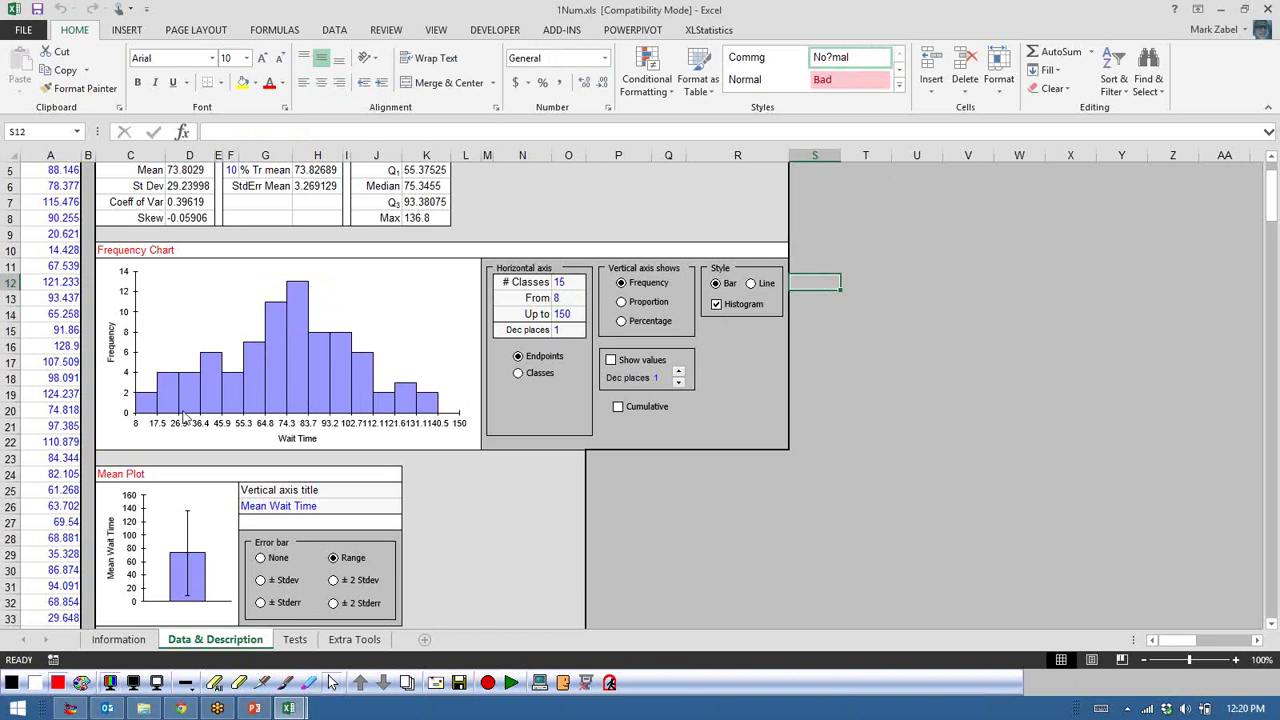
# - Compare the shape of the Wait Time histogram with the Plot of Wait Time by Case Number
pyautogui.moveTo(201, 411)
pyautogui.scroll(2, 1241, 184)
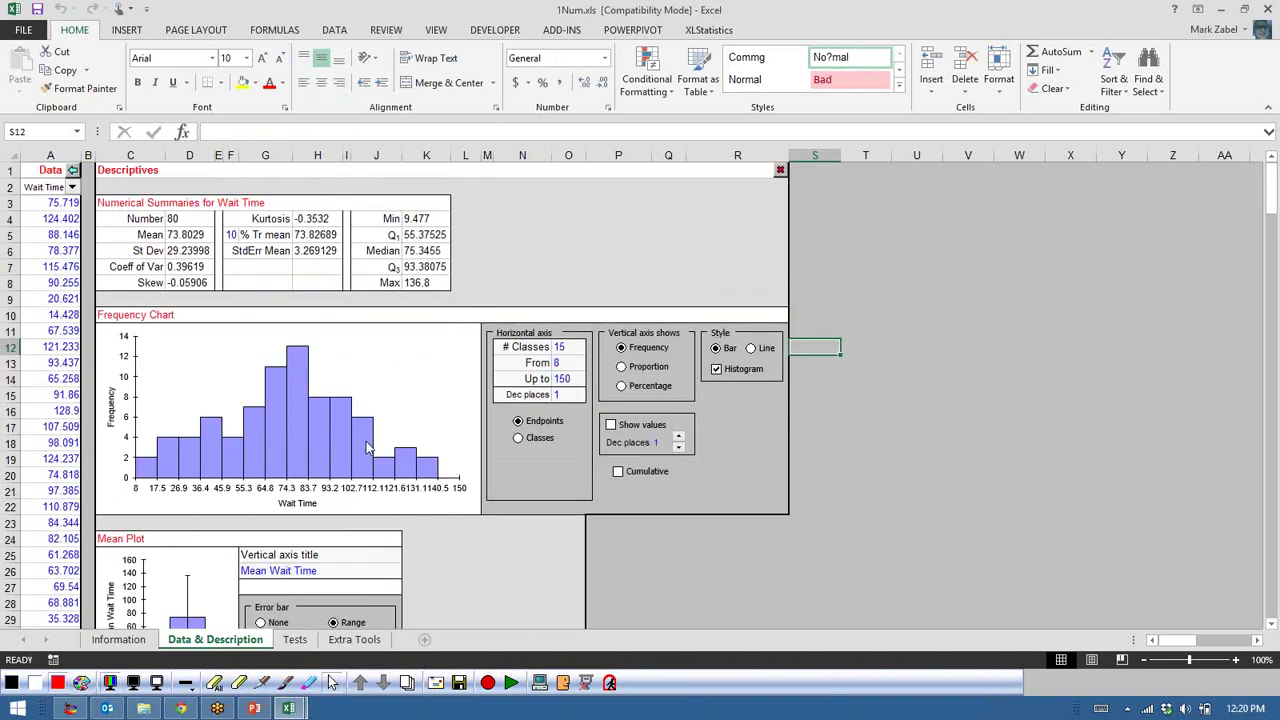
pyautogui.scroll(-14, 255, 444)
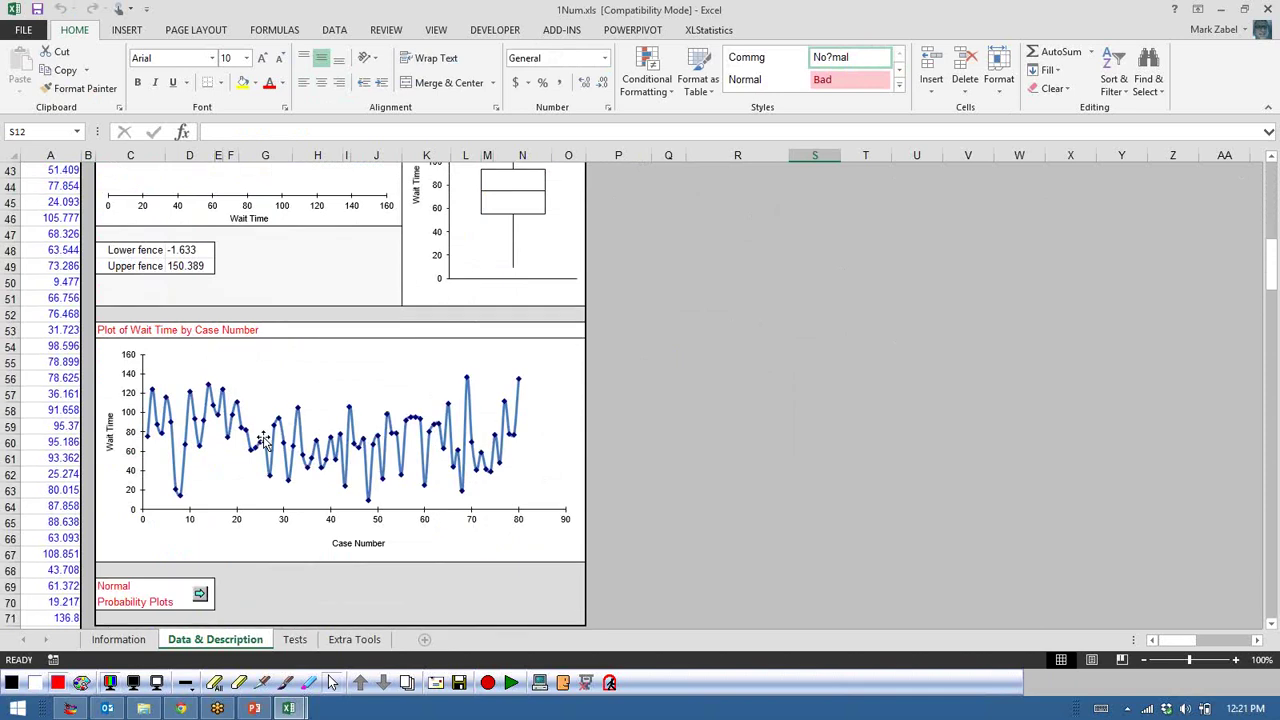
pyautogui.scroll(-4, 263, 442)
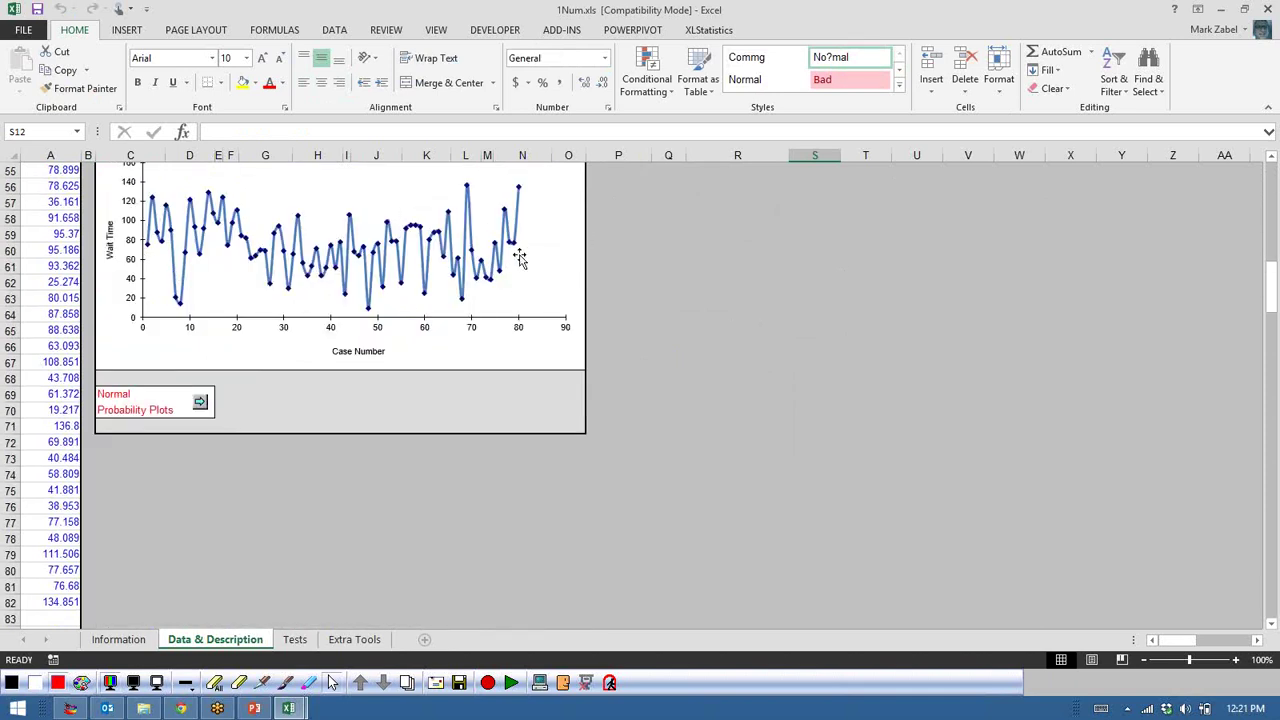
pyautogui.scroll(18, 549, 411)
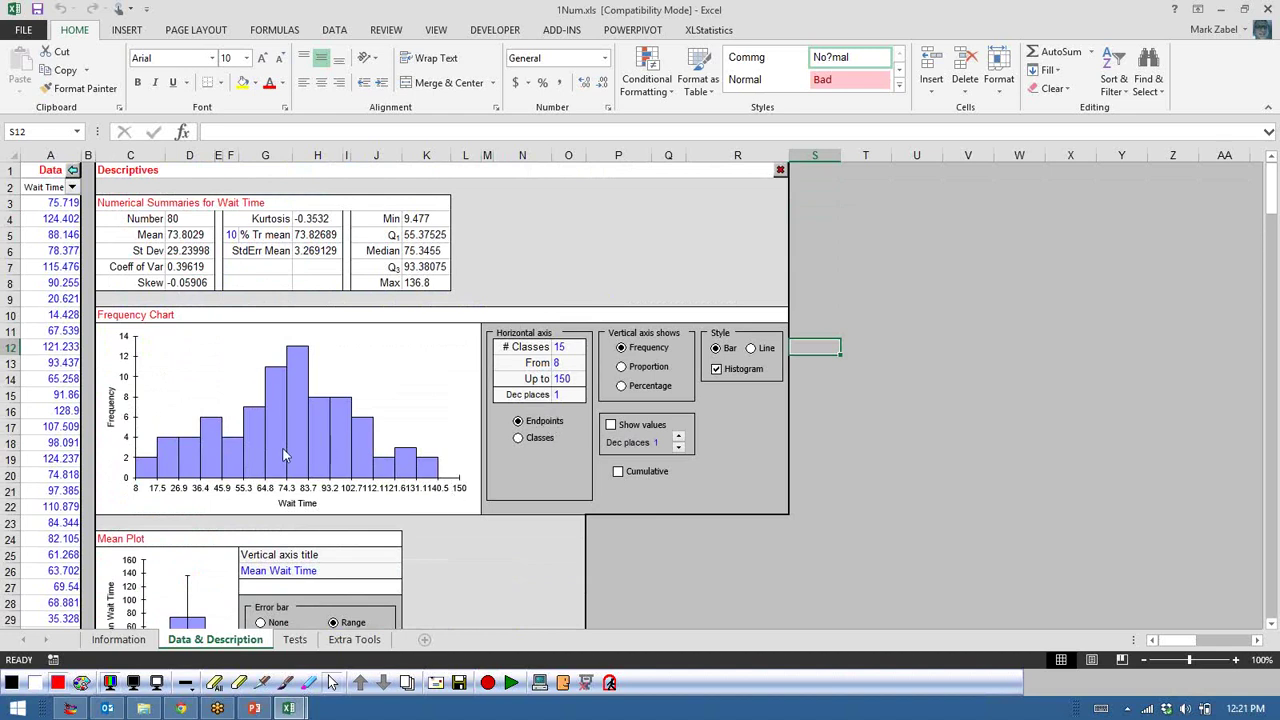
pyautogui.moveTo(280, 446)
# - Examine the Number, Mean, St Dev, Coeff of Var and Skew entries in the Numerical Summaries for Wait Time
pyautogui.click(198, 220)
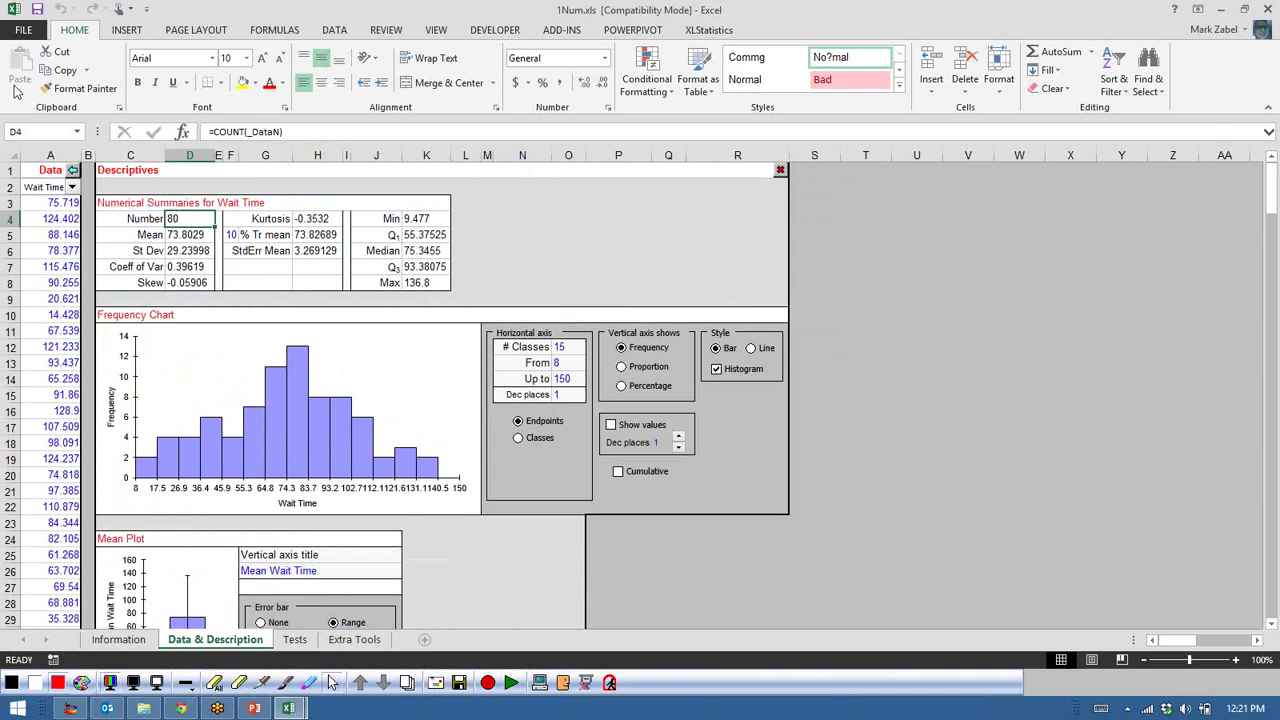
pyautogui.click(190, 235)
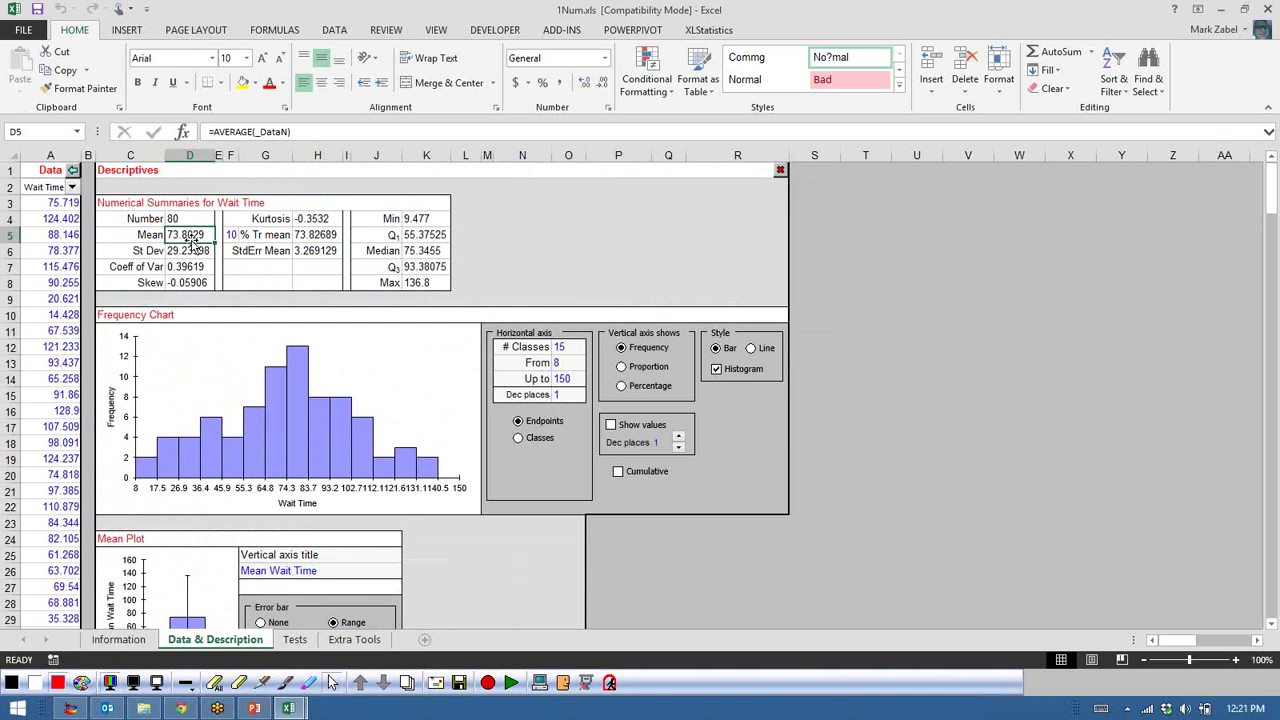
pyautogui.click(189, 251)
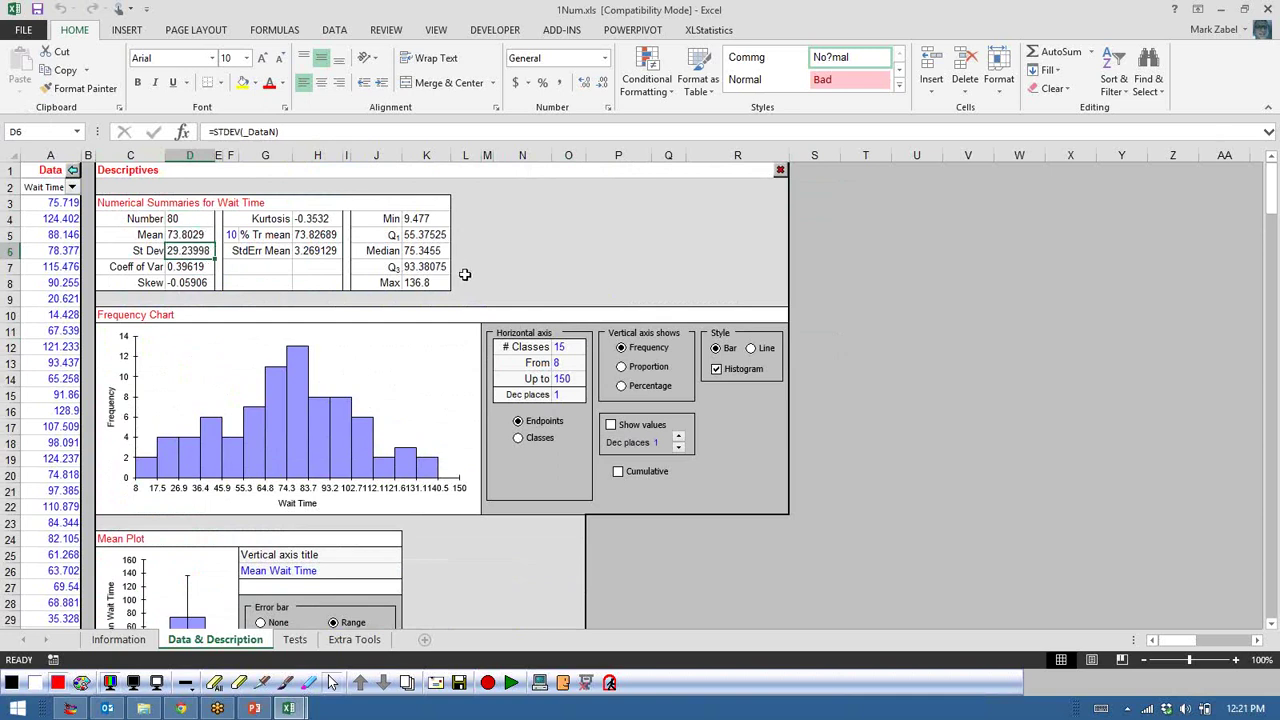
pyautogui.moveTo(122, 268); pyautogui.dragTo(192, 283)
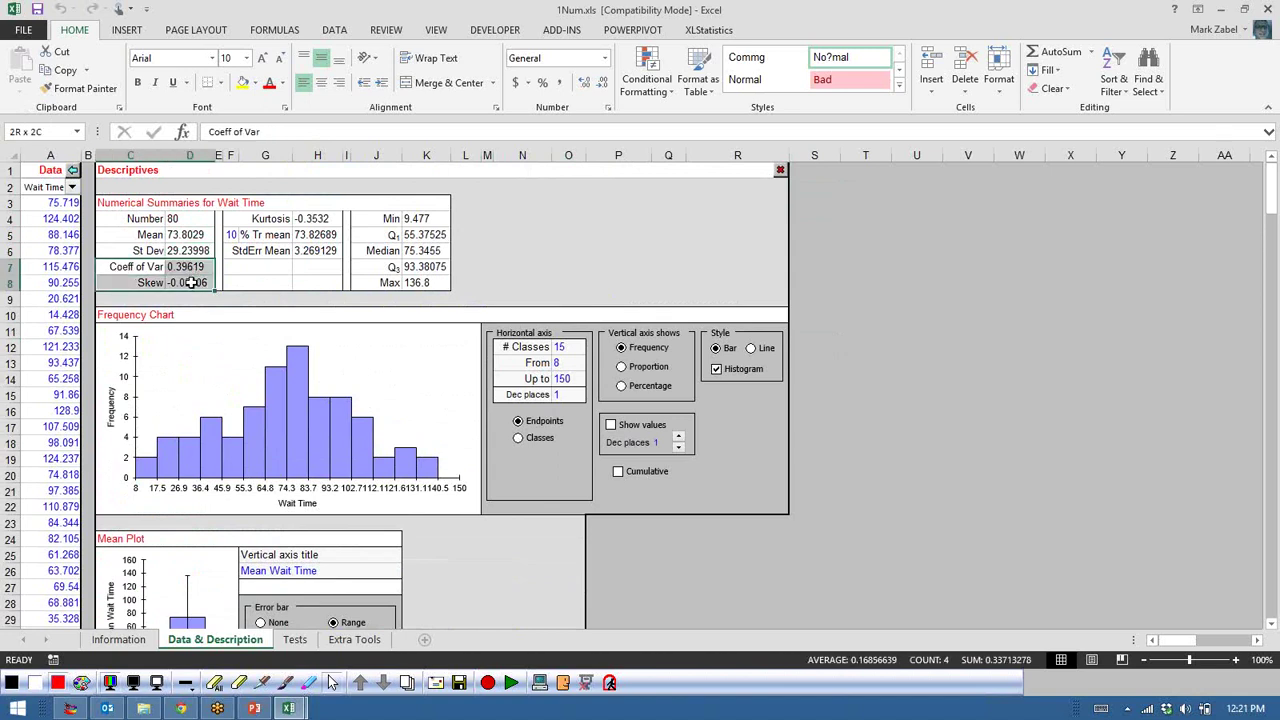
pyautogui.moveTo(250, 218); pyautogui.dragTo(320, 251)
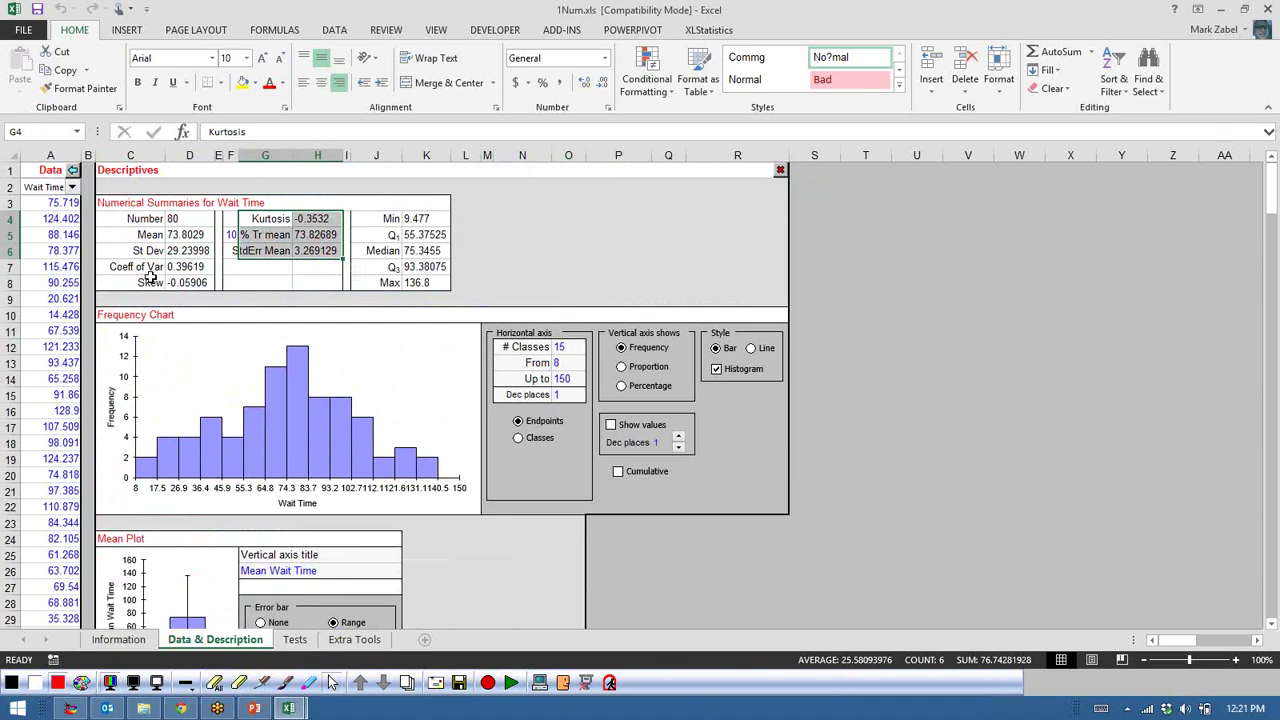
pyautogui.moveTo(150, 267); pyautogui.dragTo(192, 275)
pyautogui.keyDown('shift'); pyautogui.click(190, 284); pyautogui.keyUp('shift')
pyautogui.click(186, 284)
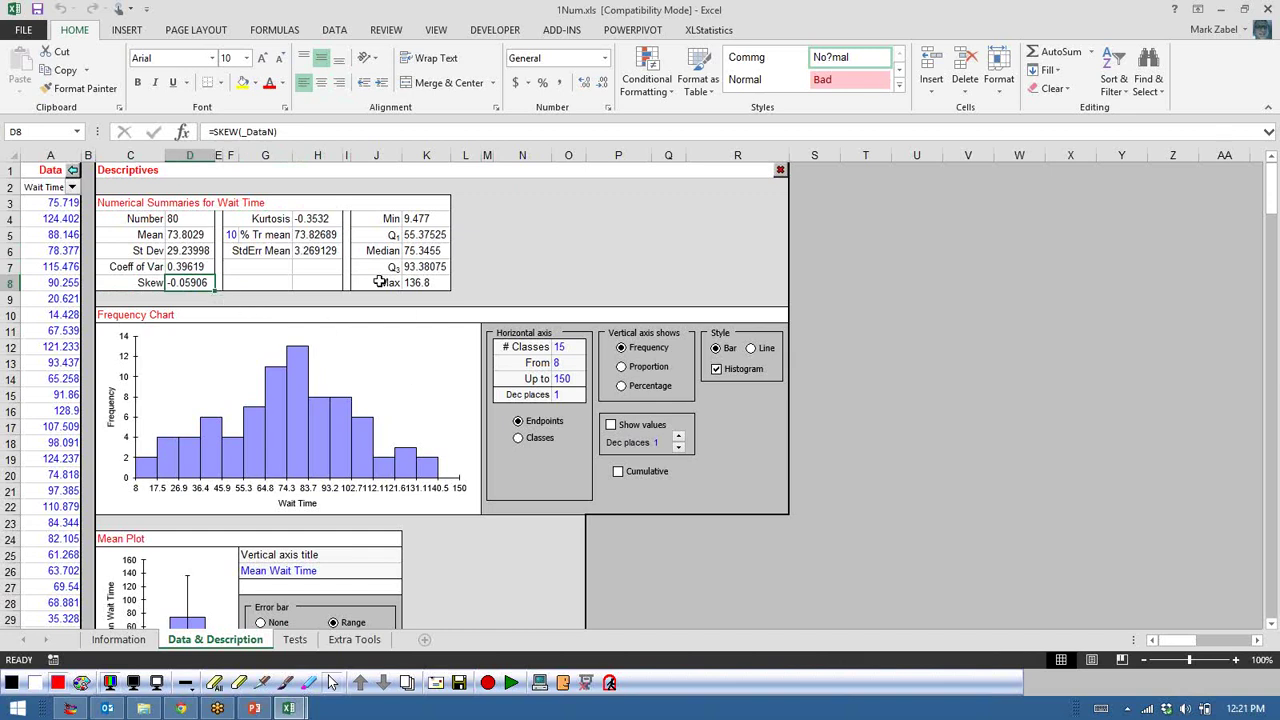
# - Examine the kurtosis, trimmed mean, standard error, minimum, quartiles, median and maximum in the Numerical Summaries for Wait Time
pyautogui.click(270, 219)
pyautogui.click(316, 219)
pyautogui.click(316, 234)
pyautogui.click(324, 251)
pyautogui.click(311, 233)
pyautogui.click(311, 217)
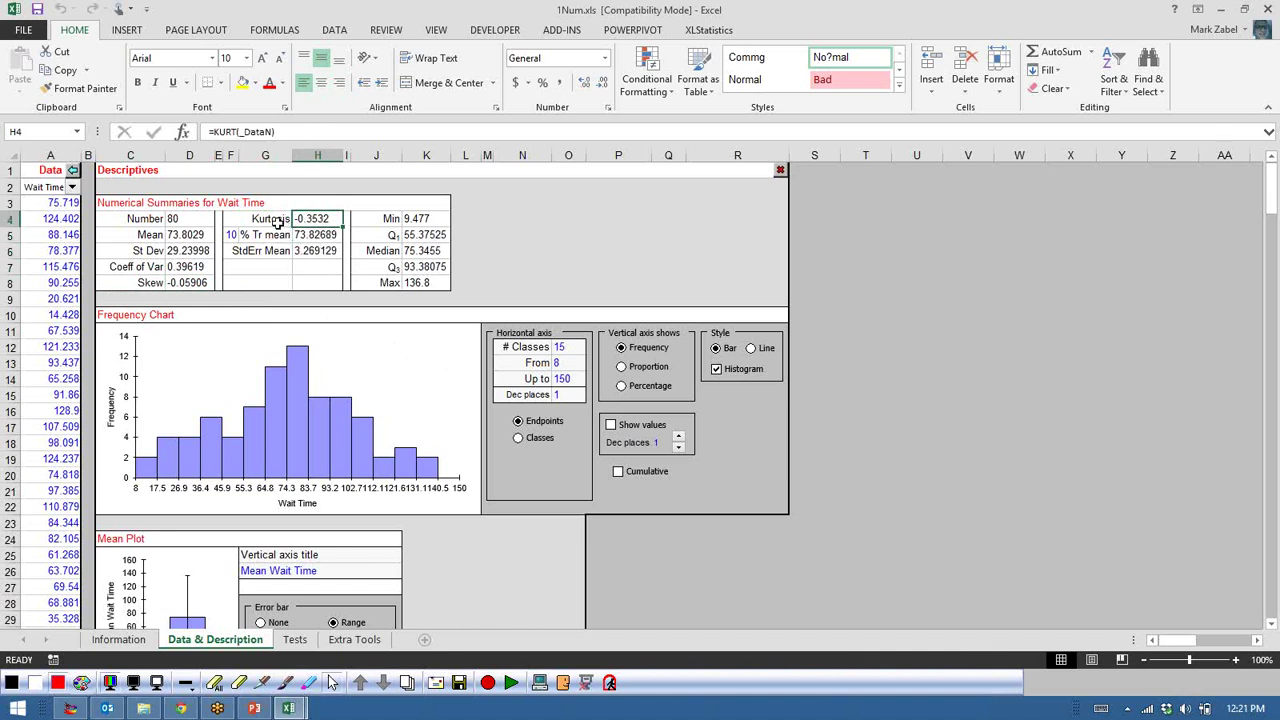
pyautogui.moveTo(390, 218); pyautogui.dragTo(430, 237)
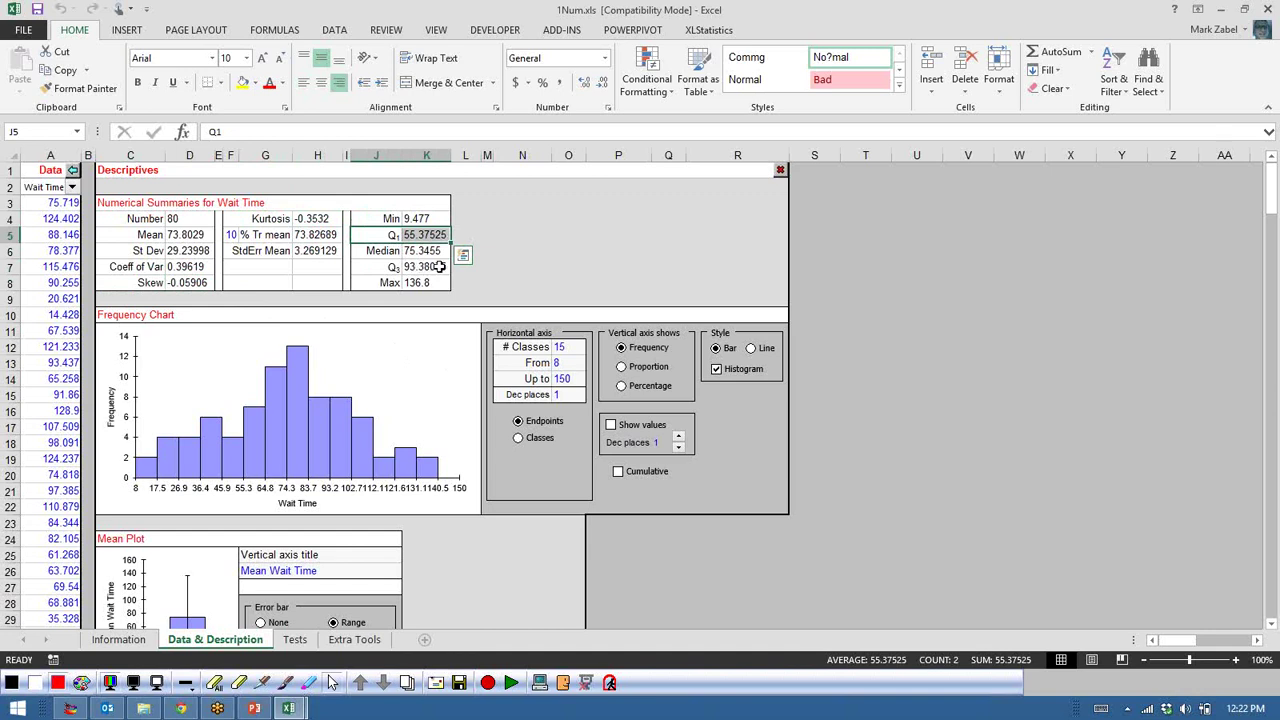
pyautogui.click(439, 251)
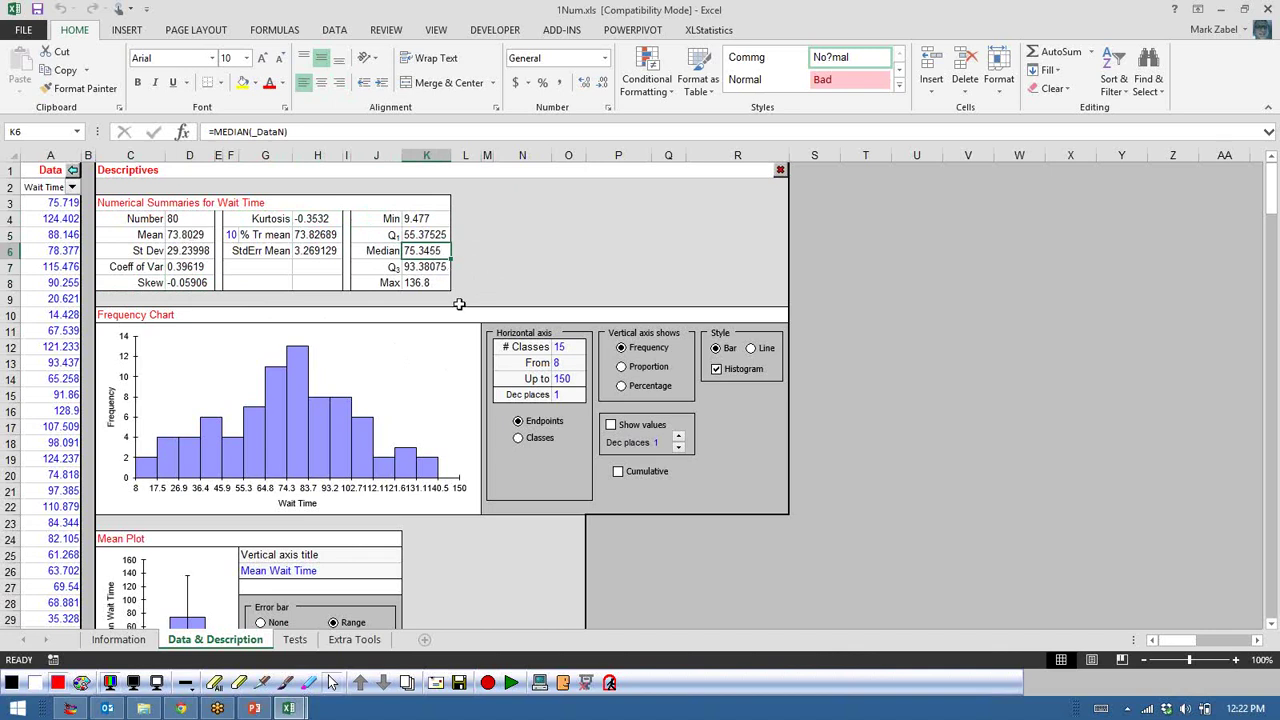
pyautogui.click(414, 284)
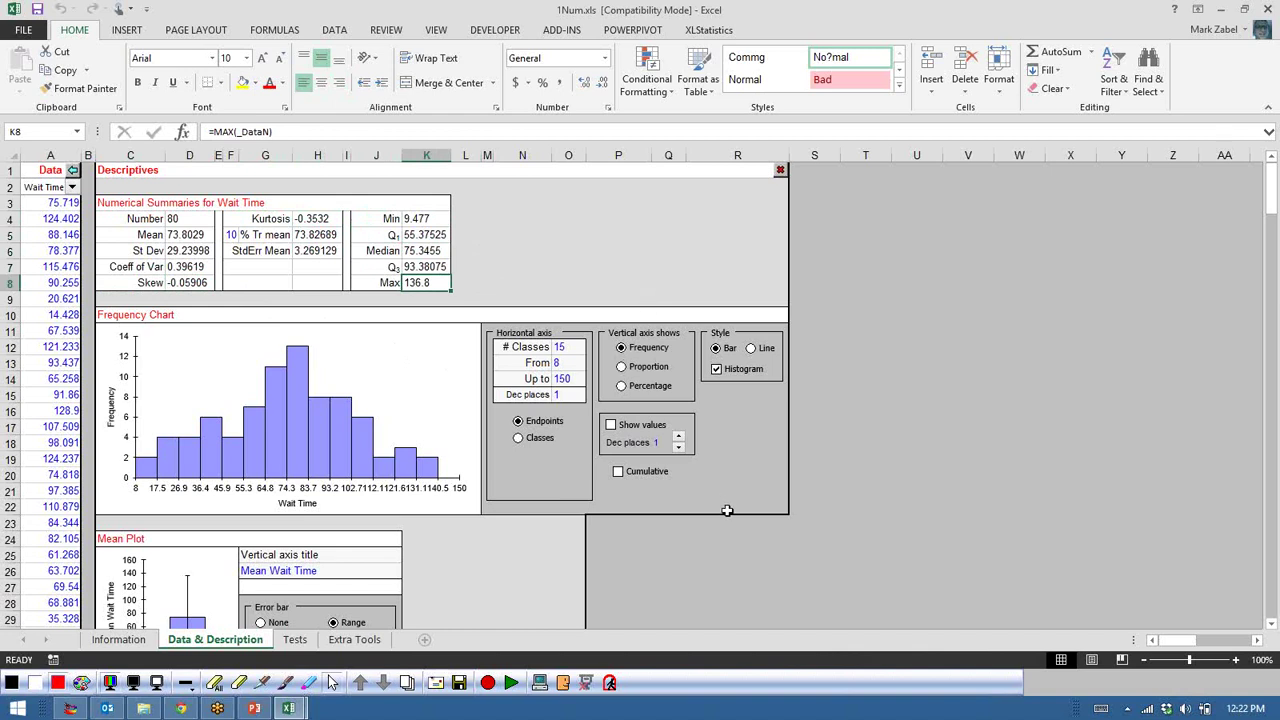
pyautogui.scroll(-3, 742, 522)
pyautogui.scroll(3, 711, 512)
# - Record the Max value, and then the range holding the Numerical Summaries and Frequency Chart, with the XLStatistics Record command
pyautogui.click(708, 31)
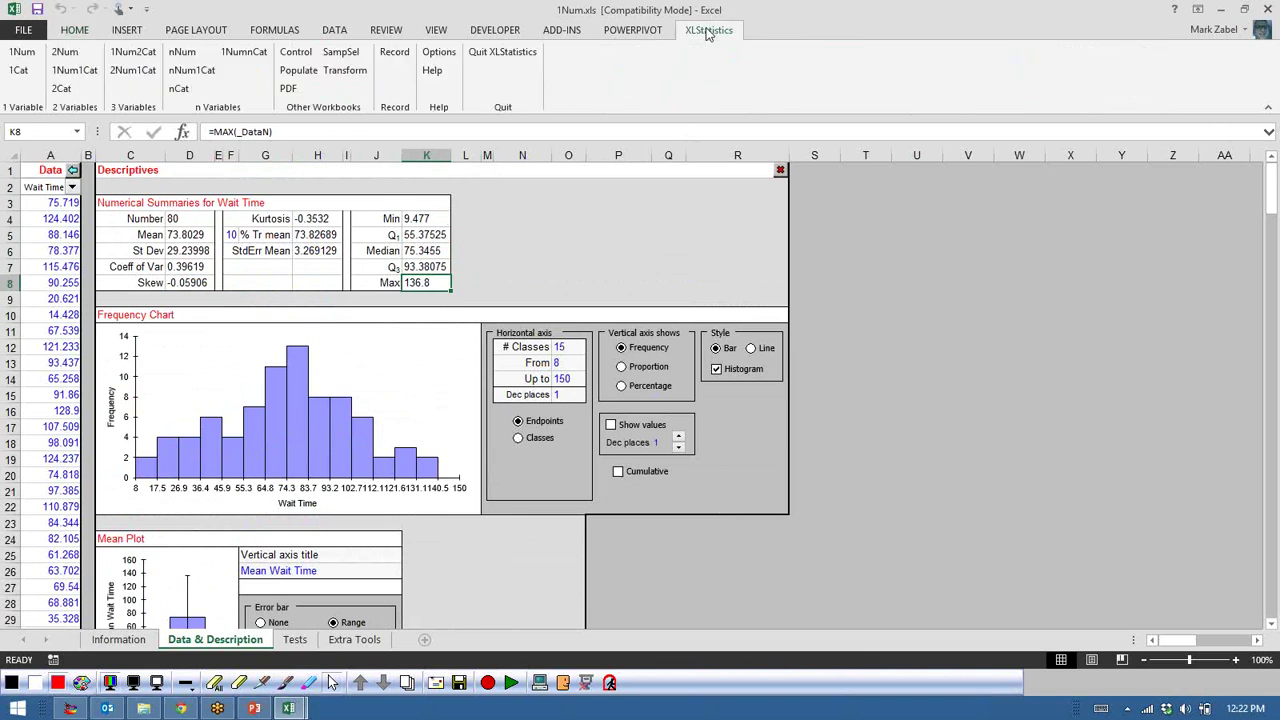
pyautogui.click(394, 57)
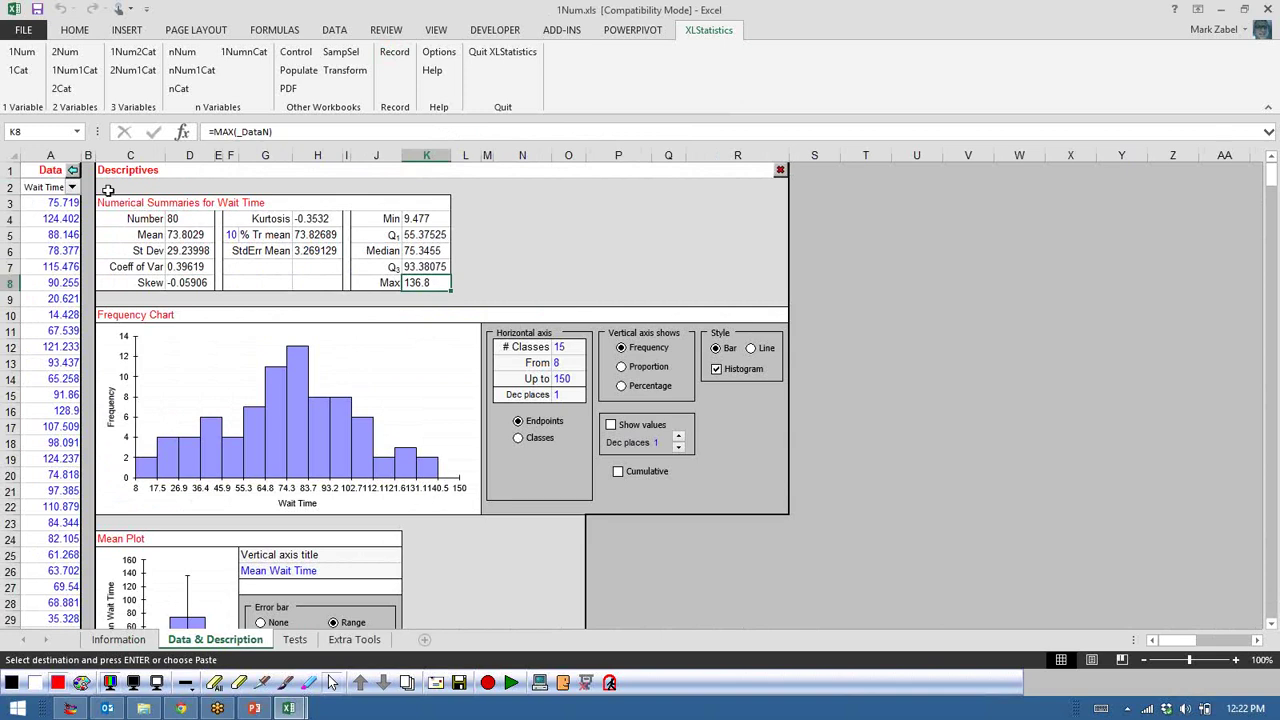
pyautogui.moveTo(105, 199); pyautogui.dragTo(480, 510)
pyautogui.click(391, 53)
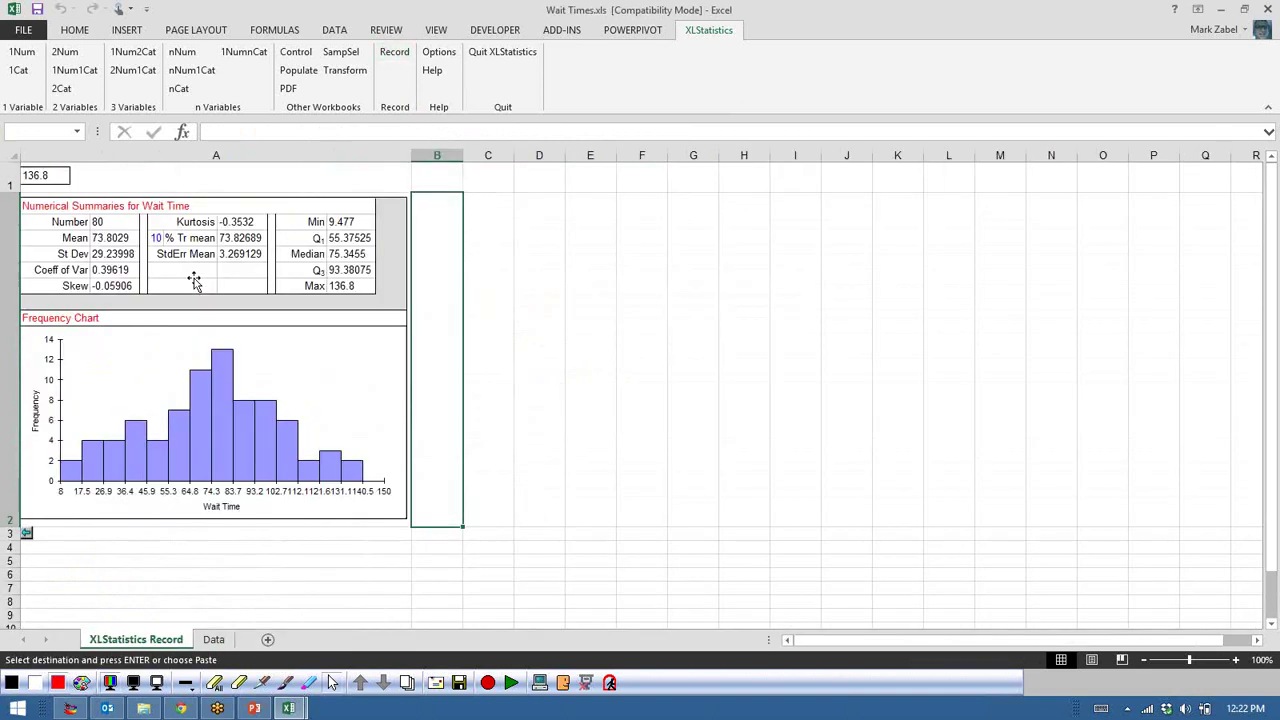
# - Inspect the recorded summary picture and compare the Data sheet with the XLStatistics Record sheet in Wait Times.xls
pyautogui.click(175, 282)
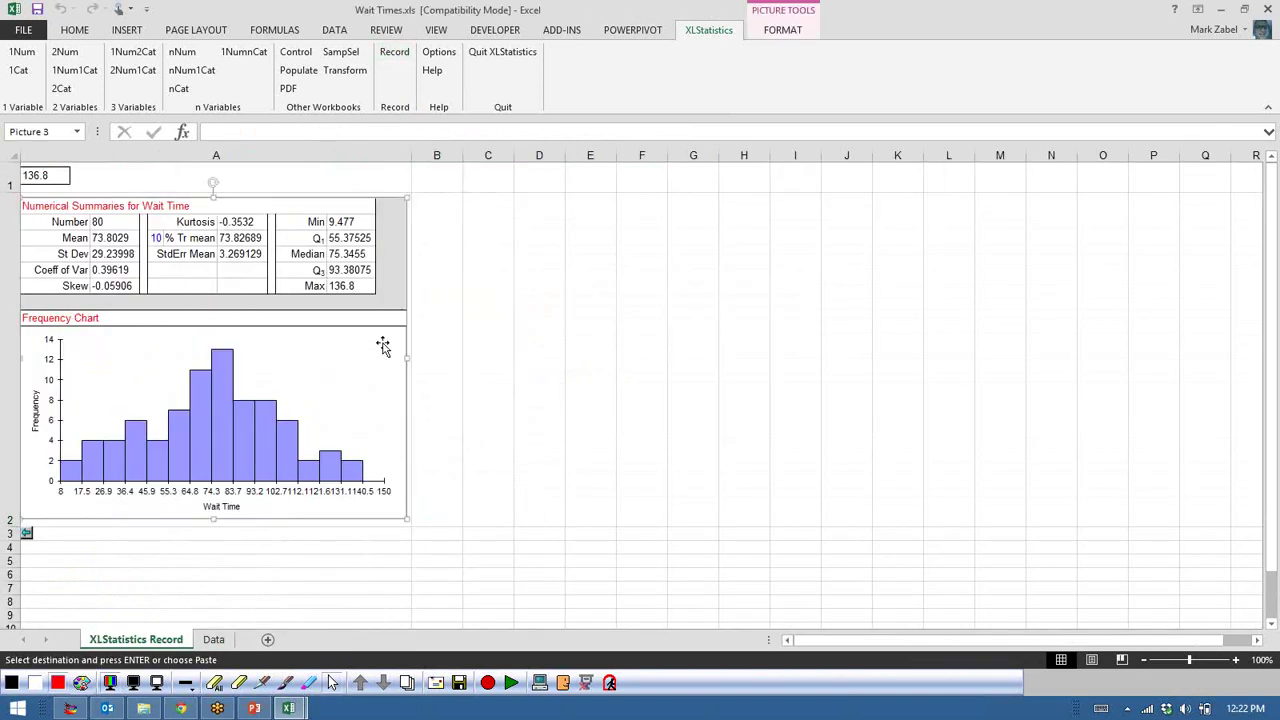
pyautogui.click(214, 640)
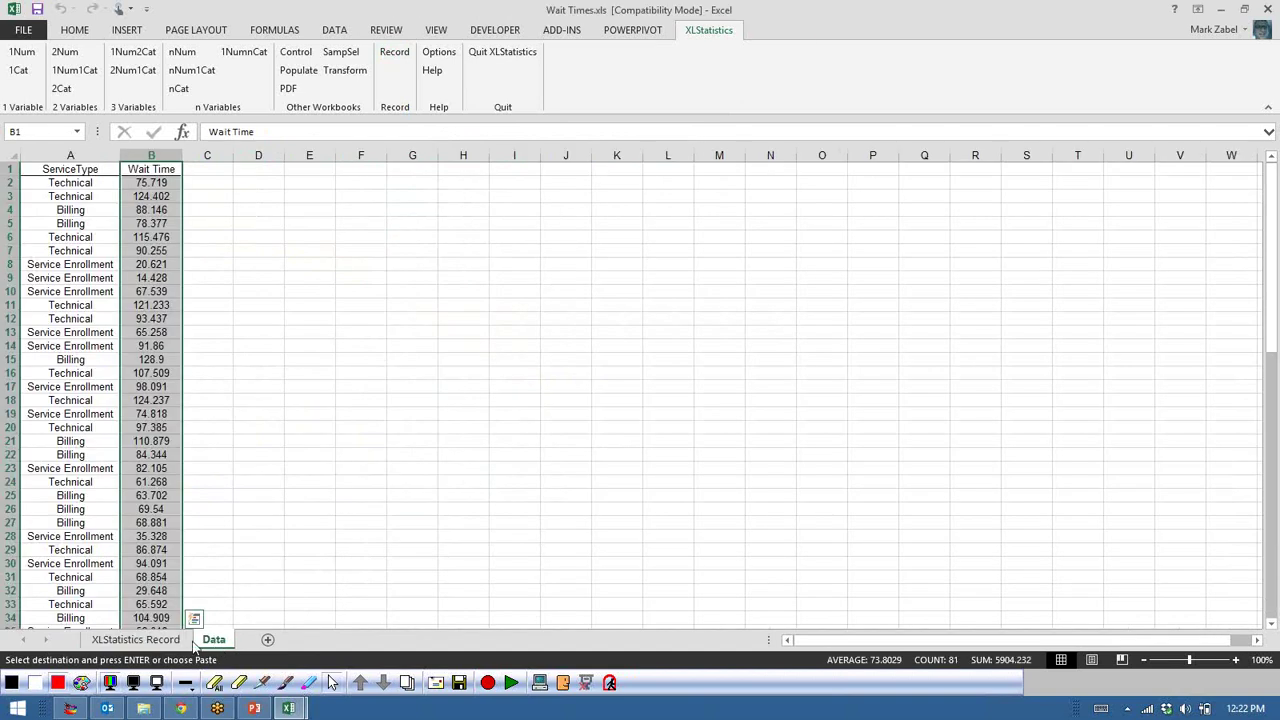
pyautogui.click(184, 641)
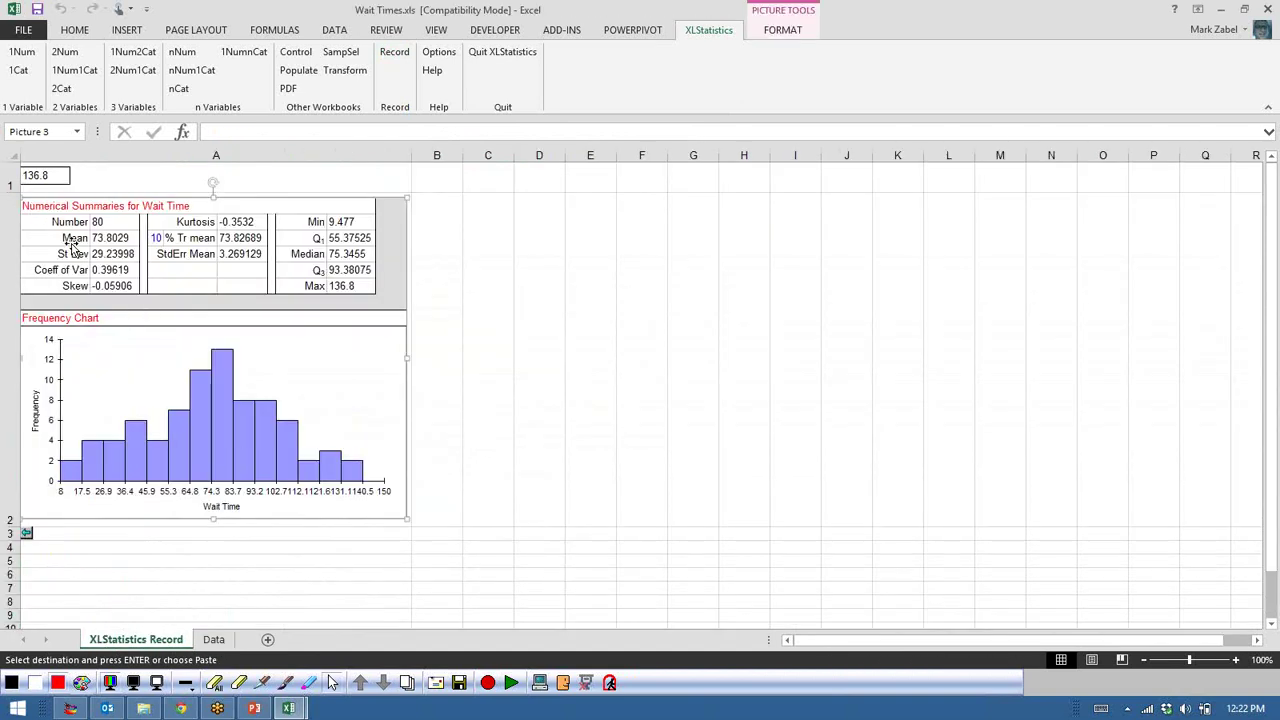
# - Return from the XLStatistics Record sheet to the 1Num analysis, deselect the recorded range, and close the analysis workbook
pyautogui.click(27, 534)
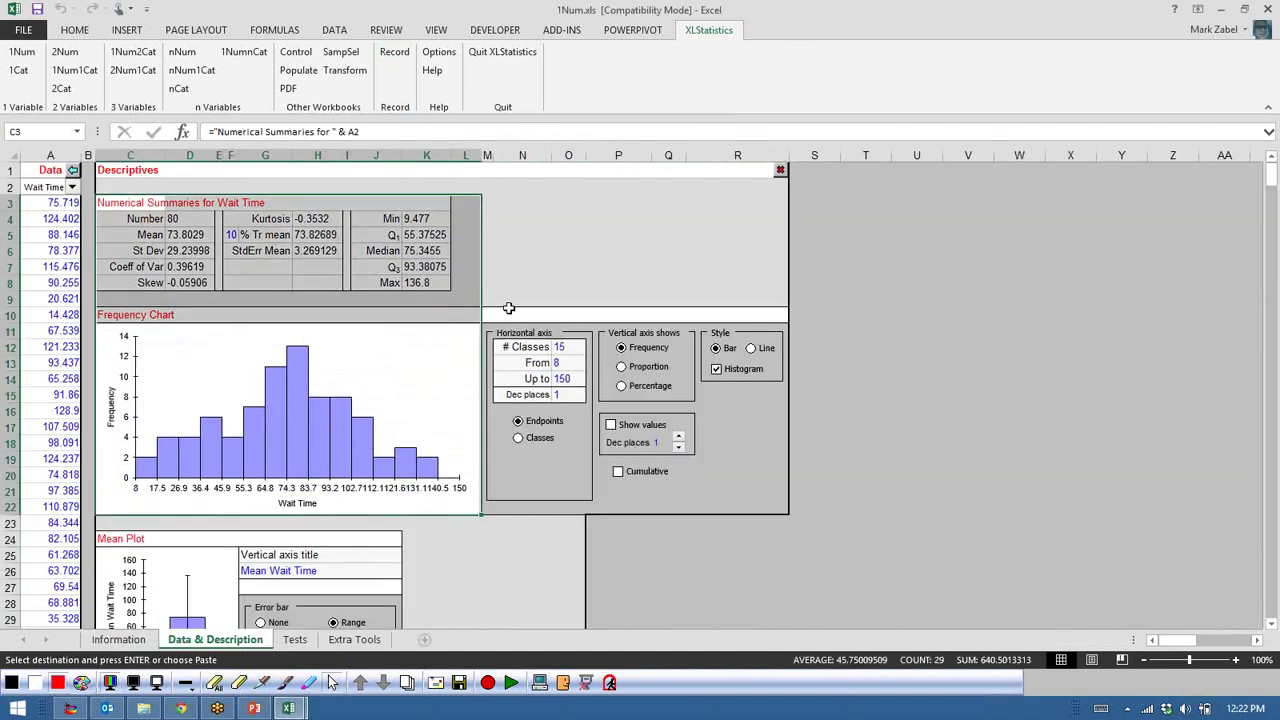
pyautogui.click(827, 302)
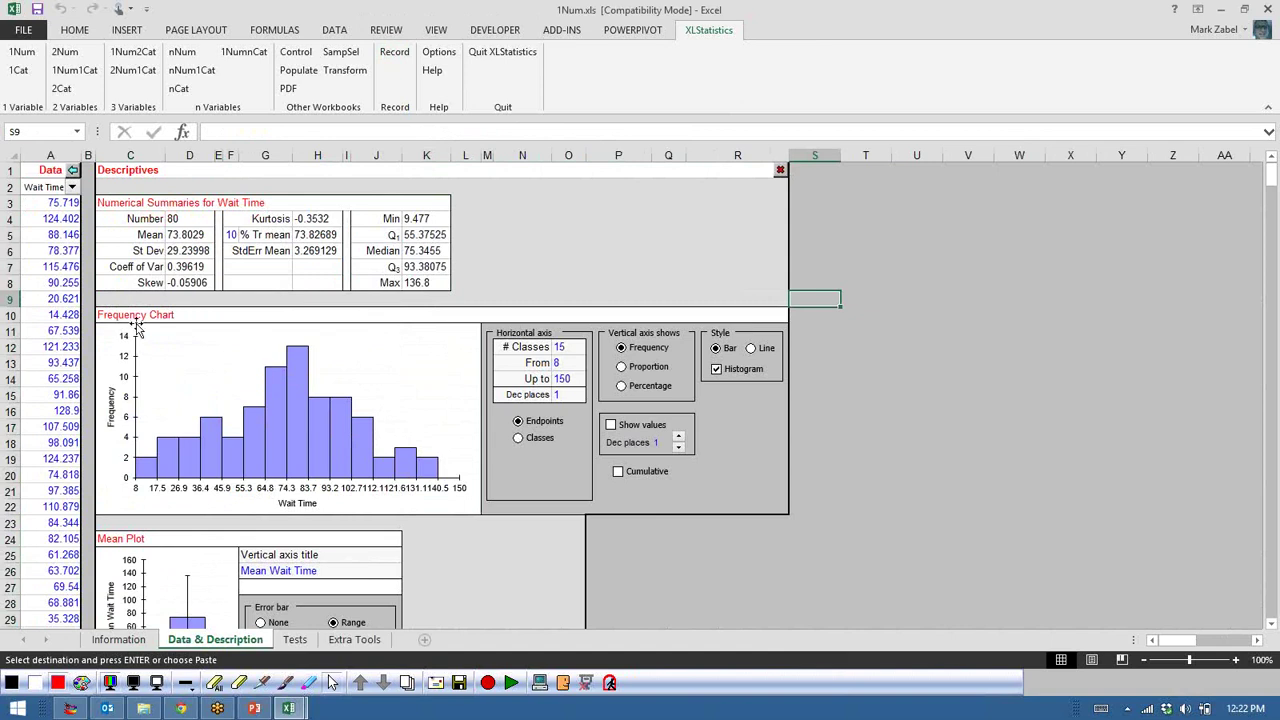
pyautogui.click(781, 171)
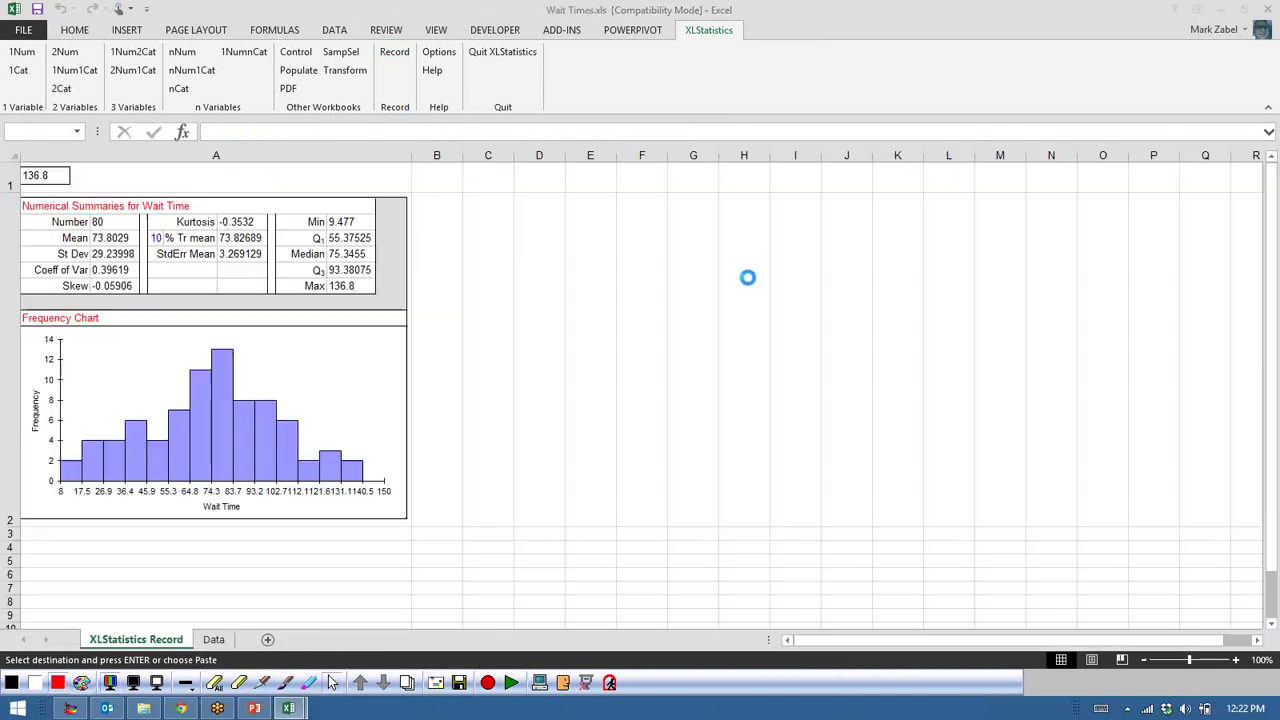
# - Select an empty cell below the recorded summary in Wait Times.xls and switch to the Week 3 presentation in PowerPoint
pyautogui.click(463, 413)
pyautogui.click(243, 539)
pyautogui.click(220, 561)
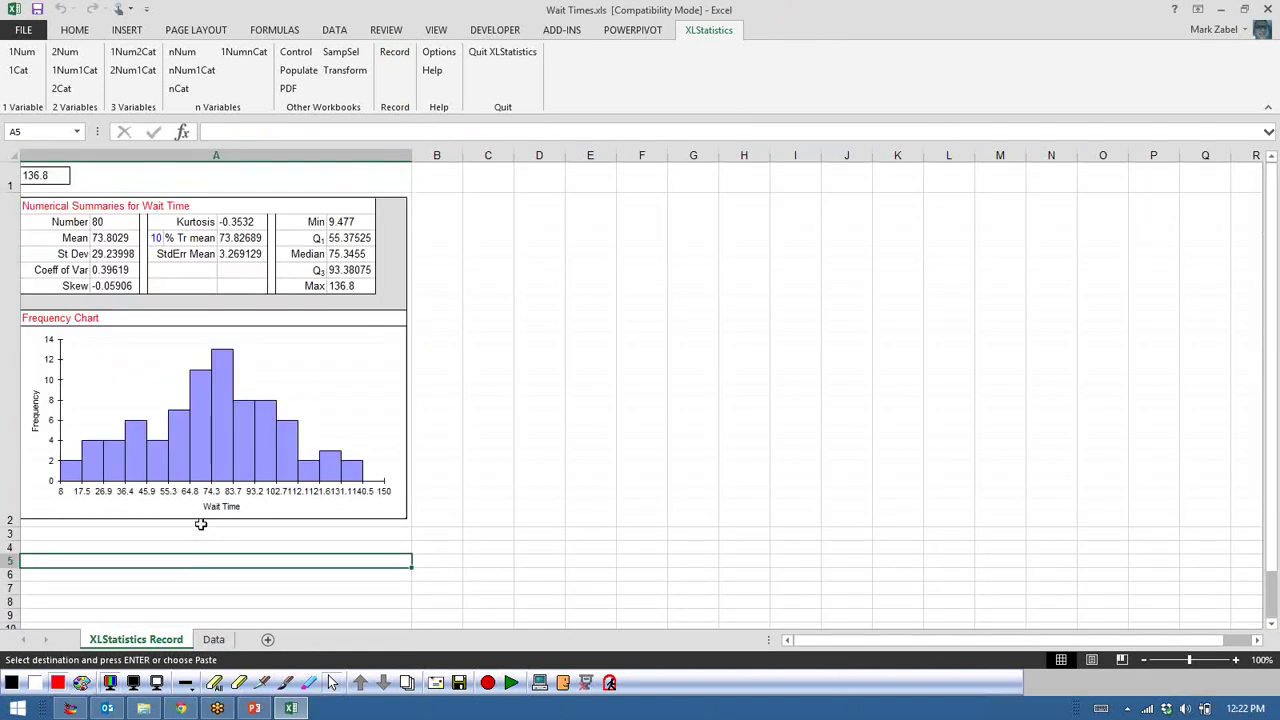
pyautogui.click(255, 708)
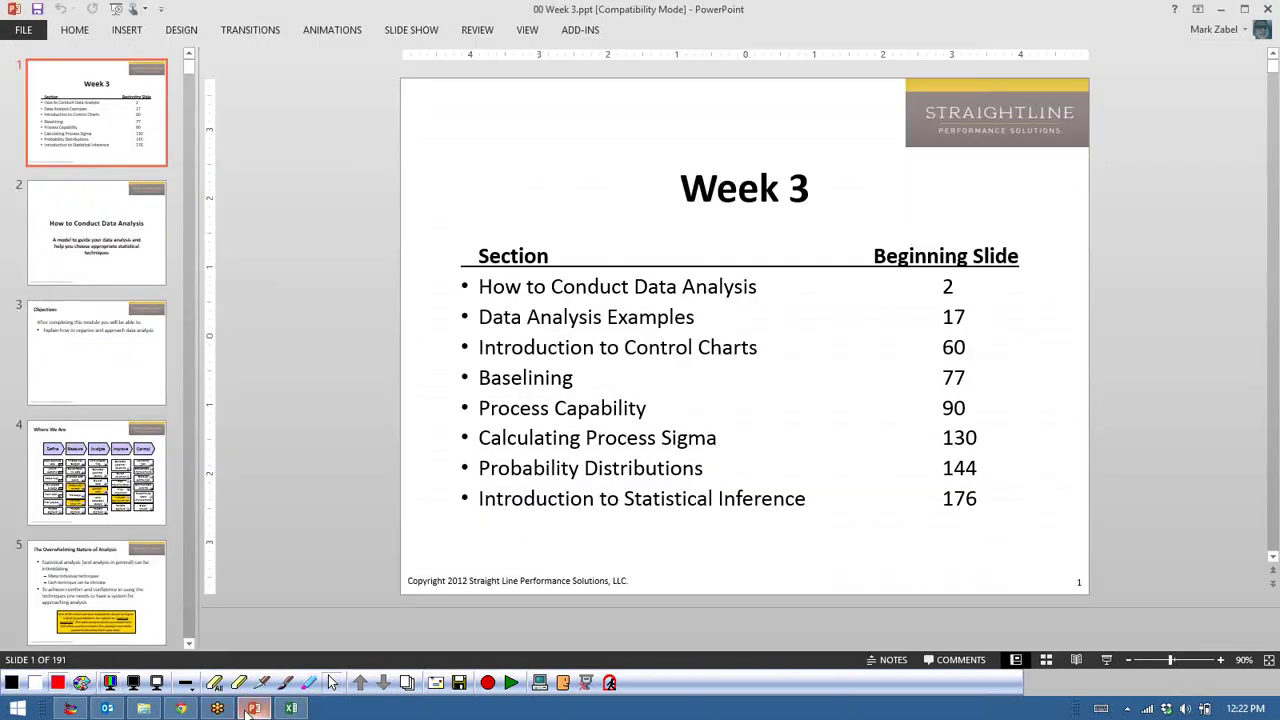
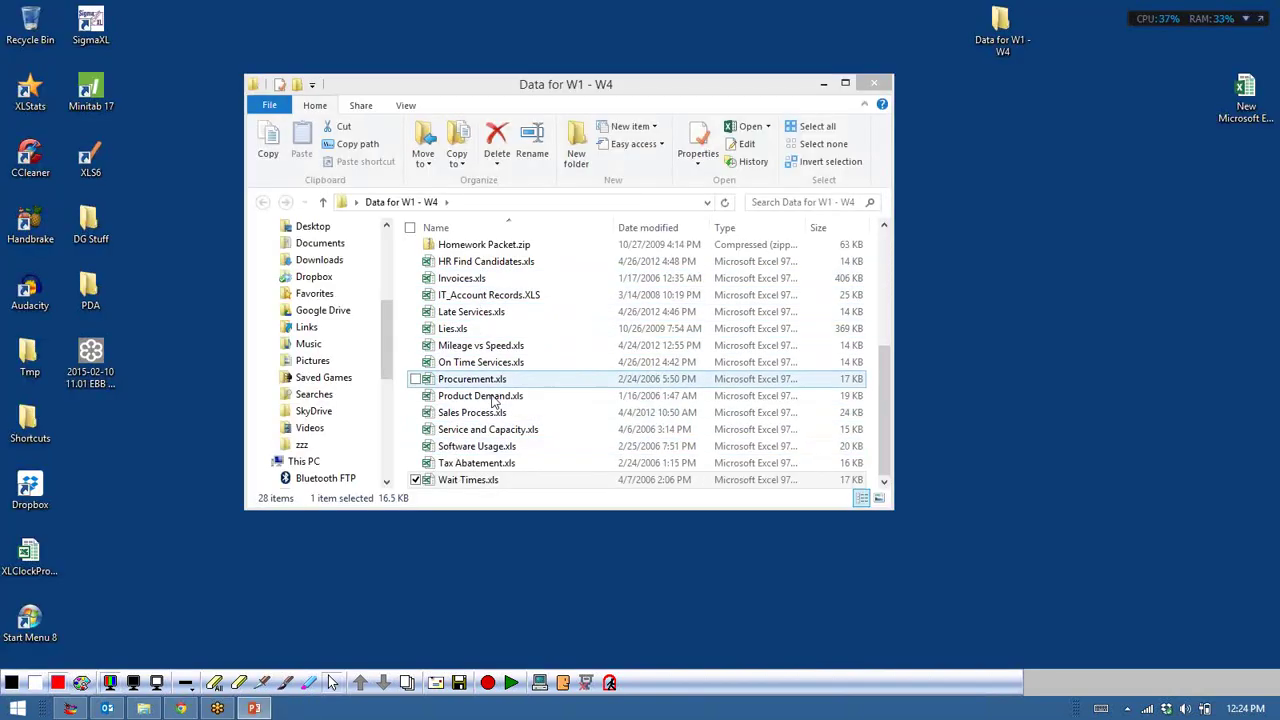
# - Open Defect Types.XLS from the Data for W1 - W4 folder in Excel and select an empty cell beside the data
pyautogui.click(475, 362)
pyautogui.scroll(5, 471, 373)
pyautogui.doubleClick(488, 318)
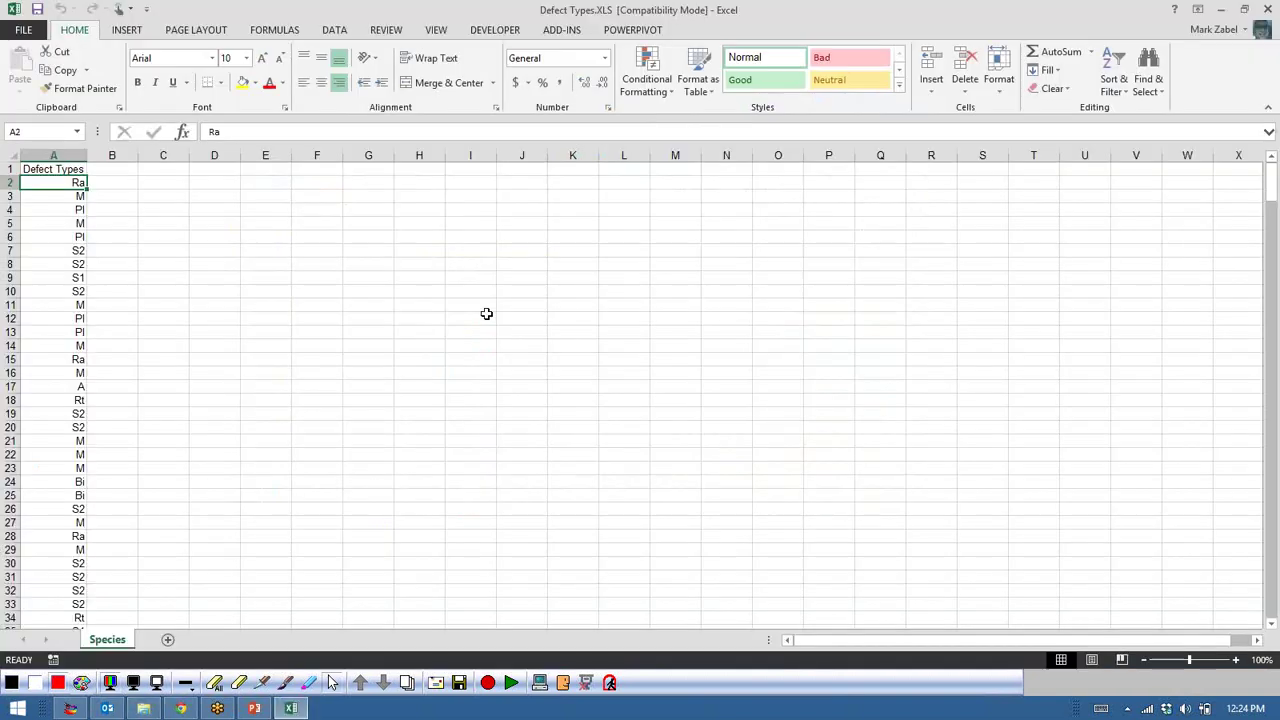
pyautogui.click(438, 290)
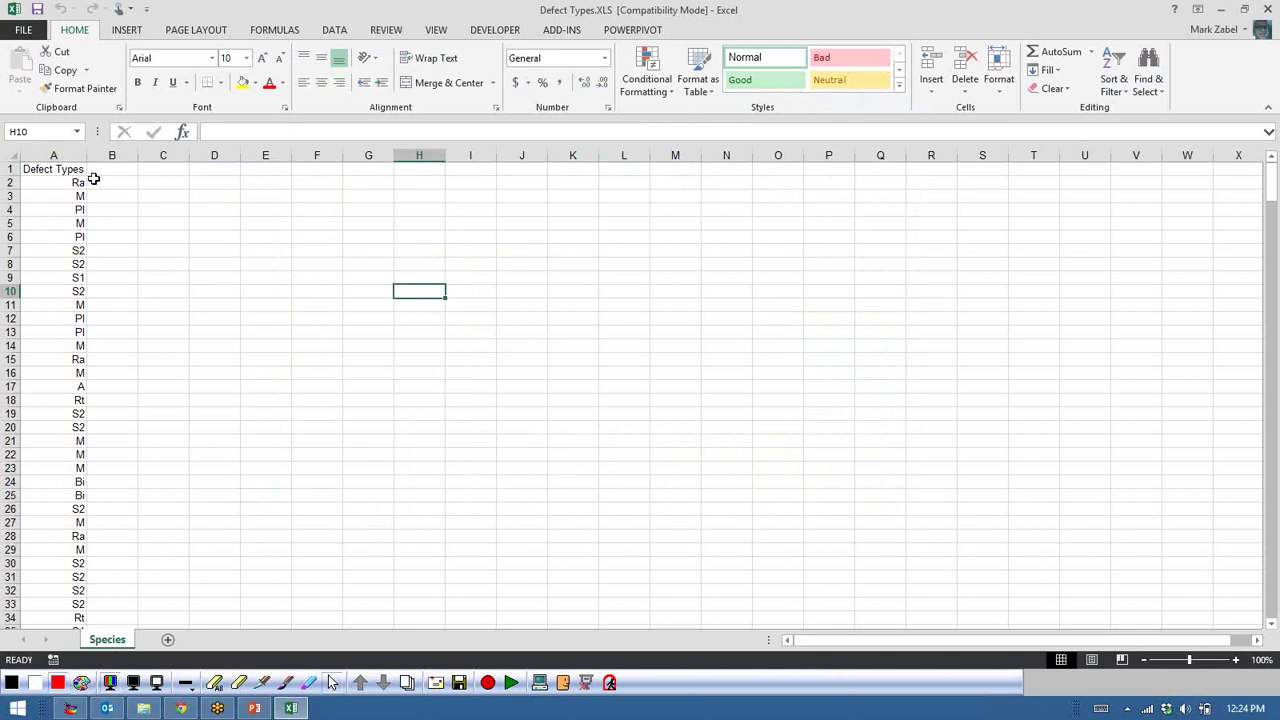
pyautogui.click(263, 683)
pyautogui.moveTo(141, 449); pyautogui.dragTo(527, 462)
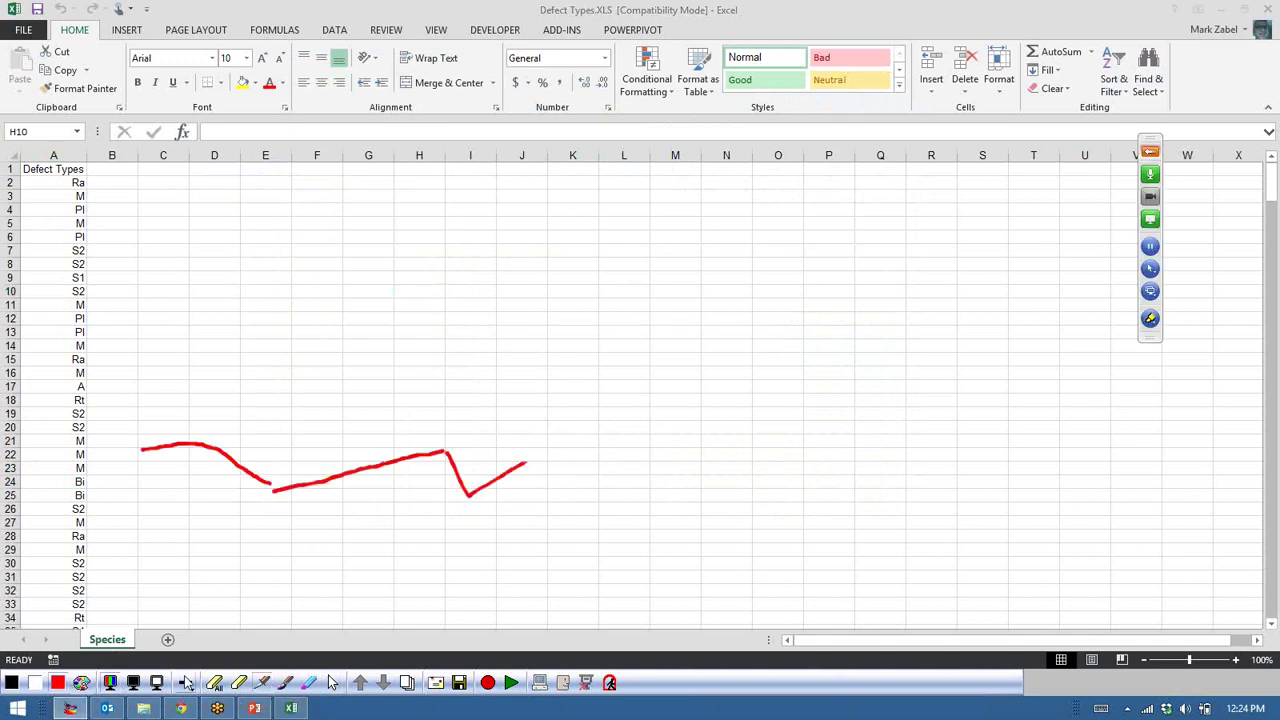
pyautogui.click(214, 688)
pyautogui.click(673, 378)
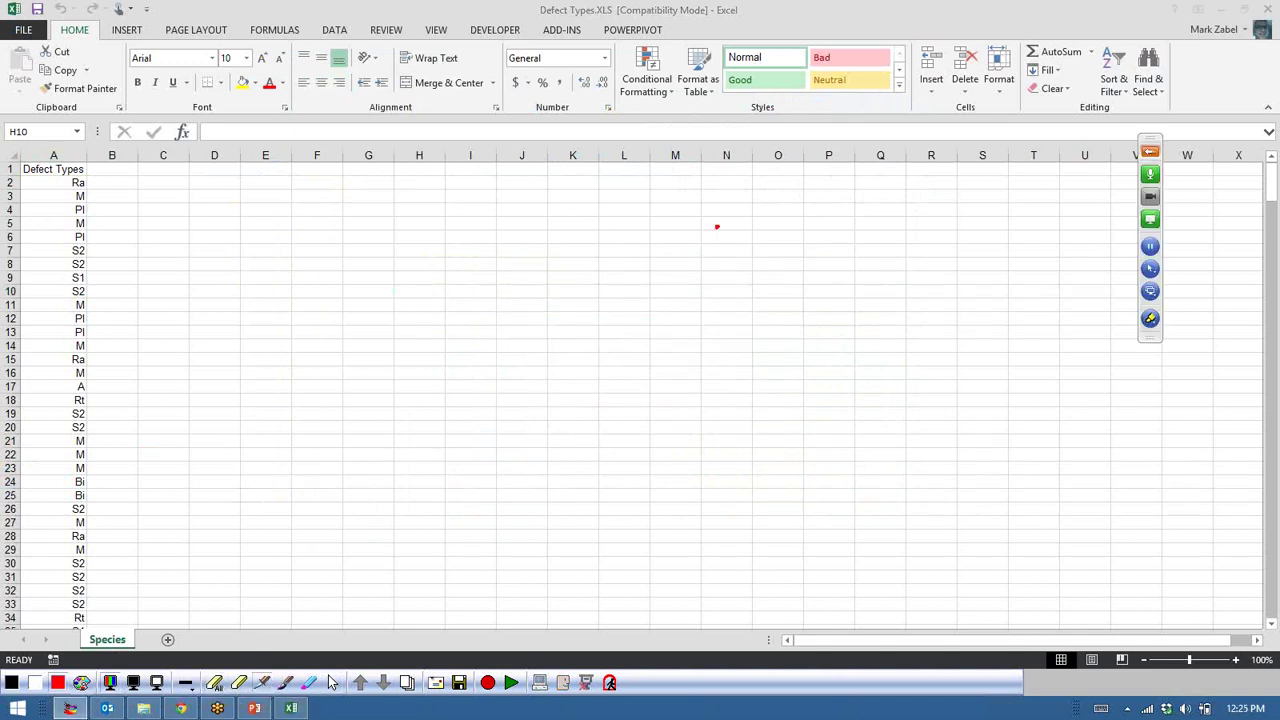
# - Annotate the sheet in red with a column outline, an arrow to "D.T" and a double-underlined "Cat", and leave drawing mode
pyautogui.moveTo(675, 204)
pyautogui.mouseDown()
pyautogui.moveTo(588, 215)
pyautogui.moveTo(731, 403)
pyautogui.moveTo(710, 222)
pyautogui.mouseUp()
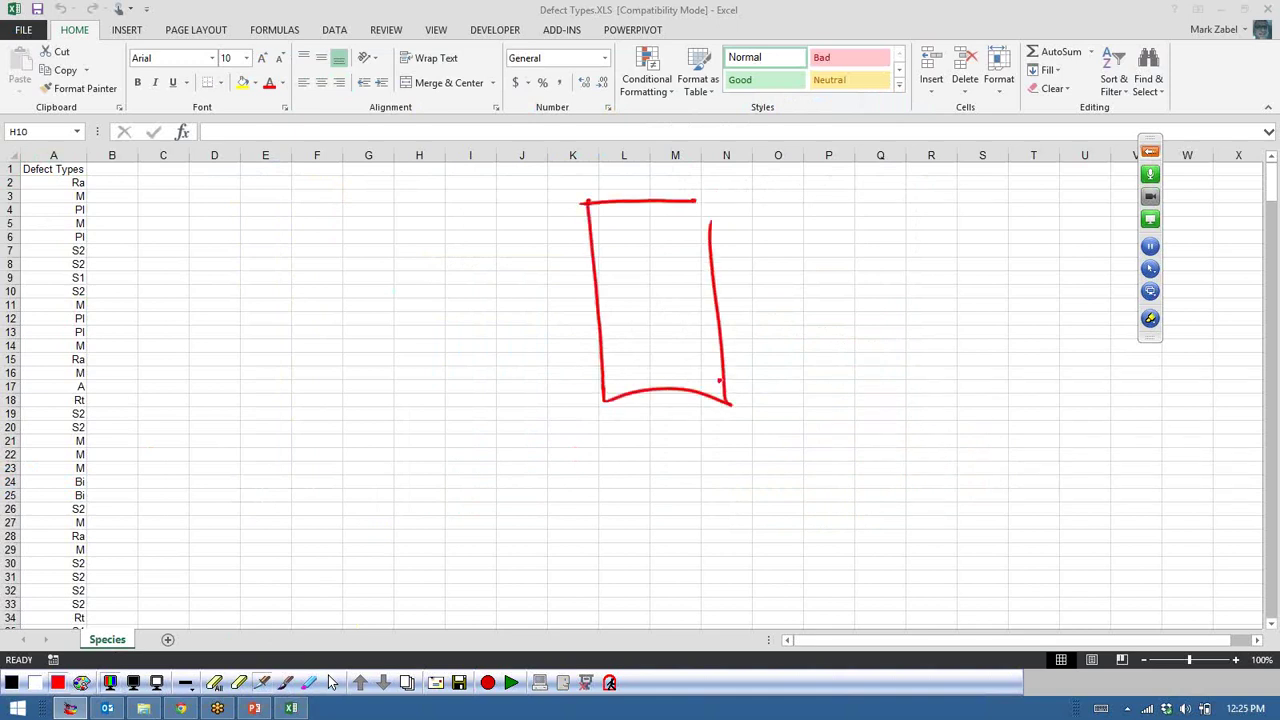
pyautogui.moveTo(750, 287); pyautogui.dragTo(831, 286)
pyautogui.moveTo(800, 266)
pyautogui.mouseDown()
pyautogui.moveTo(833, 282)
pyautogui.moveTo(822, 290)
pyautogui.moveTo(880, 297)
pyautogui.mouseUp()
pyautogui.moveTo(872, 260); pyautogui.dragTo(890, 296)
pyautogui.click(914, 292)
pyautogui.moveTo(936, 258)
pyautogui.mouseDown()
pyautogui.moveTo(938, 296)
pyautogui.moveTo(958, 260)
pyautogui.mouseUp()
pyautogui.moveTo(942, 340)
pyautogui.mouseDown()
pyautogui.moveTo(946, 382)
pyautogui.moveTo(972, 376)
pyautogui.mouseUp()
pyautogui.moveTo(984, 338)
pyautogui.mouseDown()
pyautogui.moveTo(986, 374)
pyautogui.moveTo(1000, 346)
pyautogui.mouseUp()
pyautogui.moveTo(924, 422)
pyautogui.mouseDown()
pyautogui.moveTo(1010, 403)
pyautogui.moveTo(976, 430)
pyautogui.moveTo(1034, 401)
pyautogui.mouseUp()
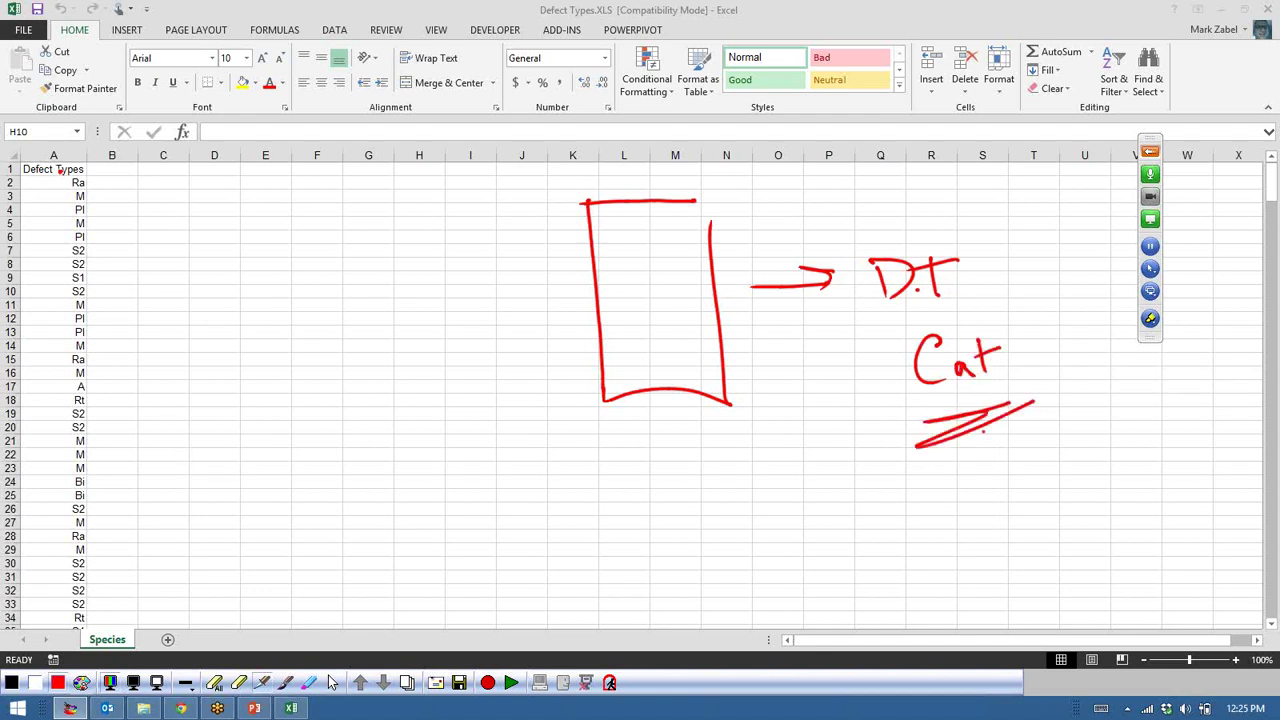
pyautogui.click(333, 684)
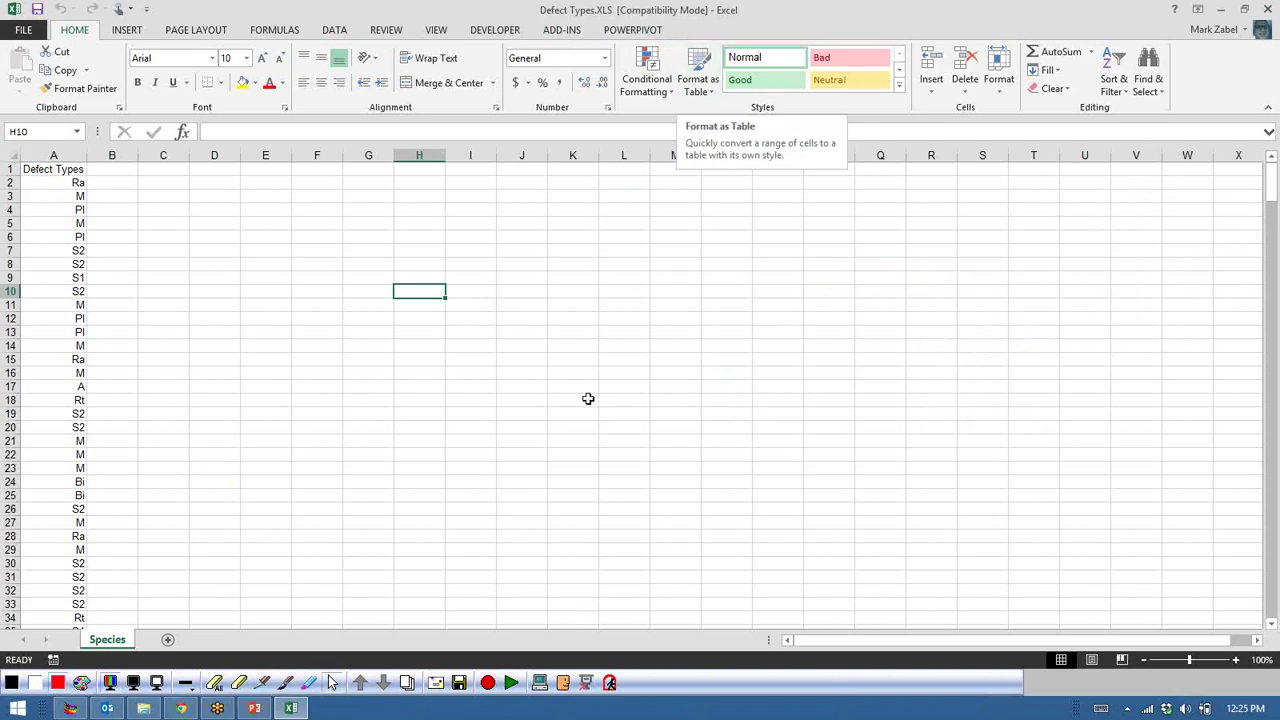
# - Minimize the Defect Types workbook and load the XLStatistics add-in into Excel by launching XLS6 from the desktop
pyautogui.click(1221, 9)
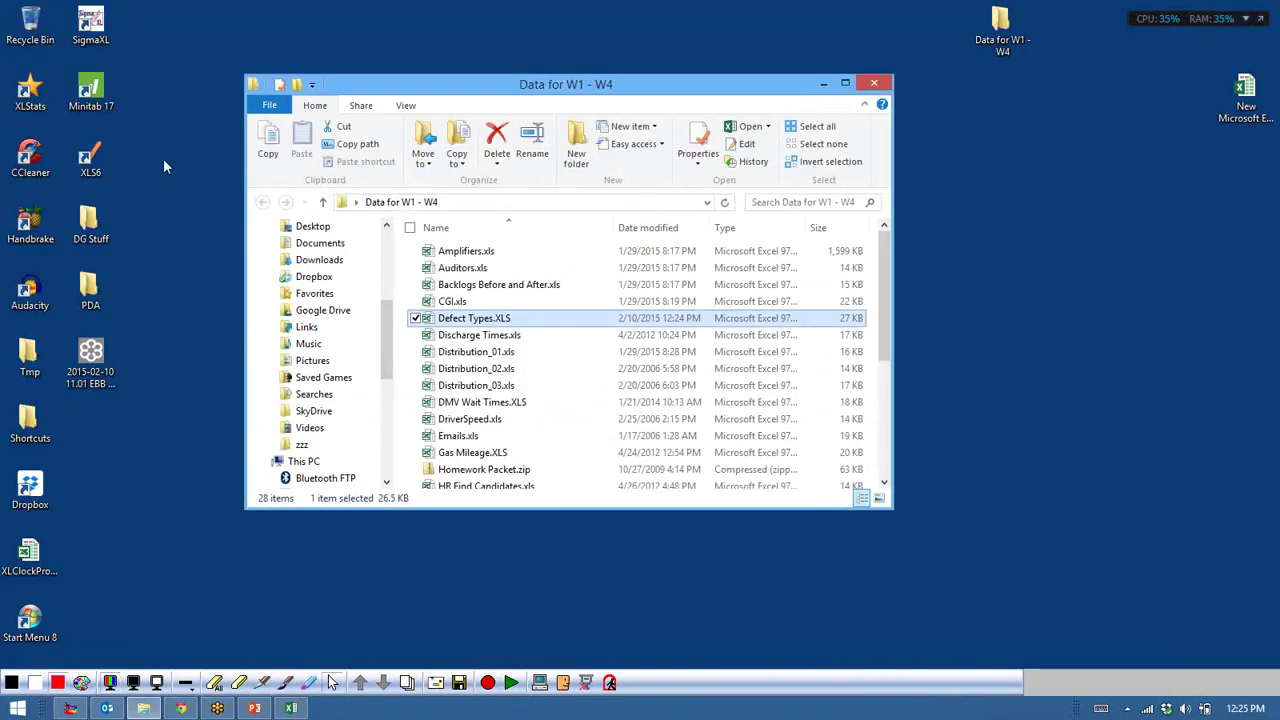
pyautogui.doubleClick(90, 165)
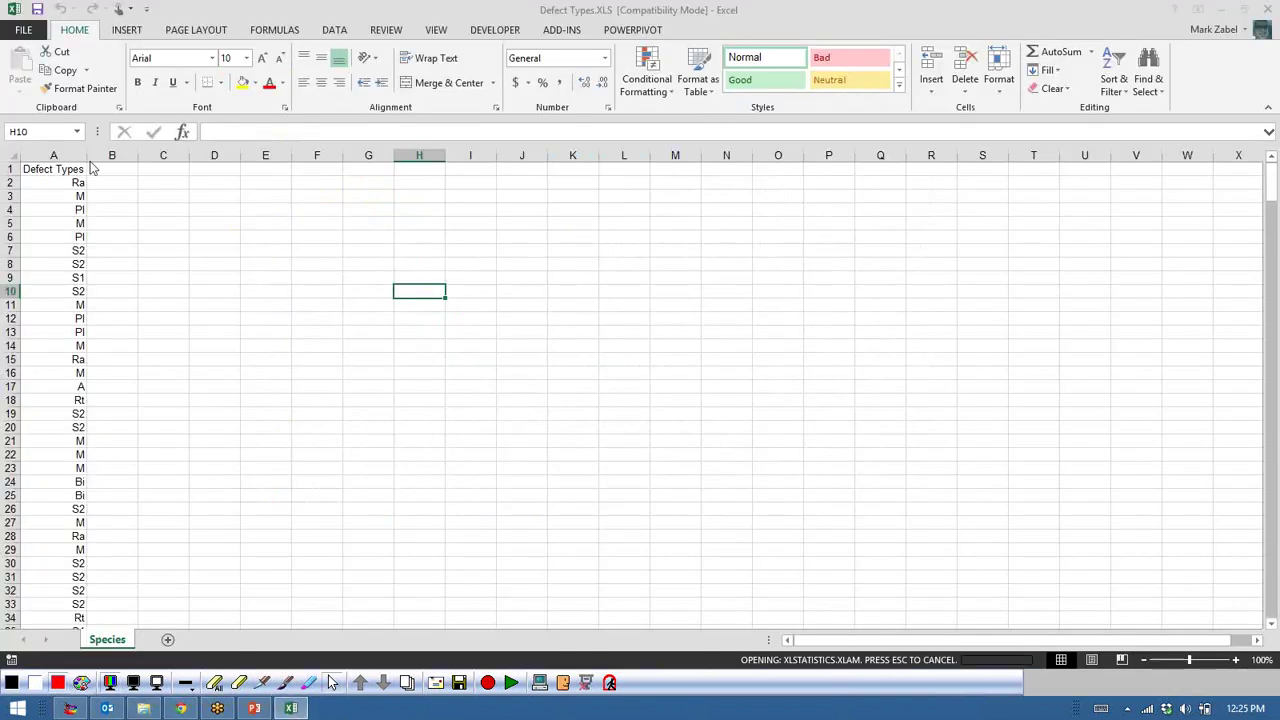
pyautogui.click(664, 429)
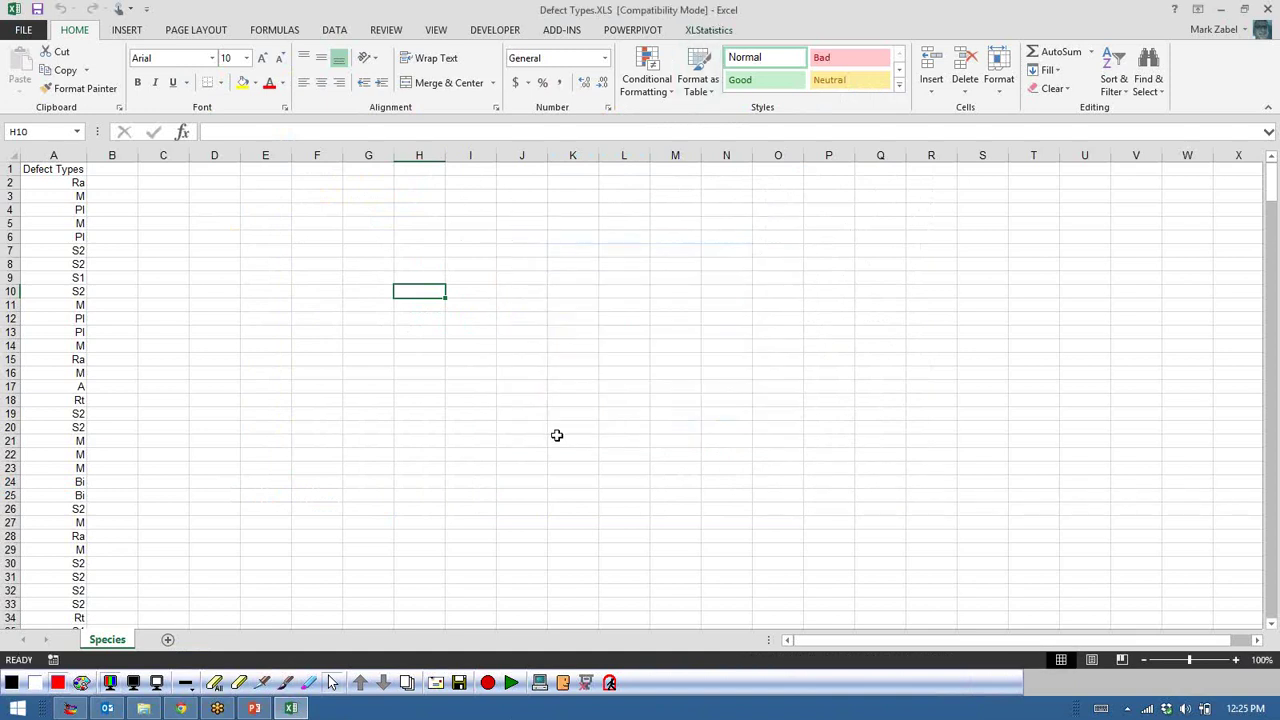
# - Run the XLStatistics 1Cat analysis on the whole Defect Types column
pyautogui.click(709, 32)
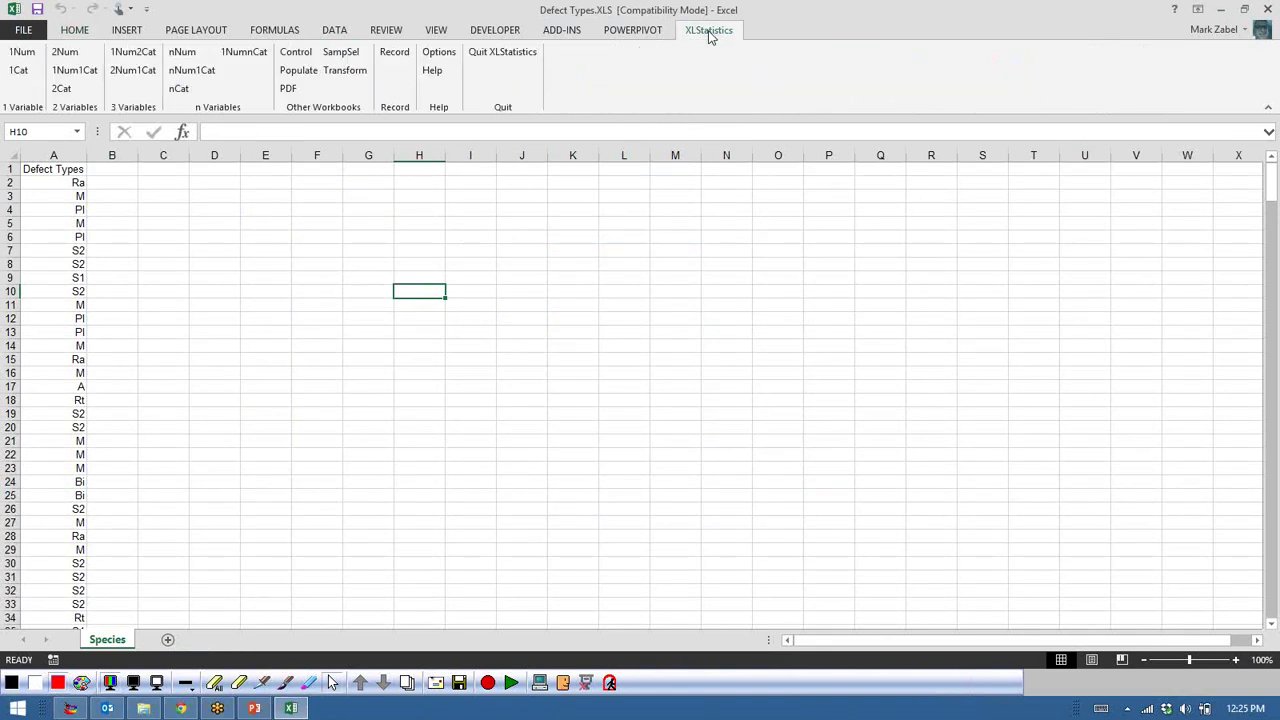
pyautogui.click(47, 148)
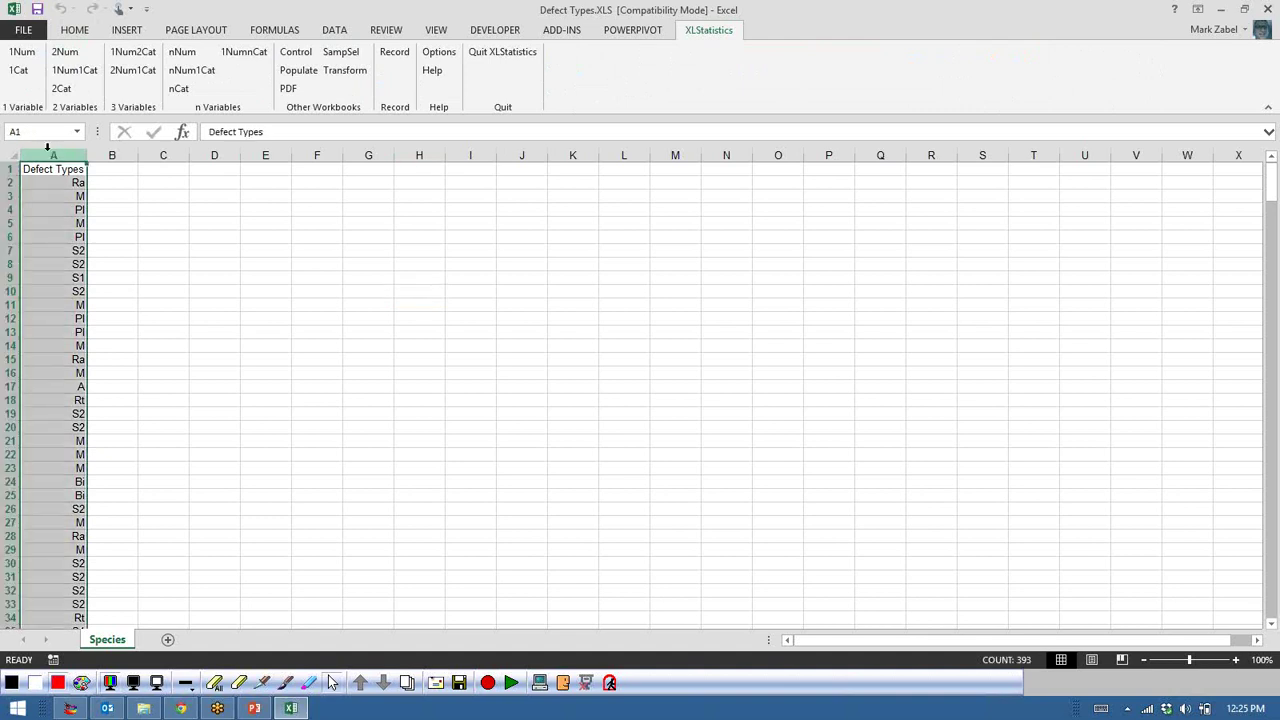
pyautogui.click(20, 70)
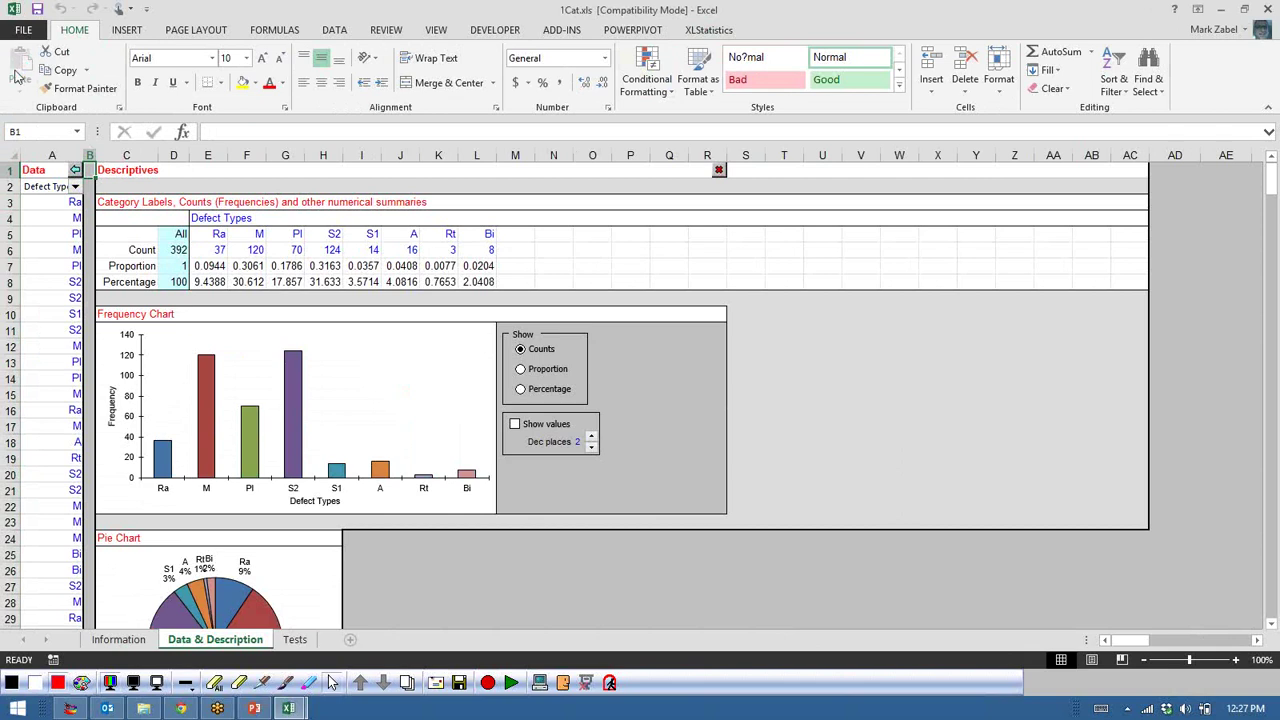
# - Show the Frequency Chart as percentages and display the bar values with 0 decimal places
pyautogui.click(521, 390)
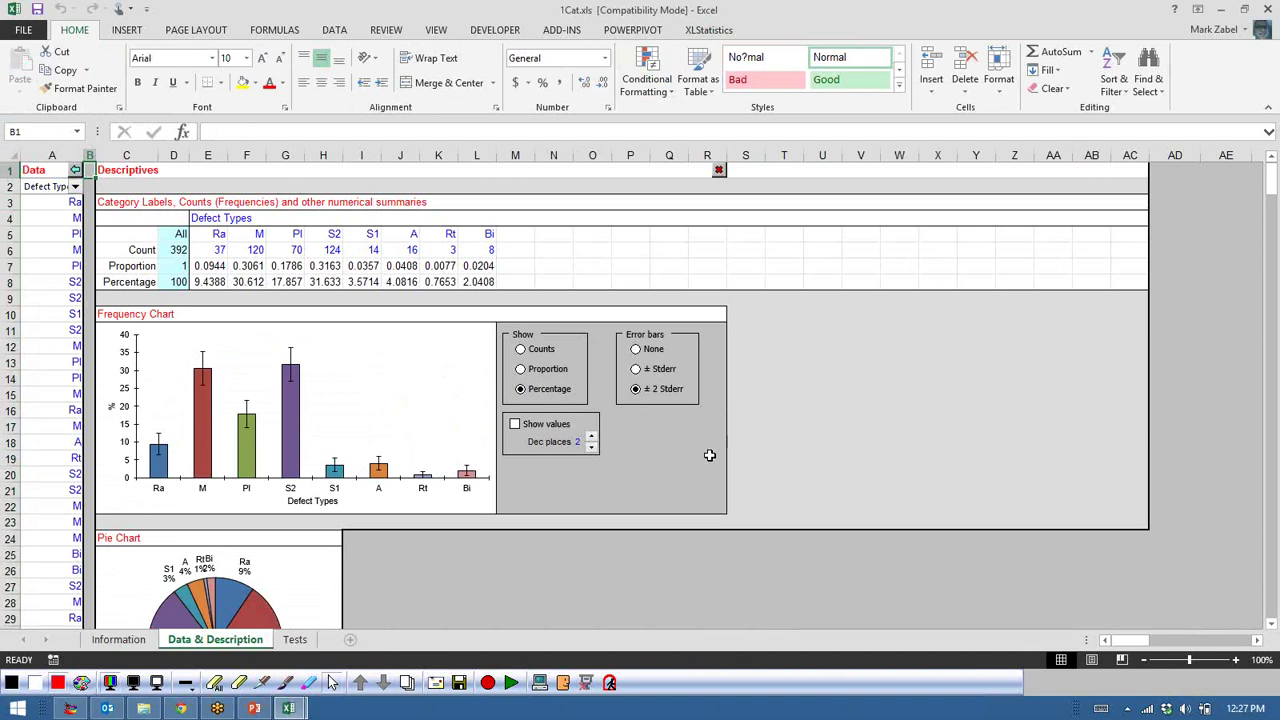
pyautogui.click(515, 425)
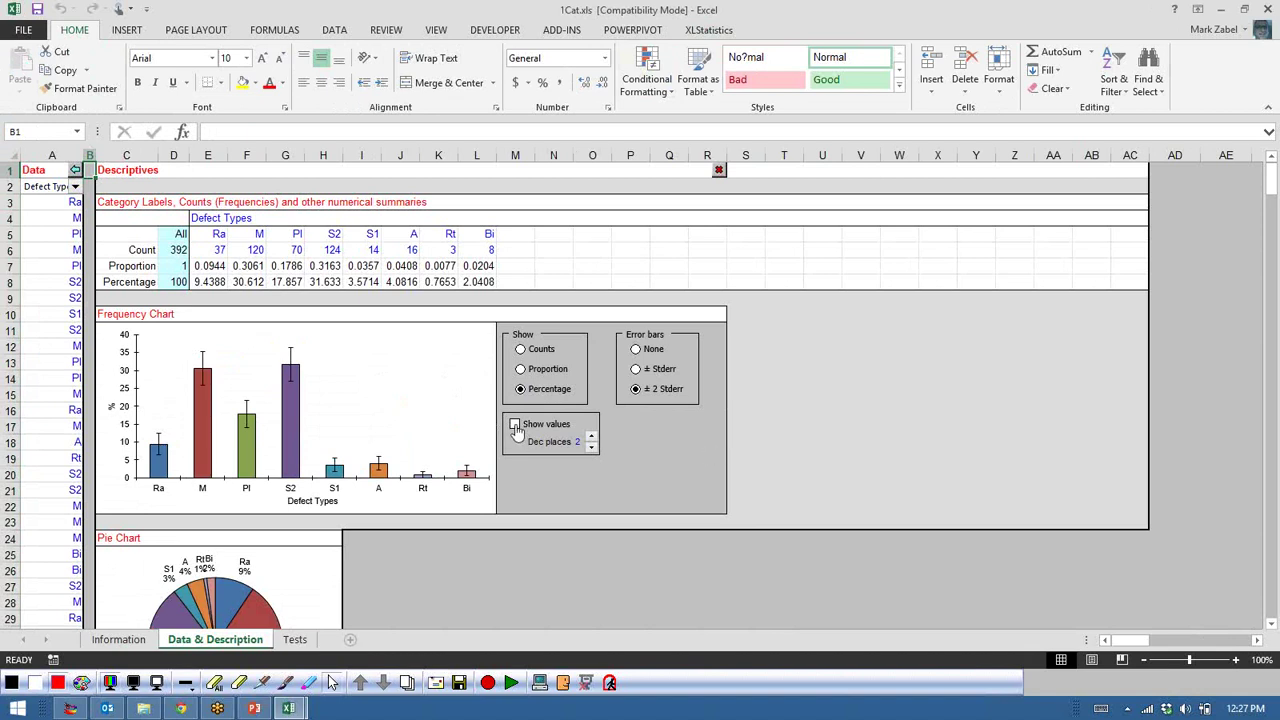
pyautogui.click(591, 448)
pyautogui.click(591, 448)
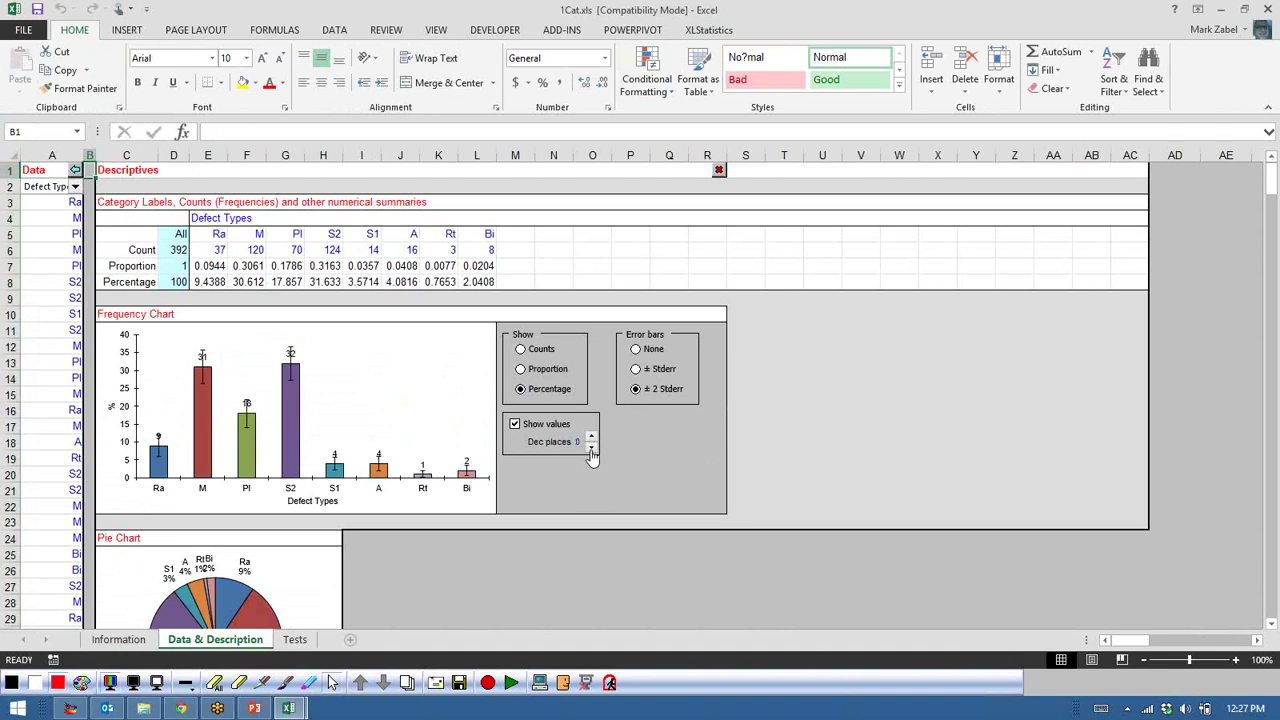
# - Hide the Frequency Chart's bar values and switch its error bars to None and back to ± 2 Stderr
pyautogui.click(635, 349)
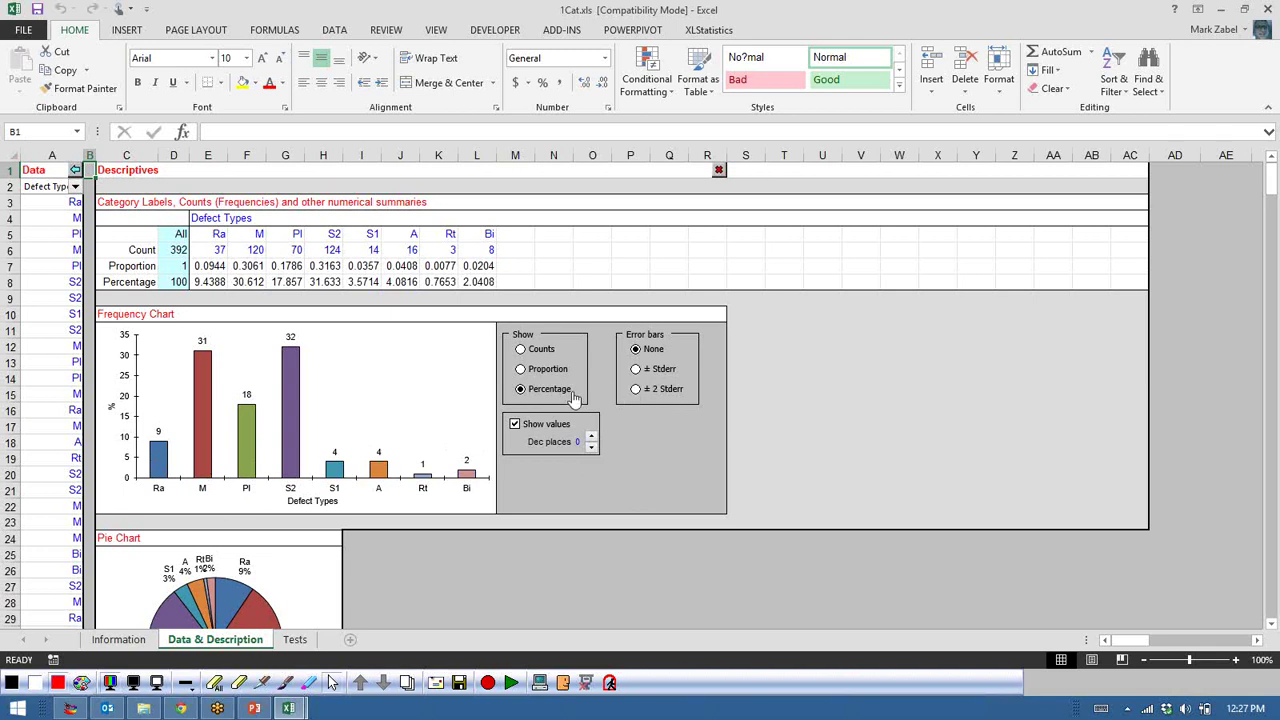
pyautogui.click(514, 424)
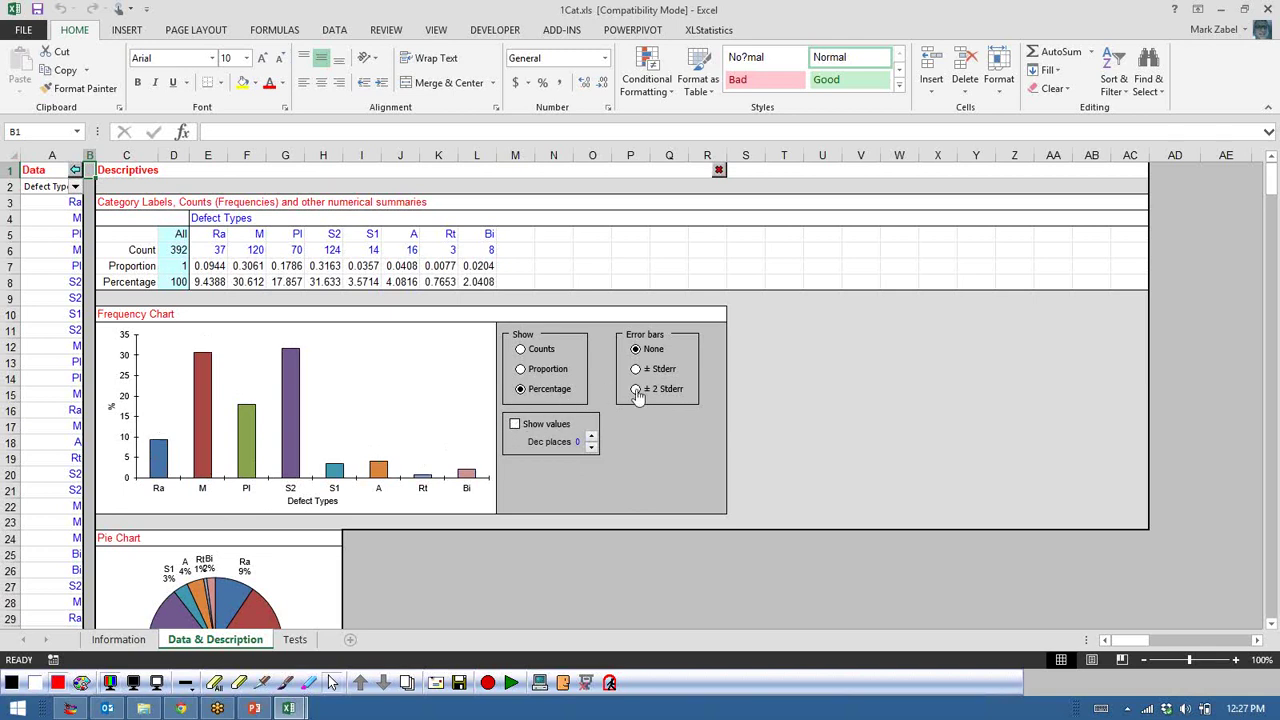
pyautogui.click(636, 389)
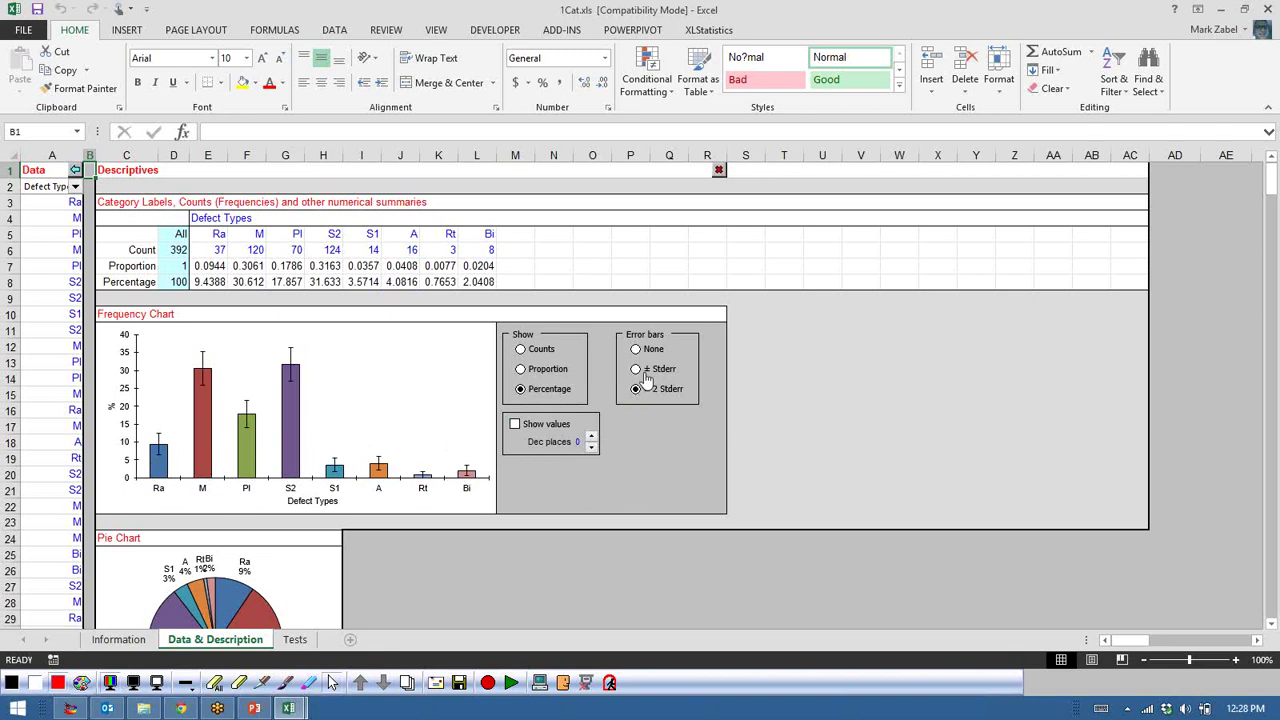
# - Examine the defect type slices of the Pie Chart, including S2 and M, and return to the numerical summaries and Frequency Chart
pyautogui.click(1267, 542)
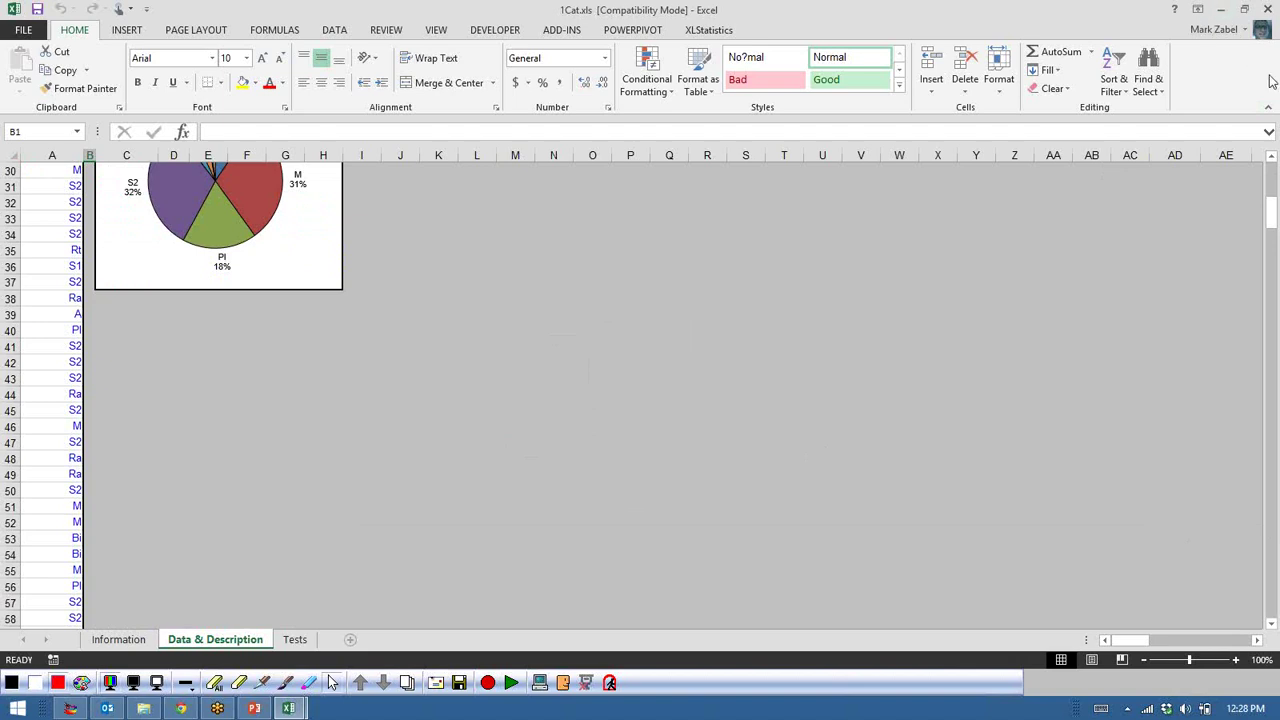
pyautogui.click(1272, 158)
pyautogui.moveTo(1272, 158); pyautogui.dragTo(1272, 158)
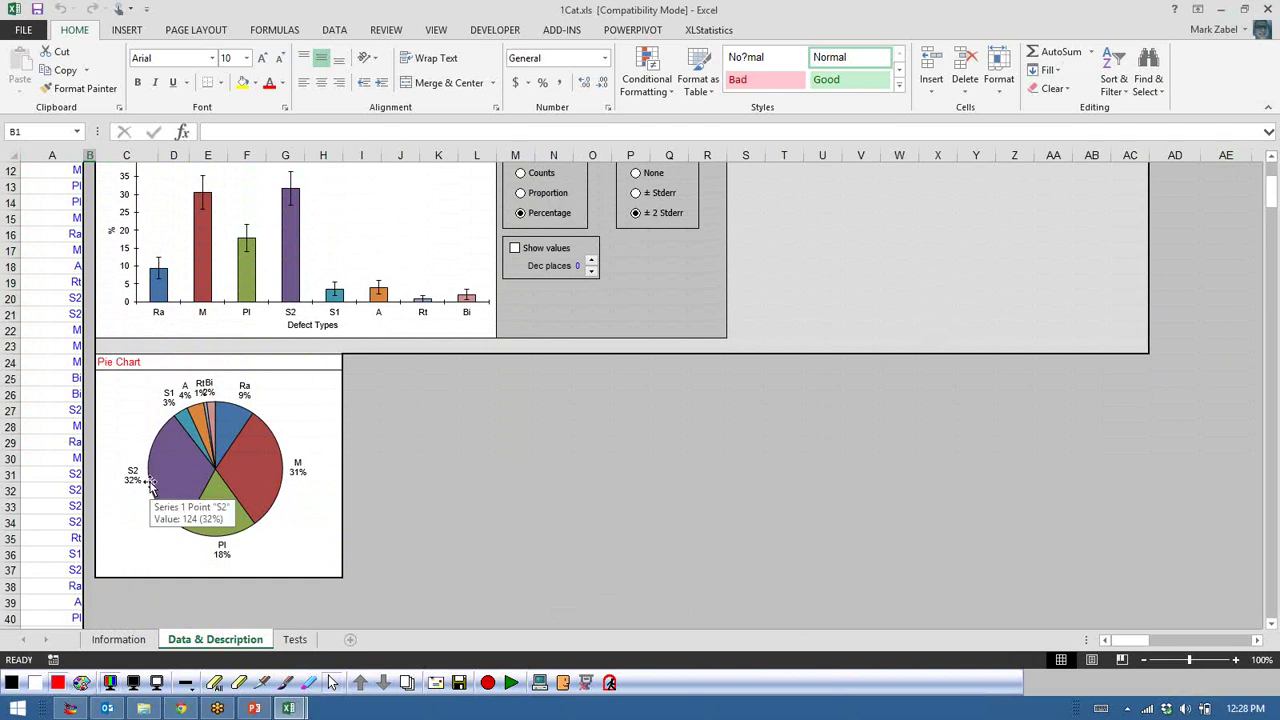
pyautogui.moveTo(276, 482)
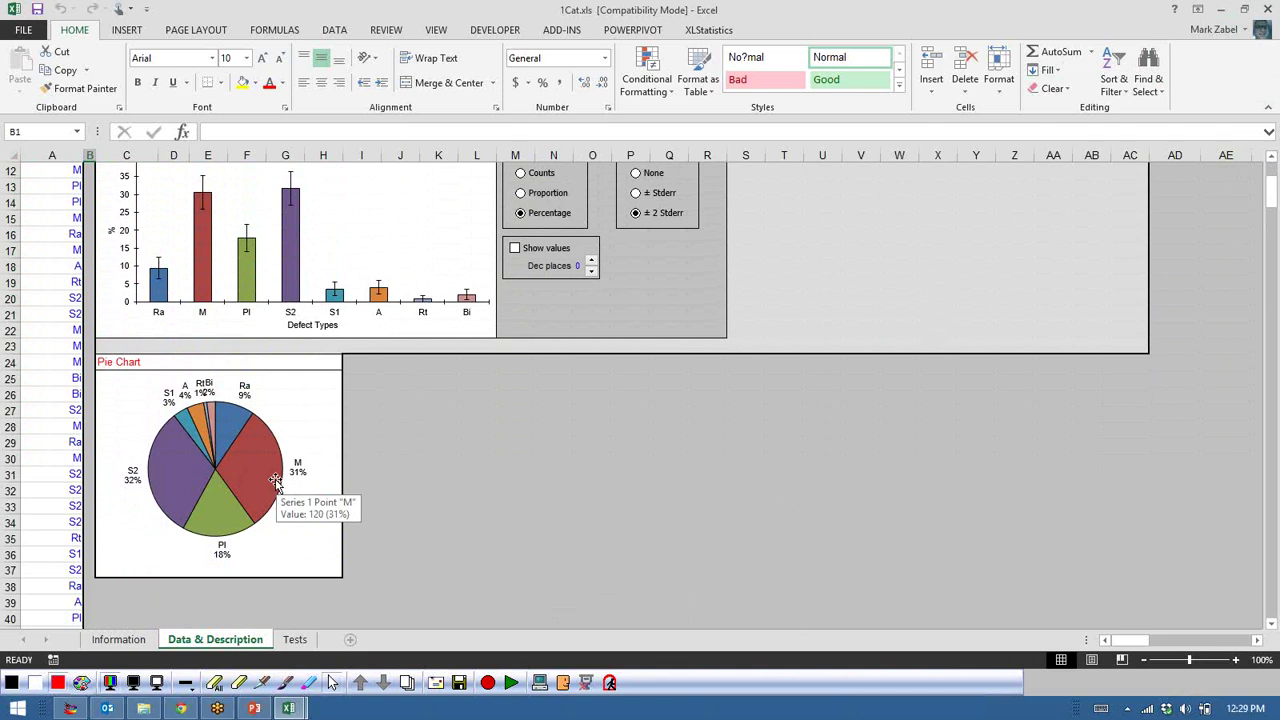
pyautogui.moveTo(183, 523)
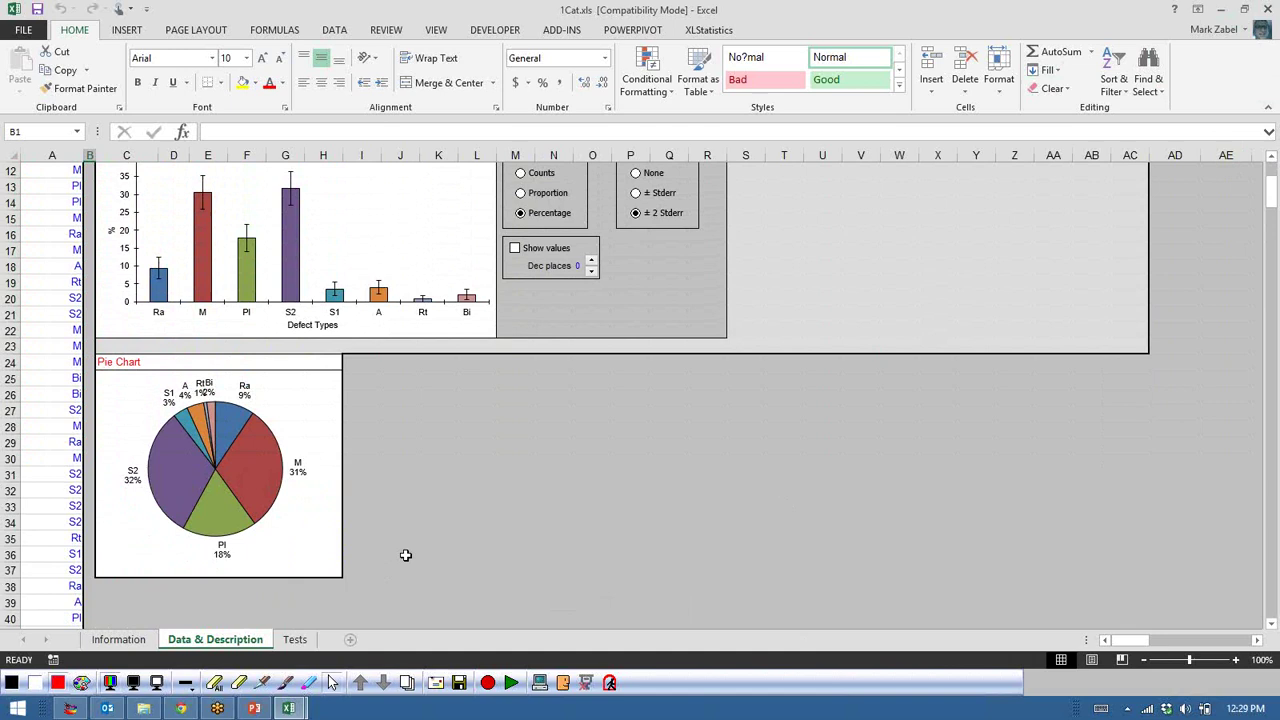
pyautogui.click(478, 477)
pyautogui.scroll(4, 481, 500)
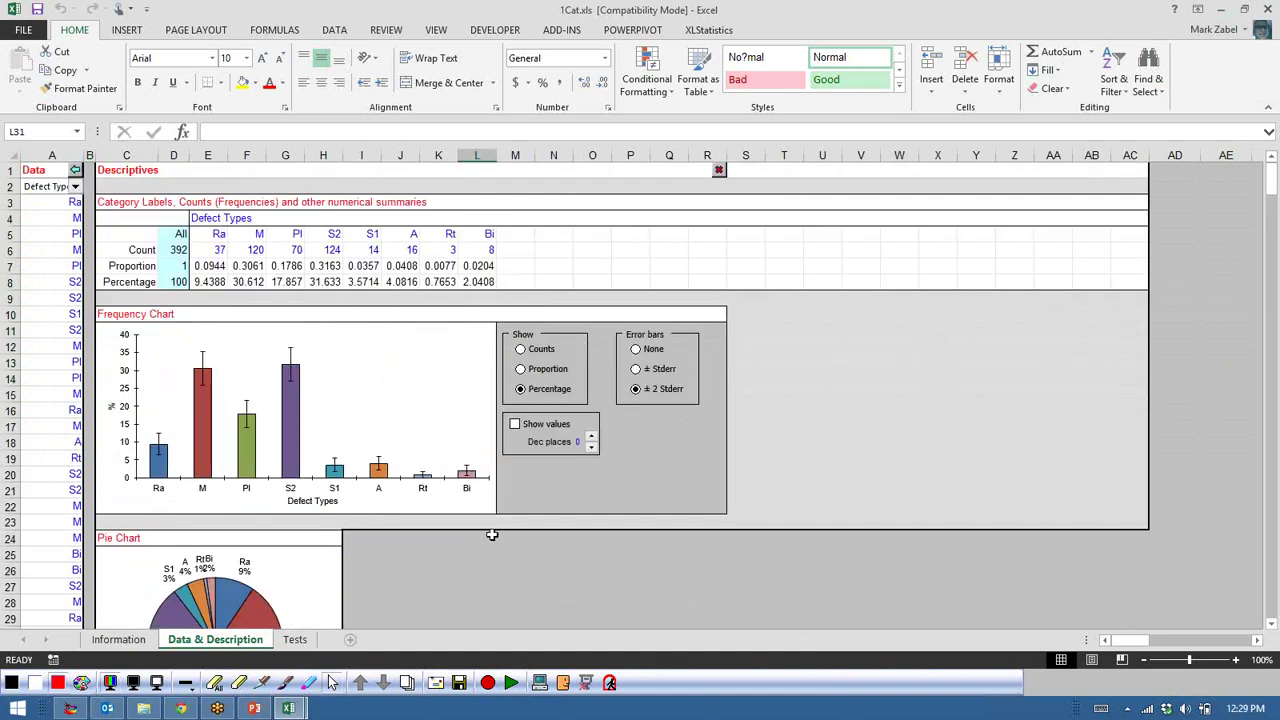
pyautogui.scroll(-1, 492, 535)
pyautogui.scroll(1, 492, 535)
pyautogui.click(808, 378)
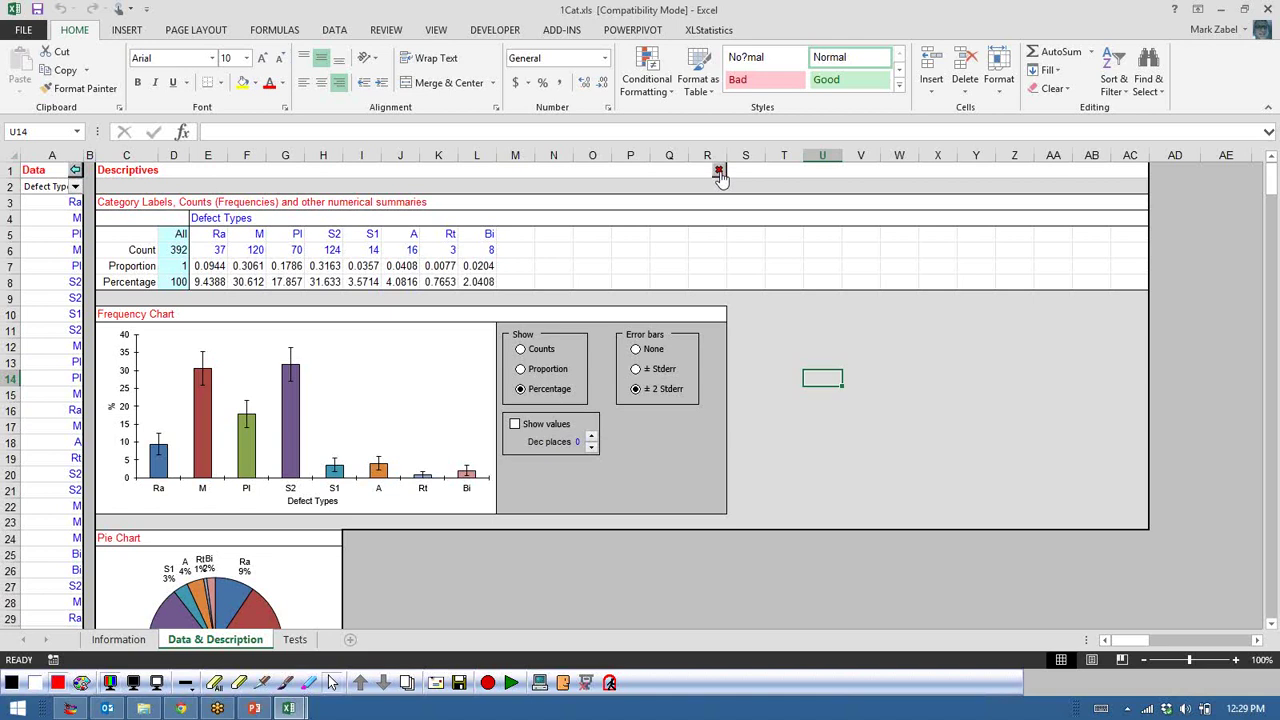
# - Record the range C3:L22, holding the category summaries and Frequency Chart, with the XLStatistics Record command
pyautogui.scroll(-2, 555, 574)
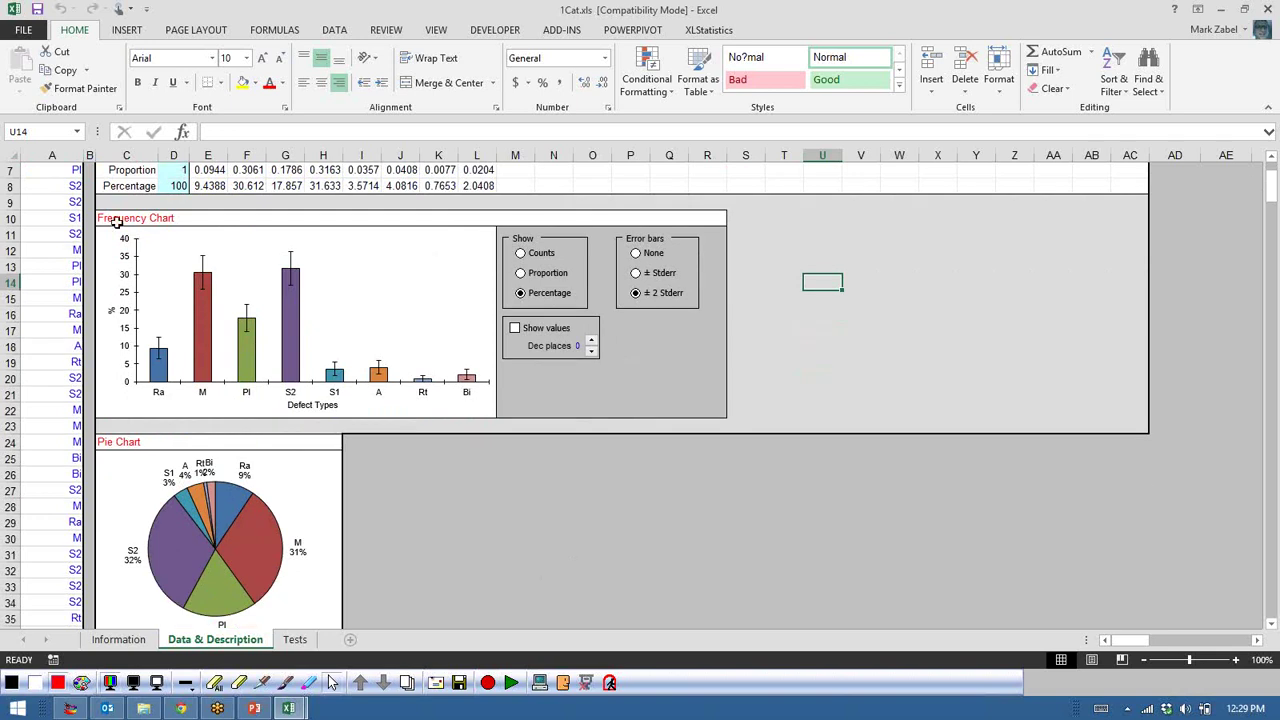
pyautogui.scroll(2, 115, 222)
pyautogui.moveTo(105, 202); pyautogui.dragTo(483, 494)
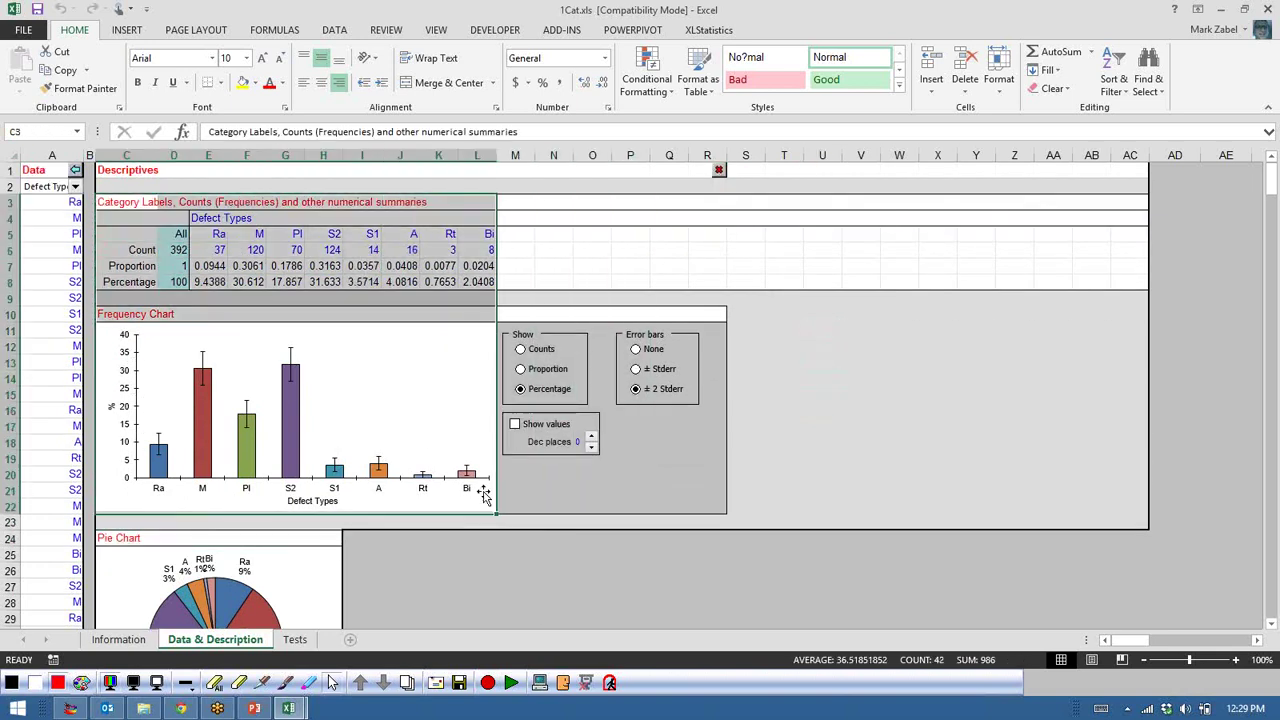
pyautogui.click(708, 30)
pyautogui.click(394, 55)
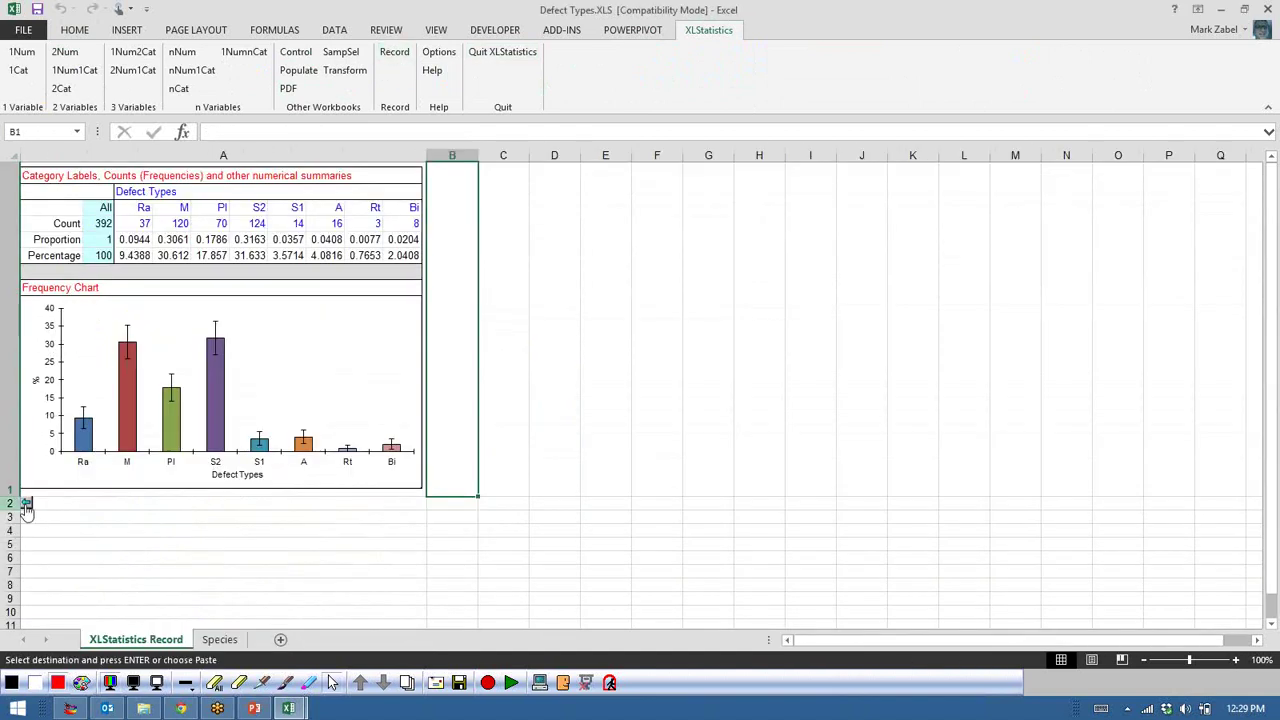
# - Compare the Species data sheet with the XLStatistics Record sheet in Defect Types.XLS
pyautogui.click(219, 639)
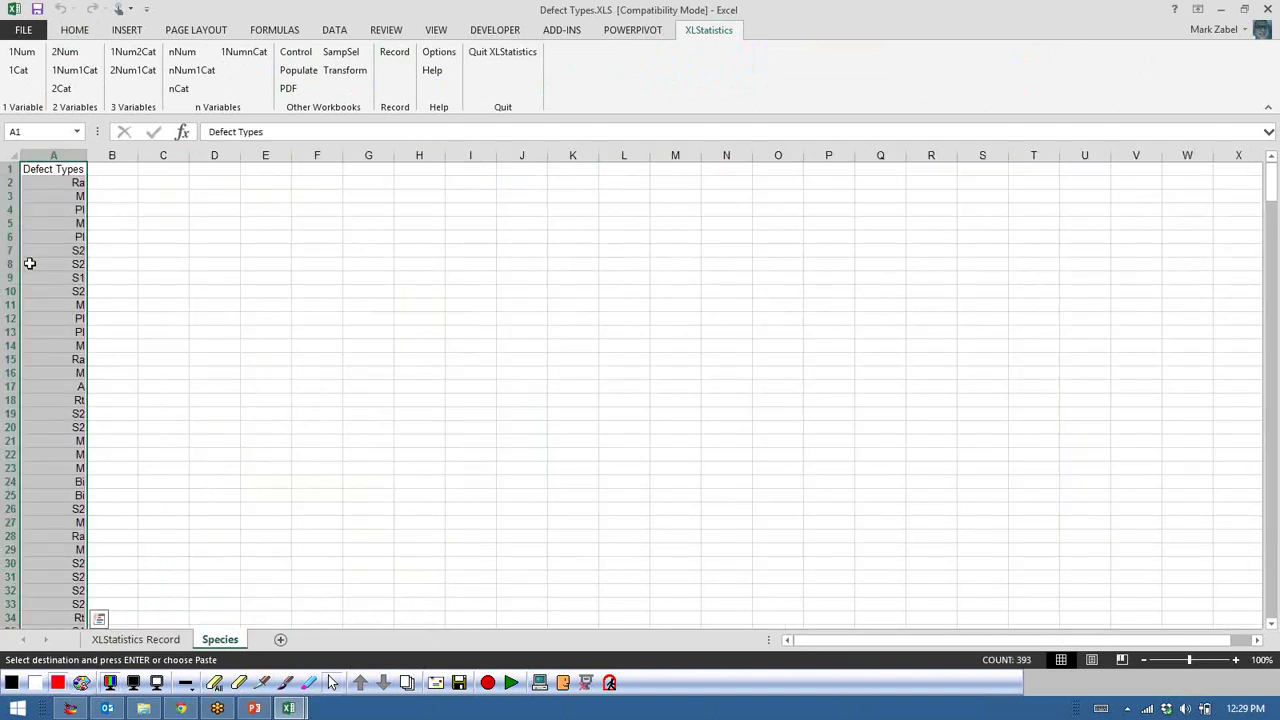
pyautogui.click(168, 639)
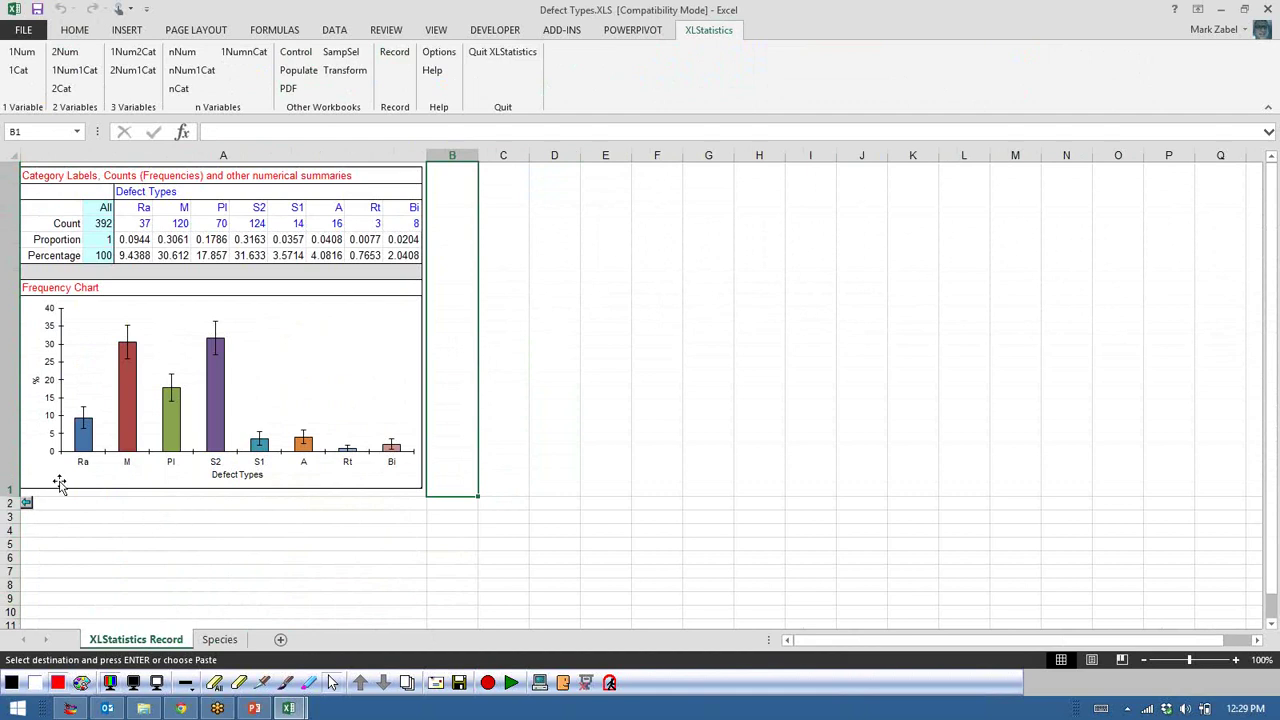
# - Return from the XLStatistics Record sheet to the 1Cat analysis and close the analysis workbook
pyautogui.click(26, 503)
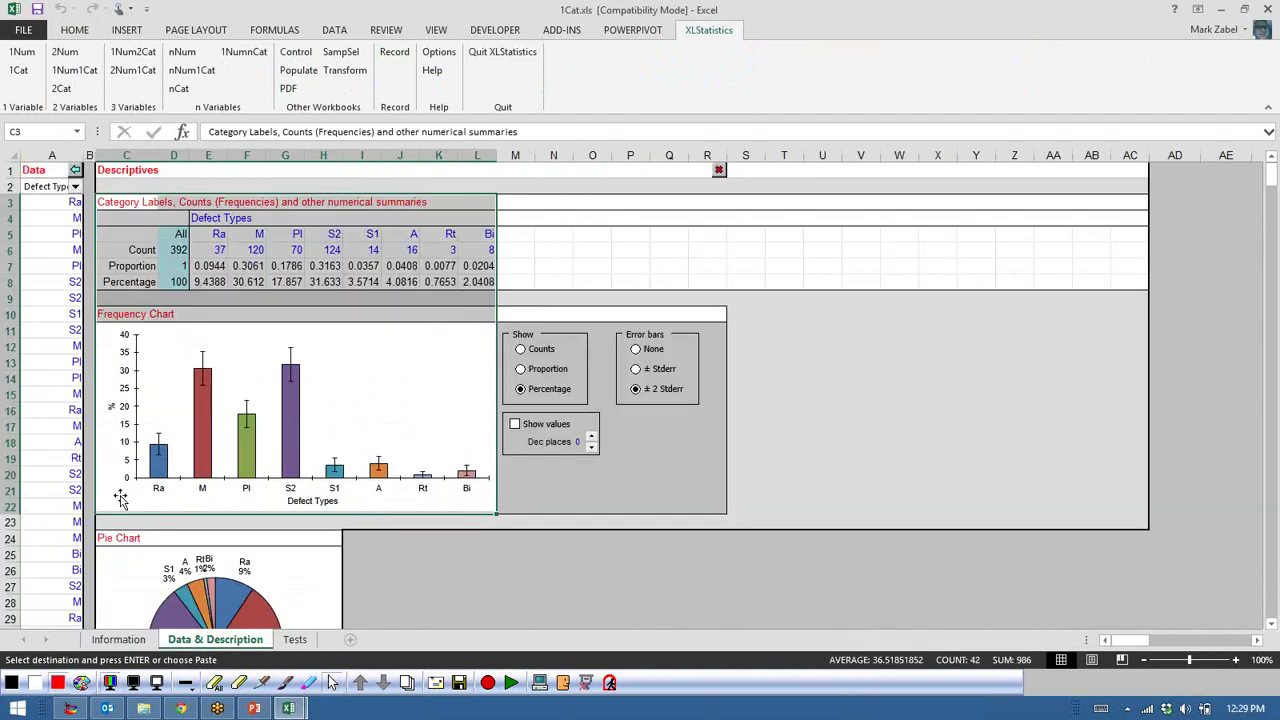
pyautogui.click(719, 172)
pyautogui.click(605, 383)
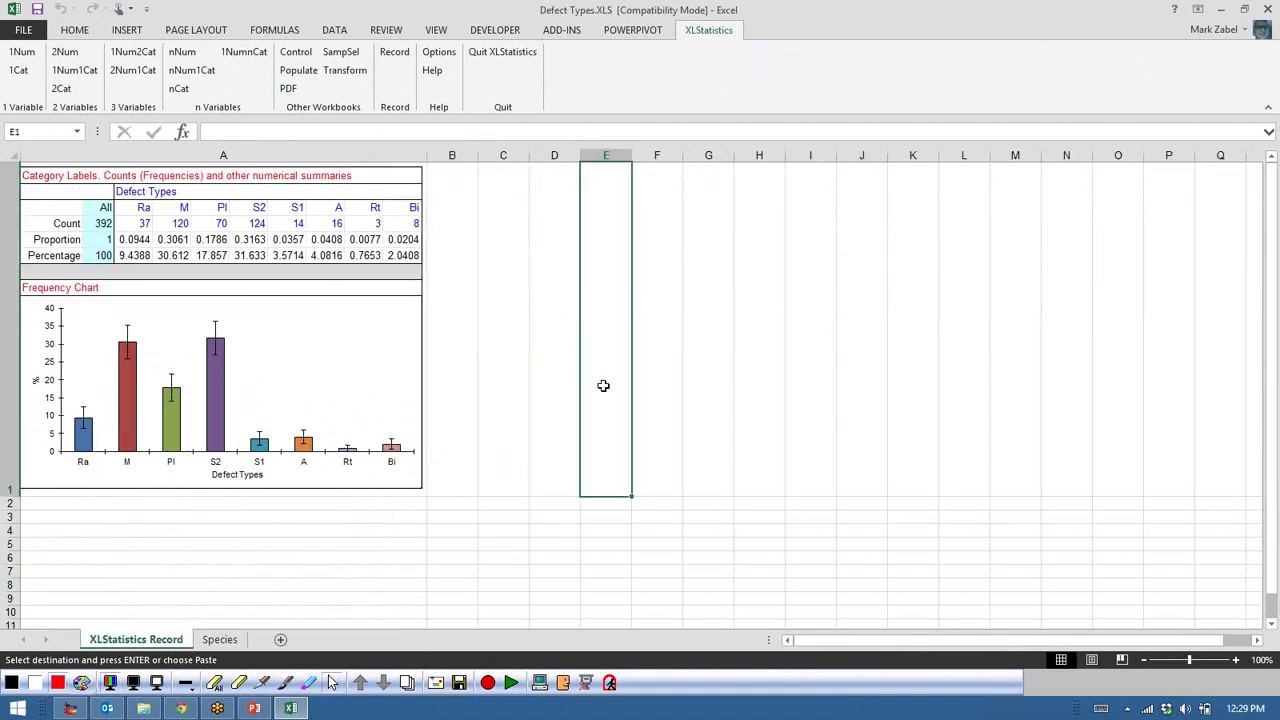
# - Switch to the Week 3 PowerPoint presentation and show slide 28, Recap: One Variable Analysis, in Reading View
pyautogui.click(524, 569)
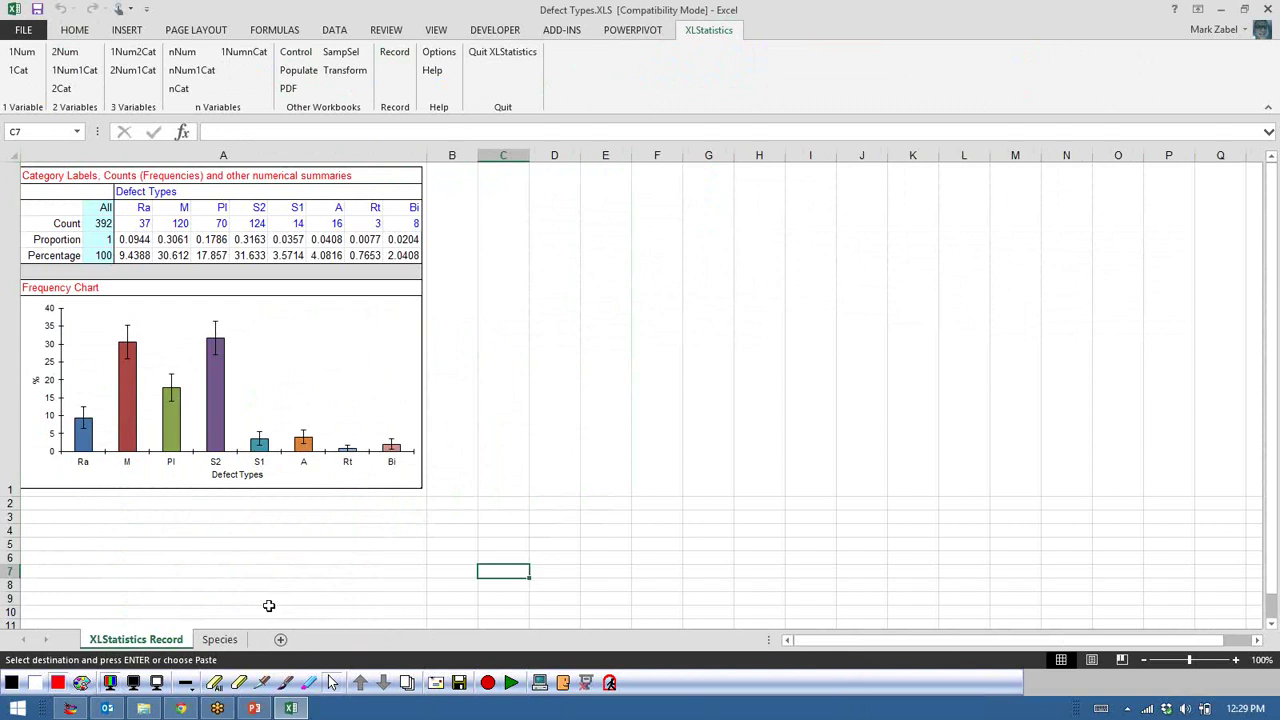
pyautogui.click(254, 708)
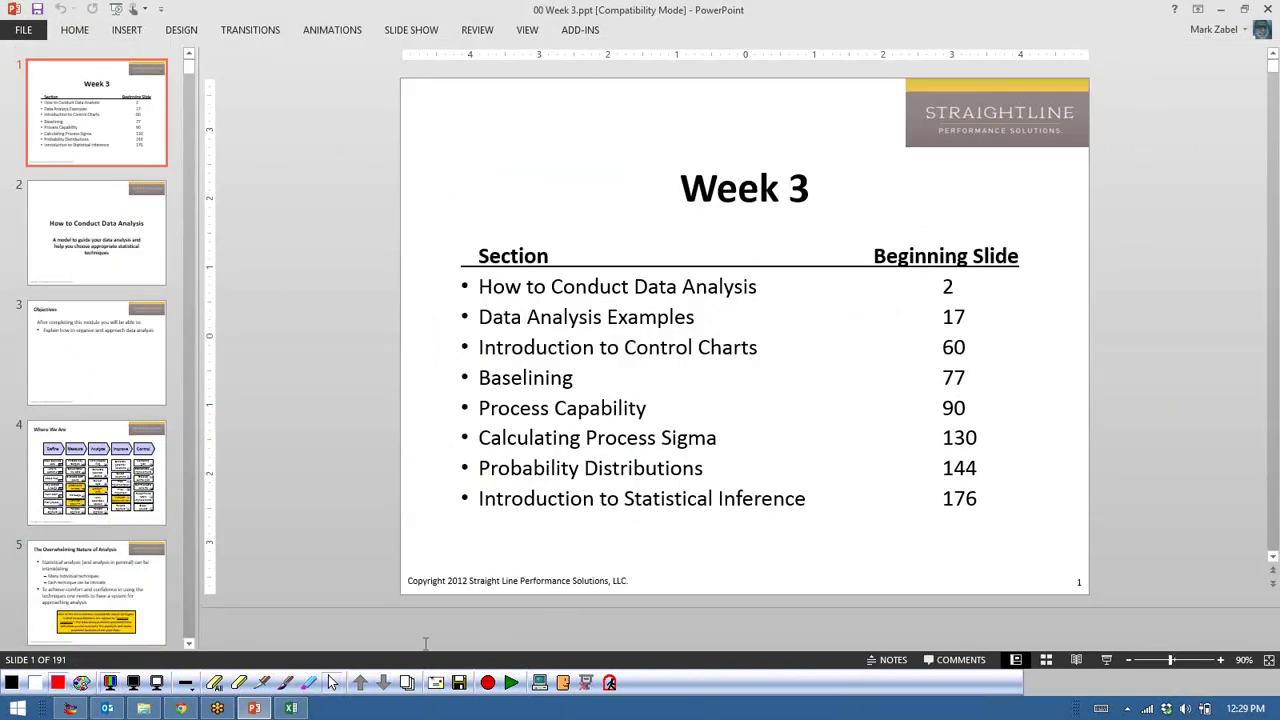
pyautogui.click(1076, 659)
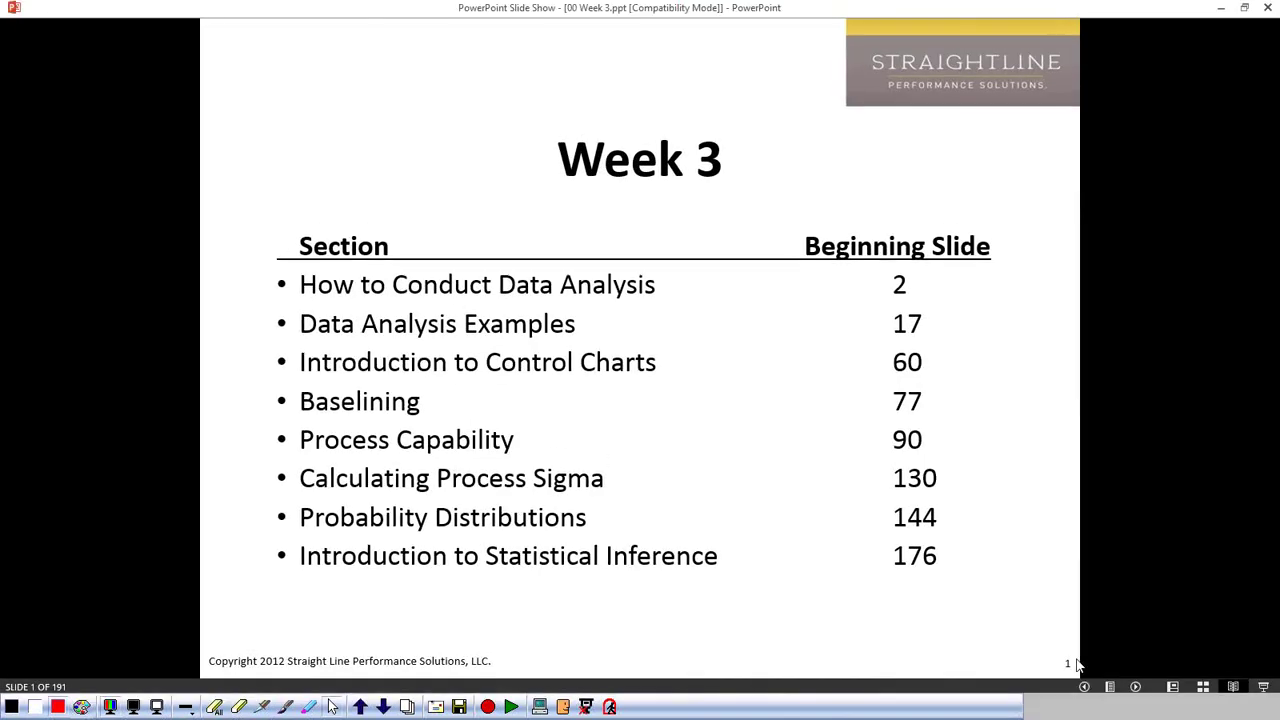
pyautogui.press('3')
pyautogui.press('0')
pyautogui.press('Return')
pyautogui.press('Left')
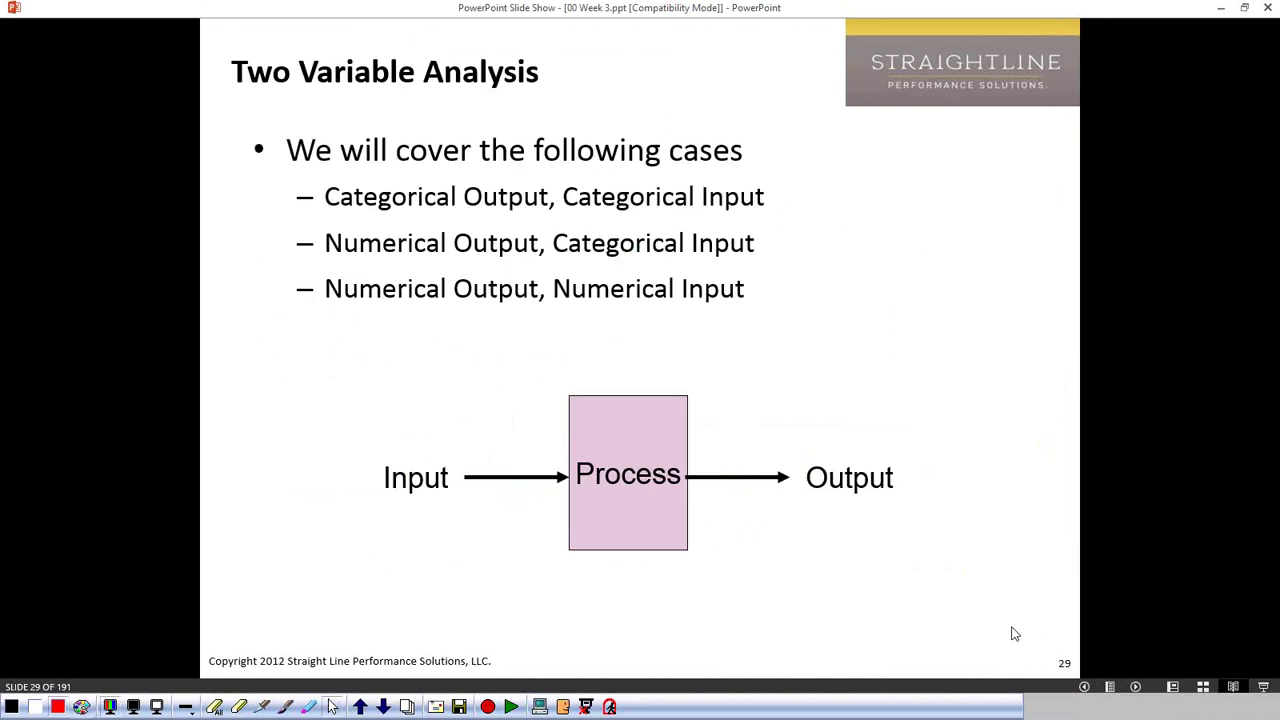
pyautogui.press('Left')
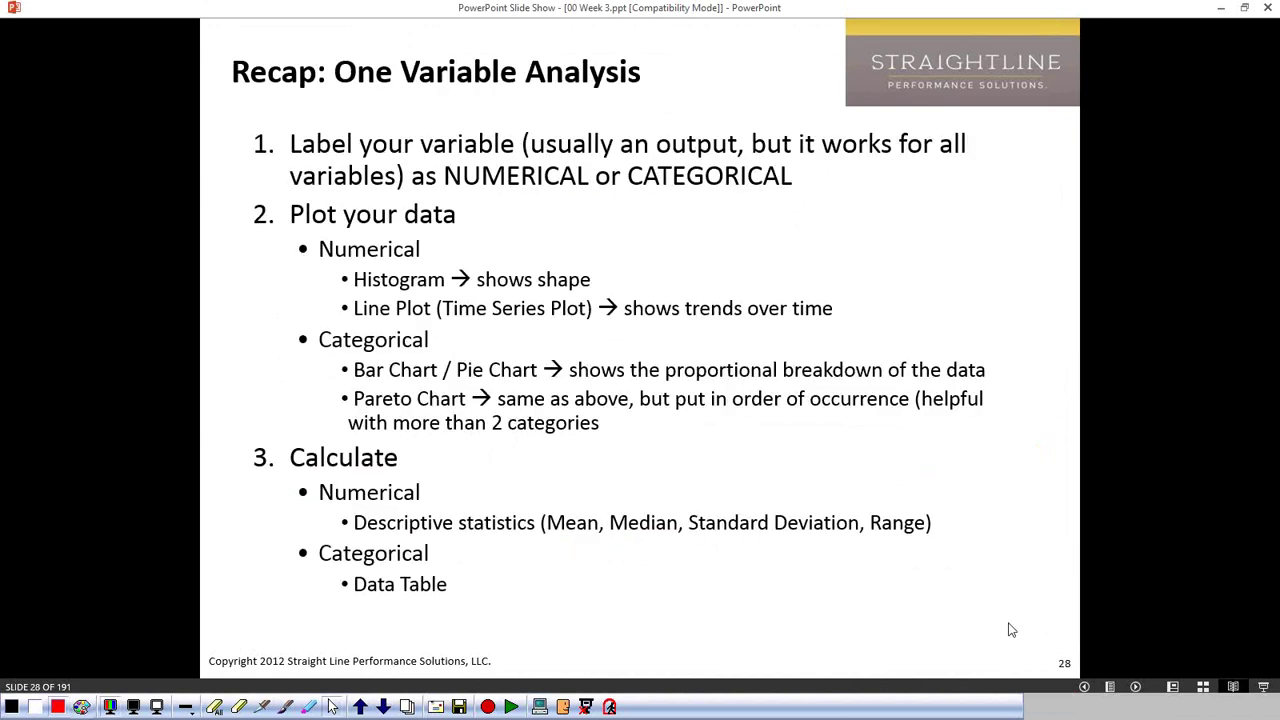
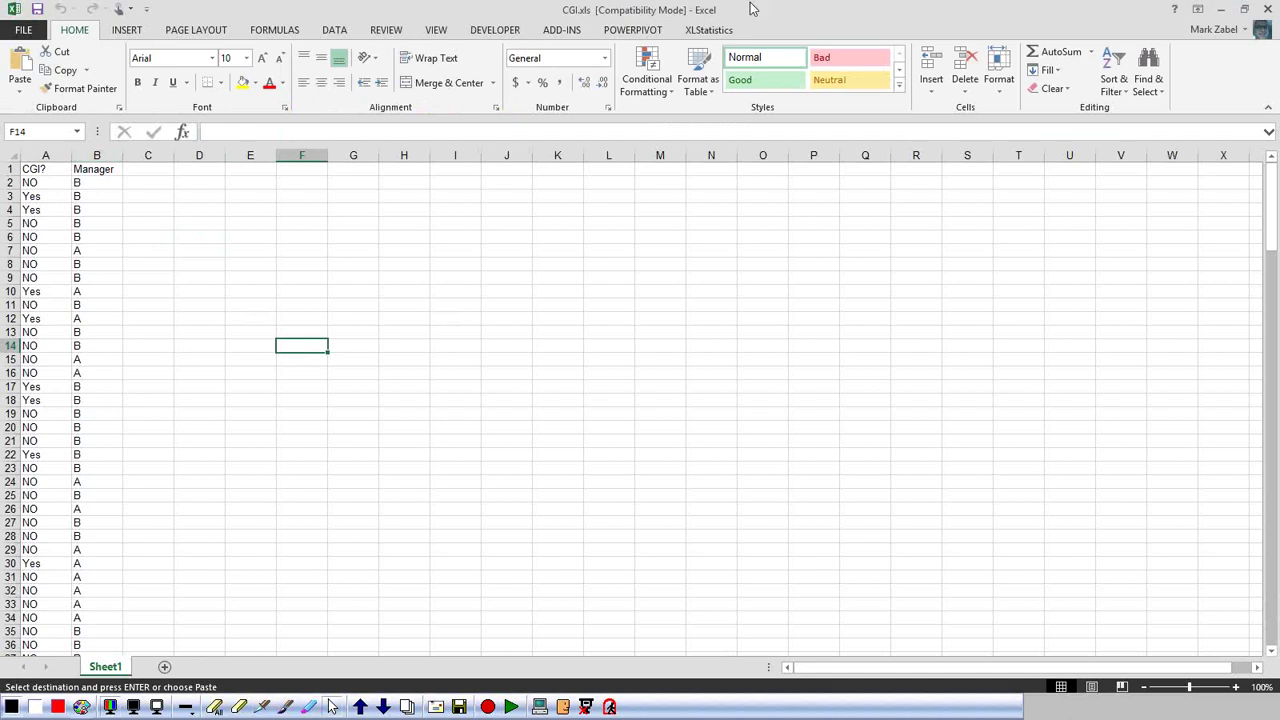
# - Run the XLStatistics 2Cat analysis on the CGI? and Manager columns of CGI.xls
pyautogui.click(708, 29)
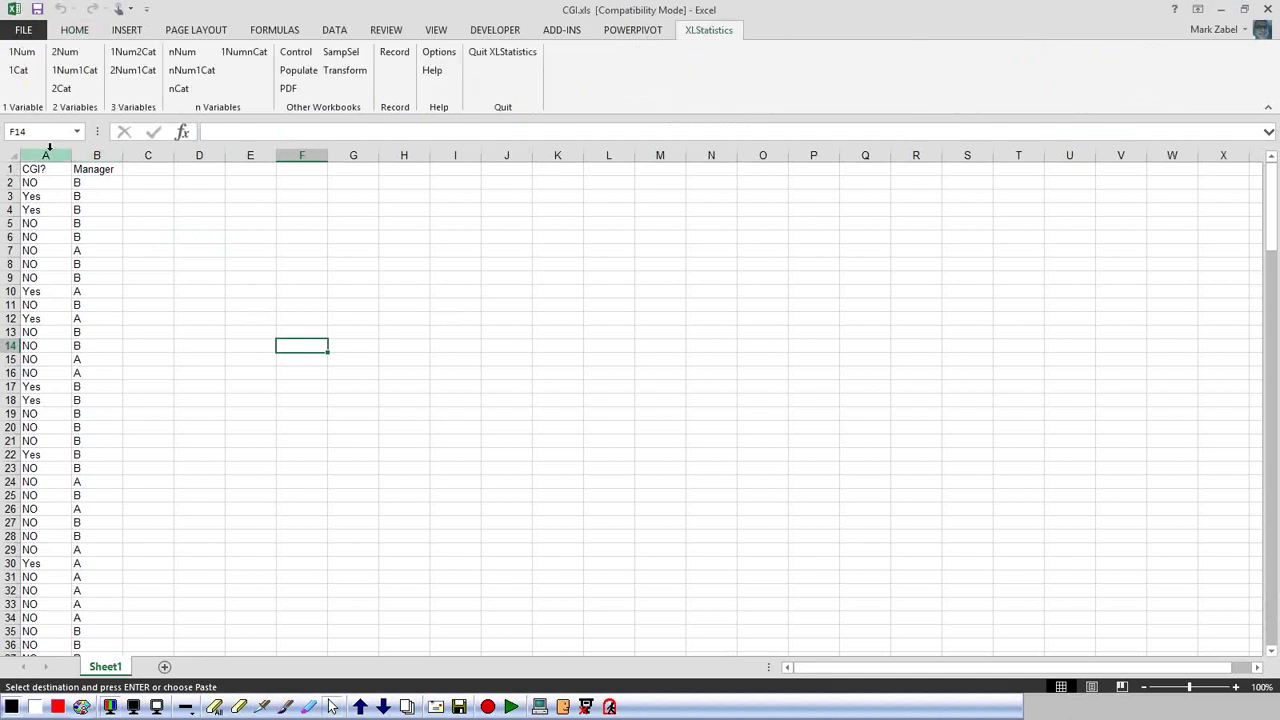
pyautogui.moveTo(45, 156); pyautogui.dragTo(97, 156)
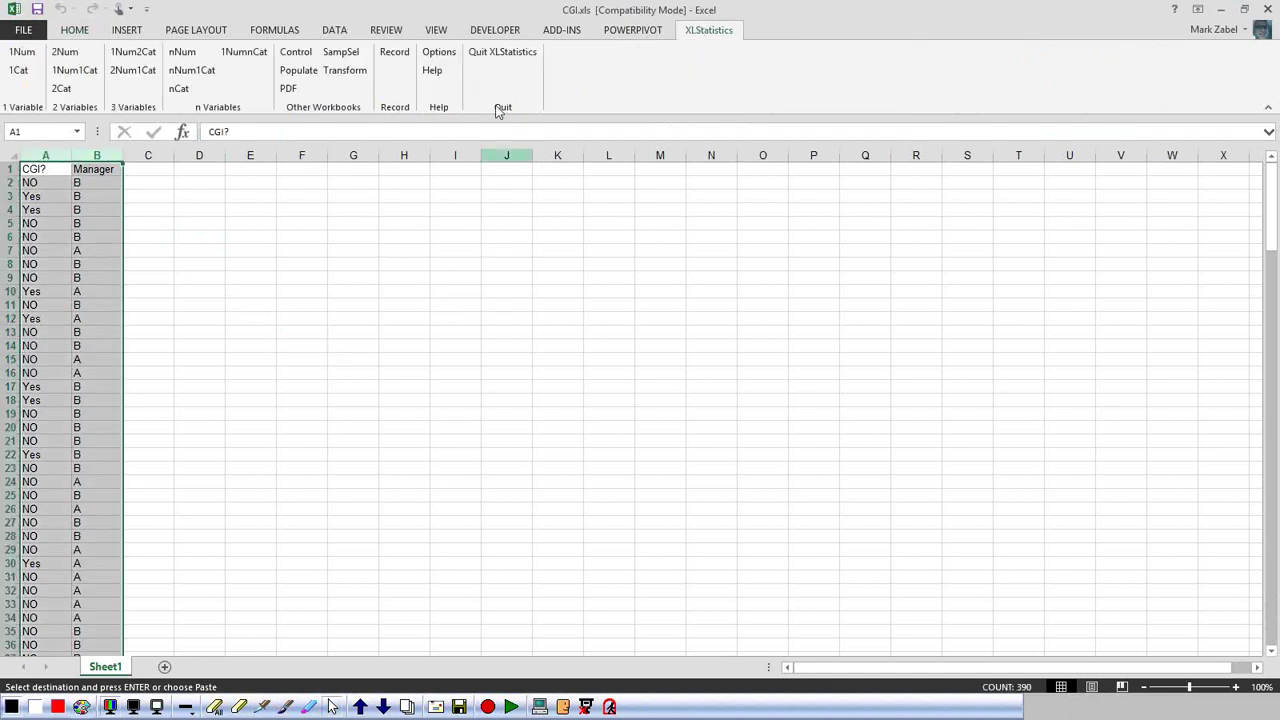
pyautogui.click(65, 88)
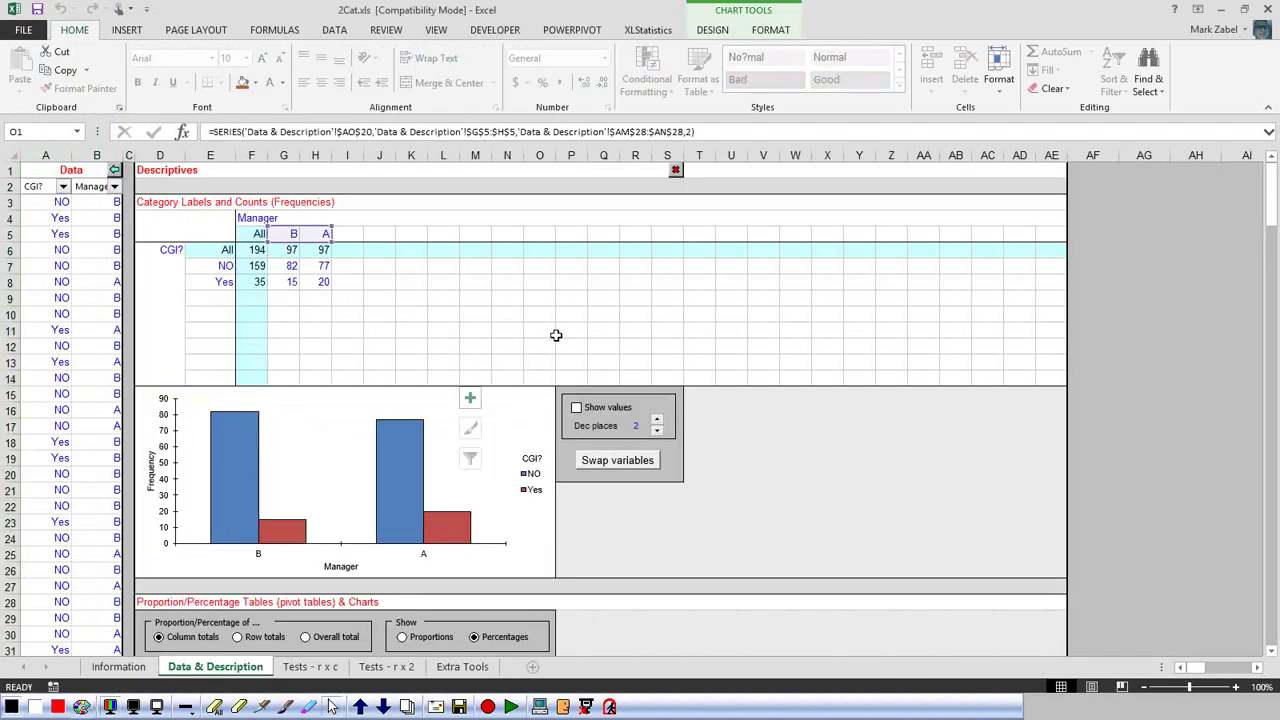
pyautogui.click(541, 300)
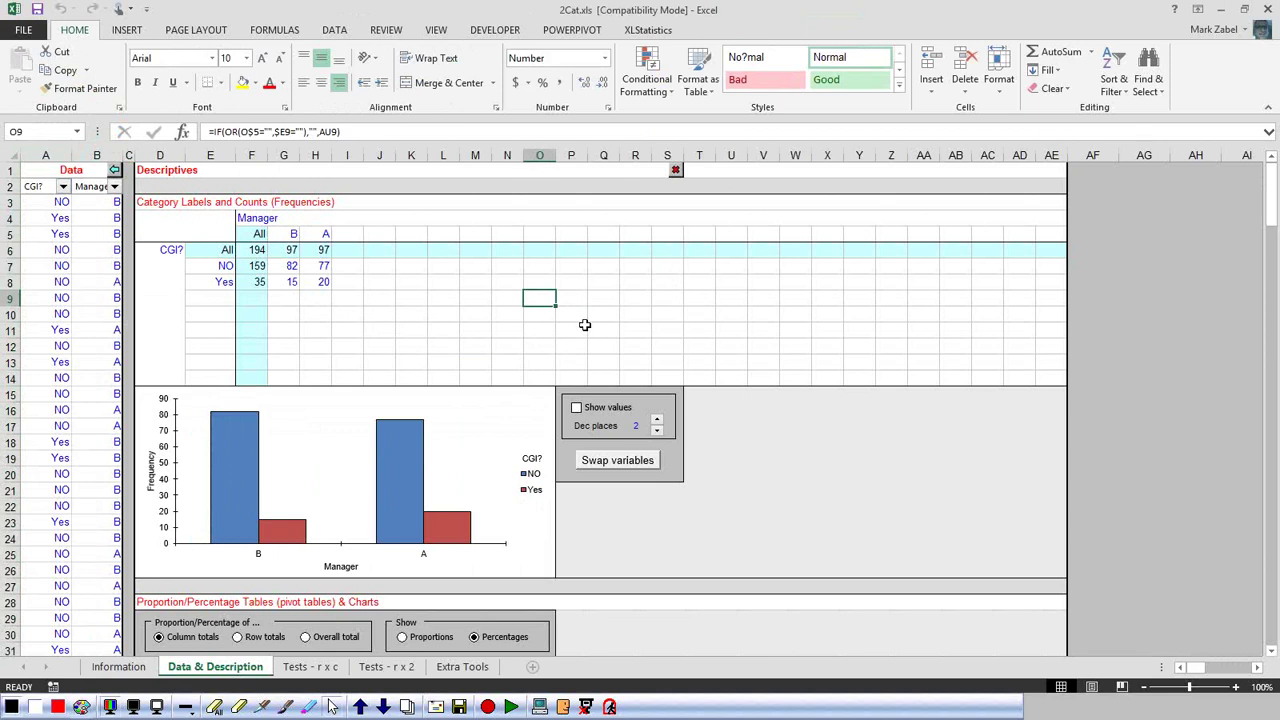
# - Examine the NO and Yes counts for managers B and A in the frequency table and the chart below it
pyautogui.click(205, 266)
pyautogui.moveTo(256, 250); pyautogui.dragTo(283, 250)
pyautogui.click(283, 266)
pyautogui.click(286, 281)
pyautogui.click(285, 266)
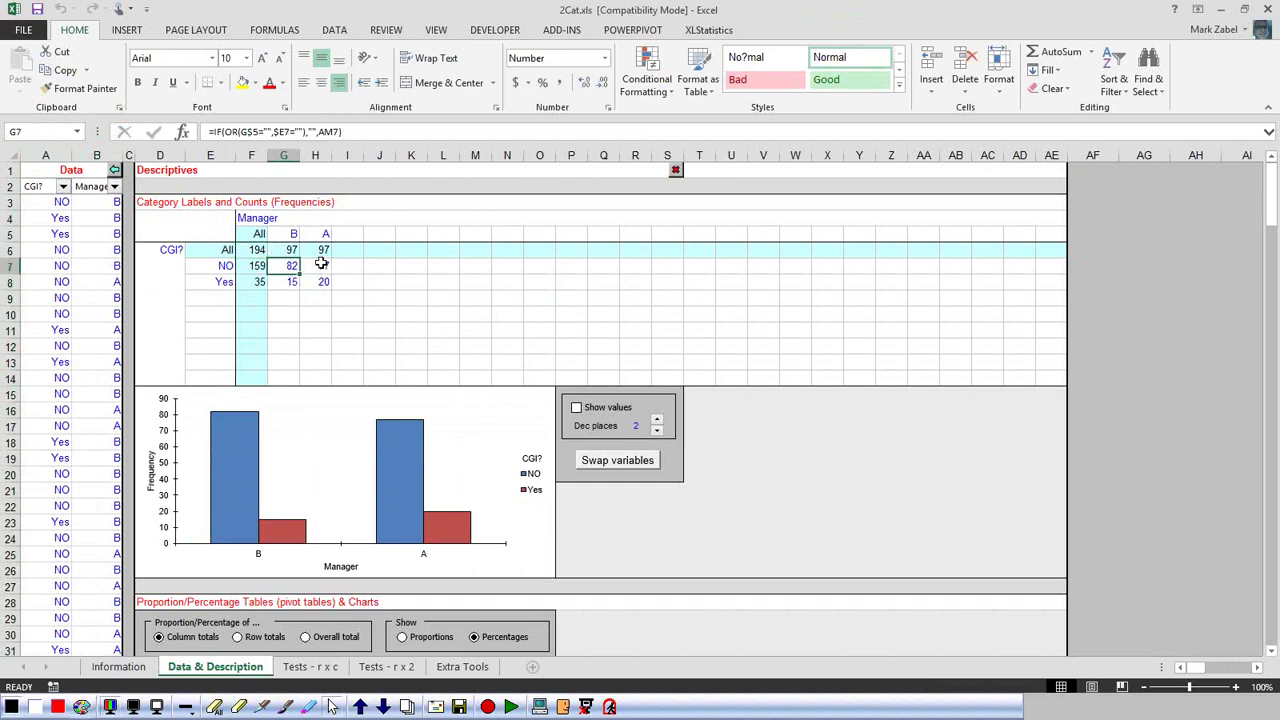
pyautogui.click(318, 282)
pyautogui.click(283, 282)
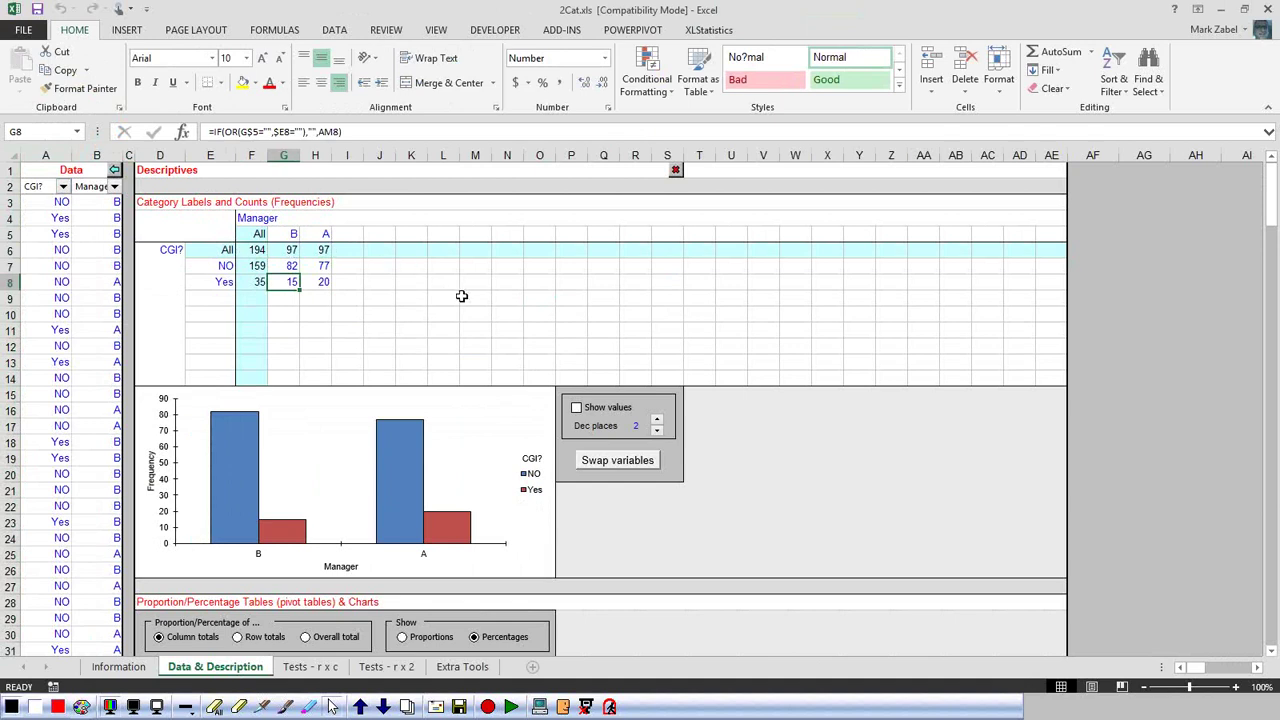
pyautogui.scroll(-2, 712, 420)
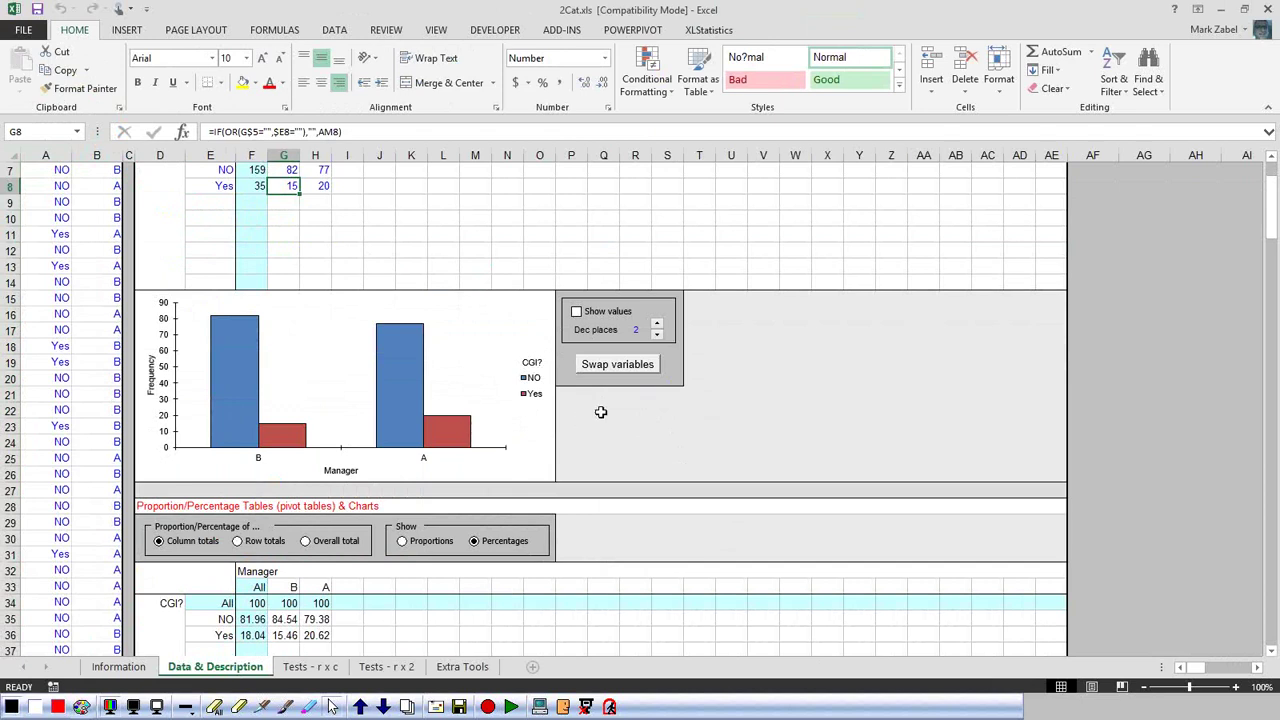
pyautogui.scroll(2, 626, 420)
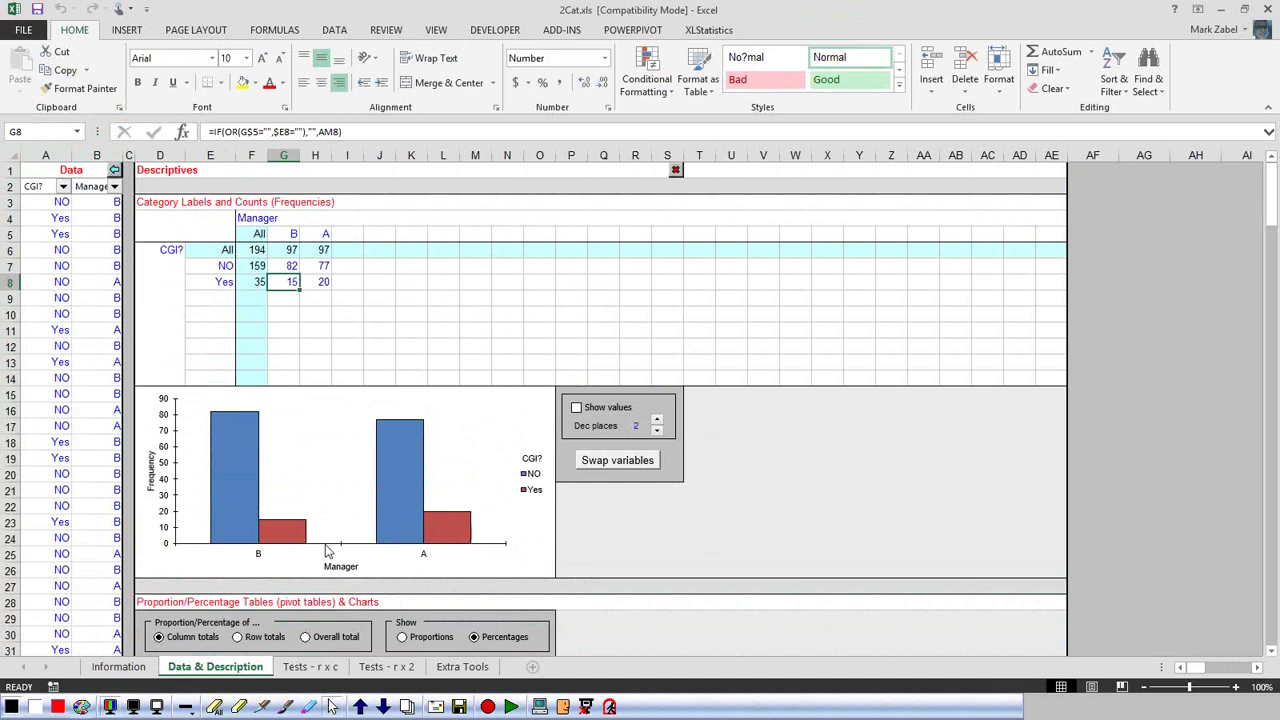
# - Compare both variable arrangements of the frequency chart, ending with CGI? on the category axis and Manager as the series
pyautogui.moveTo(452, 545)
pyautogui.keyDown('ctrl'); pyautogui.scroll(2, 615, 495); pyautogui.keyUp('ctrl')
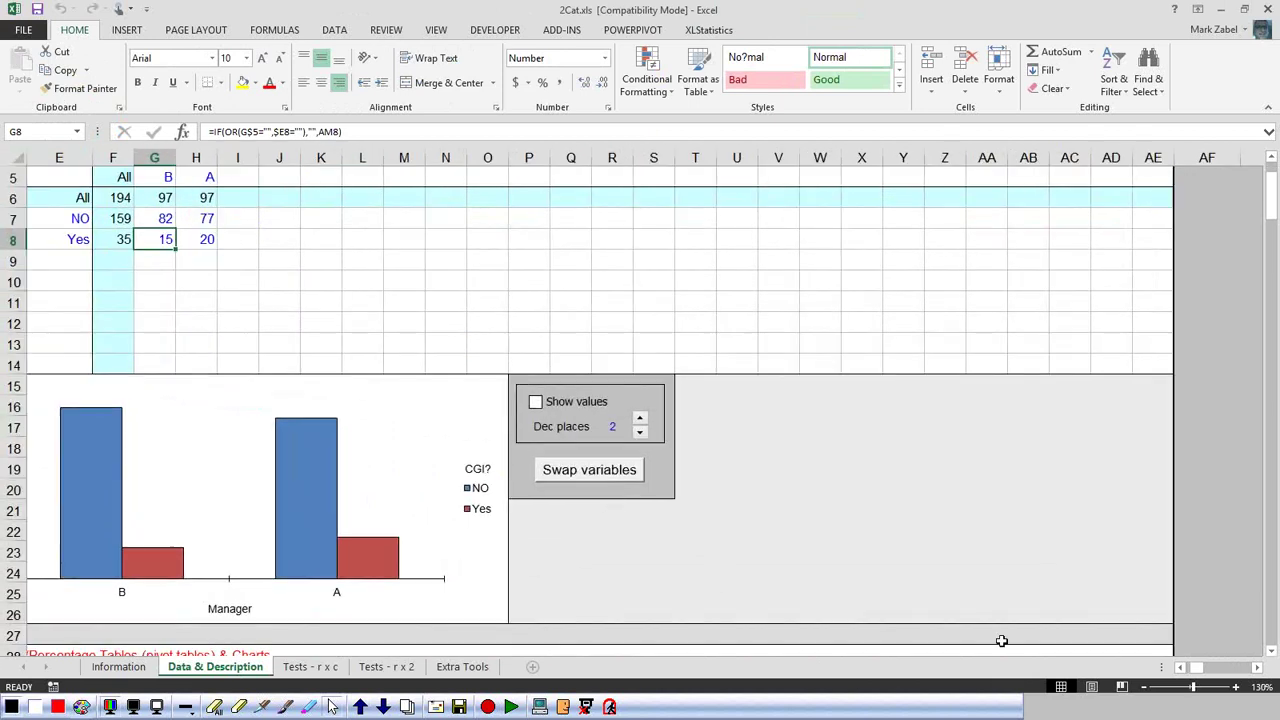
pyautogui.hscroll(-2, 1190, 677)
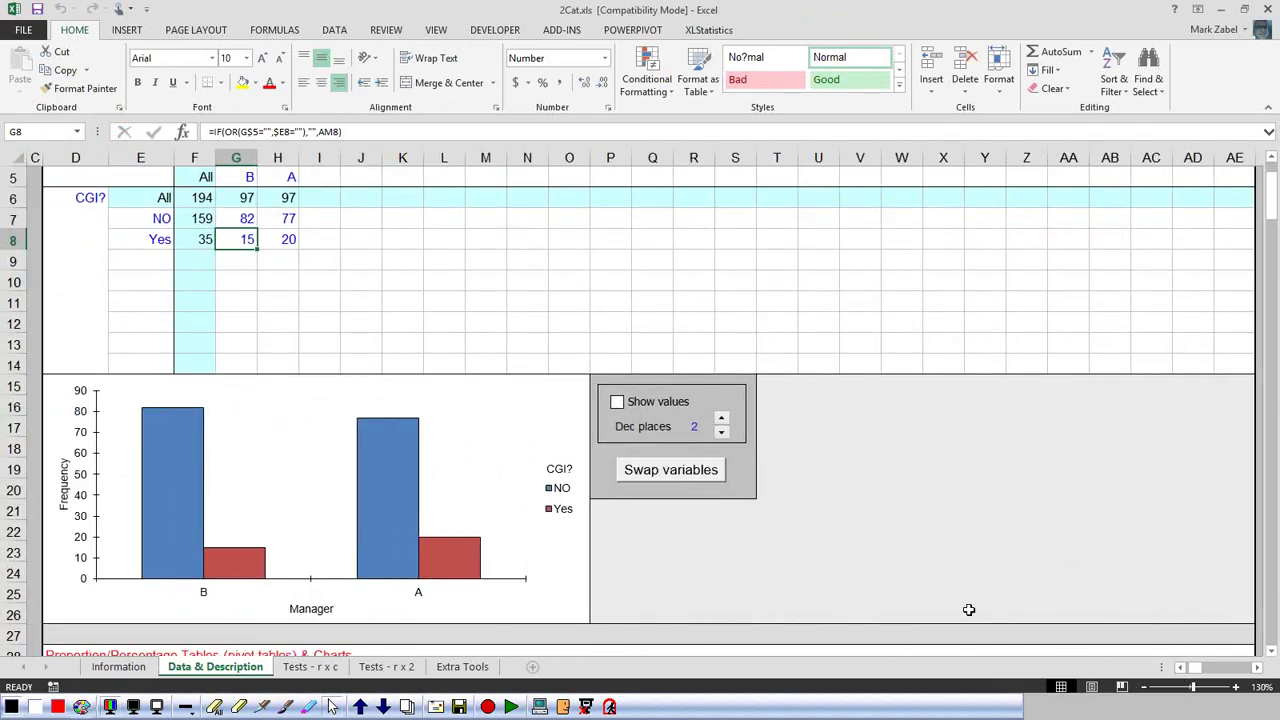
pyautogui.scroll(-2, 914, 591)
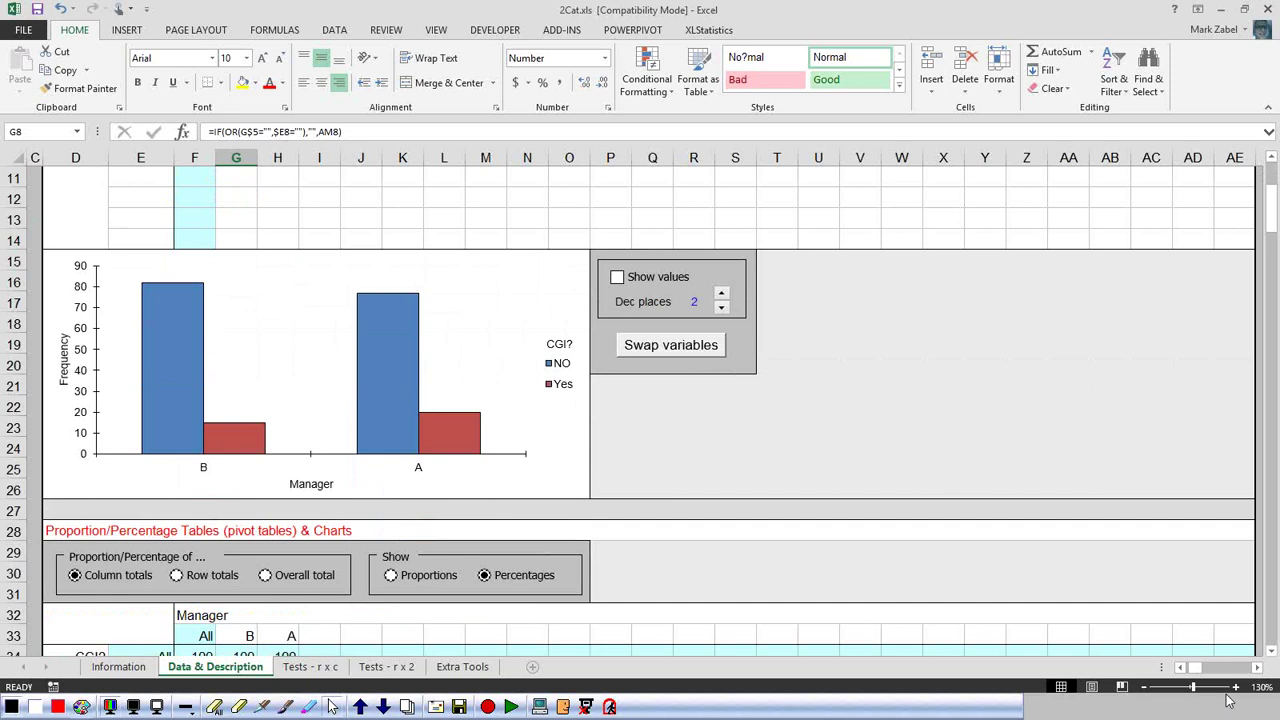
pyautogui.hscroll(-3, 1198, 668)
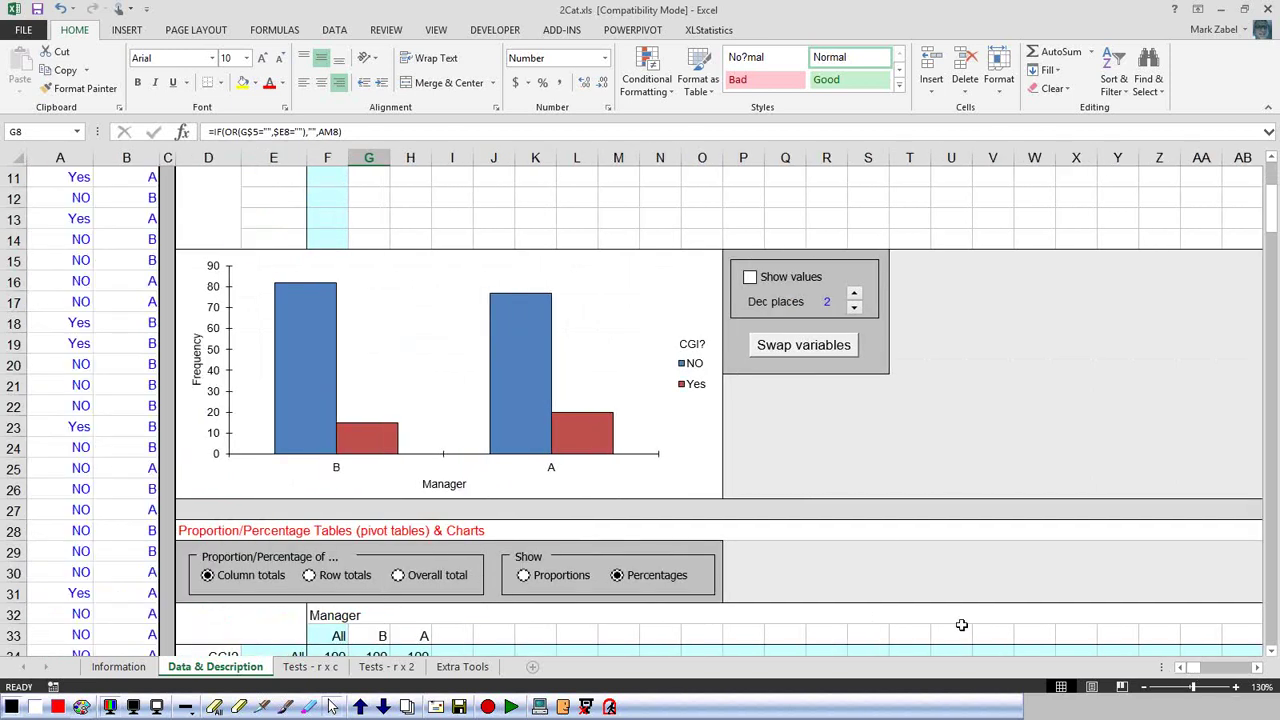
pyautogui.click(803, 350)
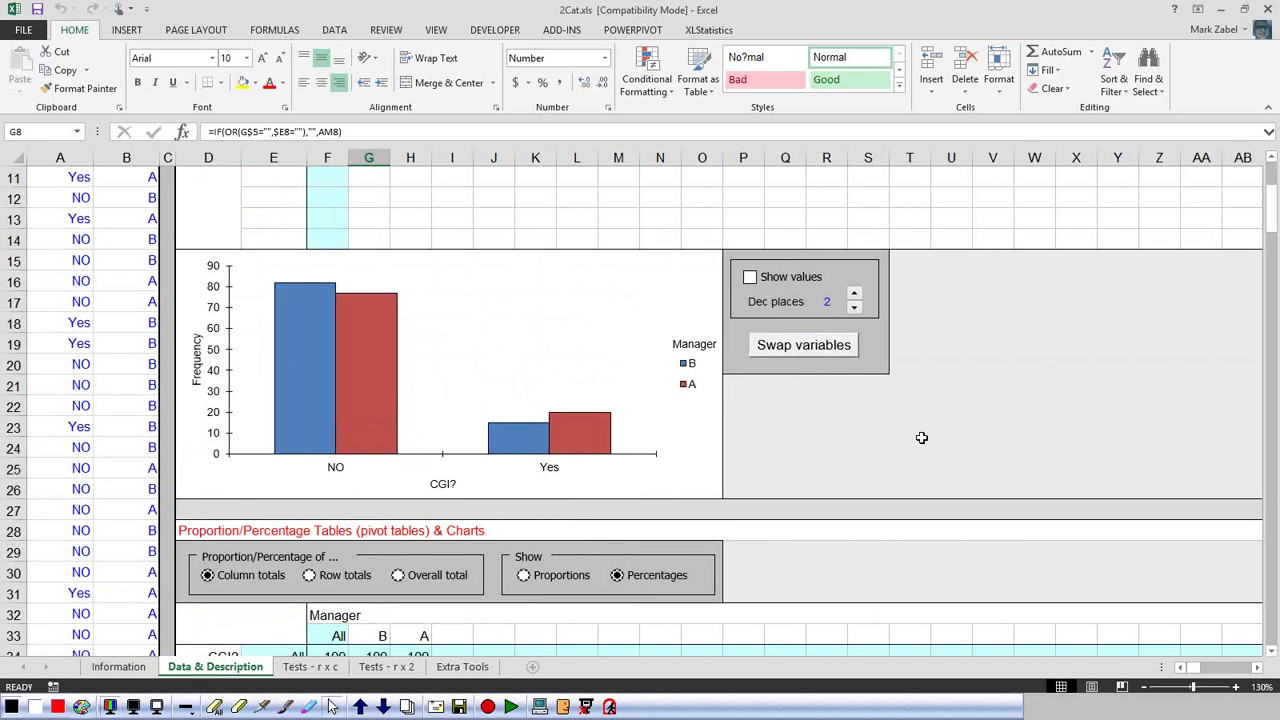
pyautogui.click(790, 350)
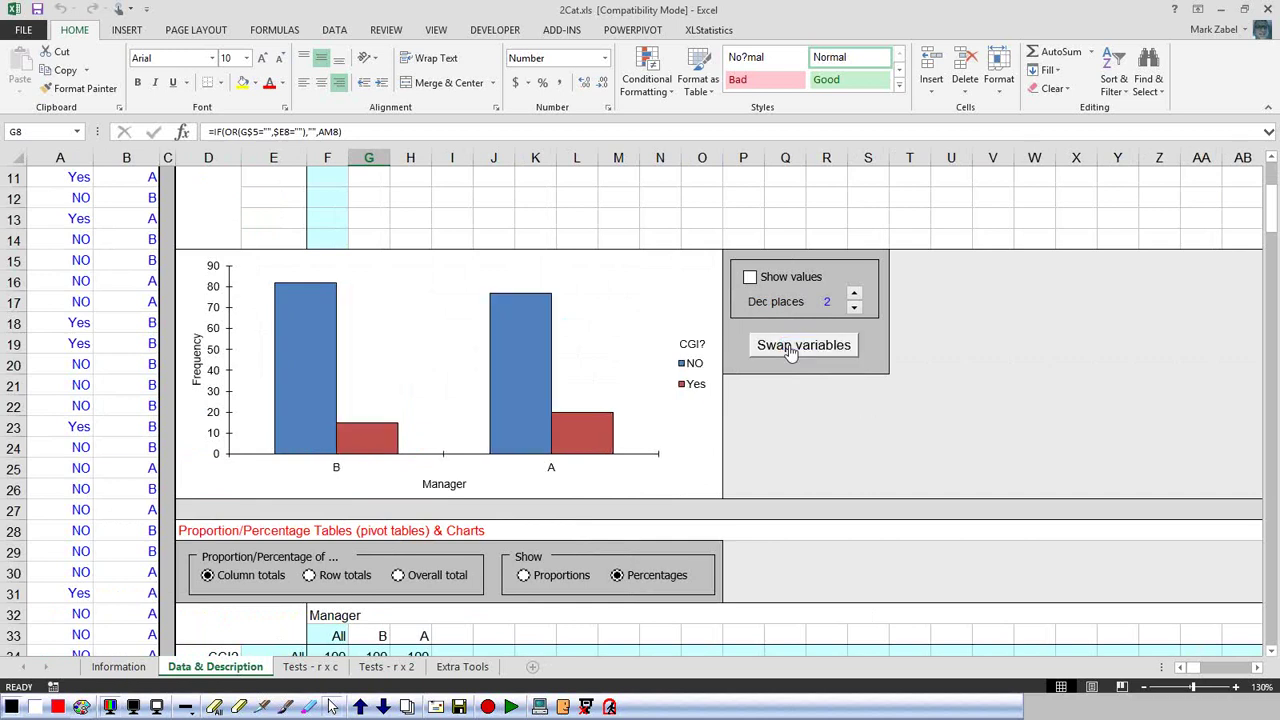
pyautogui.click(790, 350)
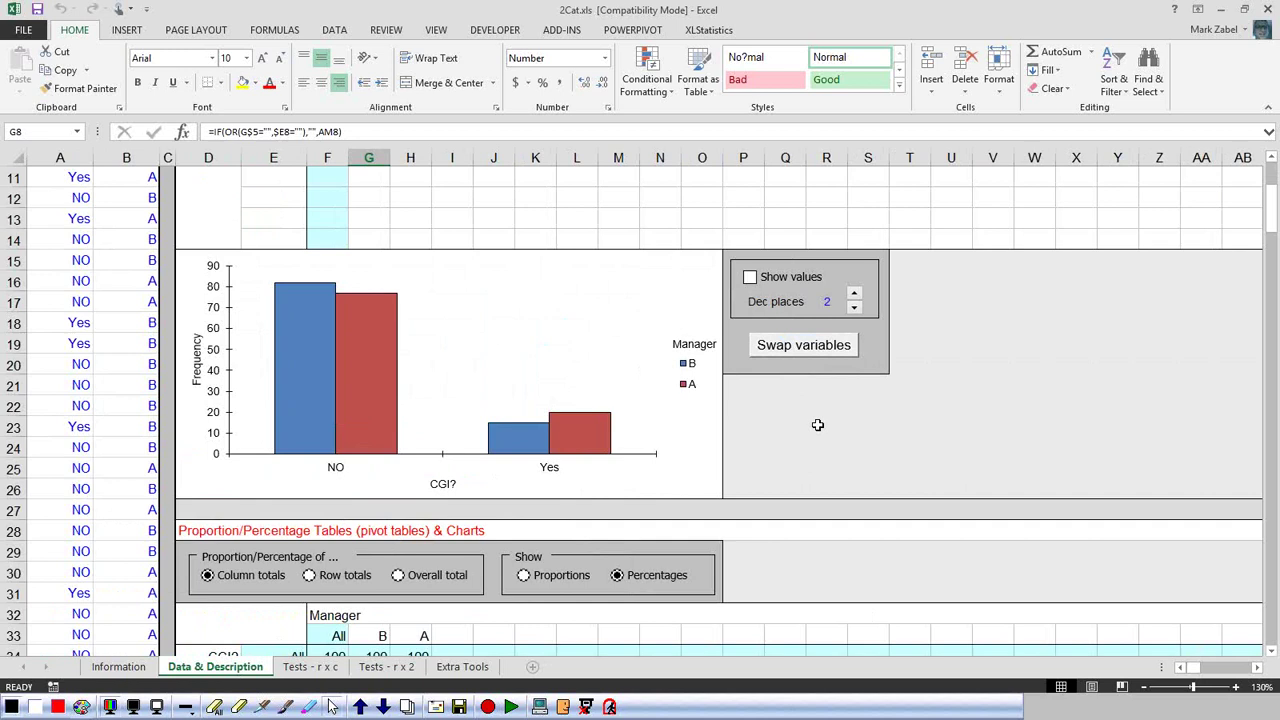
# - Sketch a process box above the frequency chart with an input arrow labelled MGR and an output arrow labelled CGI
pyautogui.moveTo(549, 452)
pyautogui.click(333, 706)
pyautogui.moveTo(597, 217)
pyautogui.mouseDown()
pyautogui.moveTo(566, 314)
pyautogui.moveTo(606, 214)
pyautogui.moveTo(646, 240)
pyautogui.moveTo(640, 256)
pyautogui.mouseUp()
pyautogui.moveTo(502, 266)
pyautogui.mouseDown()
pyautogui.moveTo(562, 256)
pyautogui.moveTo(546, 264)
pyautogui.mouseUp()
pyautogui.moveTo(654, 198)
pyautogui.mouseDown()
pyautogui.moveTo(632, 212)
pyautogui.moveTo(654, 222)
pyautogui.moveTo(658, 210)
pyautogui.moveTo(628, 228)
pyautogui.mouseUp()
pyautogui.moveTo(671, 196)
pyautogui.mouseDown()
pyautogui.moveTo(672, 222)
pyautogui.moveTo(684, 194)
pyautogui.mouseUp()
pyautogui.moveTo(690, 218); pyautogui.dragTo(665, 224)
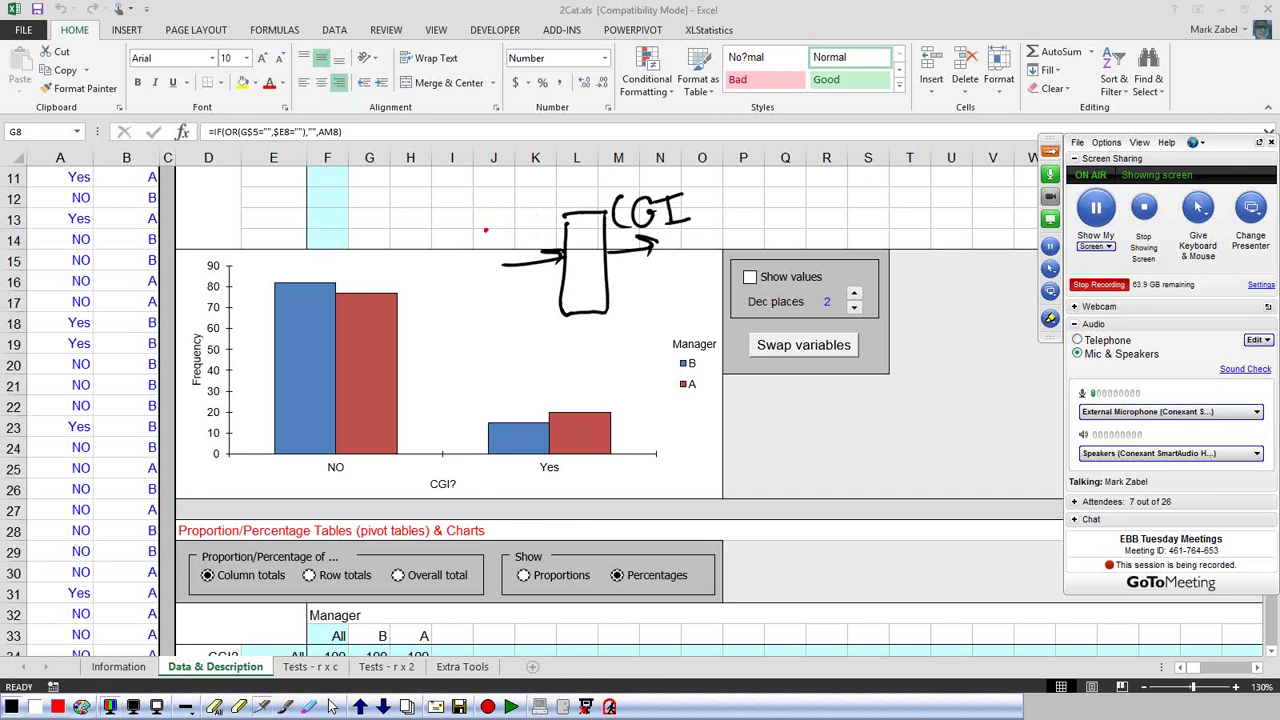
pyautogui.moveTo(481, 226)
pyautogui.mouseDown()
pyautogui.moveTo(483, 244)
pyautogui.moveTo(546, 236)
pyautogui.mouseUp()
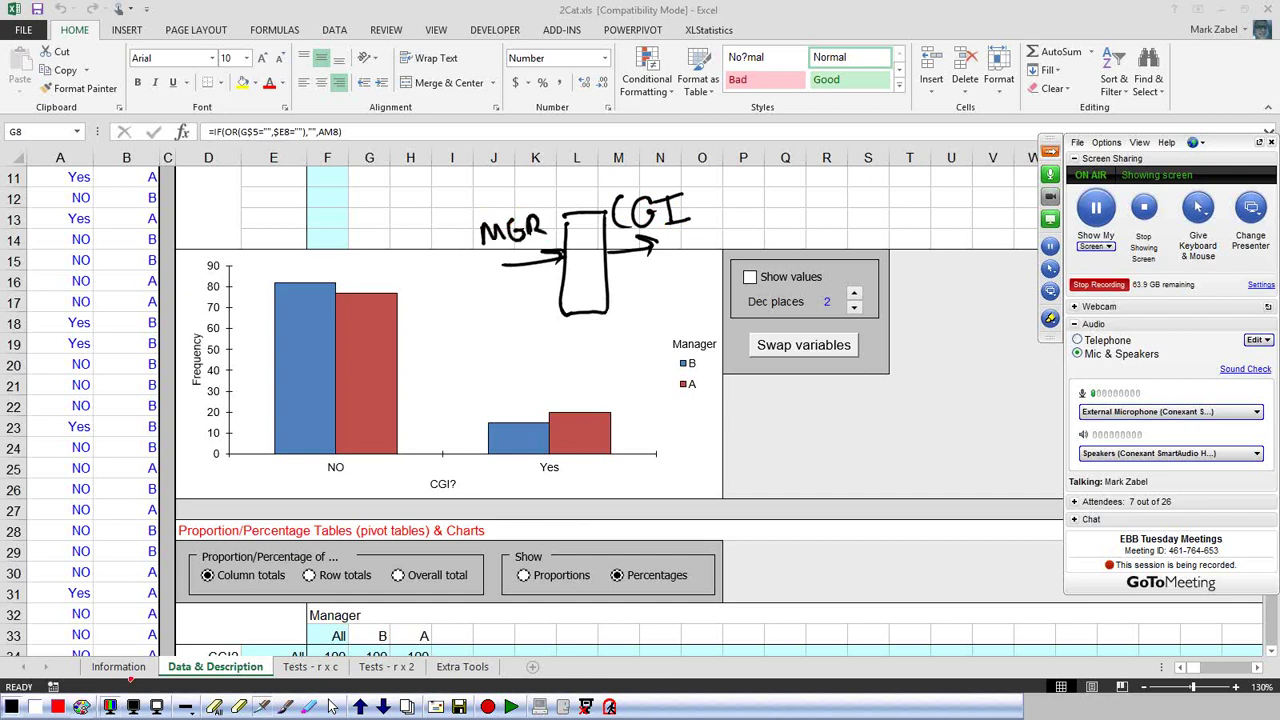
# - Cross out the MGR input in red and circle the tops of the NO and Yes bar pairs, ending the annotation
pyautogui.moveTo(549, 228); pyautogui.dragTo(495, 282)
pyautogui.moveTo(480, 213); pyautogui.dragTo(565, 264)
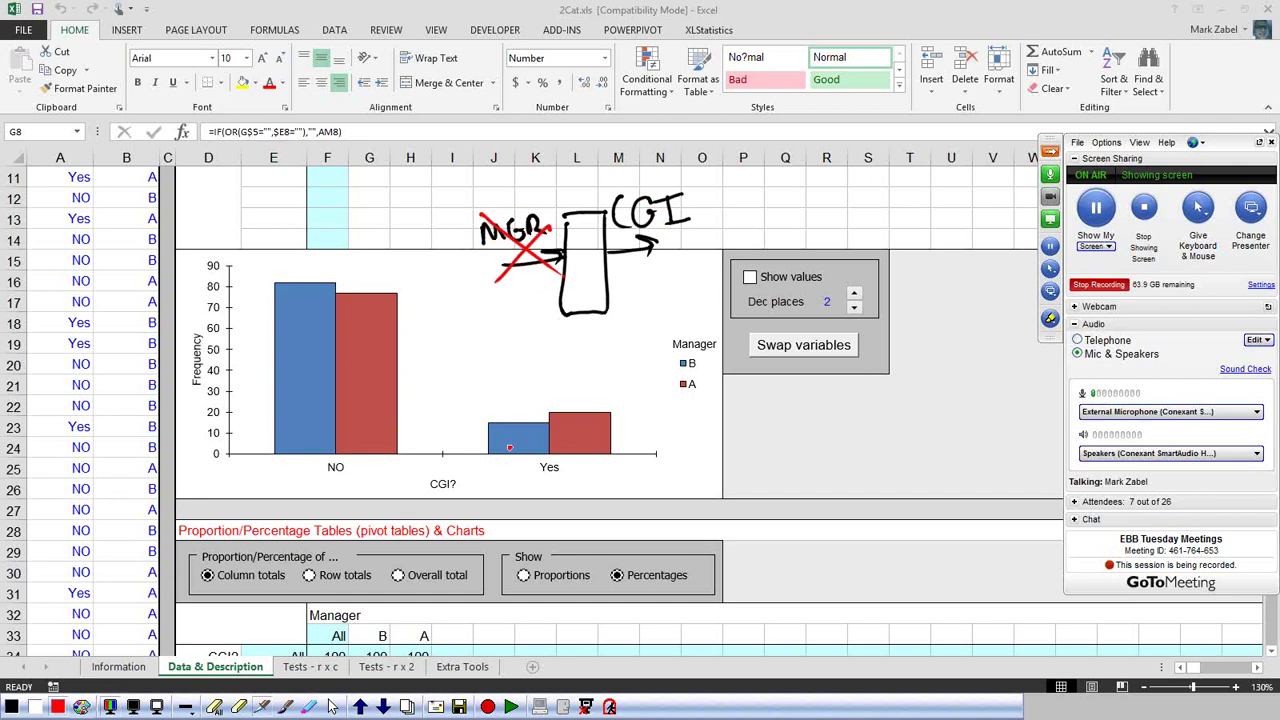
pyautogui.moveTo(598, 401)
pyautogui.mouseDown()
pyautogui.moveTo(500, 406)
pyautogui.moveTo(553, 427)
pyautogui.moveTo(602, 420)
pyautogui.moveTo(610, 404)
pyautogui.mouseUp()
pyautogui.moveTo(396, 270)
pyautogui.mouseDown()
pyautogui.moveTo(298, 265)
pyautogui.moveTo(322, 294)
pyautogui.moveTo(398, 272)
pyautogui.mouseUp()
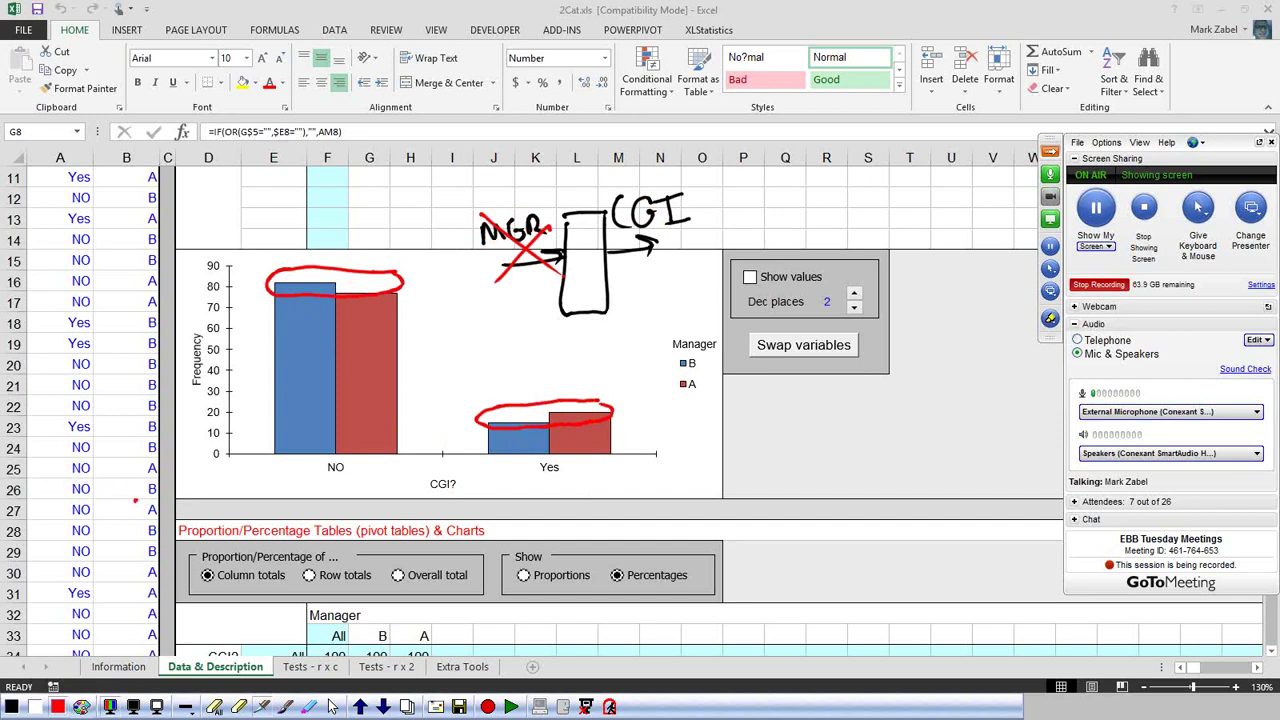
pyautogui.click(335, 707)
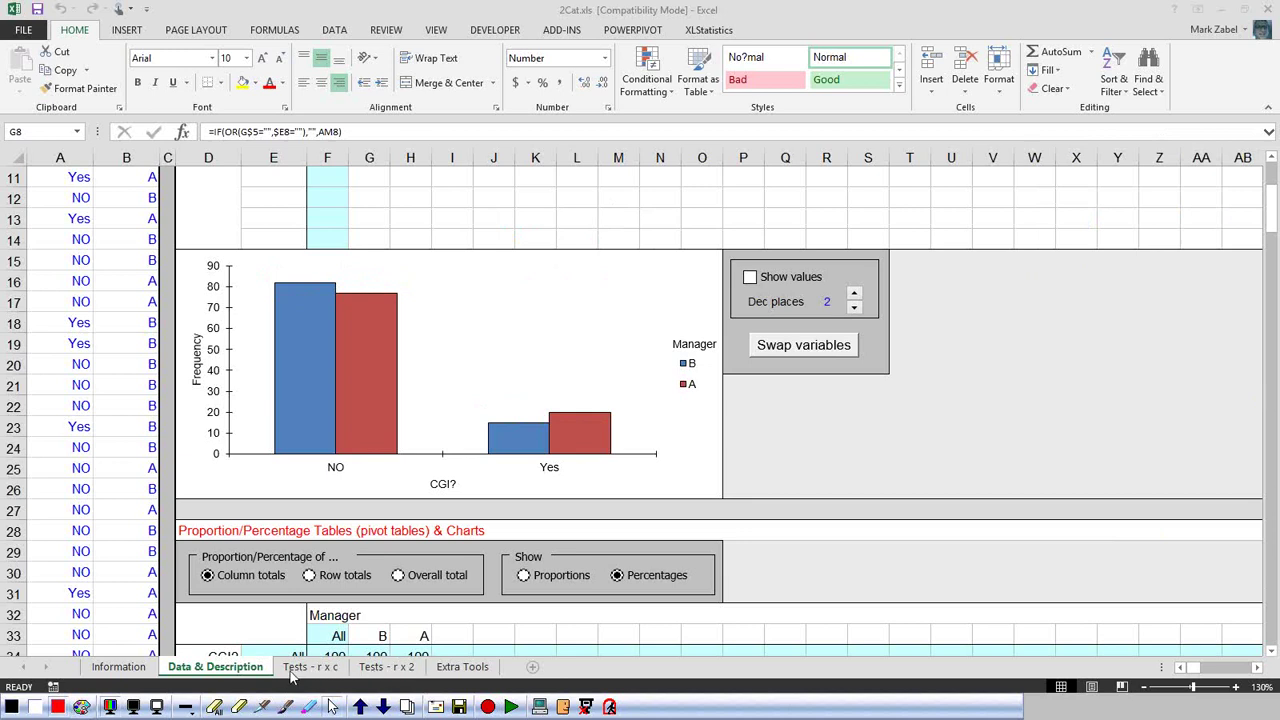
pyautogui.click(840, 447)
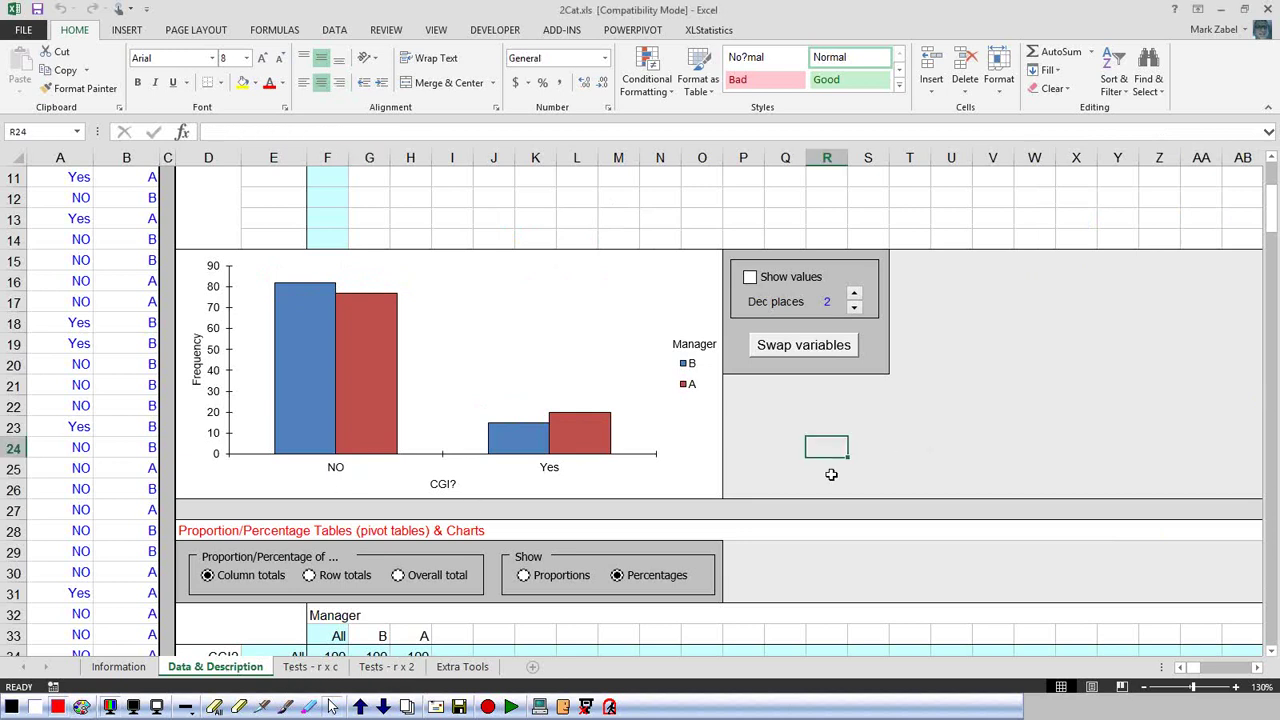
pyautogui.scroll(-4, 831, 475)
pyautogui.scroll(5, 828, 477)
pyautogui.scroll(-1, 828, 477)
pyautogui.scroll(1, 826, 477)
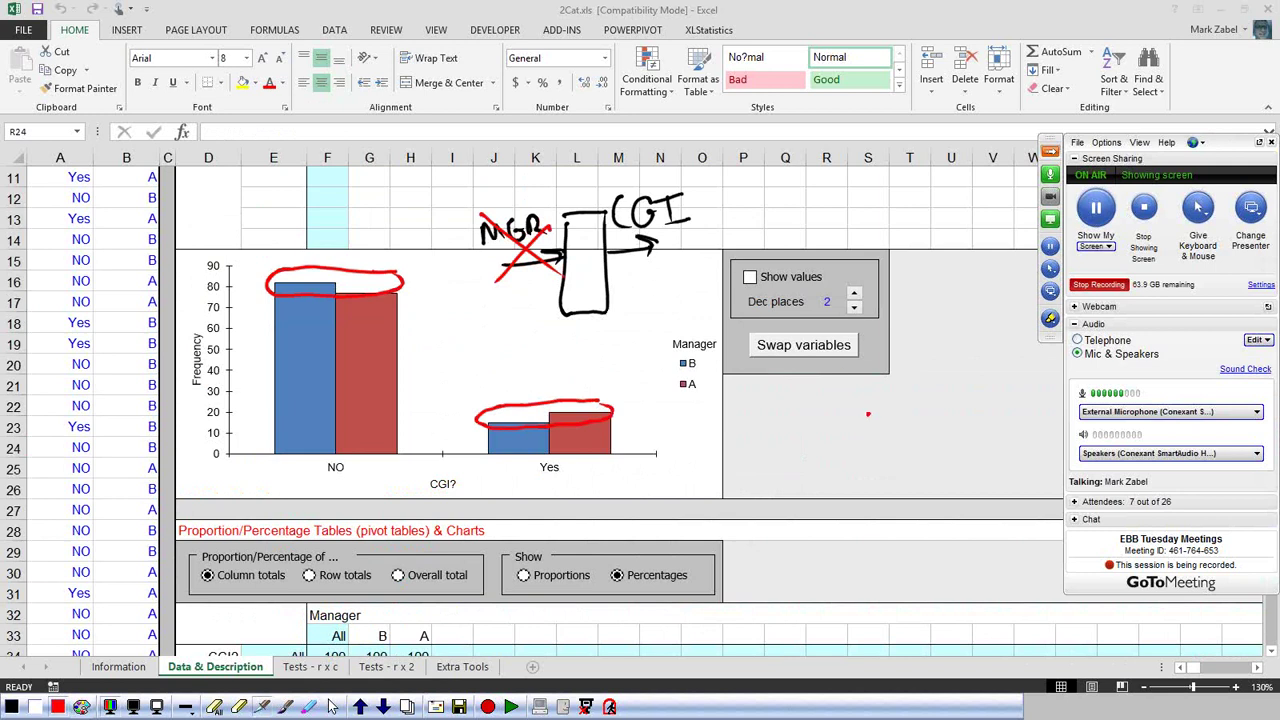
# - Sketch a red circle beside the chart, divided into sectors P, G and A, with clockwise arrows around it, and leave drawing mode
pyautogui.moveTo(868, 413)
pyautogui.mouseDown()
pyautogui.moveTo(935, 500)
pyautogui.moveTo(882, 398)
pyautogui.moveTo(916, 470)
pyautogui.moveTo(871, 478)
pyautogui.mouseUp()
pyautogui.click(911, 460)
pyautogui.moveTo(929, 424)
pyautogui.mouseDown()
pyautogui.moveTo(885, 460)
pyautogui.moveTo(890, 503)
pyautogui.mouseUp()
pyautogui.moveTo(830, 440); pyautogui.dragTo(881, 428)
pyautogui.moveTo(933, 376)
pyautogui.mouseDown()
pyautogui.moveTo(974, 402)
pyautogui.moveTo(960, 445)
pyautogui.moveTo(976, 452)
pyautogui.moveTo(968, 494)
pyautogui.moveTo(890, 530)
pyautogui.moveTo(812, 514)
pyautogui.mouseUp()
pyautogui.moveTo(810, 504)
pyautogui.mouseDown()
pyautogui.moveTo(826, 522)
pyautogui.moveTo(811, 496)
pyautogui.mouseUp()
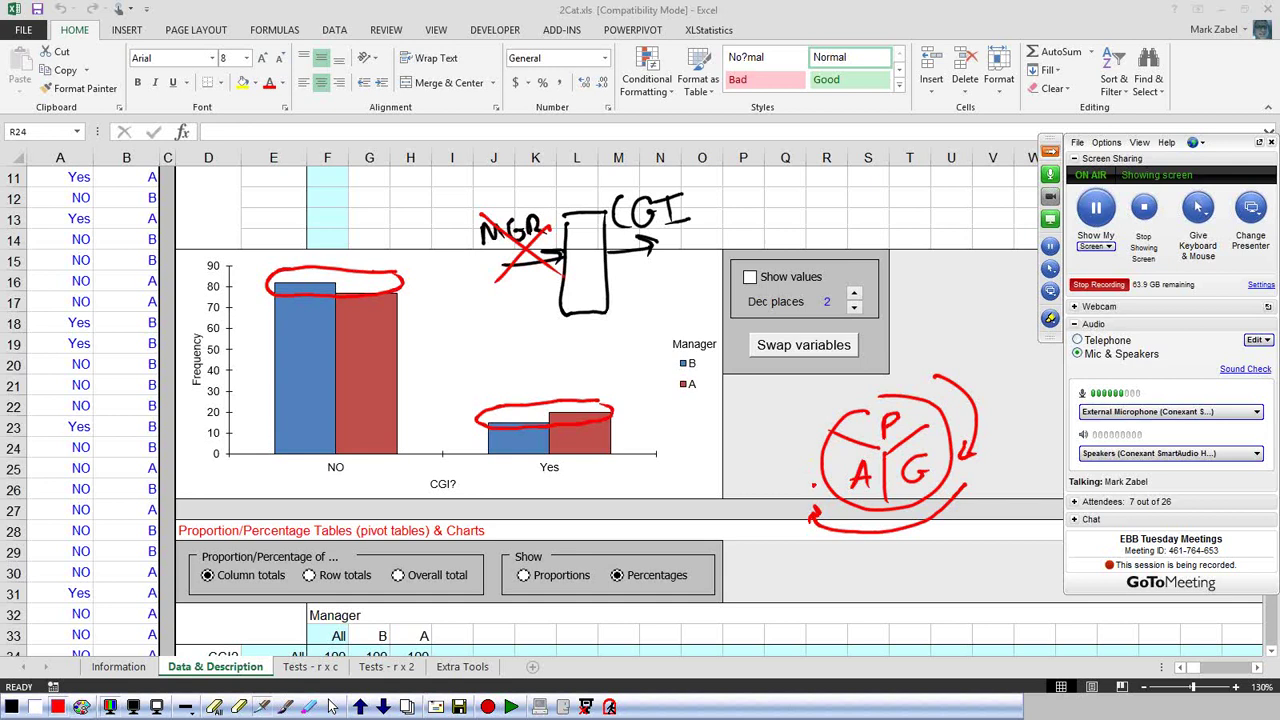
pyautogui.moveTo(813, 495)
pyautogui.mouseDown()
pyautogui.moveTo(766, 518)
pyautogui.moveTo(818, 392)
pyautogui.mouseUp()
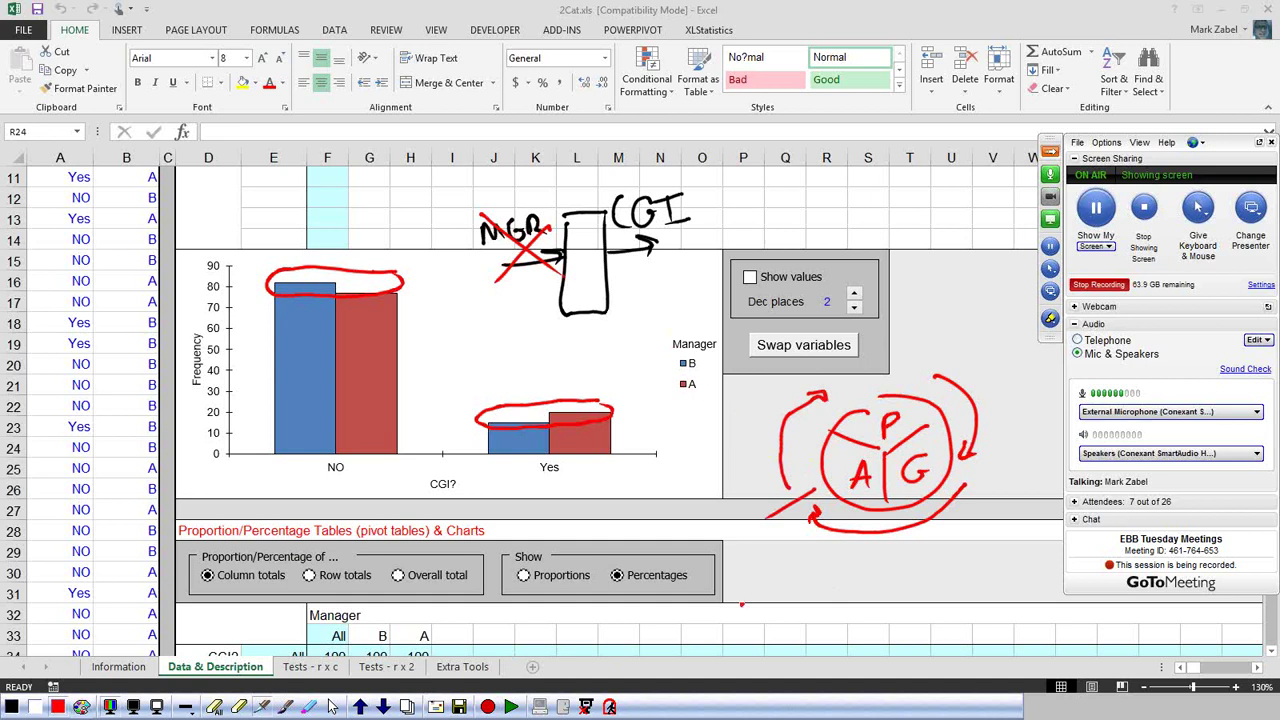
pyautogui.click(333, 706)
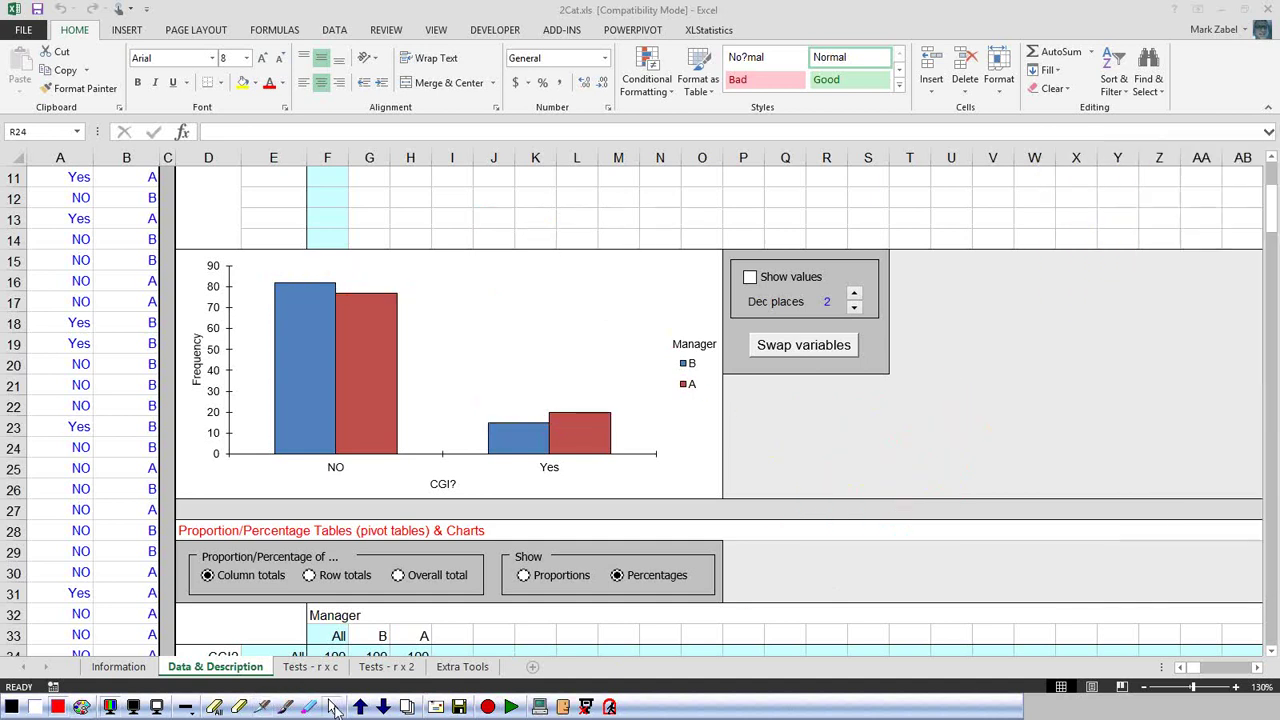
# - Show the values on the percentage bar chart of CGI? by Manager
pyautogui.click(815, 450)
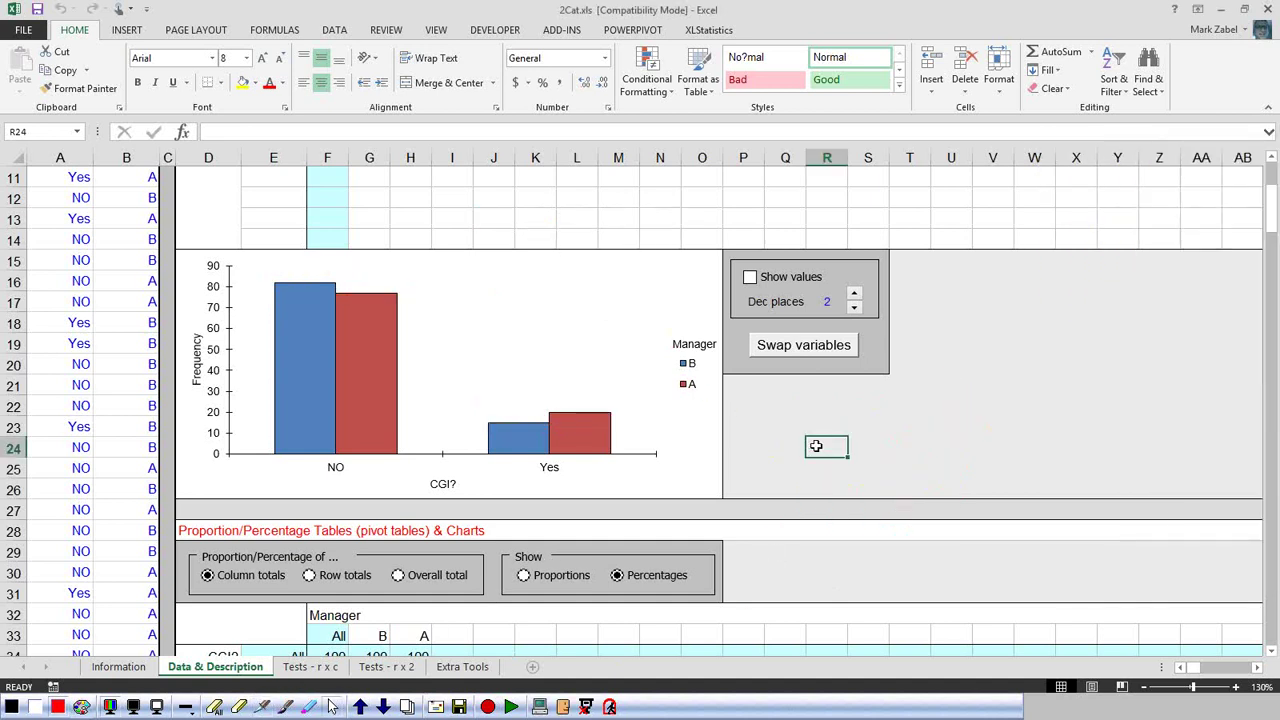
pyautogui.scroll(-1, 847, 447)
pyautogui.scroll(-7, 847, 447)
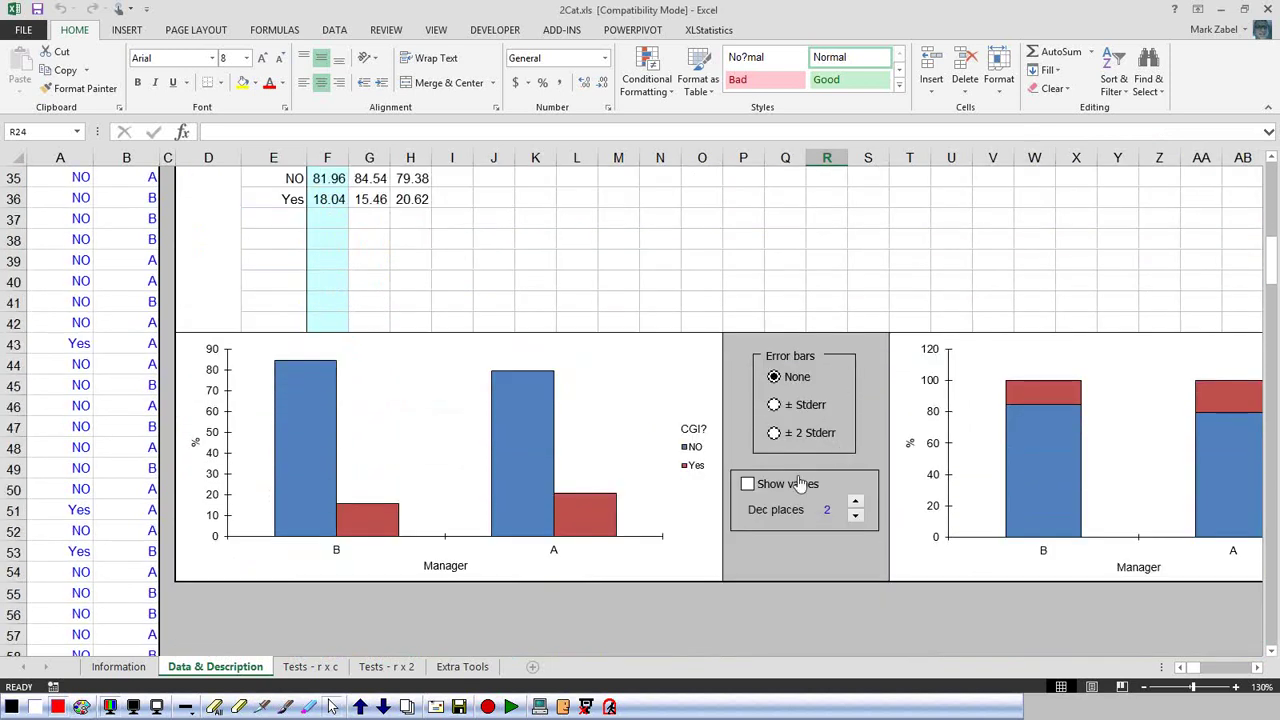
pyautogui.scroll(-1, 700, 503)
pyautogui.click(826, 530)
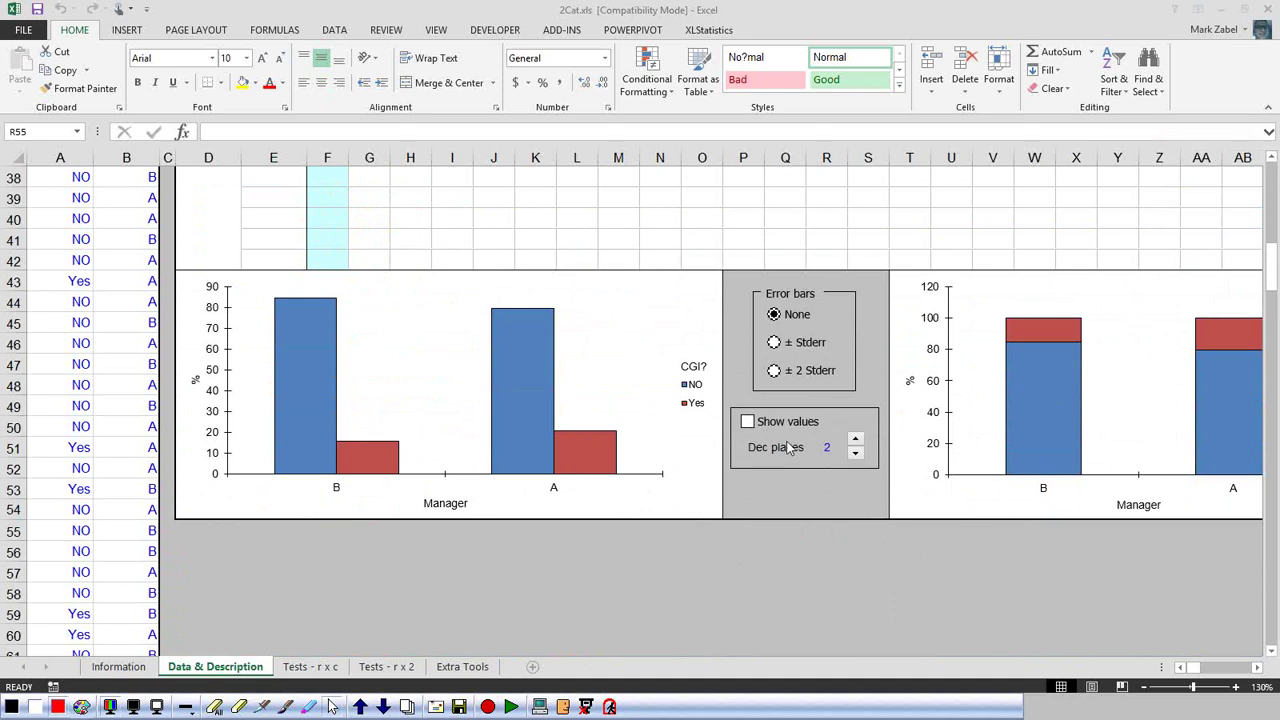
pyautogui.click(748, 428)
pyautogui.click(748, 424)
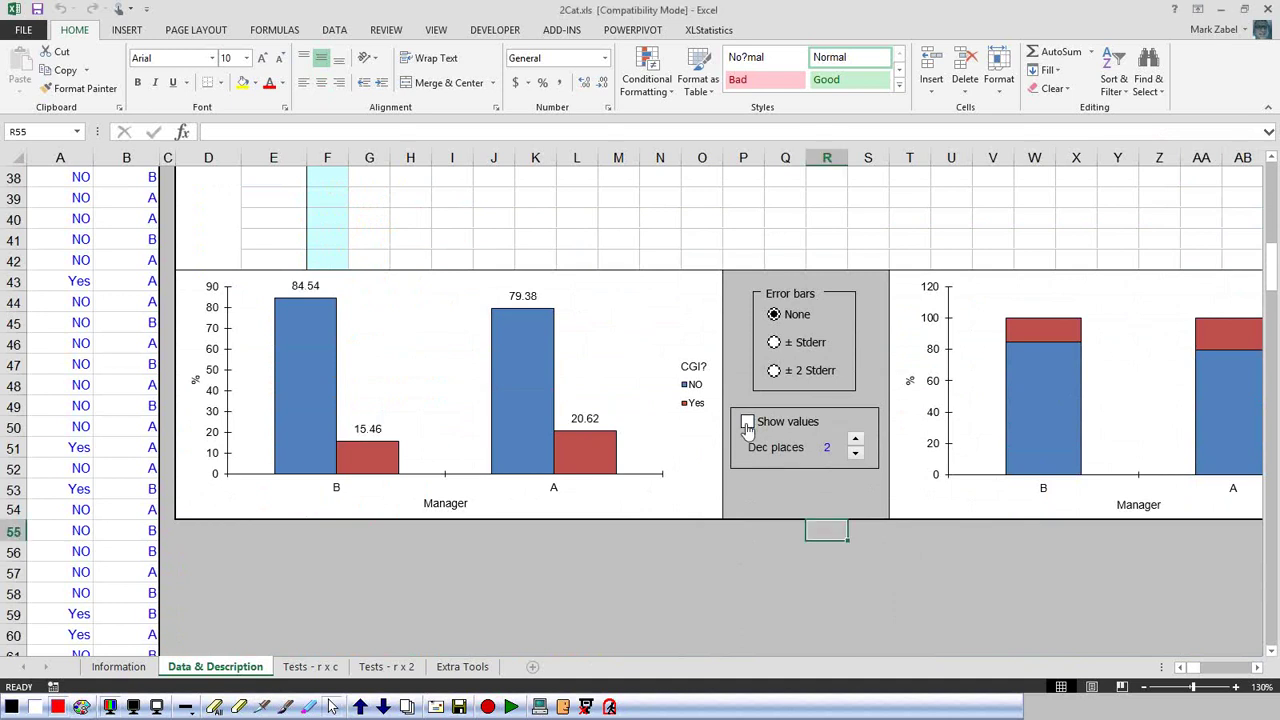
# - Hide the values on the percentage bar chart and set its error bars to ± 2 Stderr
pyautogui.click(752, 422)
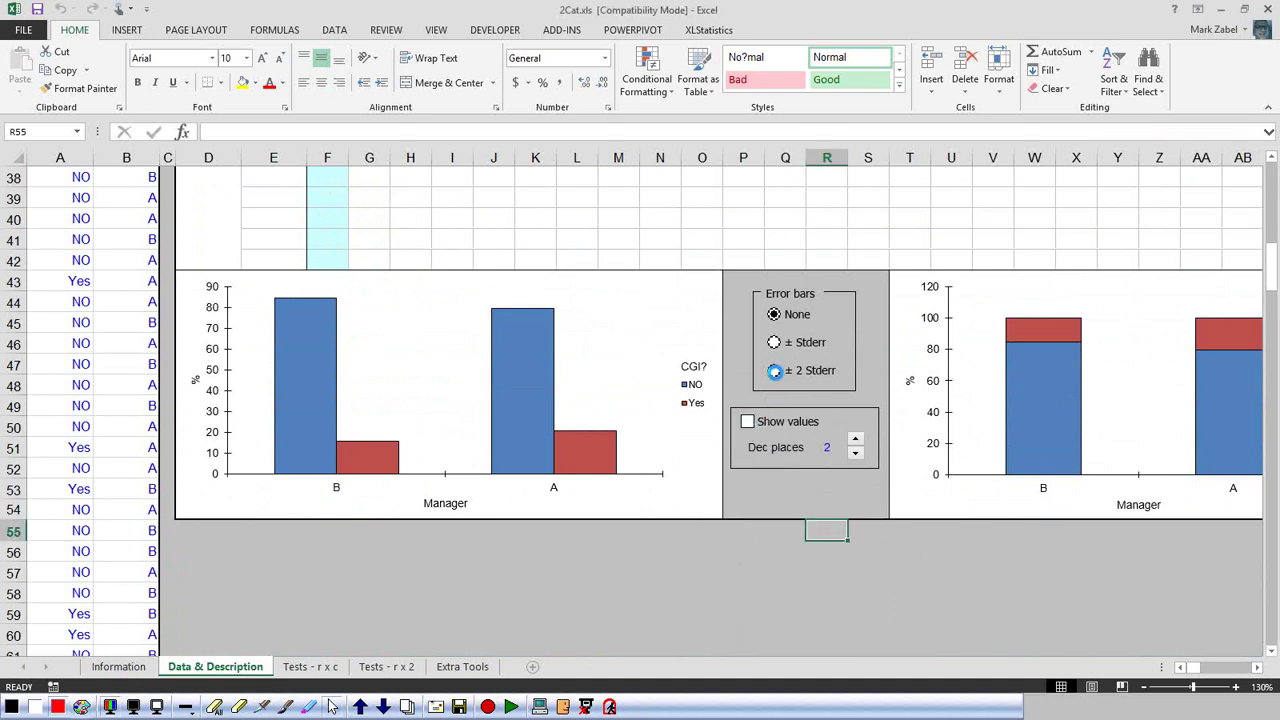
pyautogui.click(775, 371)
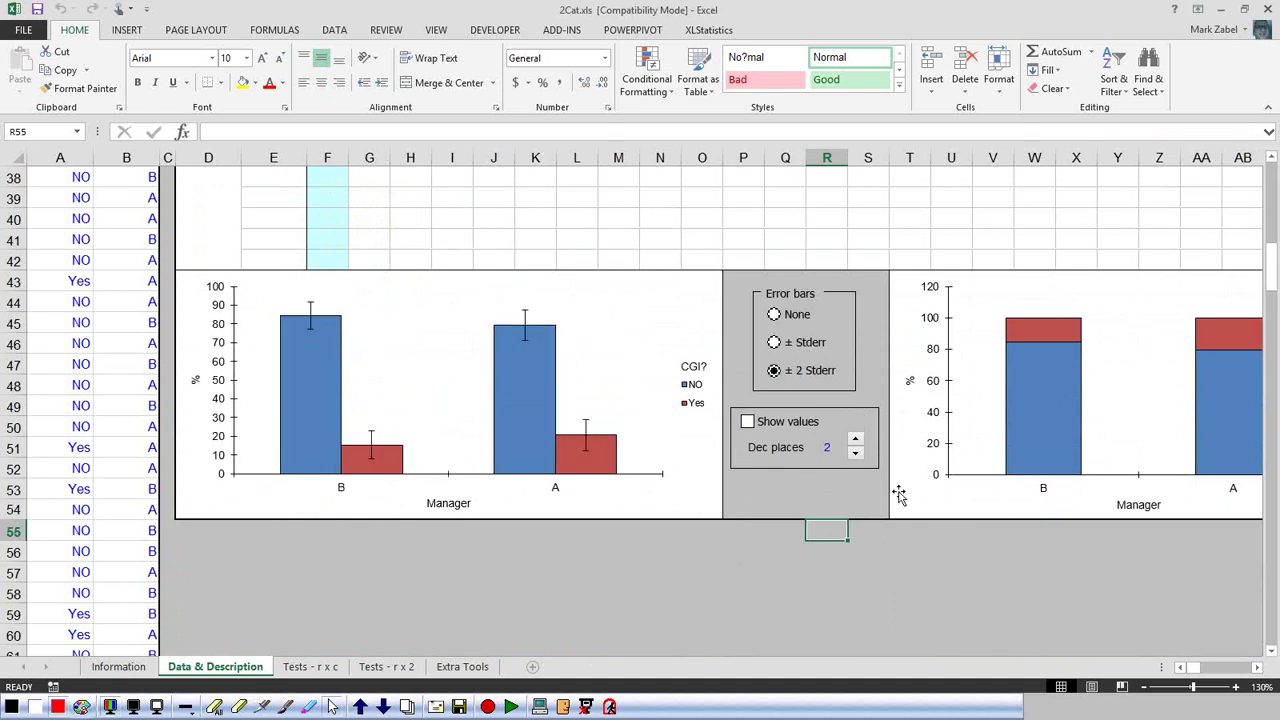
pyautogui.click(912, 532)
pyautogui.click(1057, 290)
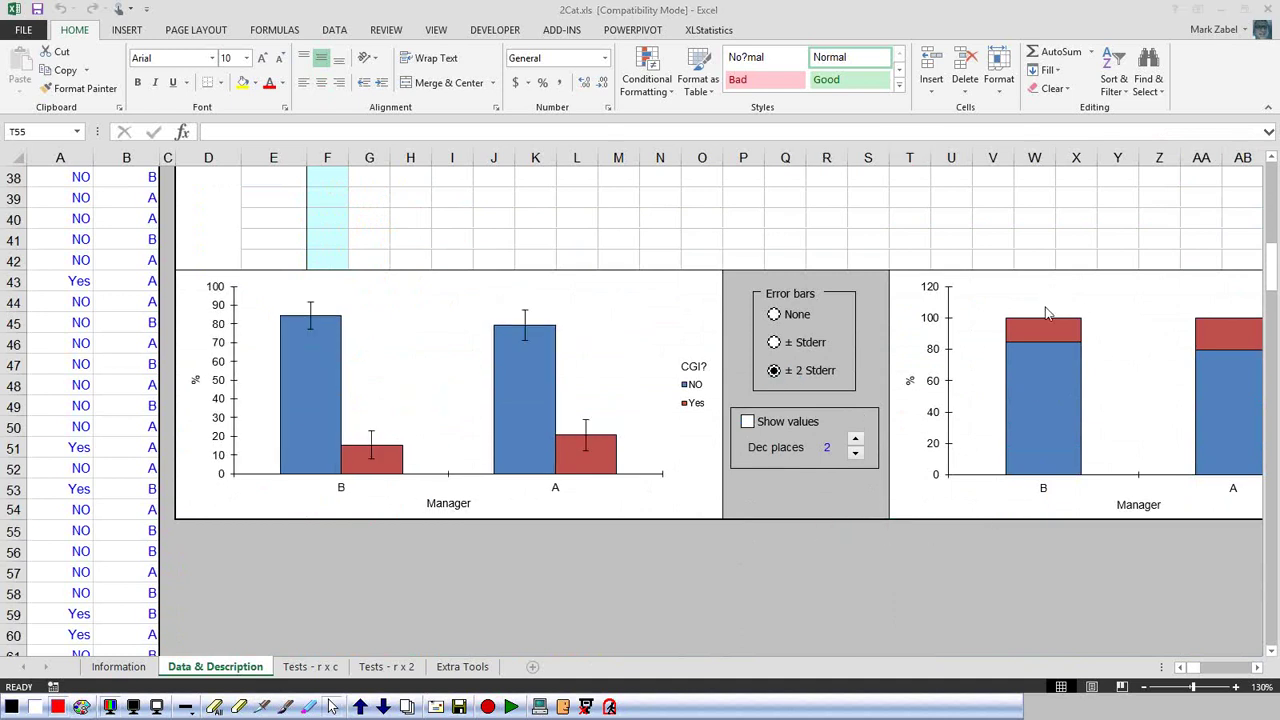
pyautogui.click(916, 536)
# - Swap the variables of the frequency chart and return to the percentage charts of CGI? by Manager
pyautogui.scroll(-5, 729, 551)
pyautogui.scroll(8, 730, 552)
pyautogui.scroll(6, 730, 552)
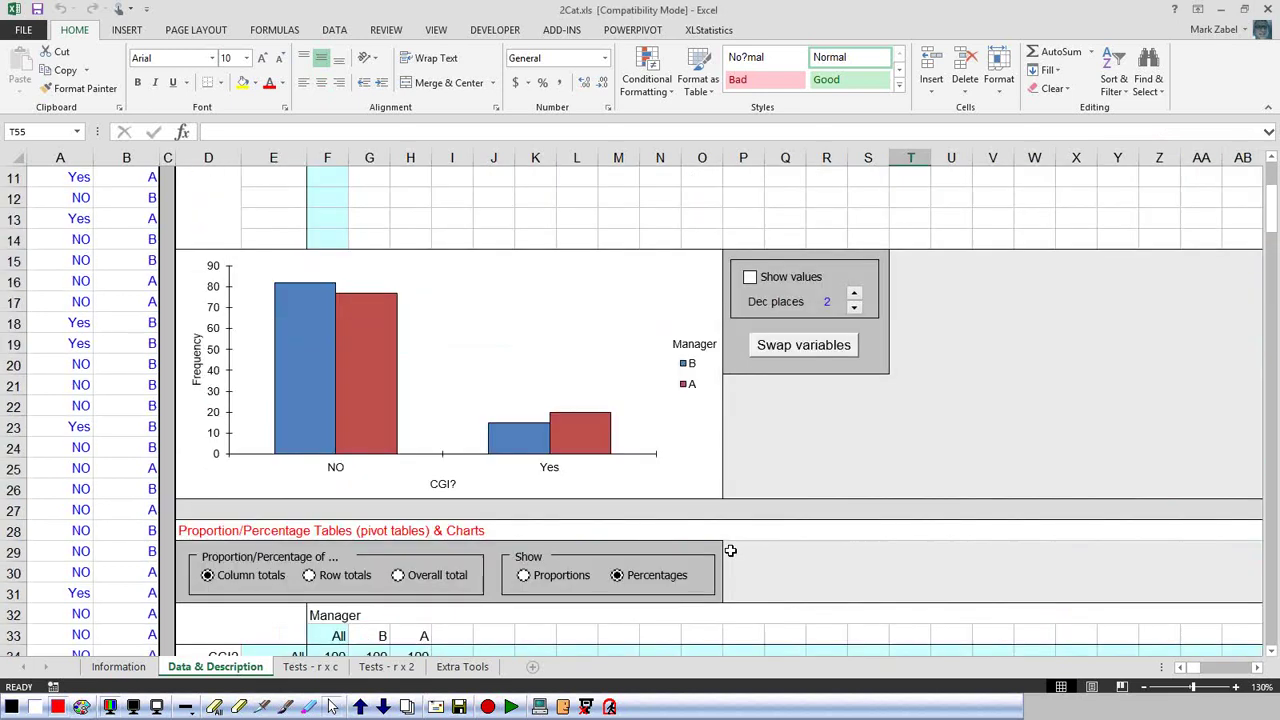
pyautogui.click(785, 355)
pyautogui.scroll(-8, 771, 437)
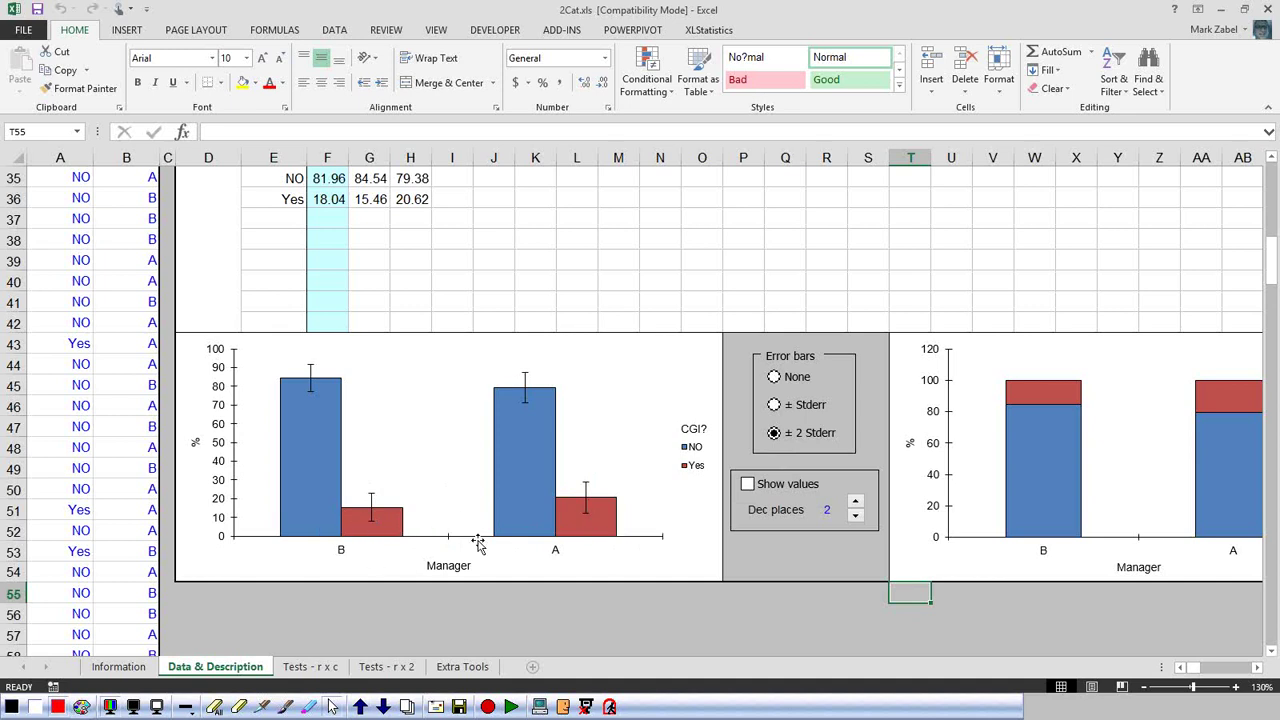
# - Highlight the lower and upper confidence bounds for the difference between proportions on the Tests - r x 2 sheet, and close the 2Cat workbook
pyautogui.click(401, 667)
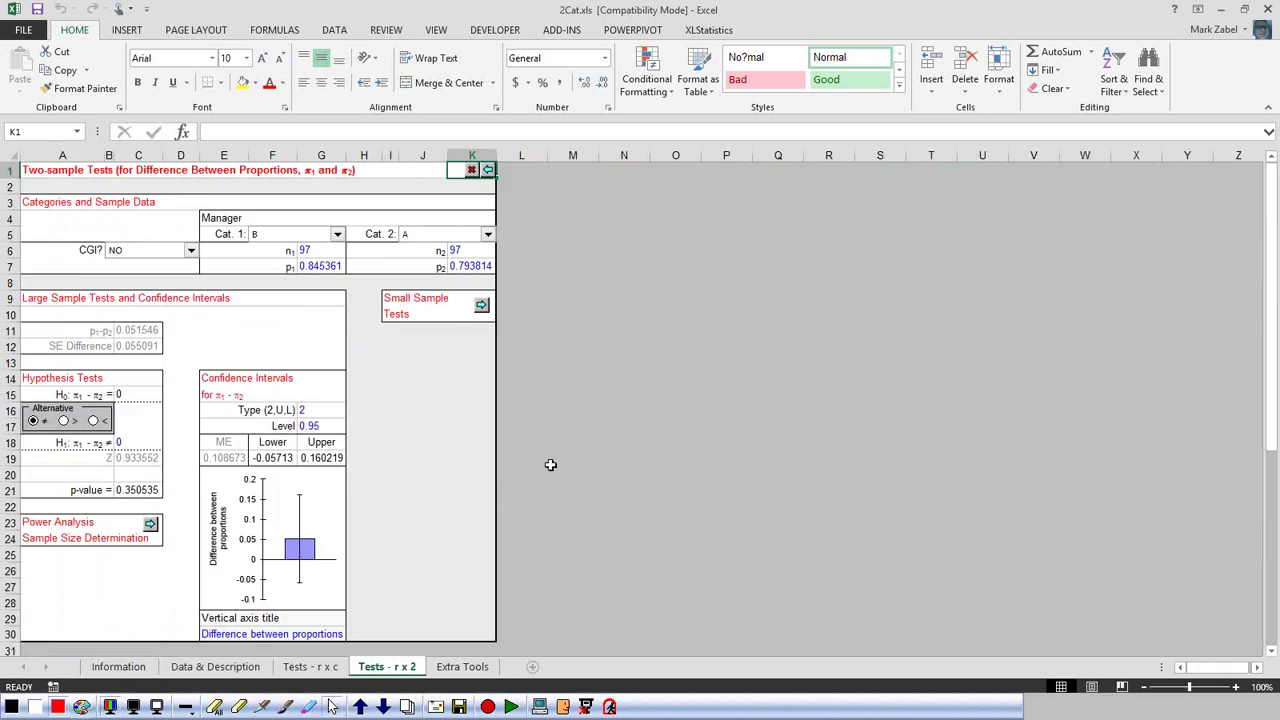
pyautogui.moveTo(276, 458); pyautogui.dragTo(322, 458)
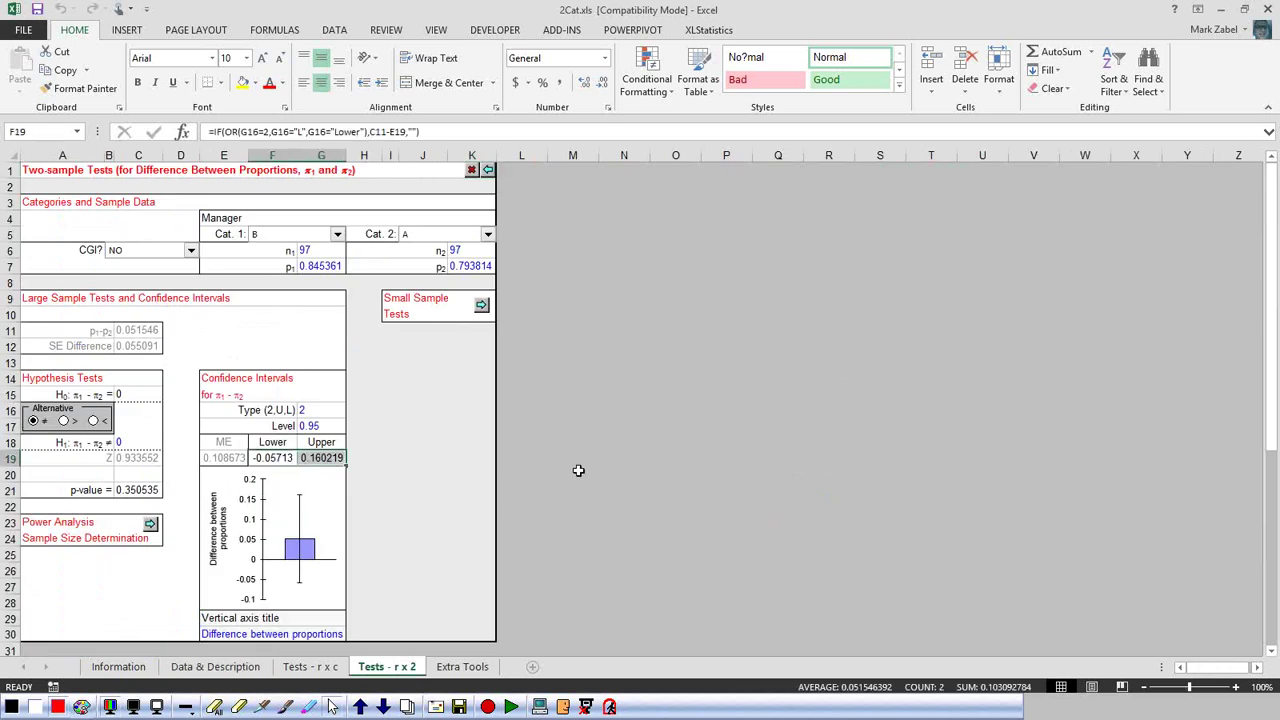
pyautogui.click(476, 172)
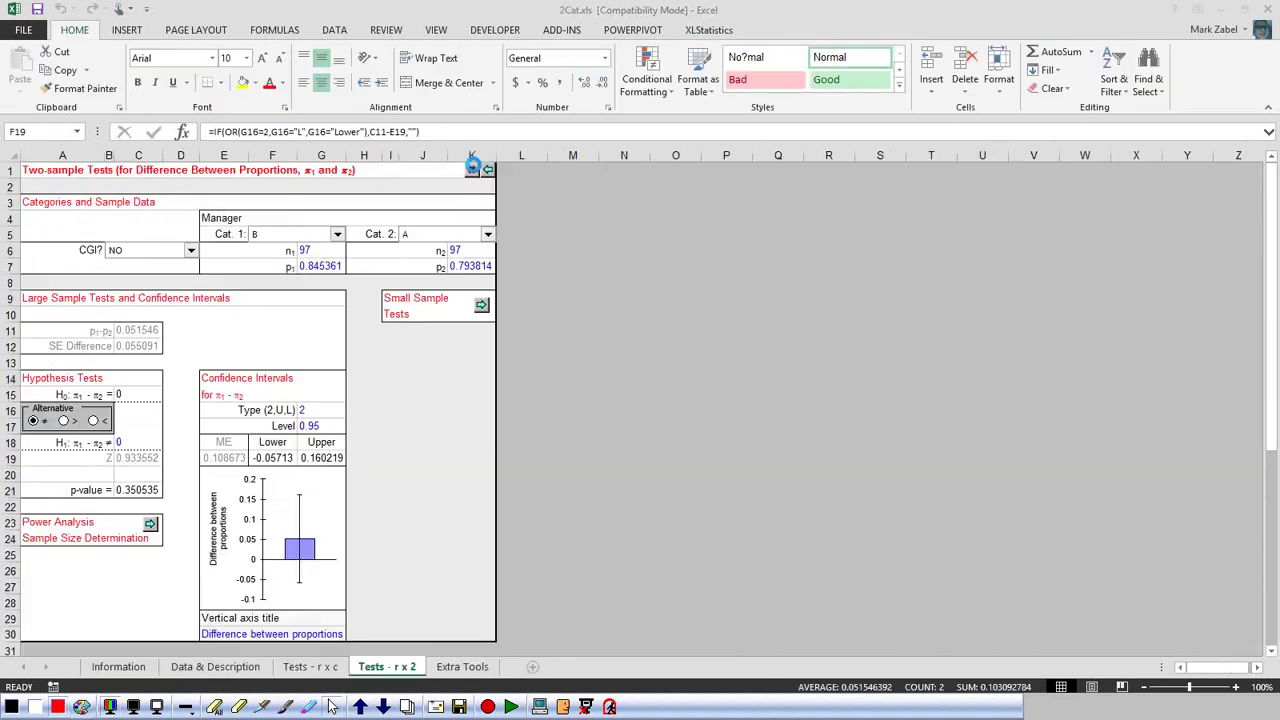
pyautogui.click(470, 344)
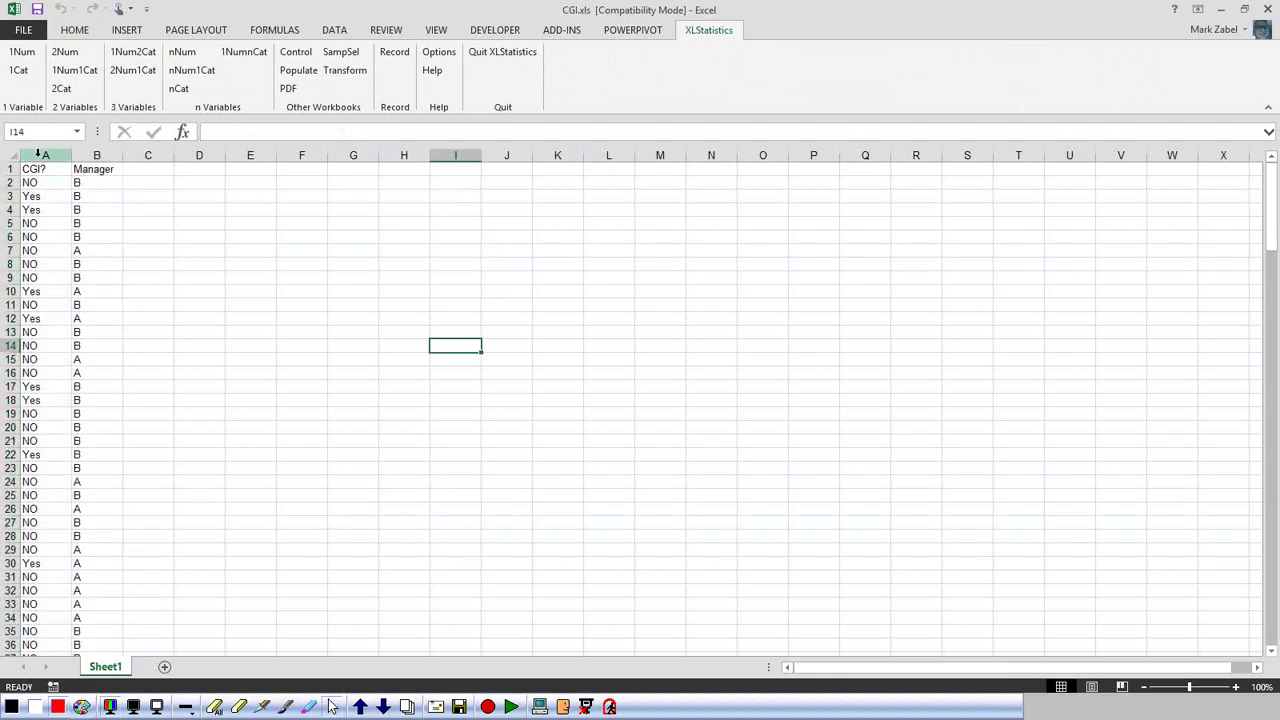
# - Run a 2Cat analysis on the CGI? and Manager columns, and swap the frequency chart's variables once and back
pyautogui.moveTo(39, 151); pyautogui.dragTo(90, 157)
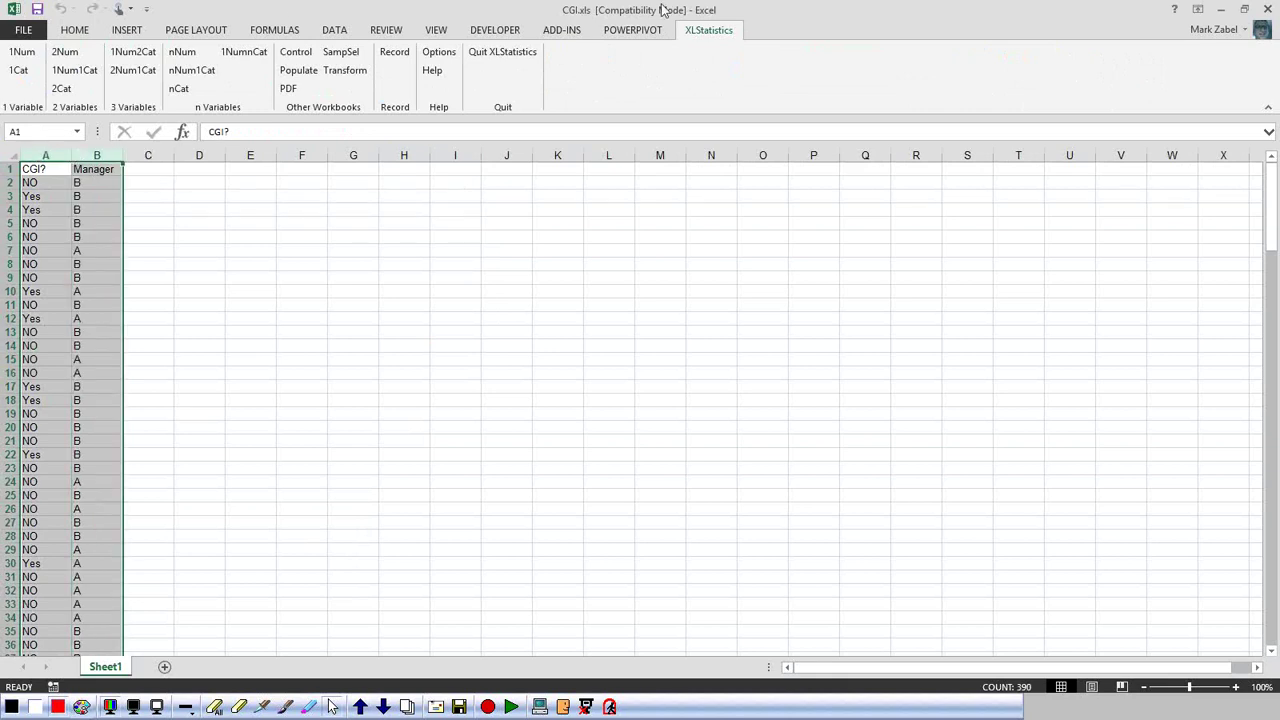
pyautogui.click(62, 90)
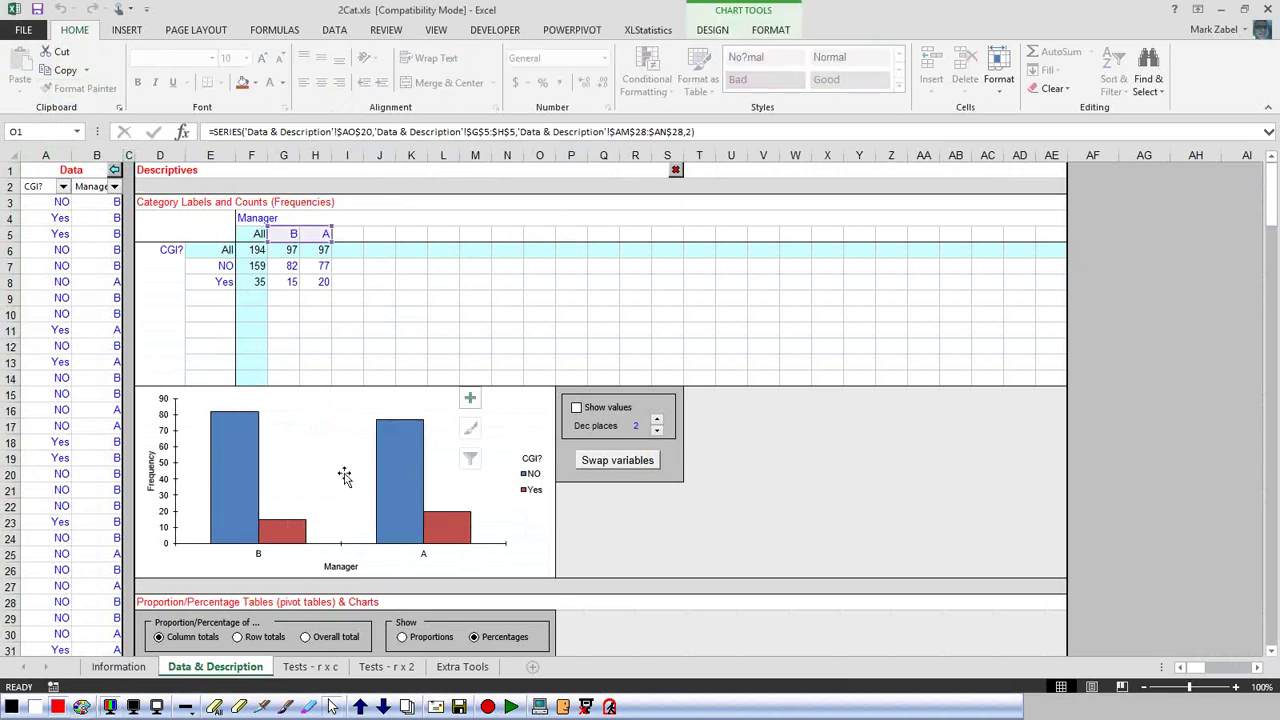
pyautogui.click(620, 466)
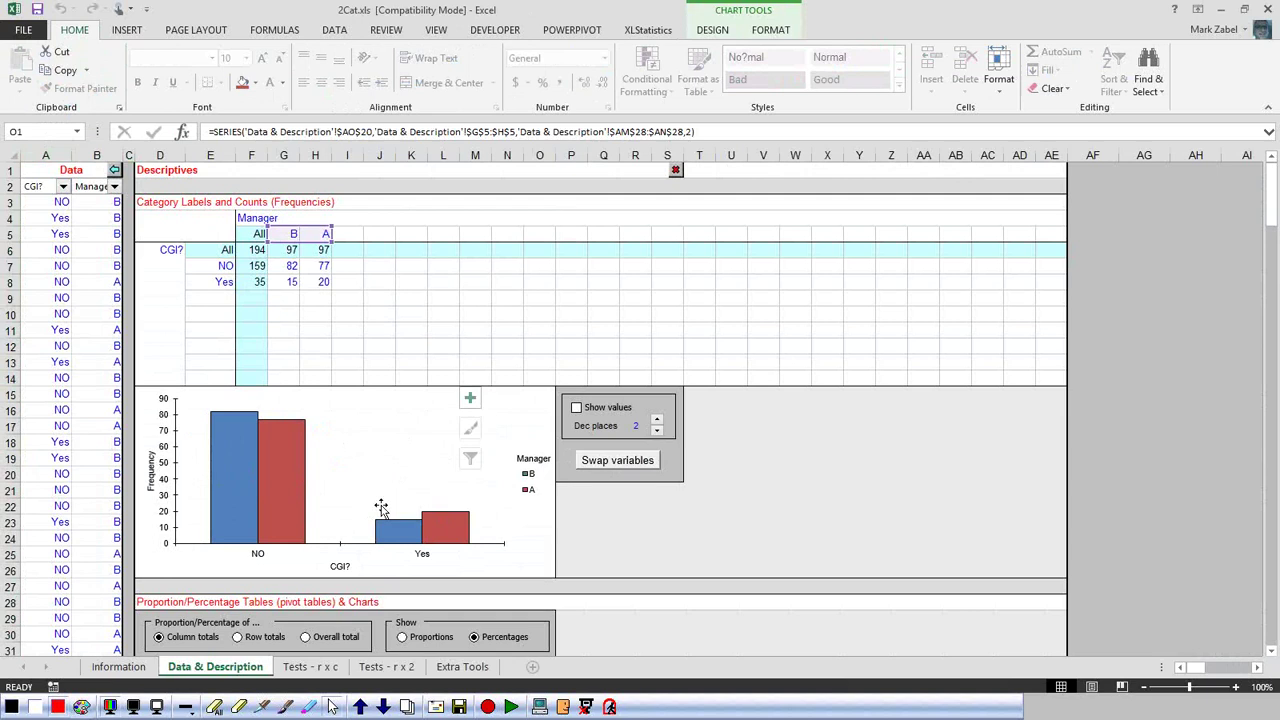
pyautogui.click(618, 461)
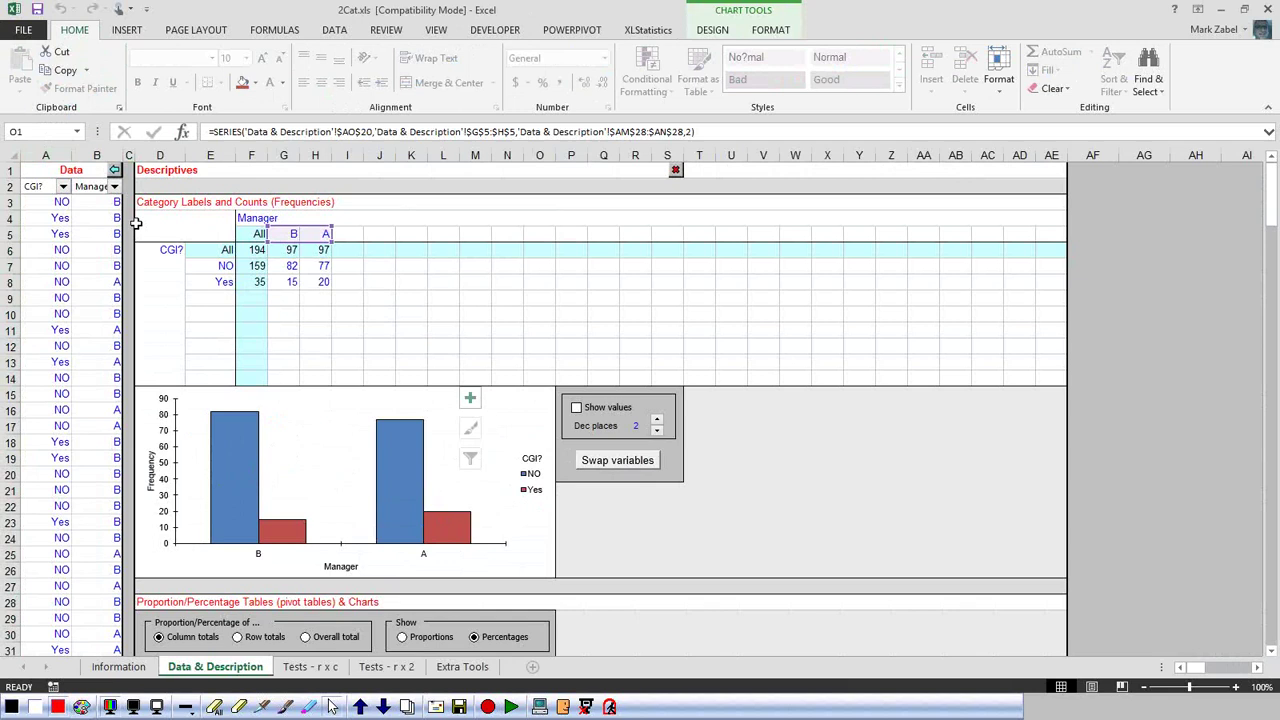
# - Set the first data variable of the 2Cat analysis to Manager and the second to CGI?
pyautogui.click(64, 188)
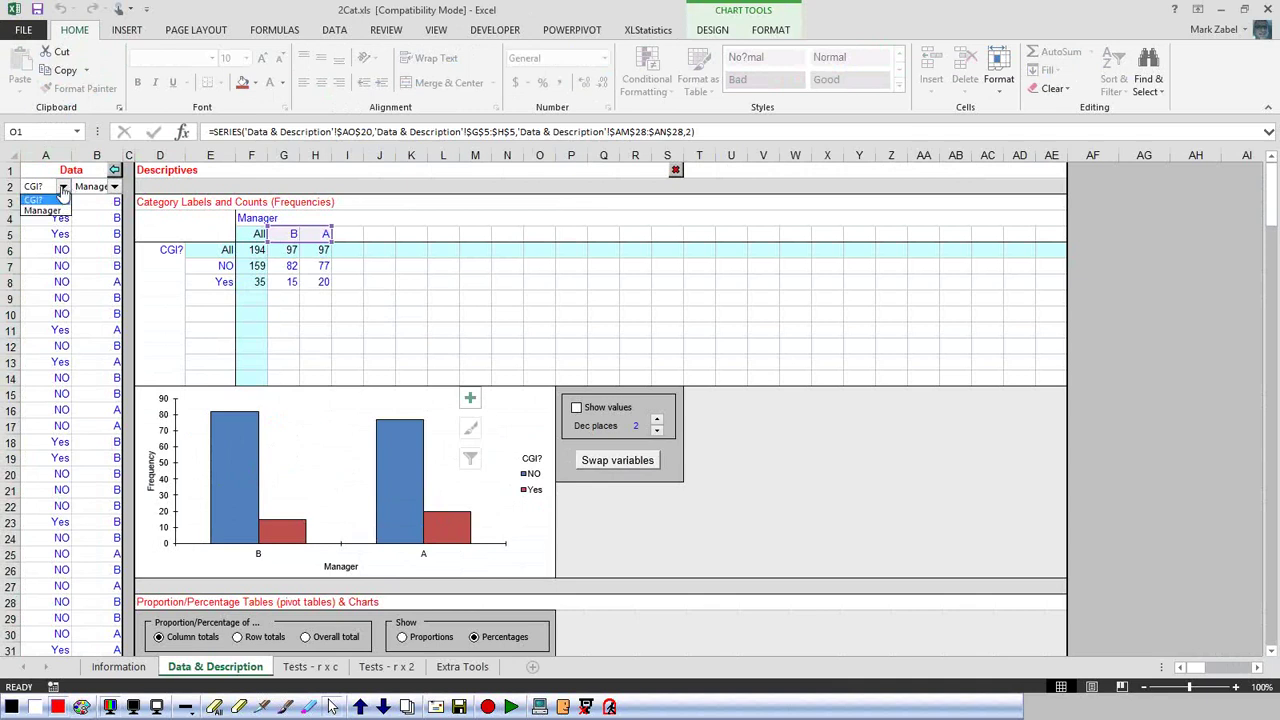
pyautogui.click(45, 210)
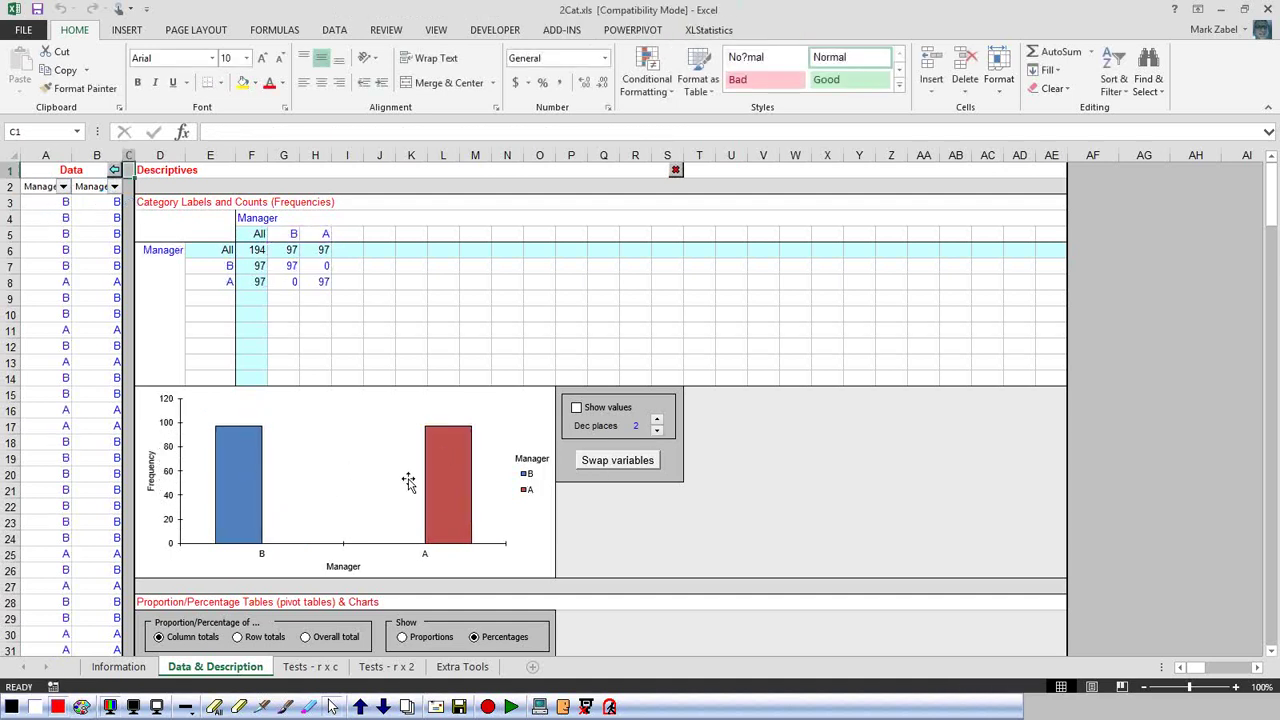
pyautogui.click(114, 186)
pyautogui.click(104, 206)
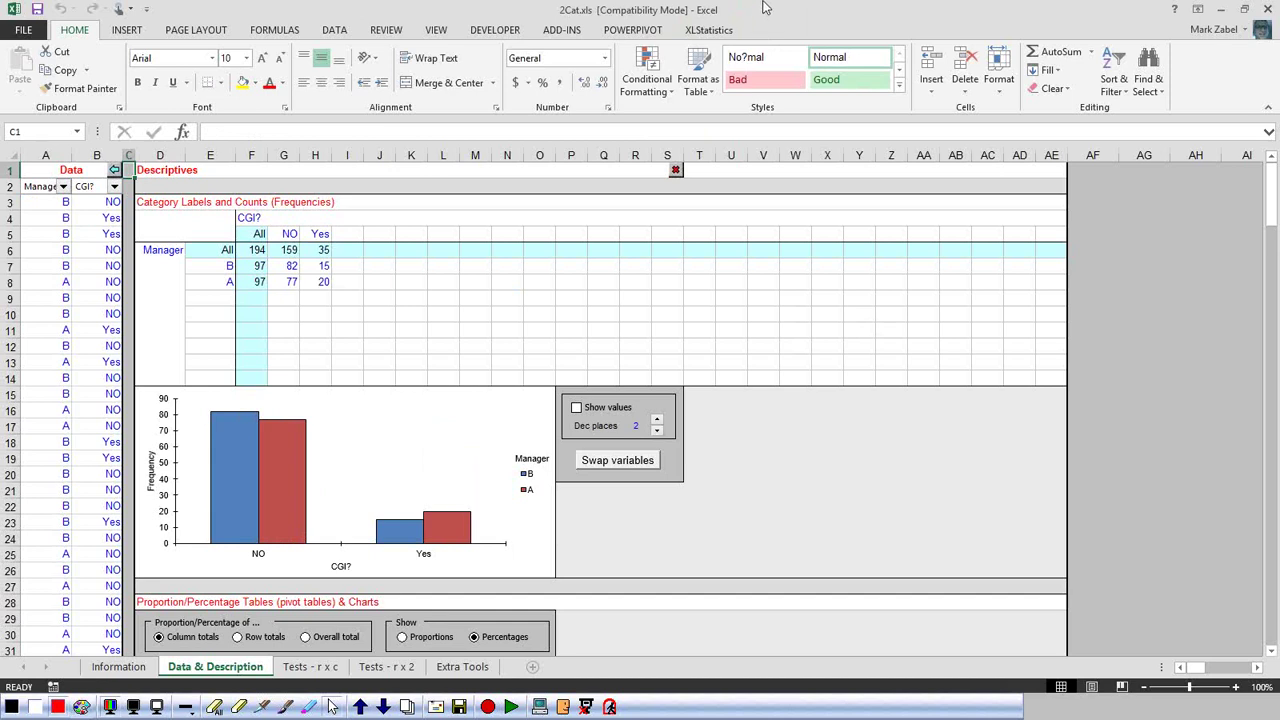
# - Close the 2Cat workbook and switch to the 00 Week 3.ppt slide show in PowerPoint
pyautogui.click(675, 170)
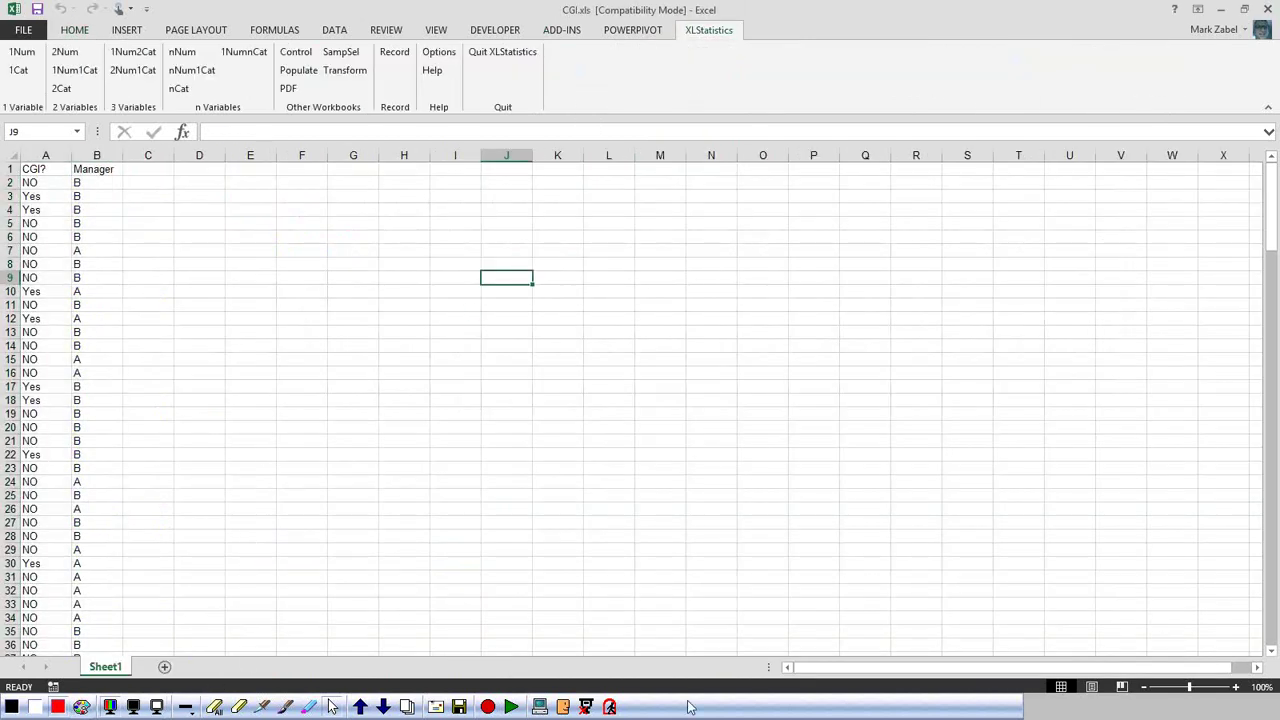
pyautogui.click(558, 522)
pyautogui.hotkey('alt', 'Tab')
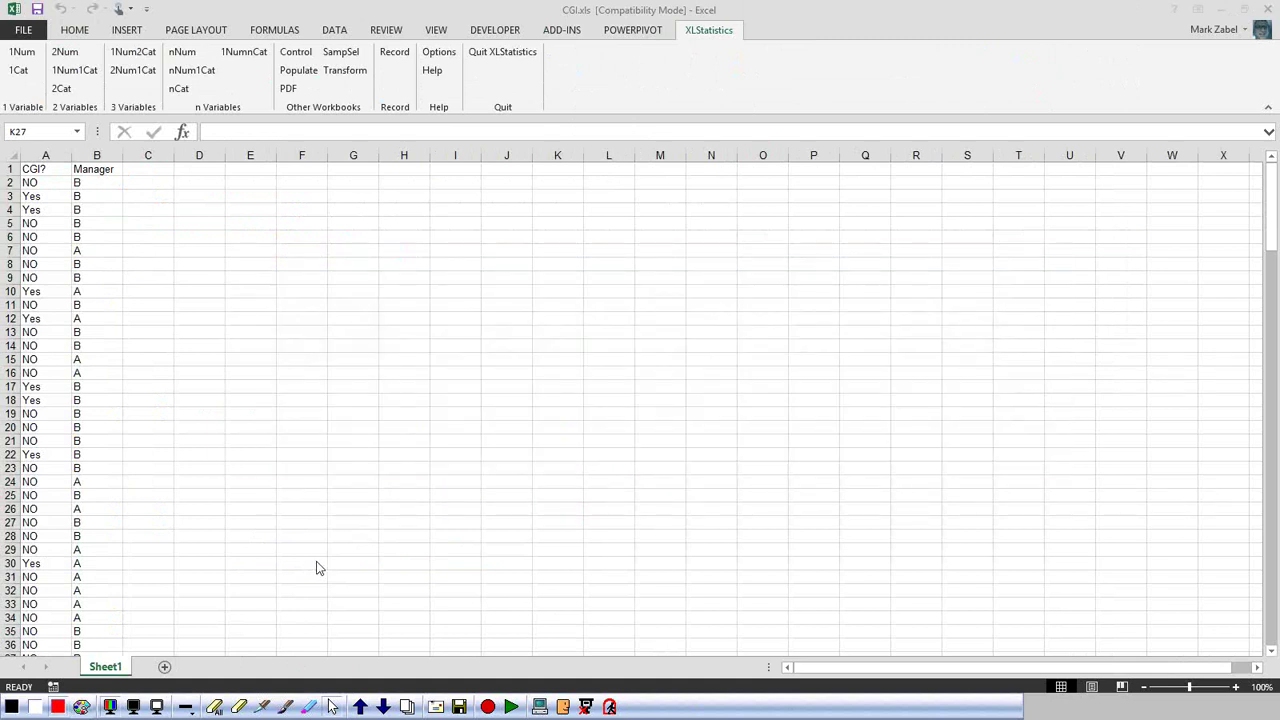
pyautogui.hotkey('alt', 'Tab')
pyautogui.hotkey('alt', 'Tab')
pyautogui.hotkey('alt', 'Tab')
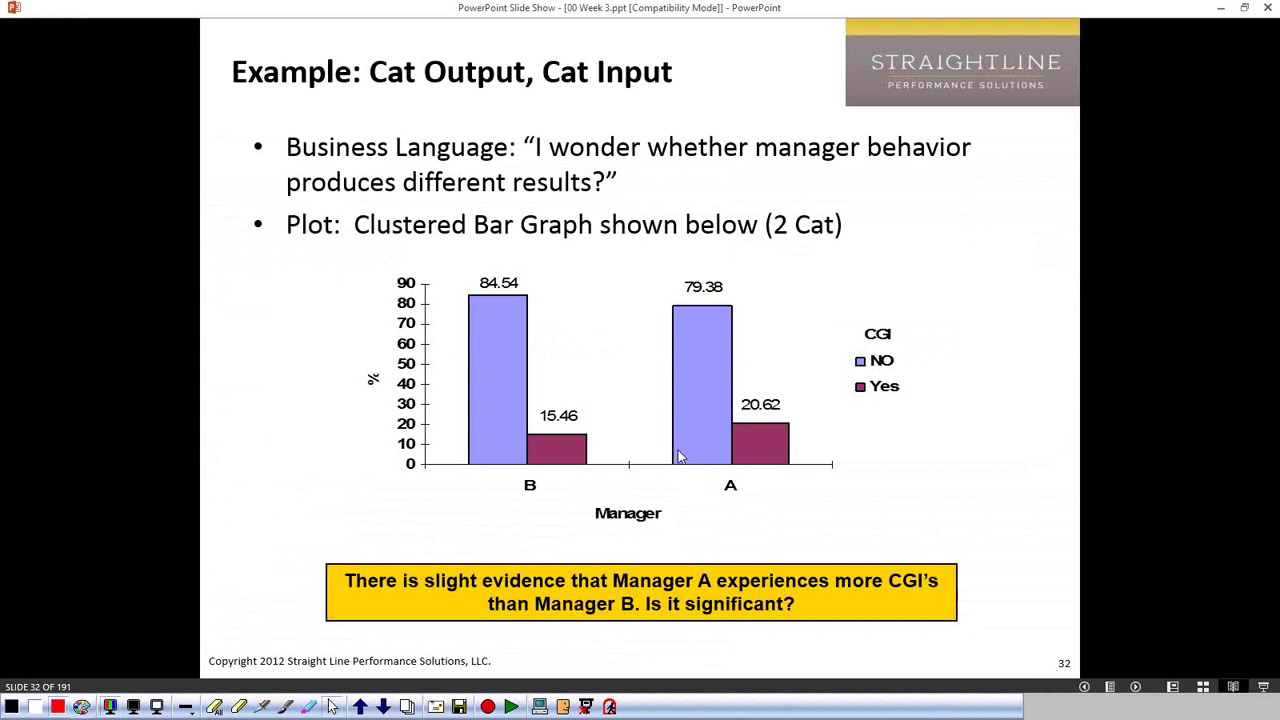
# - Advance the slide show to the Numerical Output, Categorical Input slide and activate the annotation pen
pyautogui.press('Right')
pyautogui.press('Right')
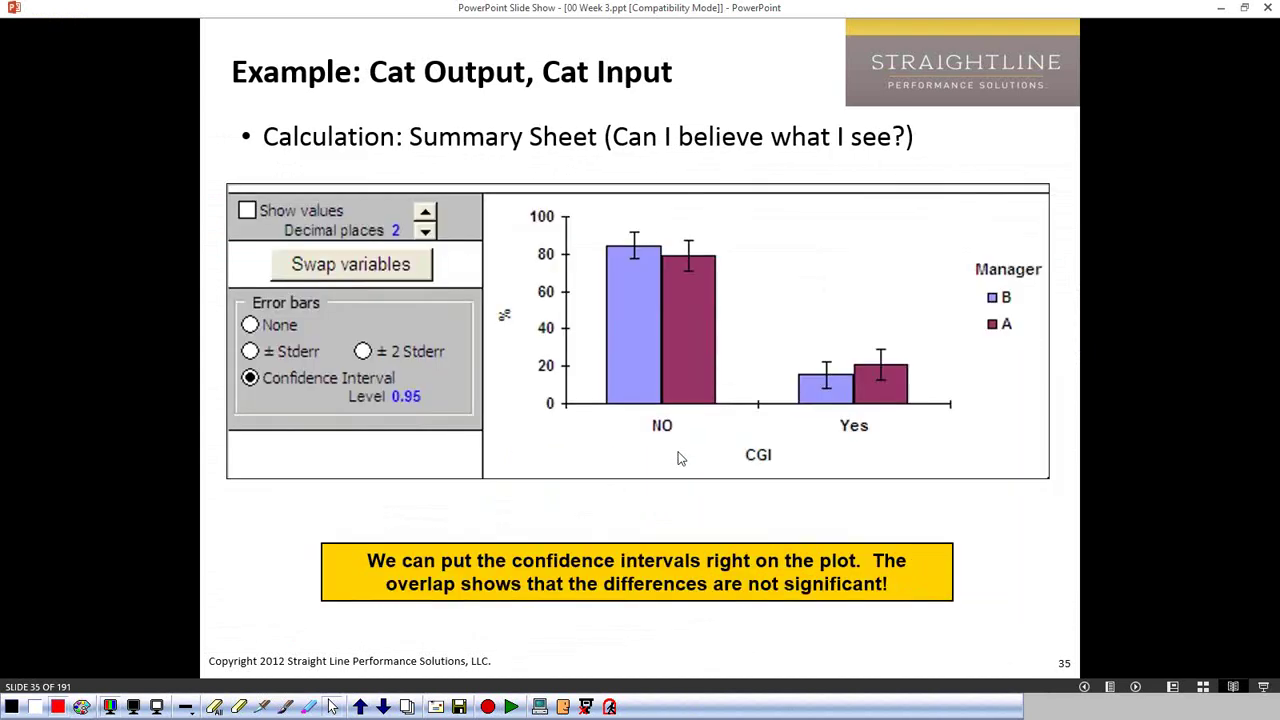
pyautogui.press('Right')
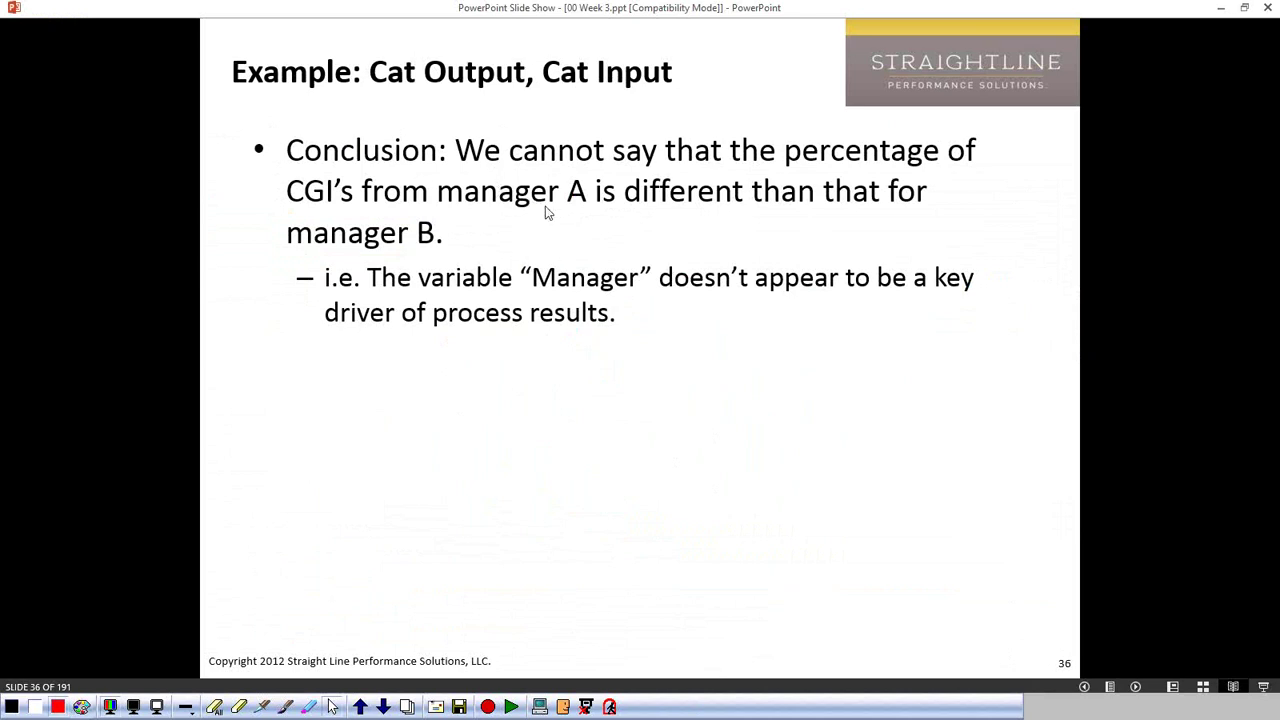
pyautogui.click(656, 235)
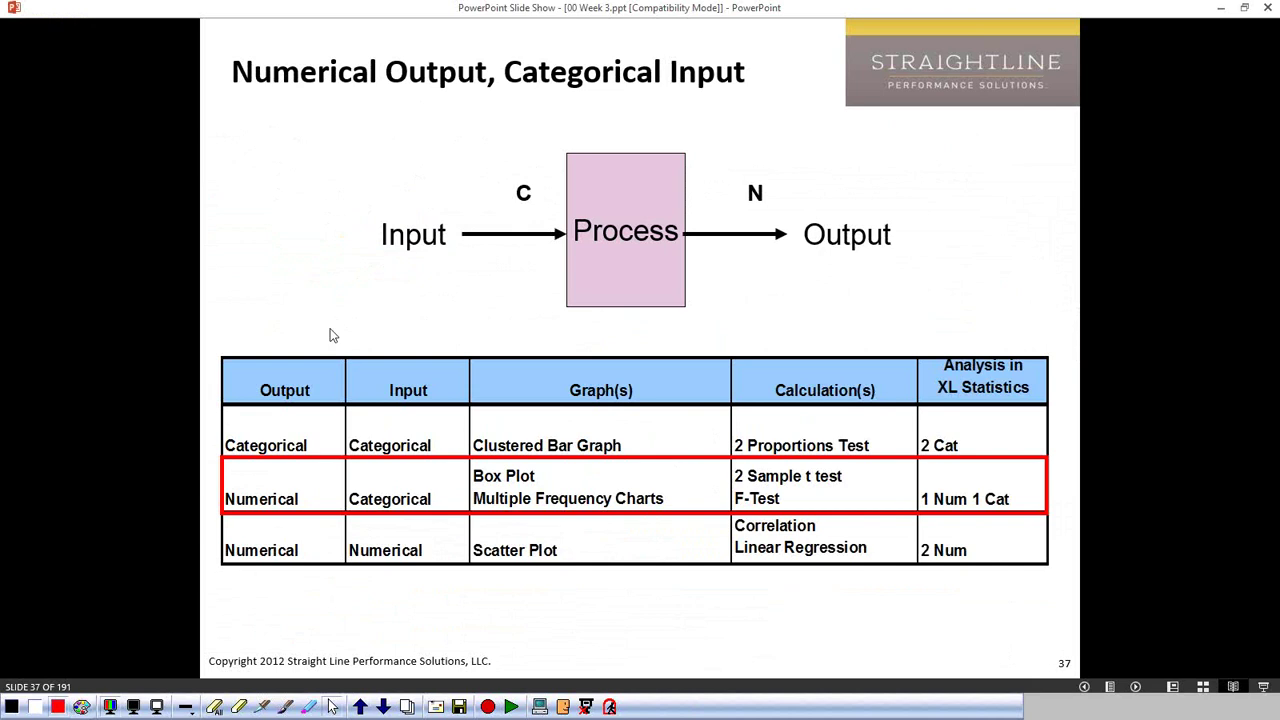
pyautogui.click(262, 706)
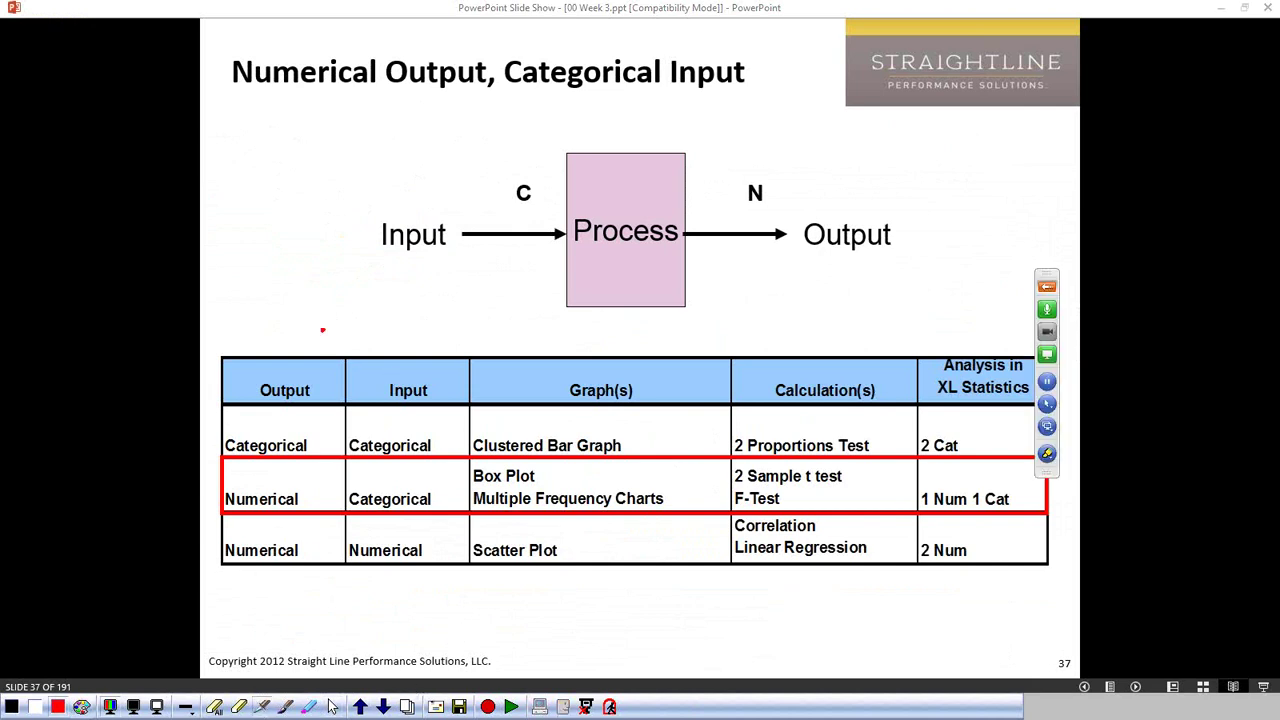
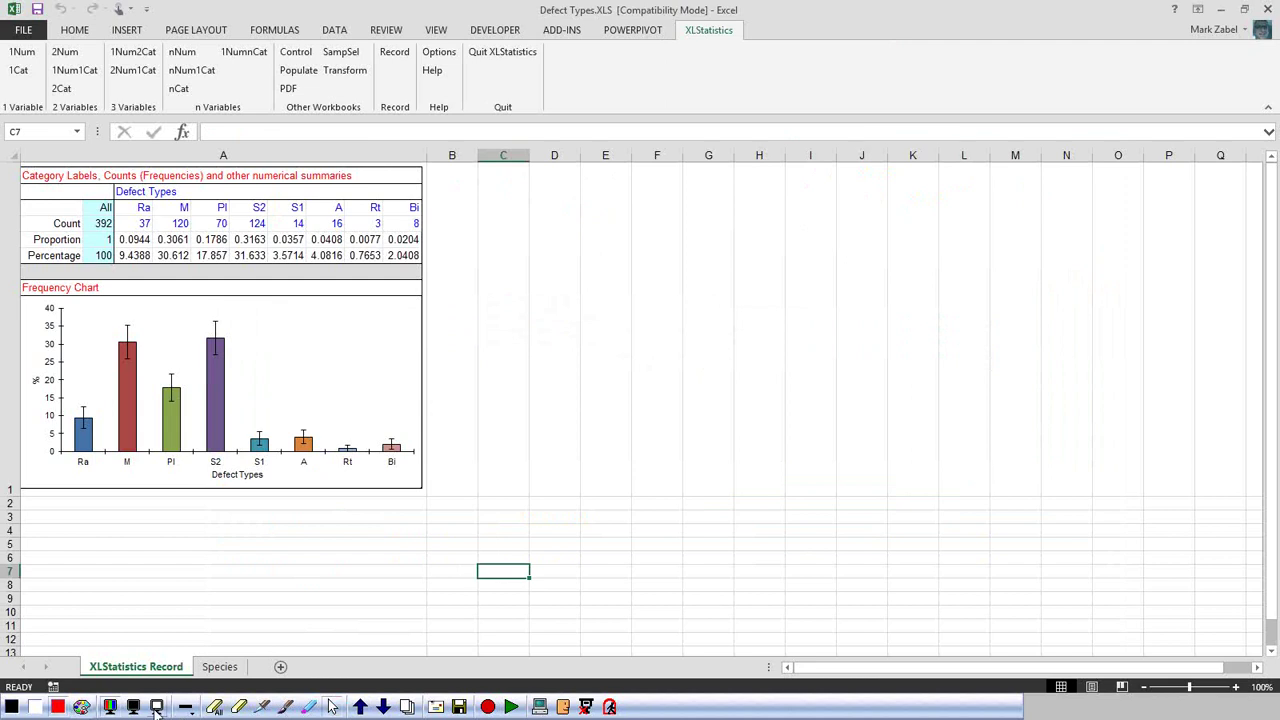
# - Leave drawing mode over Defect Types.XLS, switch back to the PowerPoint slide show and display the Backlogs Before and After.xls example slide
pyautogui.click(258, 708)
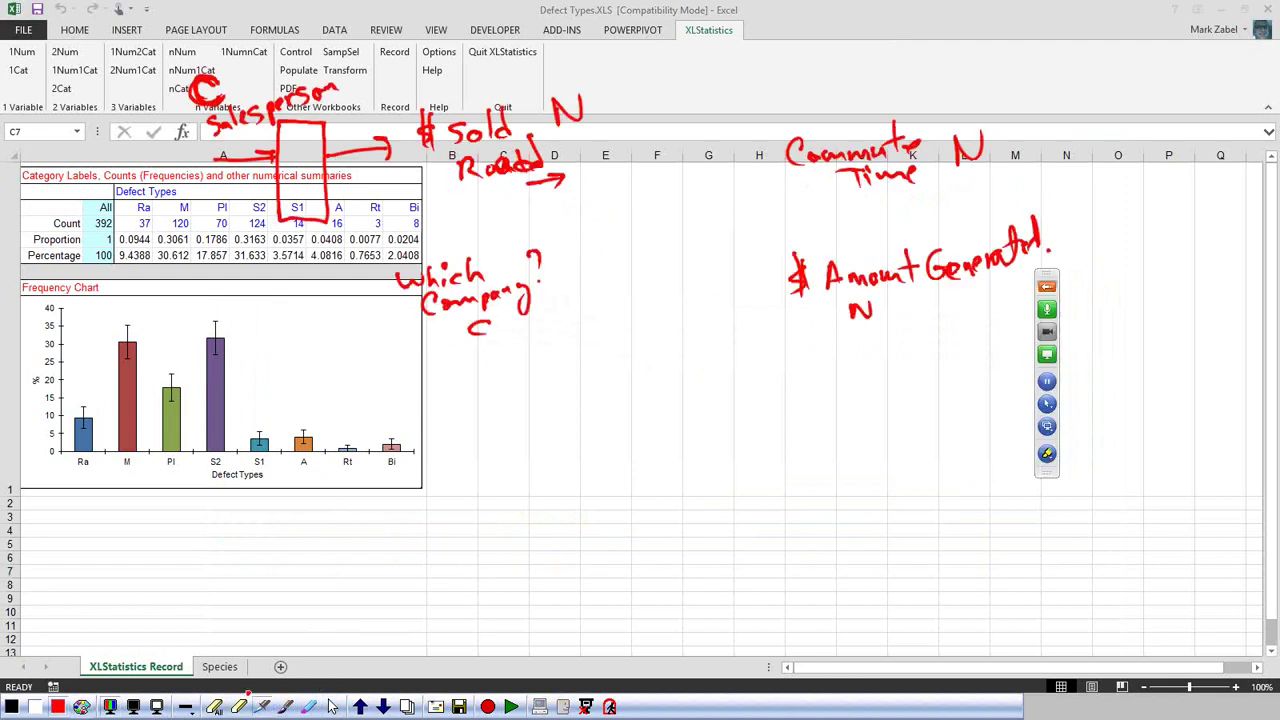
pyautogui.click(335, 707)
pyautogui.hotkey('alt', 'Tab')
pyautogui.scroll(-2, 669, 560)
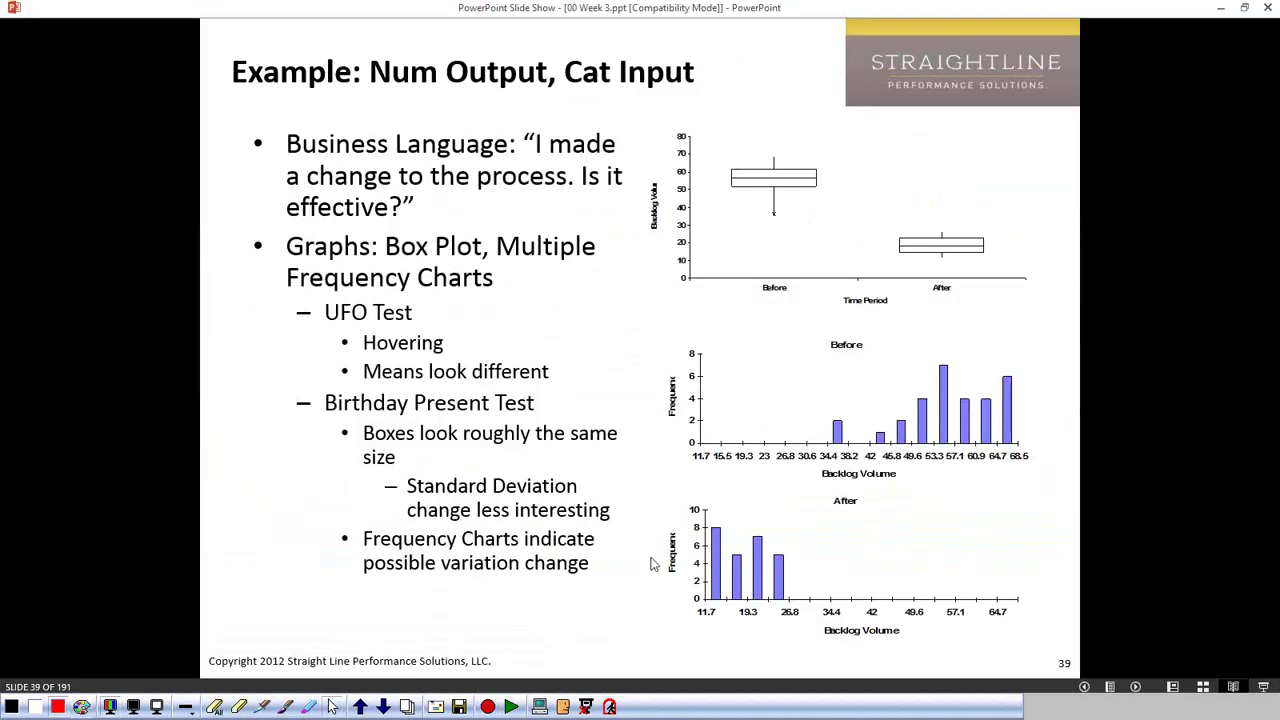
pyautogui.scroll(1, 669, 560)
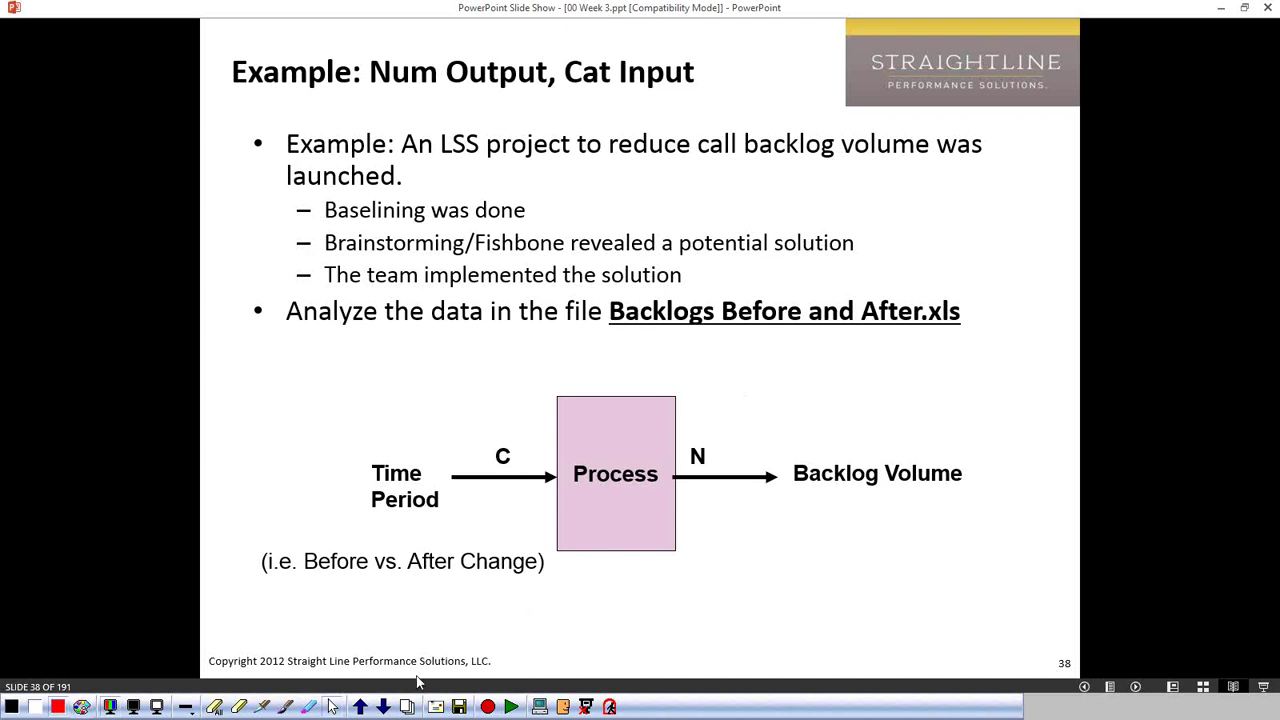
# - Leave pen mode, advance to the box plot example slide, then end the slide show and minimize the presentation
pyautogui.click(265, 707)
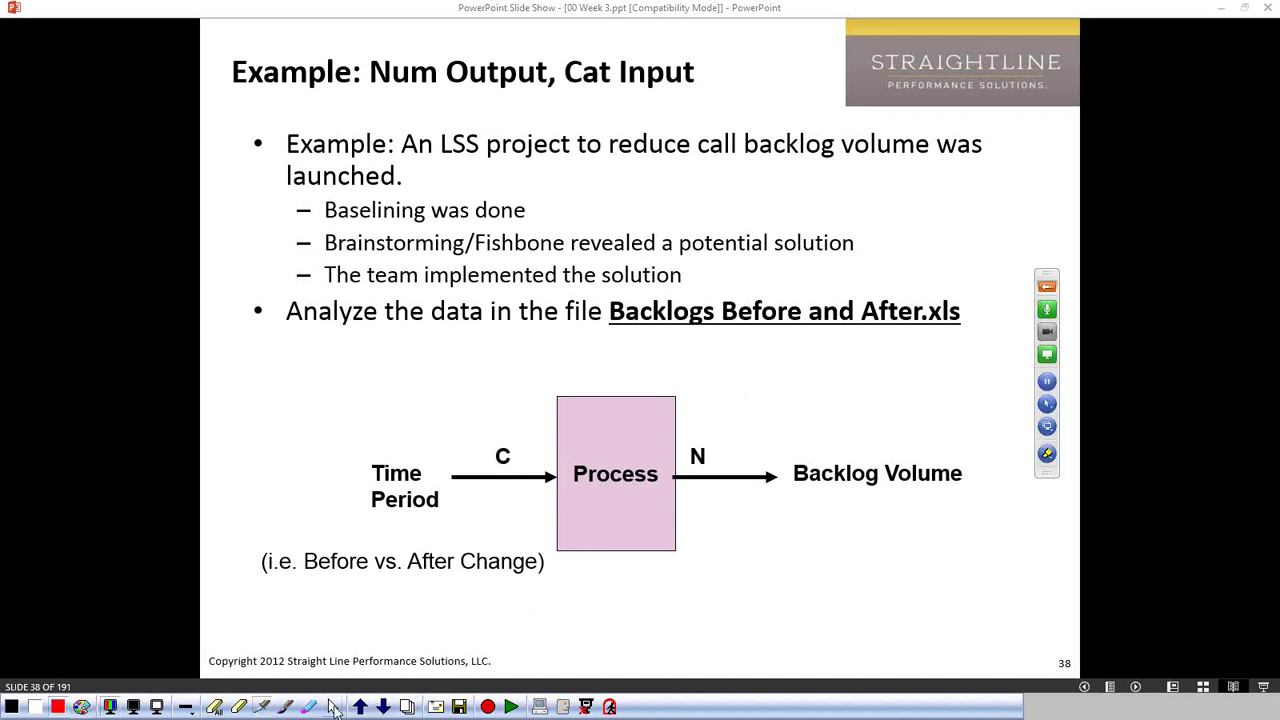
pyautogui.click(333, 707)
pyautogui.click(349, 632)
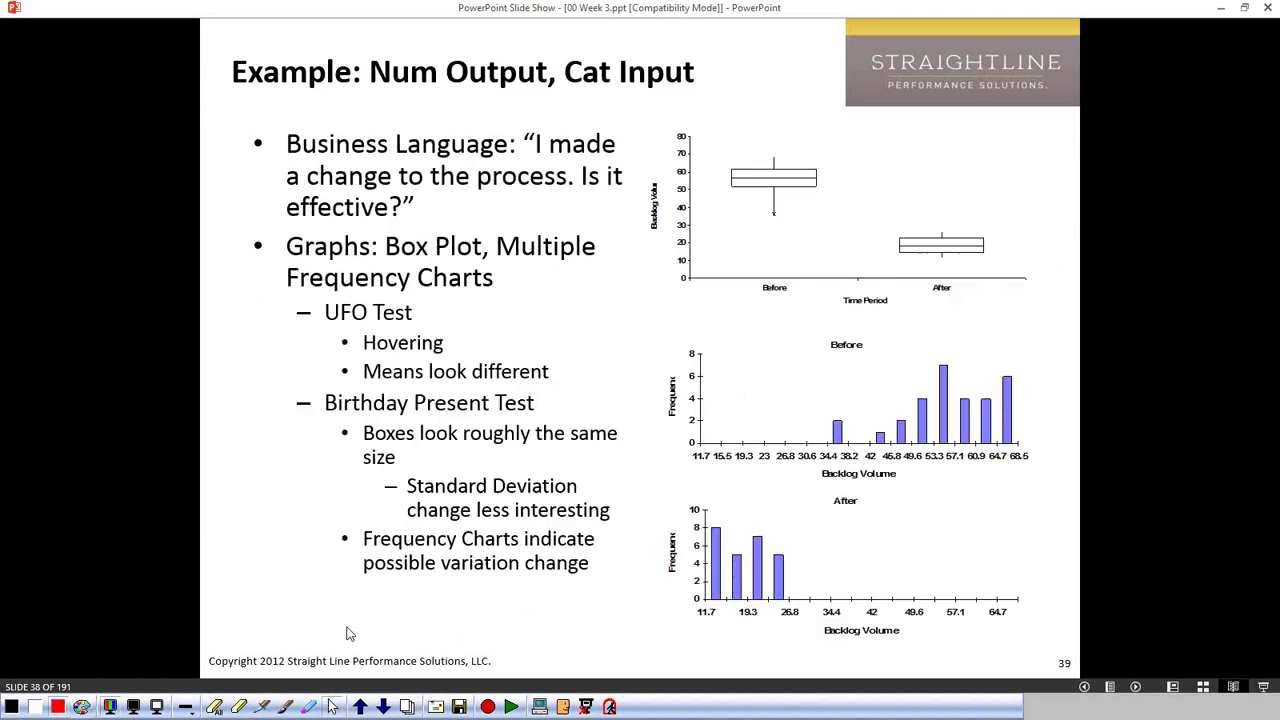
pyautogui.press('Escape')
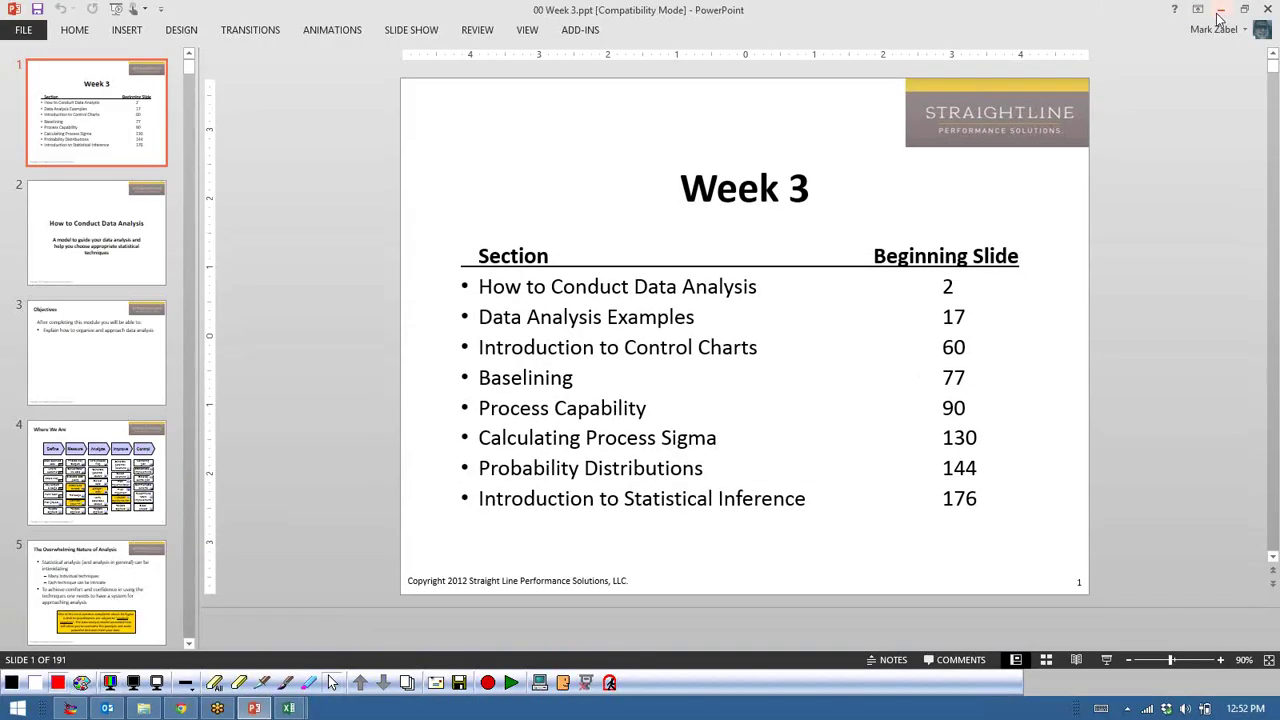
pyautogui.click(1221, 10)
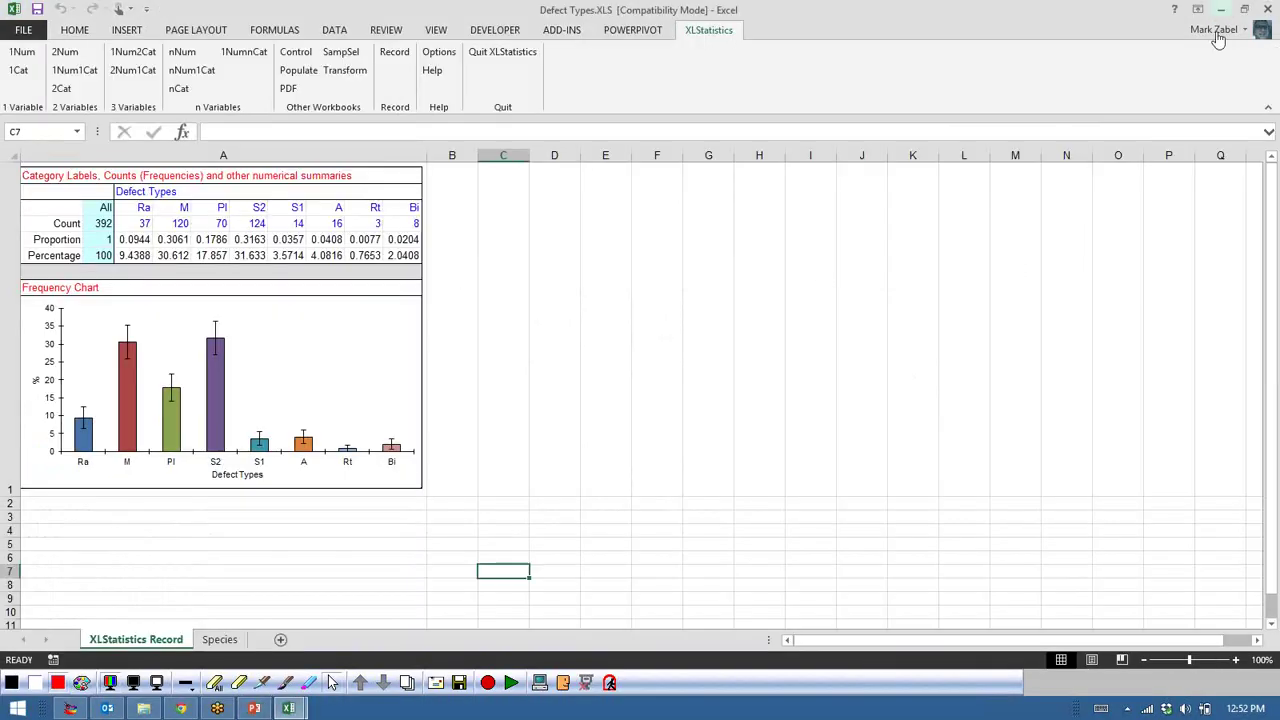
# - Close the Defect Types.XLS and CGI.xls workbooks and open Discharge Times.xls from the Data for W1 - W4 folder
pyautogui.click(533, 223)
pyautogui.click(1267, 9)
pyautogui.click(637, 368)
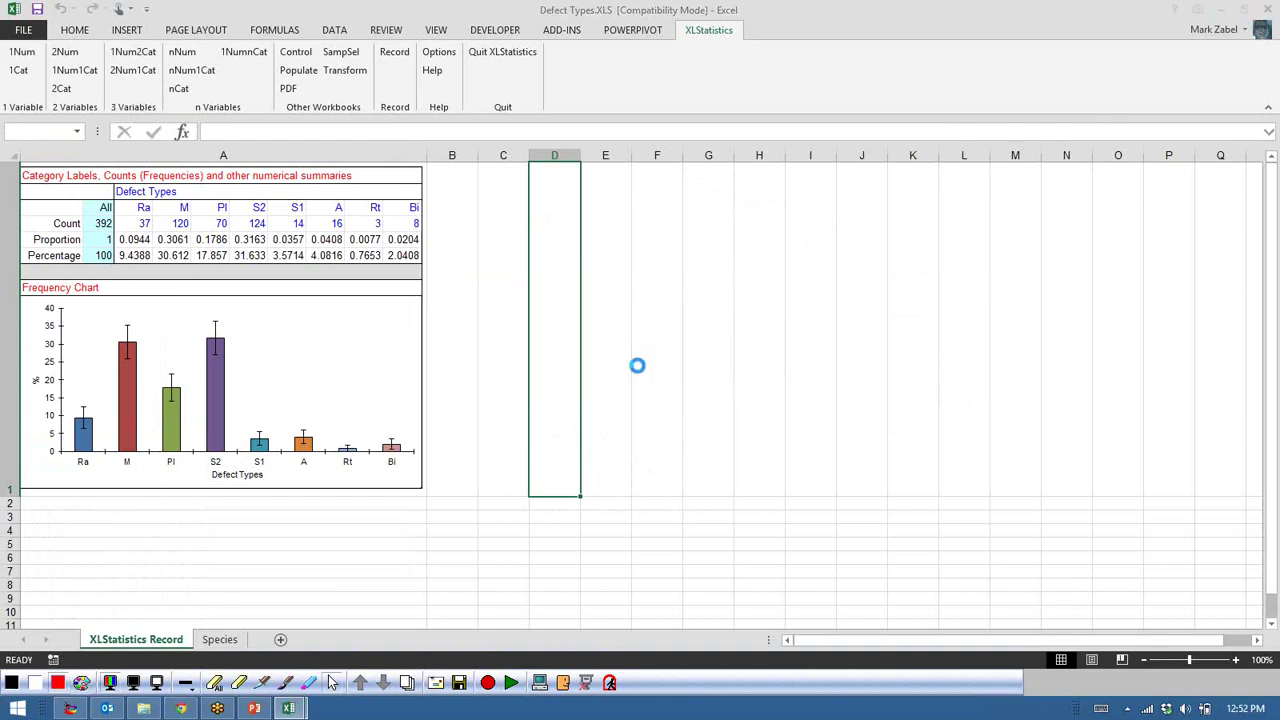
pyautogui.click(617, 359)
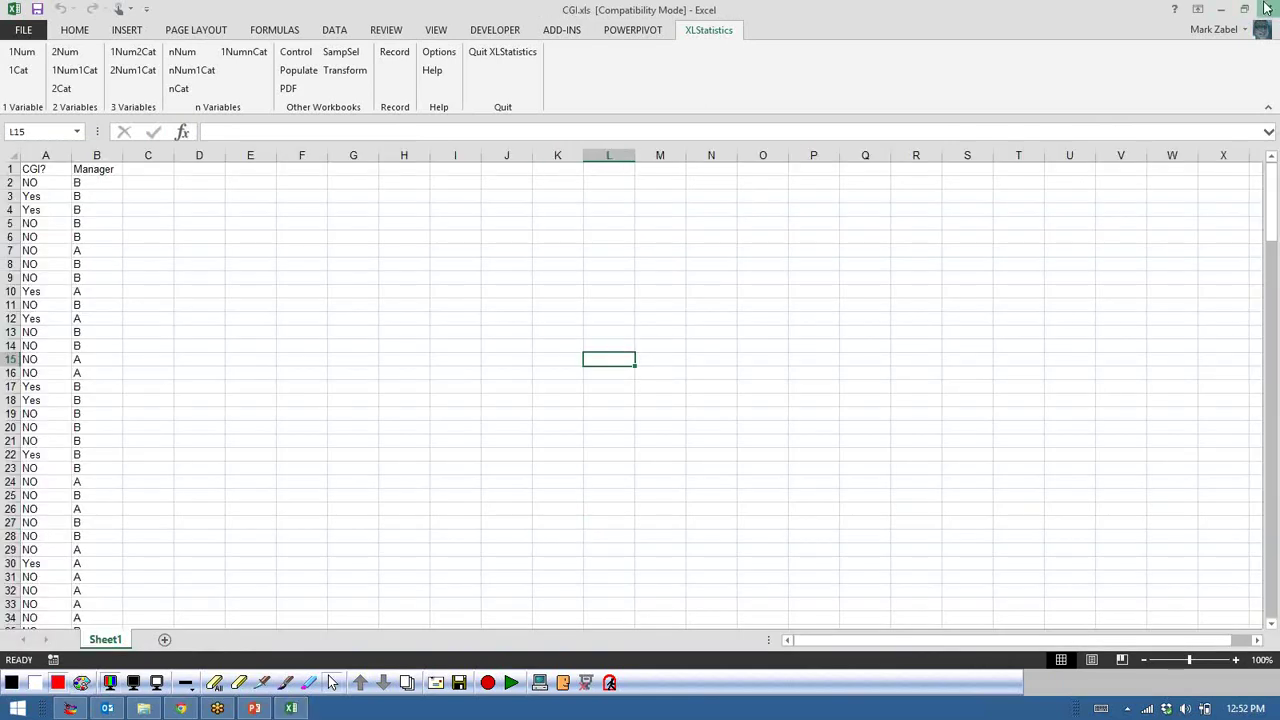
pyautogui.click(1267, 9)
pyautogui.click(637, 370)
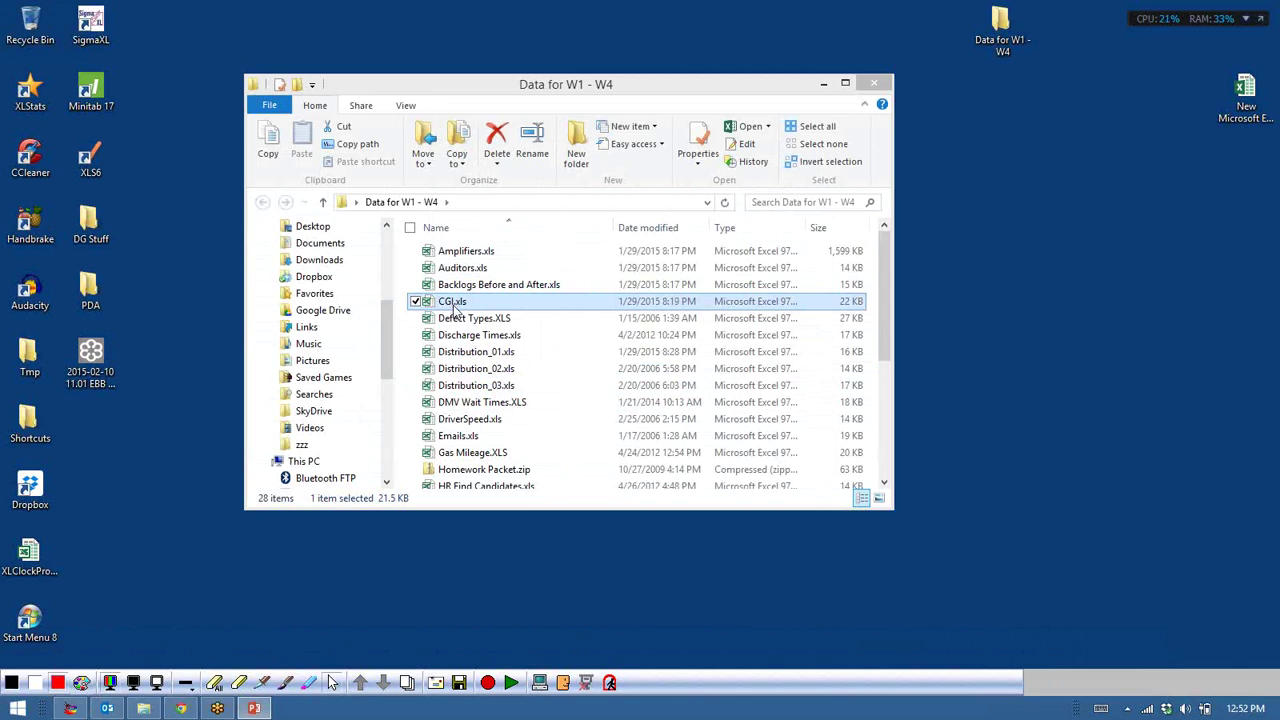
pyautogui.doubleClick(495, 336)
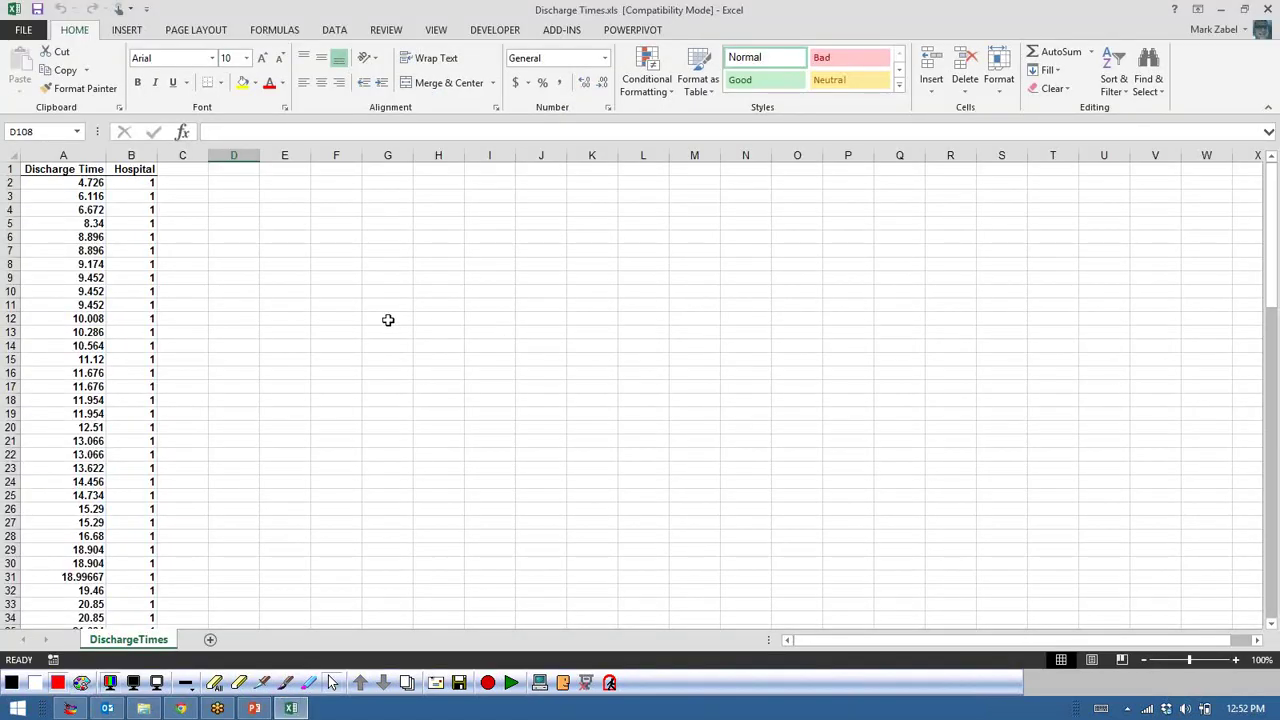
# - Activate the annotation pen over the Discharge Times worksheet and erase all the old drawings
pyautogui.click(340, 298)
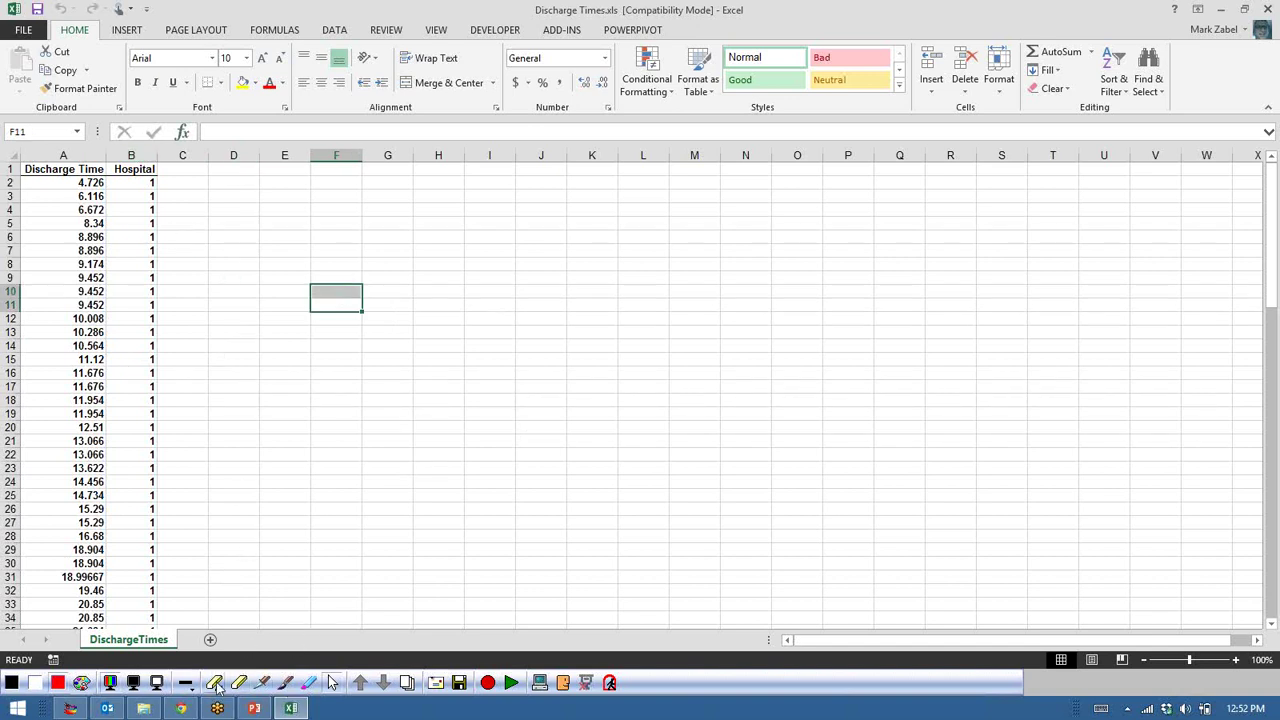
pyautogui.click(262, 684)
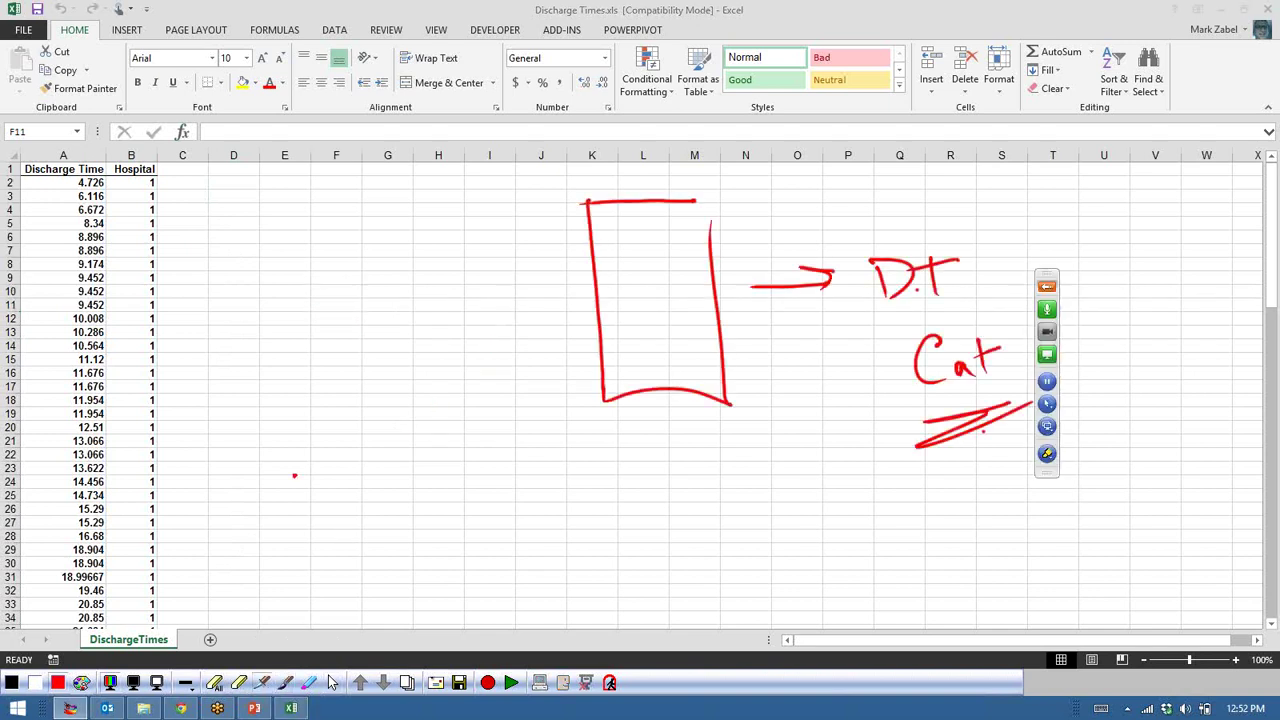
pyautogui.click(186, 683)
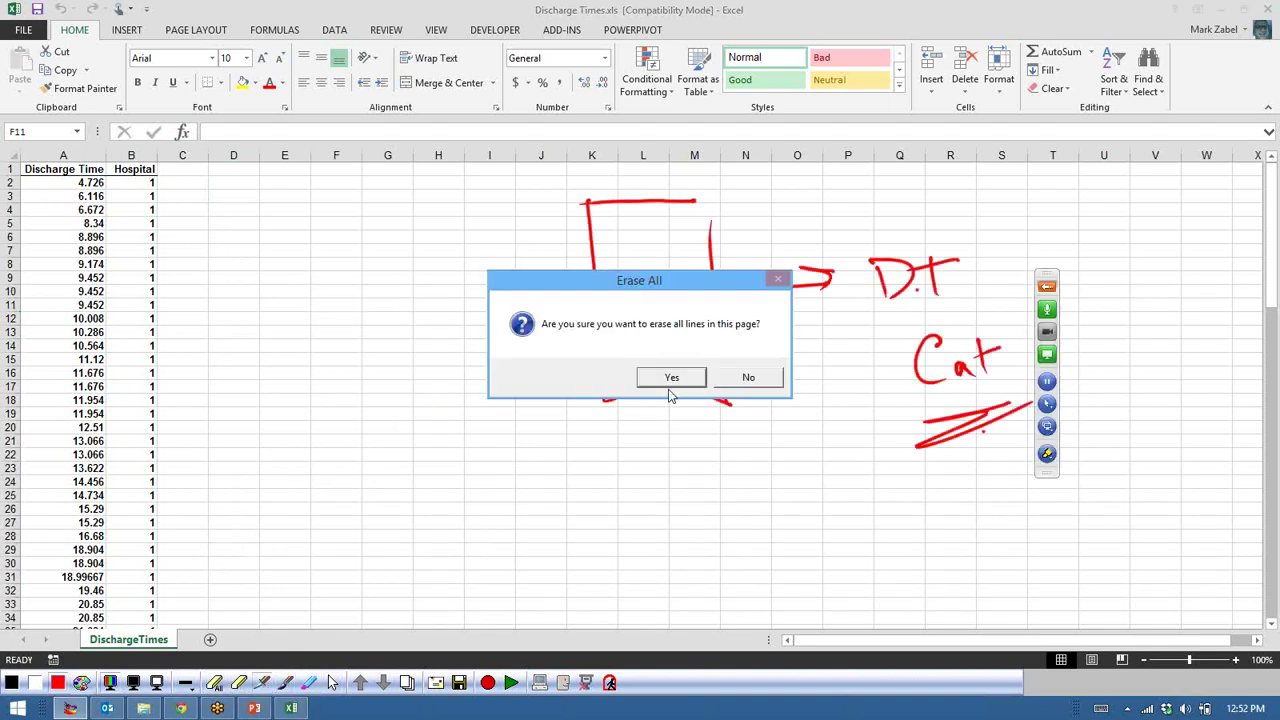
pyautogui.click(664, 379)
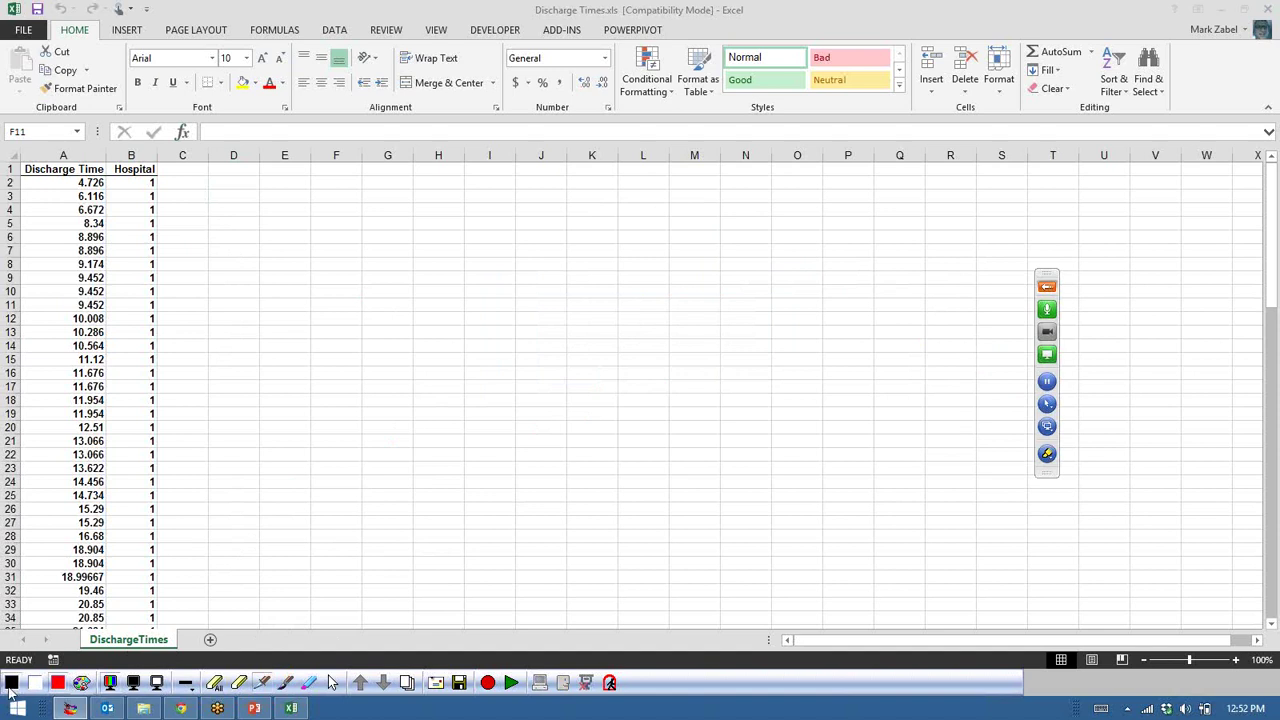
# - Draw a red process box over the worksheet with a black output arrow labelled DT
pyautogui.moveTo(670, 200)
pyautogui.mouseDown()
pyautogui.moveTo(586, 205)
pyautogui.moveTo(684, 336)
pyautogui.mouseUp()
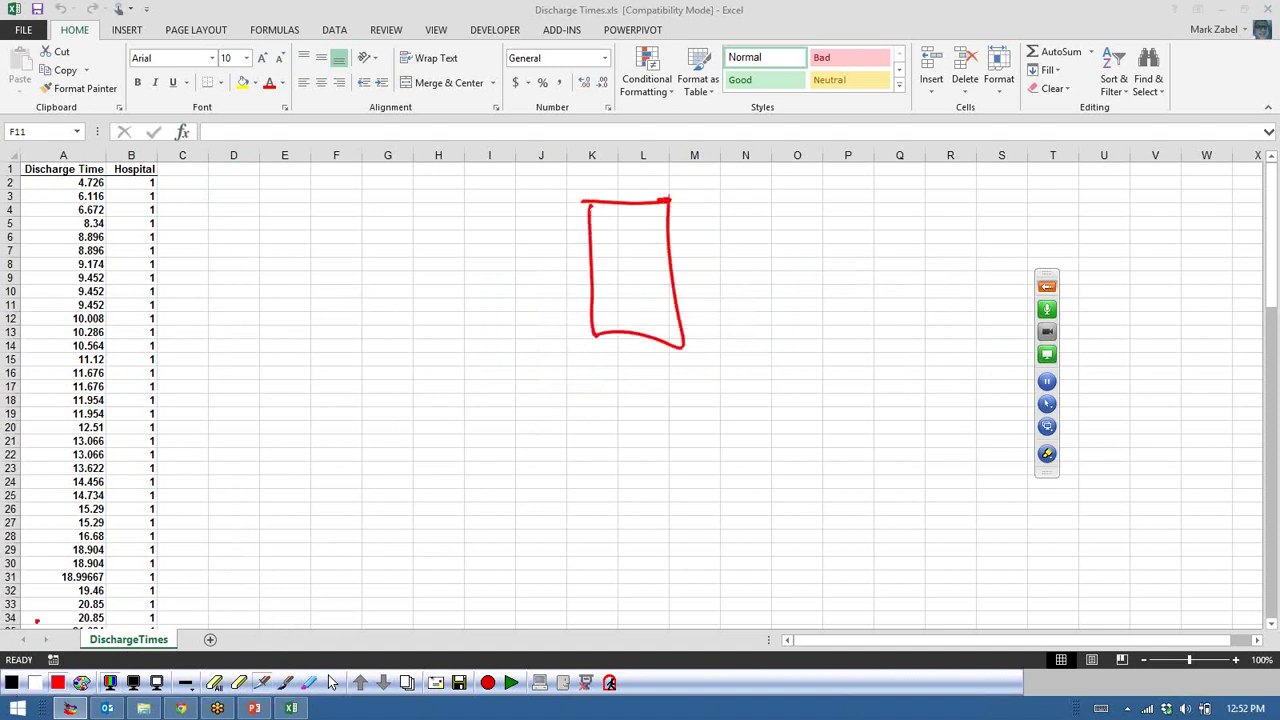
pyautogui.moveTo(696, 257)
pyautogui.mouseDown()
pyautogui.moveTo(800, 256)
pyautogui.moveTo(758, 245)
pyautogui.mouseUp()
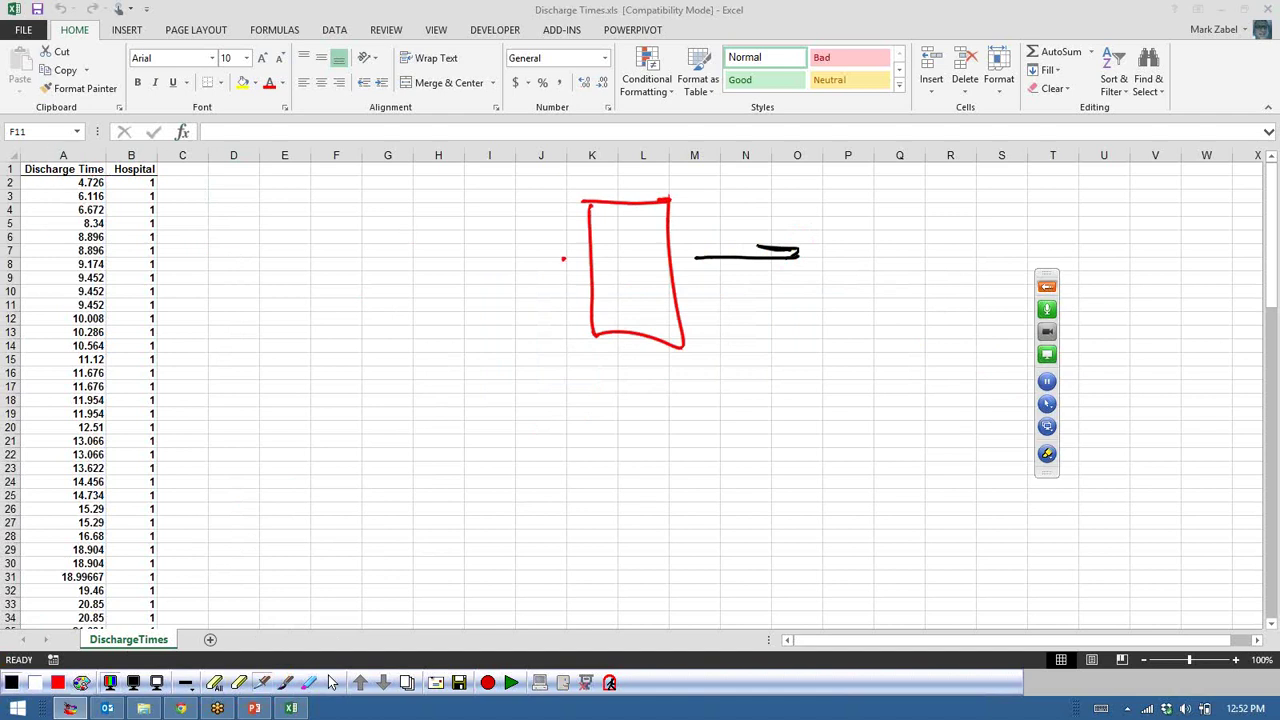
pyautogui.moveTo(834, 218); pyautogui.dragTo(838, 256)
pyautogui.moveTo(884, 214); pyautogui.dragTo(886, 252)
pyautogui.moveTo(906, 210); pyautogui.dragTo(862, 218)
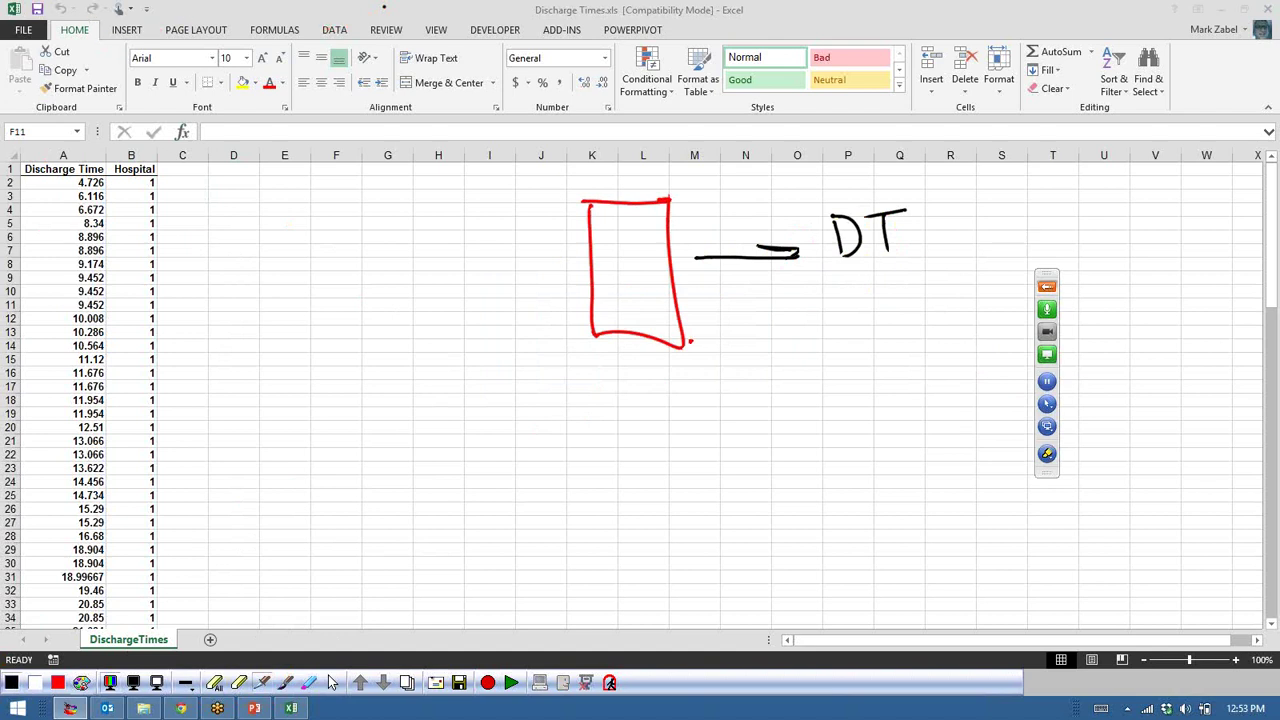
# - Draw a black input arrow into the process box and label it Hospital
pyautogui.moveTo(546, 261); pyautogui.dragTo(588, 256)
pyautogui.moveTo(477, 266); pyautogui.dragTo(588, 256)
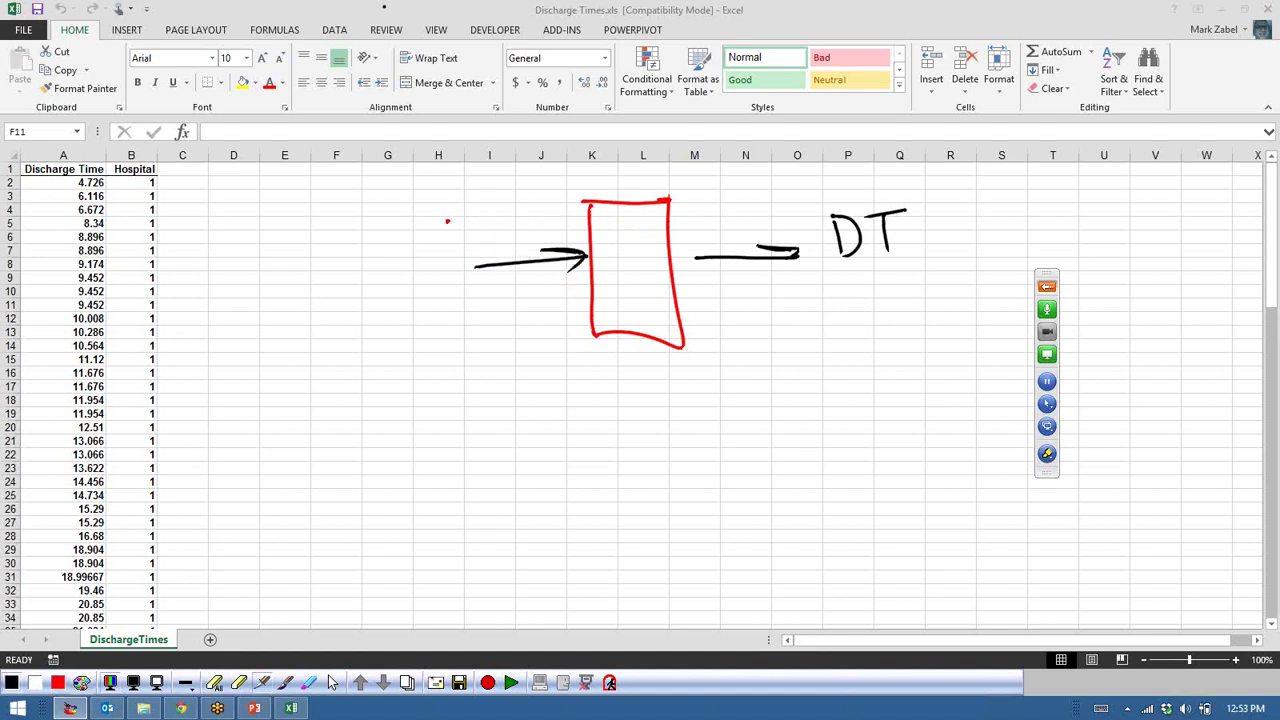
pyautogui.moveTo(441, 206)
pyautogui.mouseDown()
pyautogui.moveTo(454, 236)
pyautogui.moveTo(486, 222)
pyautogui.moveTo(490, 232)
pyautogui.moveTo(513, 199)
pyautogui.moveTo(513, 236)
pyautogui.mouseUp()
pyautogui.moveTo(526, 184)
pyautogui.mouseDown()
pyautogui.moveTo(528, 236)
pyautogui.moveTo(536, 208)
pyautogui.mouseUp()
pyautogui.moveTo(546, 212); pyautogui.dragTo(560, 224)
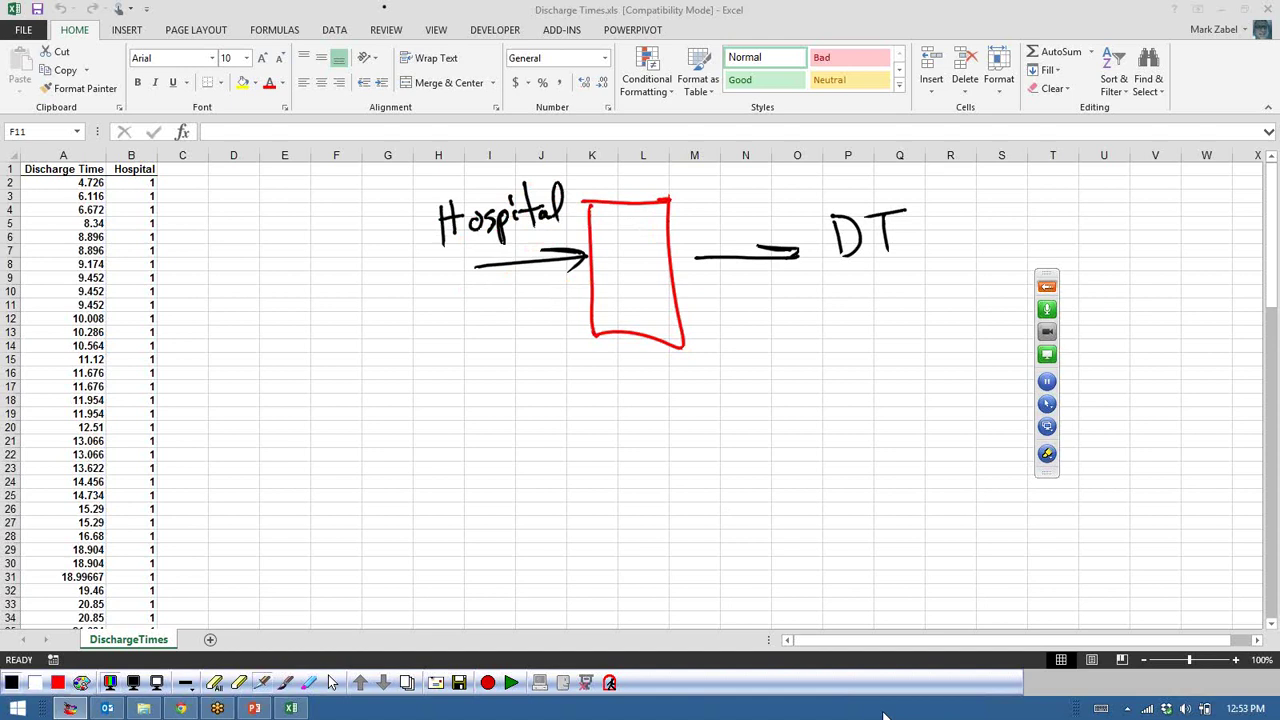
# - Write CAT under the input arrow and Num under the DT output, and leave drawing mode
pyautogui.moveTo(481, 297); pyautogui.dragTo(497, 326)
pyautogui.moveTo(870, 317)
pyautogui.mouseDown()
pyautogui.moveTo(899, 283)
pyautogui.moveTo(954, 296)
pyautogui.mouseUp()
pyautogui.moveTo(503, 326)
pyautogui.mouseDown()
pyautogui.moveTo(524, 322)
pyautogui.moveTo(544, 290)
pyautogui.mouseUp()
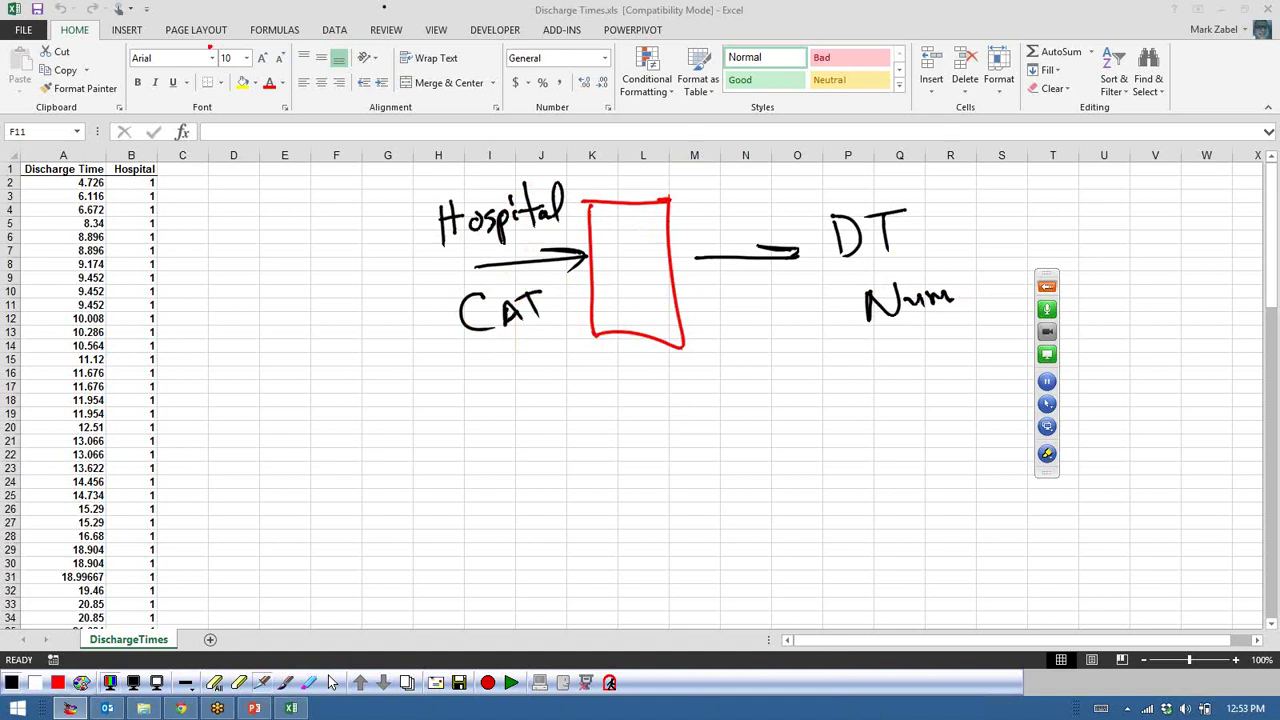
pyautogui.click(333, 682)
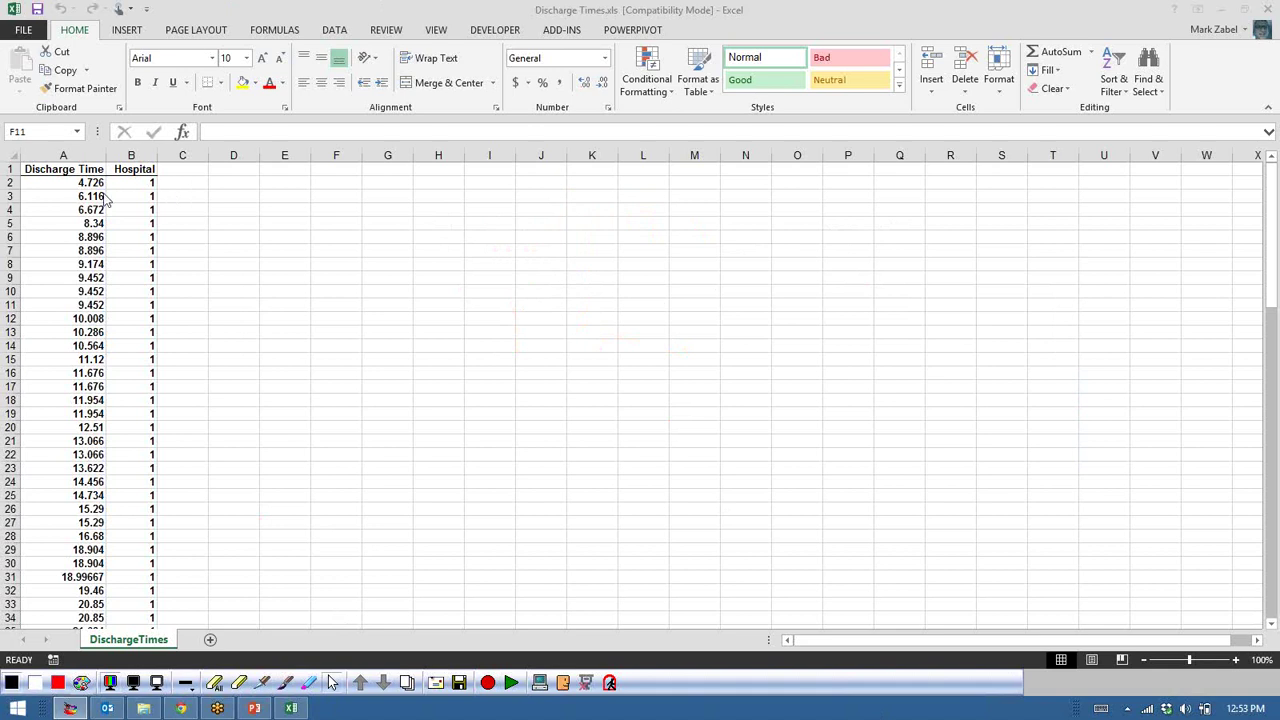
# - Load XLStatistics and run a 1Num1Cat analysis on the Discharge Time and Hospital columns
pyautogui.moveTo(64, 155); pyautogui.dragTo(131, 155)
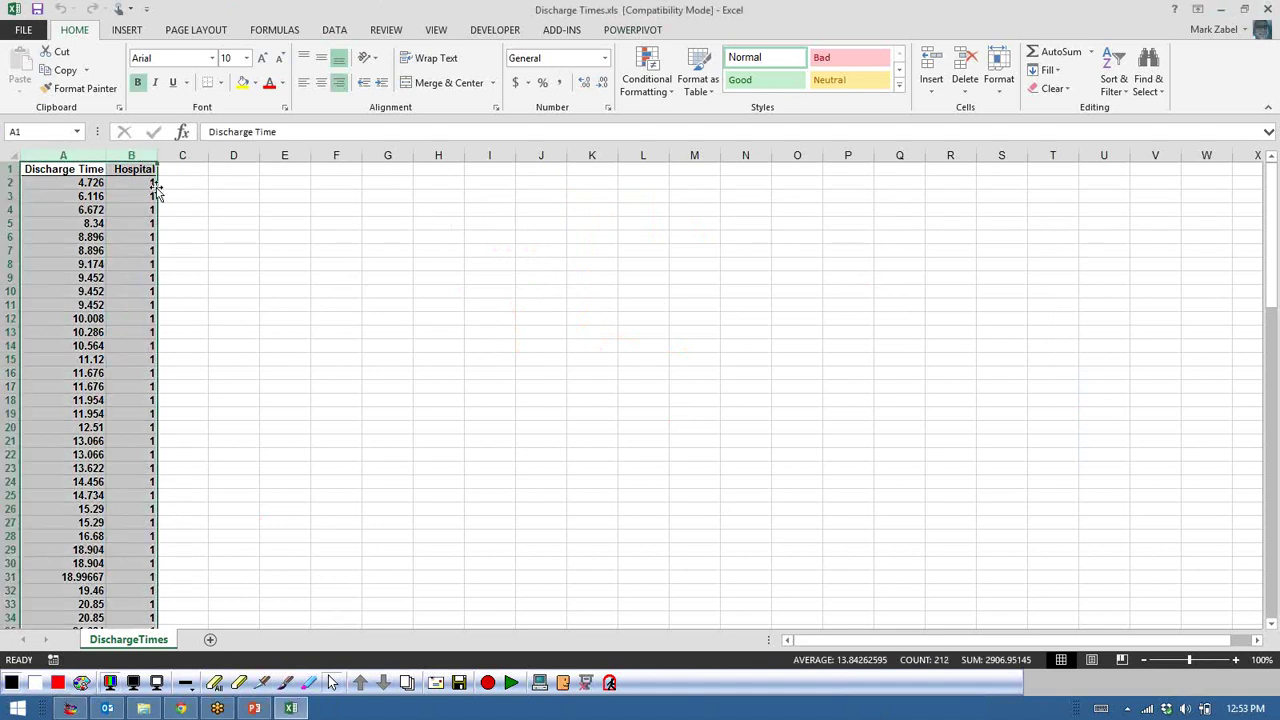
pyautogui.click(1221, 9)
pyautogui.doubleClick(28, 222)
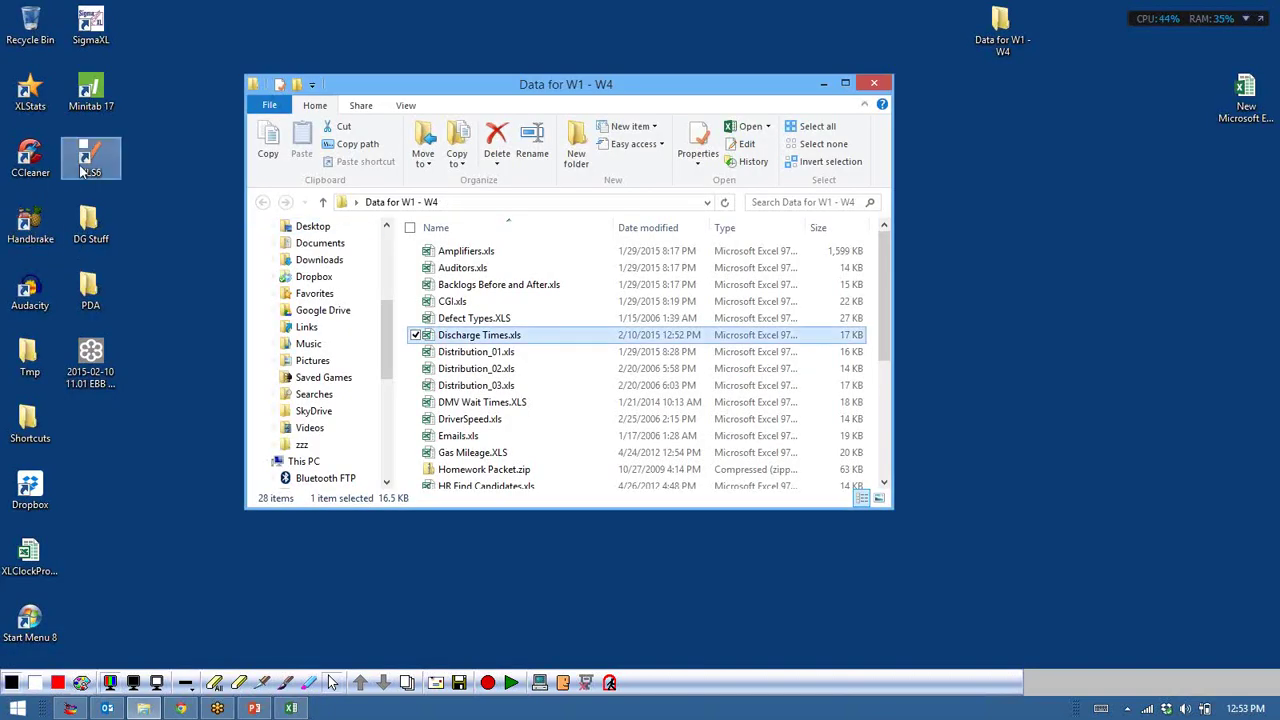
pyautogui.click(650, 430)
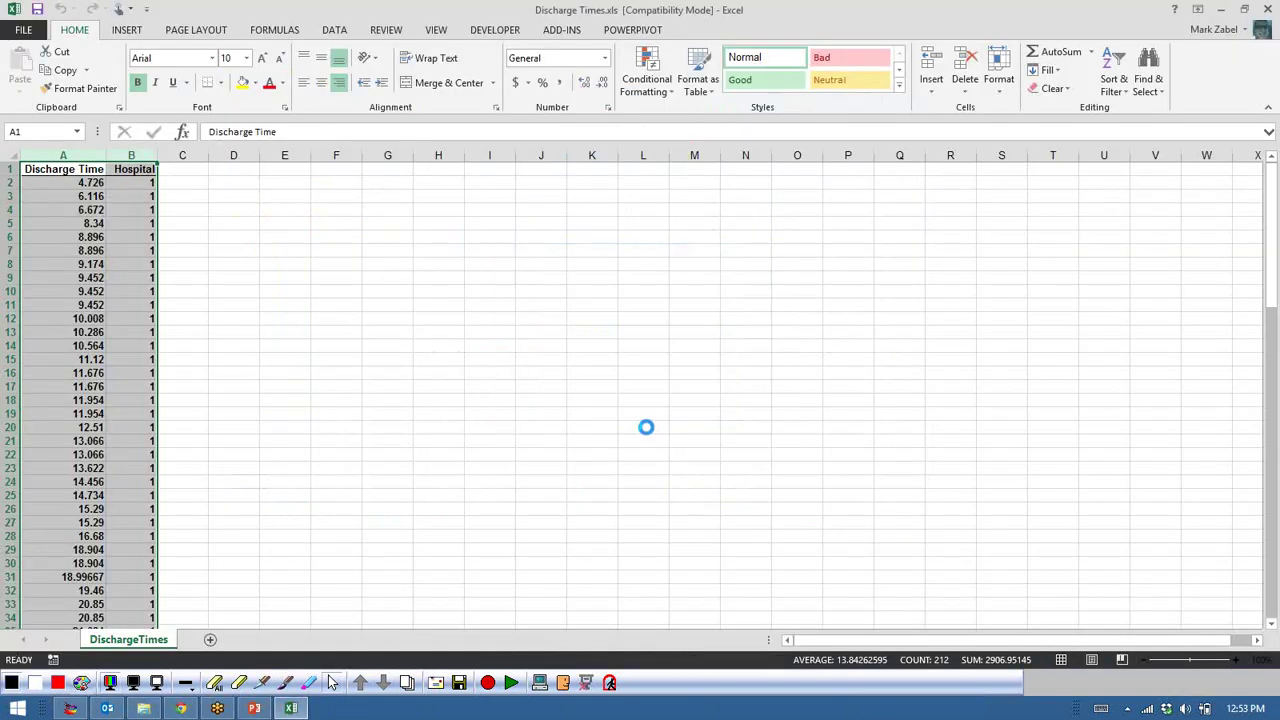
pyautogui.click(705, 32)
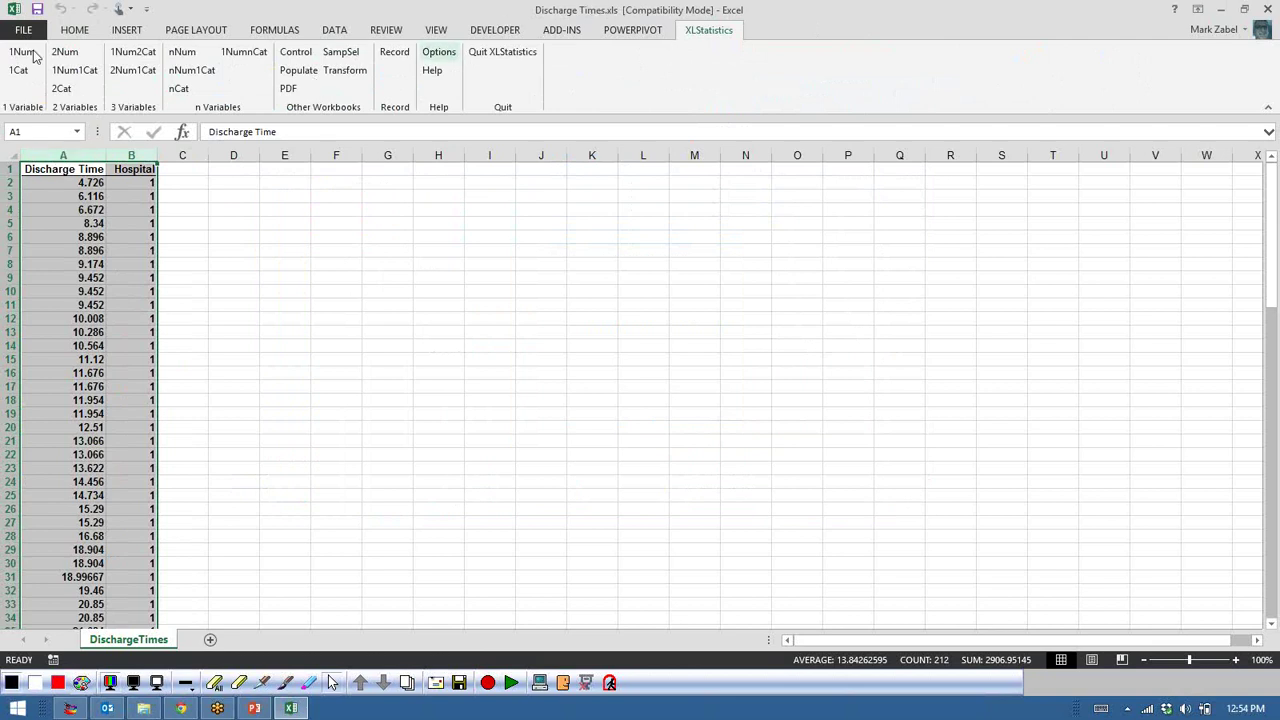
pyautogui.click(75, 70)
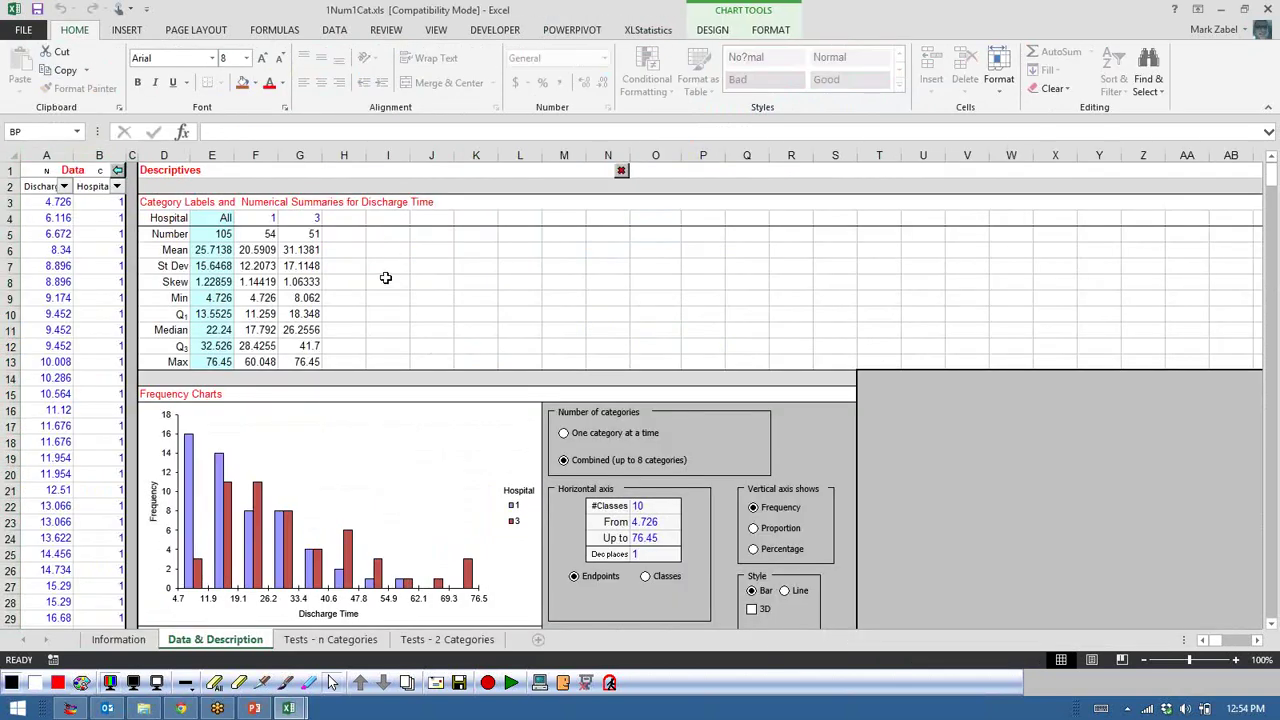
# - Try the variables swapped, with Hospital as the numerical variable and Discharge Time as the categorical one
pyautogui.click(36, 170)
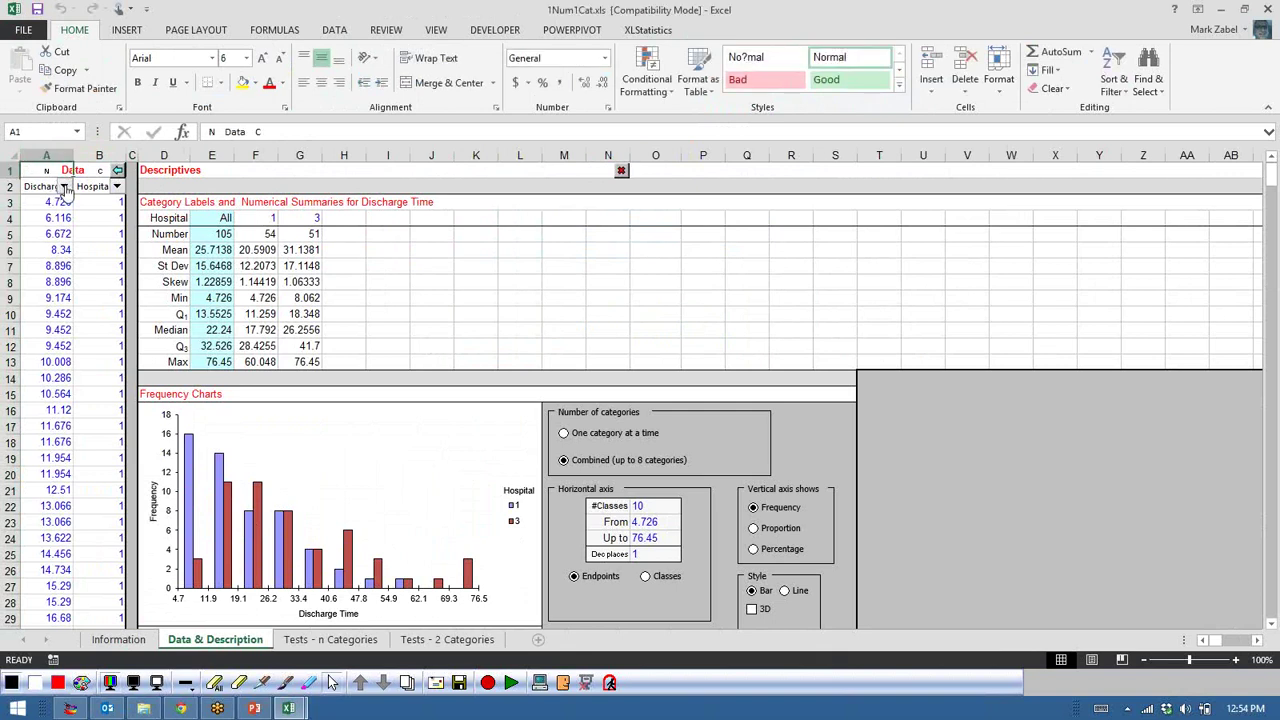
pyautogui.click(97, 169)
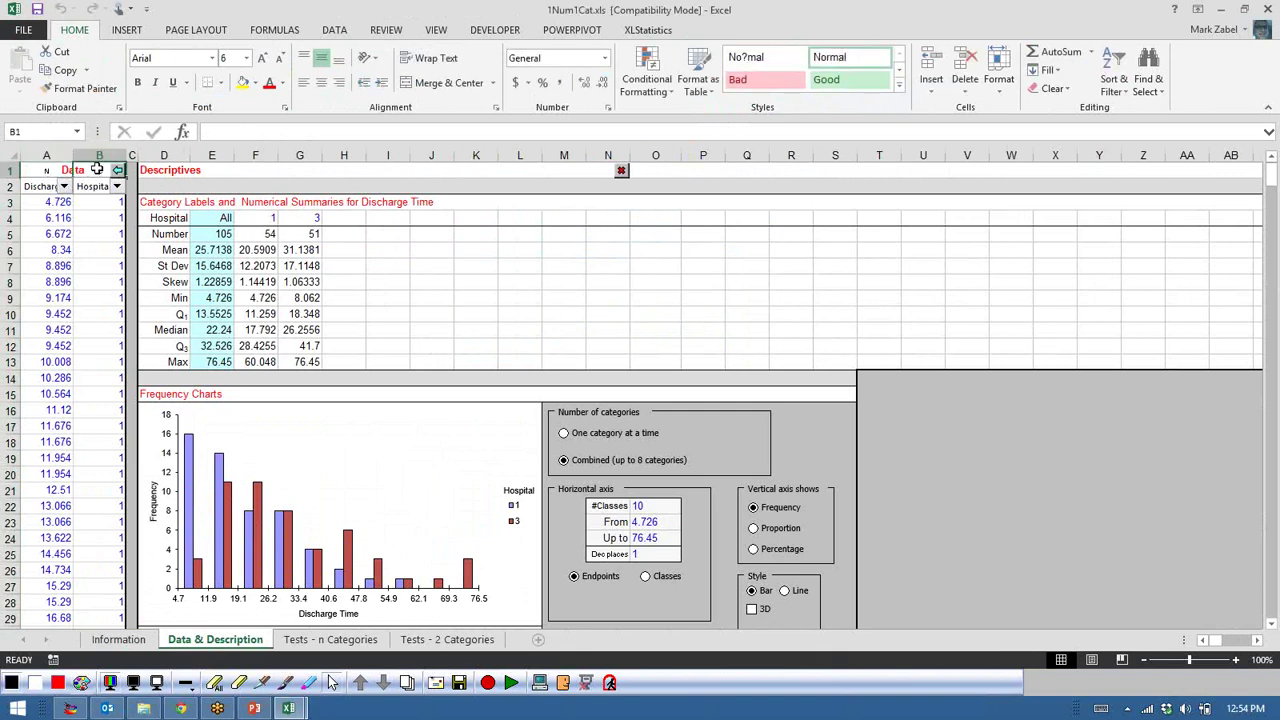
pyautogui.click(46, 168)
pyautogui.click(63, 187)
pyautogui.click(45, 218)
pyautogui.click(117, 187)
pyautogui.click(106, 210)
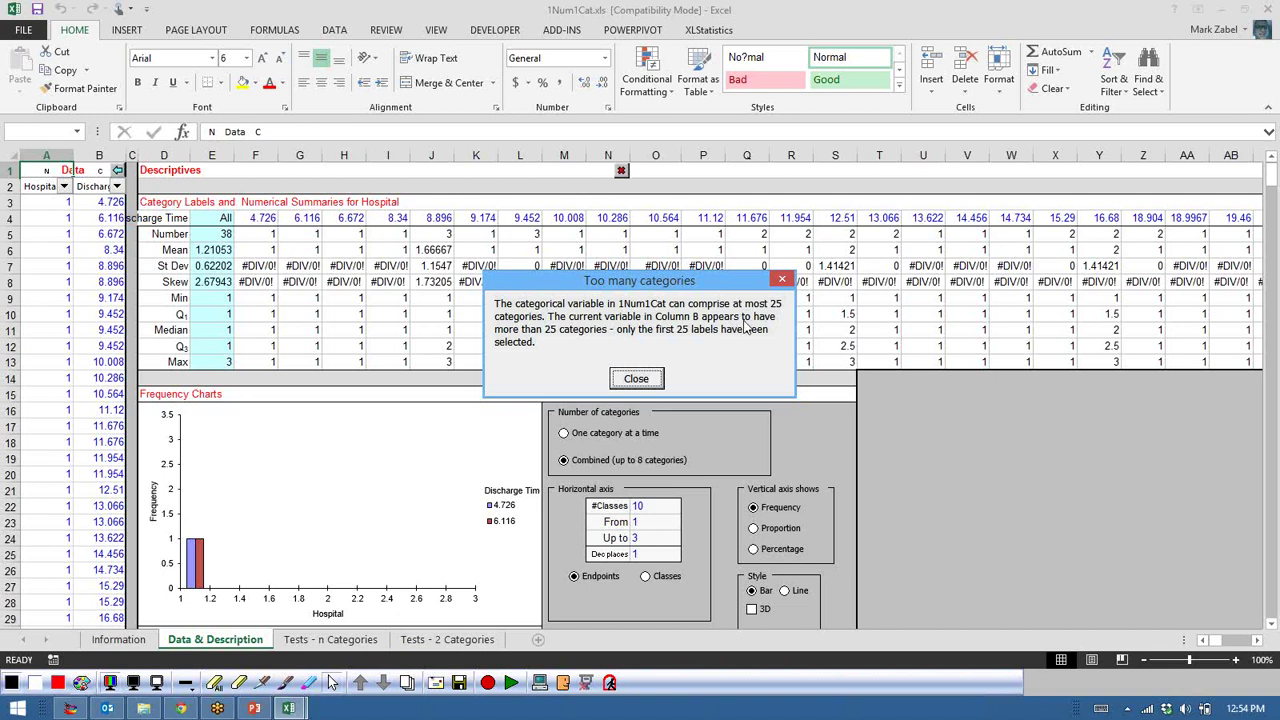
# - Dismiss the category warning and reassign Discharge Time as the numerical variable and Hospital as the categorical one
pyautogui.click(634, 378)
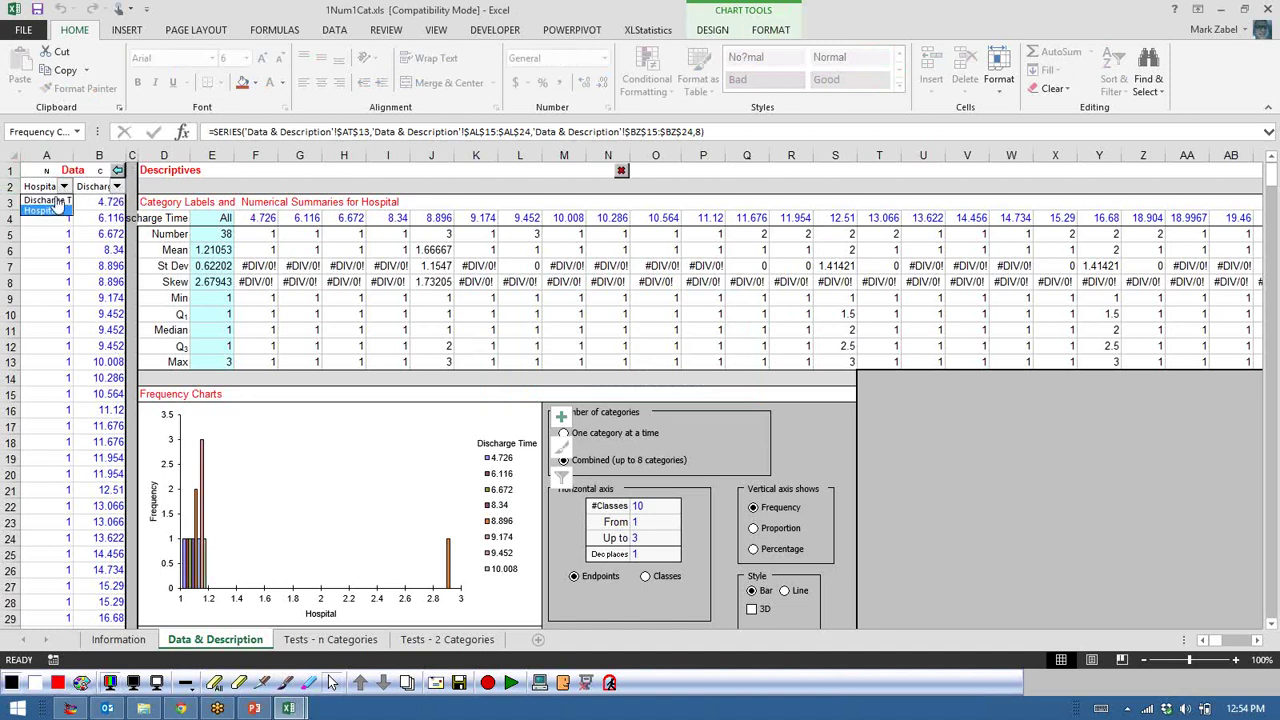
pyautogui.click(117, 186)
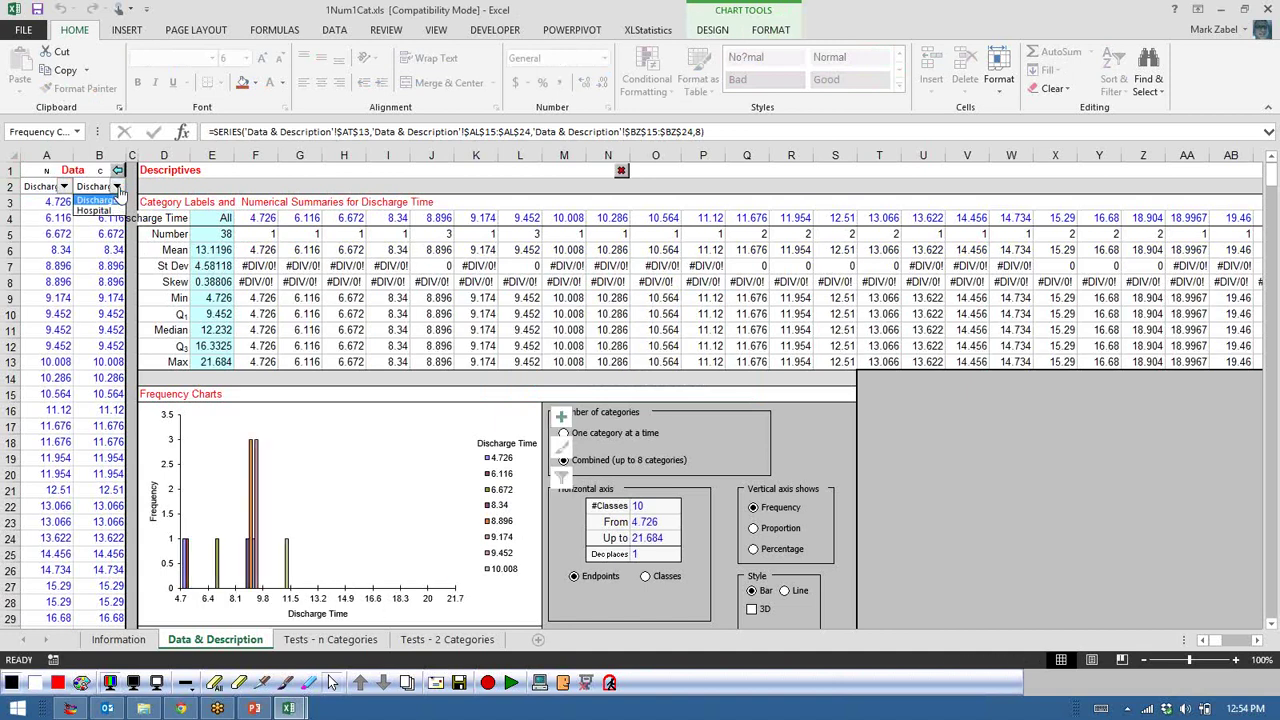
pyautogui.click(95, 211)
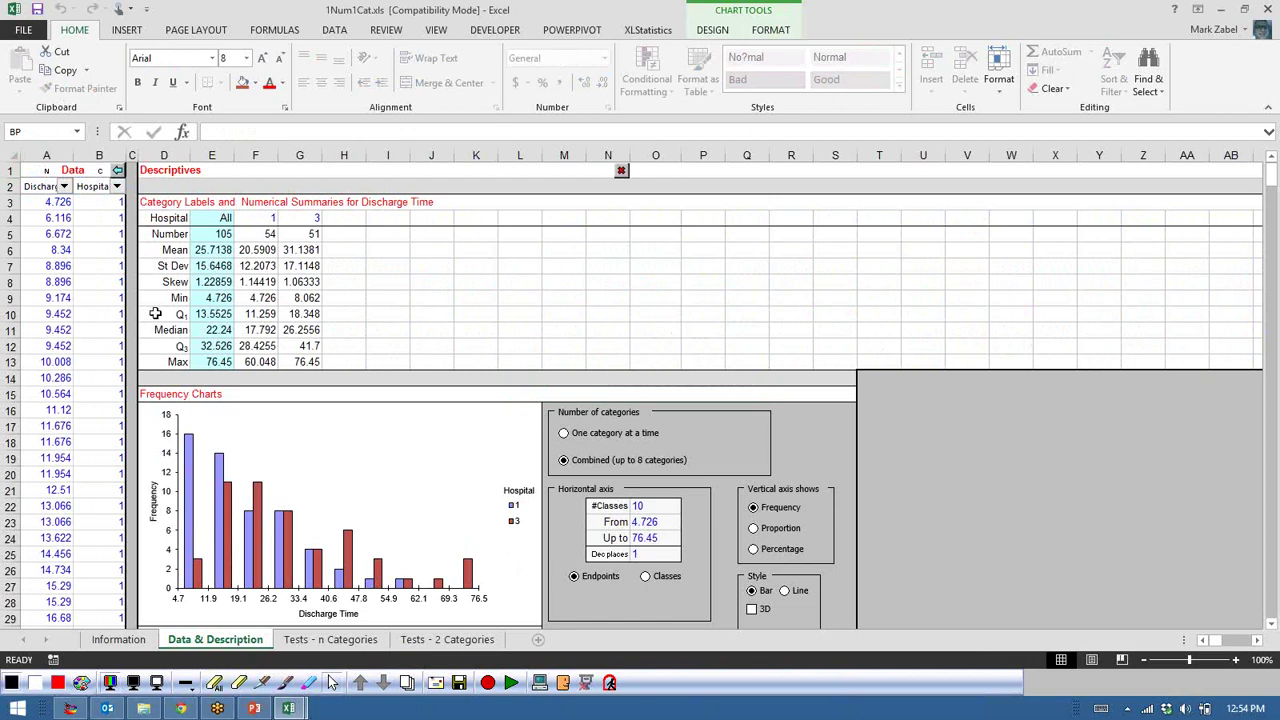
# - Examine the numerical summaries of Discharge Time by hospital, including the count, mean and standard deviation for hospital 1
pyautogui.click(369, 306)
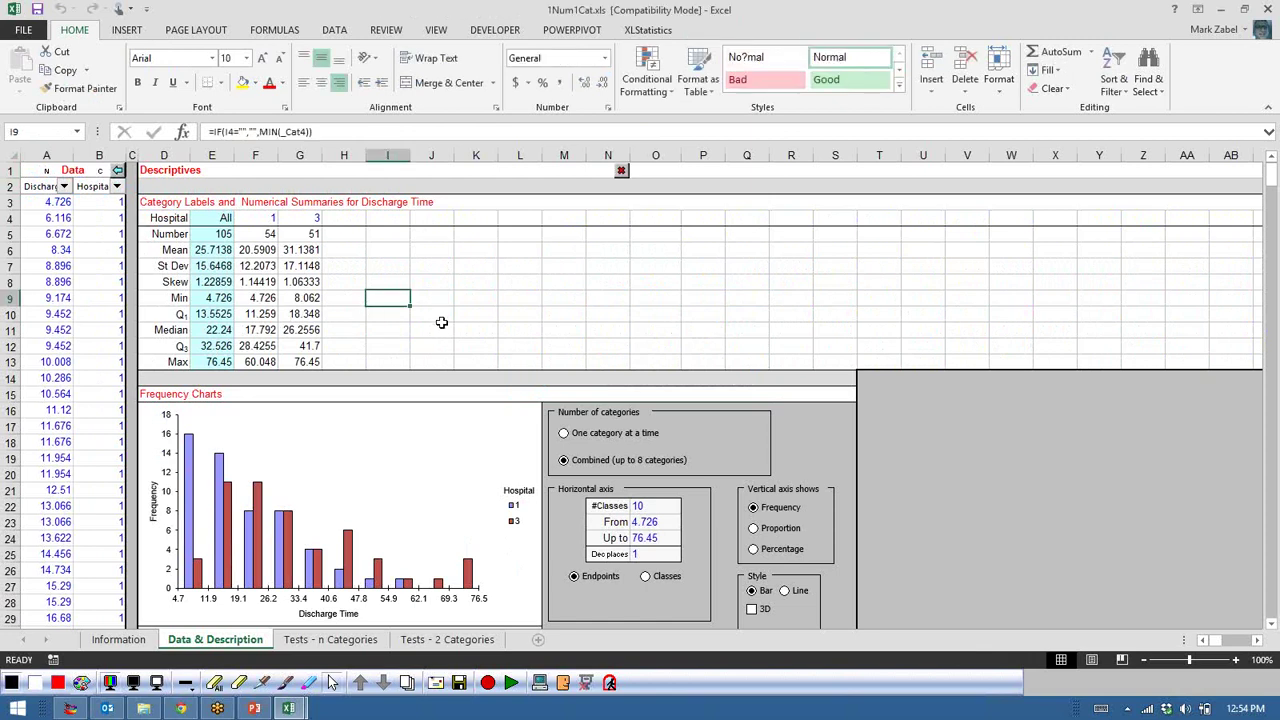
pyautogui.scroll(-1, 441, 322)
pyautogui.scroll(1, 441, 322)
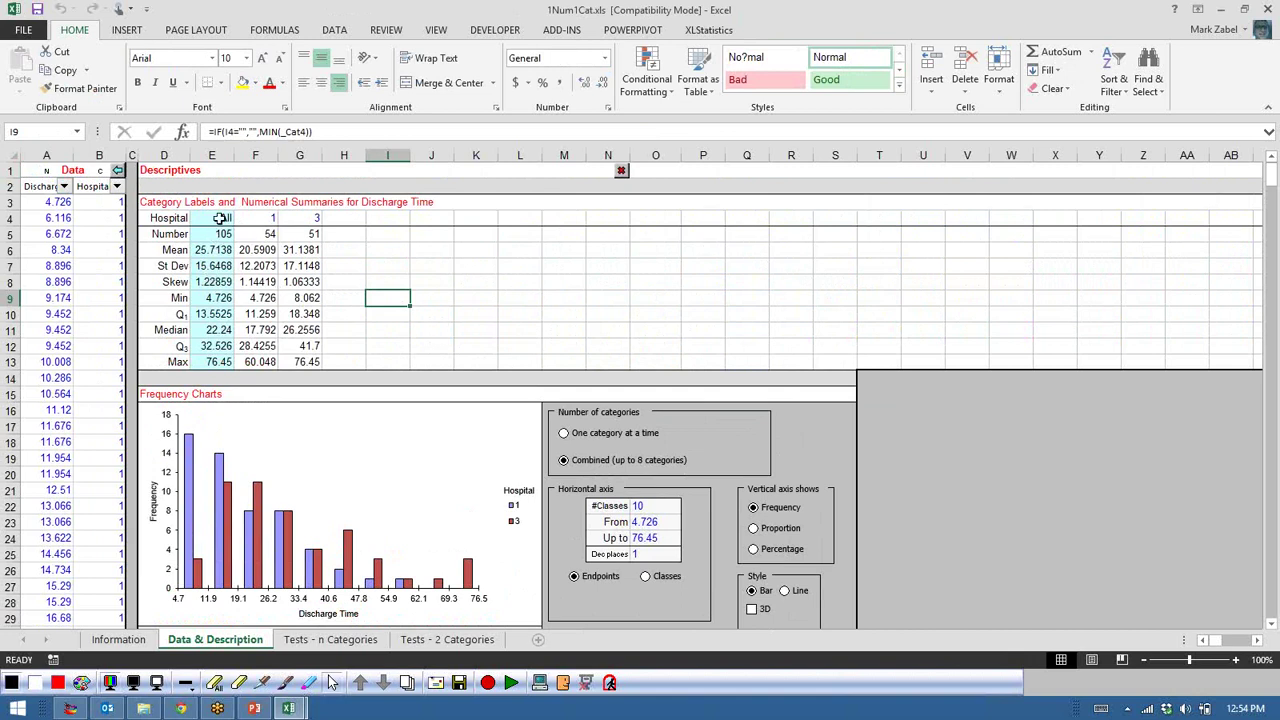
pyautogui.moveTo(170, 218); pyautogui.dragTo(300, 218)
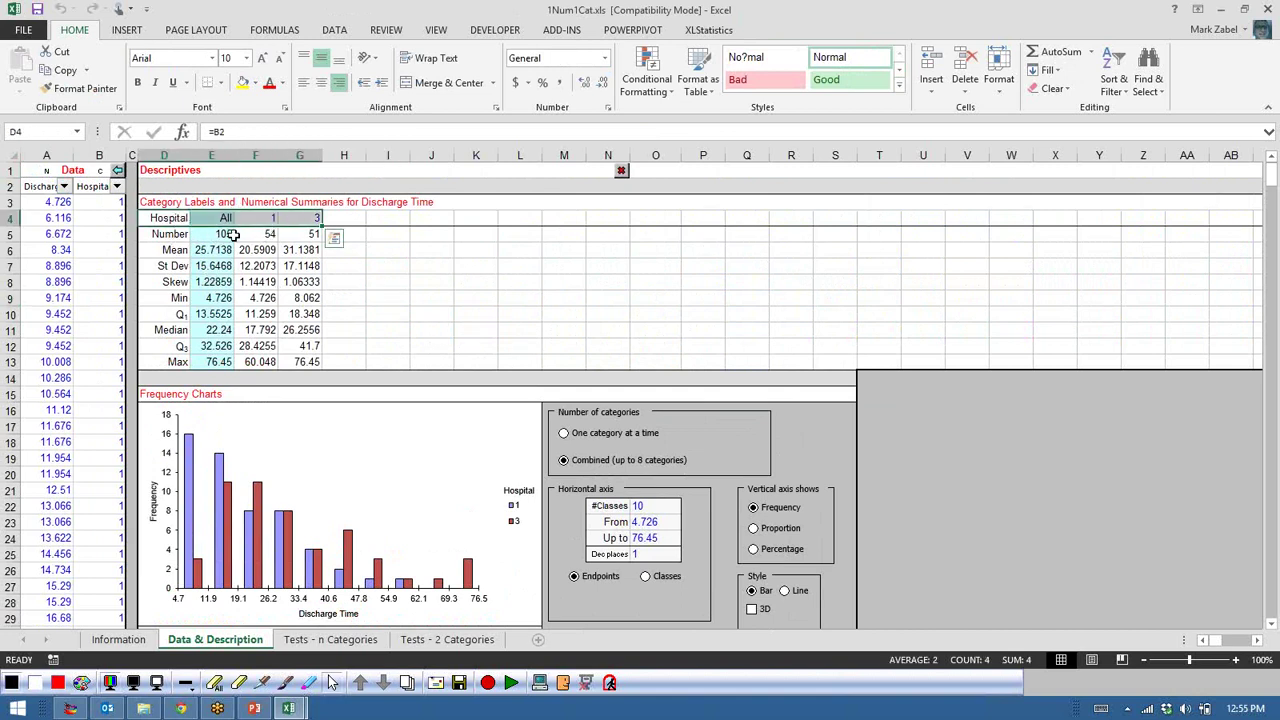
pyautogui.click(257, 233)
pyautogui.click(265, 219)
pyautogui.click(317, 217)
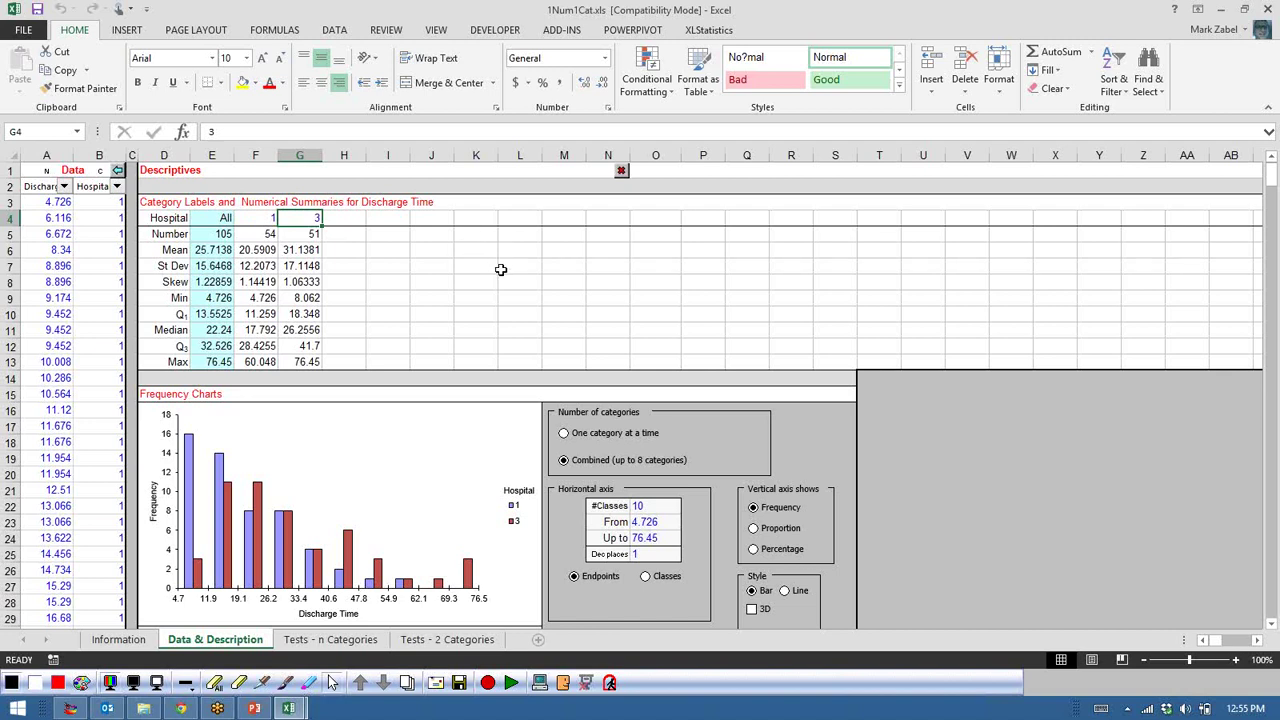
pyautogui.click(251, 236)
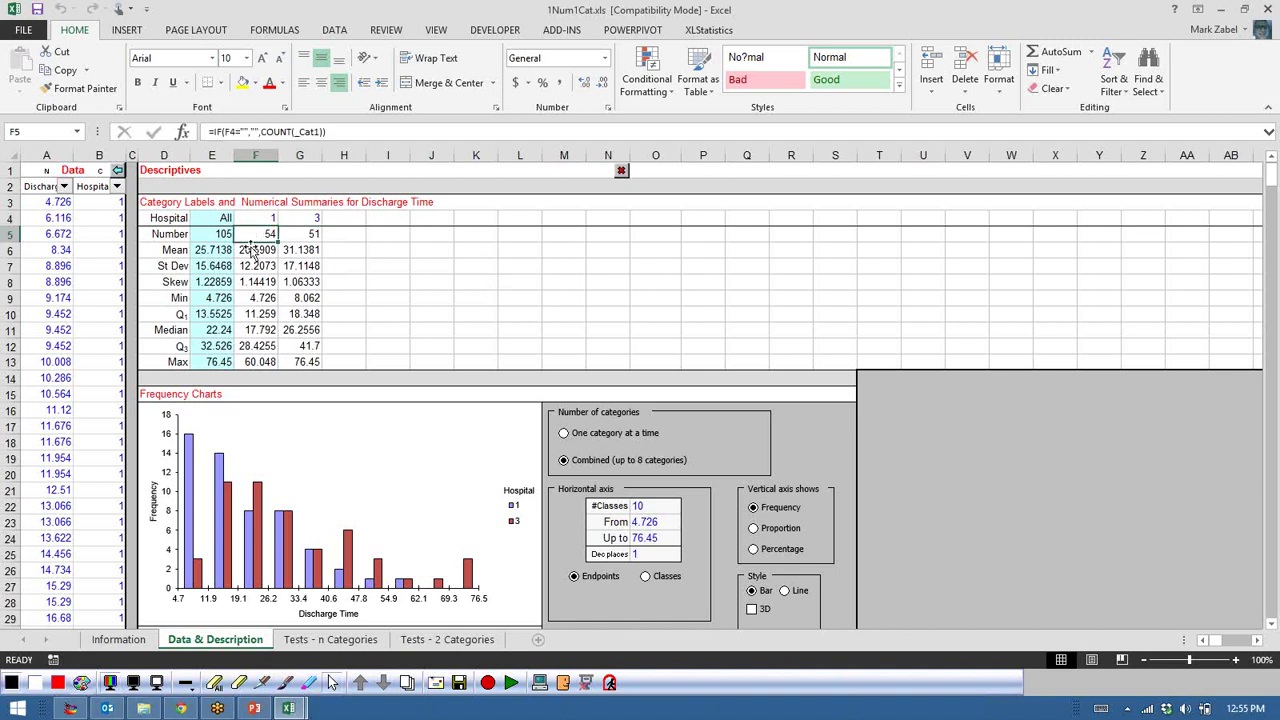
pyautogui.click(253, 250)
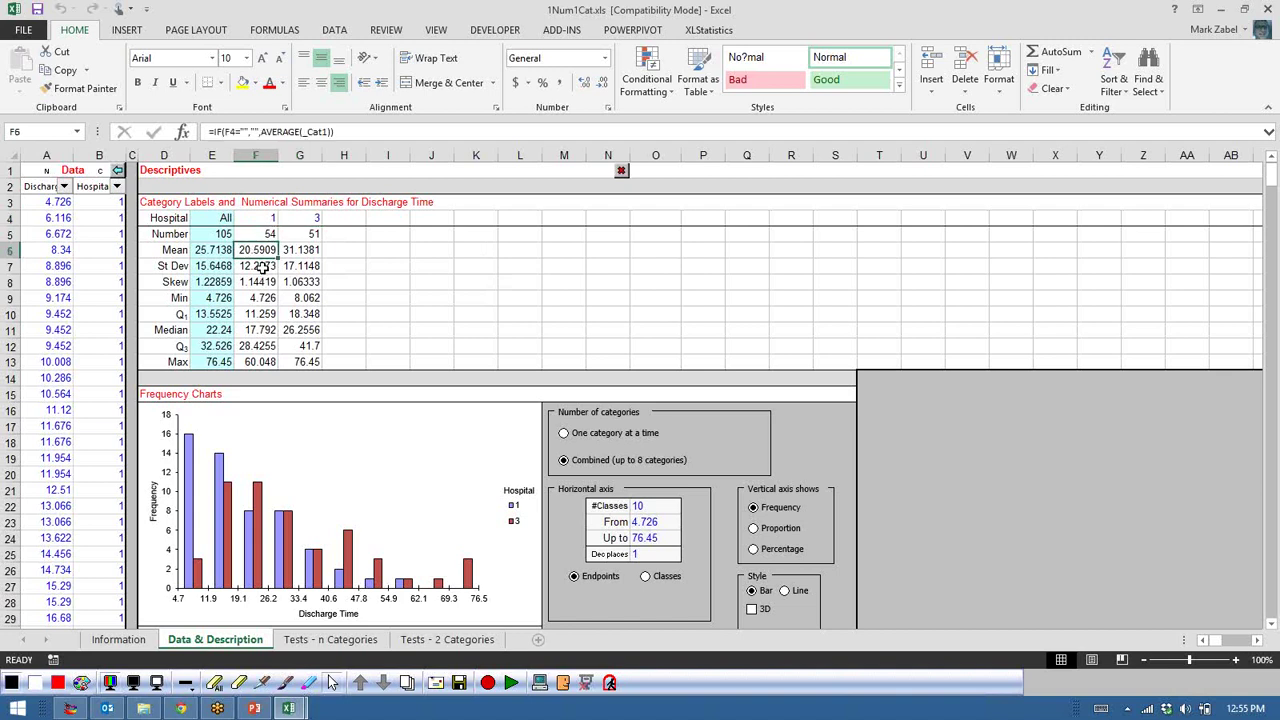
pyautogui.click(262, 267)
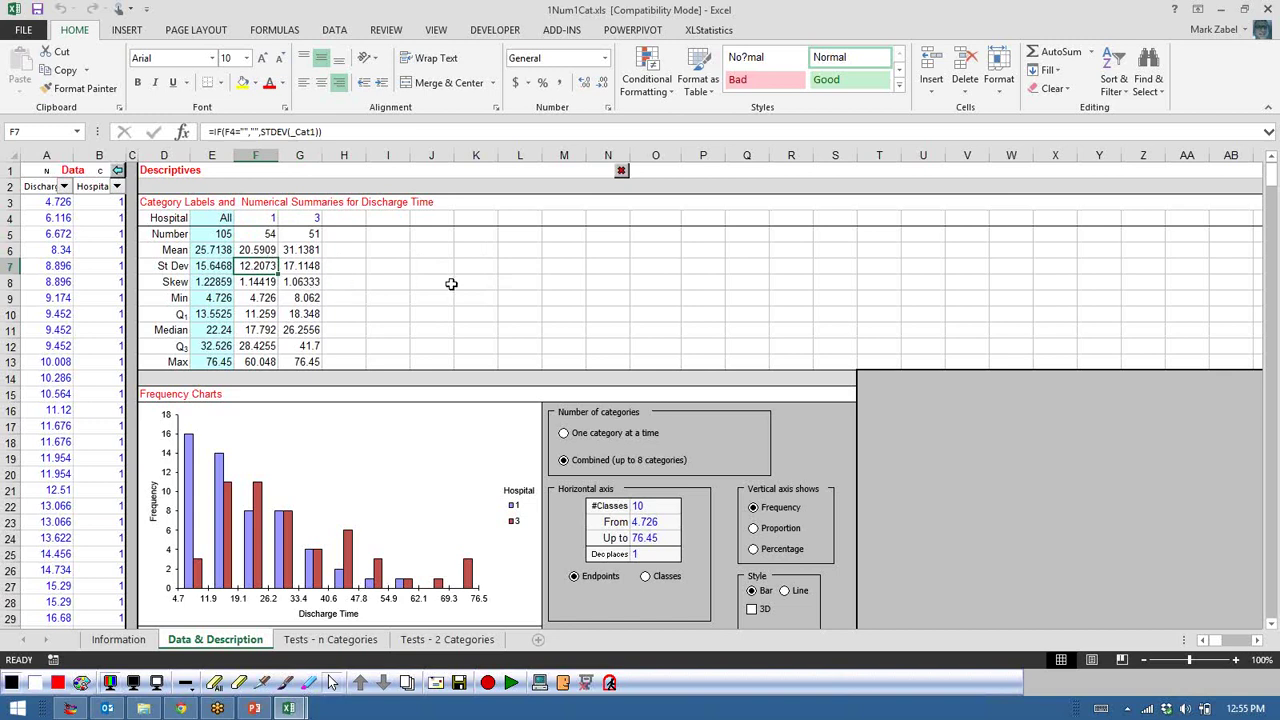
# - View the separate Discharge Time frequency chart for each hospital category and close the chart workbook
pyautogui.scroll(-7, 452, 278)
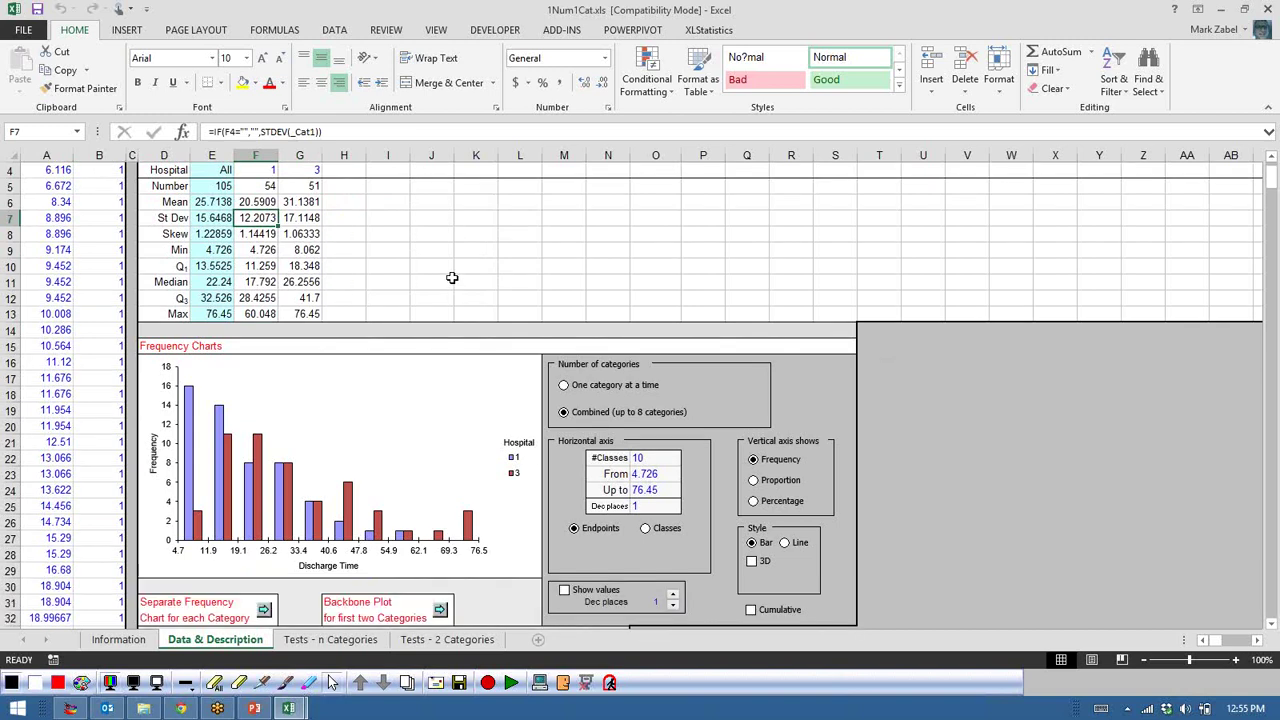
pyautogui.scroll(-1, 452, 278)
pyautogui.scroll(1, 452, 278)
pyautogui.scroll(1, 300, 318)
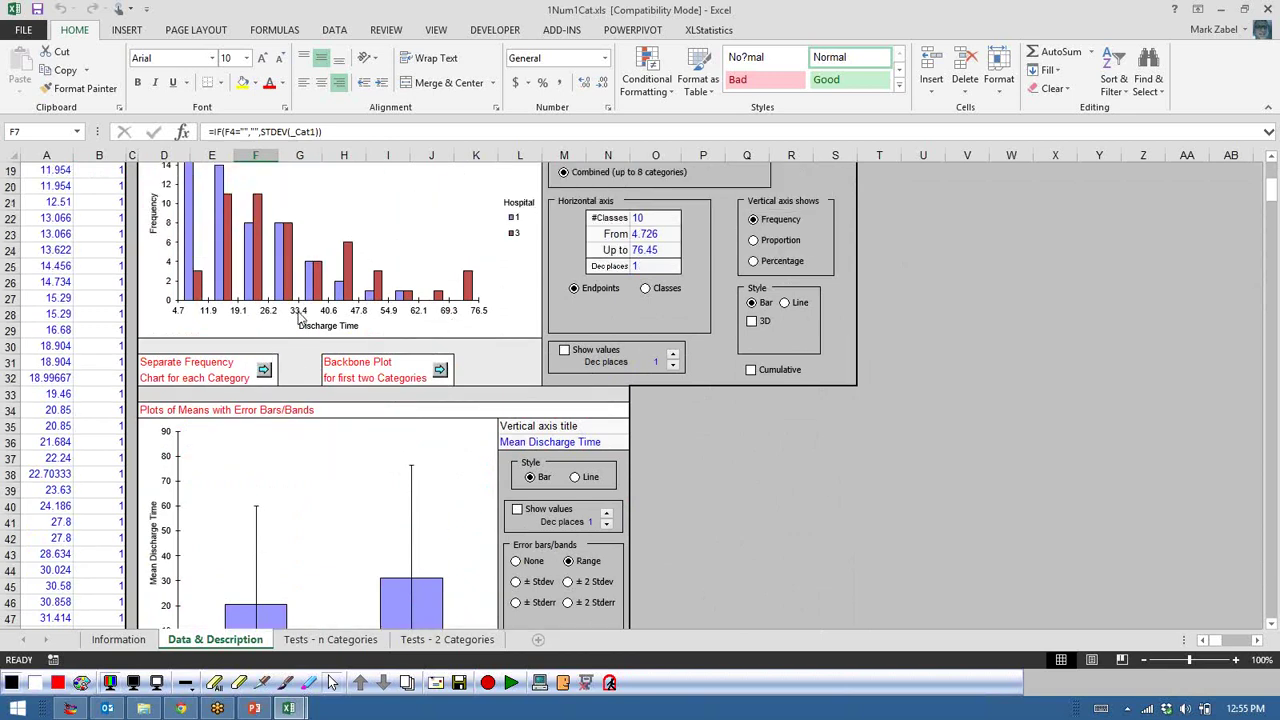
pyautogui.scroll(3, 300, 318)
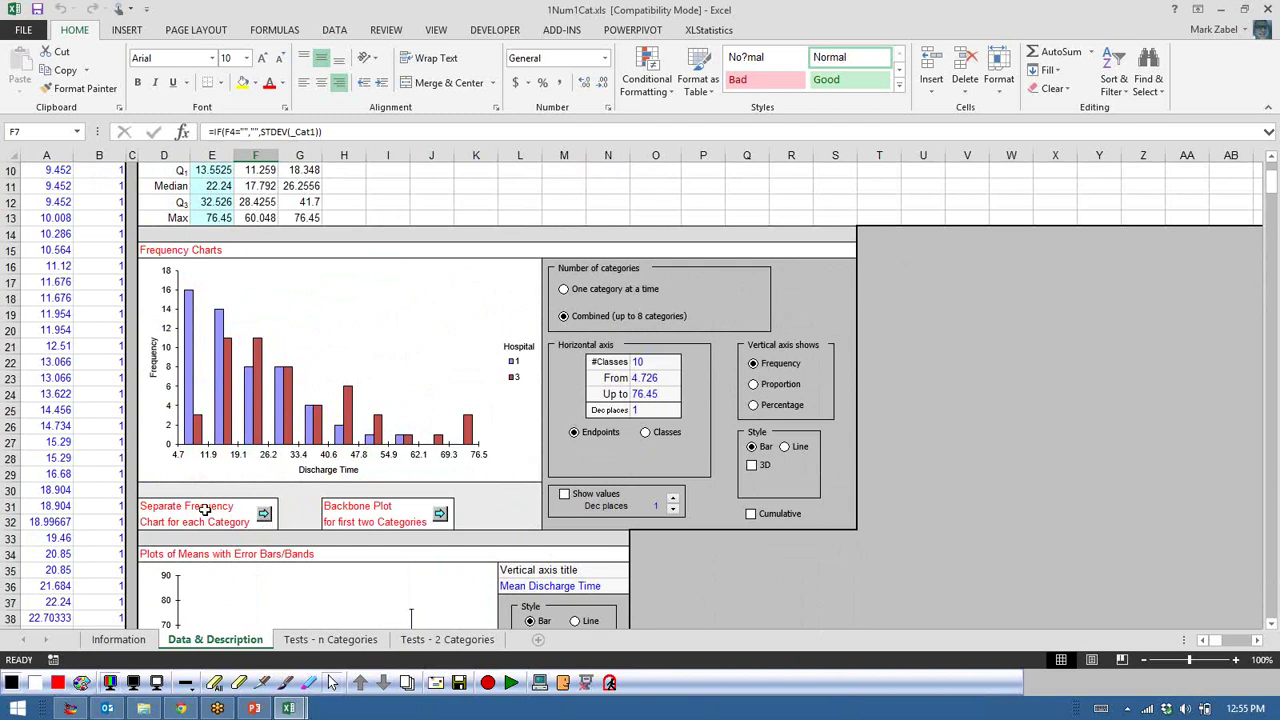
pyautogui.click(264, 516)
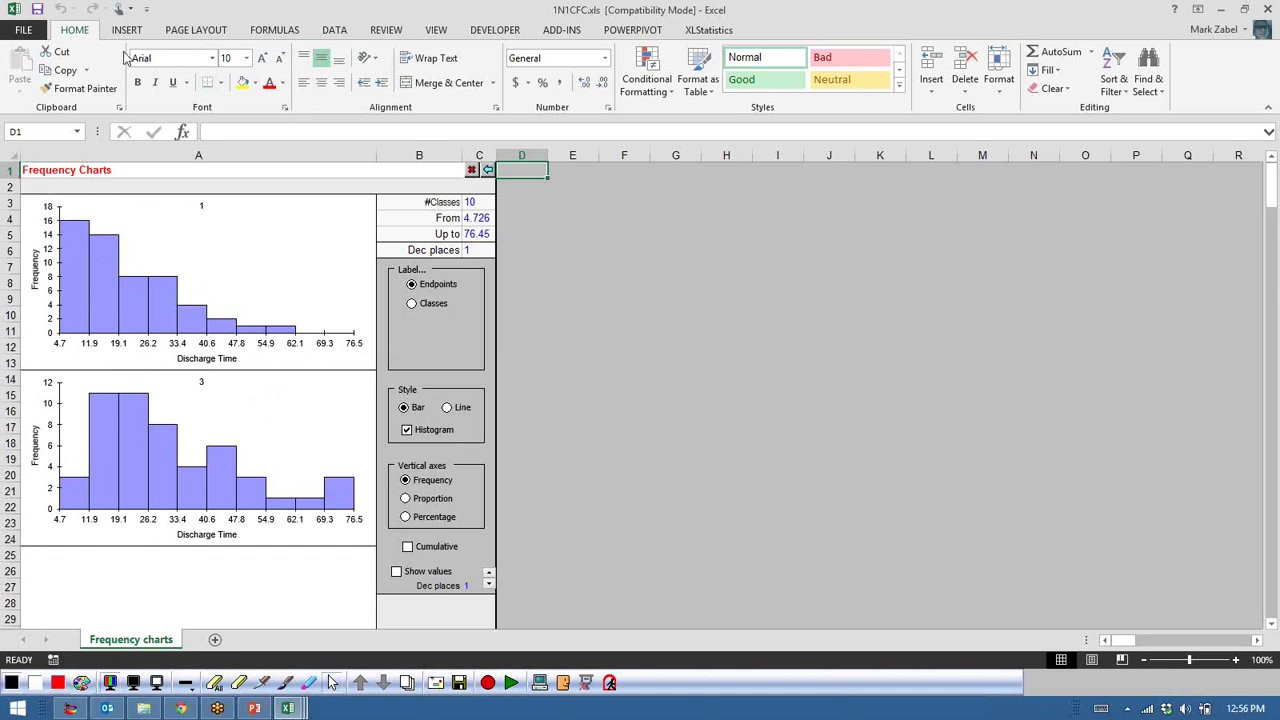
pyautogui.click(472, 172)
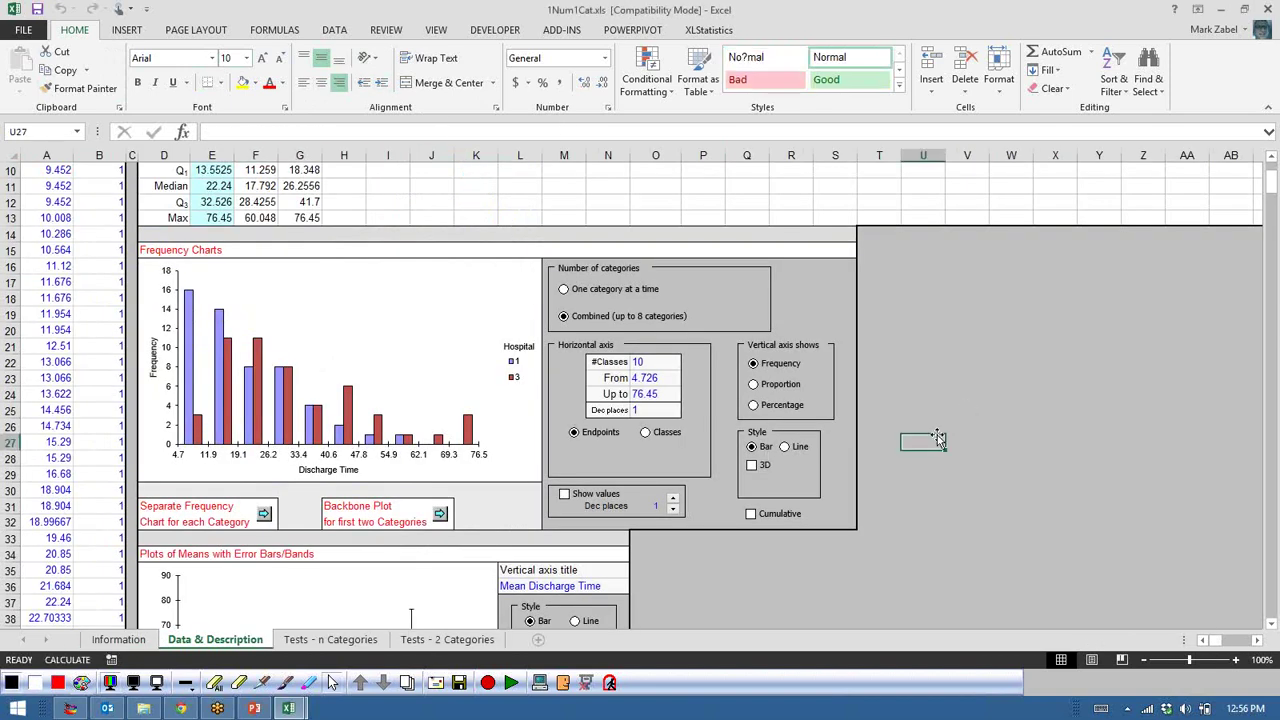
# - Examine the means plot and the box-and-whisker plot of Discharge Time for hospitals 1 and 3, including the outlier and box extents
pyautogui.scroll(-6, 891, 392)
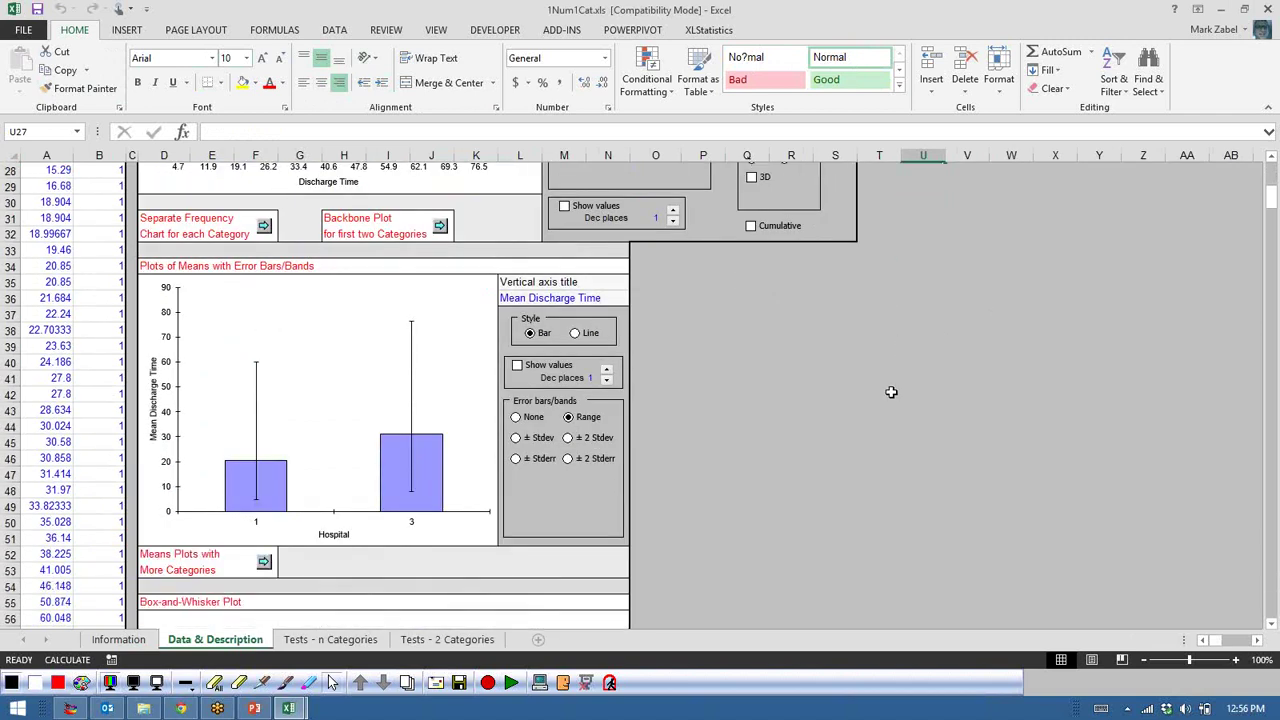
pyautogui.scroll(-9, 891, 392)
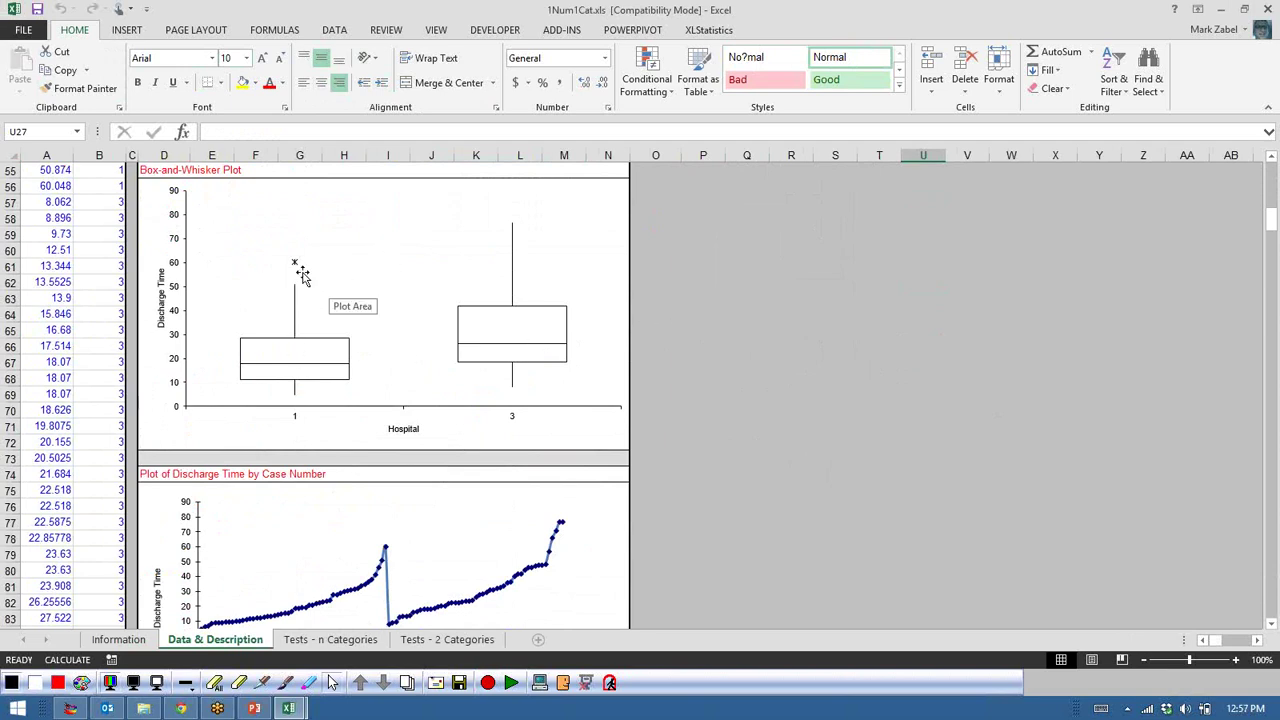
pyautogui.moveTo(296, 405)
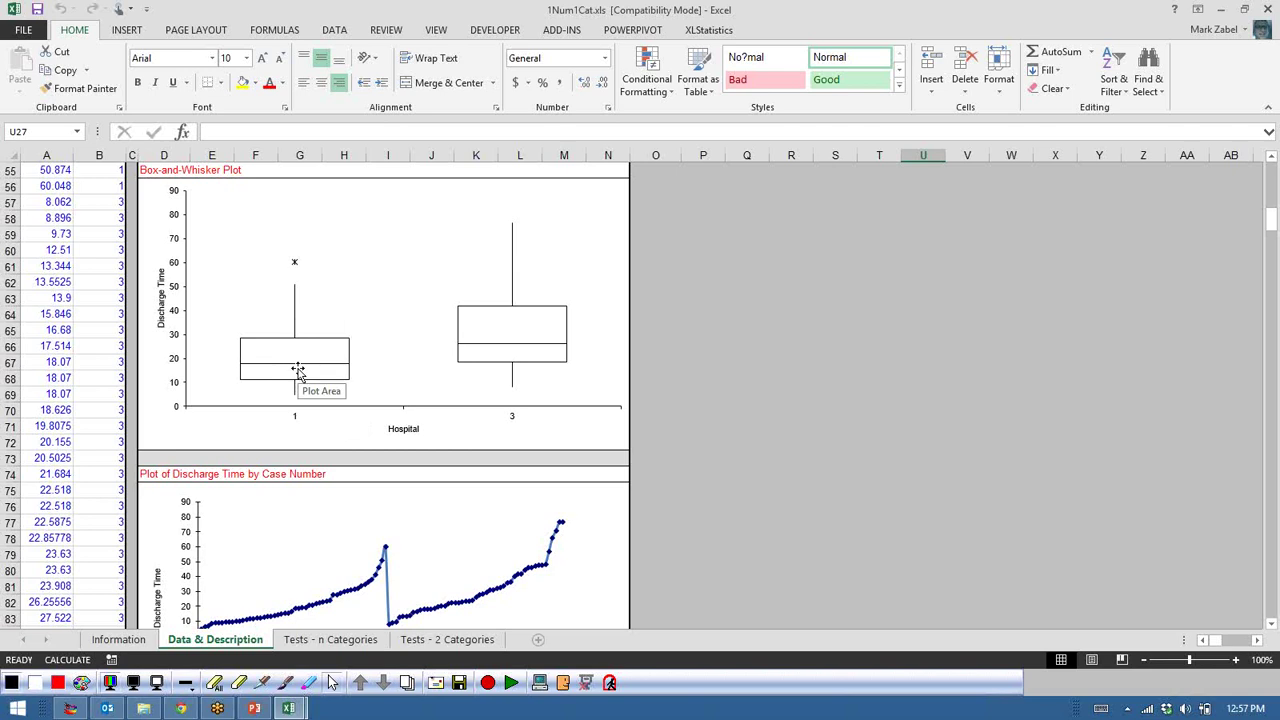
pyautogui.click(258, 348)
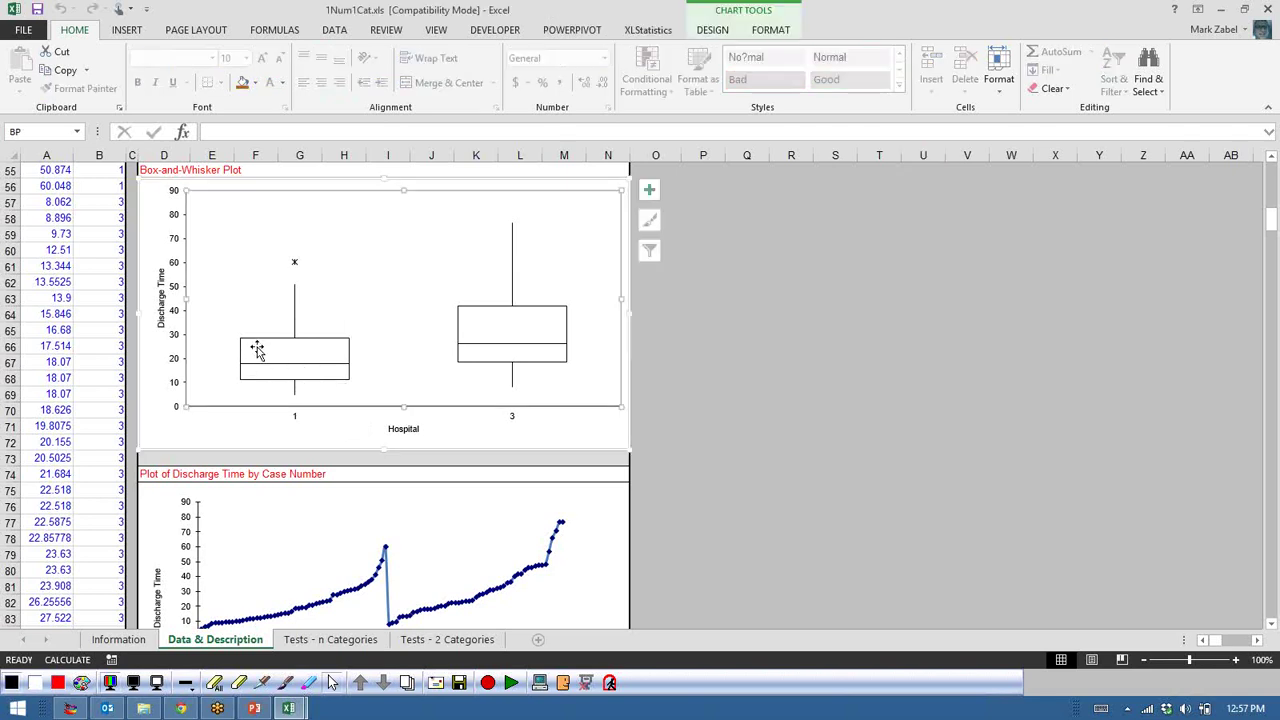
pyautogui.click(259, 345)
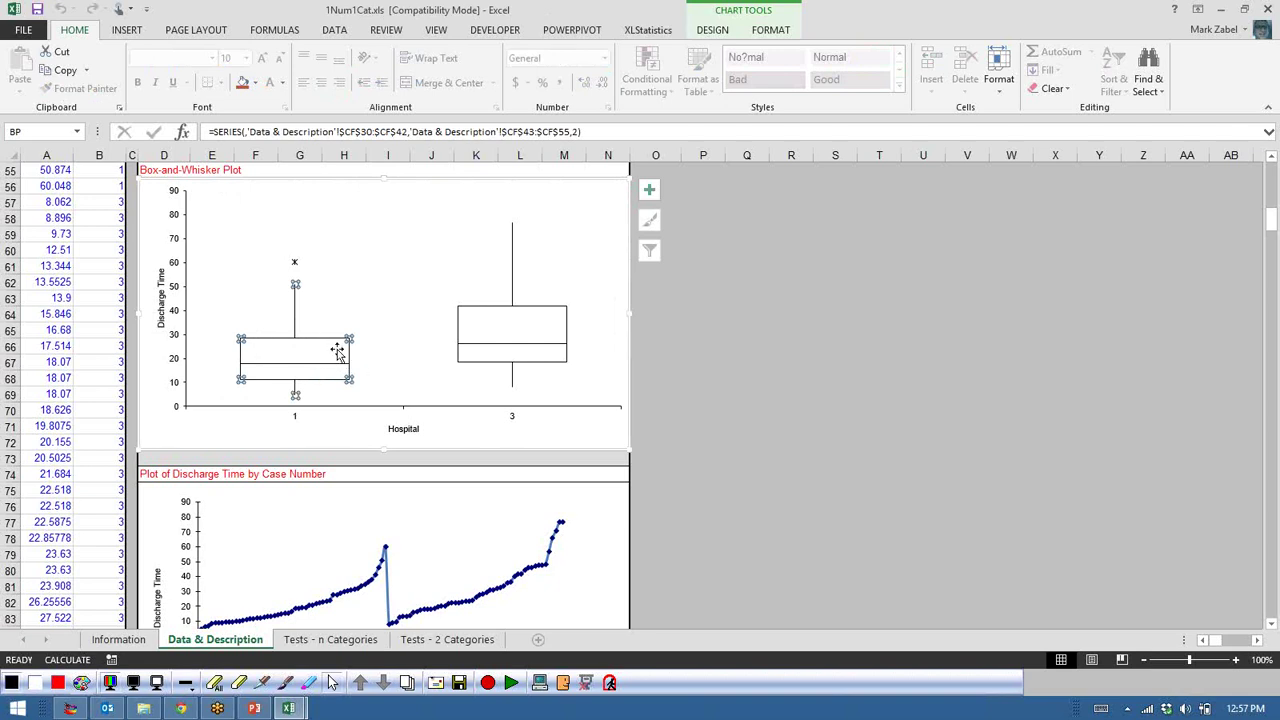
pyautogui.click(840, 381)
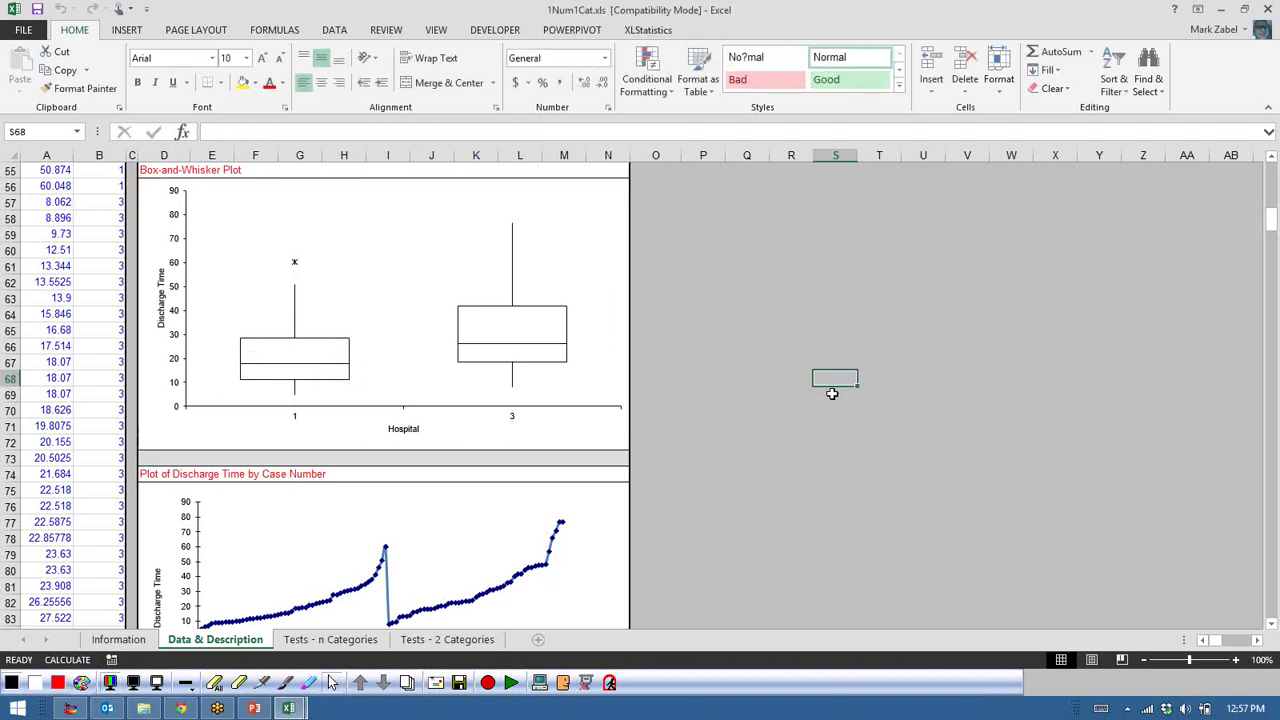
# - Circle the hospital 1 box with the pen and clear all drawn annotations from the screen
pyautogui.click(288, 708)
pyautogui.moveTo(350, 324)
pyautogui.mouseDown()
pyautogui.moveTo(220, 318)
pyautogui.moveTo(335, 375)
pyautogui.moveTo(375, 338)
pyautogui.moveTo(338, 323)
pyautogui.mouseUp()
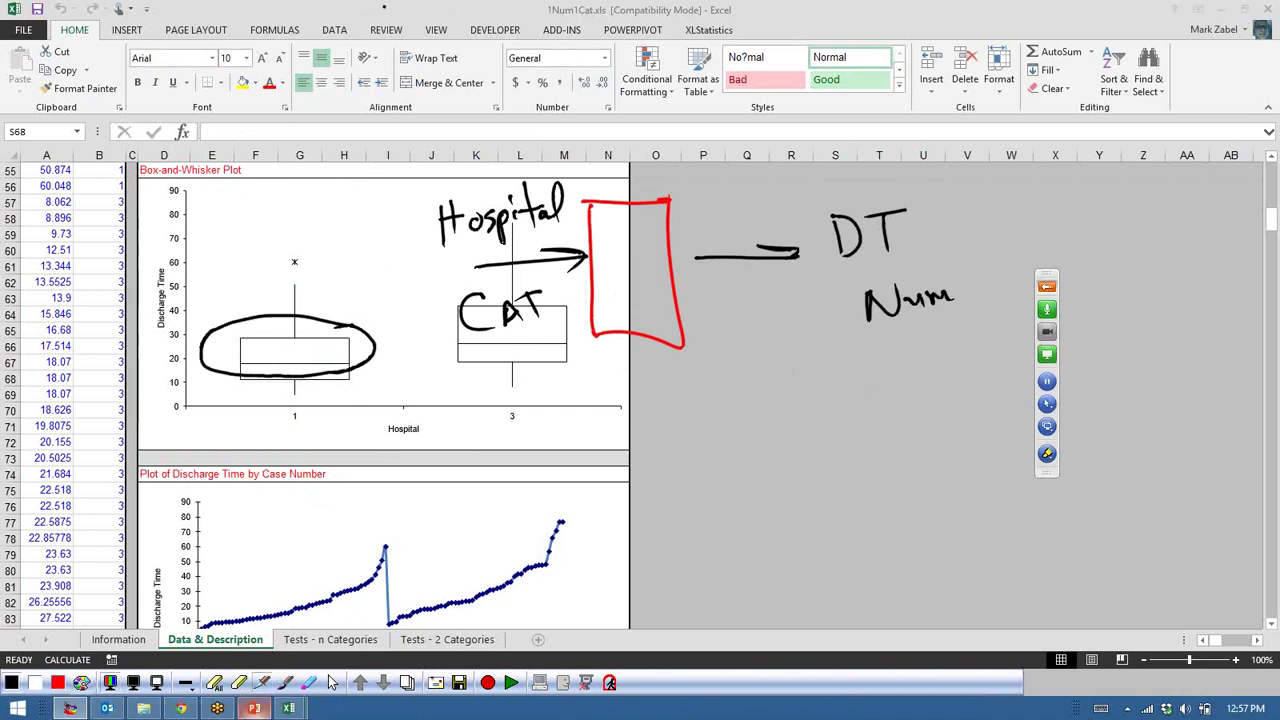
pyautogui.click(214, 684)
pyautogui.click(680, 379)
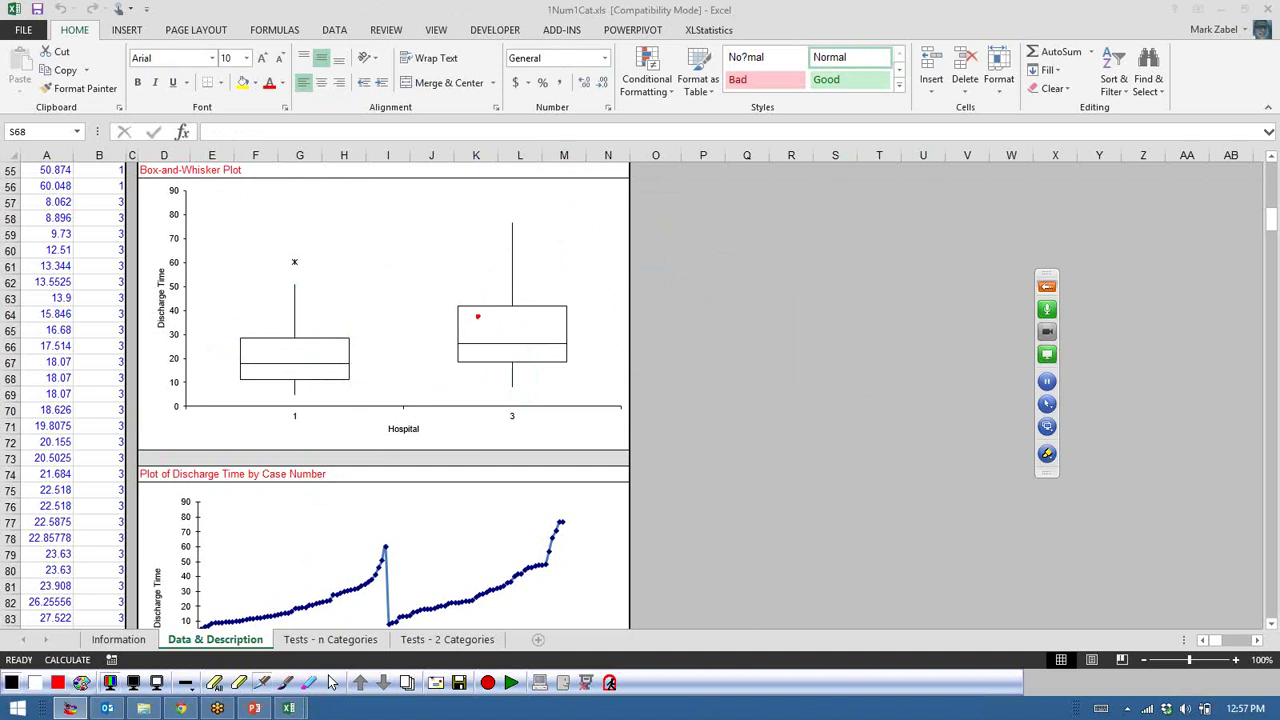
# - Mark the box heights of both hospitals, connect and circle the boxes with the pen, and erase the annotations
pyautogui.moveTo(451, 307)
pyautogui.mouseDown()
pyautogui.moveTo(437, 308)
pyautogui.moveTo(441, 358)
pyautogui.mouseUp()
pyautogui.moveTo(354, 338); pyautogui.dragTo(355, 383)
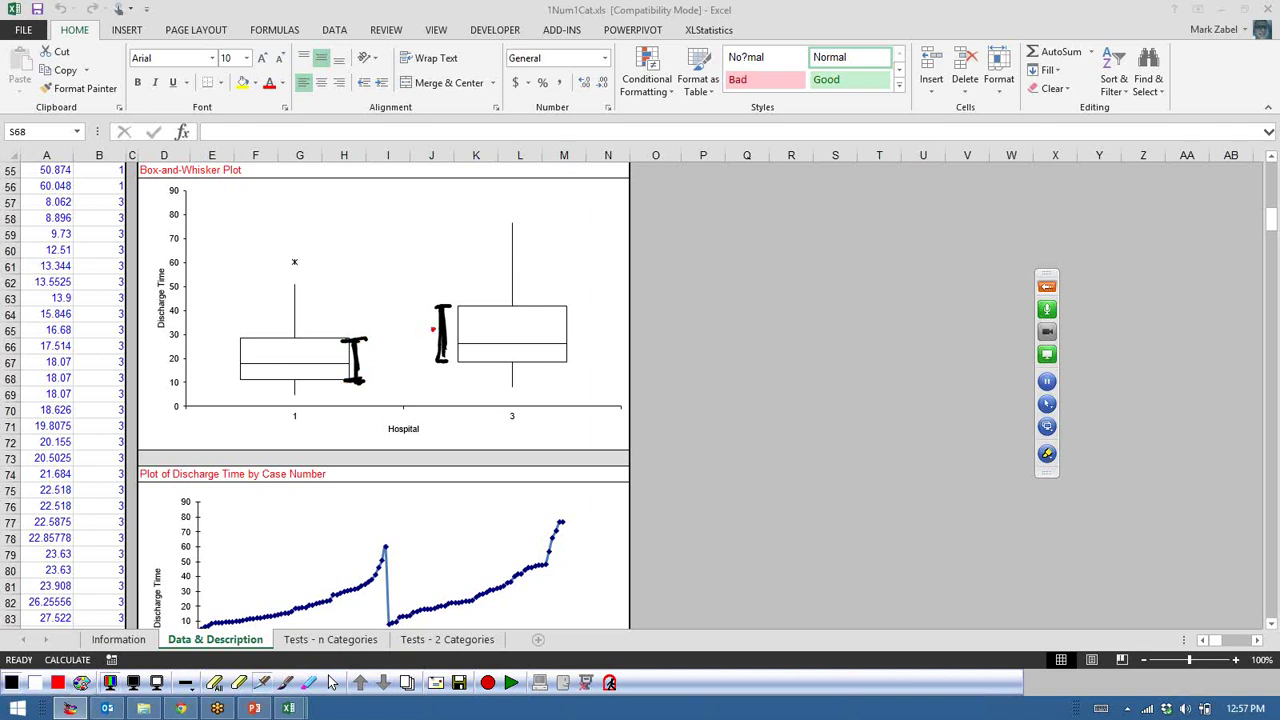
pyautogui.moveTo(435, 331); pyautogui.dragTo(364, 361)
pyautogui.moveTo(501, 297)
pyautogui.mouseDown()
pyautogui.moveTo(580, 318)
pyautogui.moveTo(570, 298)
pyautogui.mouseUp()
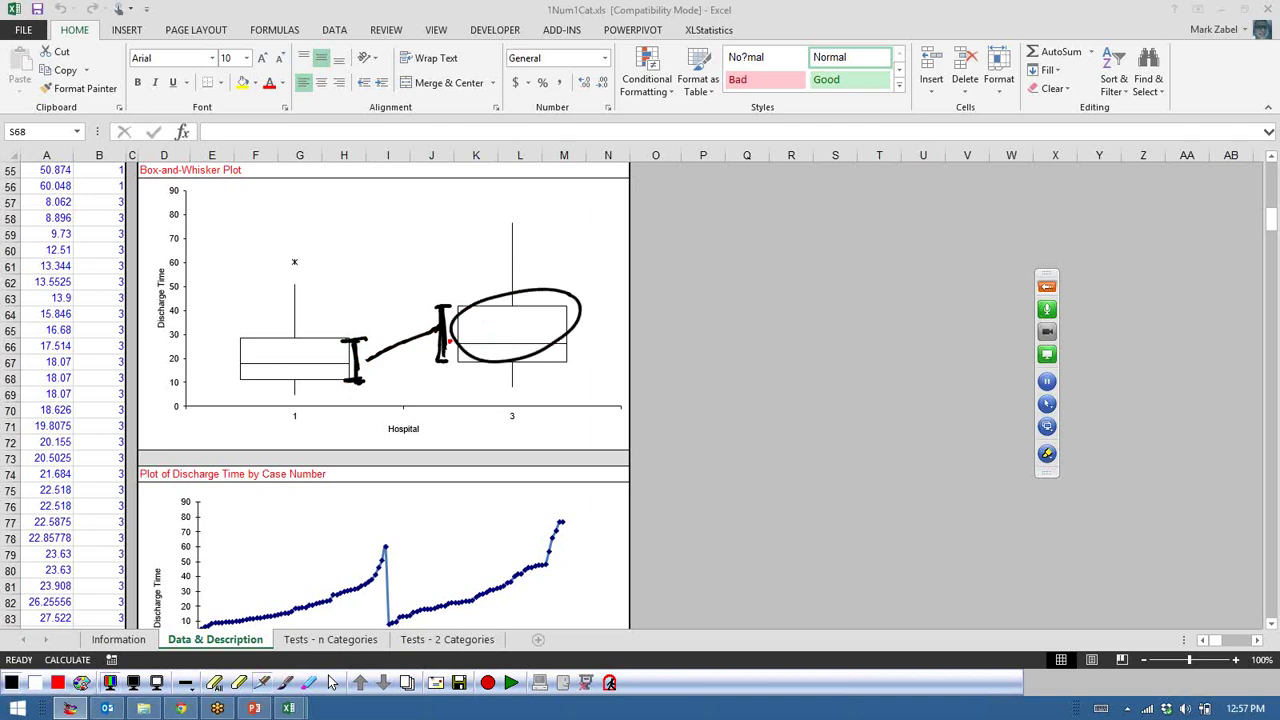
pyautogui.moveTo(288, 345)
pyautogui.mouseDown()
pyautogui.moveTo(242, 372)
pyautogui.moveTo(302, 334)
pyautogui.mouseUp()
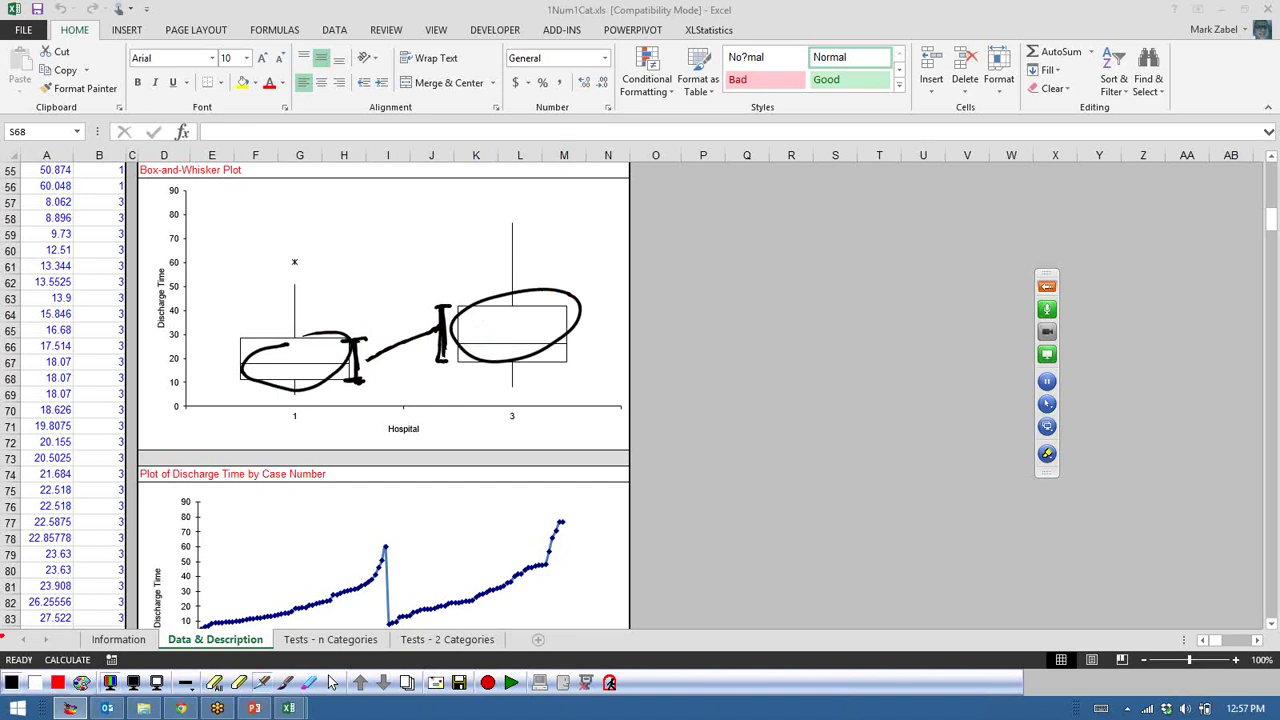
pyautogui.click(217, 686)
pyautogui.click(672, 379)
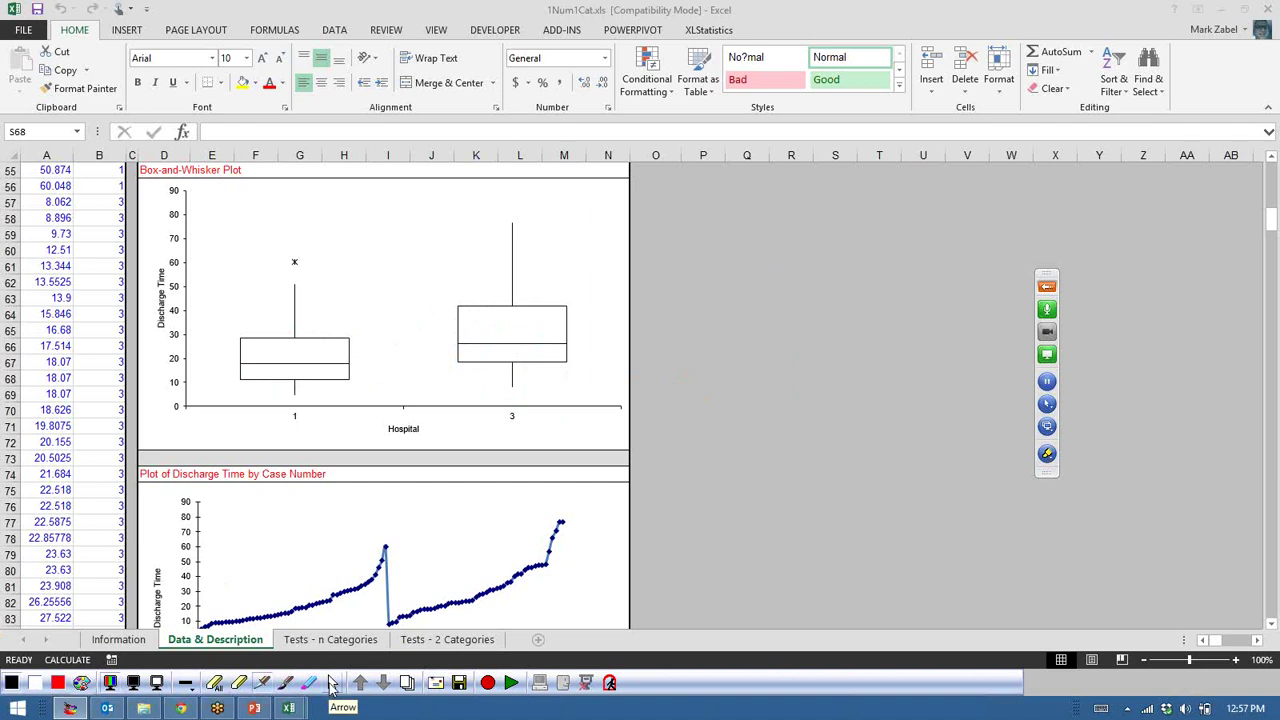
pyautogui.click(332, 681)
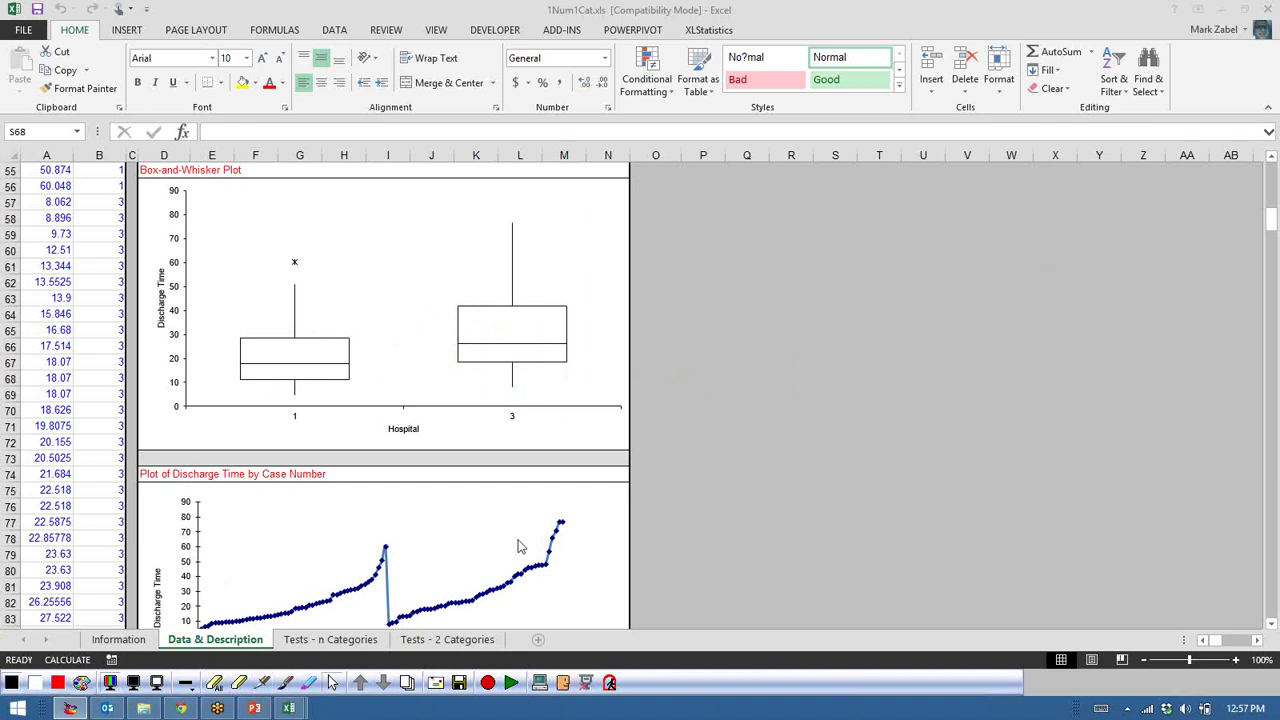
# - Switch the mean Discharge Time plot's error bars to None, ± Stderr and finally ± 2 Stderr
pyautogui.click(706, 410)
pyautogui.scroll(8, 695, 400)
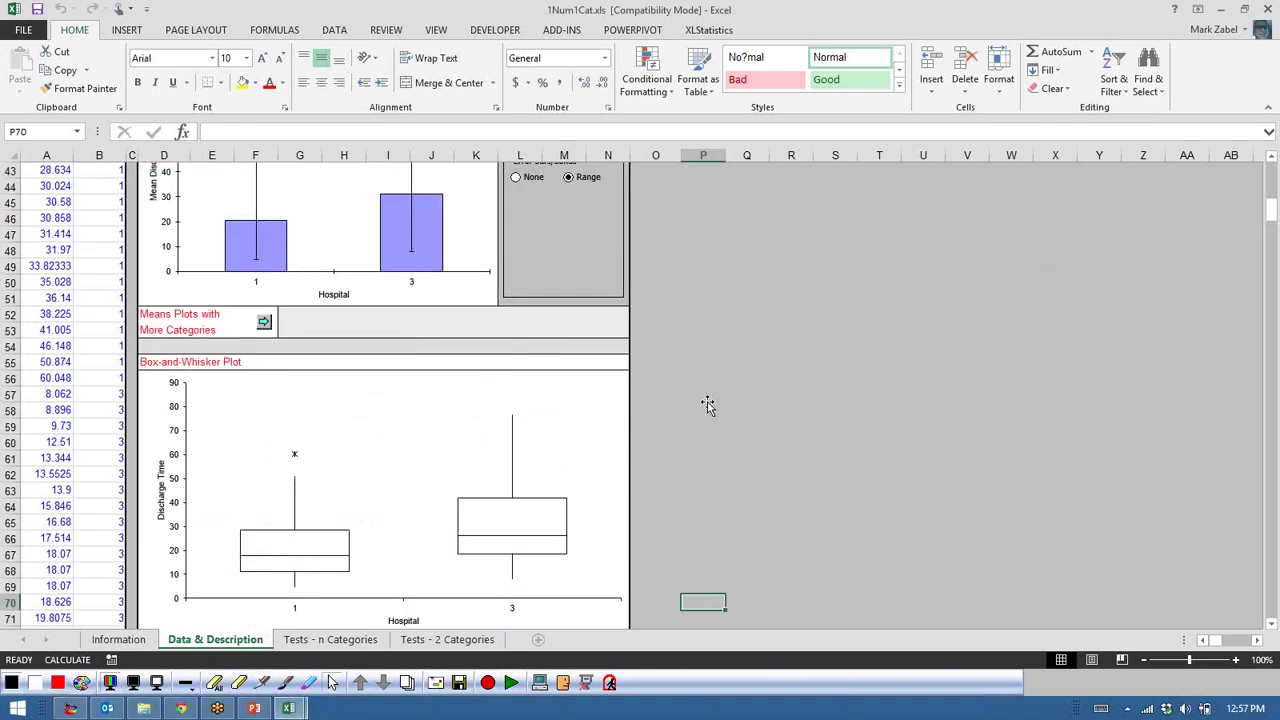
pyautogui.scroll(2, 695, 400)
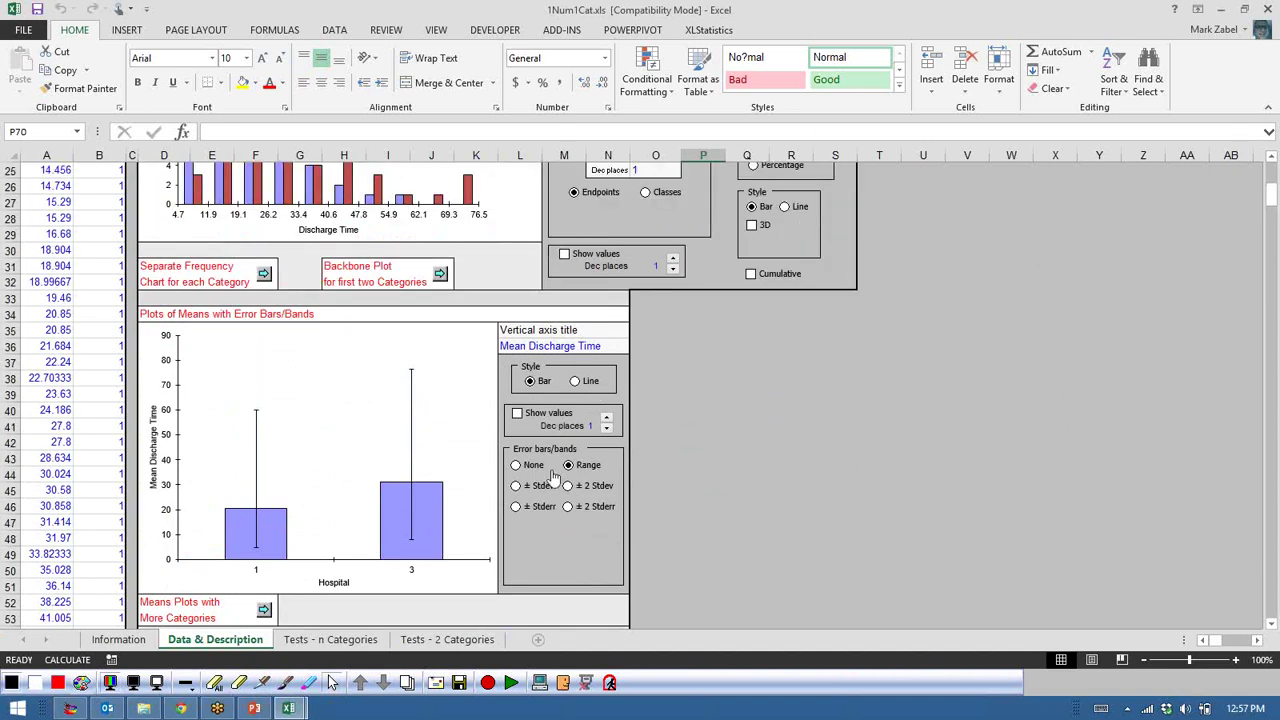
pyautogui.click(516, 466)
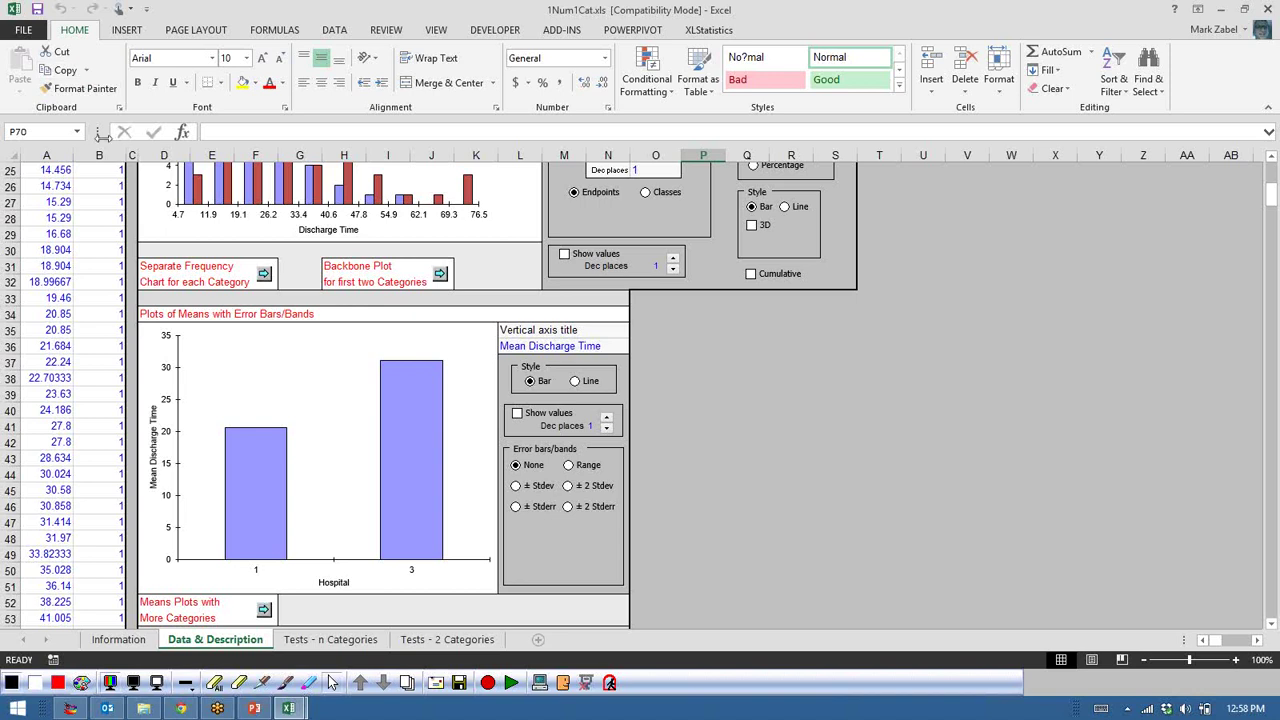
pyautogui.click(567, 508)
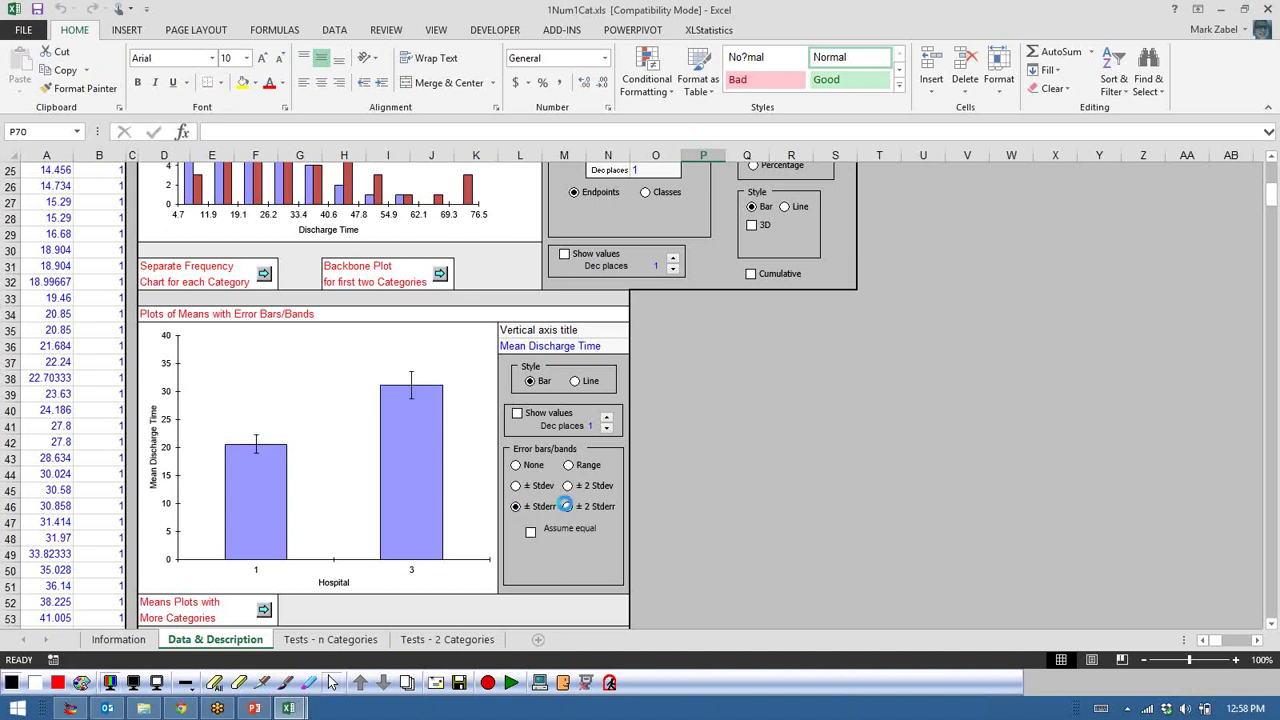
pyautogui.click(568, 508)
# - Examine whether the ± 2 Stderr error bars of mean Discharge Time overlap between hospitals 1 and 3
pyautogui.moveTo(256, 505)
pyautogui.moveTo(412, 481)
pyautogui.click(565, 348)
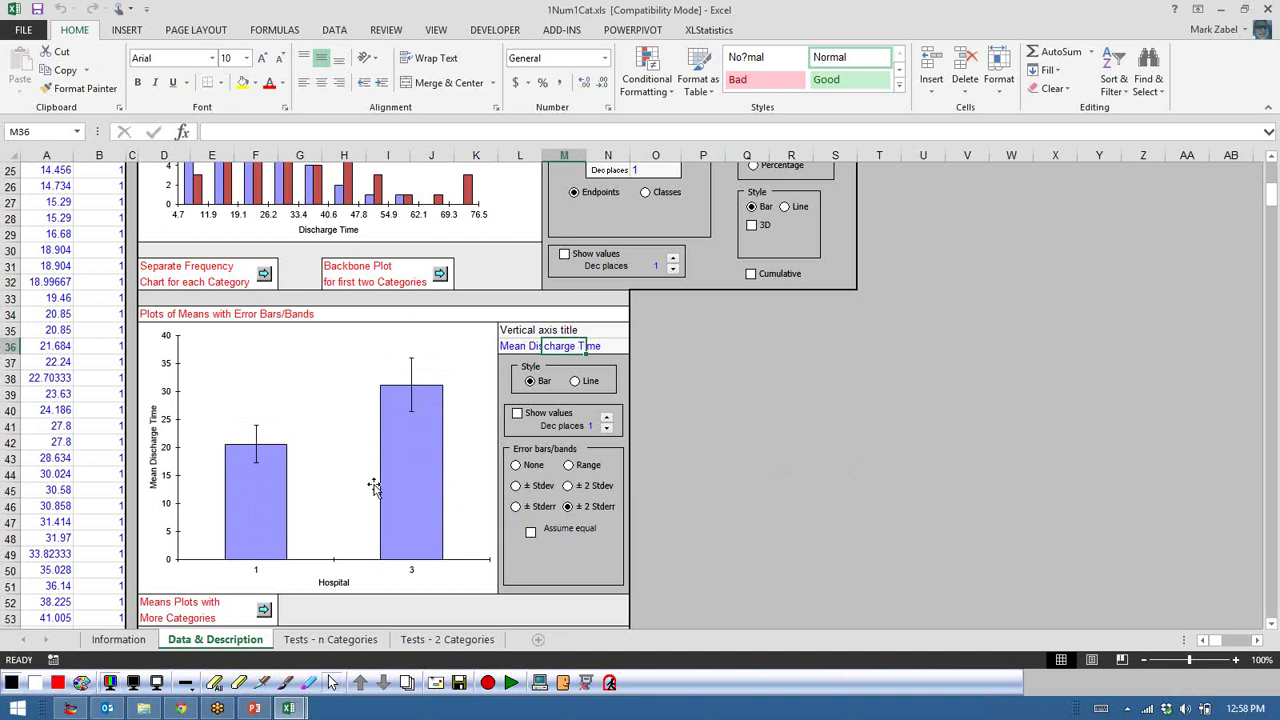
pyautogui.click(260, 490)
pyautogui.click(330, 392)
pyautogui.click(787, 430)
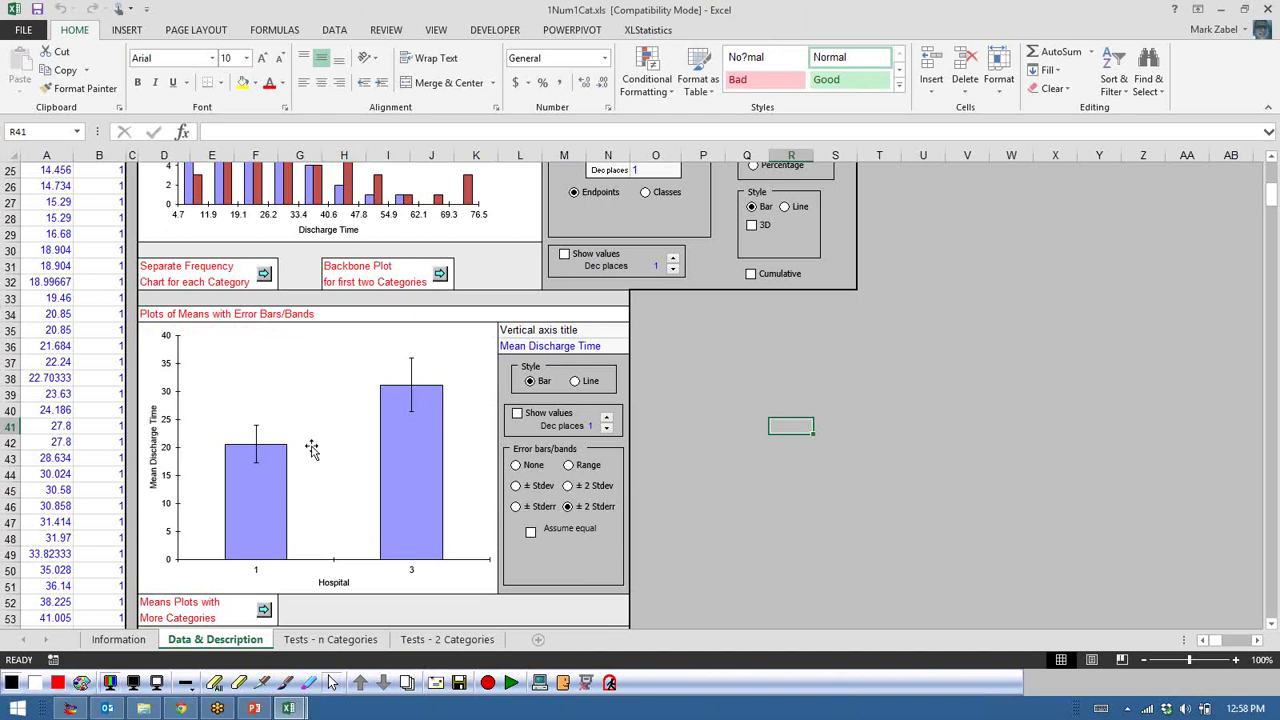
pyautogui.moveTo(275, 493)
pyautogui.click(829, 495)
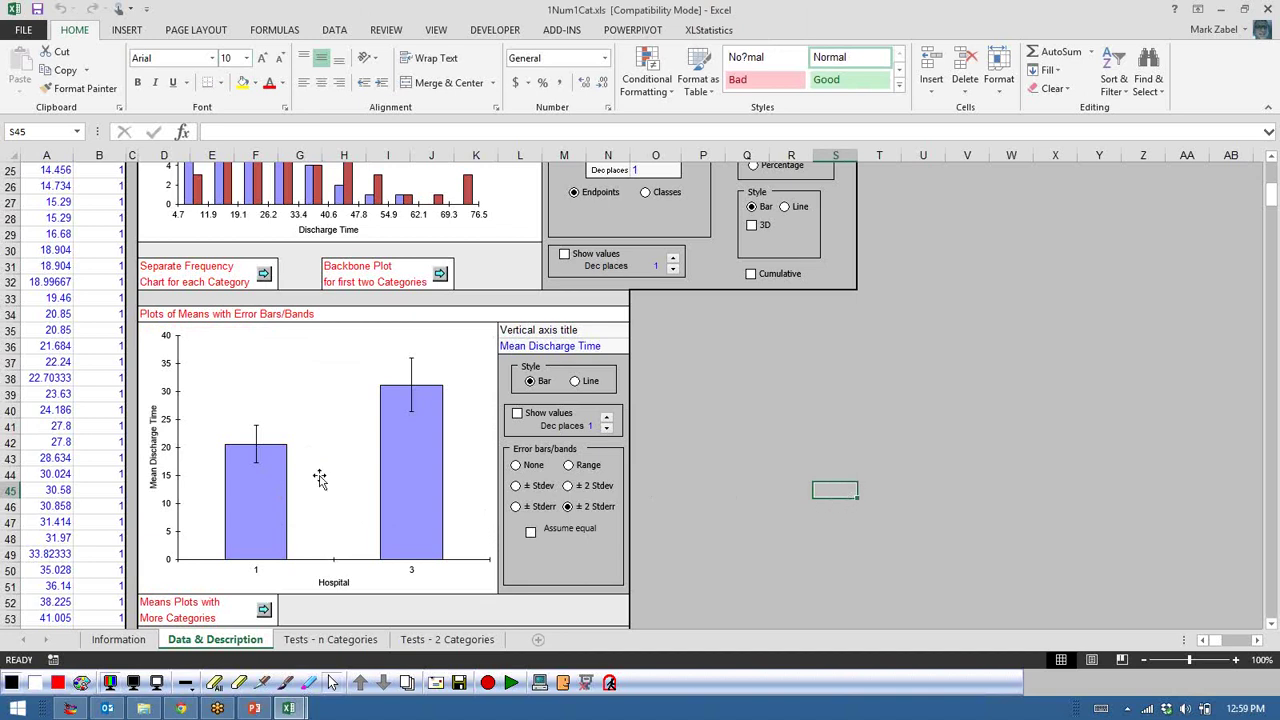
pyautogui.click(760, 508)
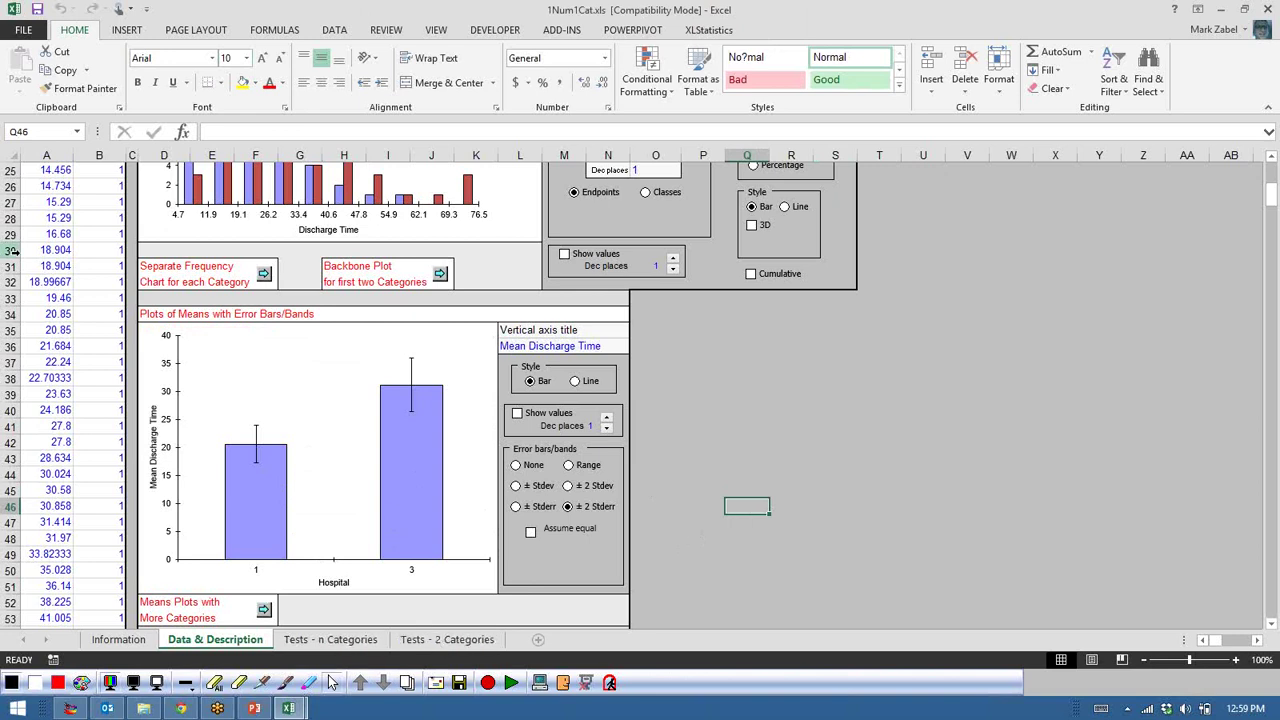
# - Look at the two-category tests sheet and return to the numerical summaries on the Data & Description sheet
pyautogui.click(447, 639)
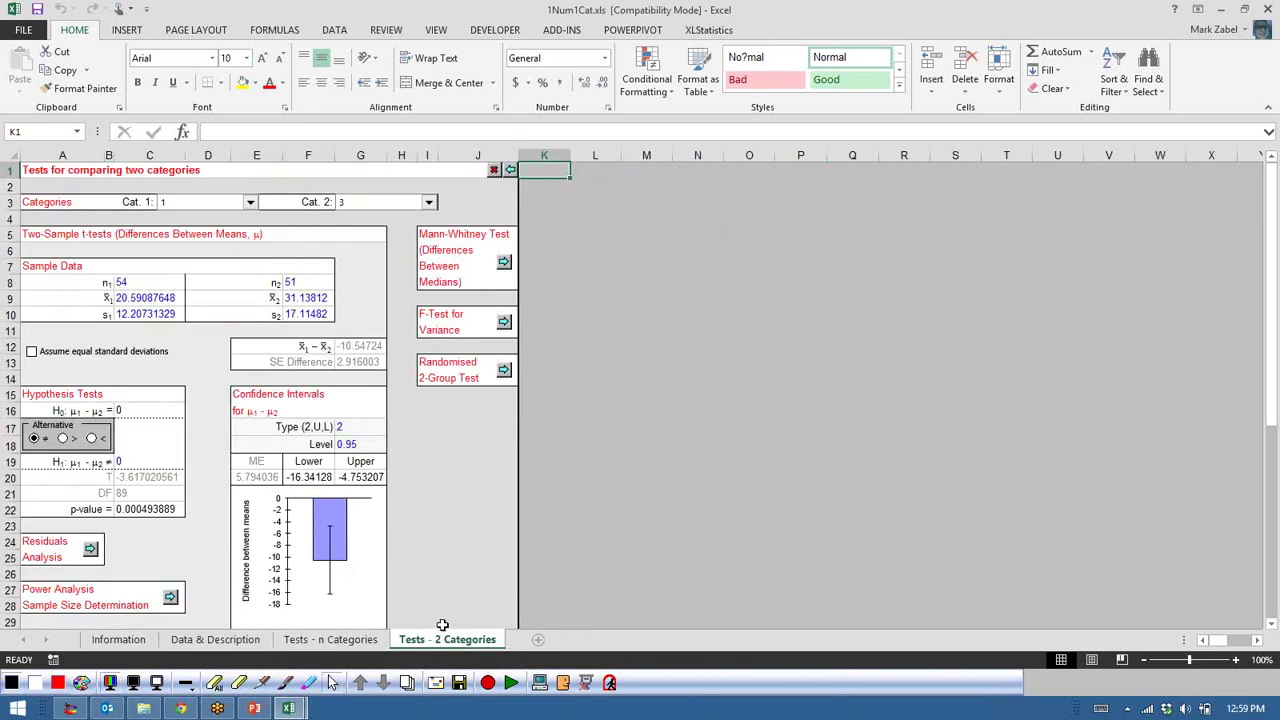
pyautogui.click(215, 639)
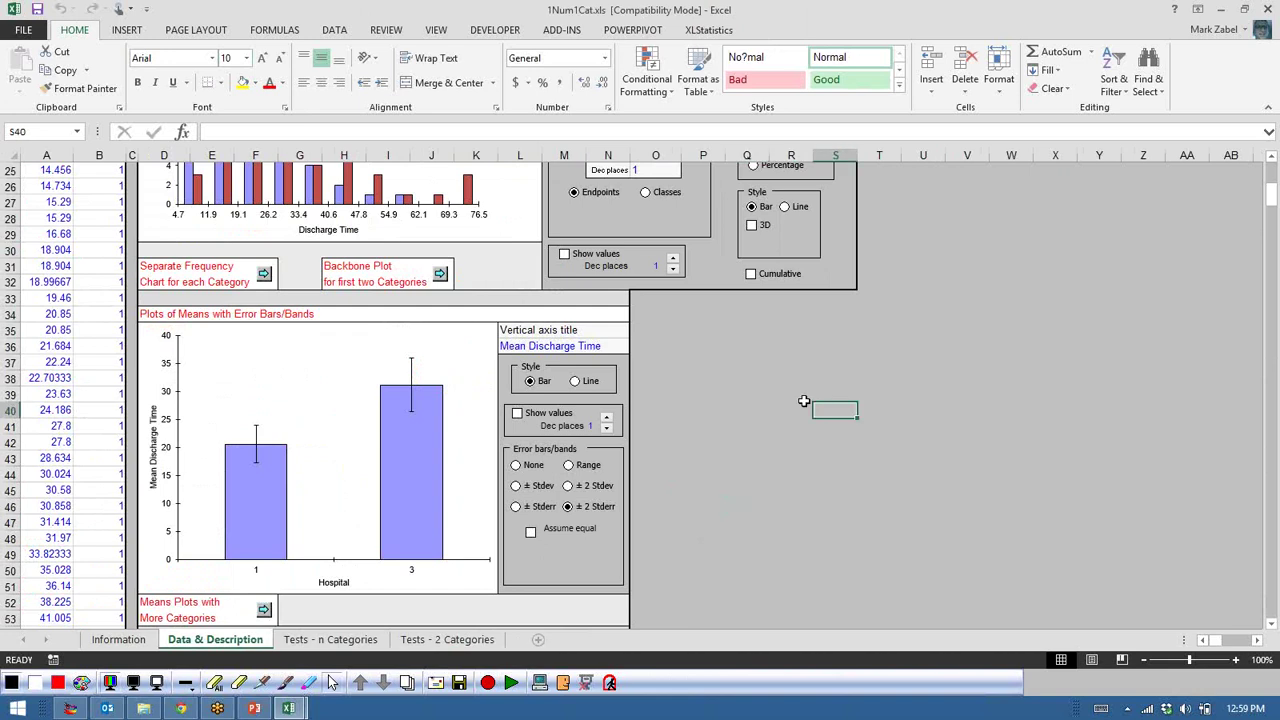
pyautogui.scroll(8, 803, 401)
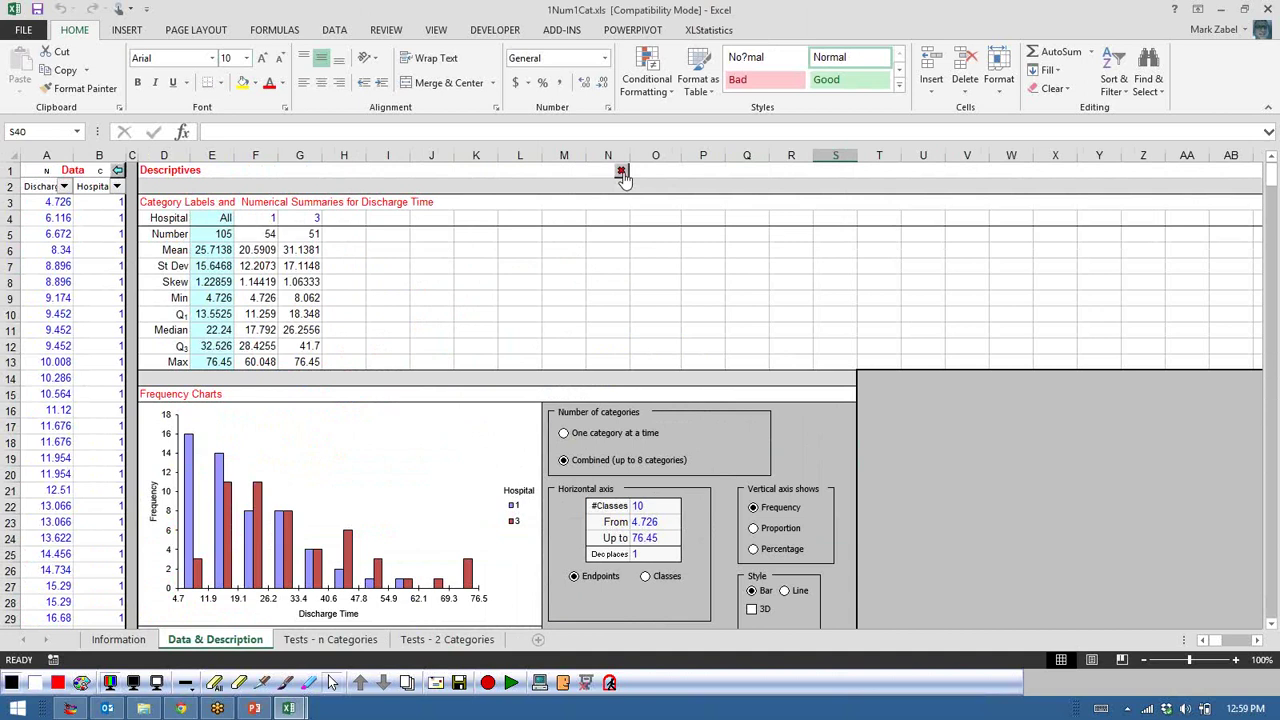
# - Show the XLStatistics commands and open the add-in's options
pyautogui.click(706, 30)
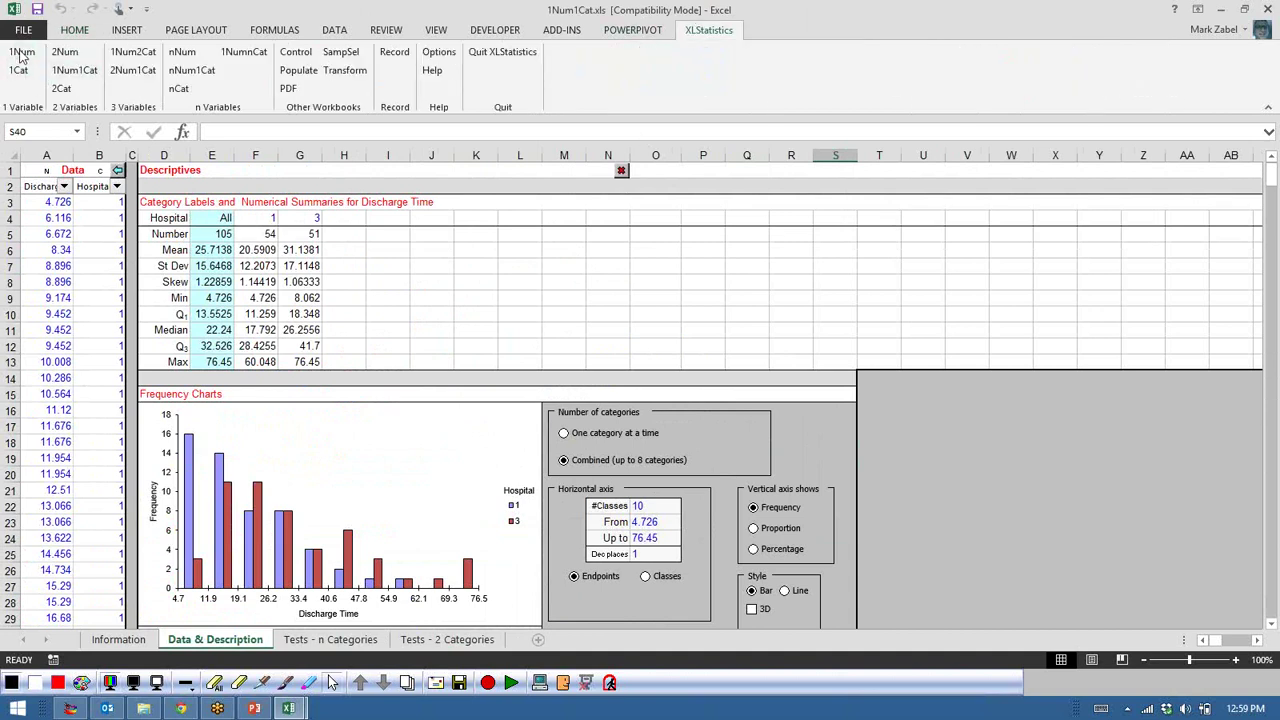
pyautogui.click(621, 172)
pyautogui.click(531, 202)
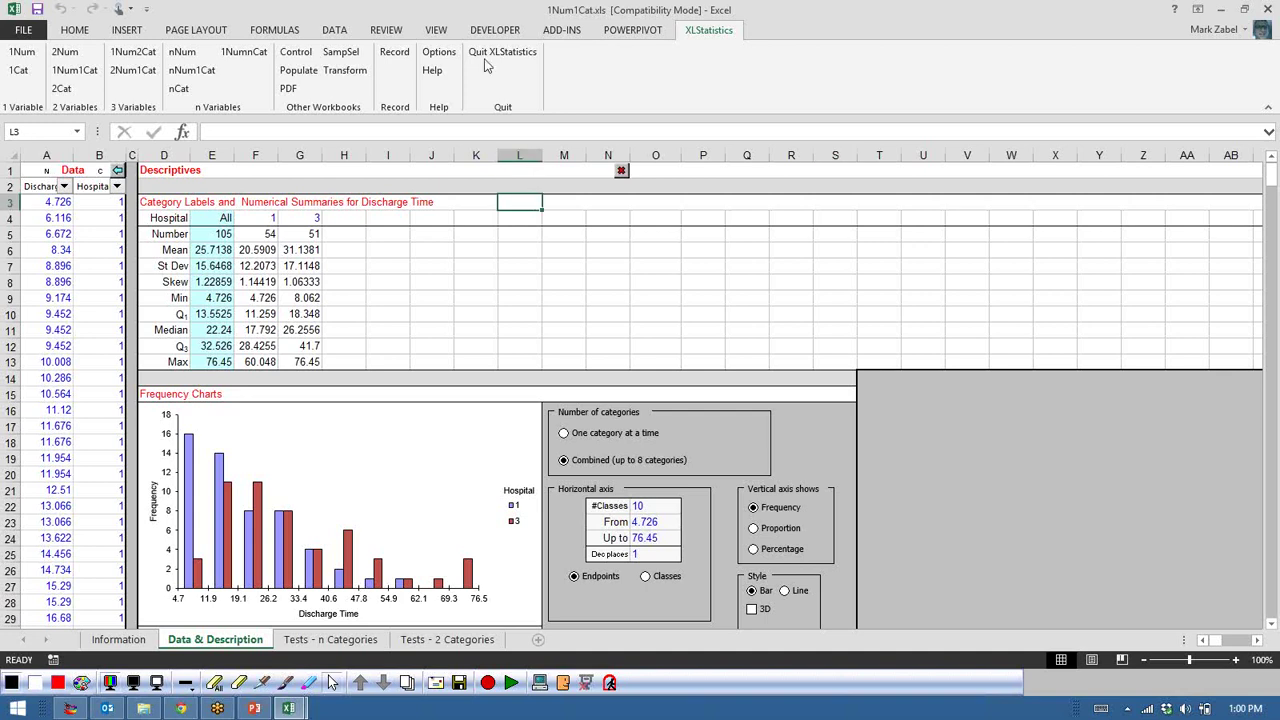
pyautogui.click(493, 247)
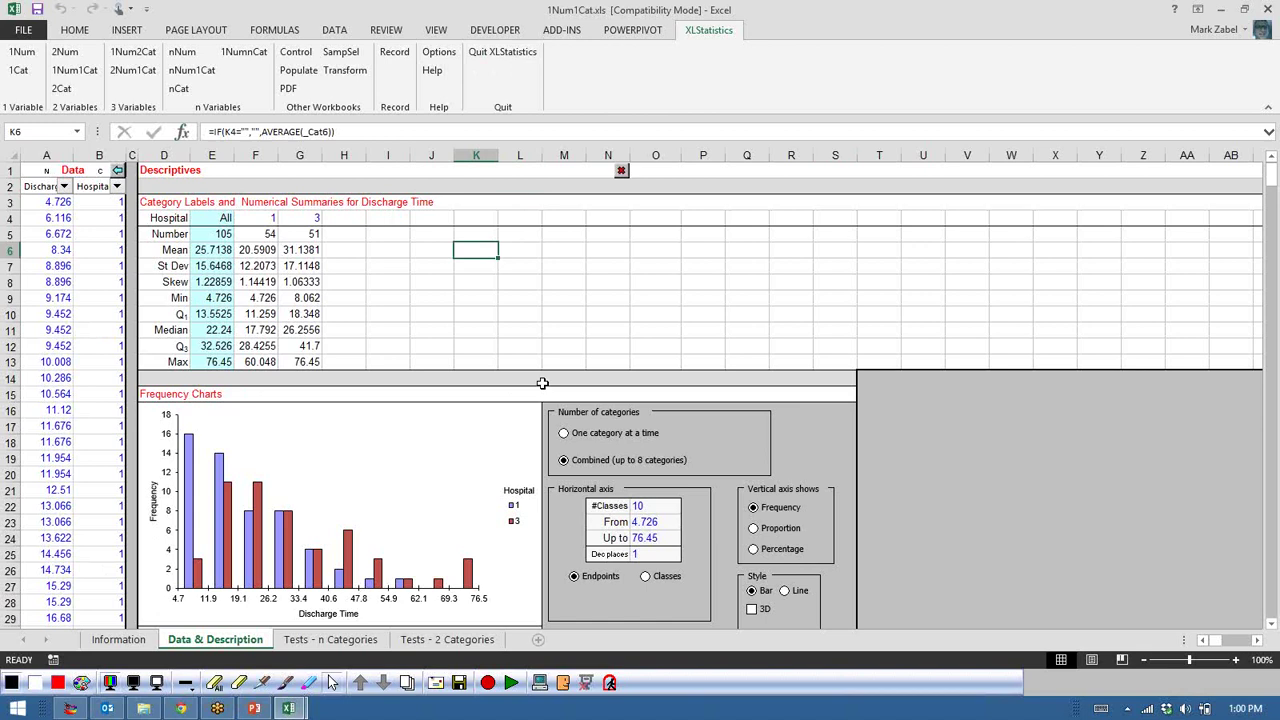
pyautogui.click(430, 51)
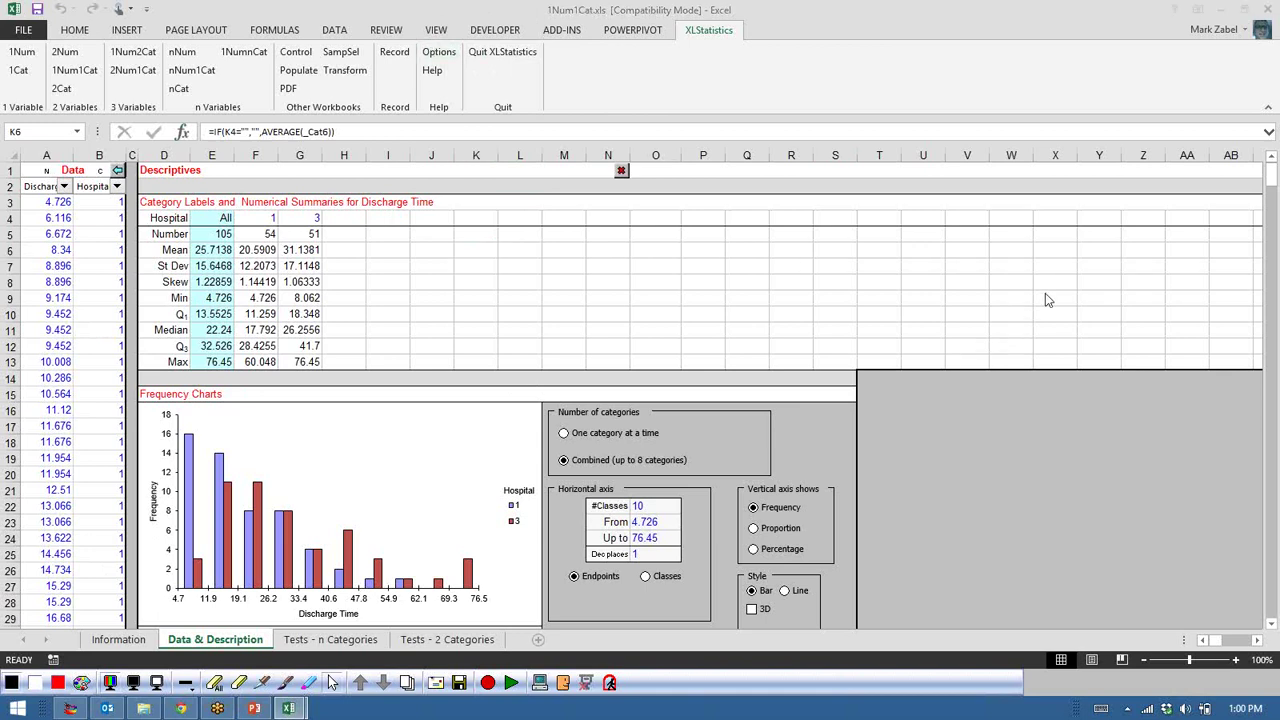